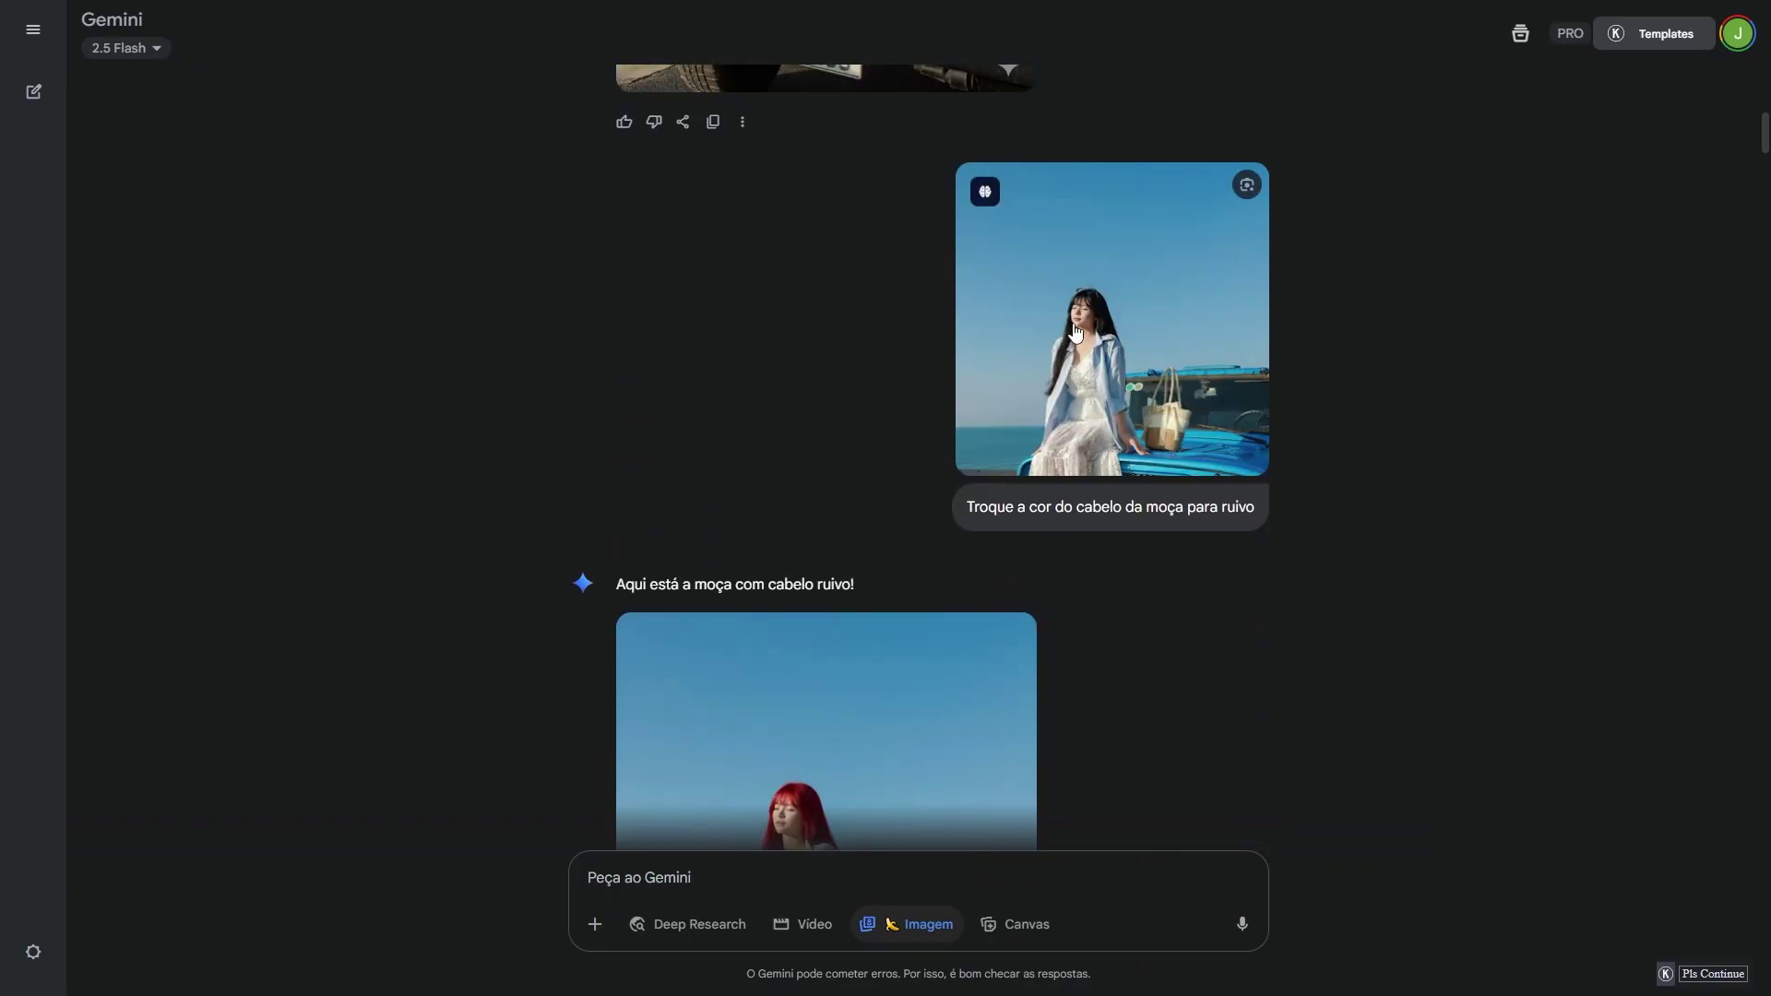
Step: Examine the red-hair edit of the woman on the blue jeep against the uploaded original photo
scroll(975, 507, "down", 1)
scroll(974, 506, "down", 4)
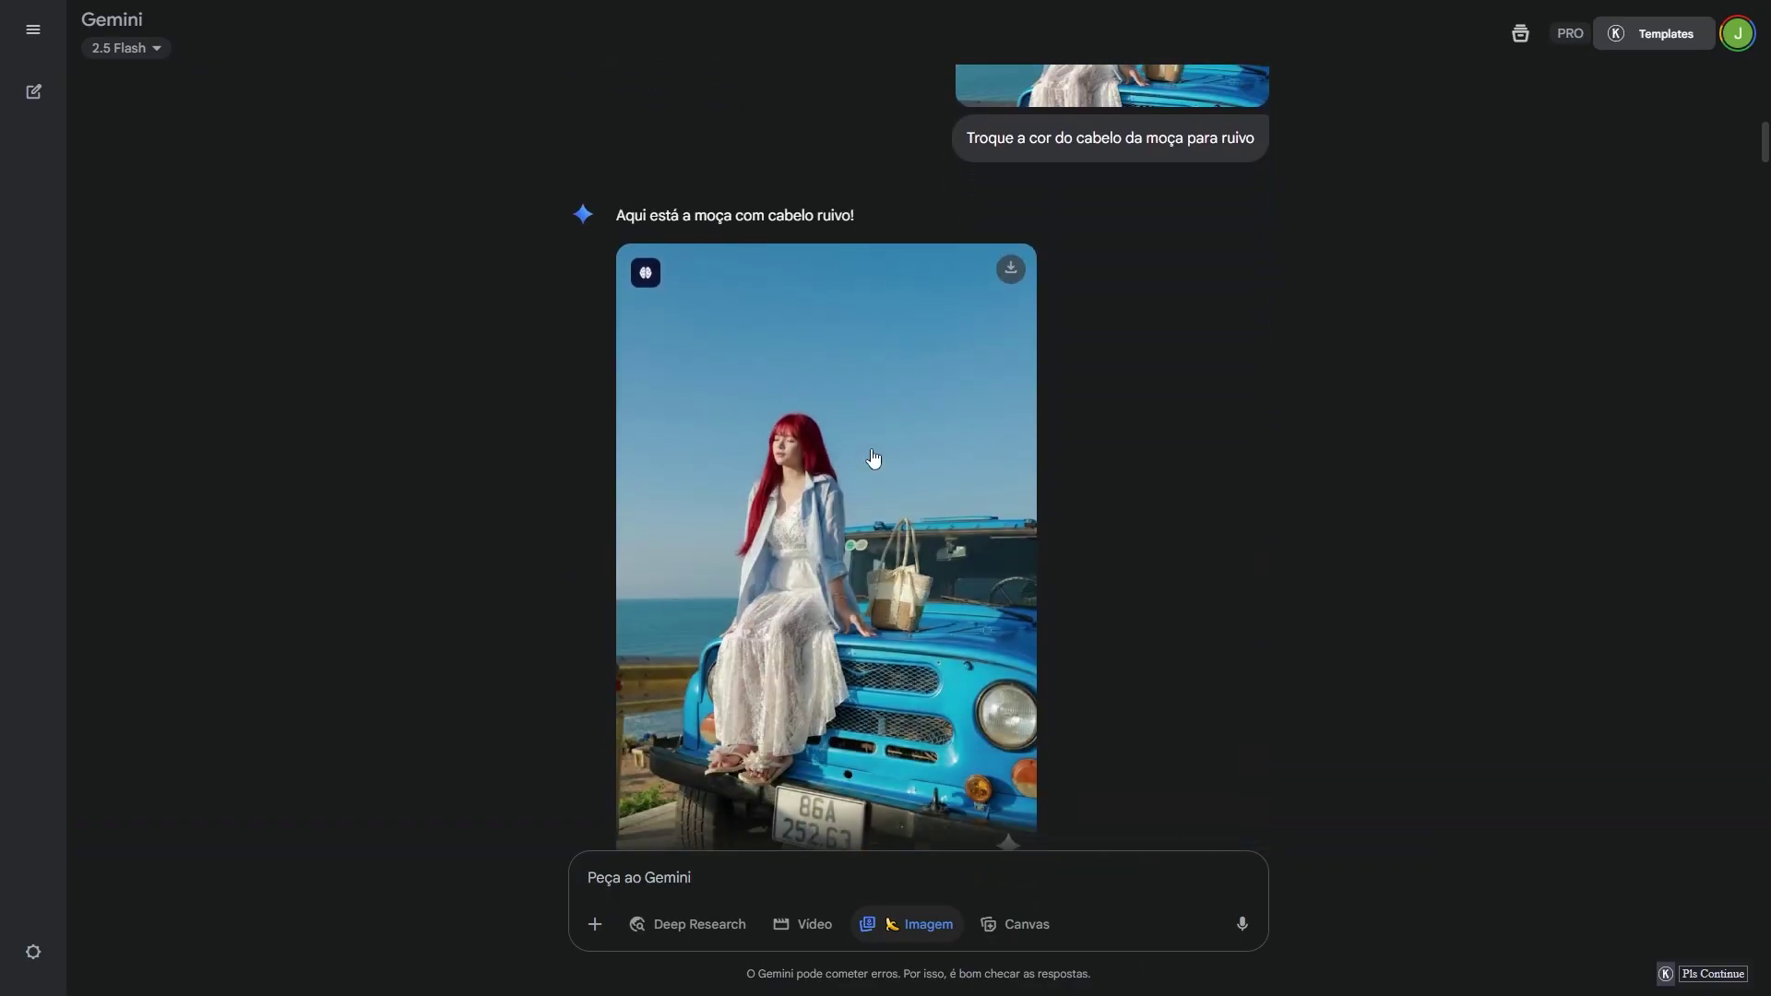
scroll(658, 787, "down", 1)
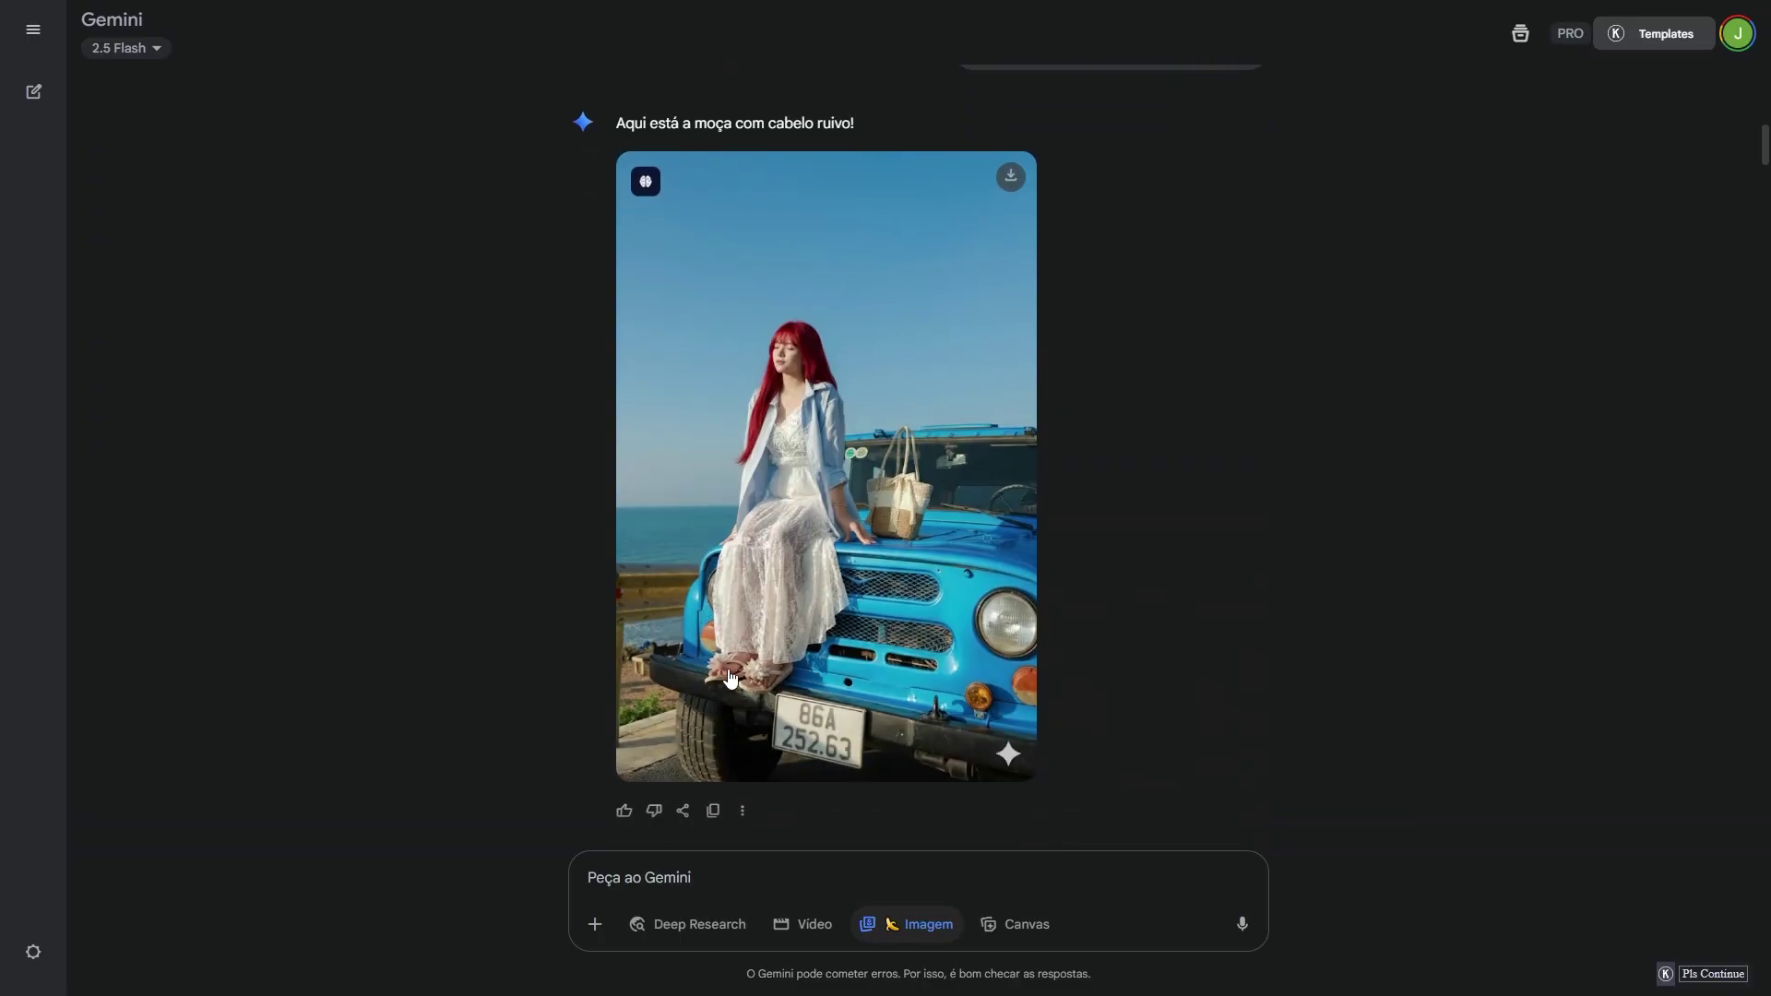
Step: Review the prompt asking for the licence plate text KND 100501 and check the plate in the generated image
scroll(728, 678, "down", 2)
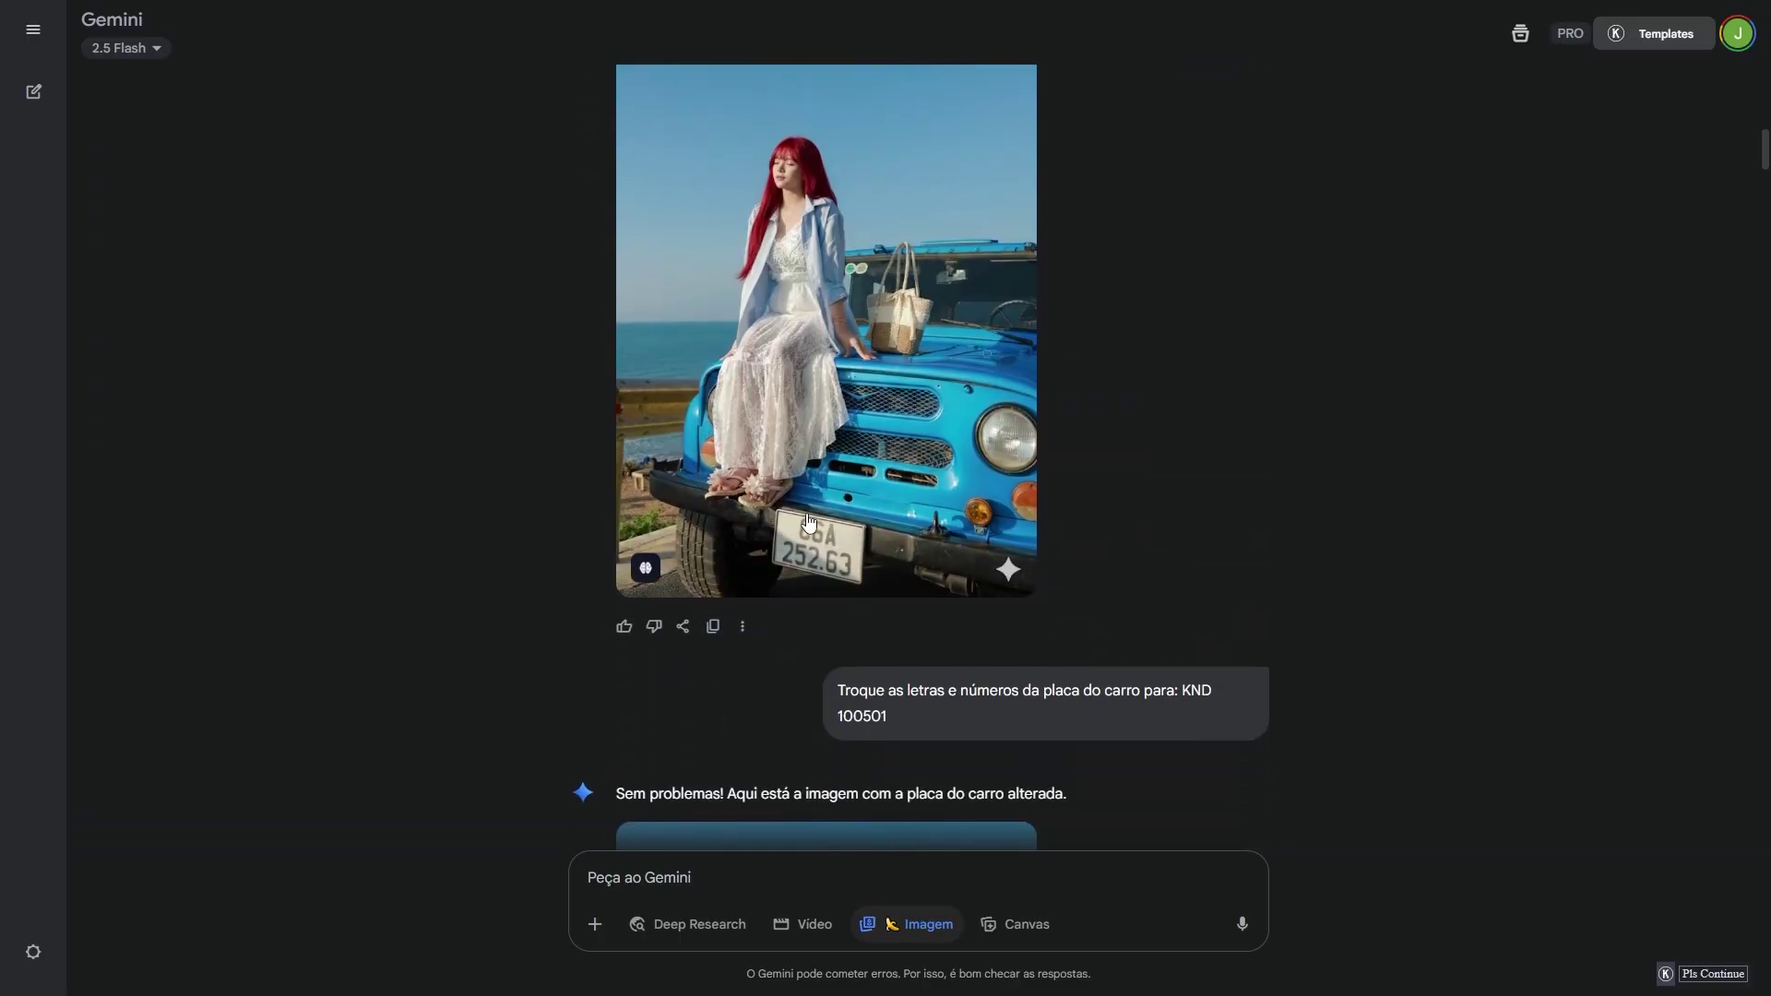
scroll(809, 522, "down", 3)
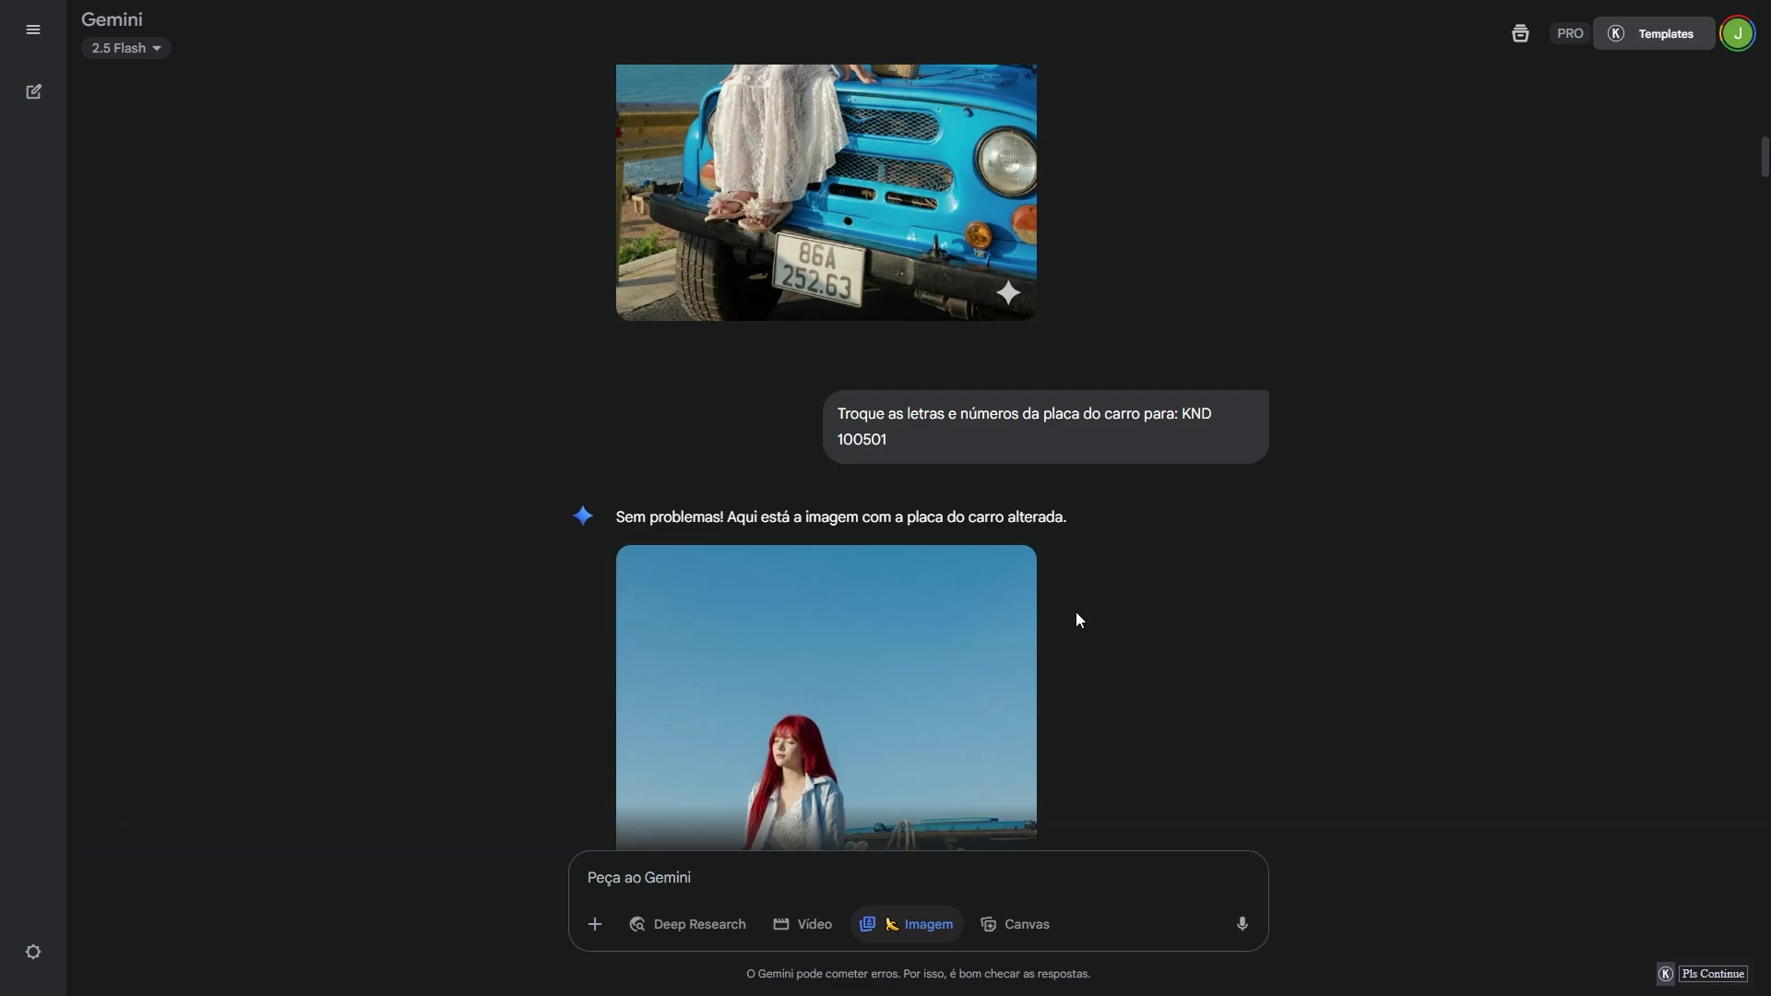
scroll(1075, 612, "down", 4)
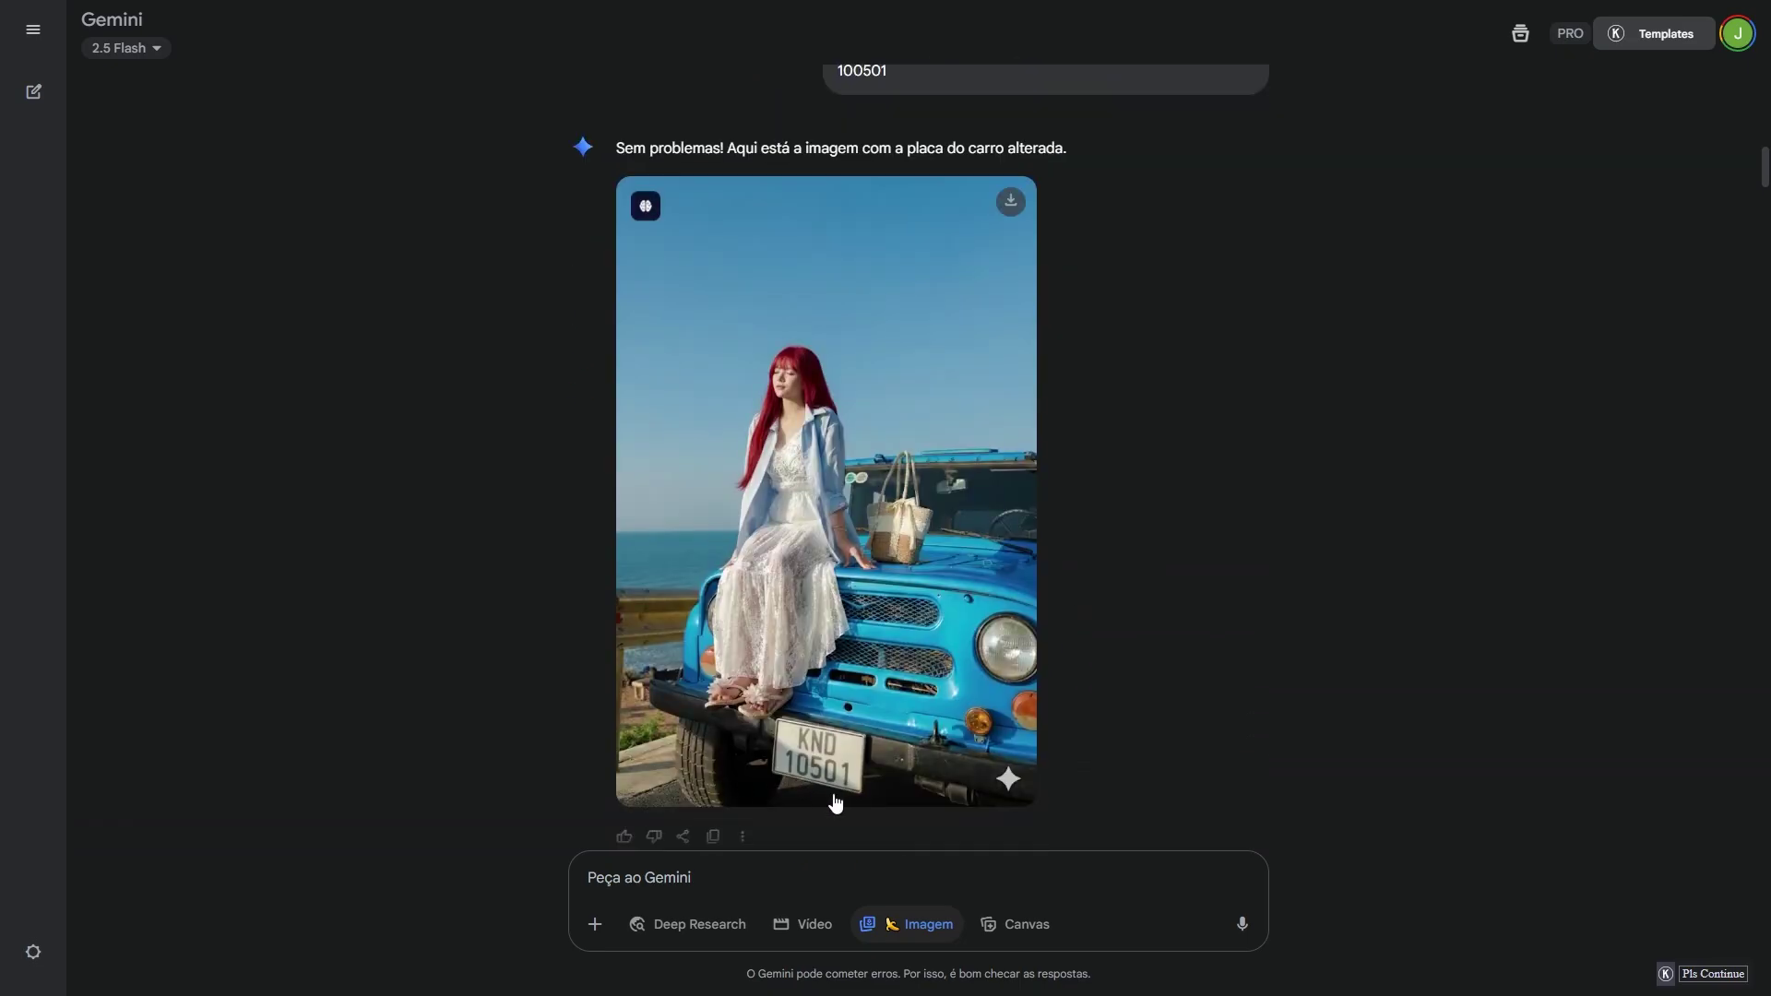
scroll(833, 803, "up", 1)
scroll(828, 804, "down", 1)
left_click_drag(860, 77, 859, 74)
scroll(860, 76, "up", 2)
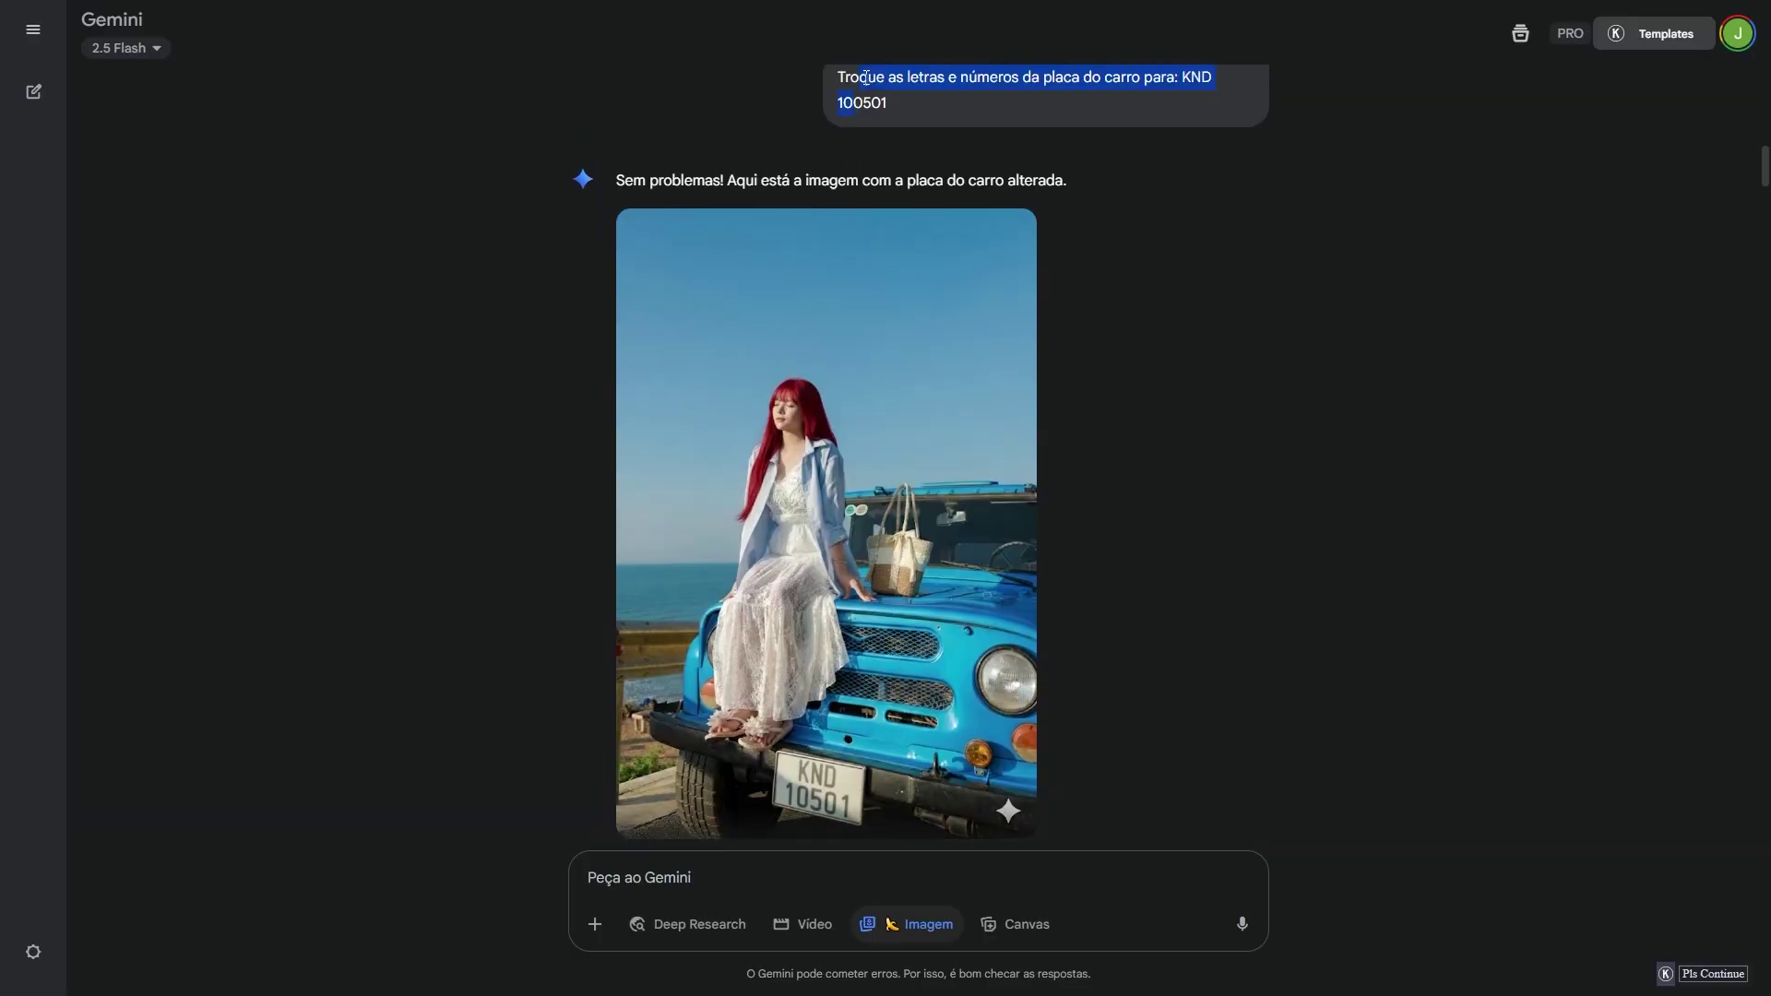
left_click(835, 316)
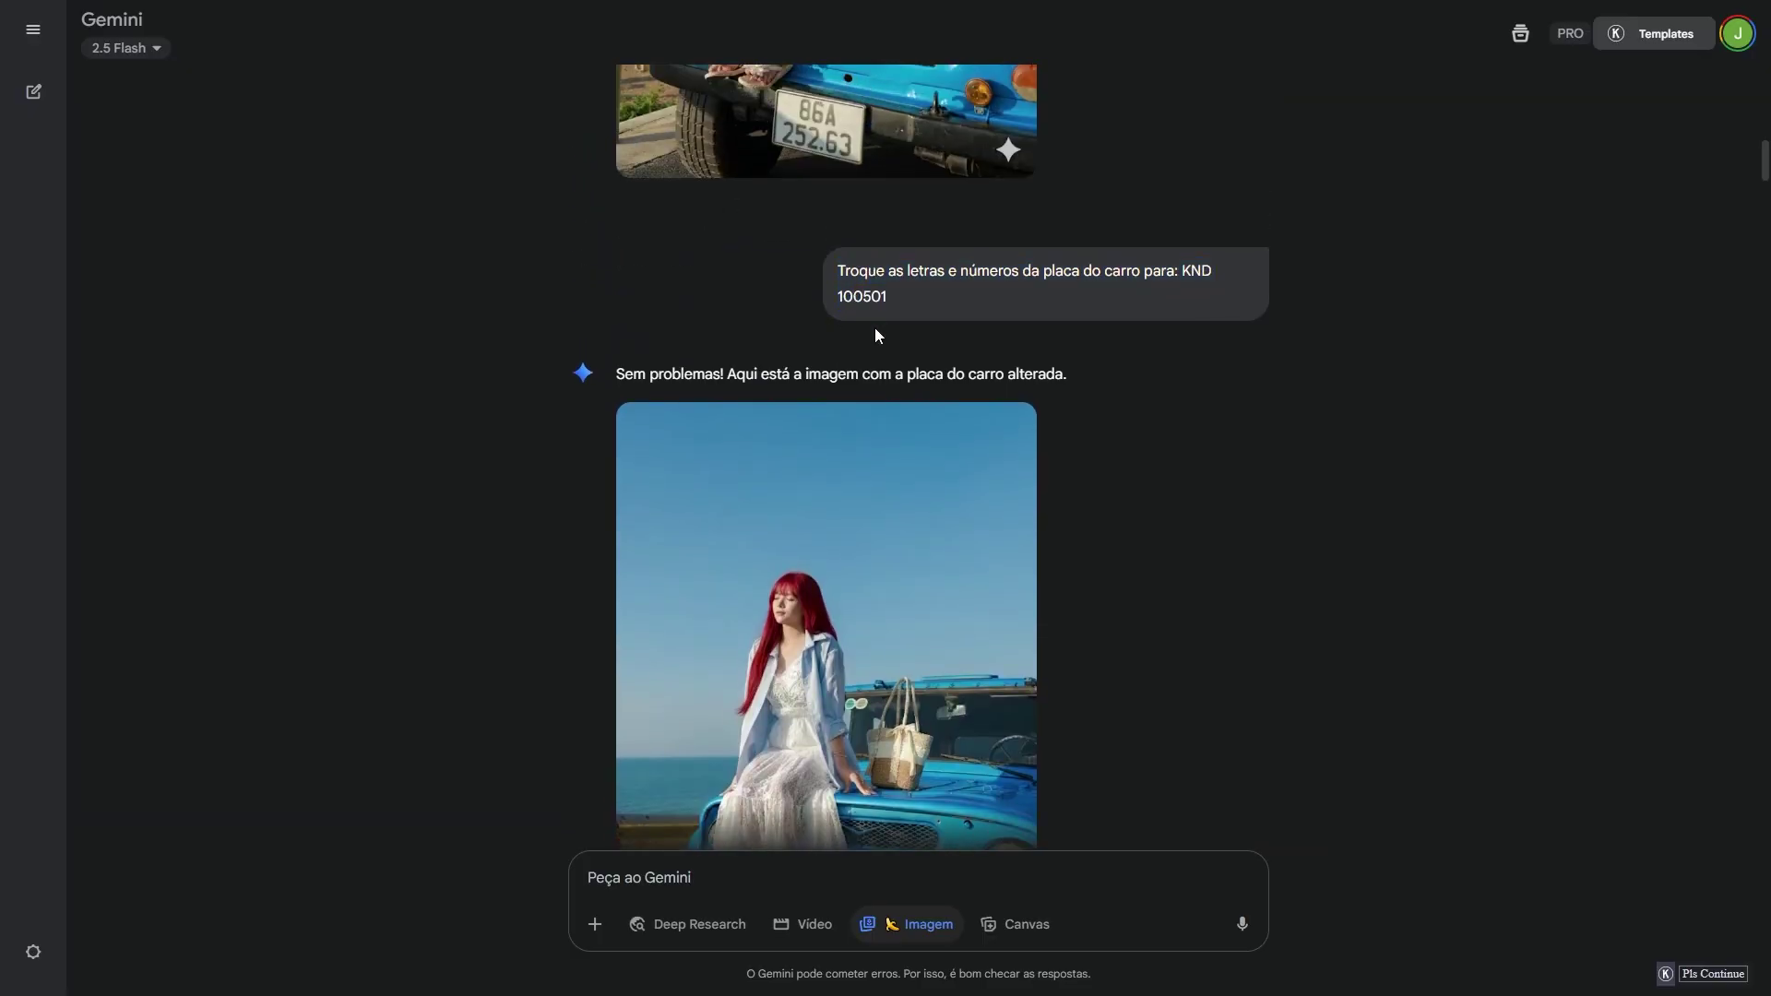
scroll(875, 334, "down", 4)
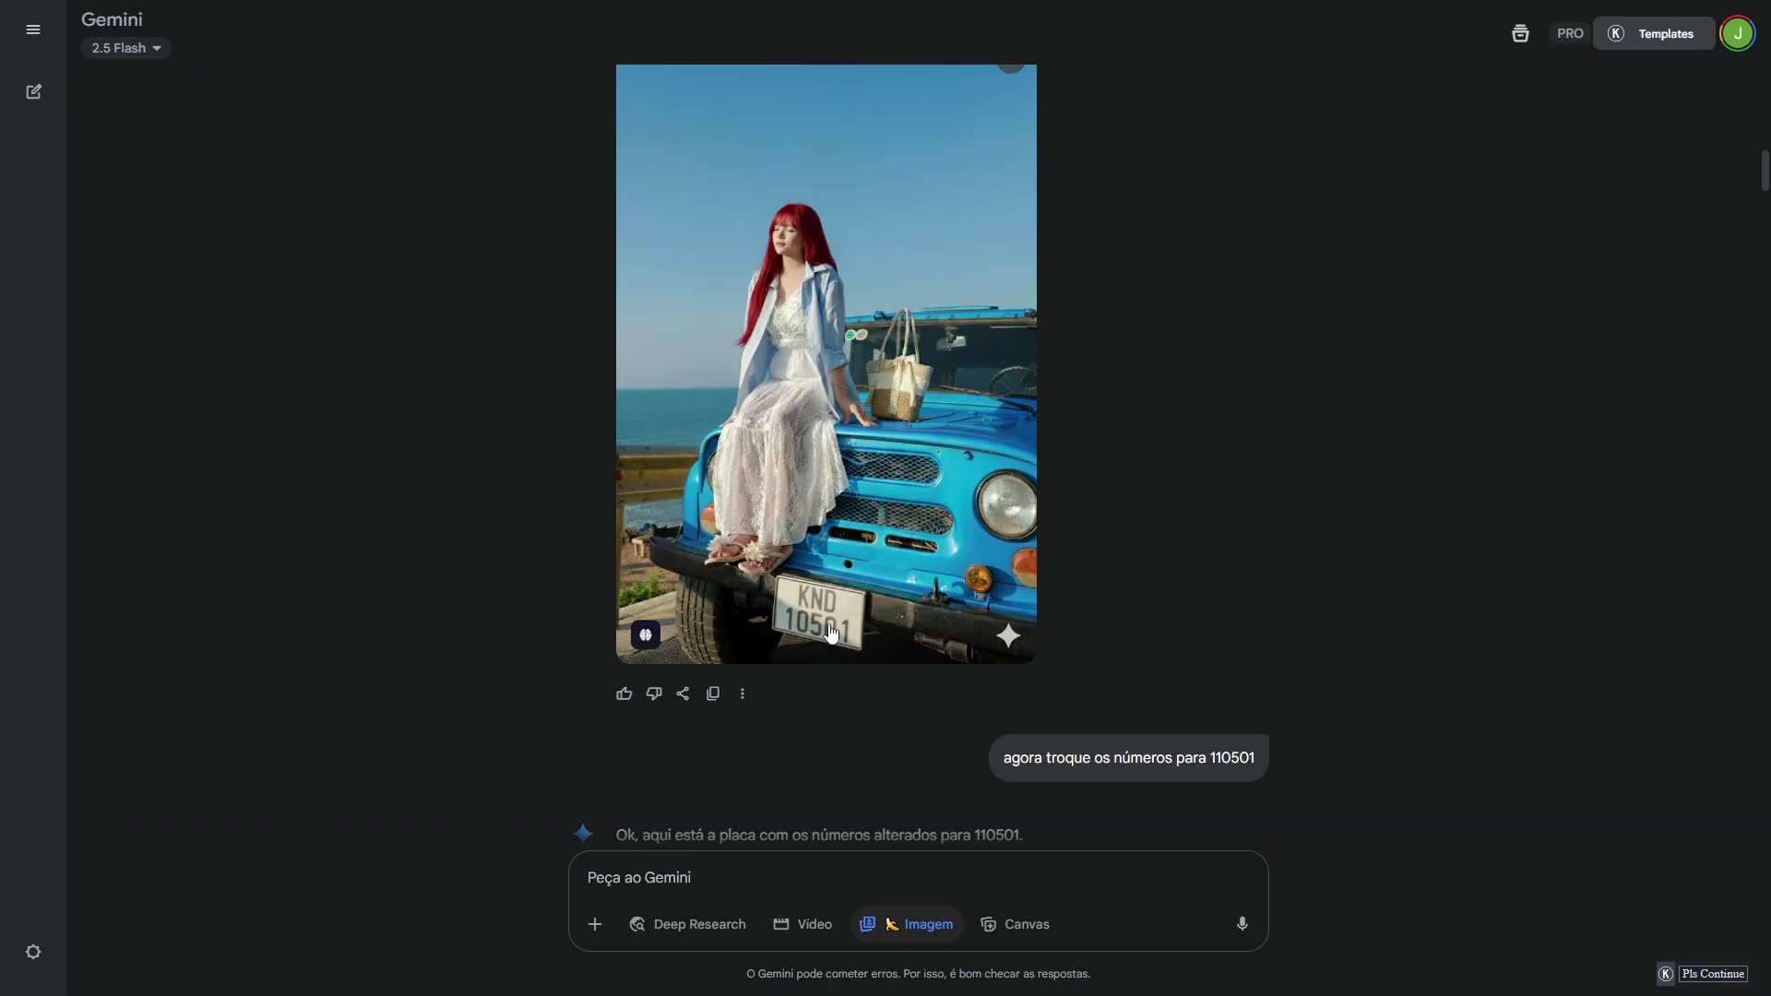
Step: Examine the follow-up edit that was asked to change the plate numbers to 110501
scroll(831, 633, "down", 5)
scroll(1233, 295, "down", 3)
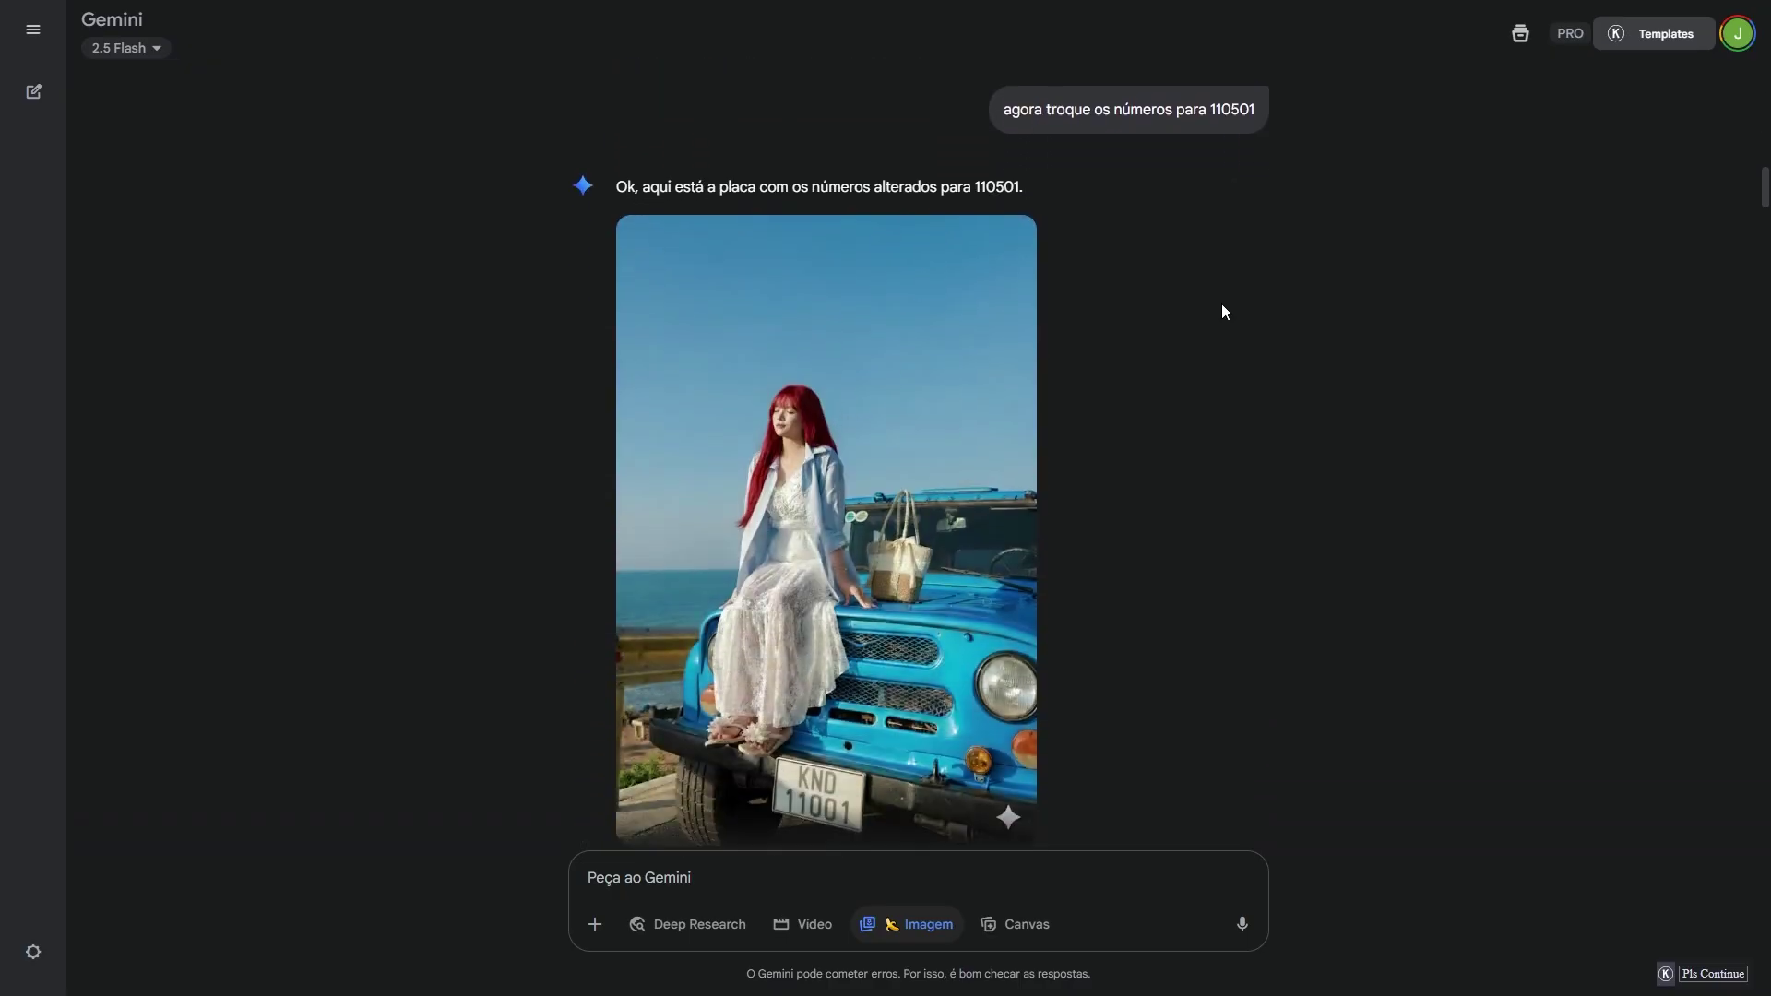
scroll(856, 522, "up", 1)
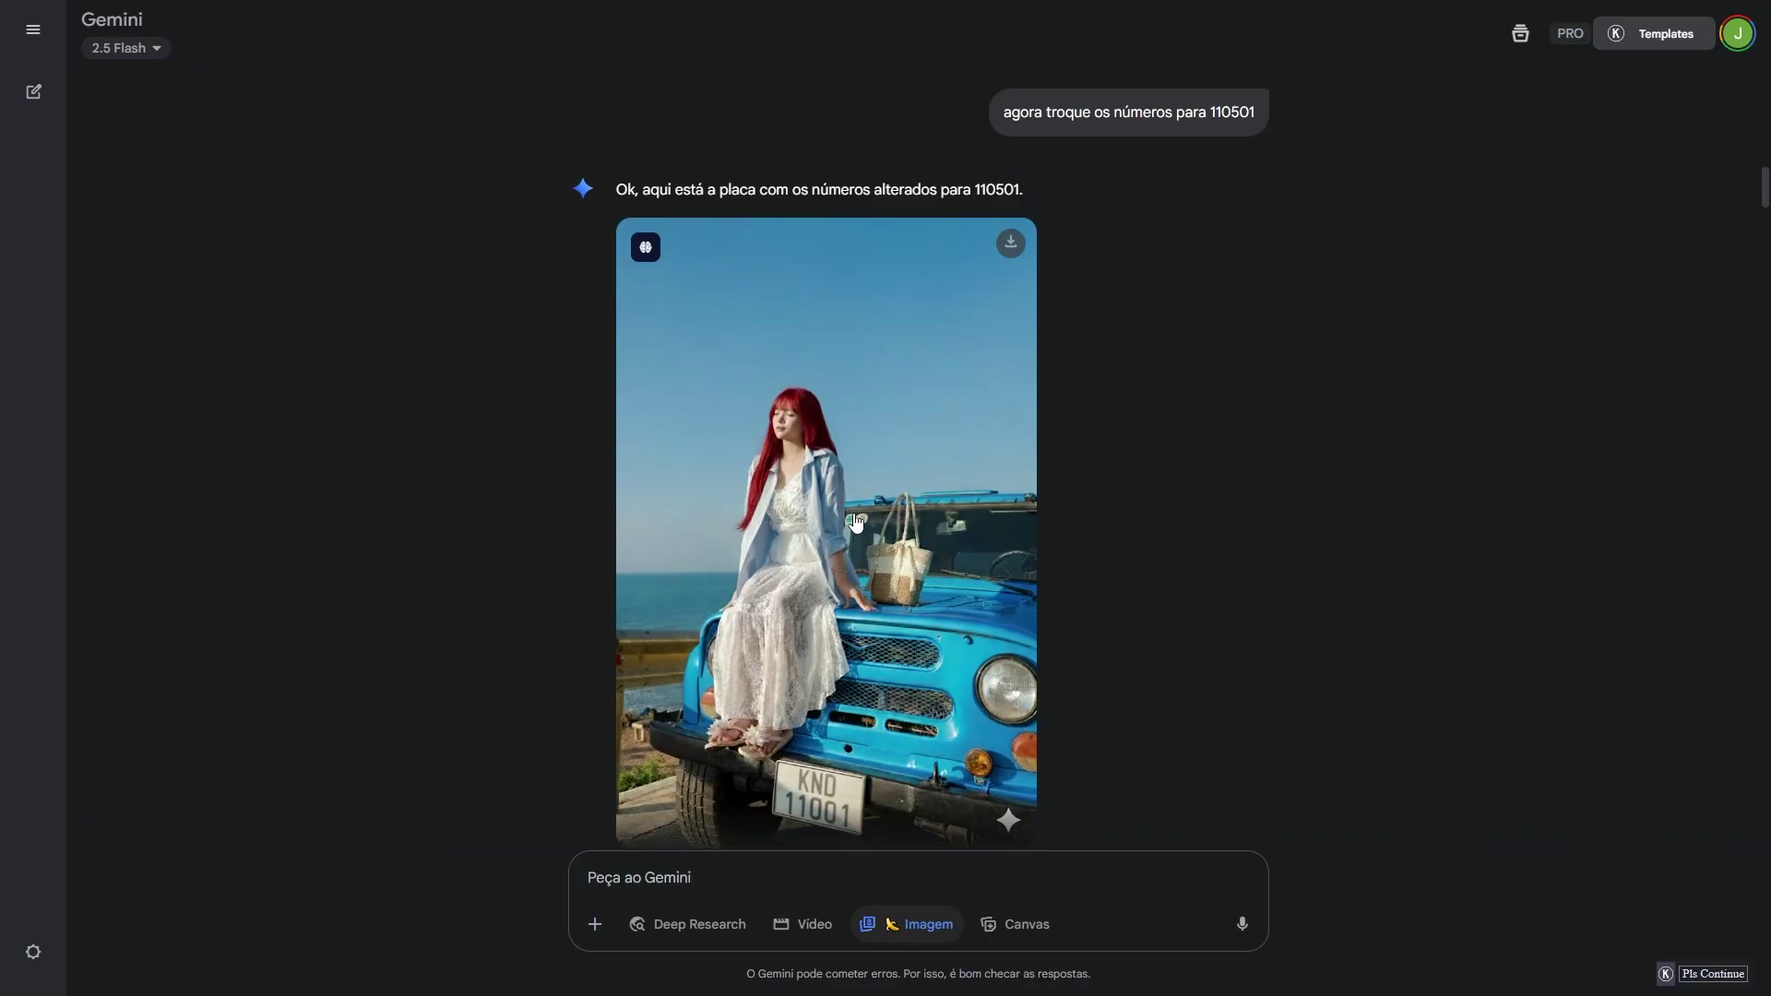
scroll(856, 522, "down", 3)
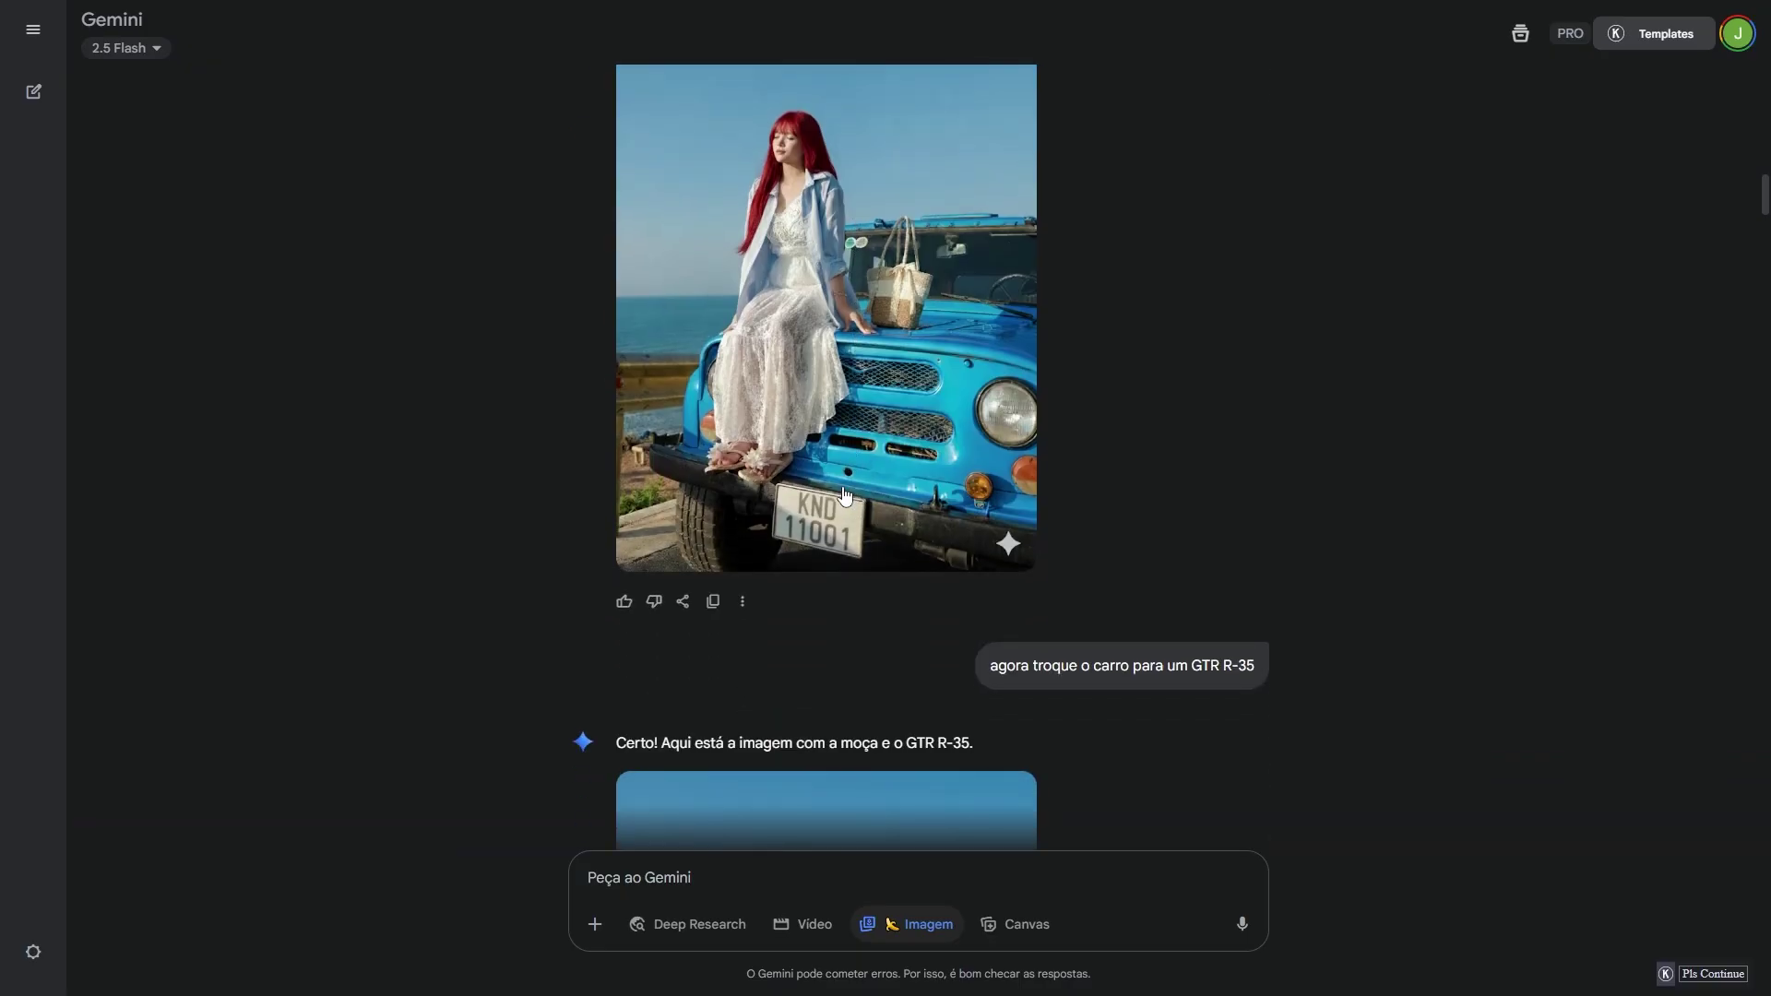
Step: Compare the image with the car swapped for a GTR R-35 against the preceding jeep image
scroll(867, 461, "down", 2)
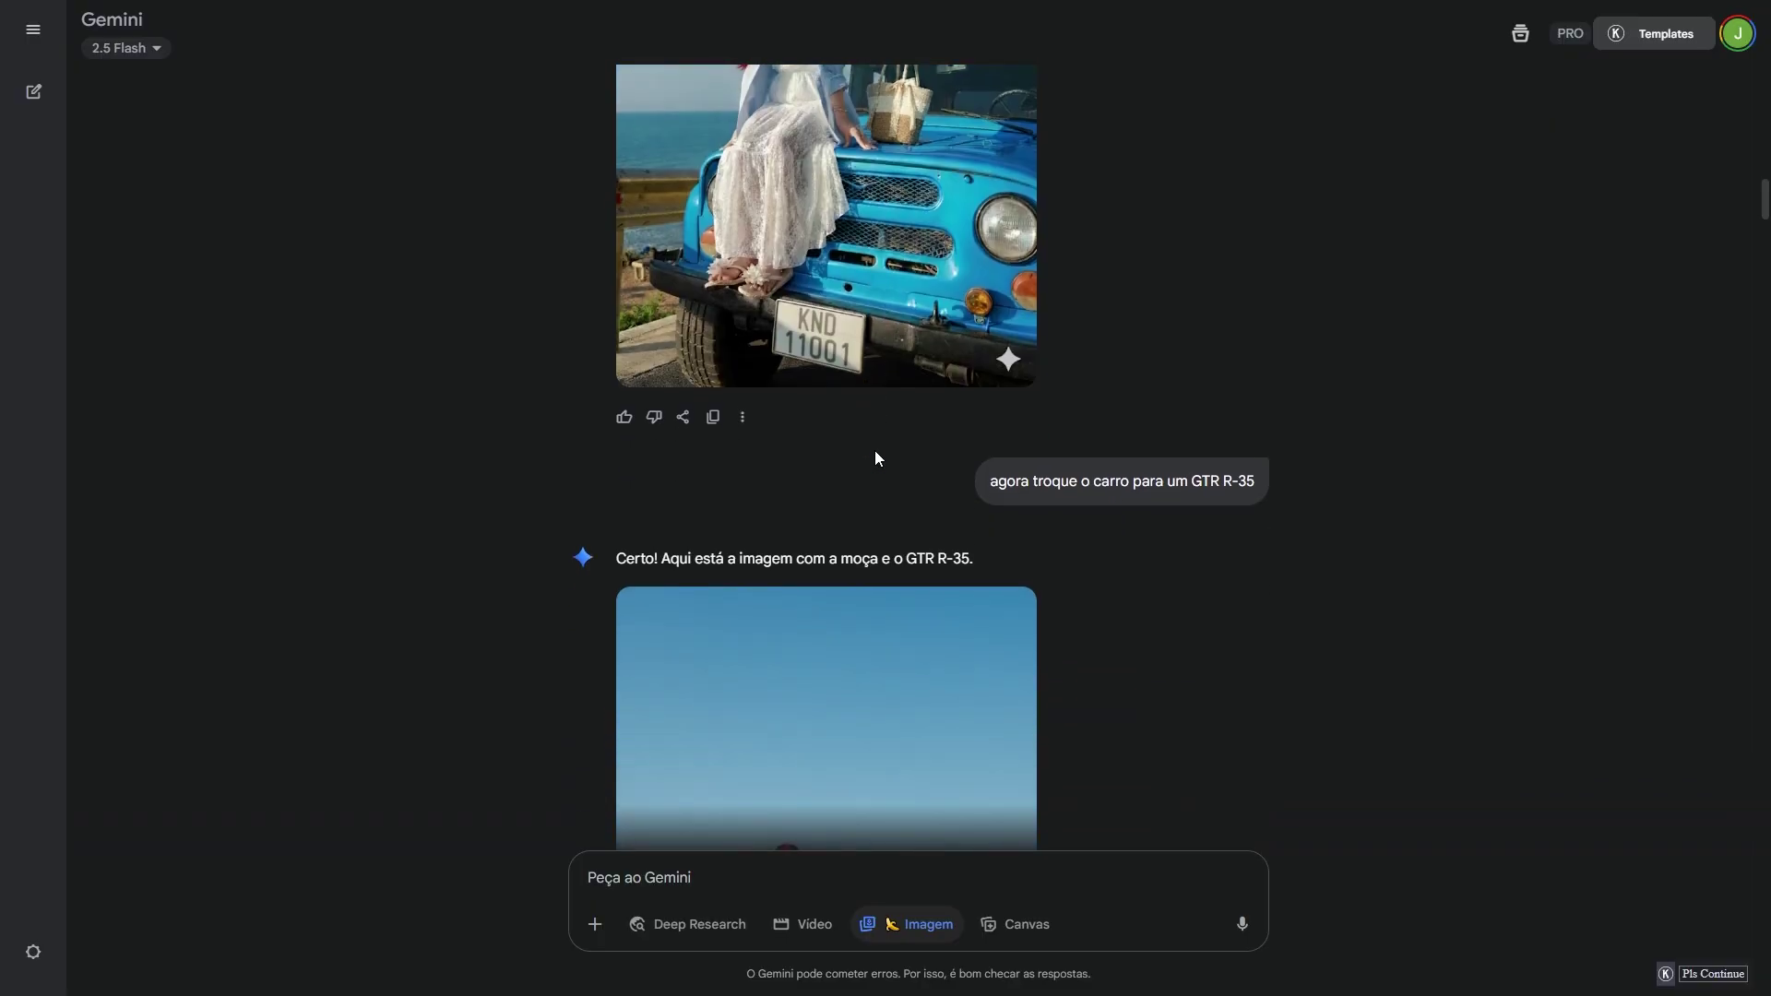
scroll(876, 456, "down", 1)
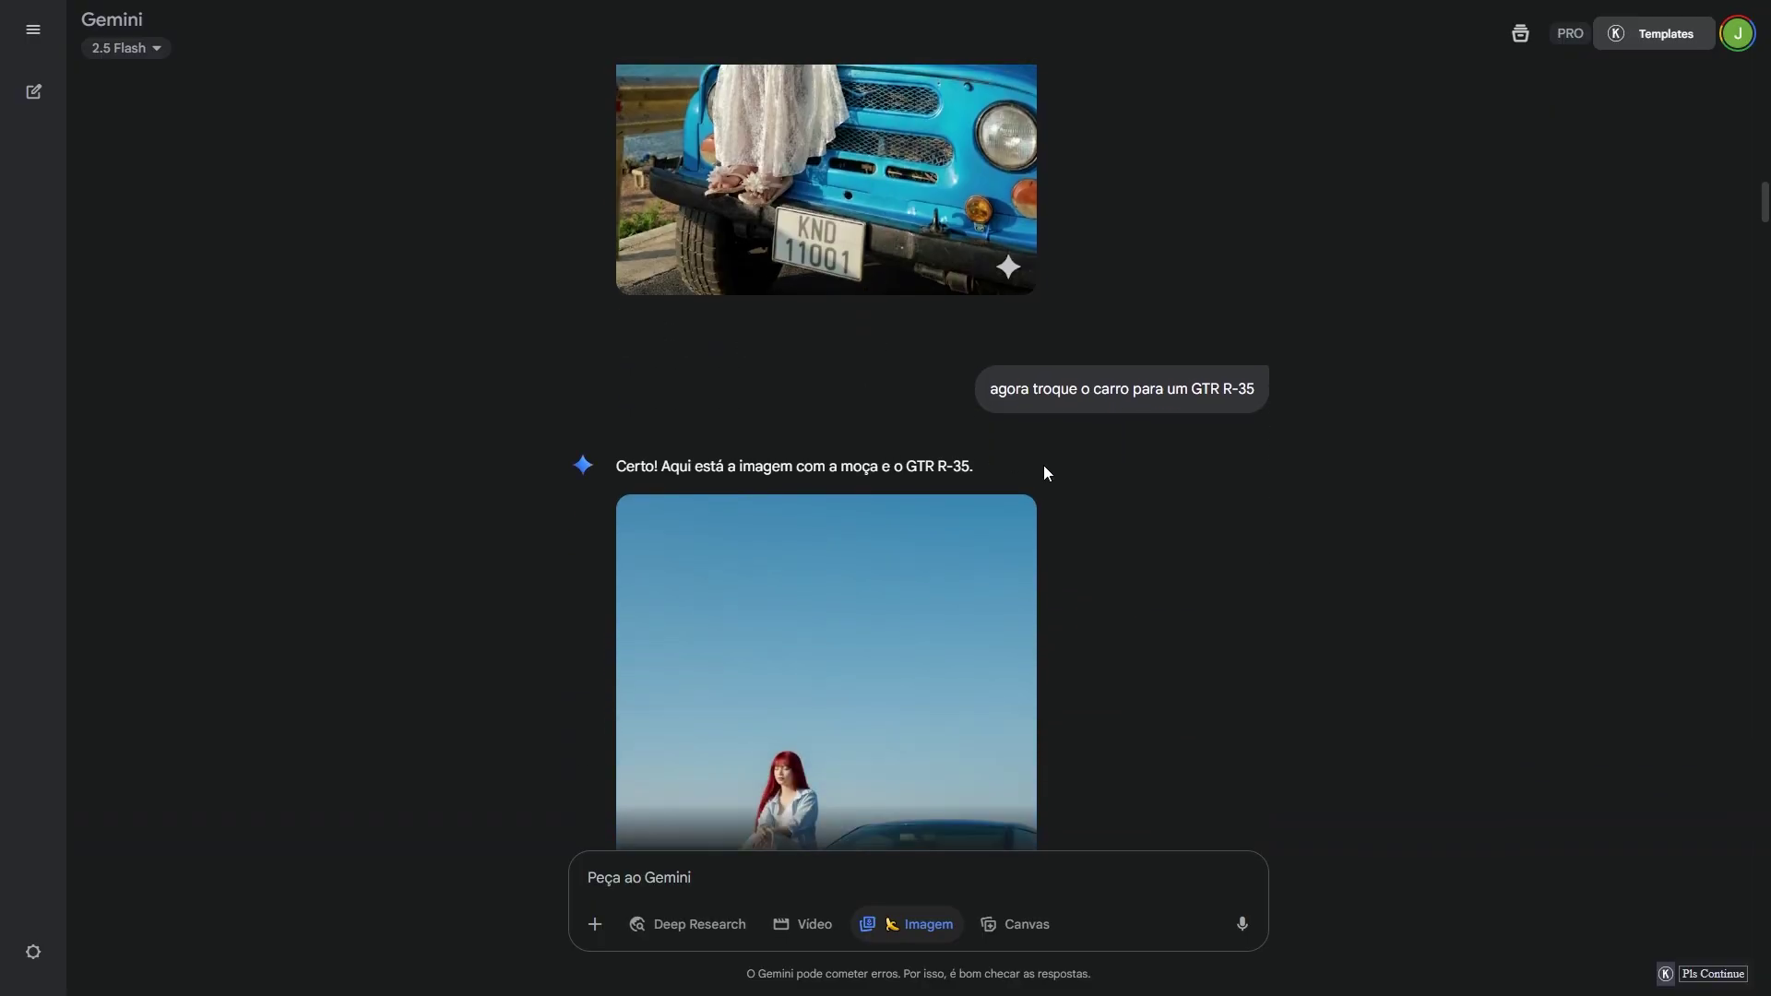
scroll(1093, 475, "down", 4)
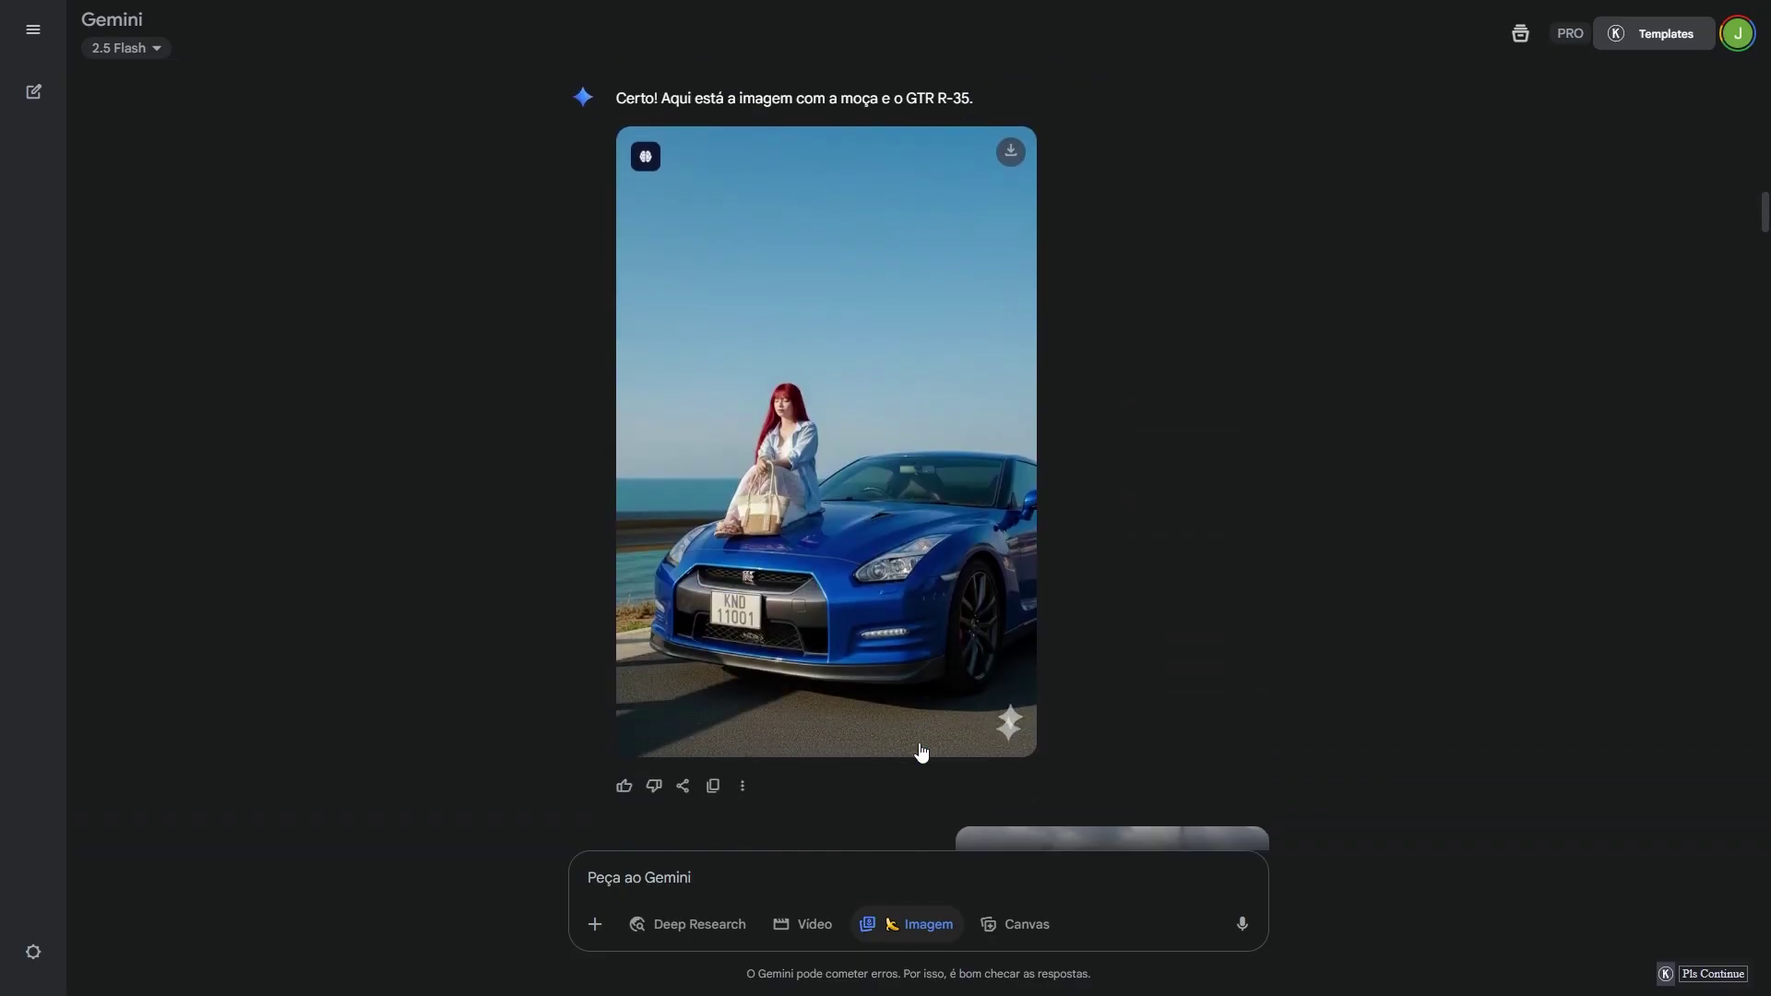
scroll(771, 723, "up", 4)
scroll(738, 664, "down", 3)
scroll(790, 609, "up", 5)
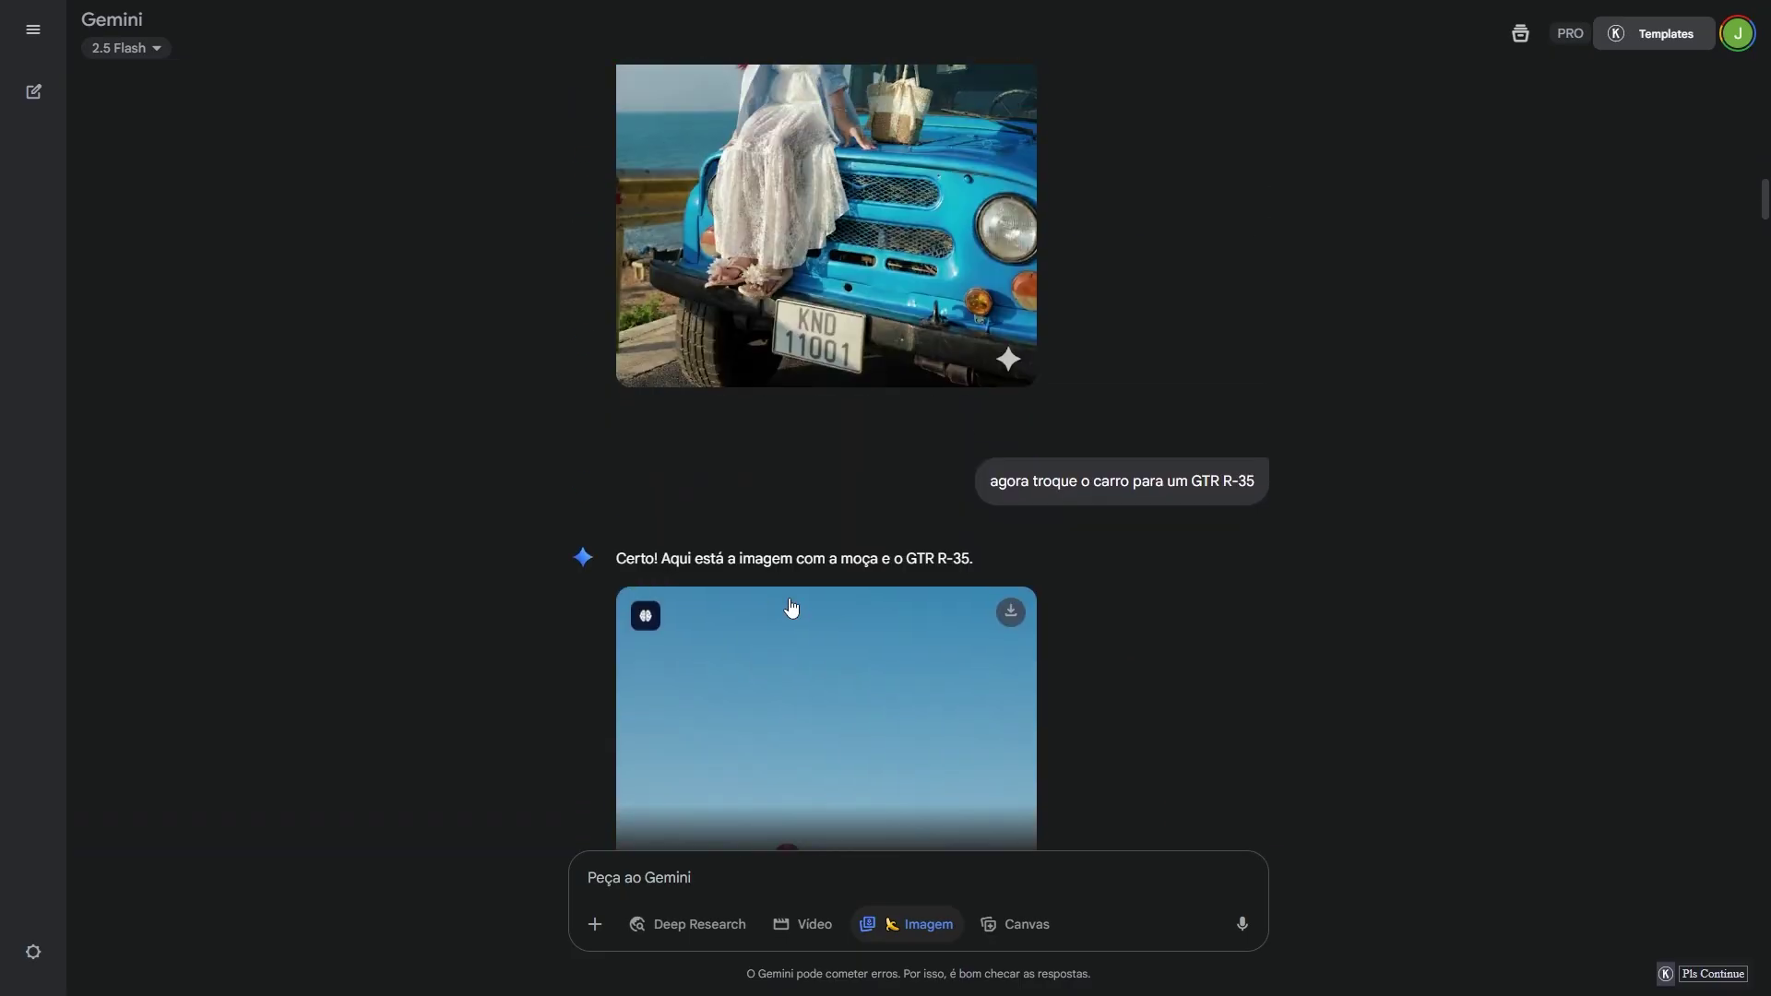
scroll(788, 413, "down", 4)
scroll(788, 413, "down", 3)
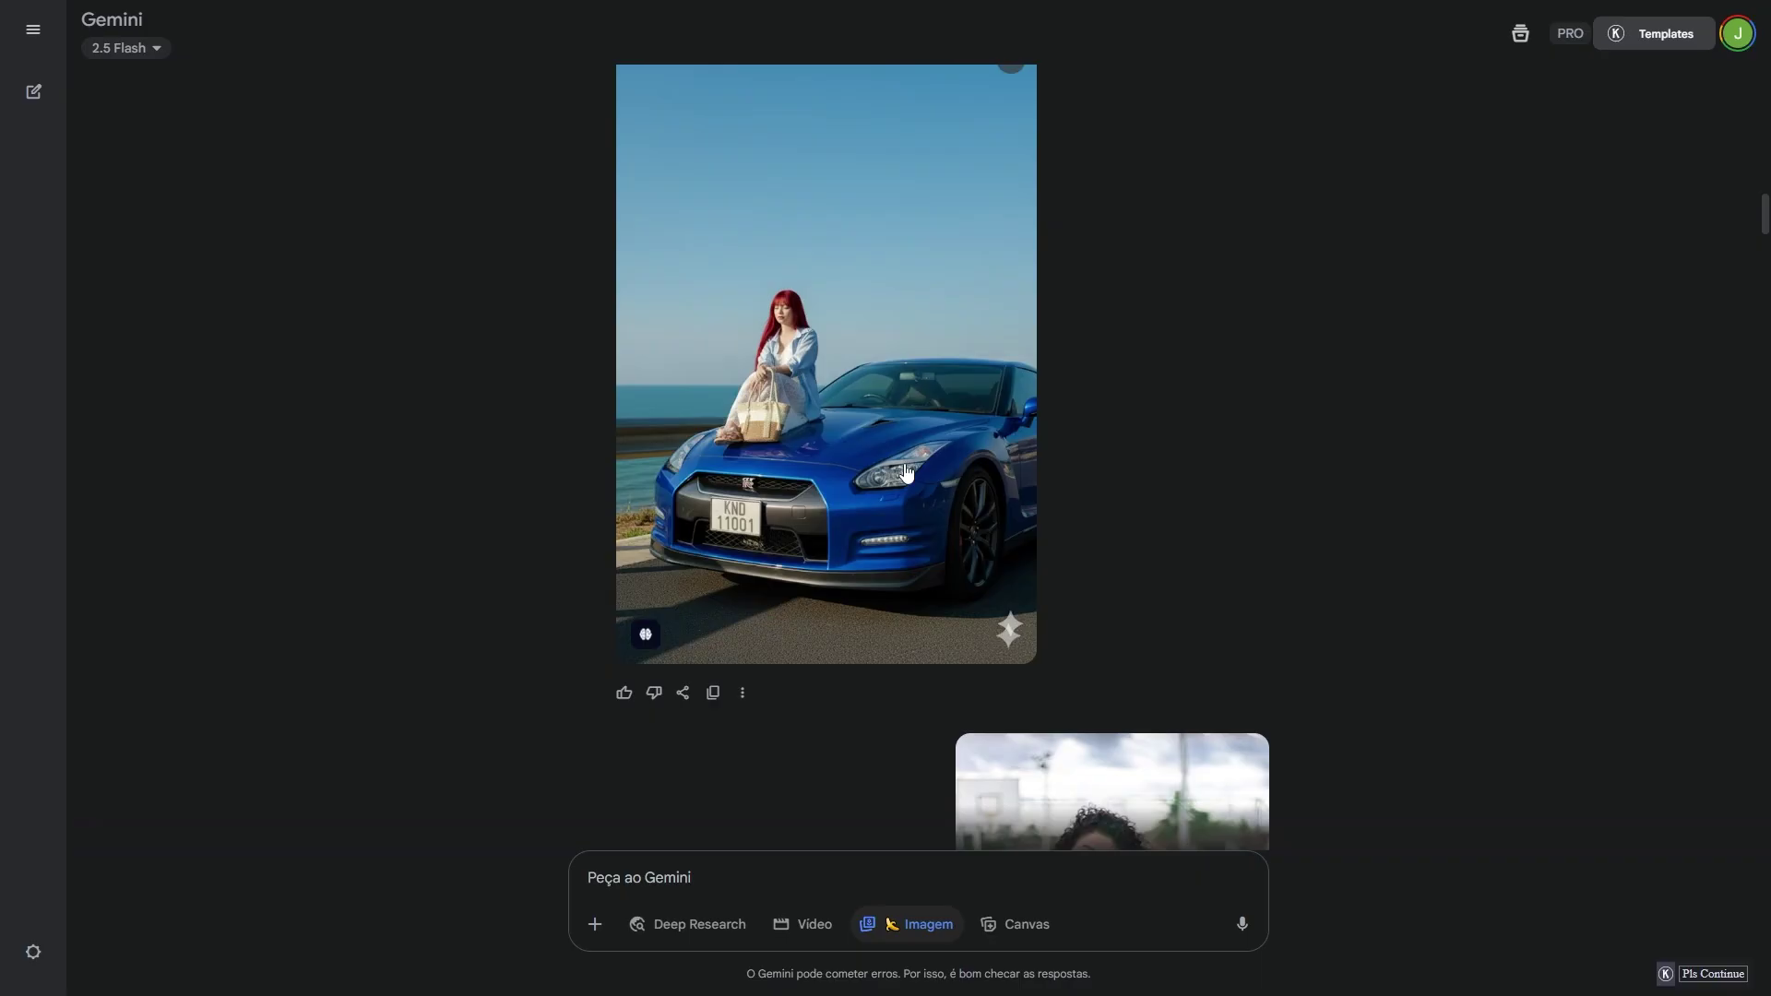
scroll(830, 525, "down", 1)
scroll(898, 380, "up", 2)
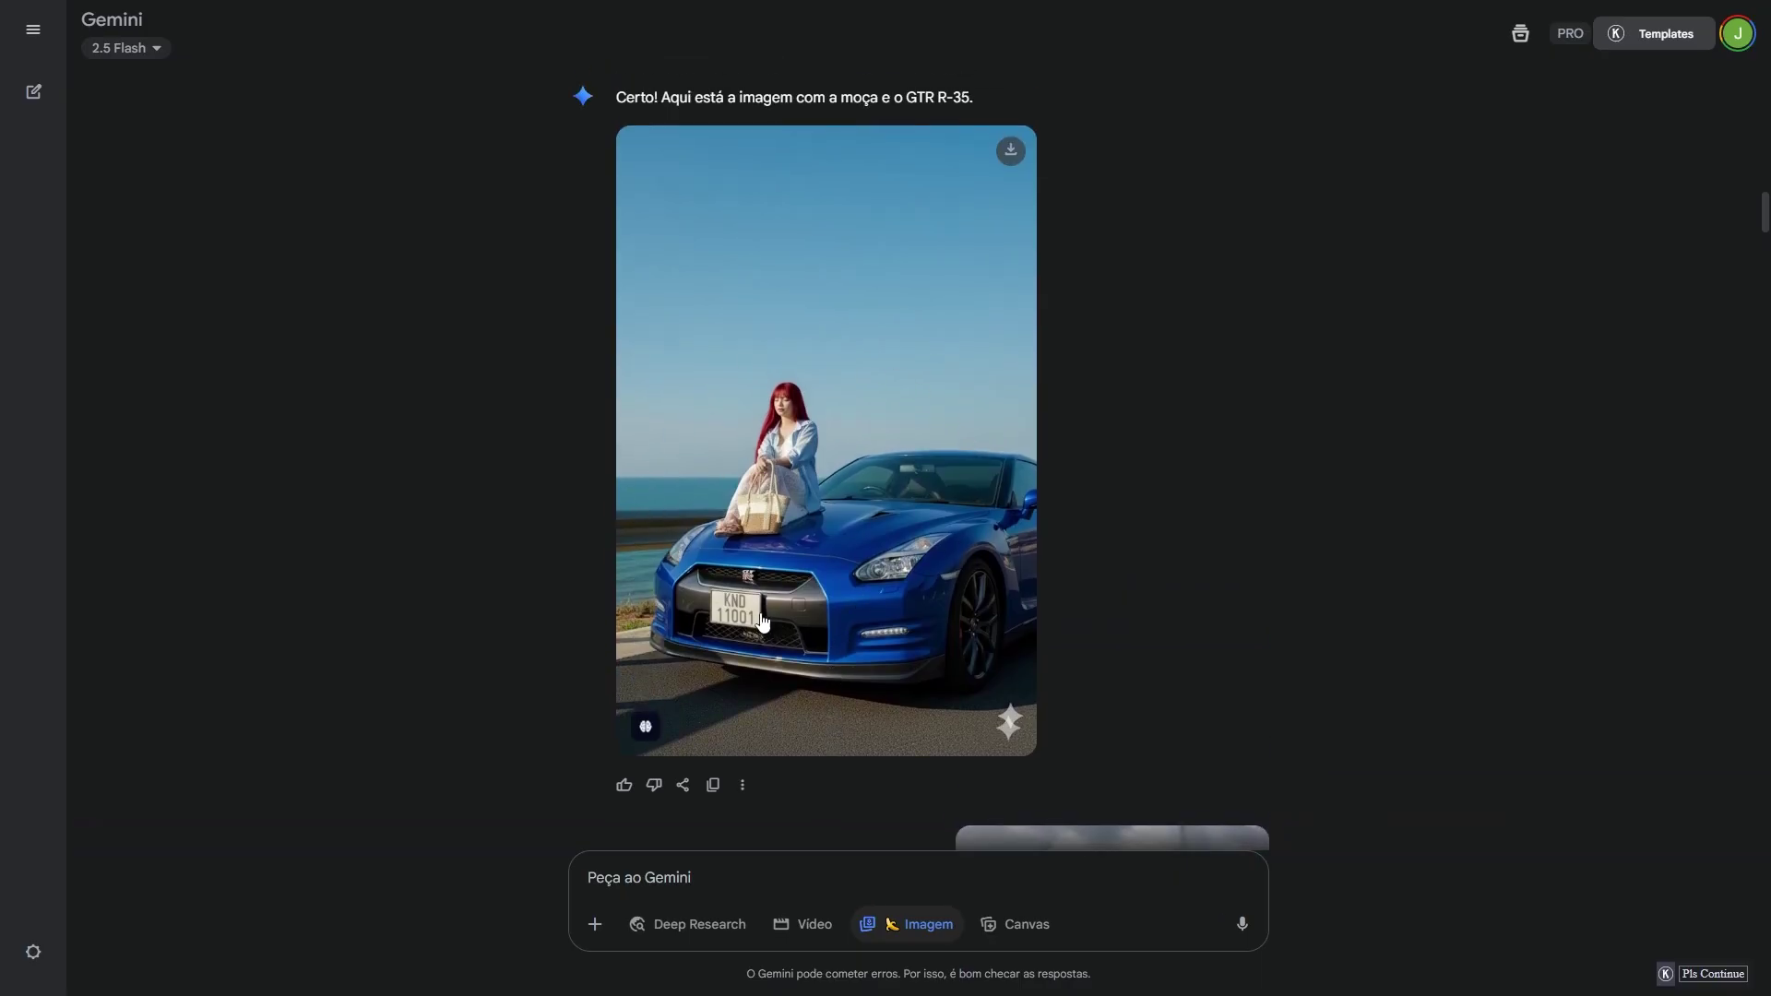
scroll(812, 635, "down", 2)
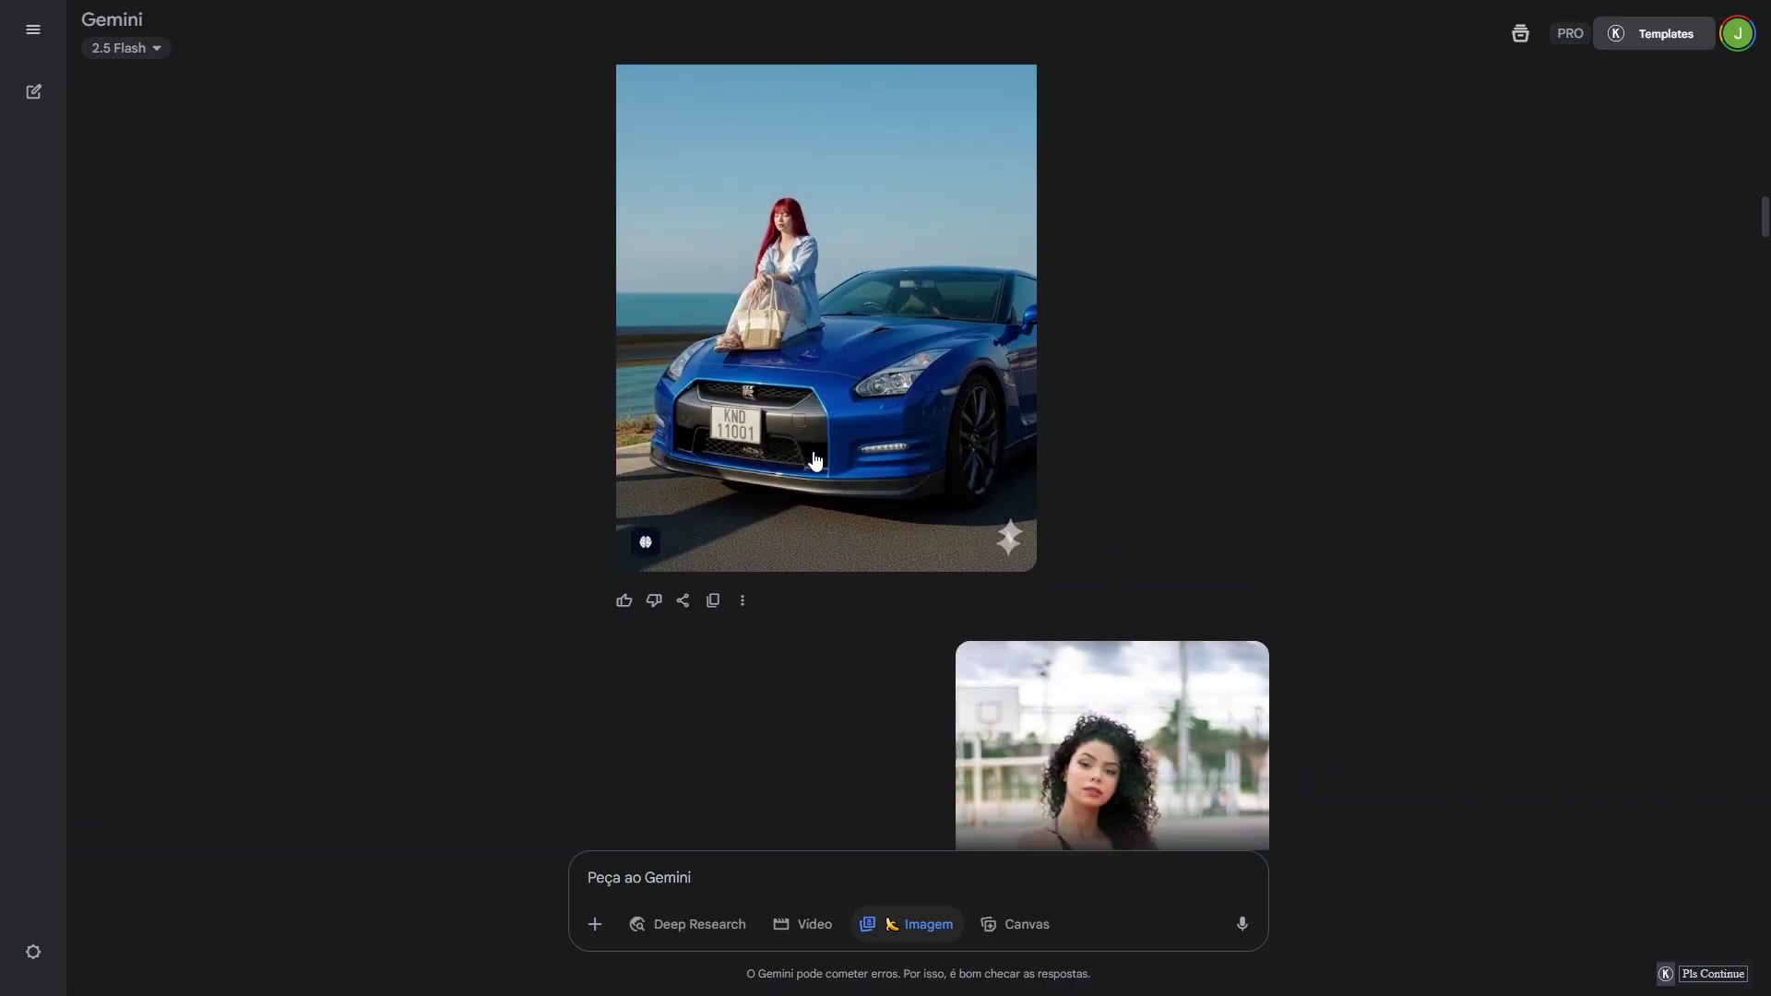
scroll(811, 457, "down", 4)
scroll(1261, 526, "up", 6)
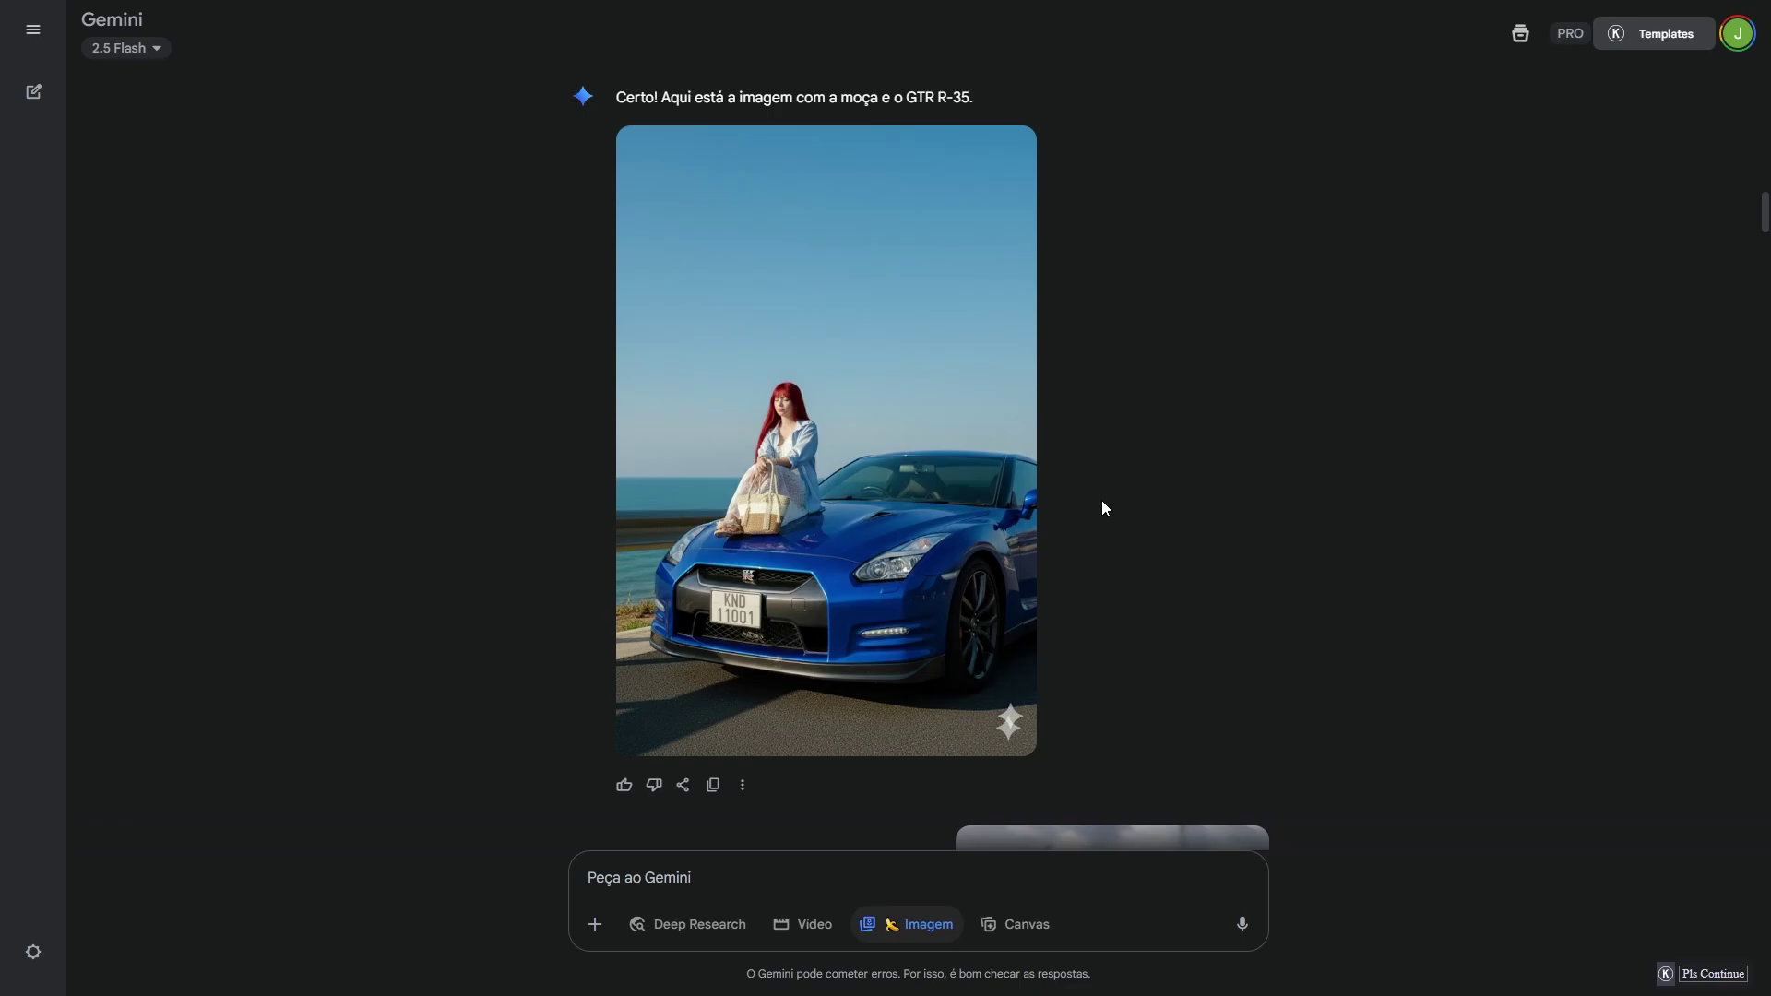
Step: Highlight the prompt "agora troque o carro para um GTR R-35" and re-examine its generated image
scroll(1102, 500, "up", 5)
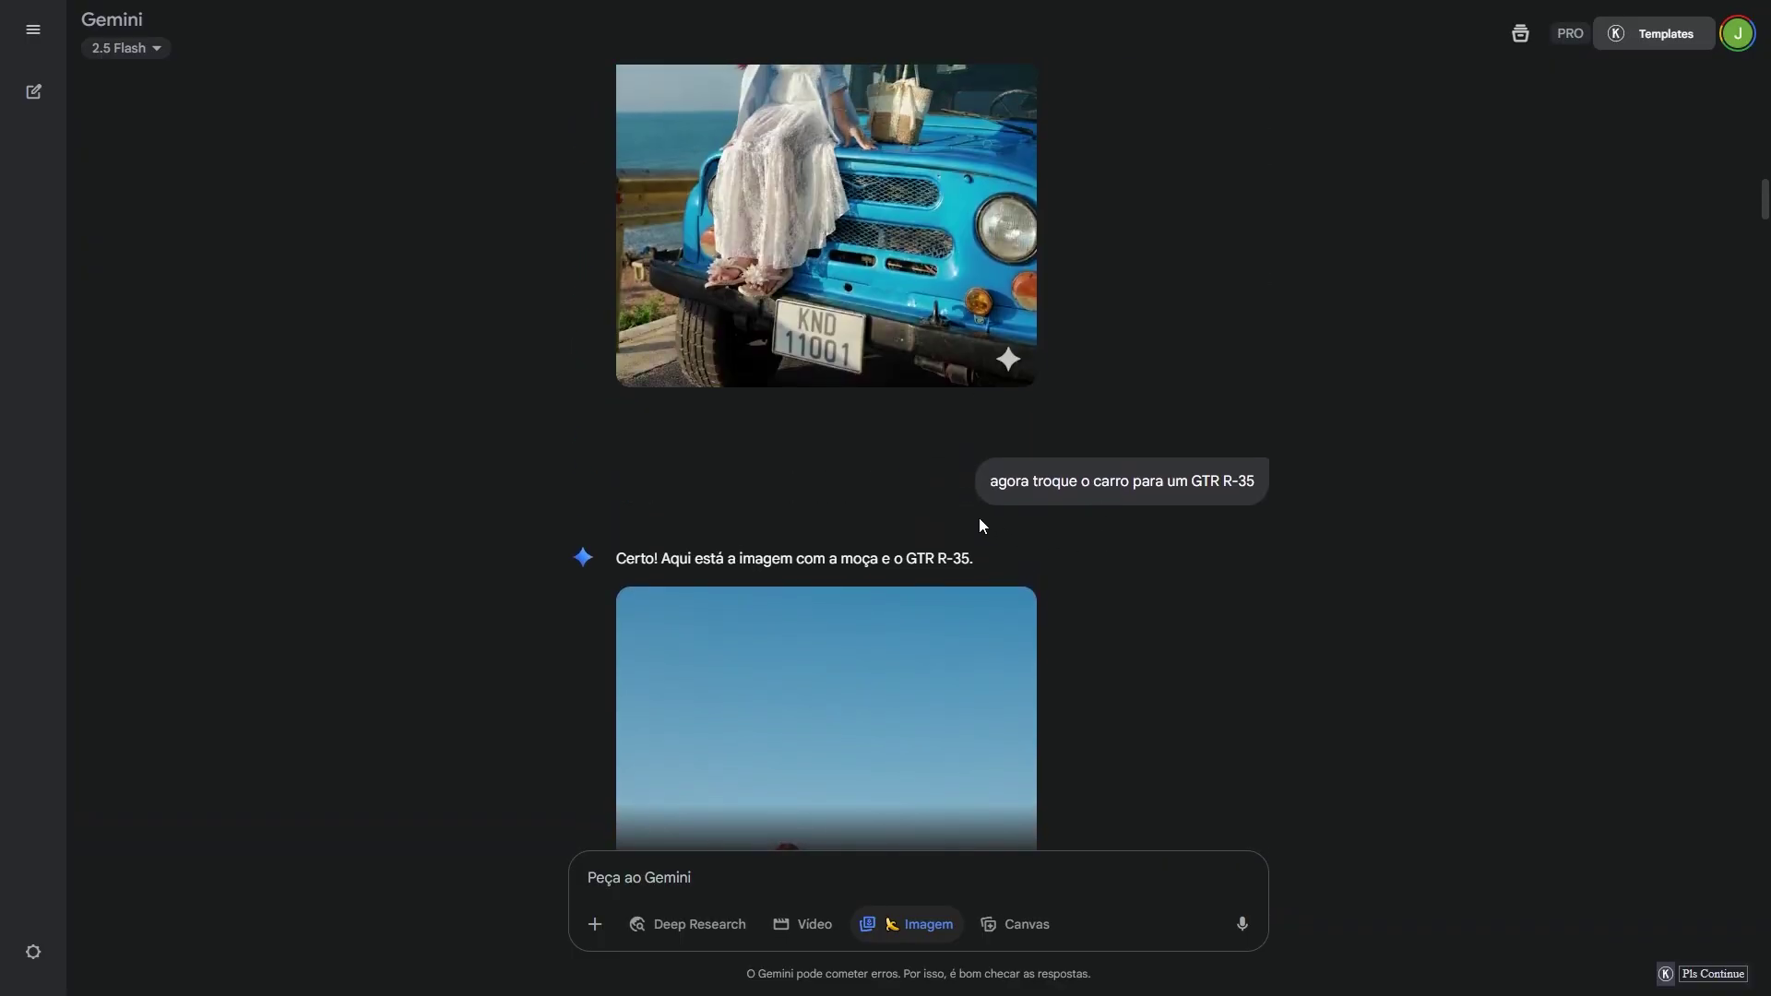
left_click_drag(993, 487, 1119, 480)
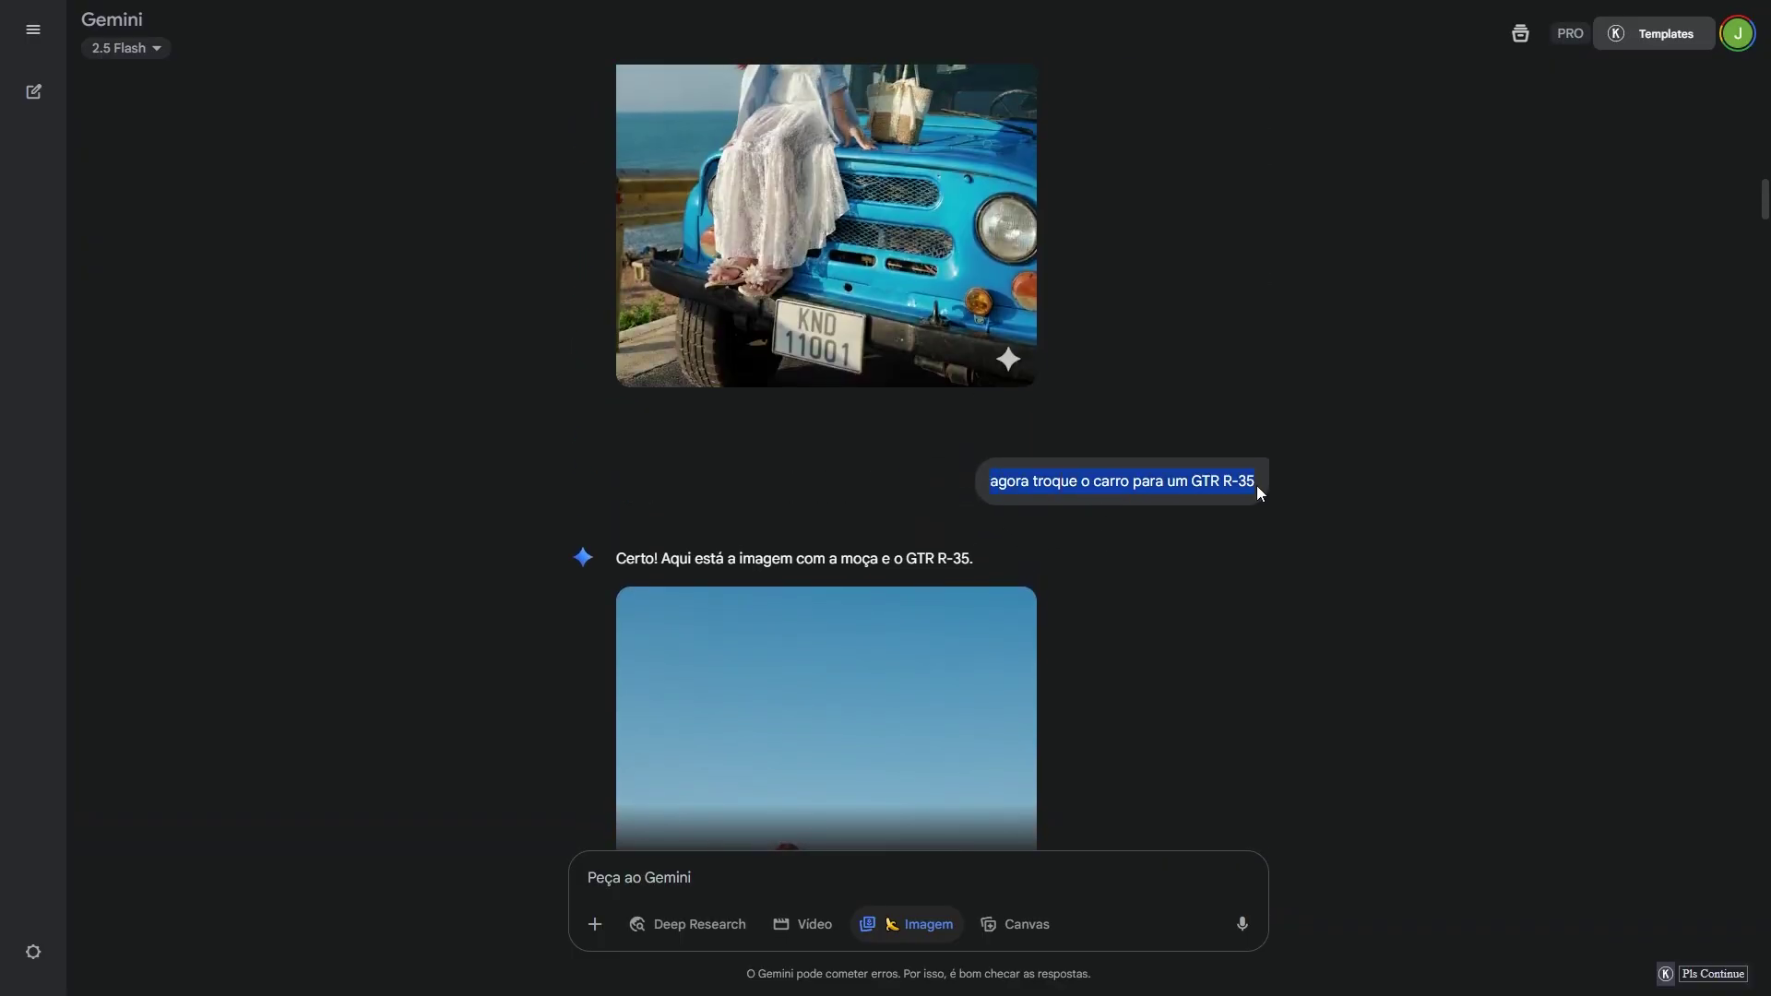
scroll(1188, 609, "down", 5)
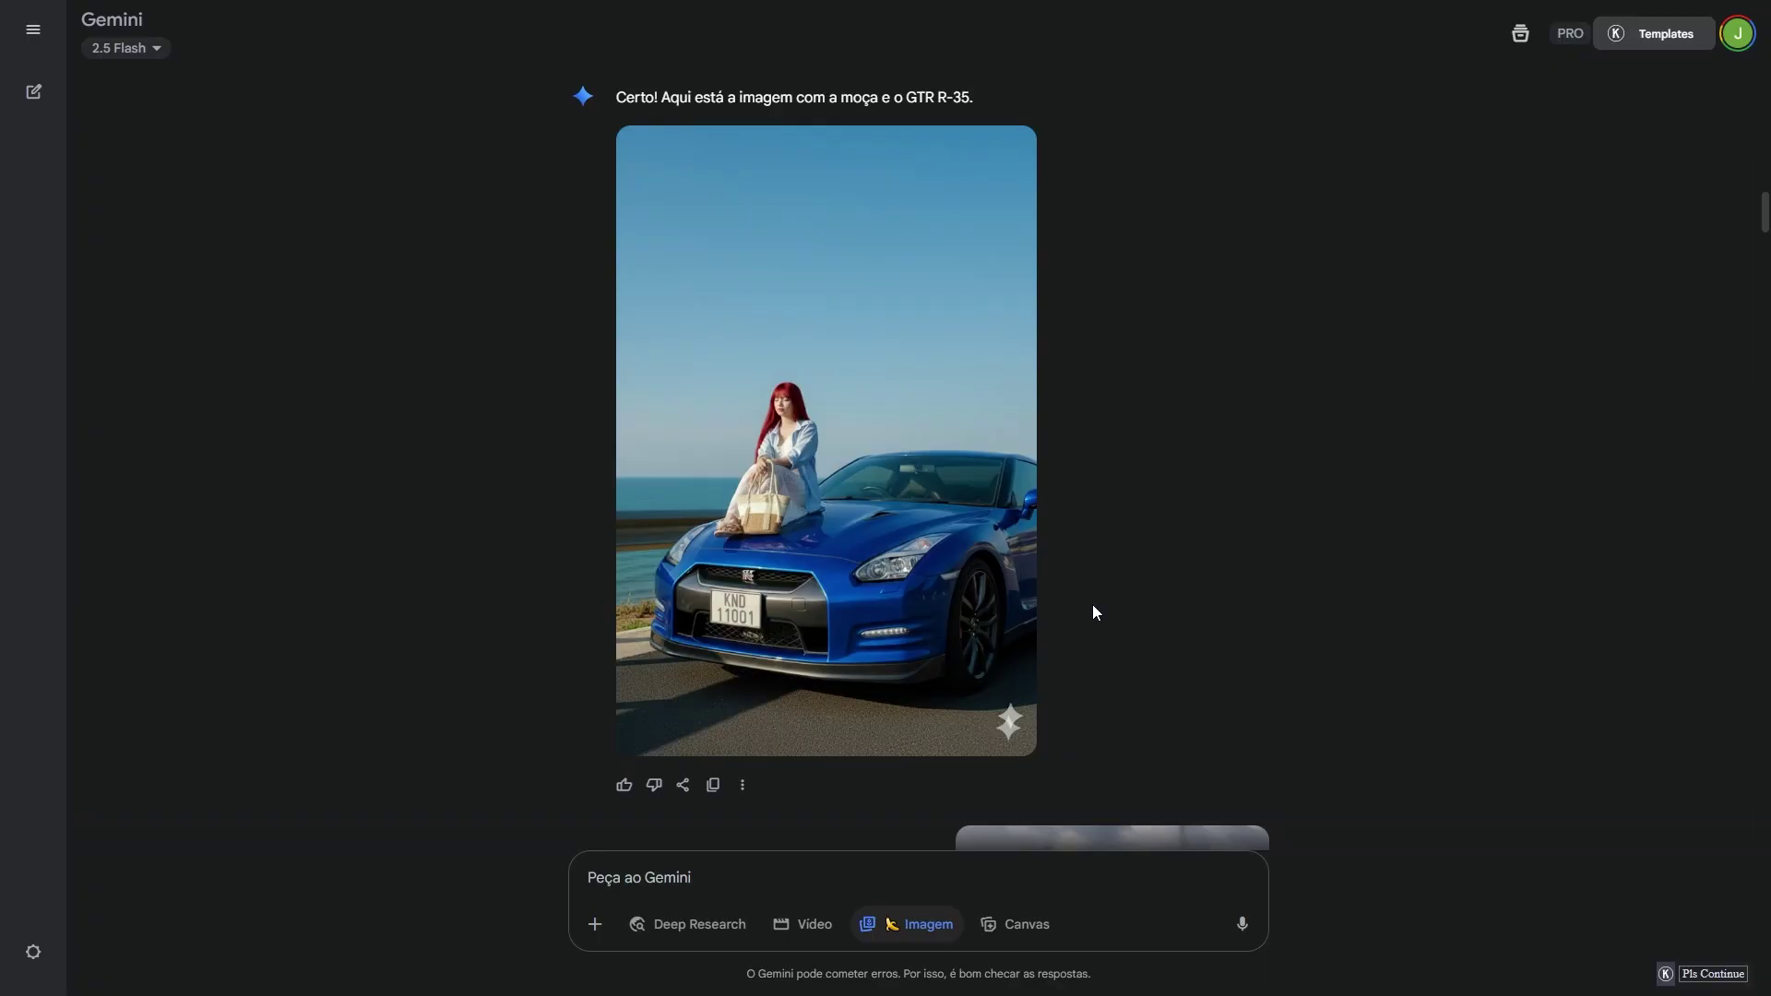
scroll(1077, 545, "up", 3)
triple_click(1018, 313)
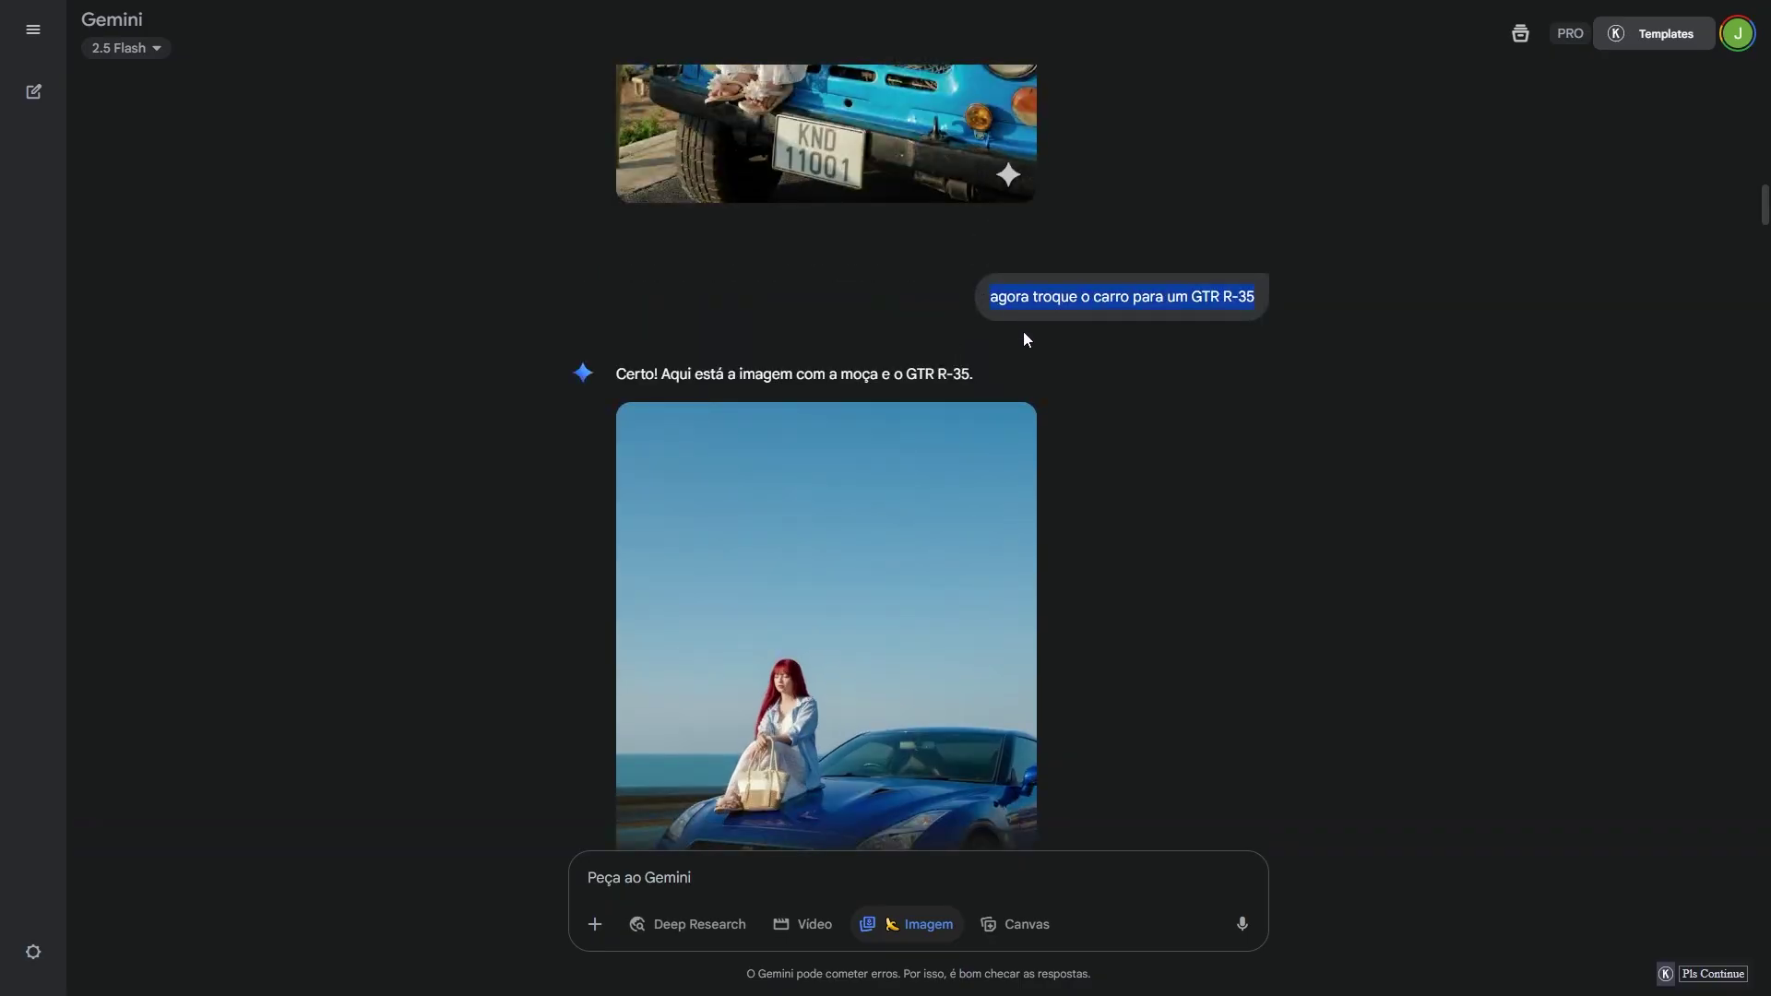
scroll(1008, 328, "down", 3)
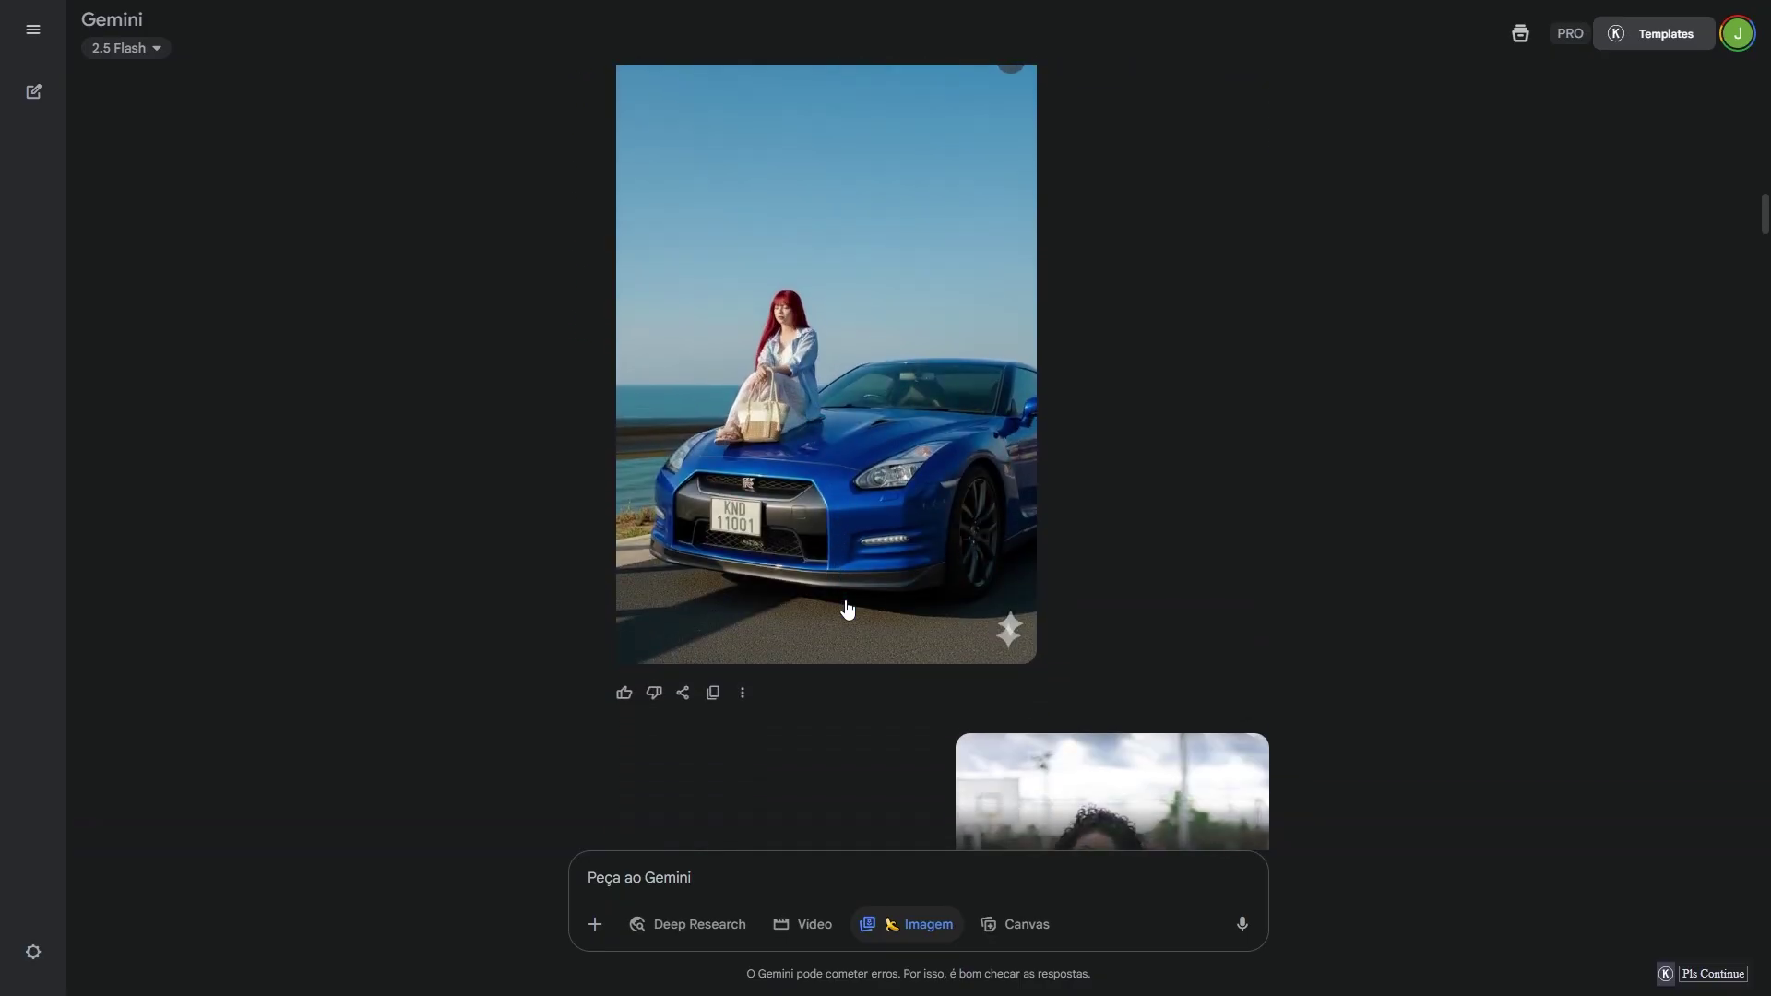
Step: View the uploaded photo of the woman with the basketball at full size, then return to the conversation
scroll(850, 593, "down", 3)
scroll(849, 593, "down", 2)
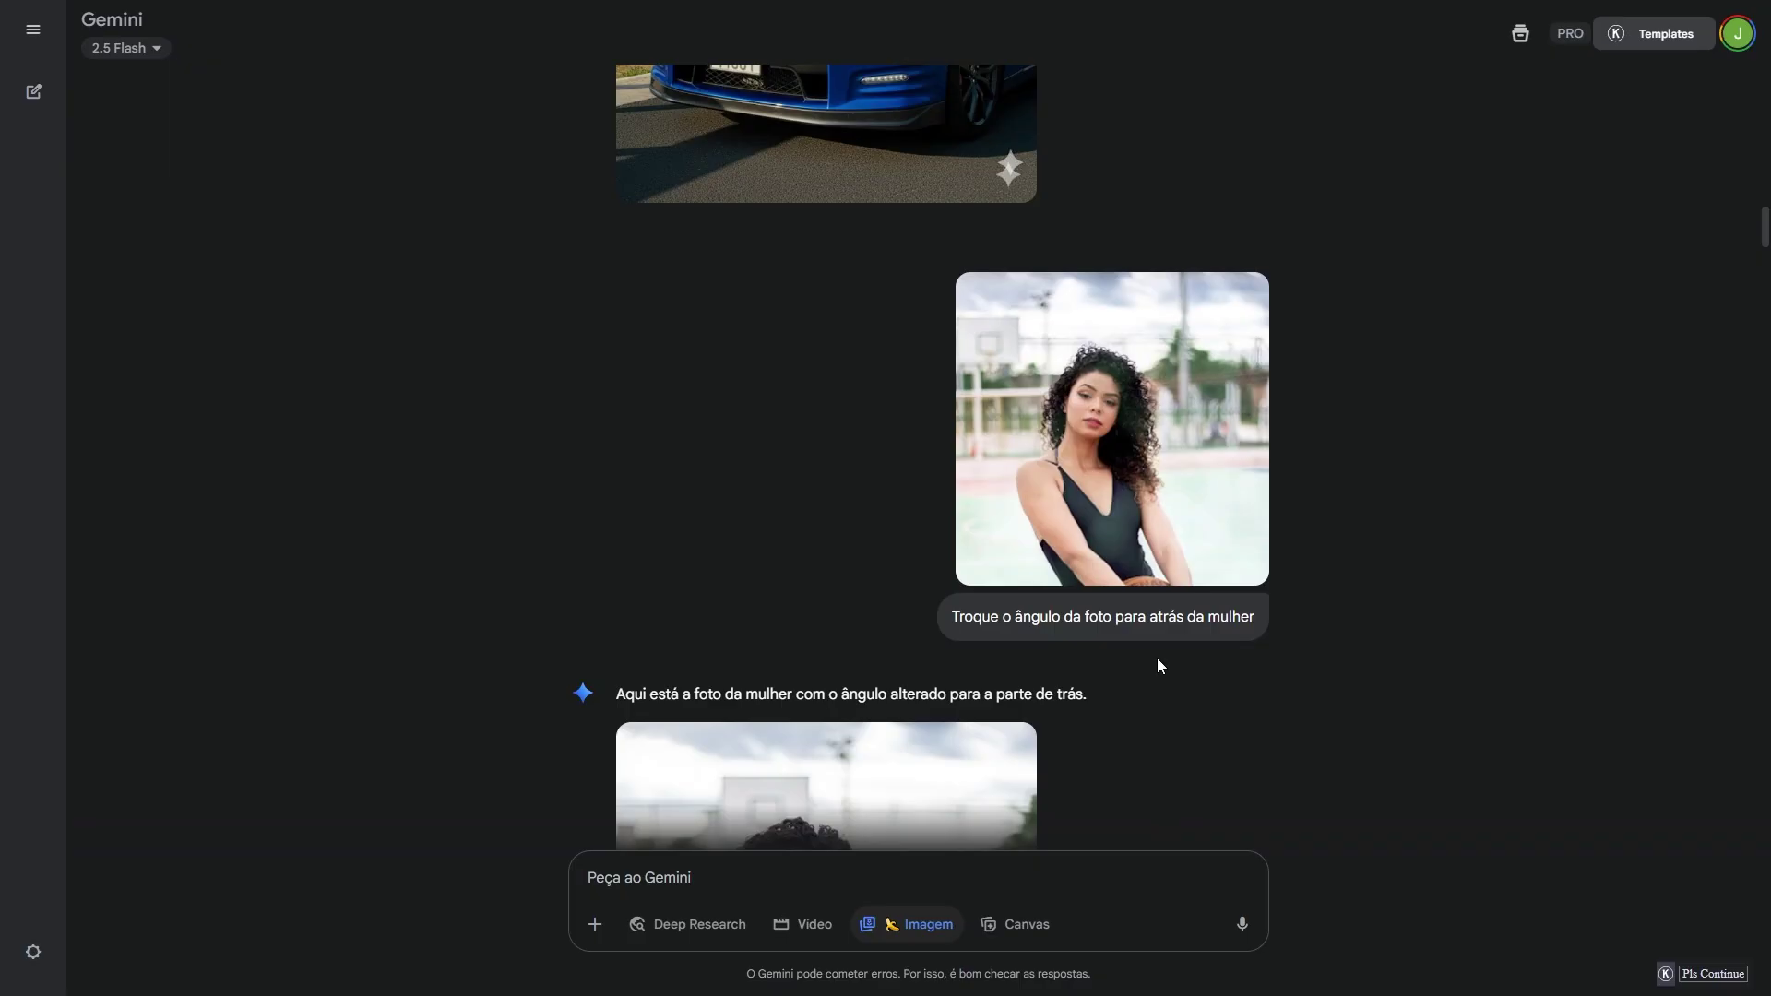
scroll(1159, 664, "down", 1)
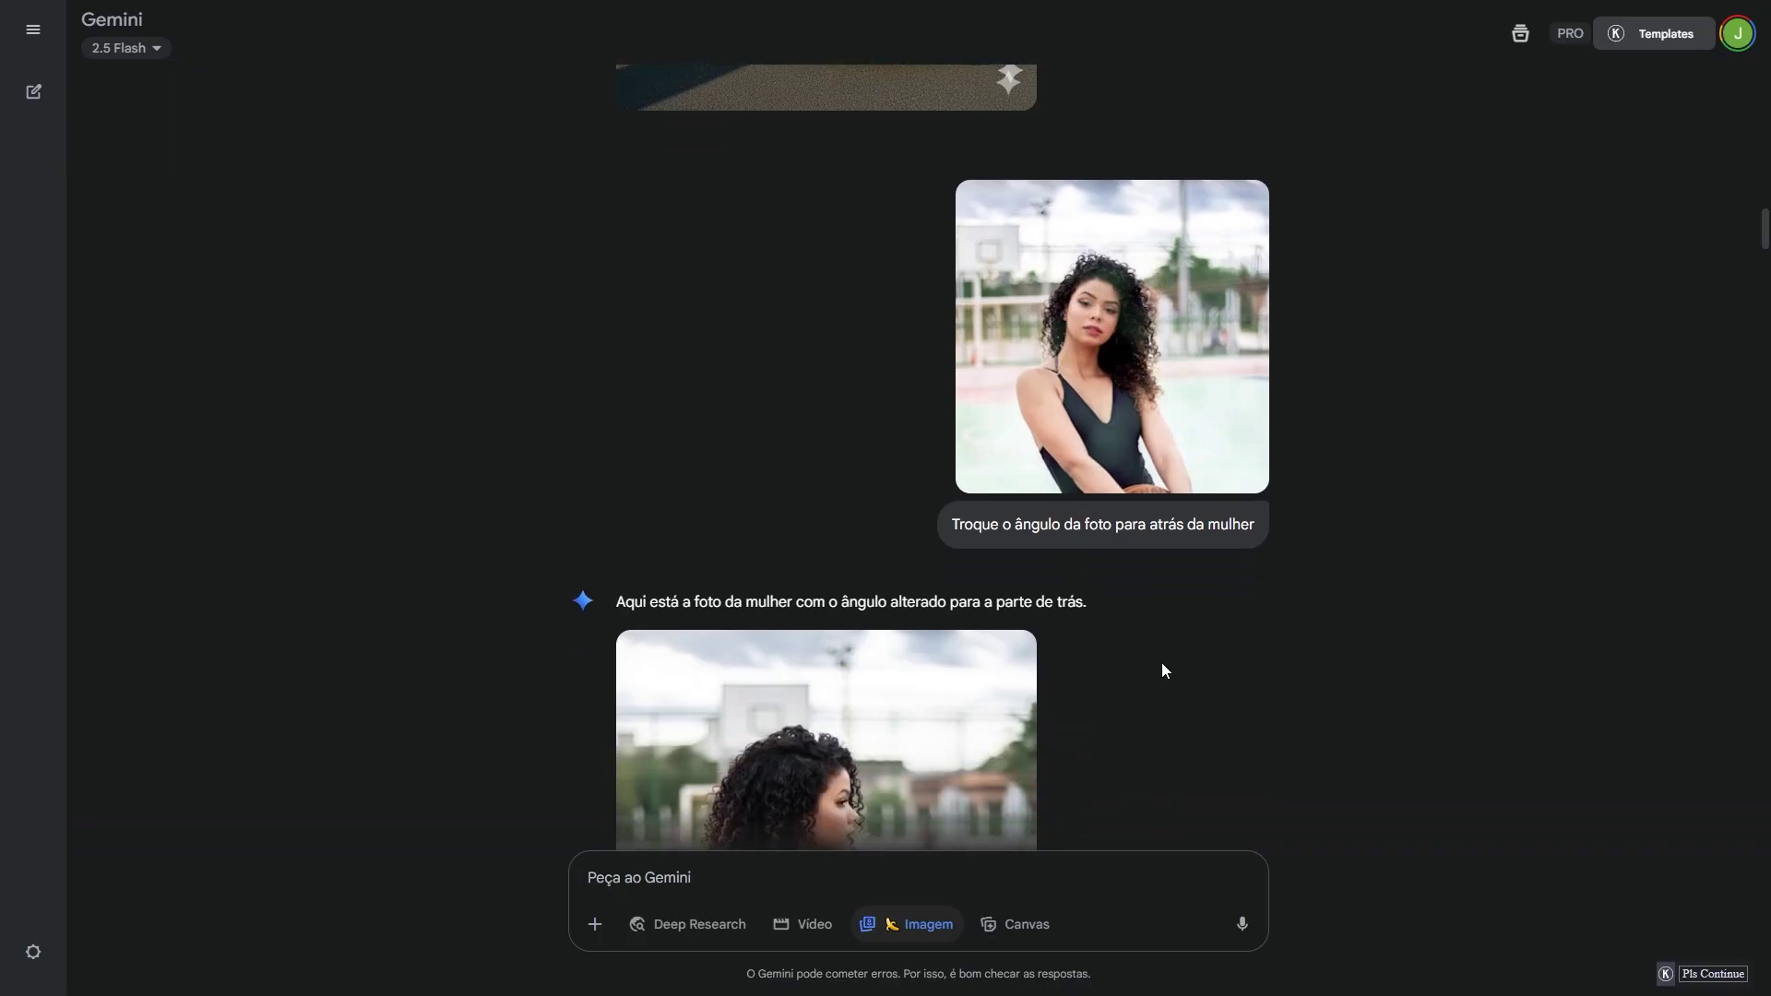
left_click(1118, 385)
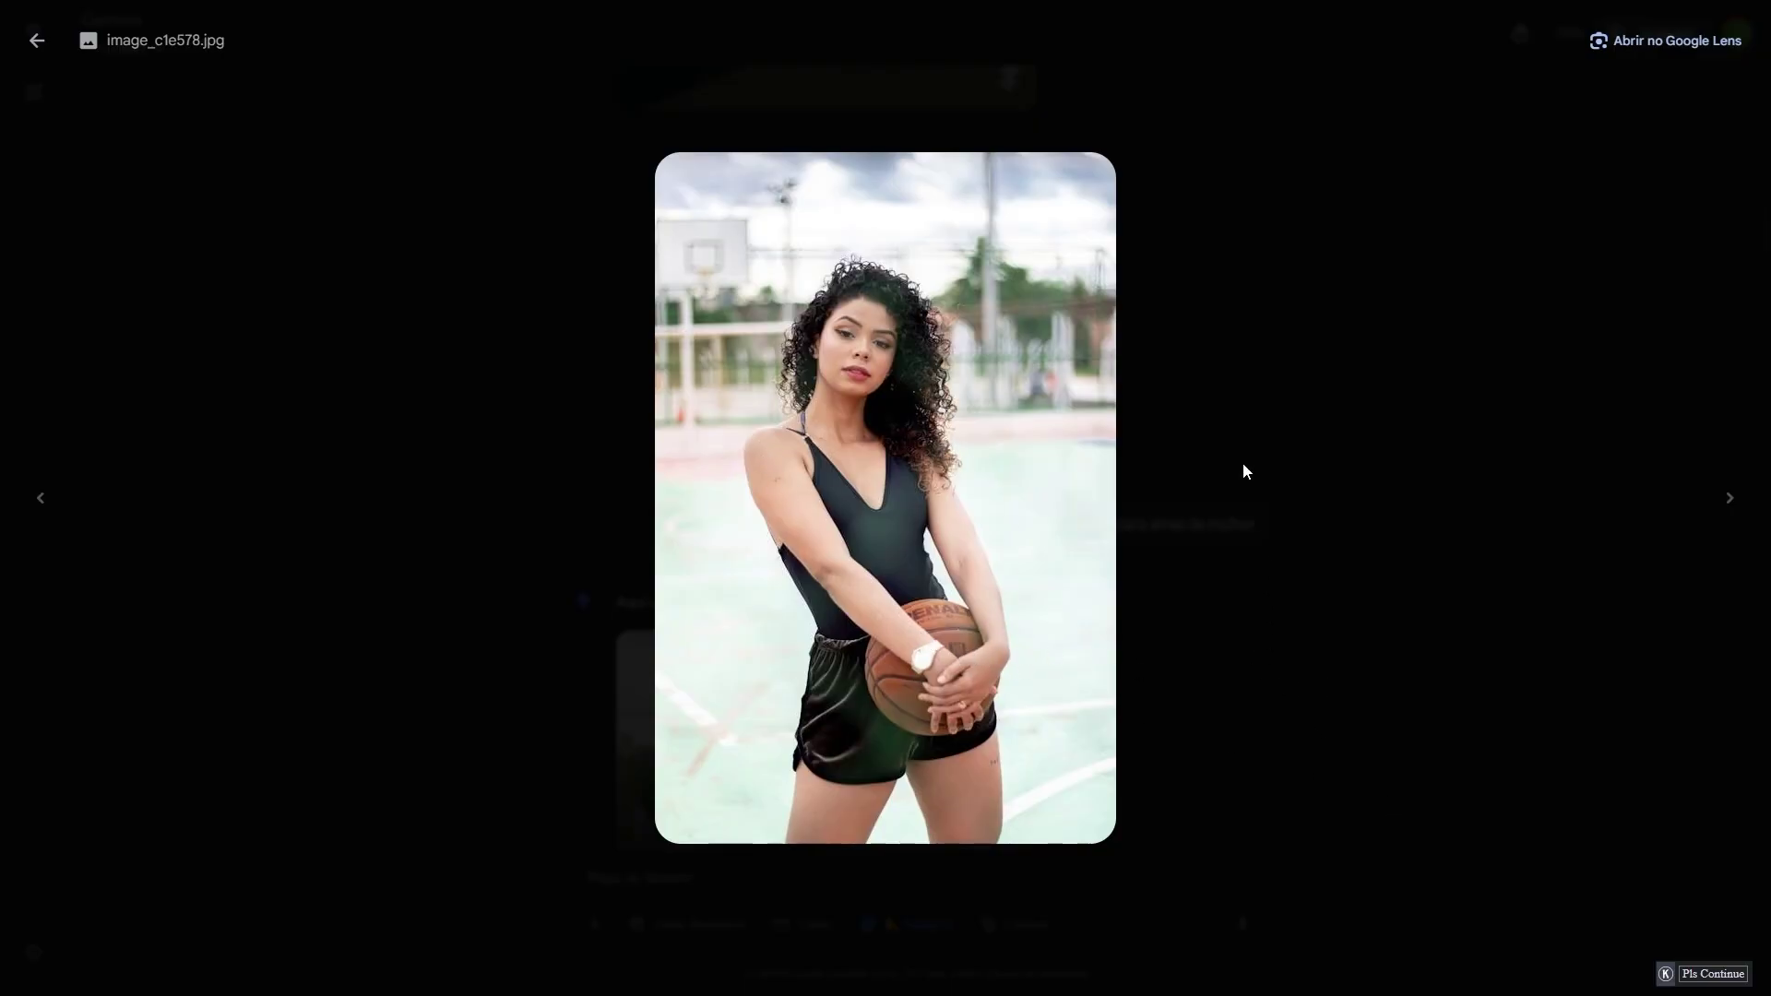
key("Escape")
Step: Examine the generated image that shows the basketball woman from behind
scroll(907, 575, "down", 3)
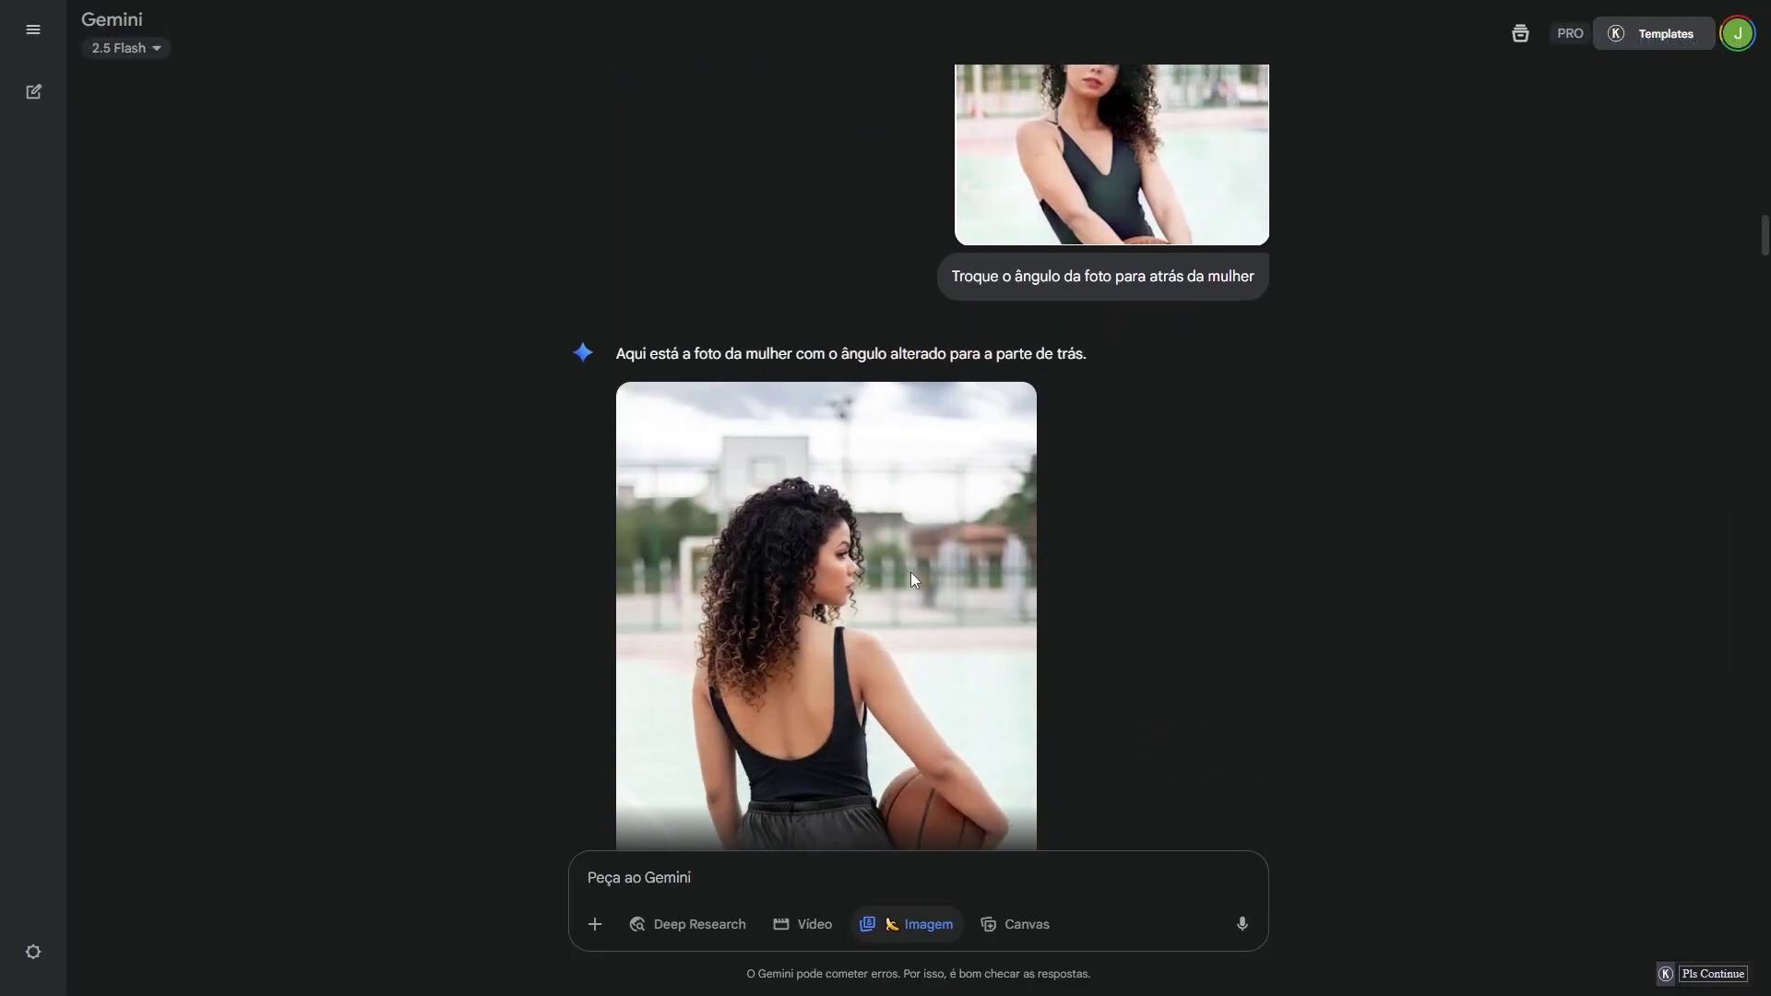
scroll(911, 580, "down", 1)
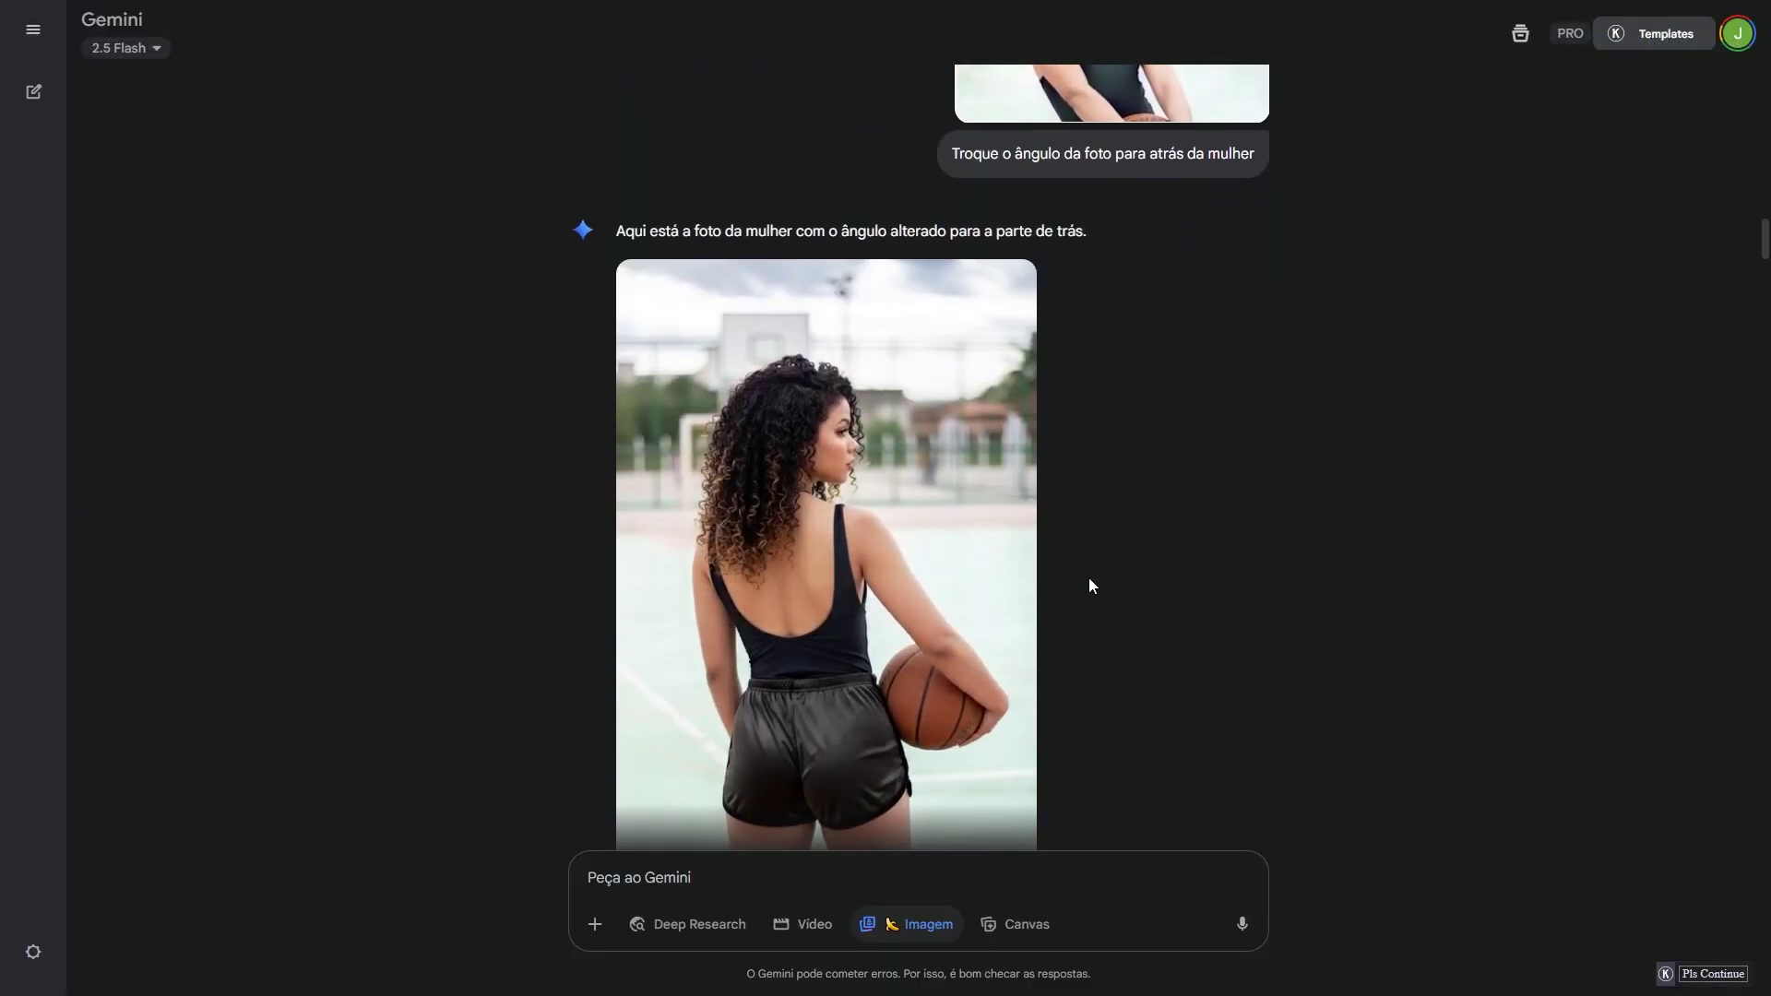
scroll(1089, 579, "down", 1)
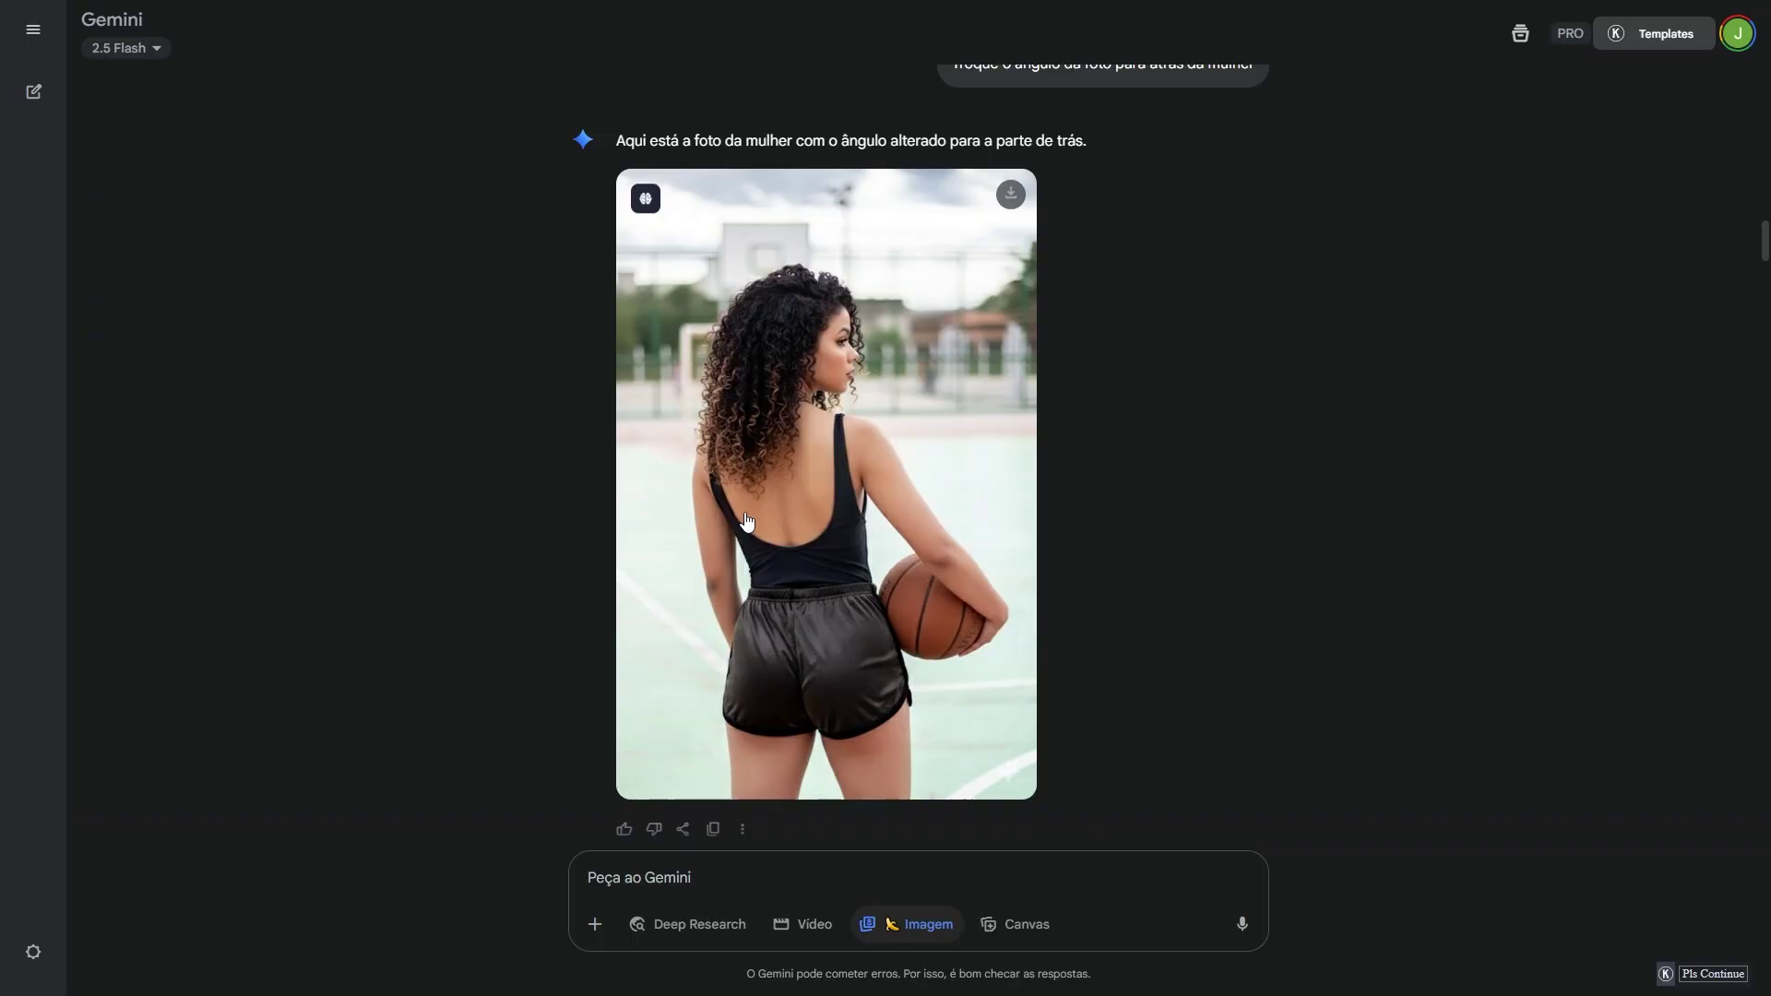
scroll(747, 522, "down", 1)
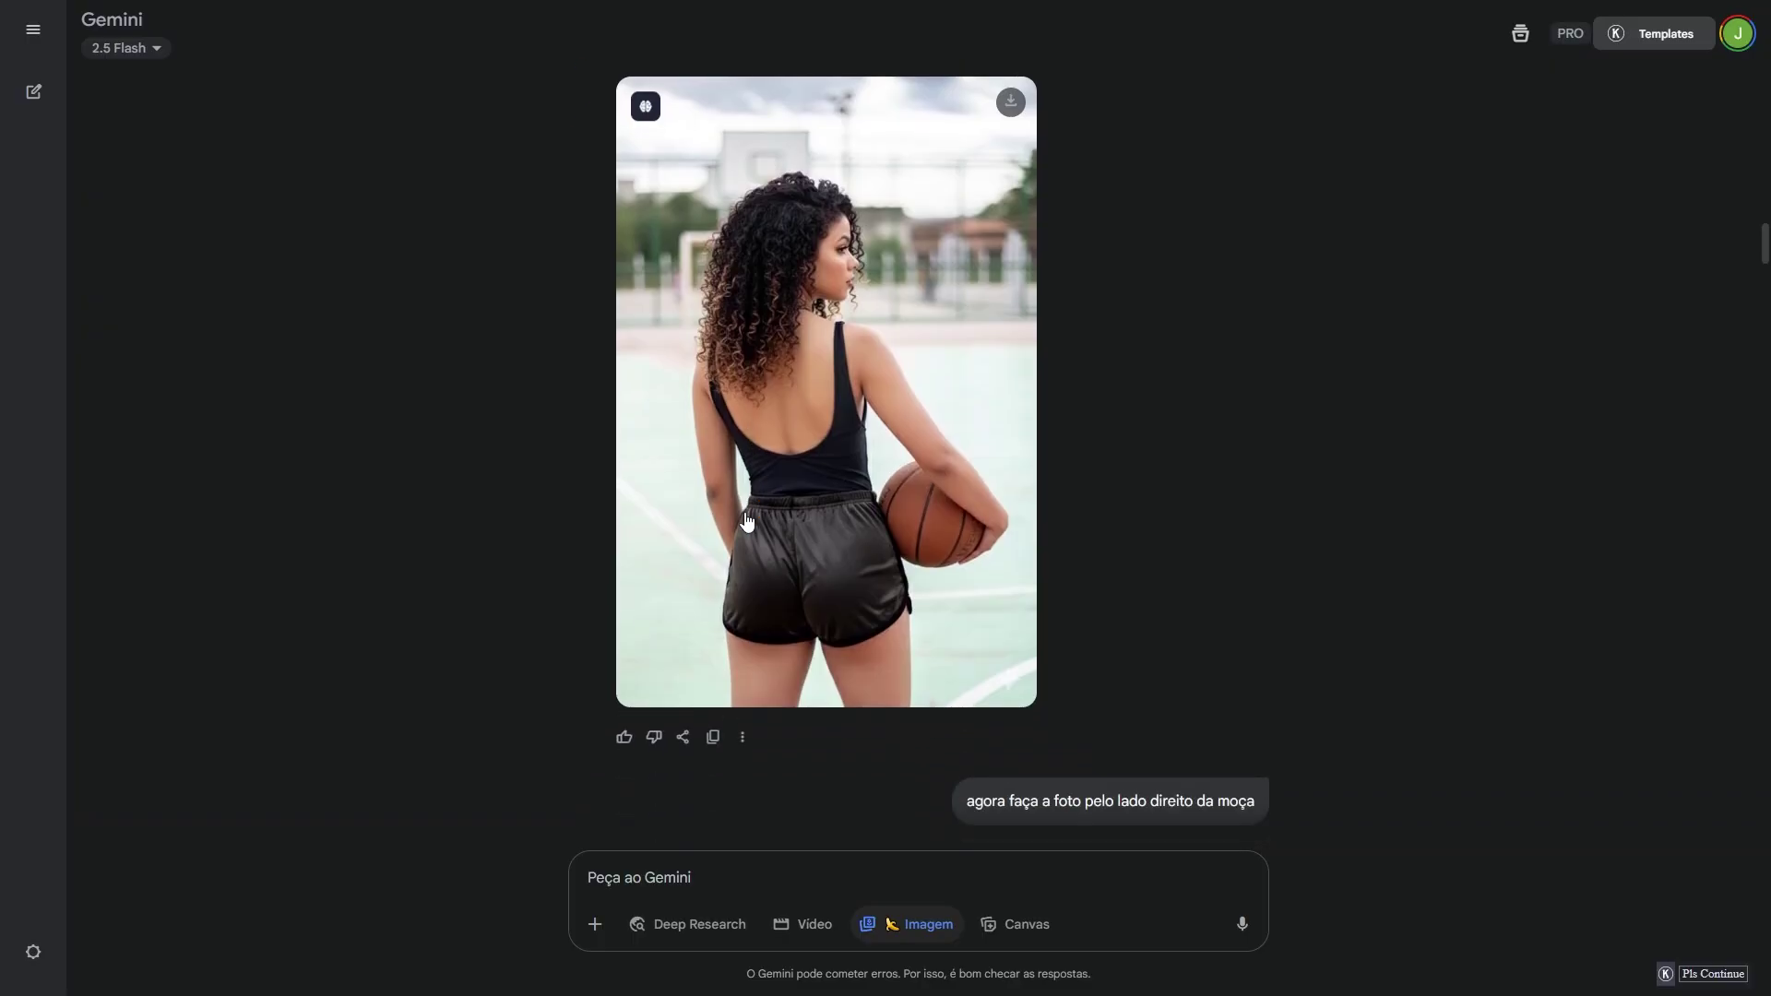
scroll(747, 522, "down", 1)
Step: Compare the image generated for the woman's right-side view with the earlier rear-view image
scroll(744, 505, "down", 3)
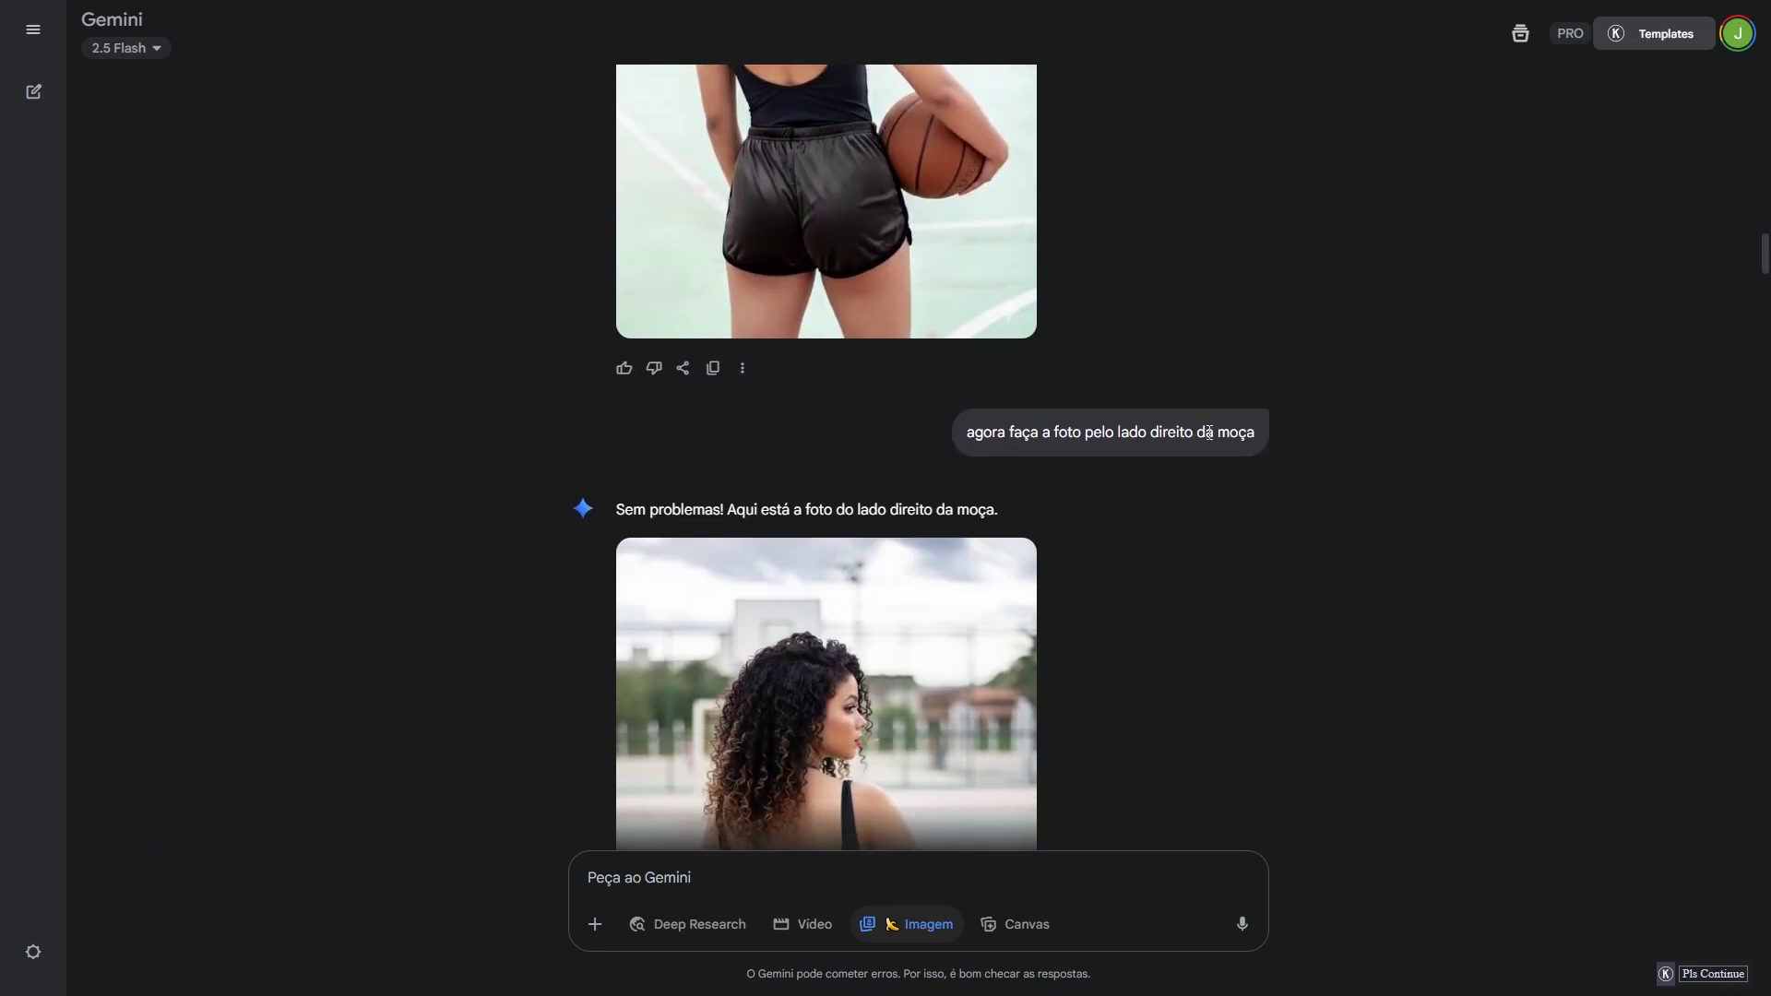
scroll(1217, 435, "down", 3)
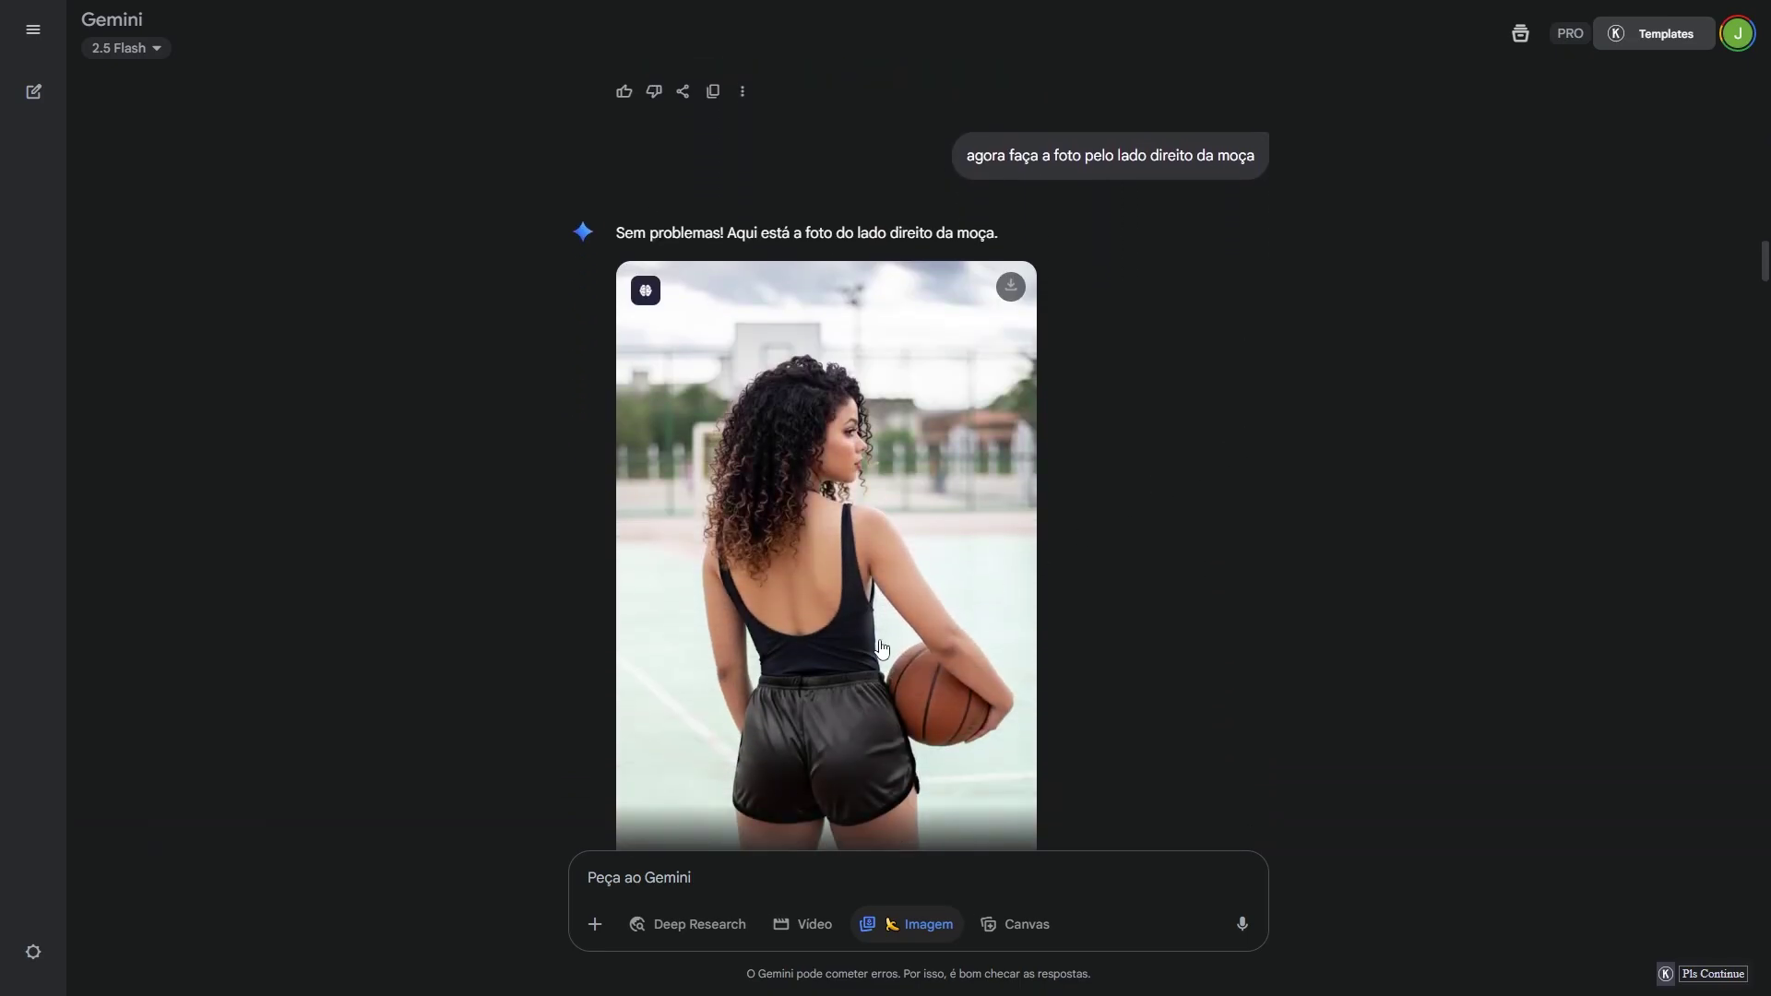
scroll(881, 648, "down", 1)
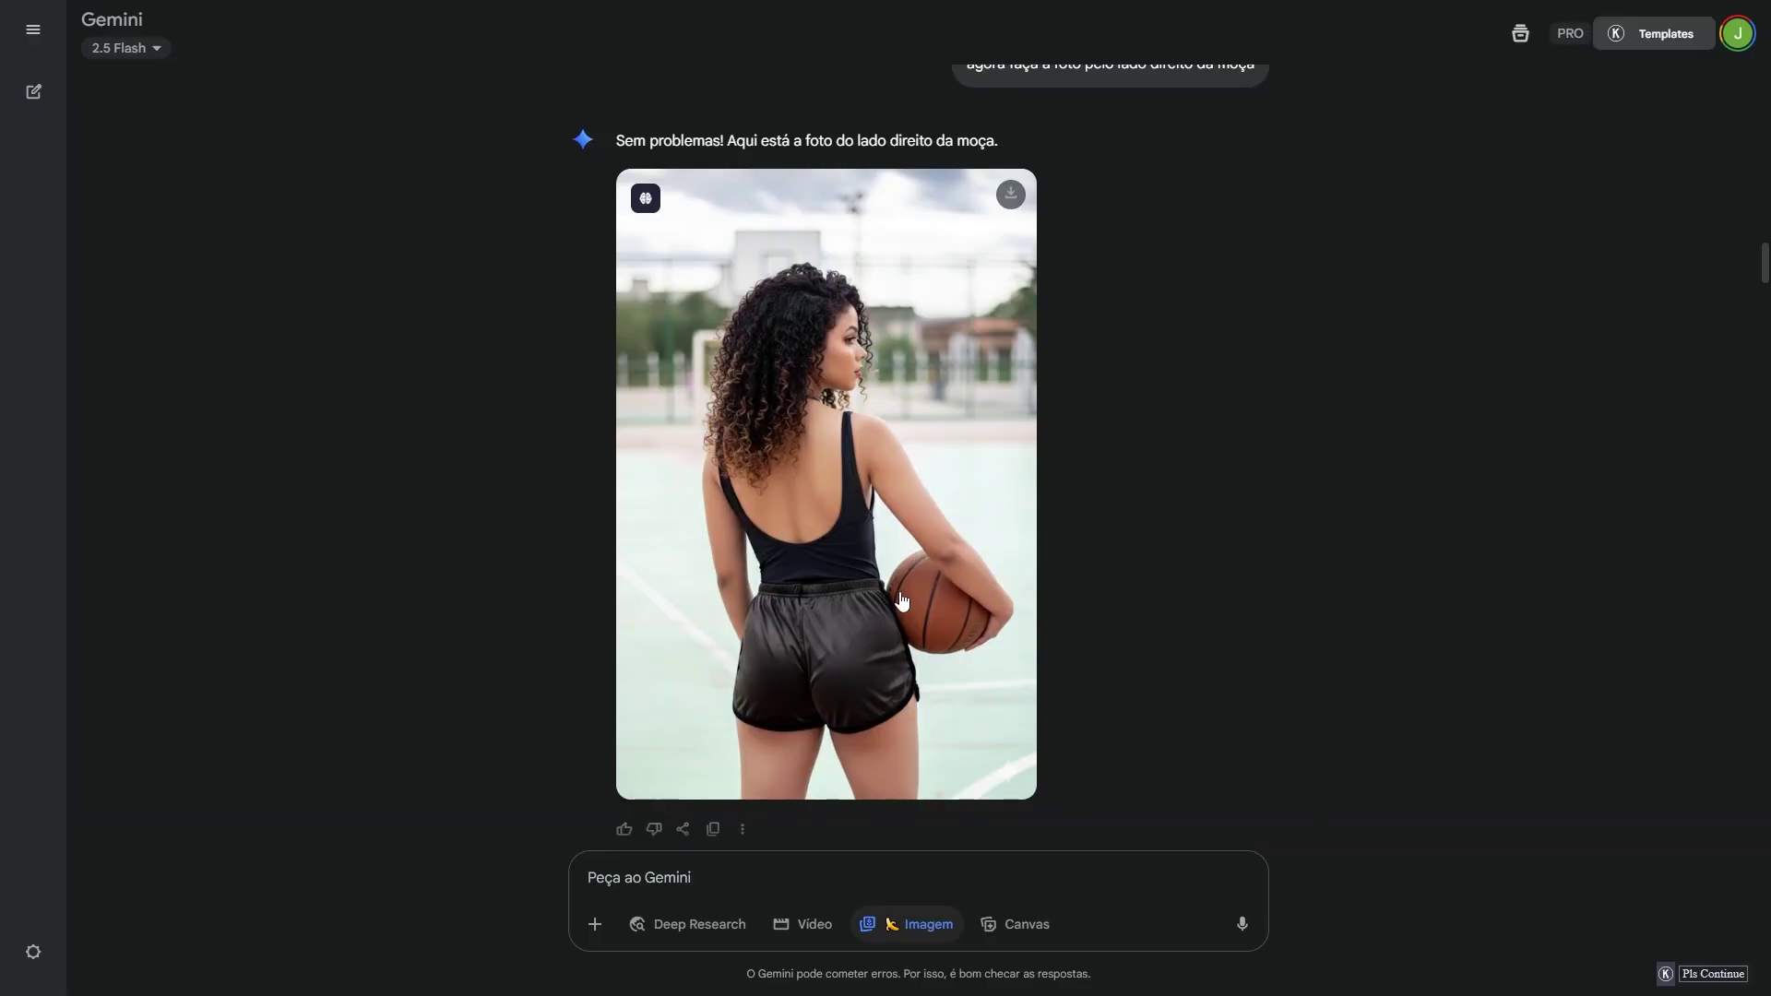
scroll(922, 627, "up", 4)
scroll(923, 636, "down", 5)
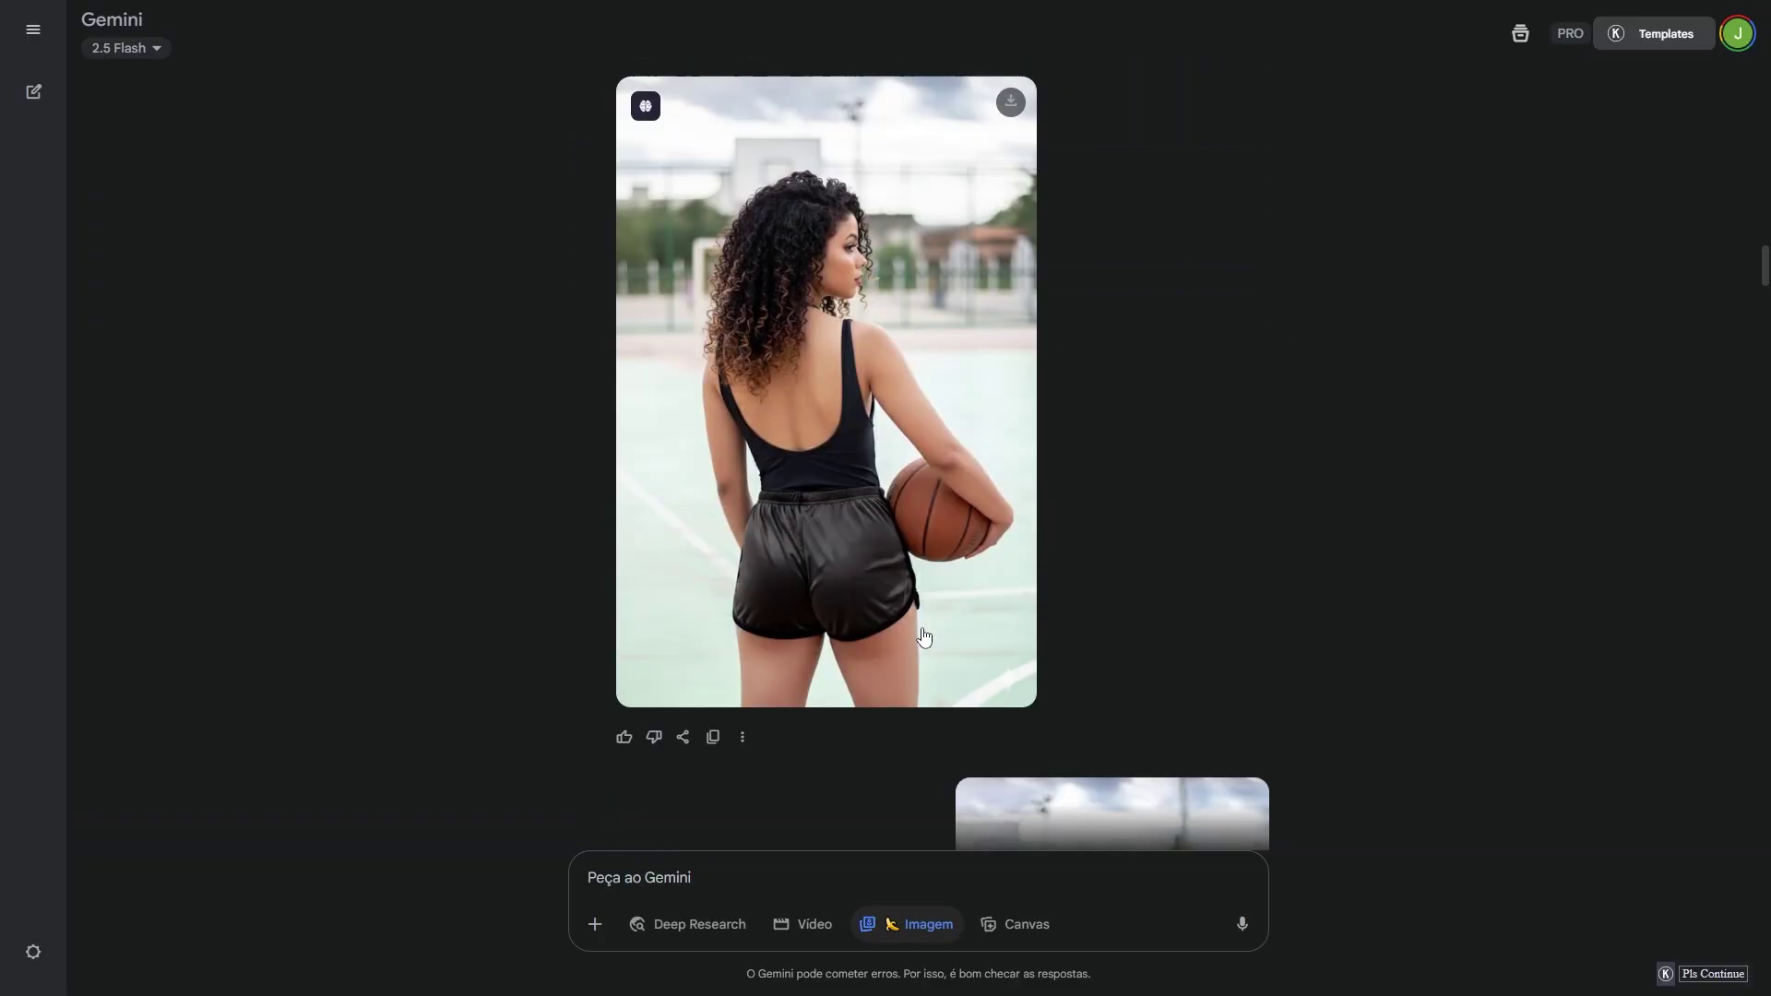
Step: Revisit the uploaded basketball photo and its prompt "Troque o ângulo da foto para atrás da mulher"
scroll(923, 631, "down", 2)
scroll(1061, 498, "up", 10)
right_click(1084, 597)
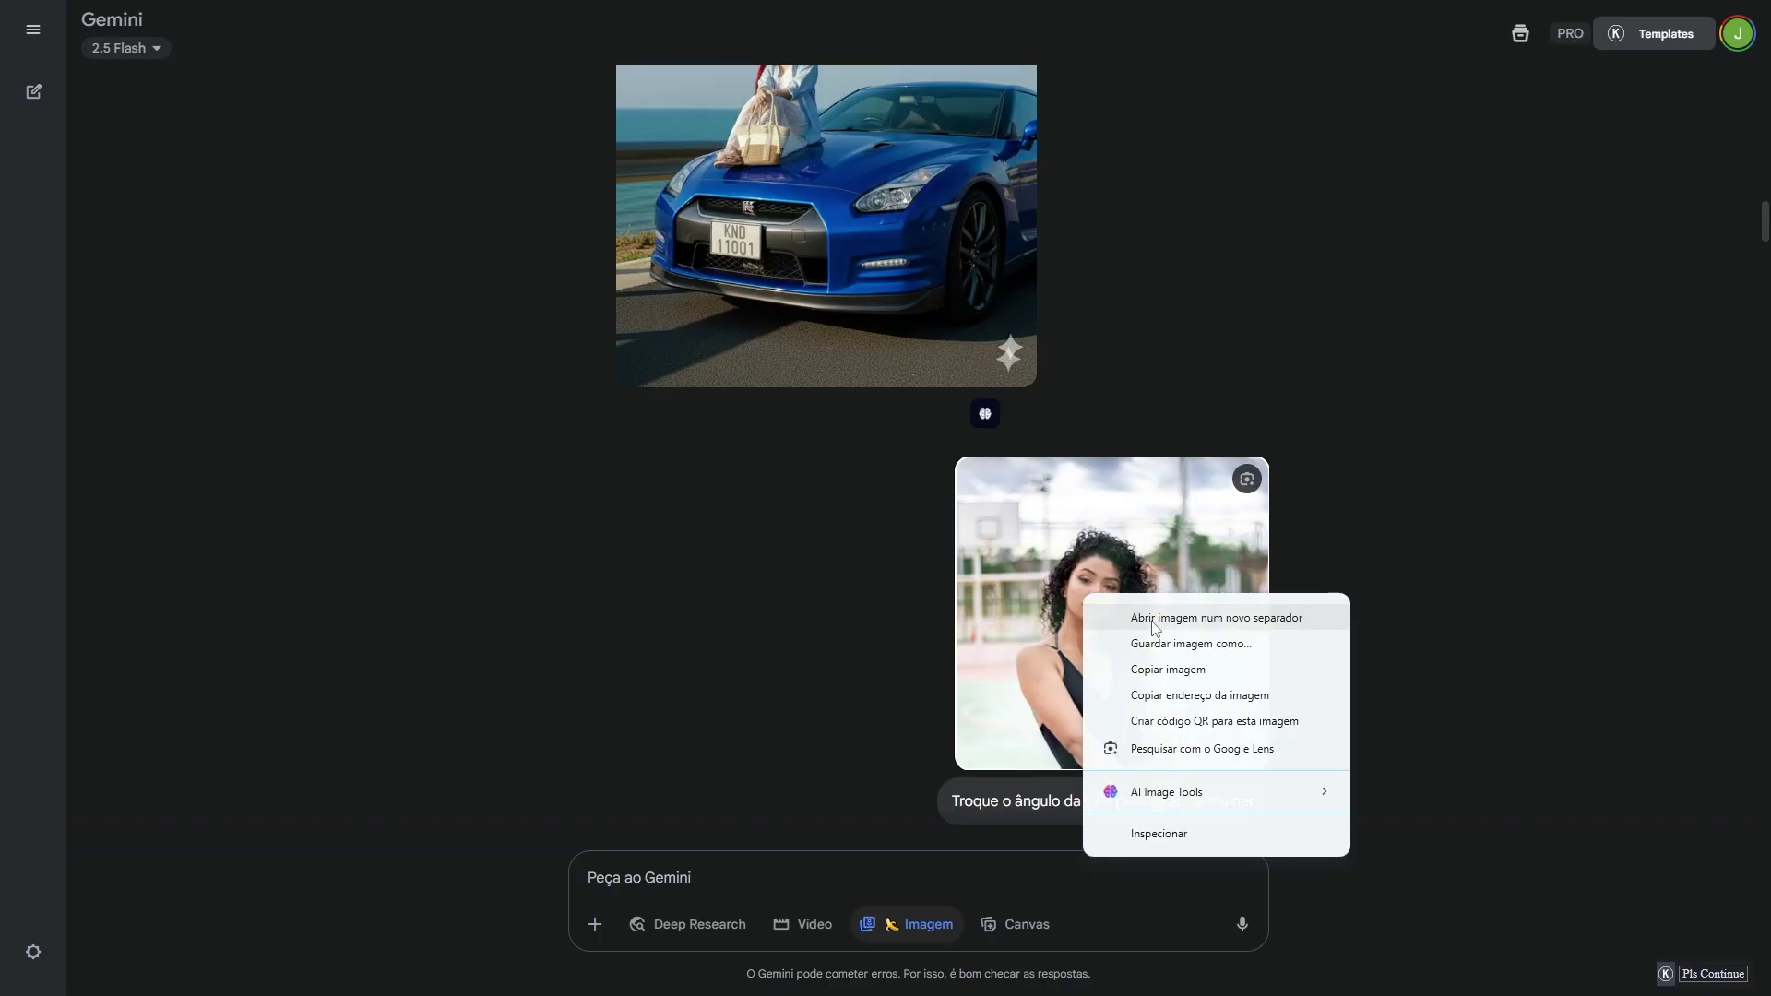
left_click(668, 869)
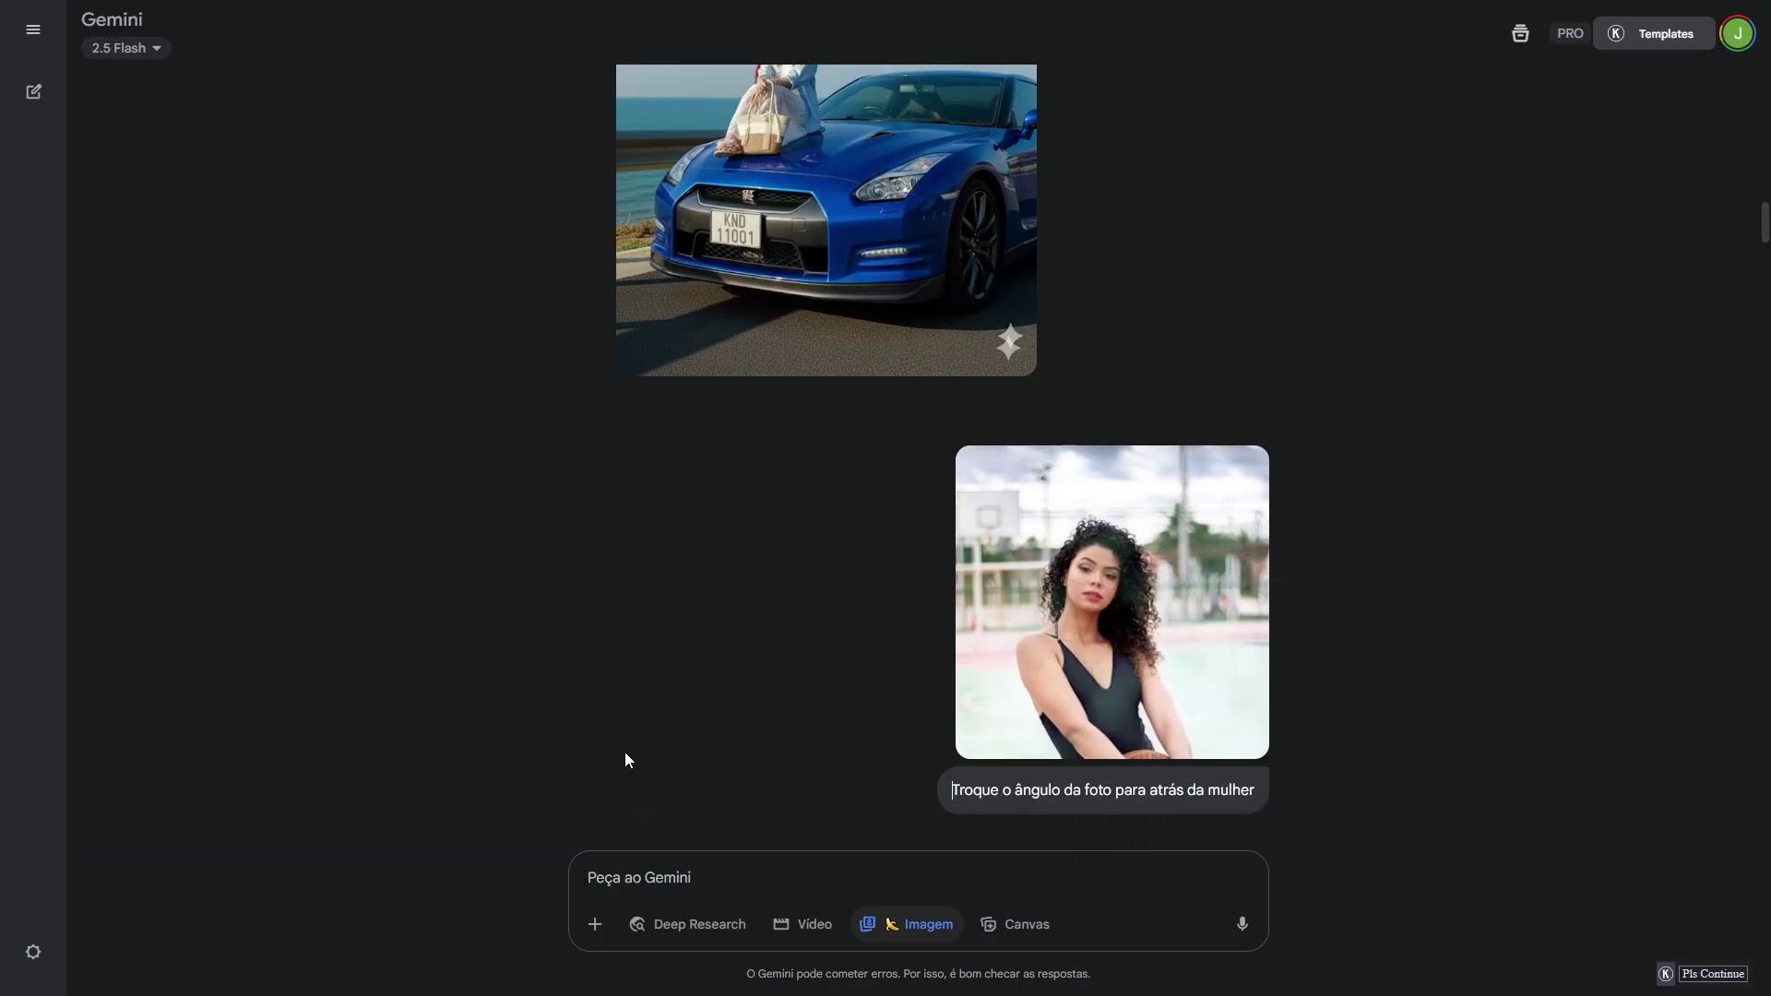
Step: Re-examine the rear-view image and the result for "agora faça a foto pelo lado direito da moça"
scroll(623, 751, "down", 4)
scroll(626, 758, "down", 6)
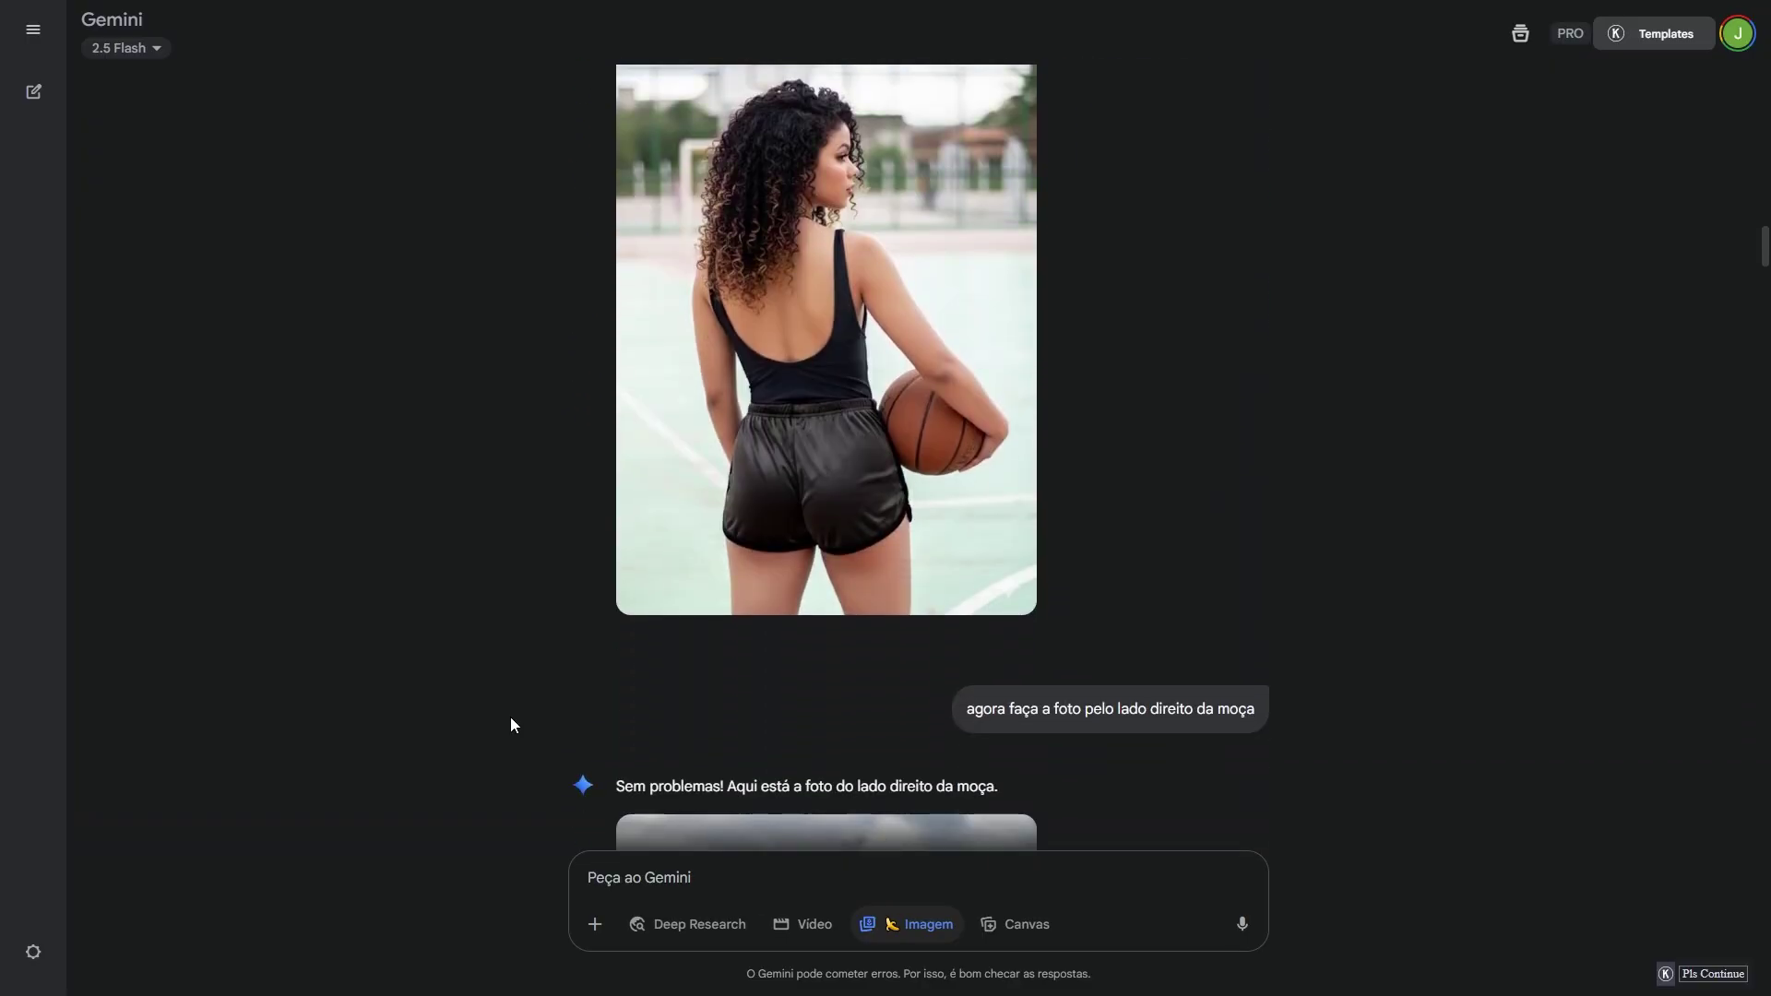
scroll(512, 724, "down", 2)
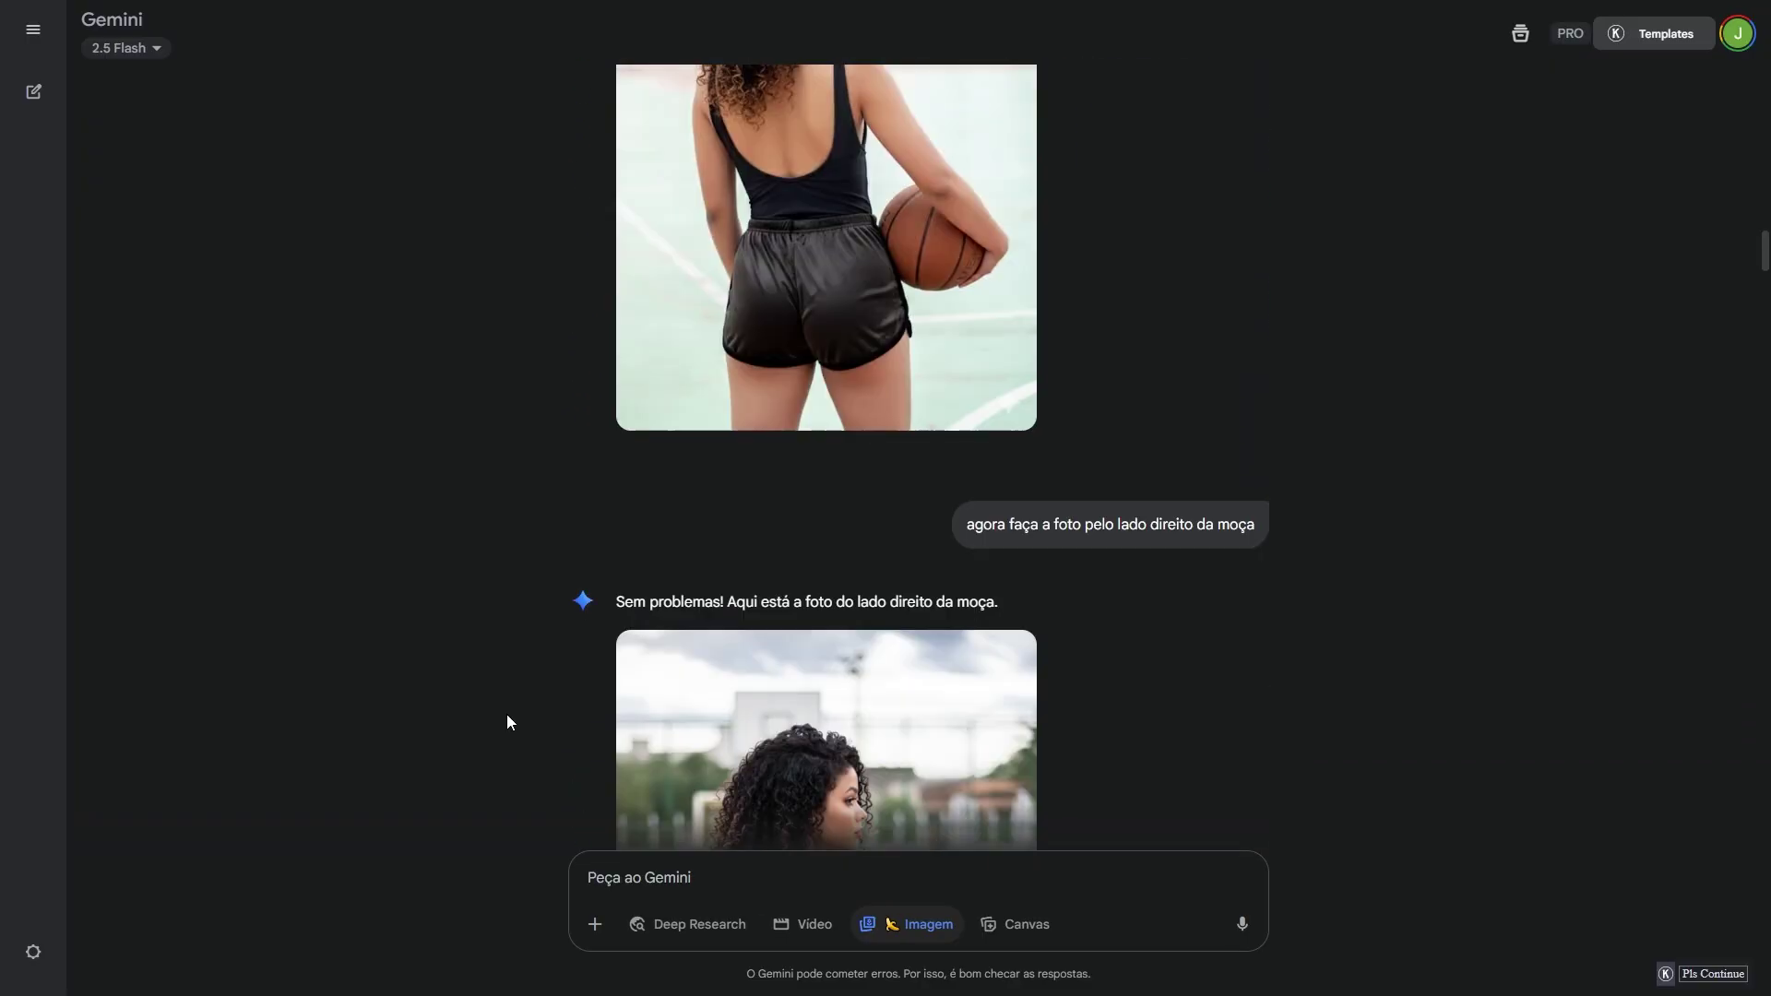
scroll(505, 694, "down", 9)
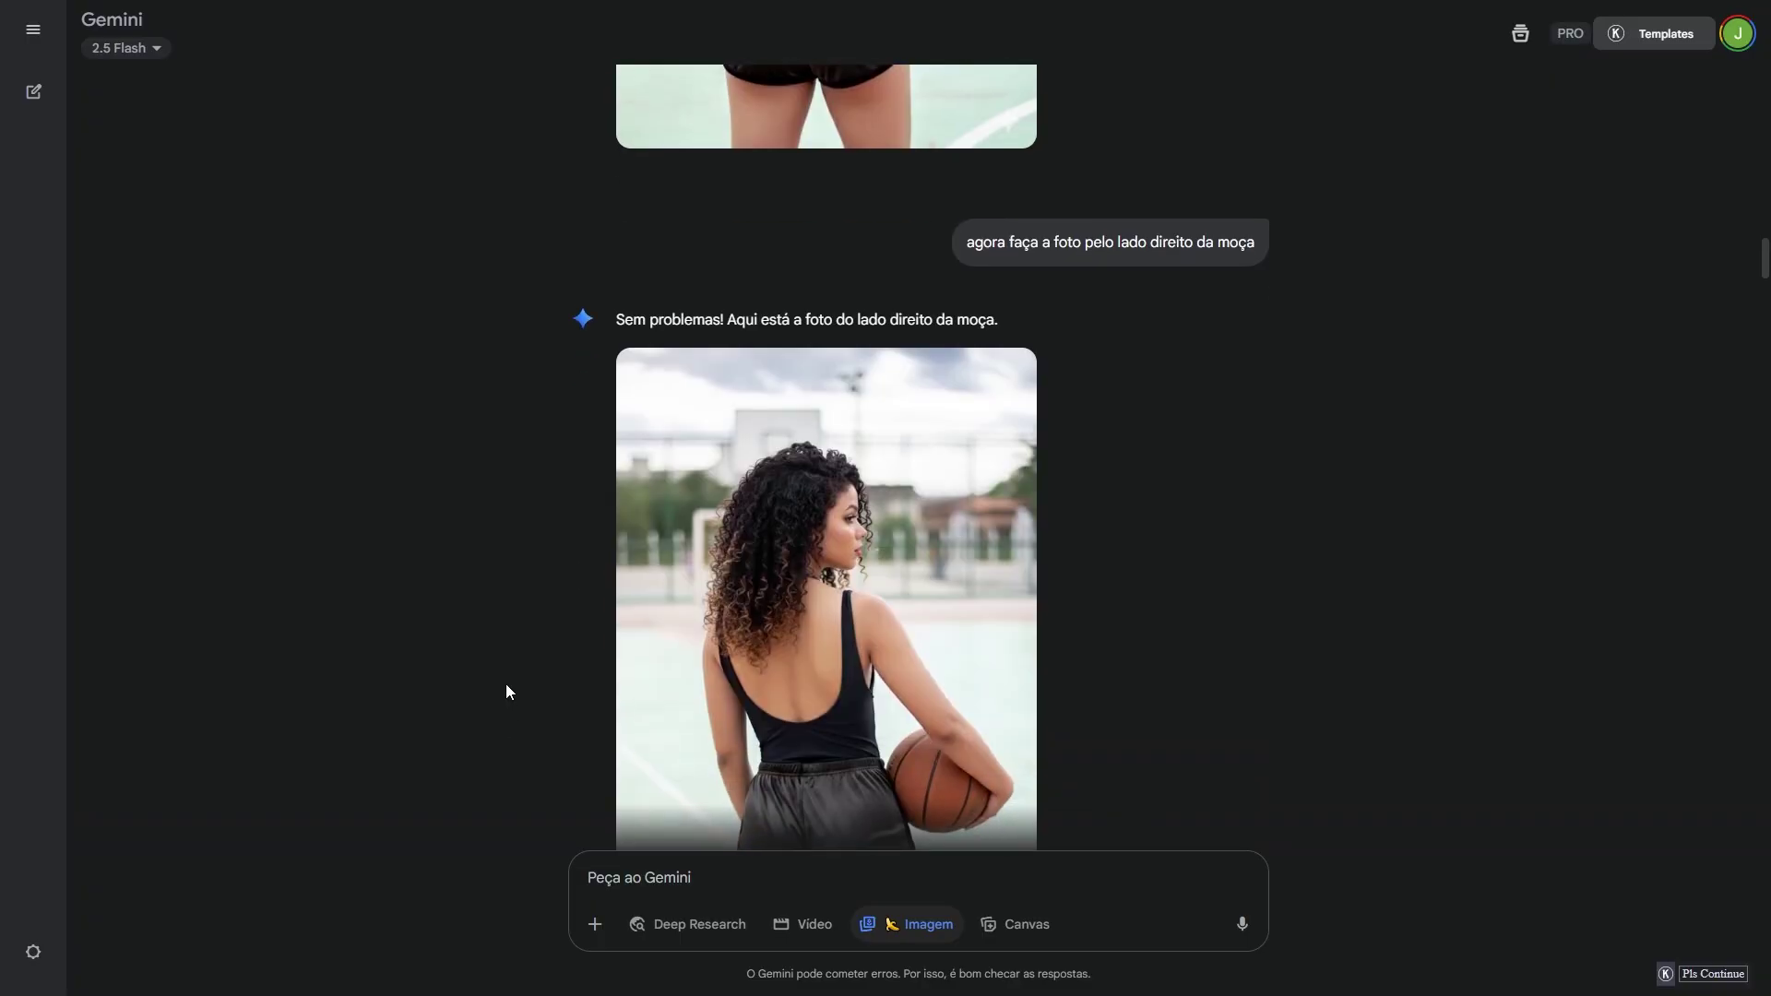
scroll(507, 649, "down", 1)
Step: View the photo attached to "faça a foto pelo lado direito da garota" at full size, then return to the conversation
mouse_move(1186, 451)
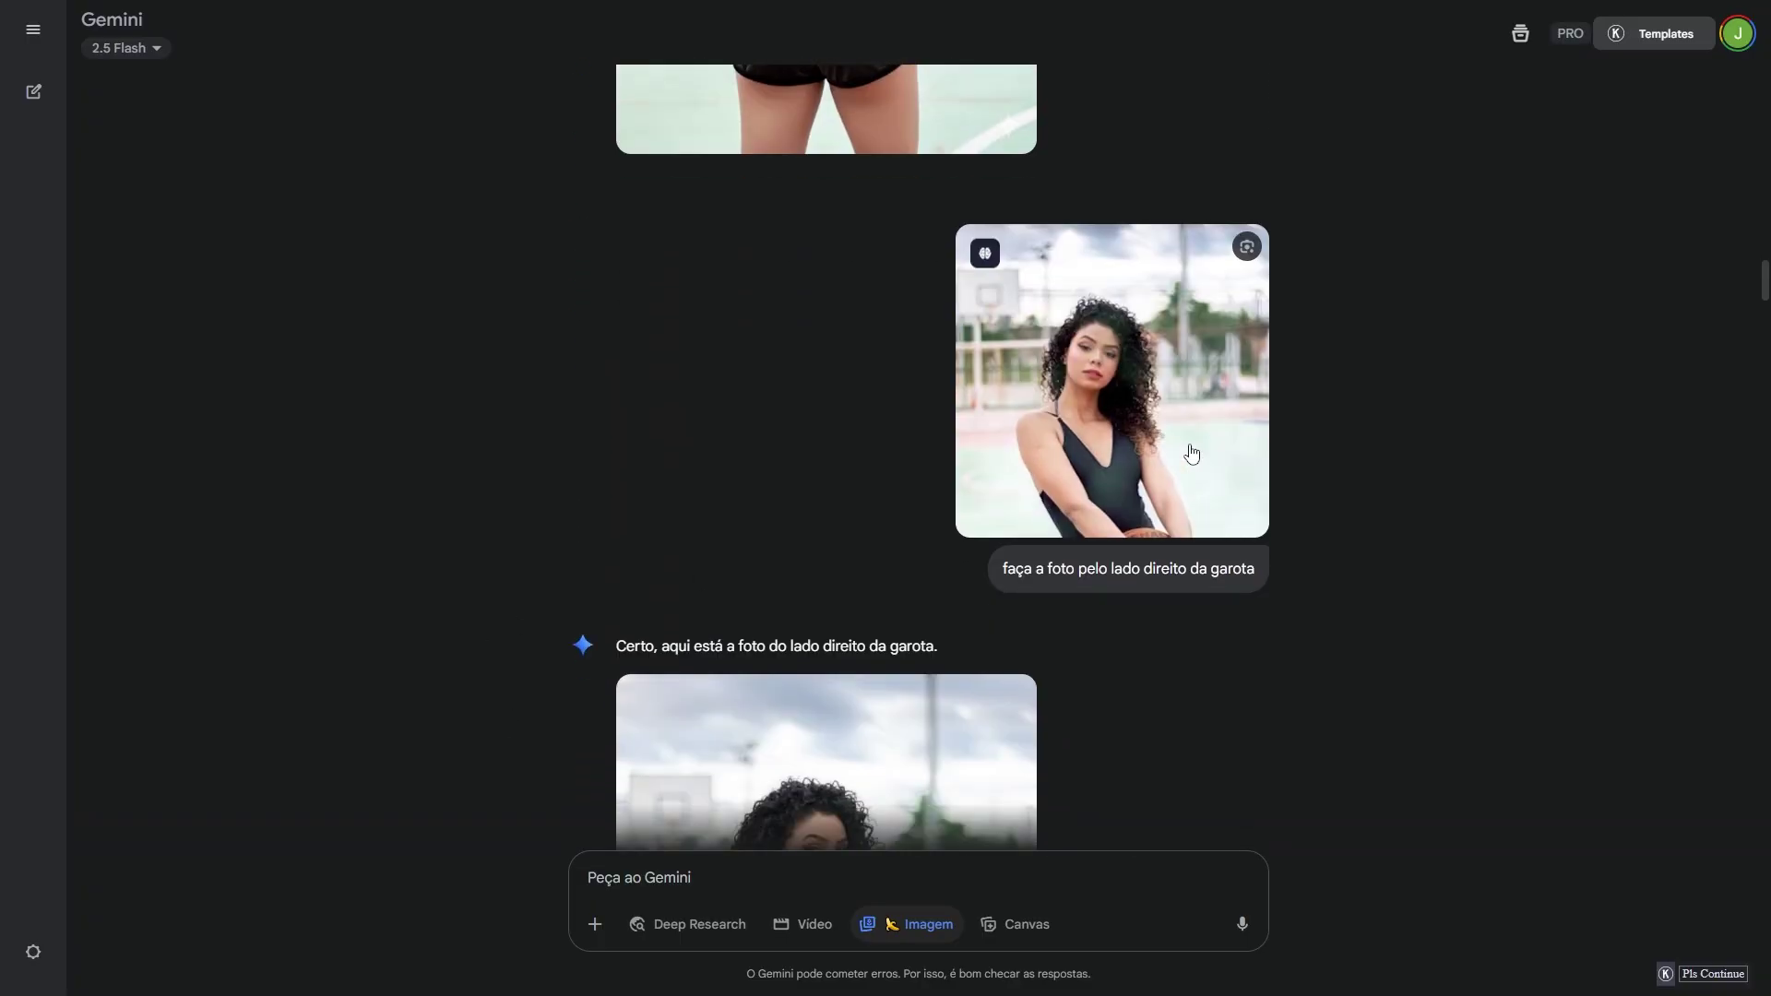
scroll(1285, 501, "up", 9)
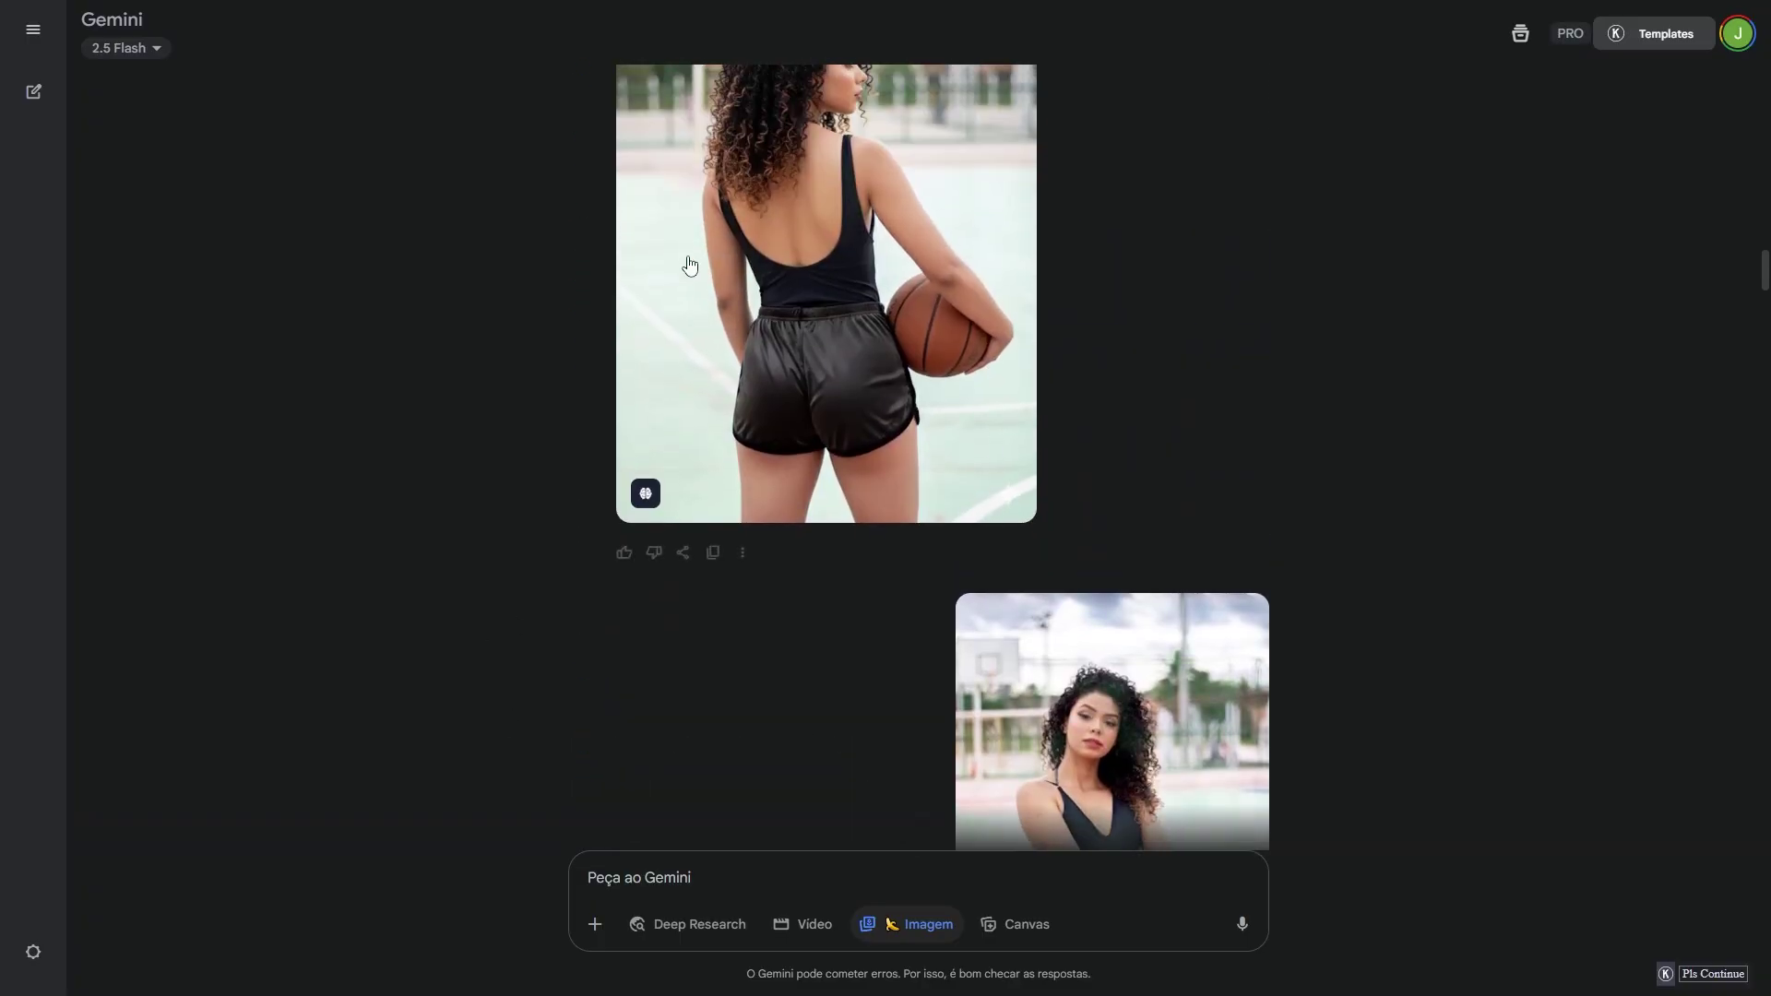
scroll(927, 417, "down", 7)
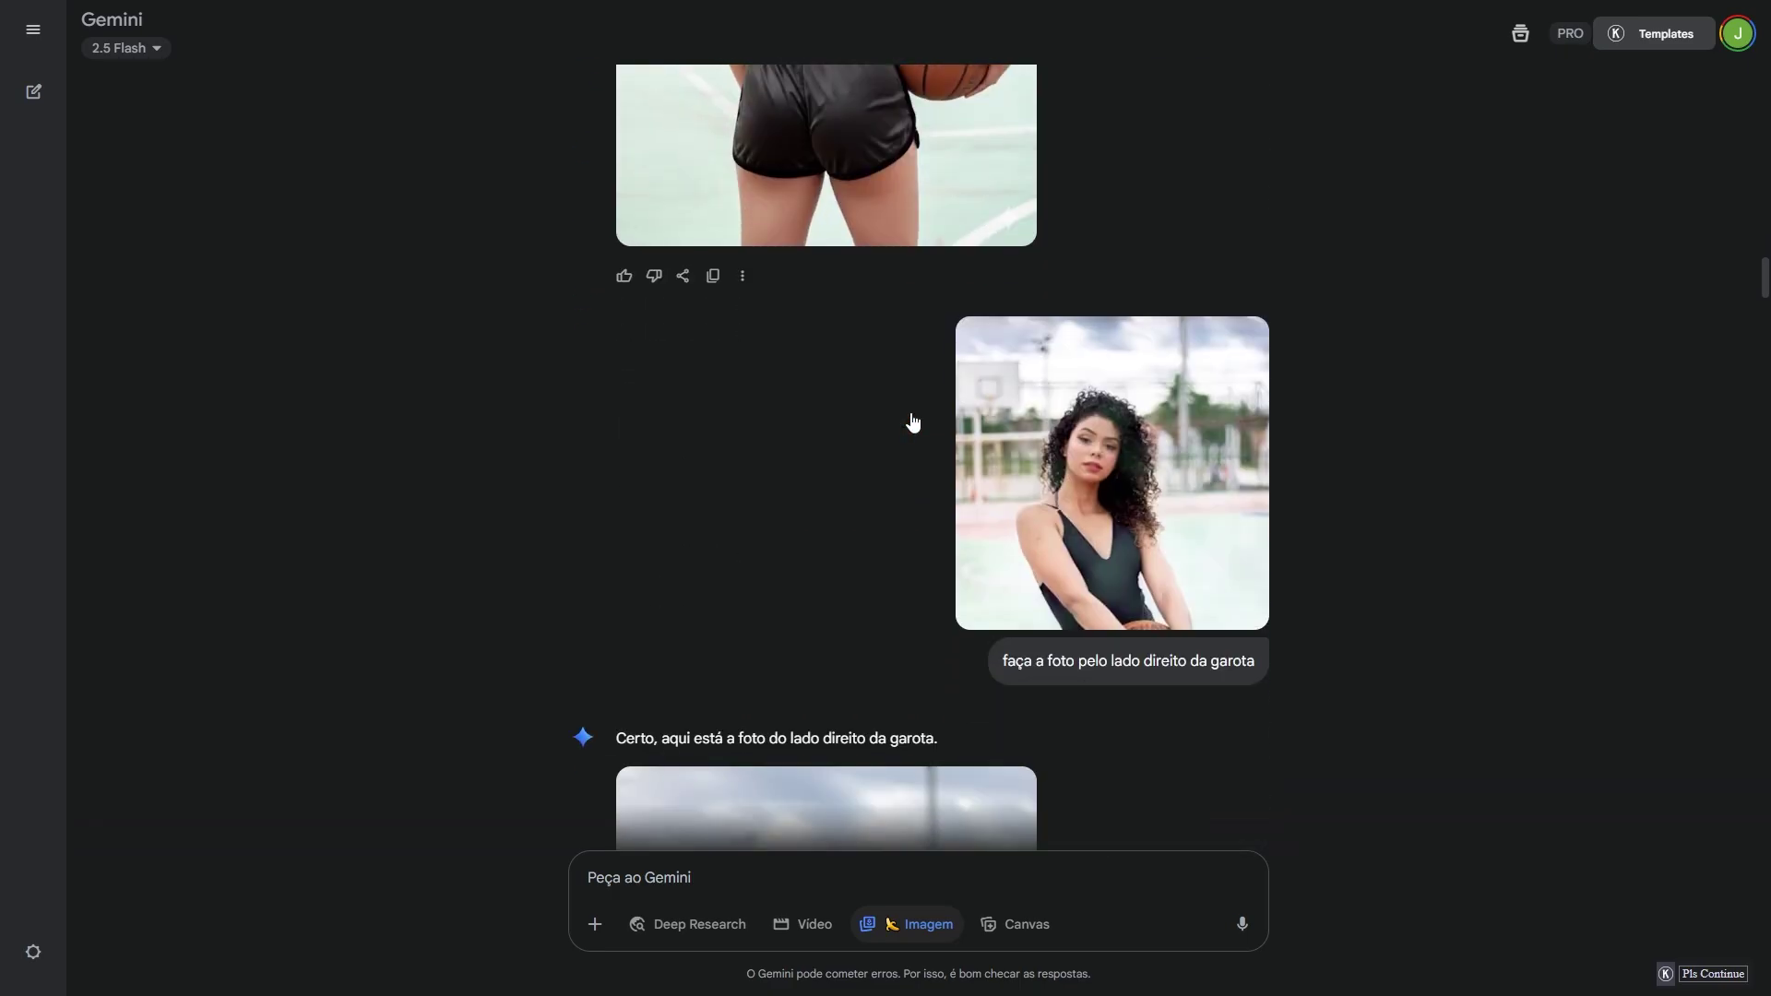
scroll(910, 412, "down", 1)
left_click(1131, 415)
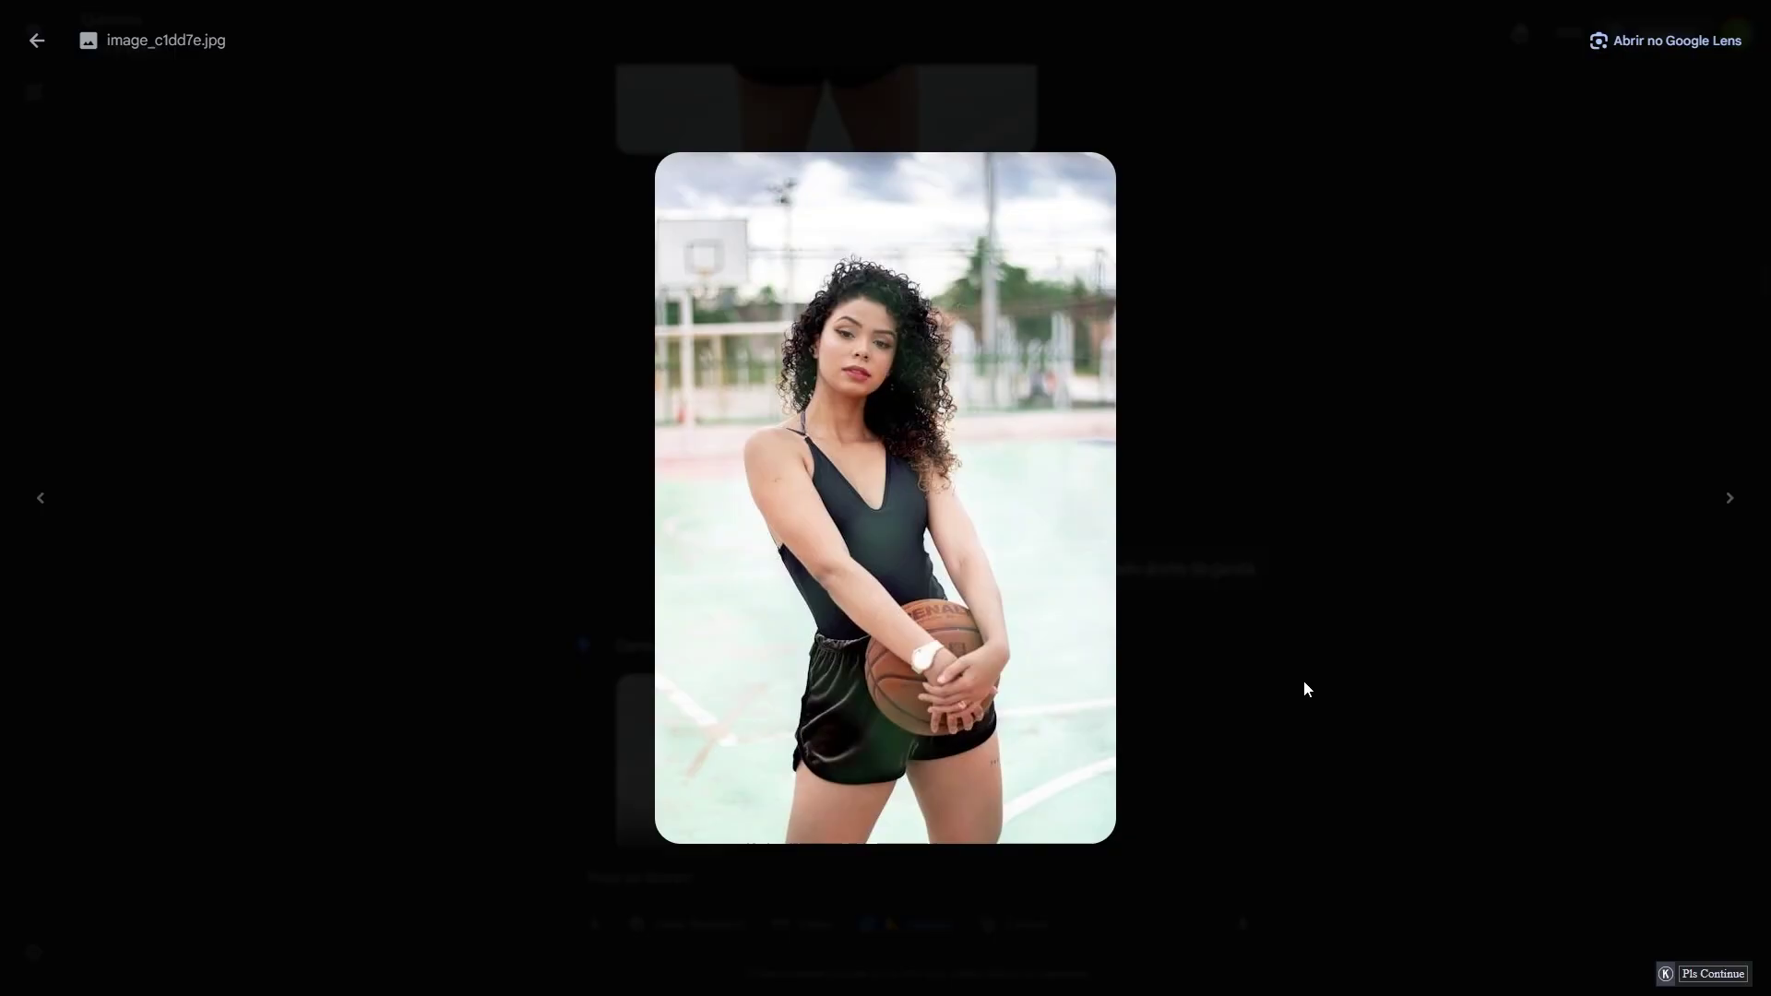
left_click(1397, 551)
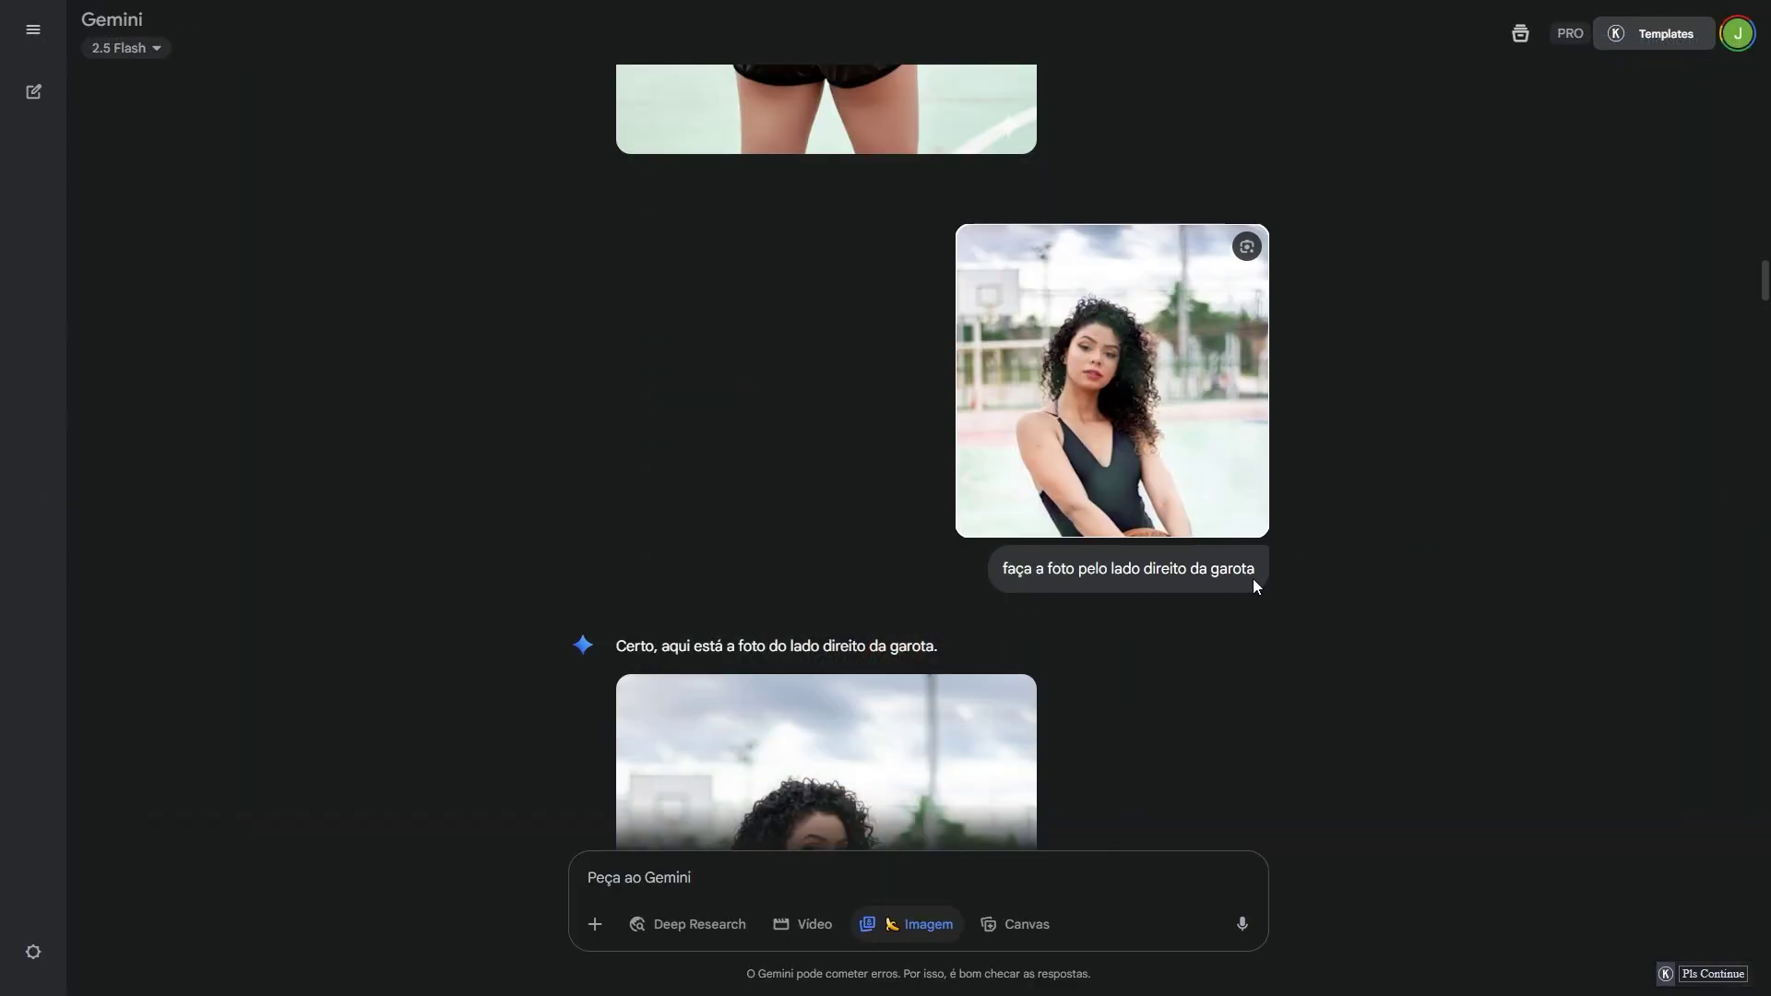
Step: Examine the image generated from the re-uploaded photo for the girl's right-side view
scroll(1103, 611, "down", 5)
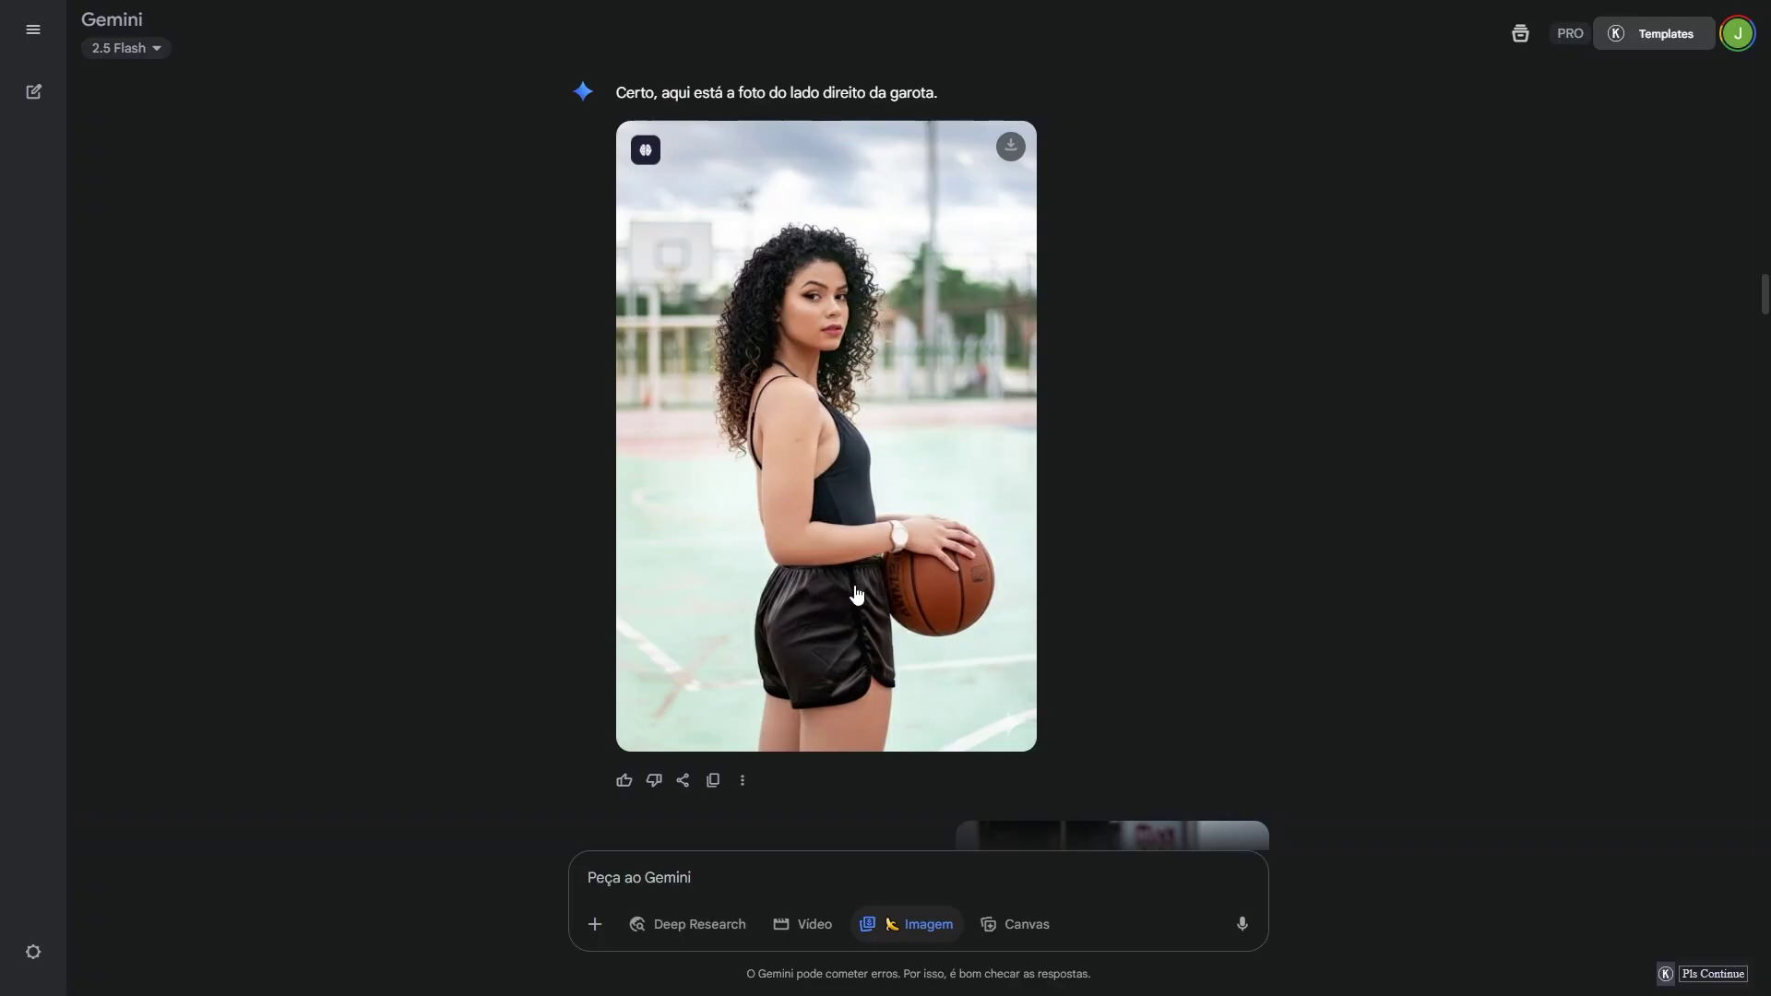
scroll(869, 595, "down", 1)
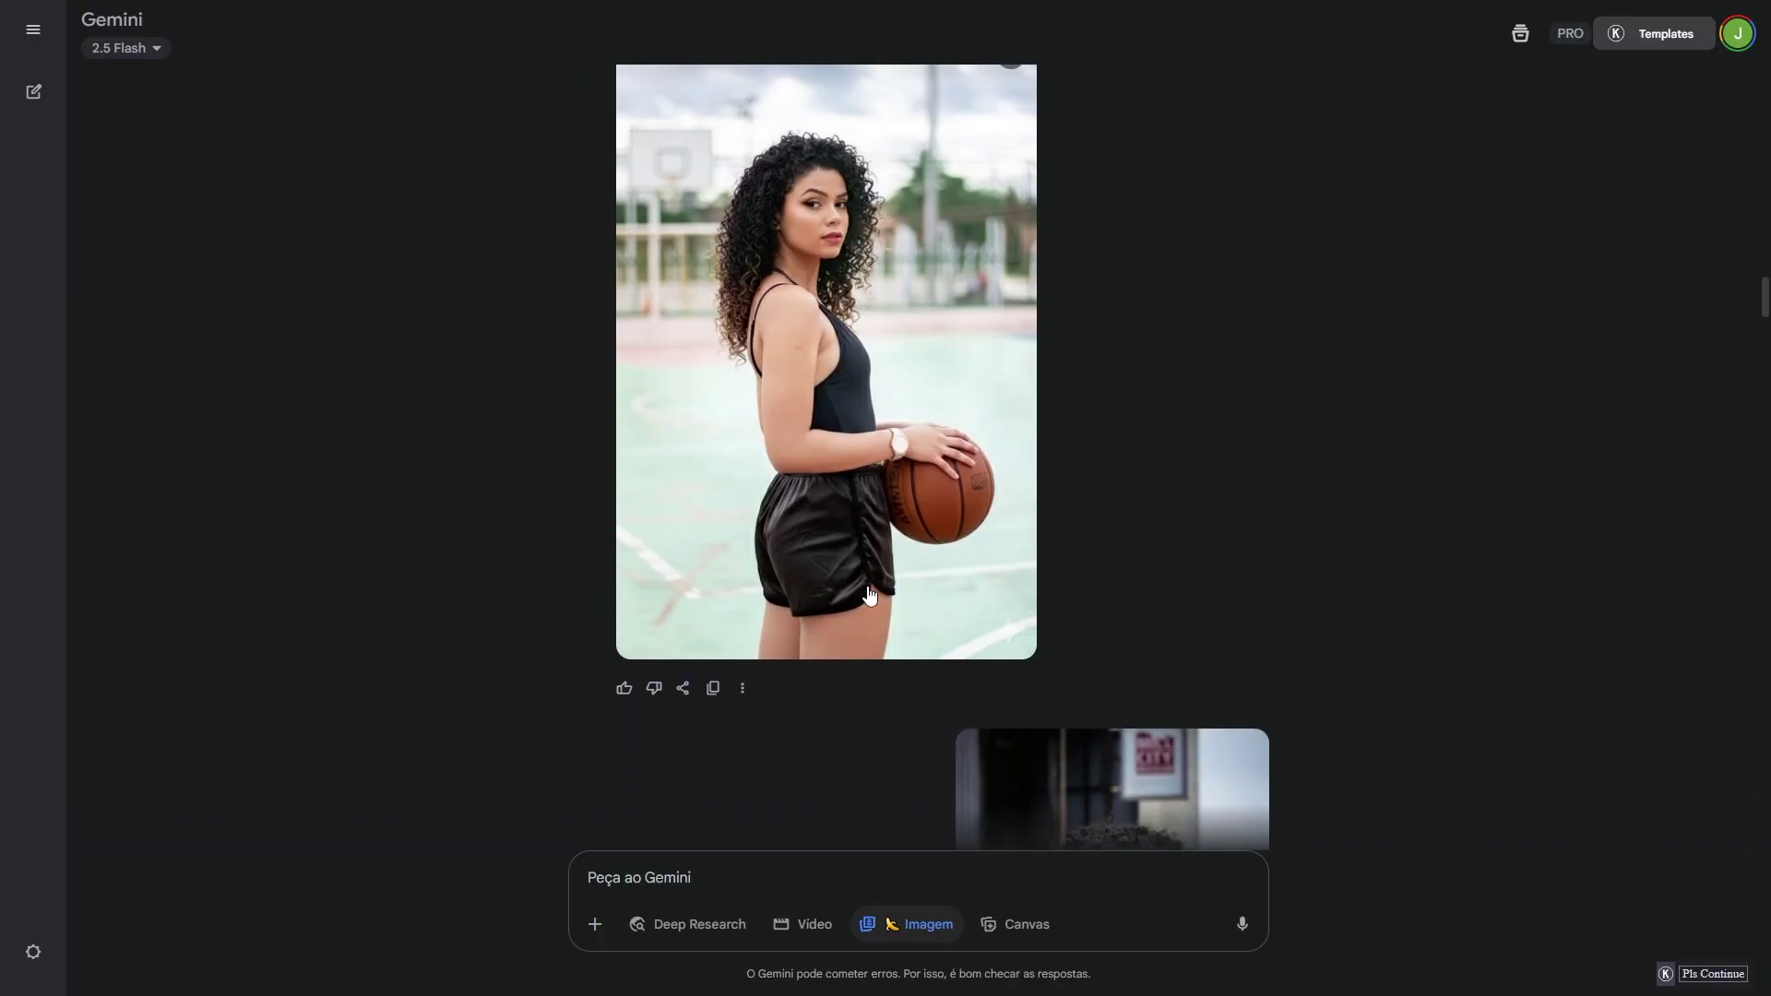
scroll(868, 595, "down", 1)
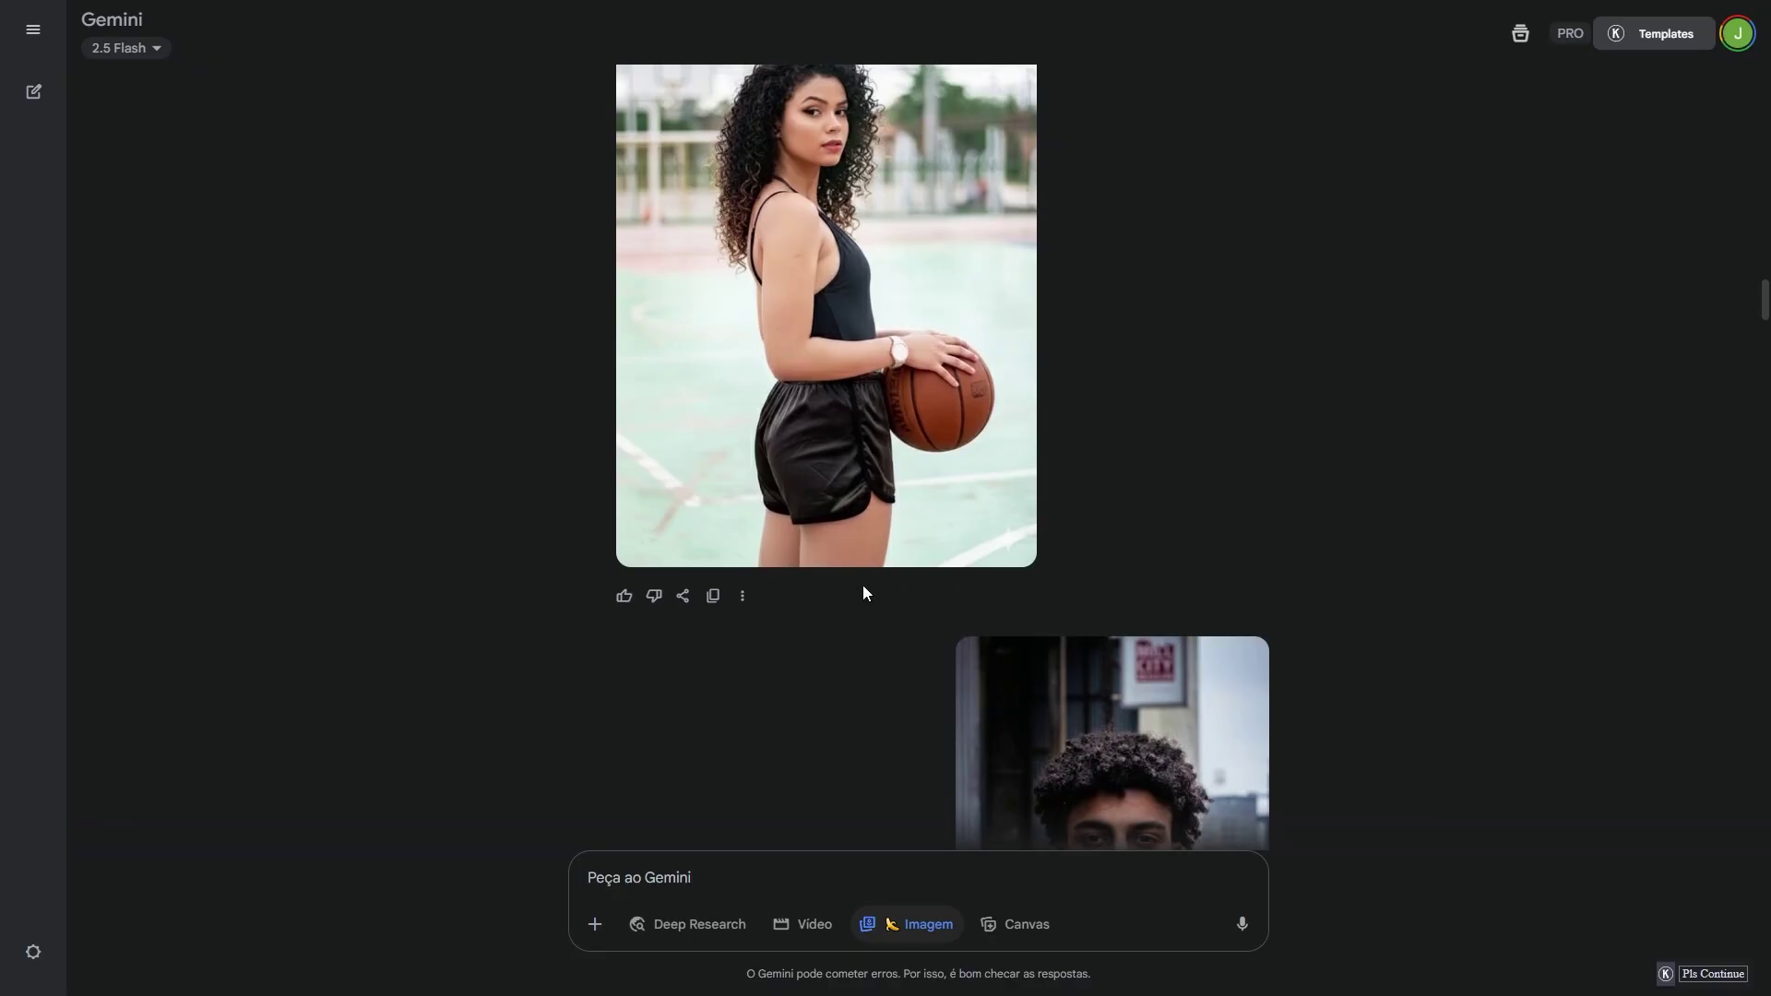
scroll(867, 585, "up", 2)
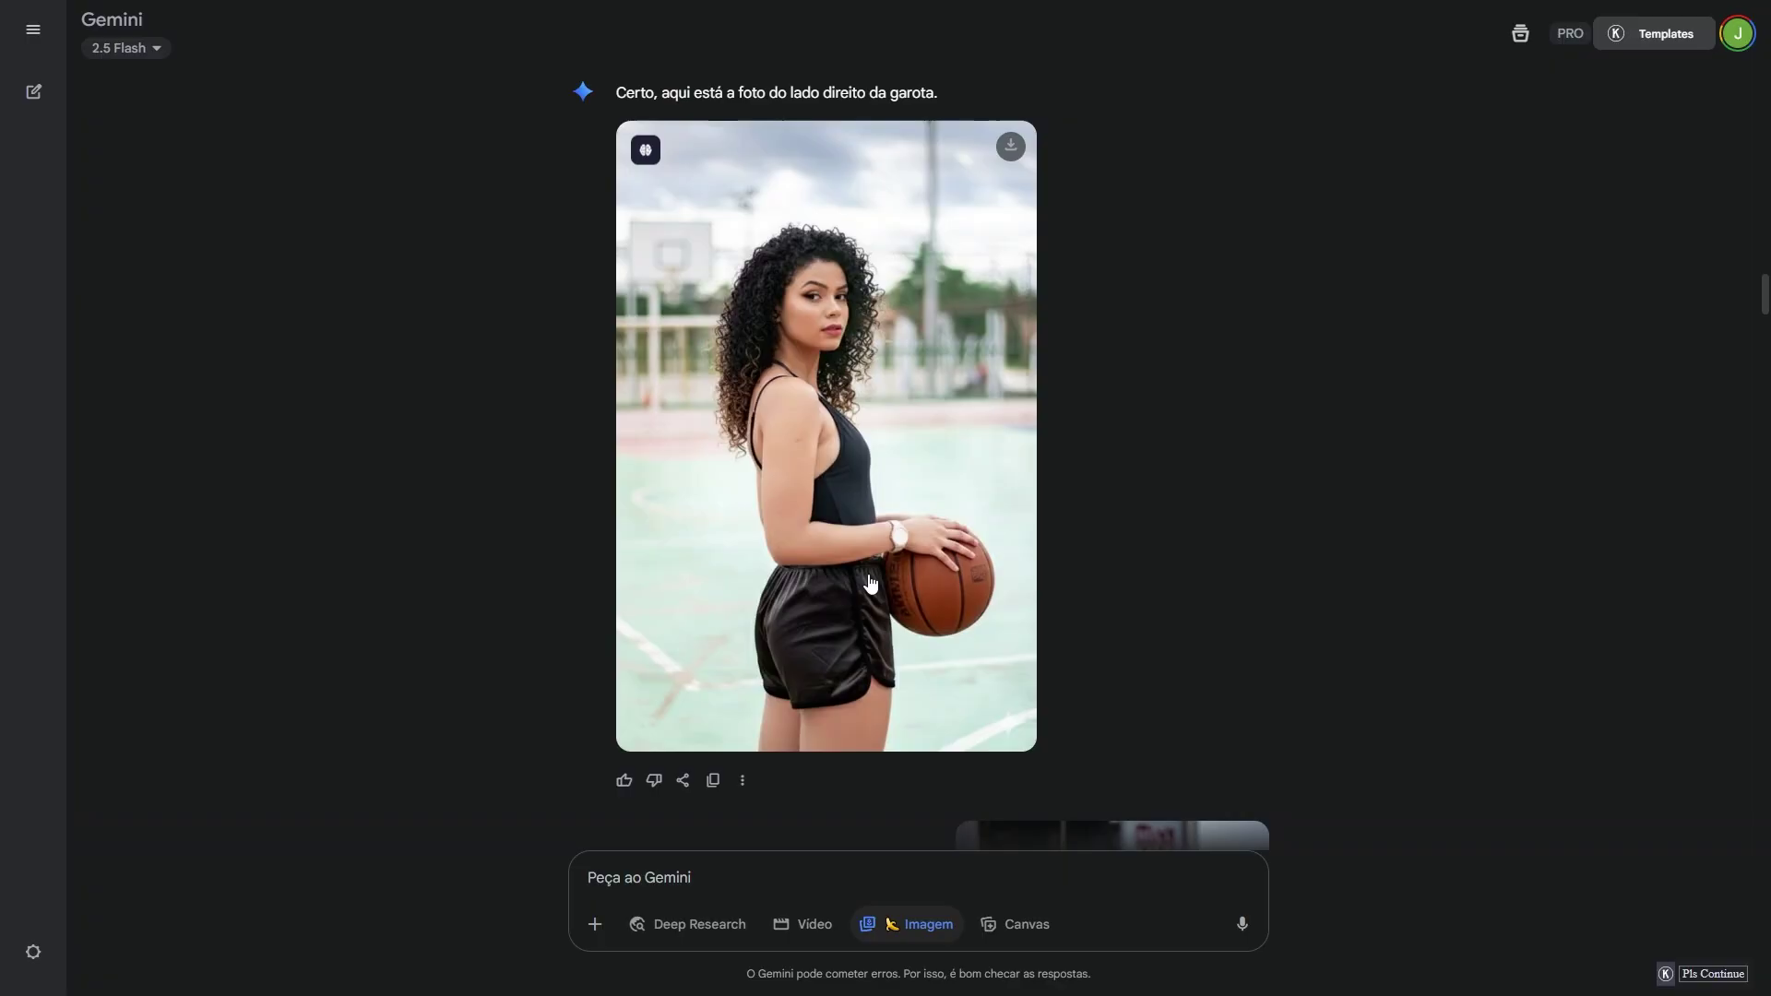
Step: View the uploaded photo of the boy in the red jacket at full size, then examine his executive-clothes version
scroll(870, 583, "down", 5)
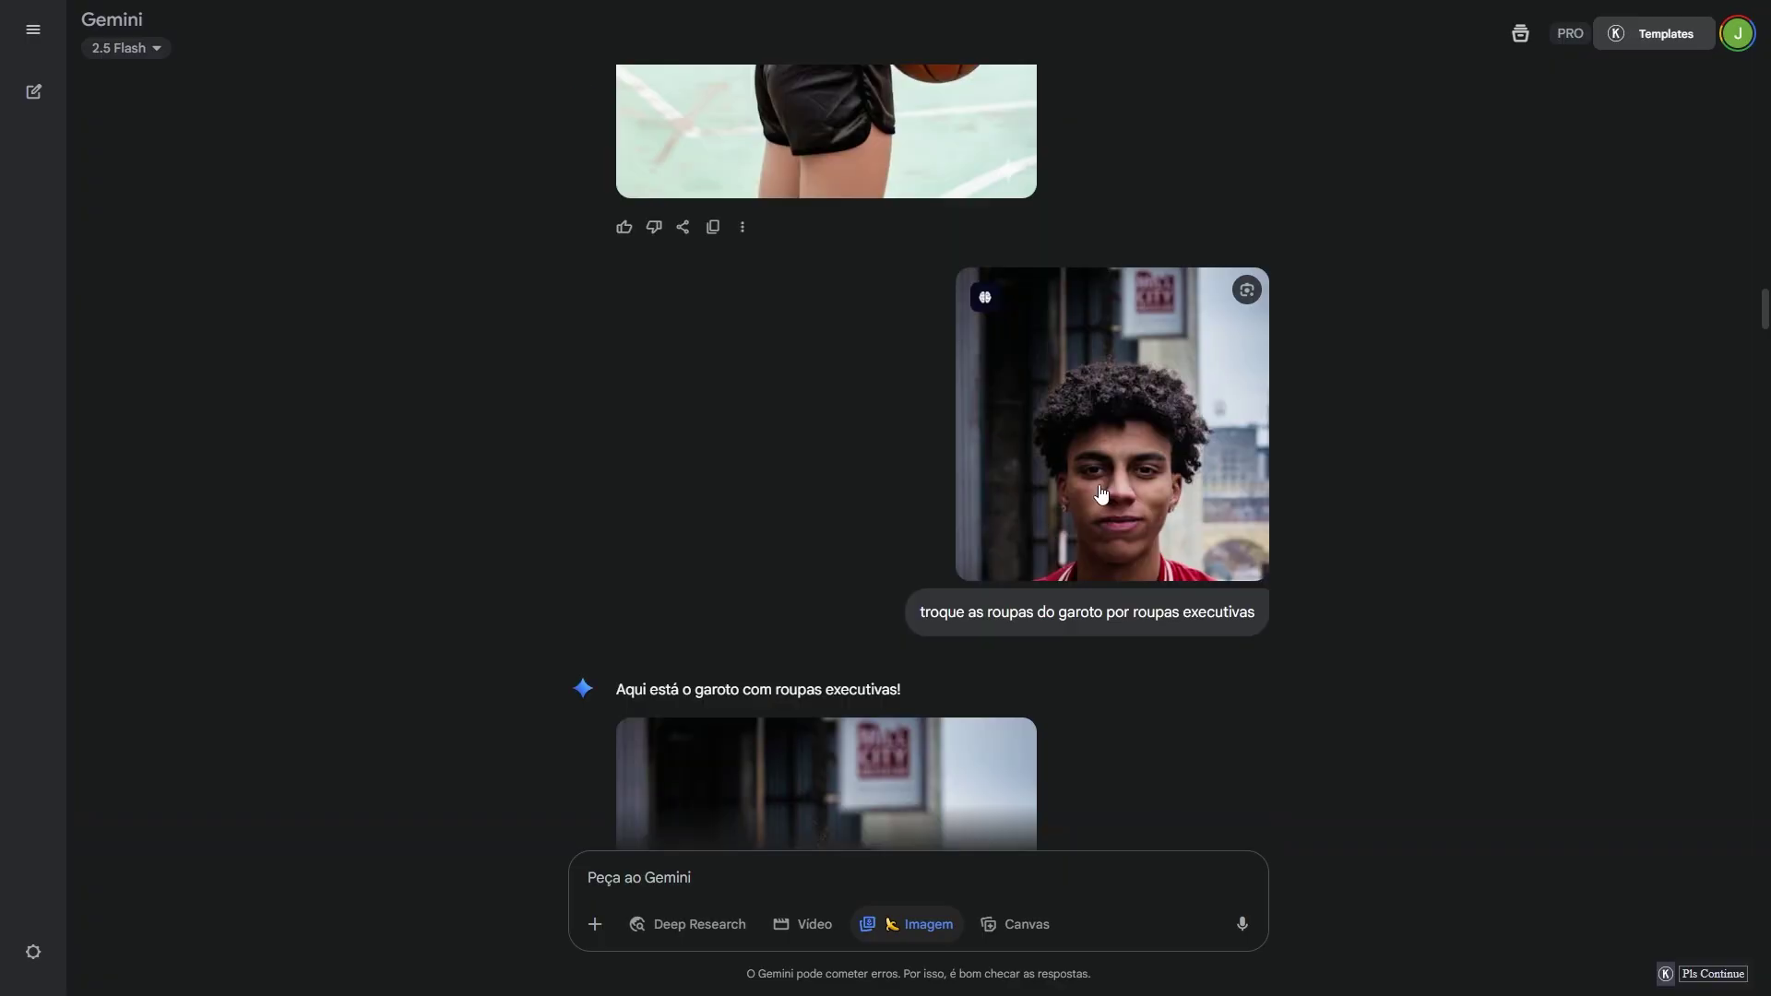
left_click(1100, 494)
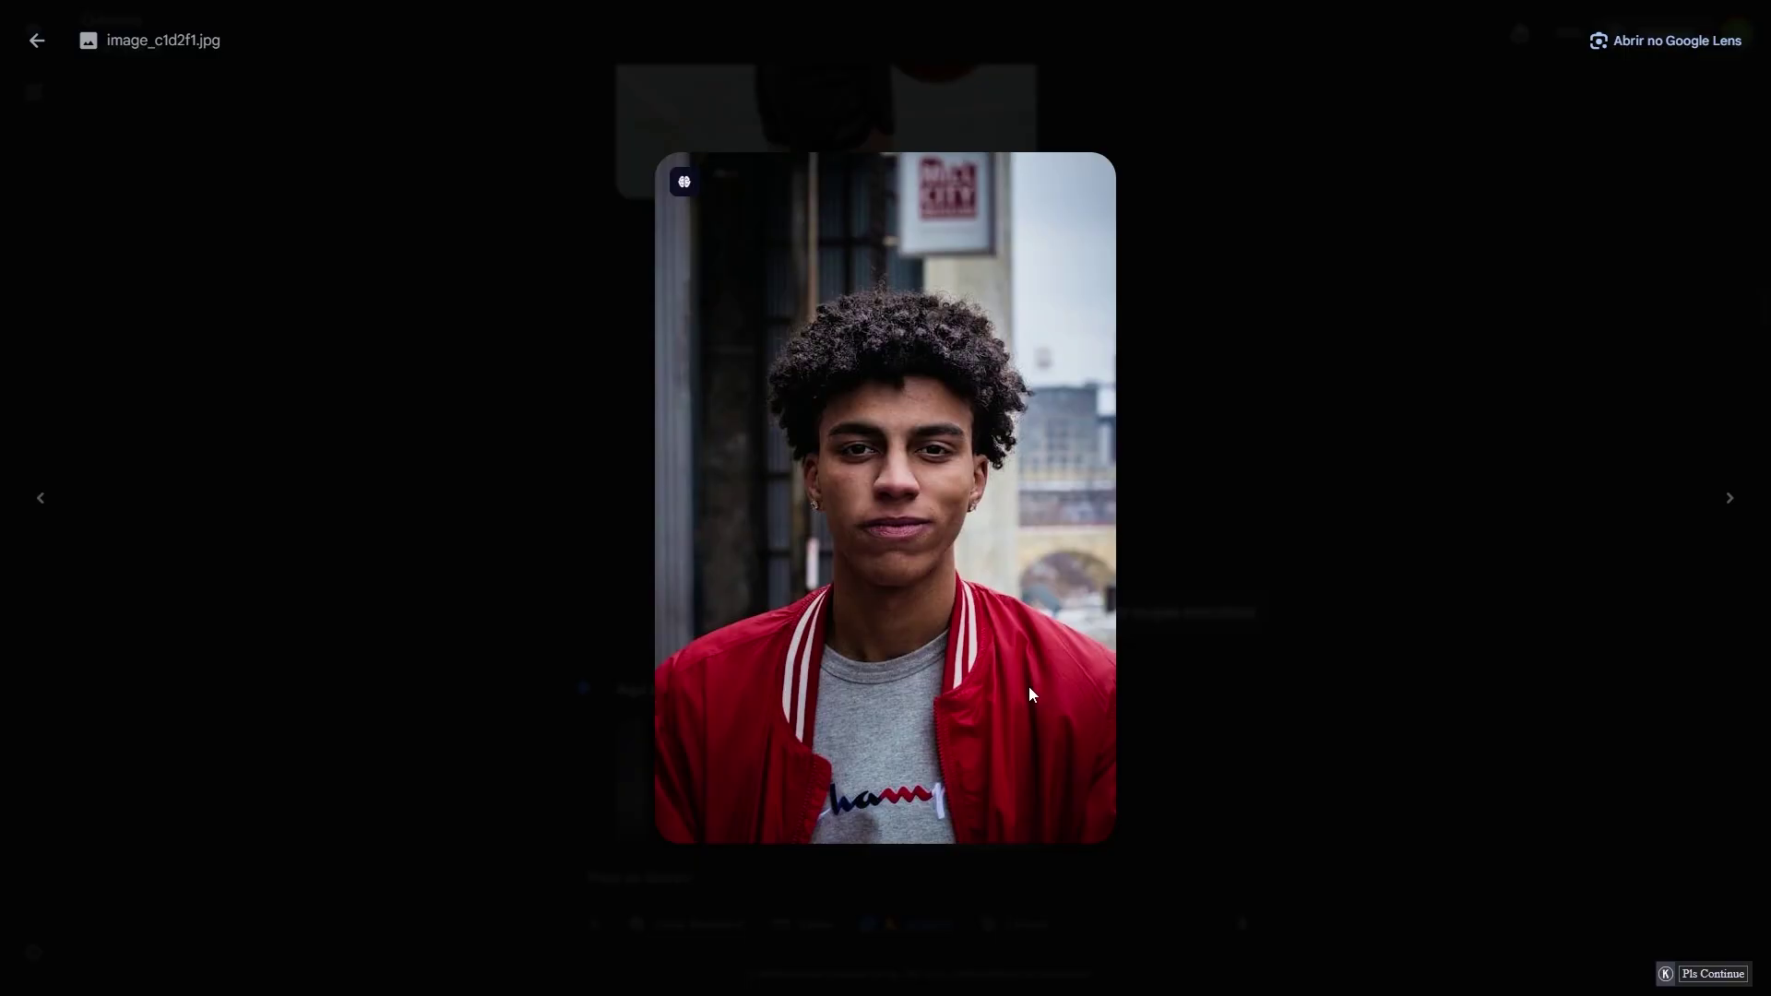
key("Escape")
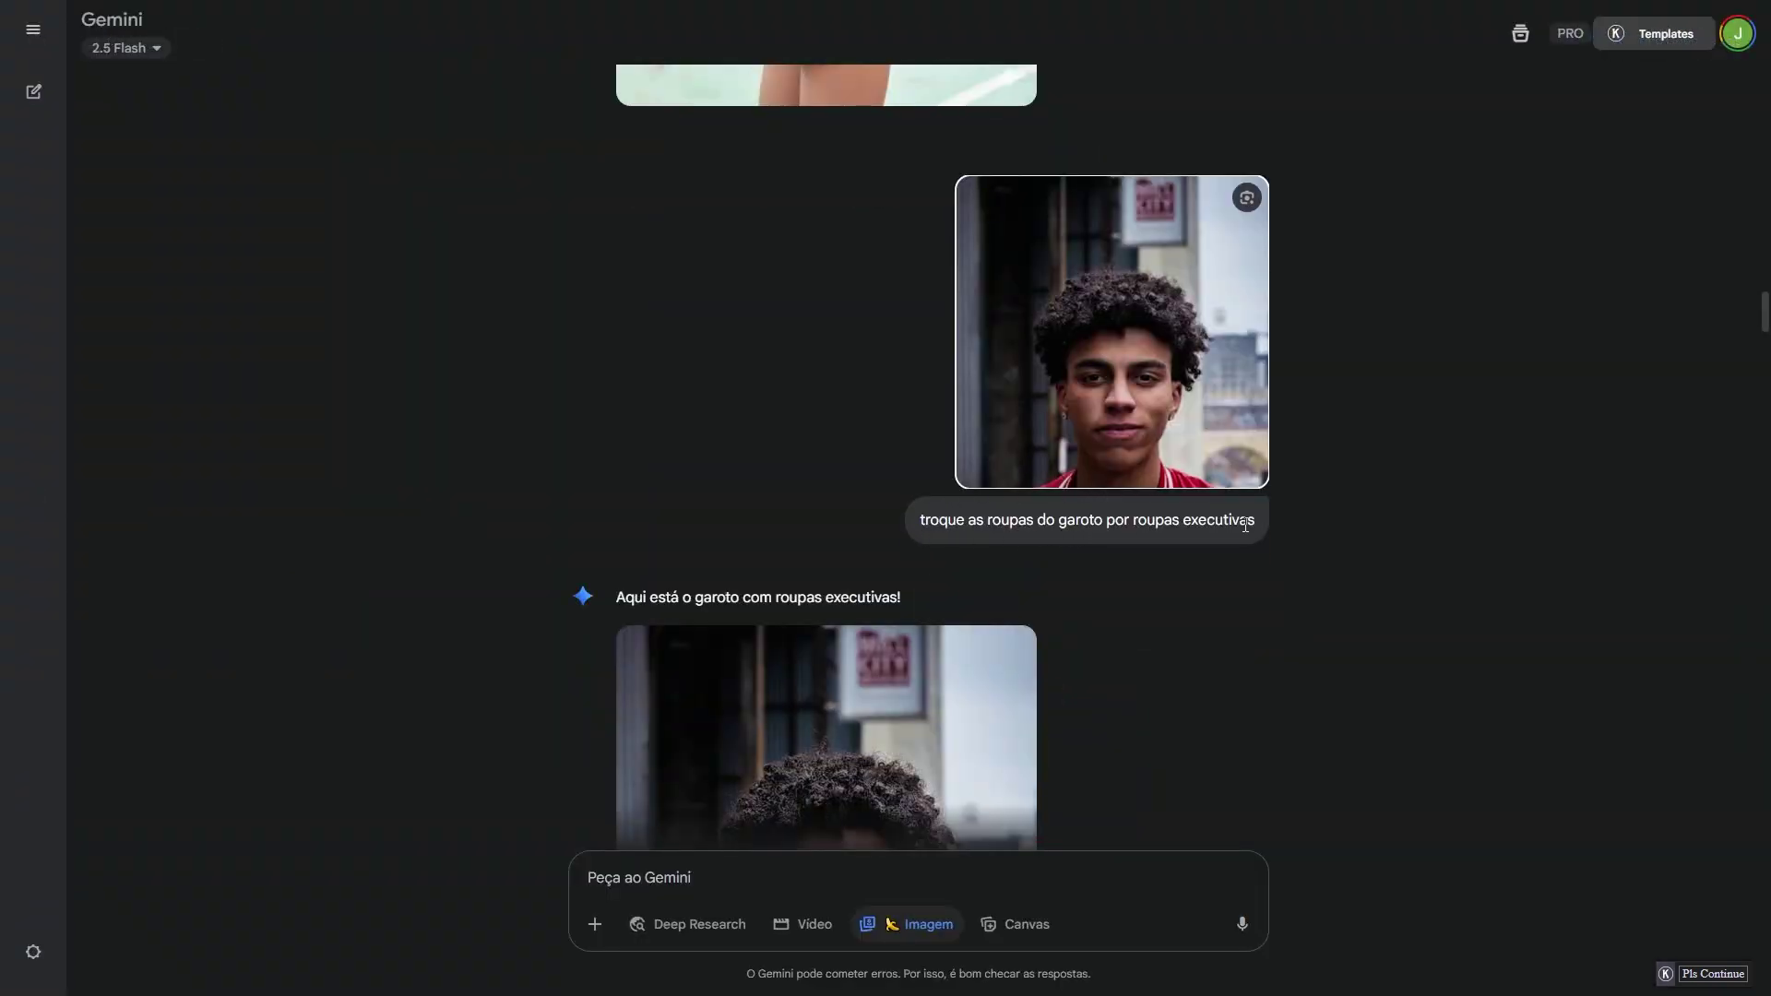
scroll(1162, 617, "down", 5)
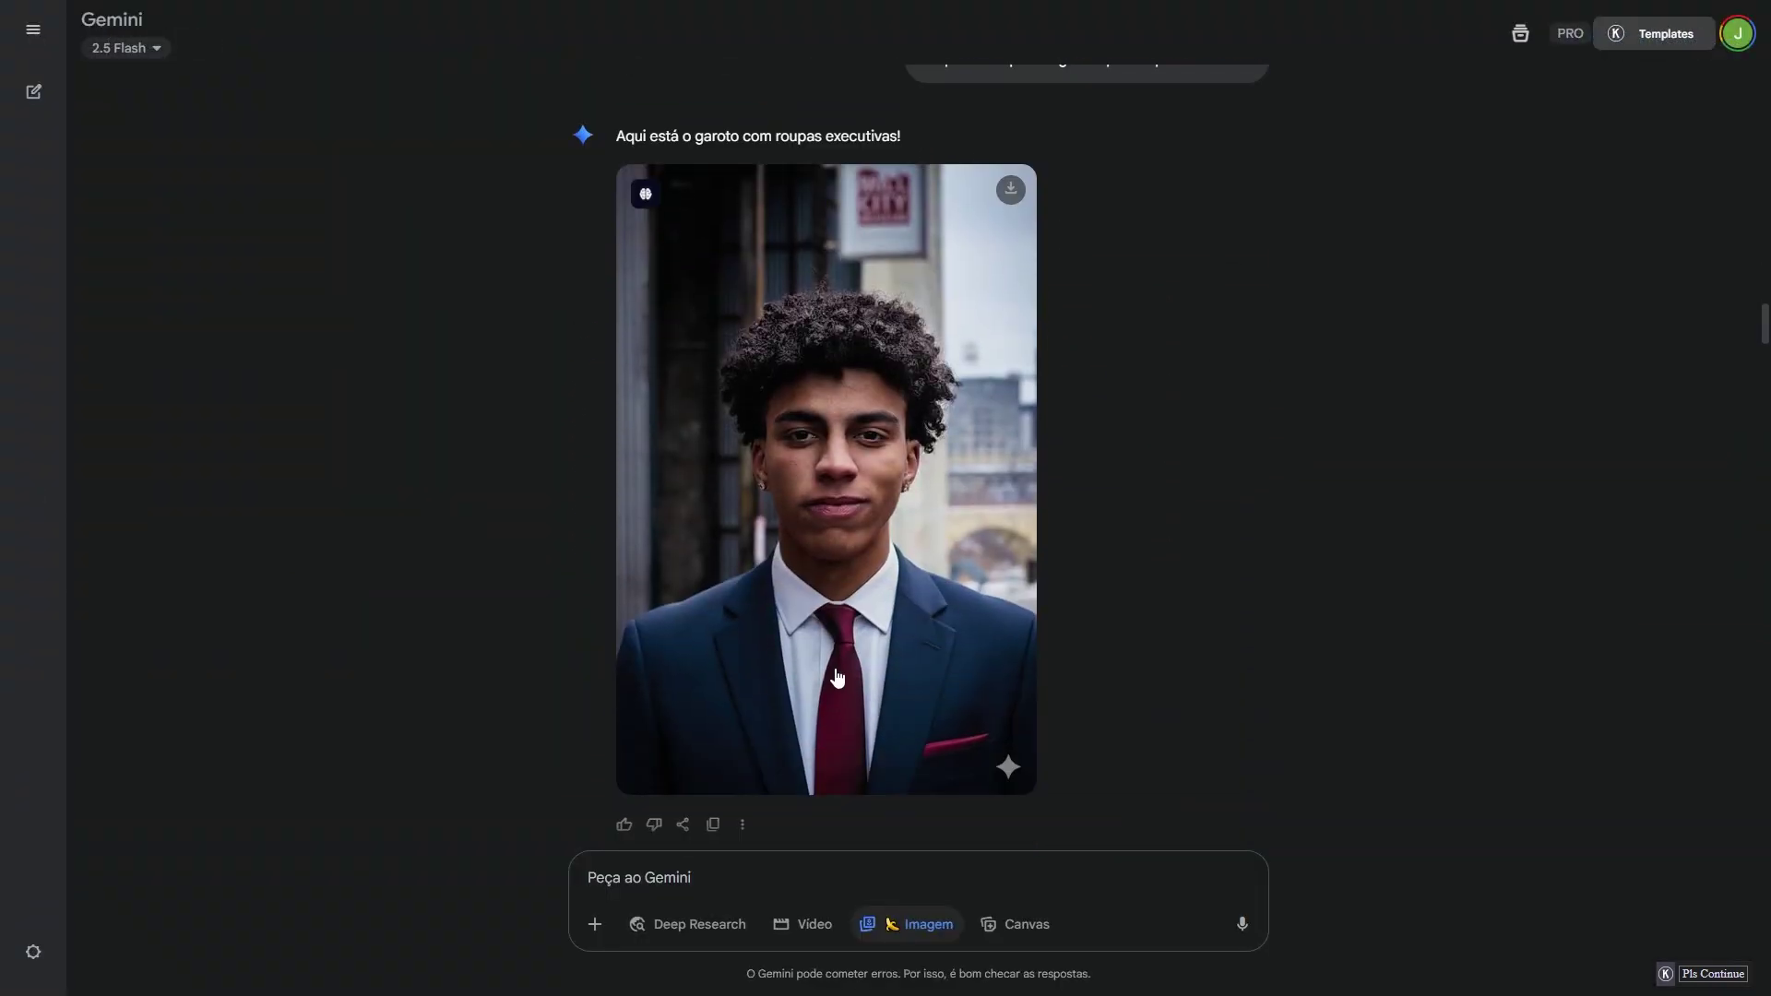
Step: Read the prompt asking for a professional studio background and compare the uploaded suit portrait with the generated studio image
scroll(832, 617, "down", 6)
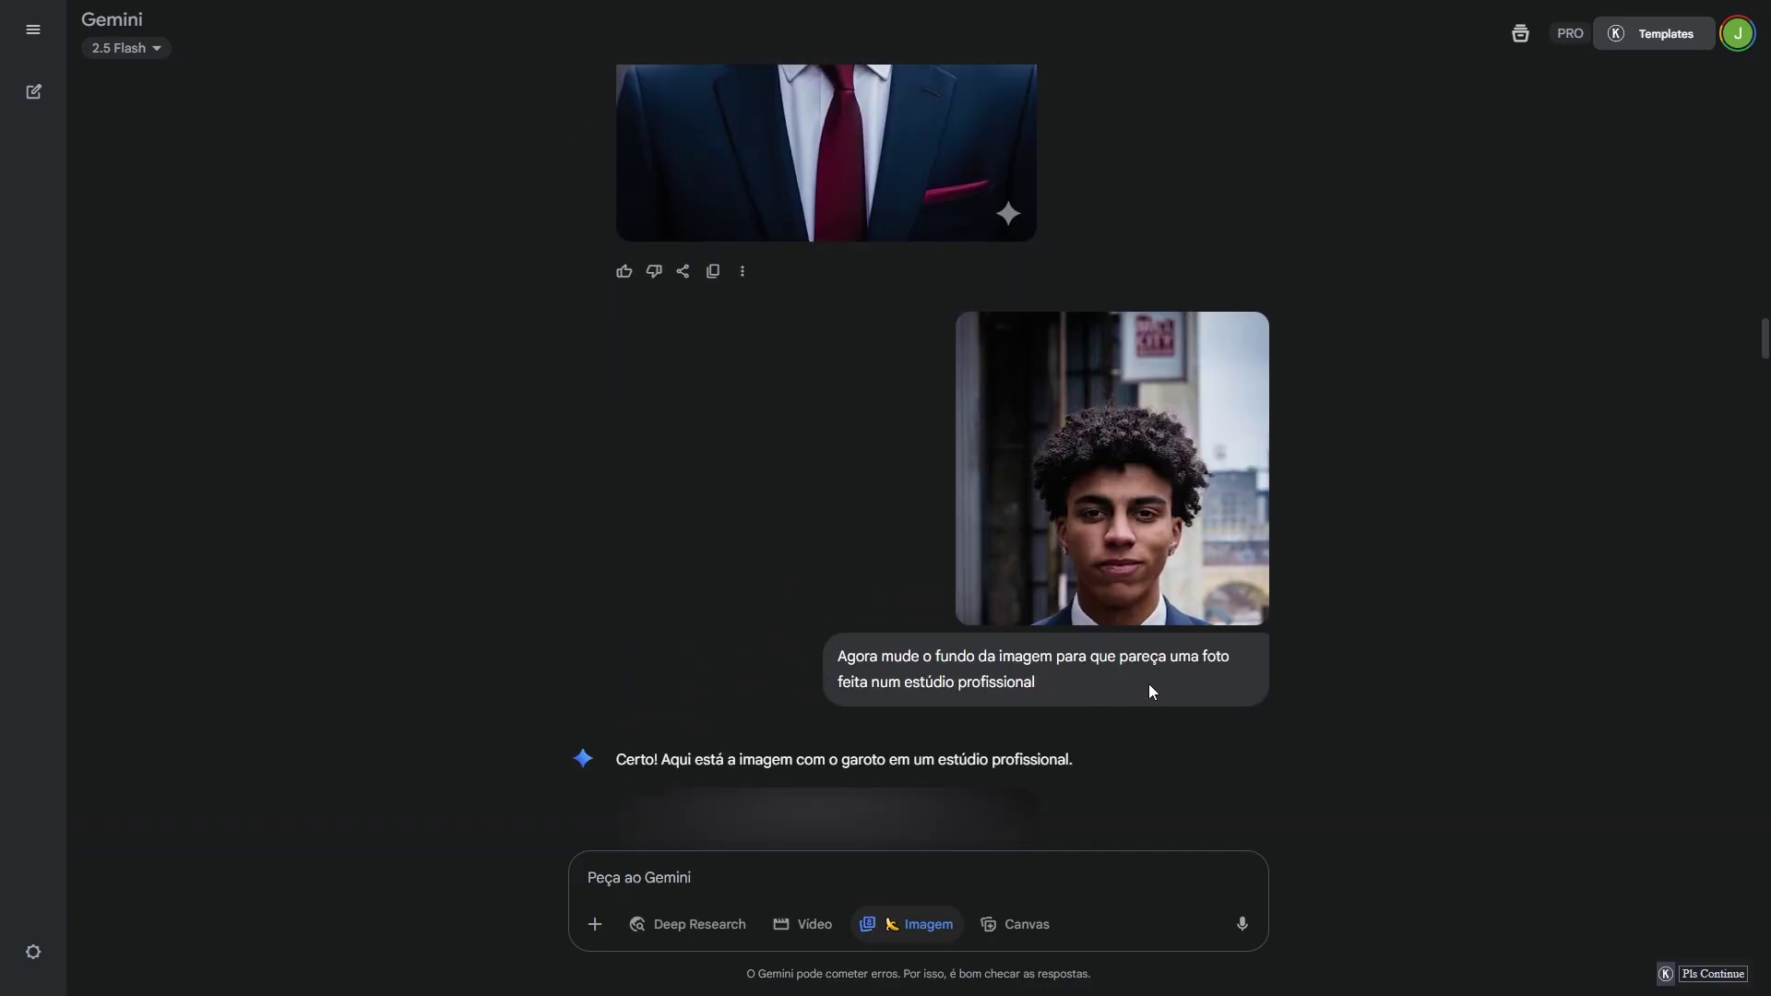
scroll(1141, 690, "down", 2)
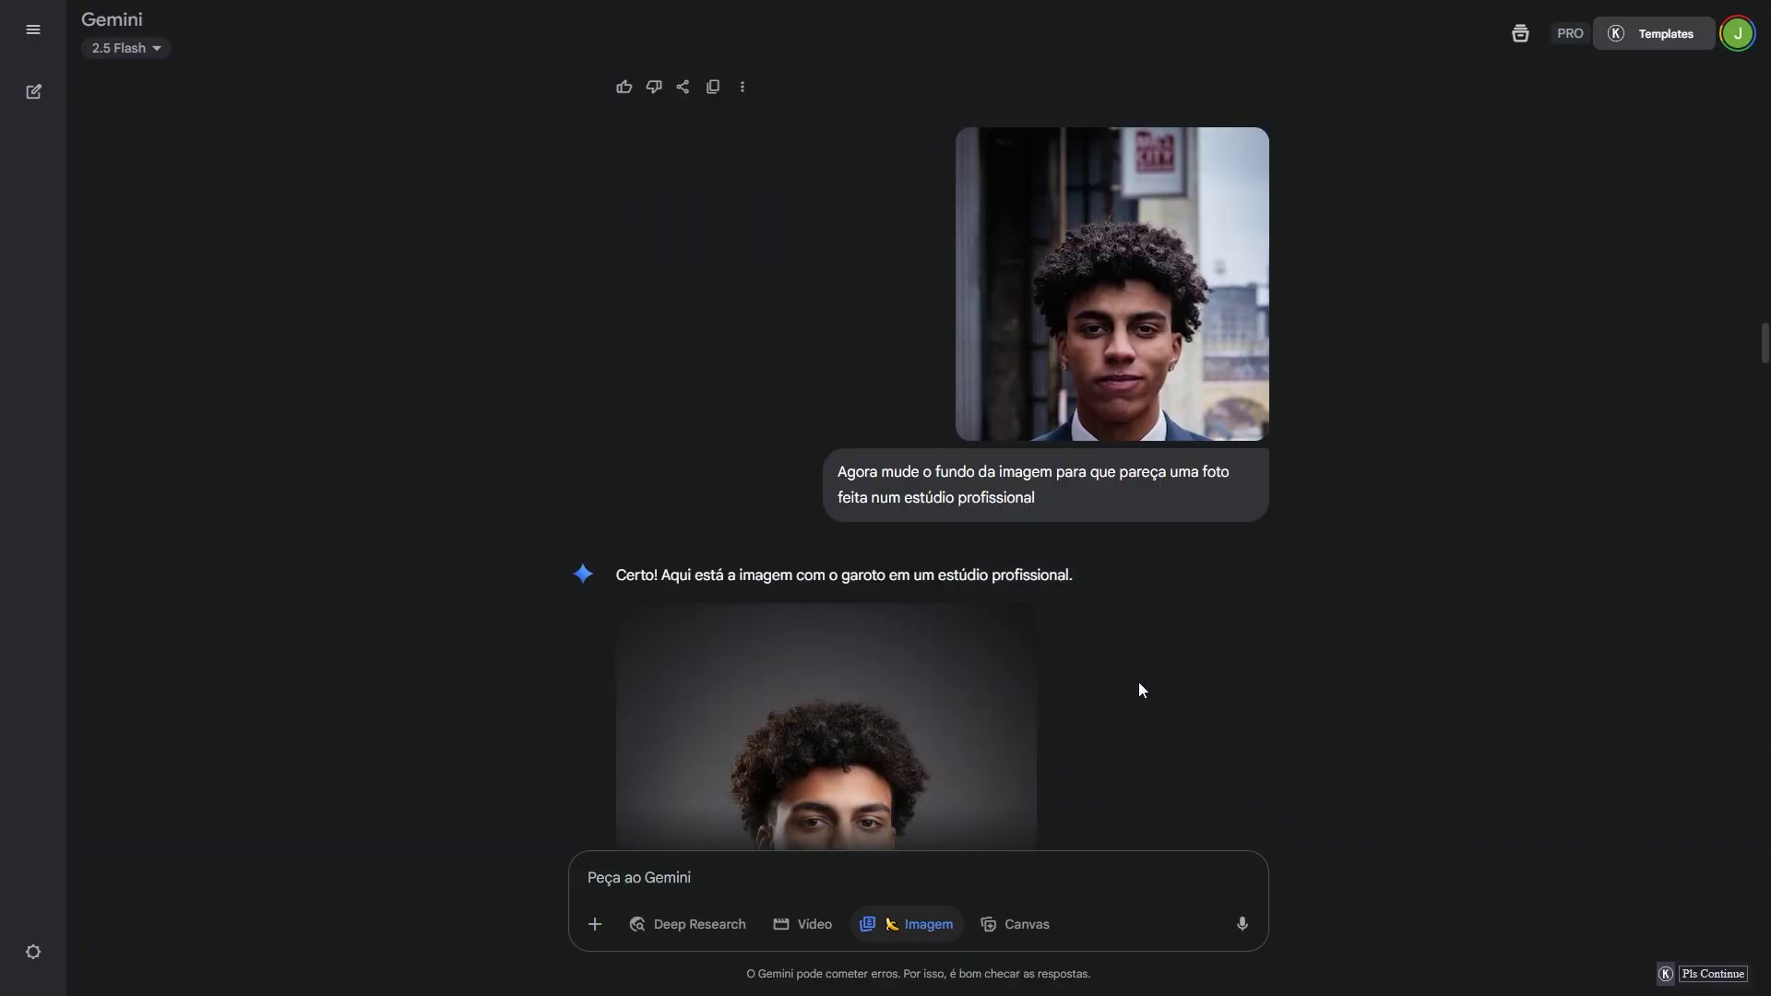
scroll(1141, 689, "down", 4)
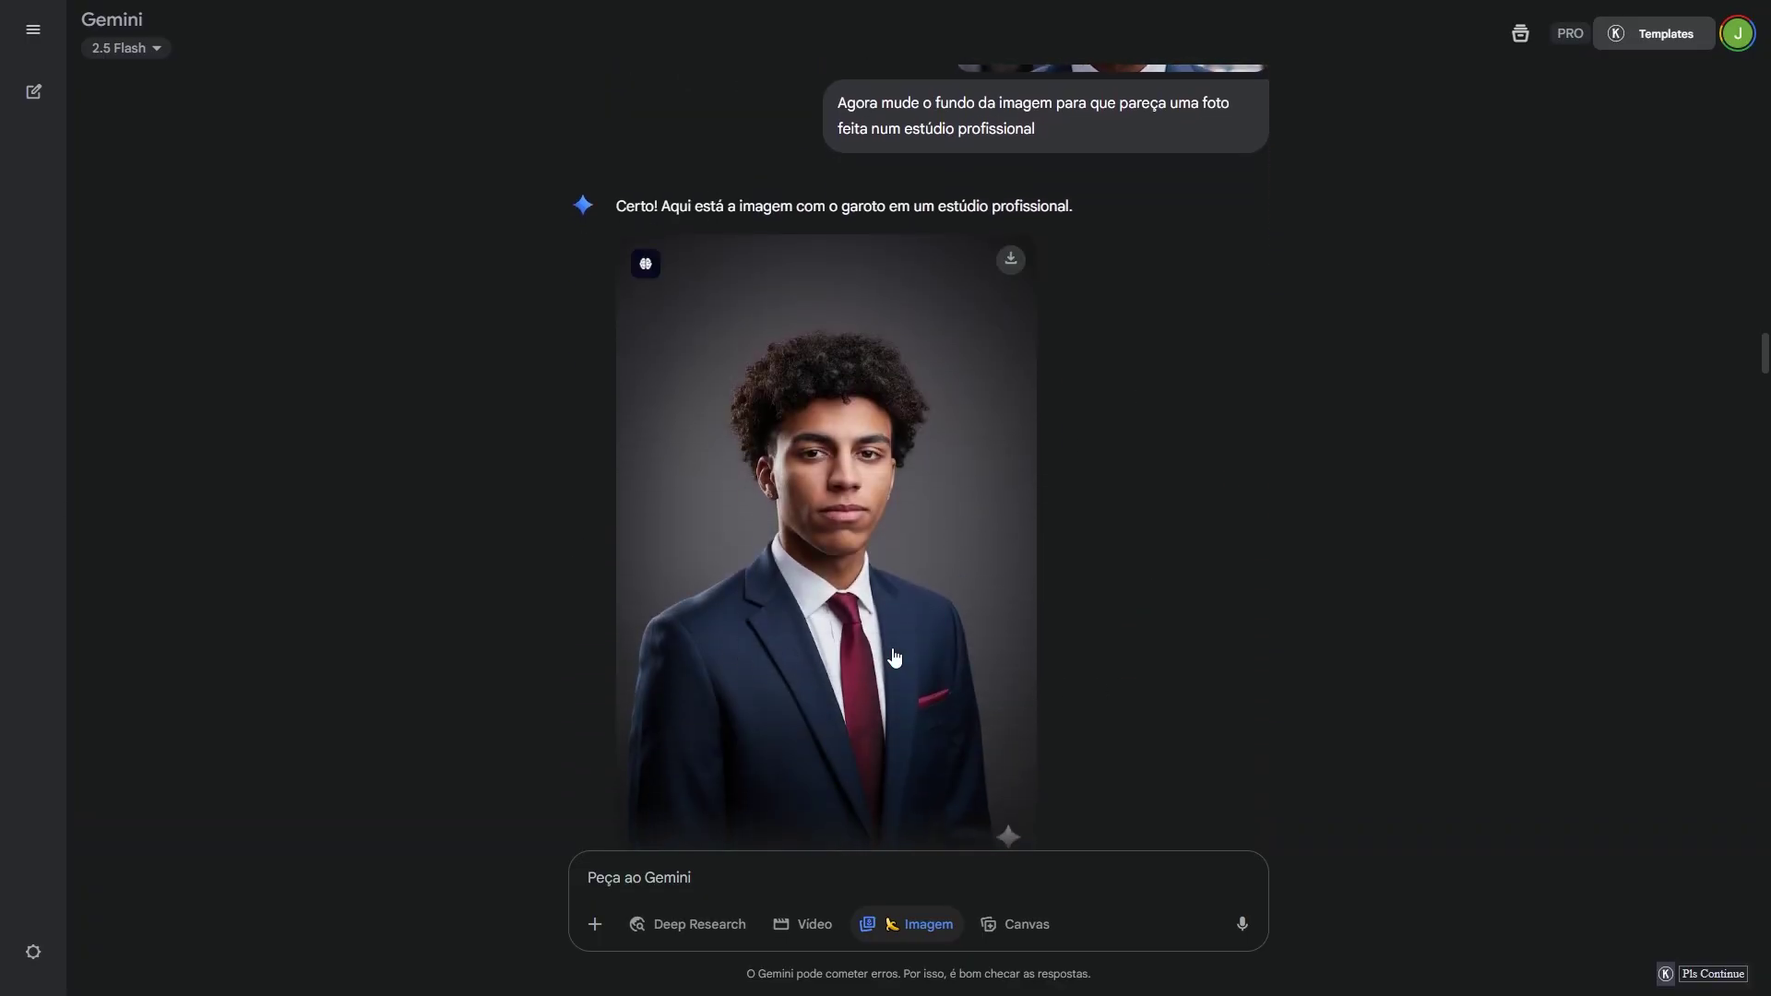
scroll(830, 650, "down", 2)
scroll(961, 633, "up", 5)
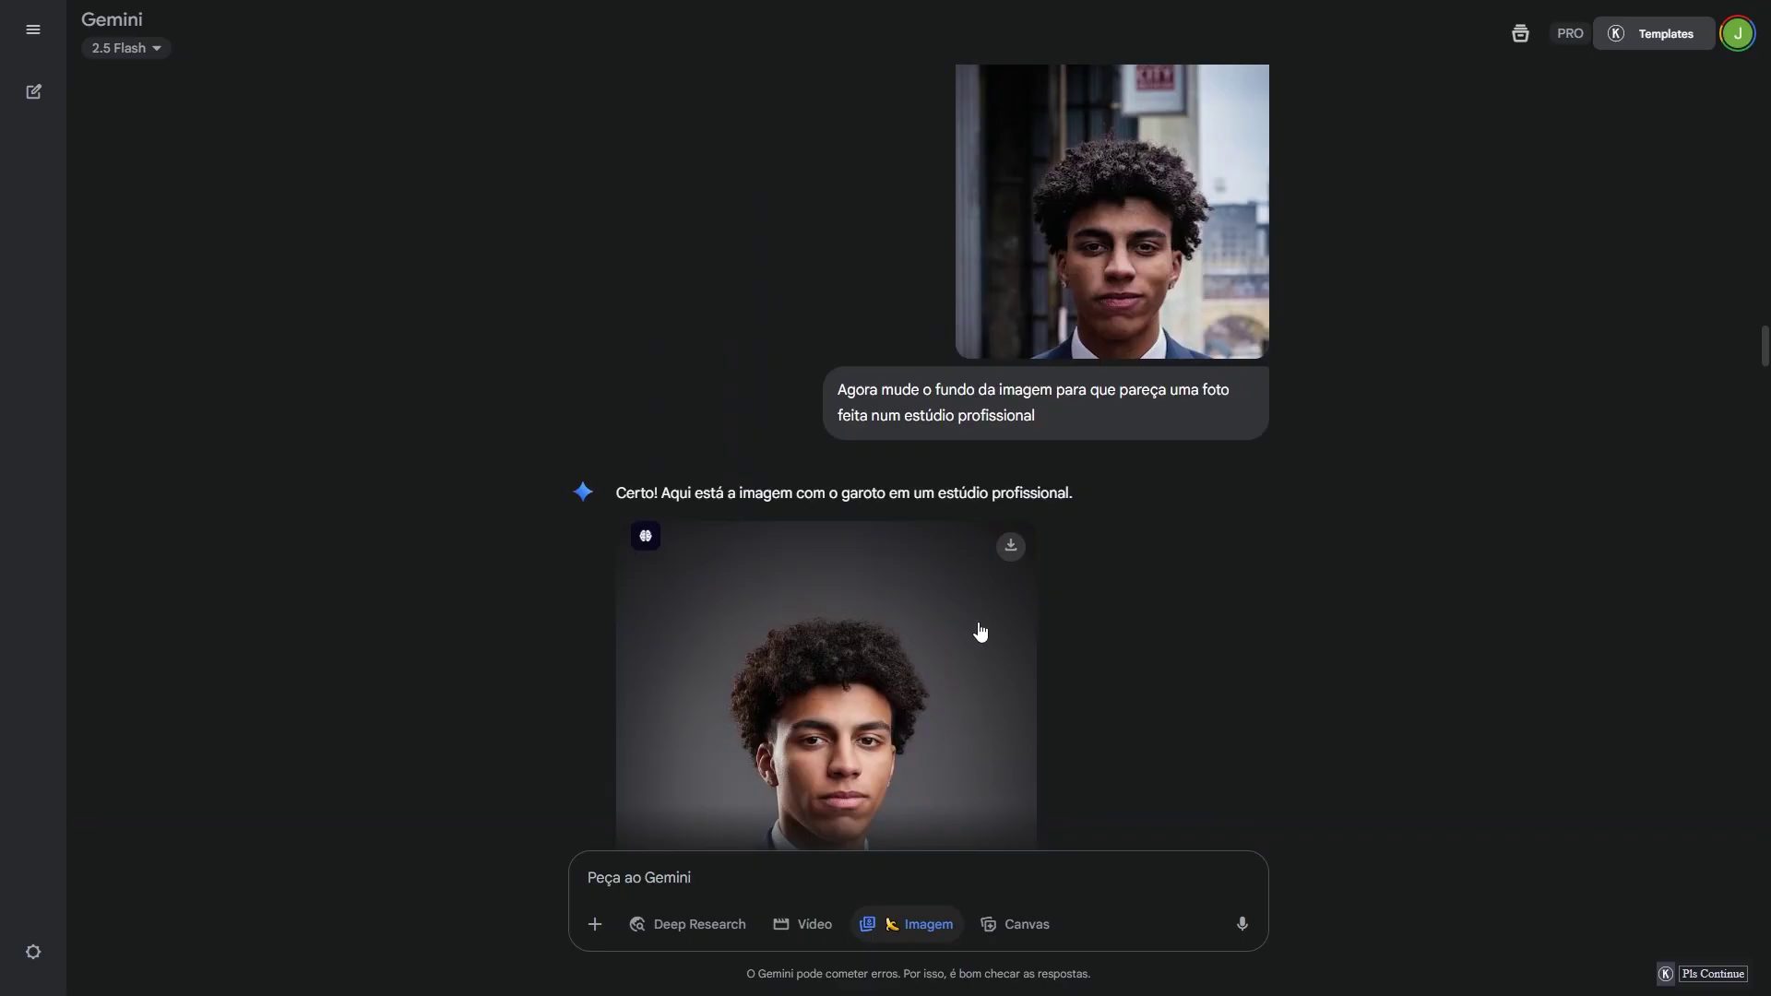
scroll(981, 632, "up", 1)
scroll(1062, 546, "down", 7)
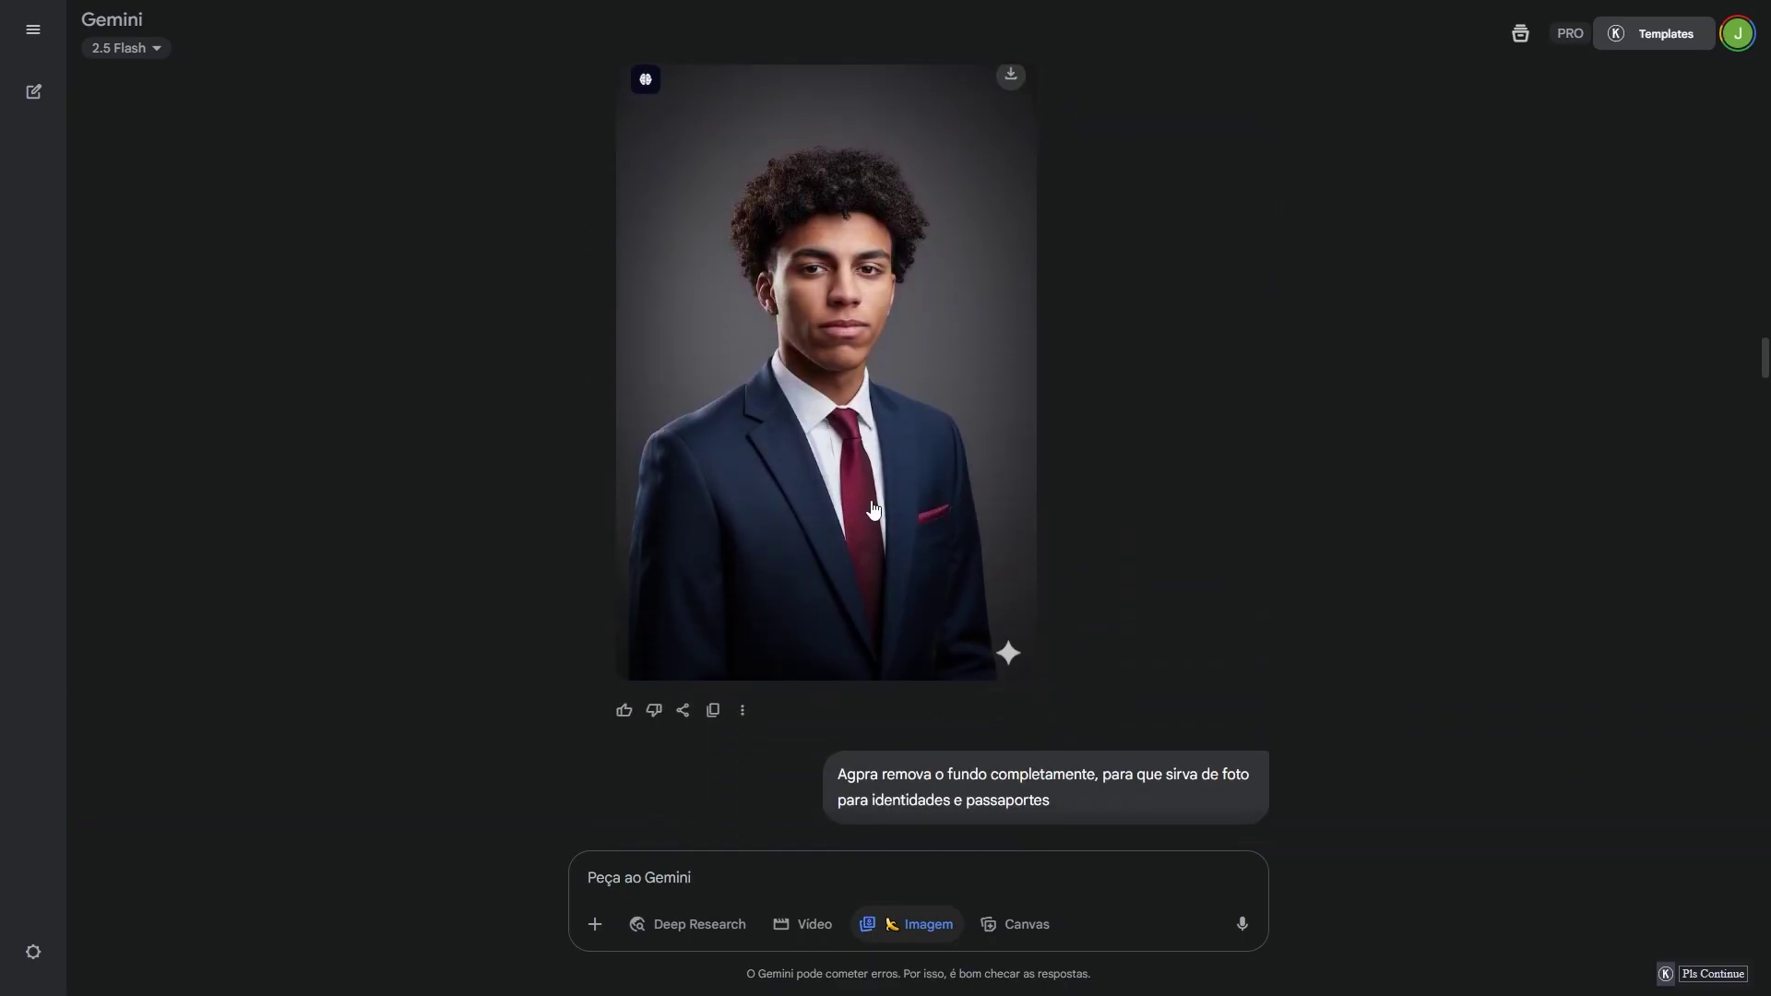
Step: Compare the background-free portrait for identity cards and passports with the earlier studio and executive-clothes images
scroll(872, 510, "down", 4)
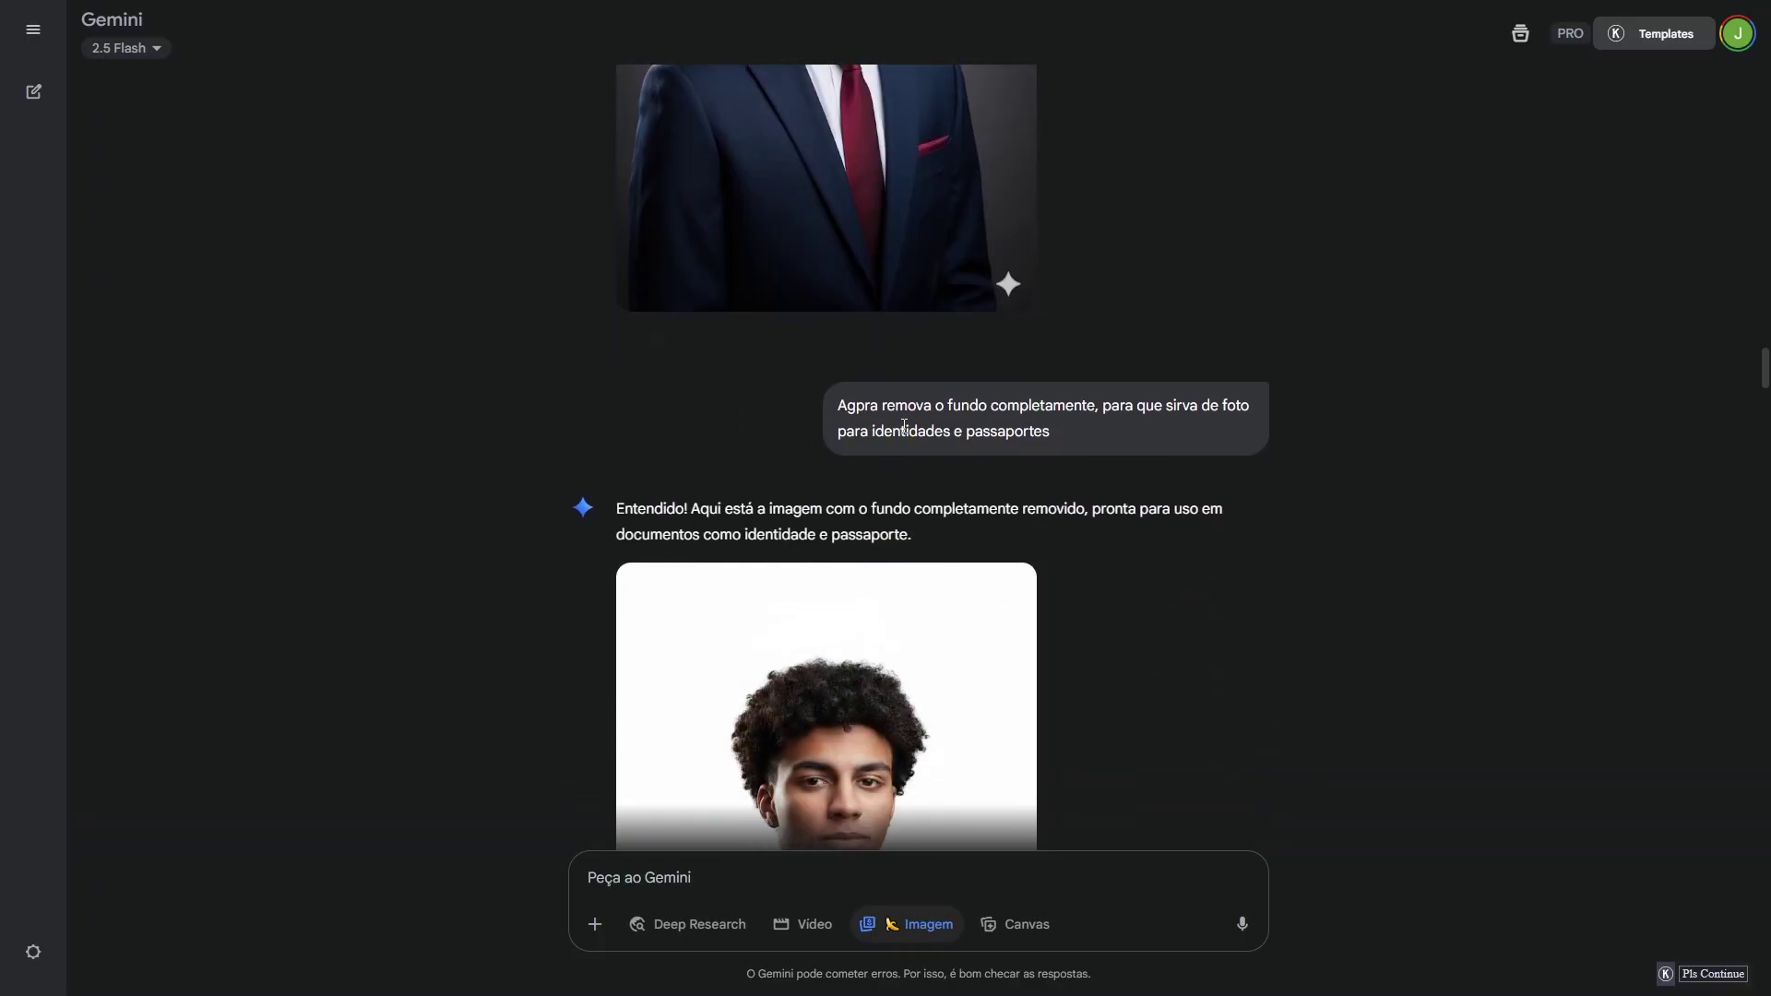
scroll(1014, 369, "down", 4)
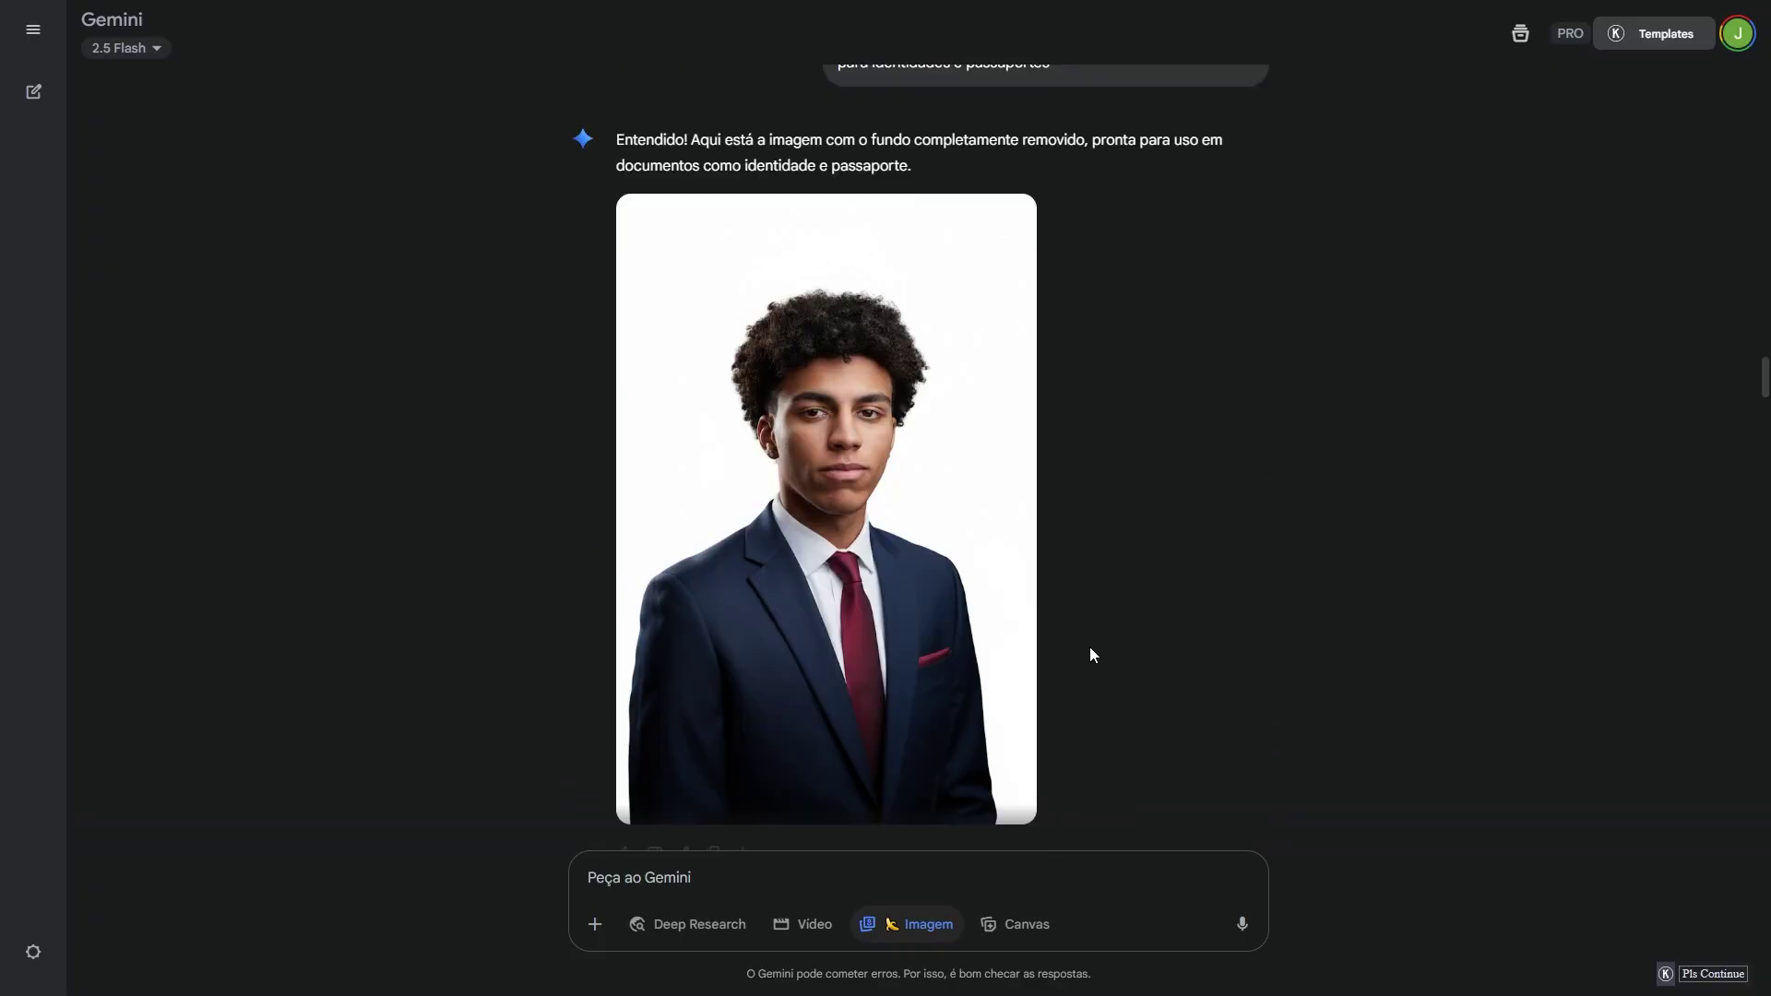
scroll(1014, 673, "up", 9)
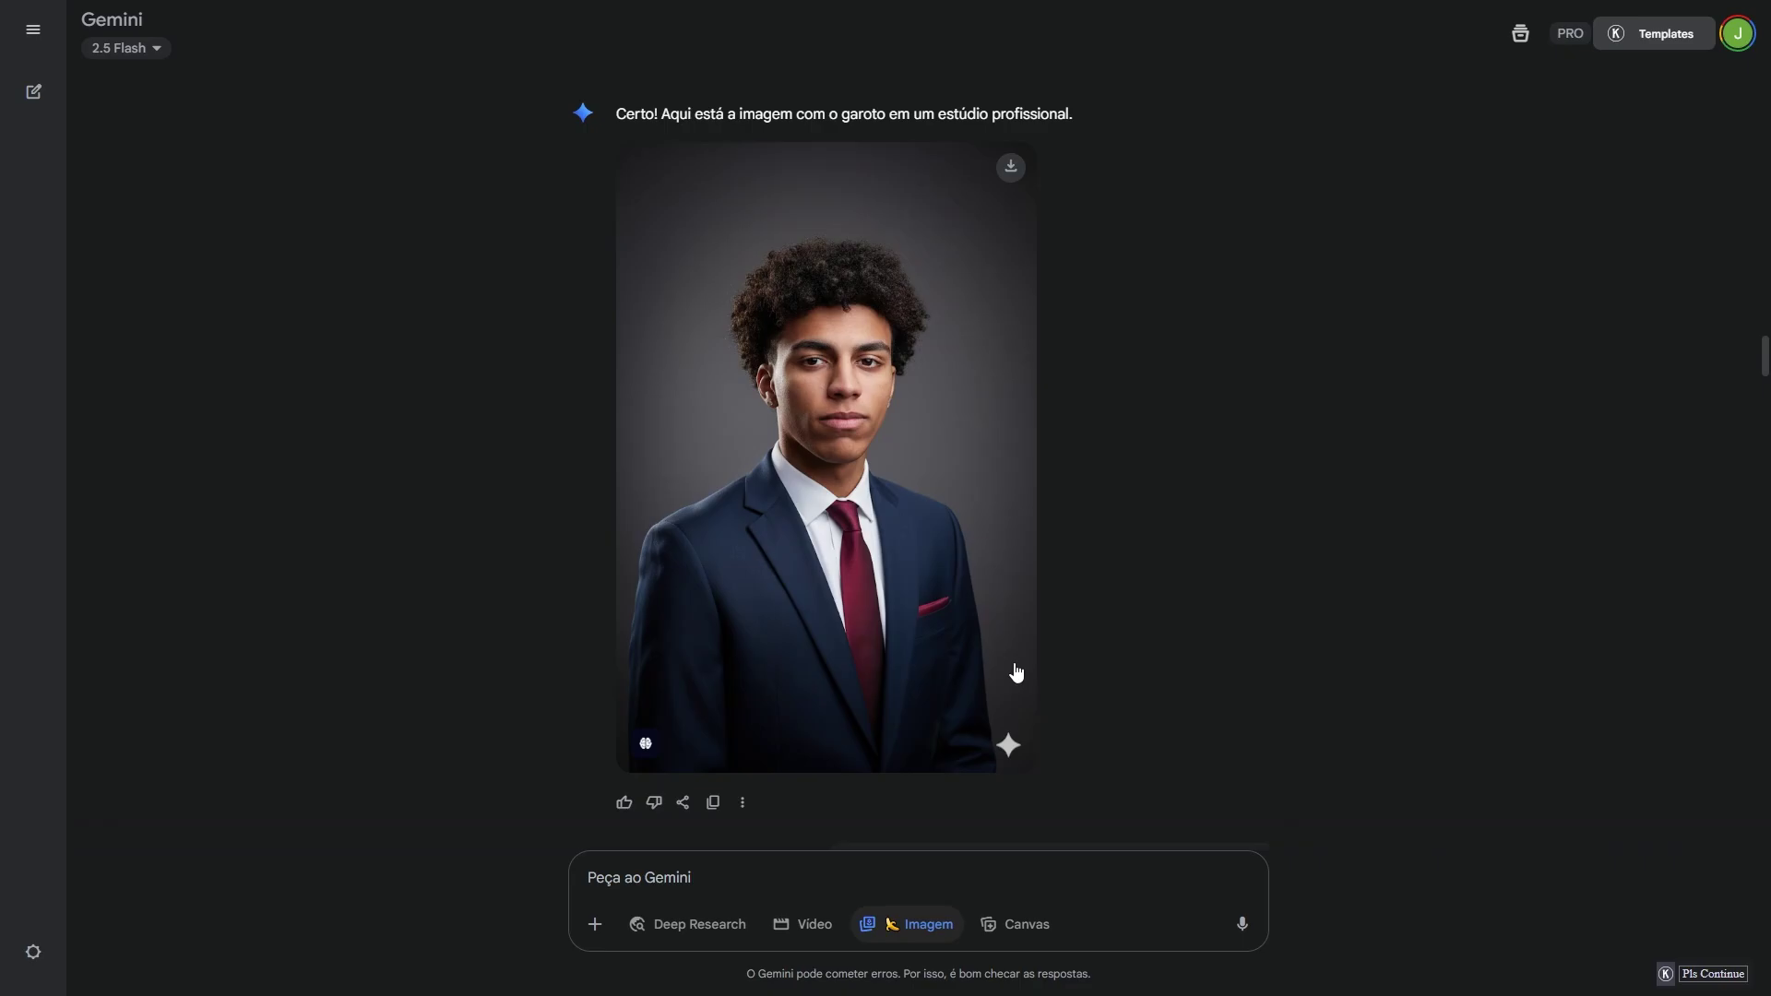
scroll(1015, 670, "up", 1)
scroll(1015, 671, "down", 3)
scroll(1015, 670, "up", 5)
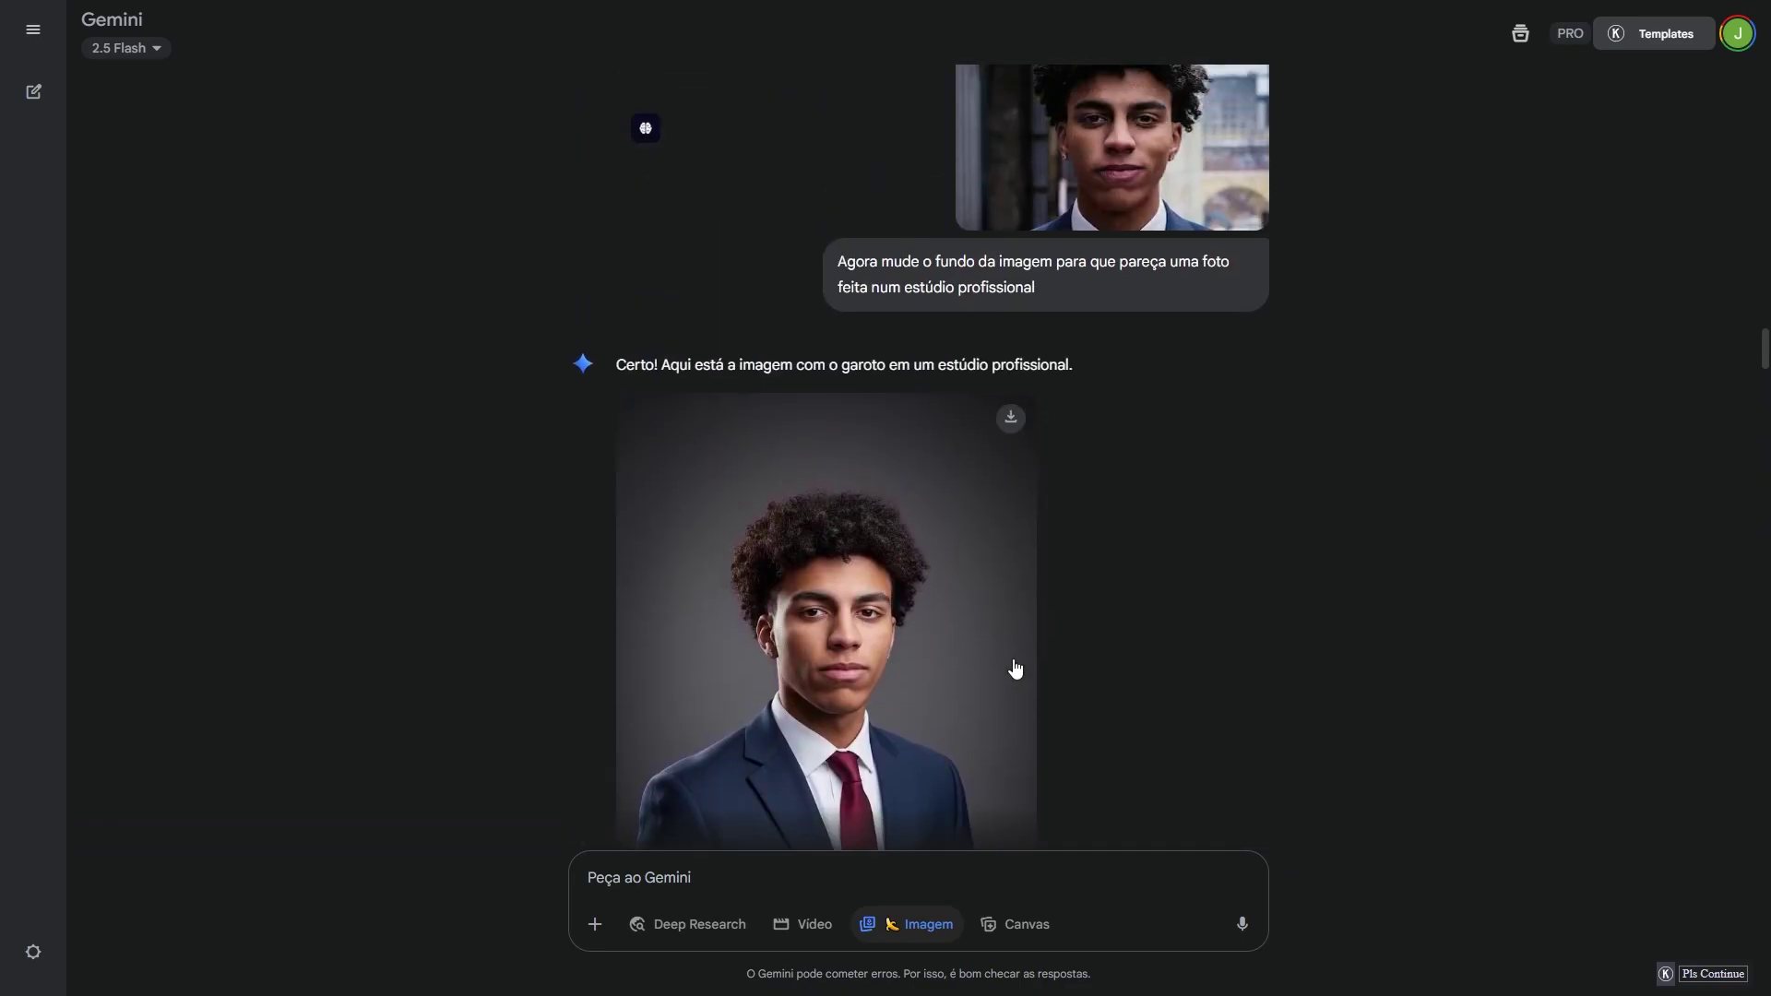
scroll(1014, 670, "up", 9)
scroll(1024, 664, "down", 1)
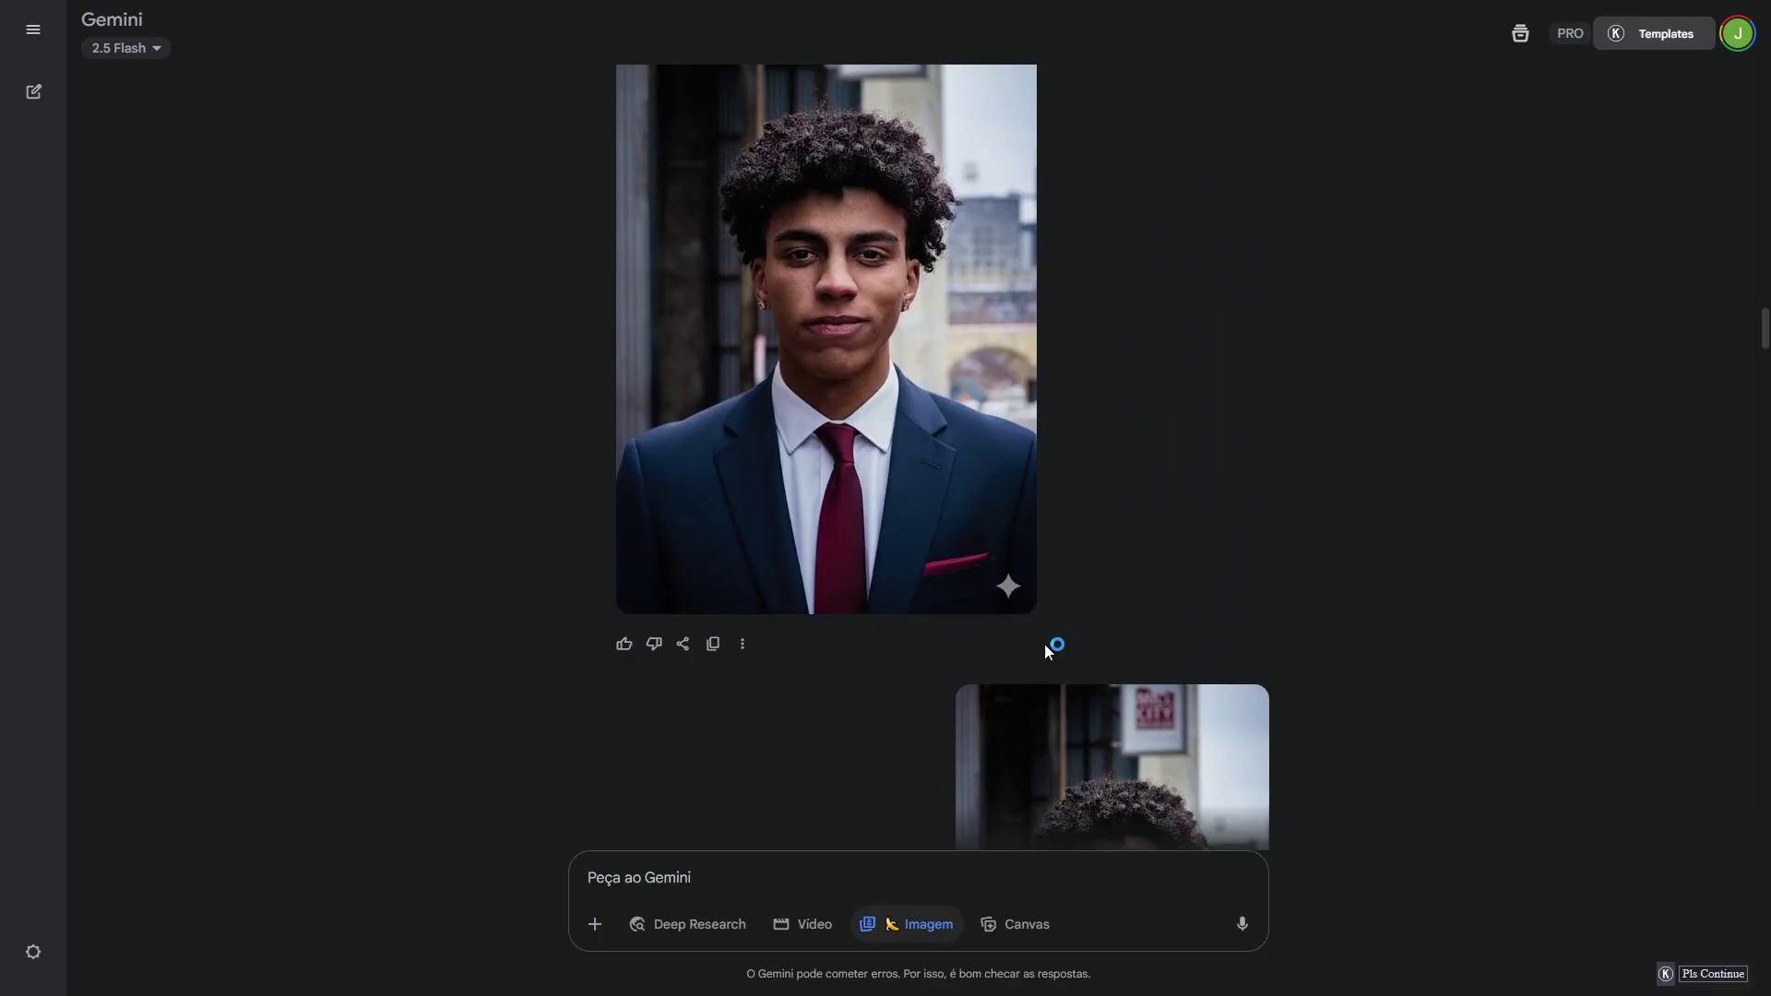
scroll(1045, 644, "down", 12)
scroll(1051, 652, "down", 3)
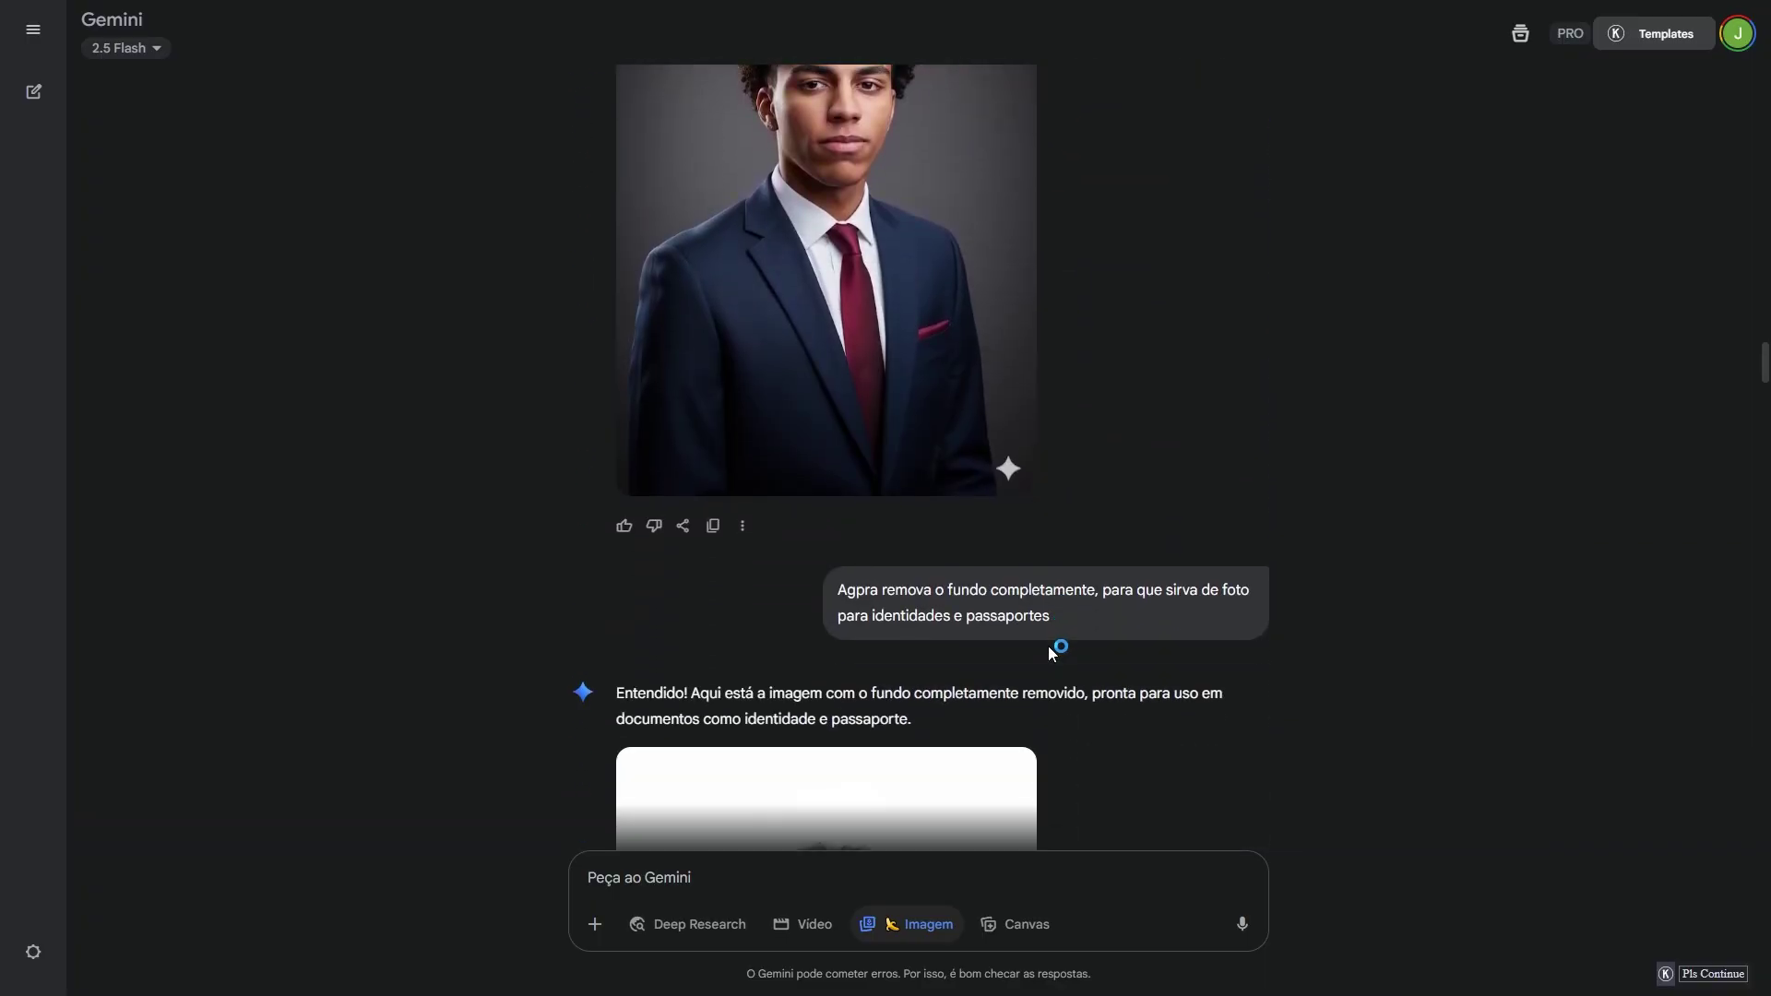
scroll(1050, 650, "down", 6)
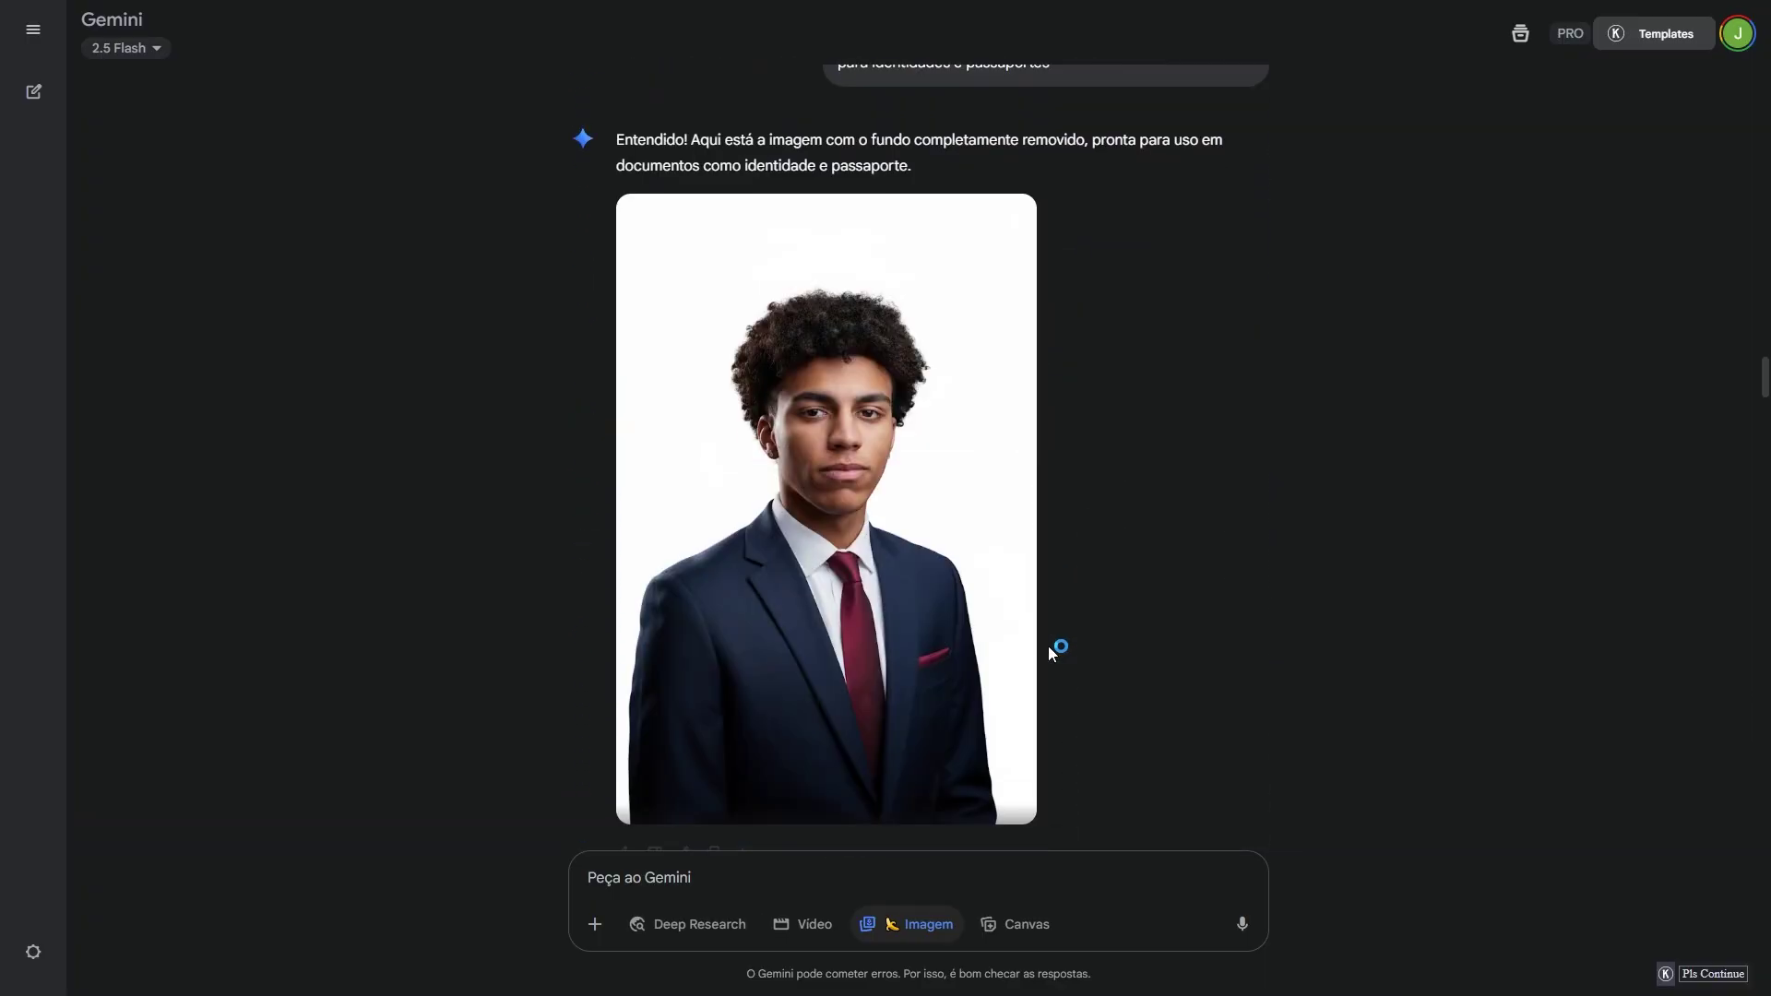
Step: Read the reply to "Mude a cor do terno para roxo" and the prompt "adicione um cavalo preto ao lado da mulher"
scroll(1043, 652, "down", 8)
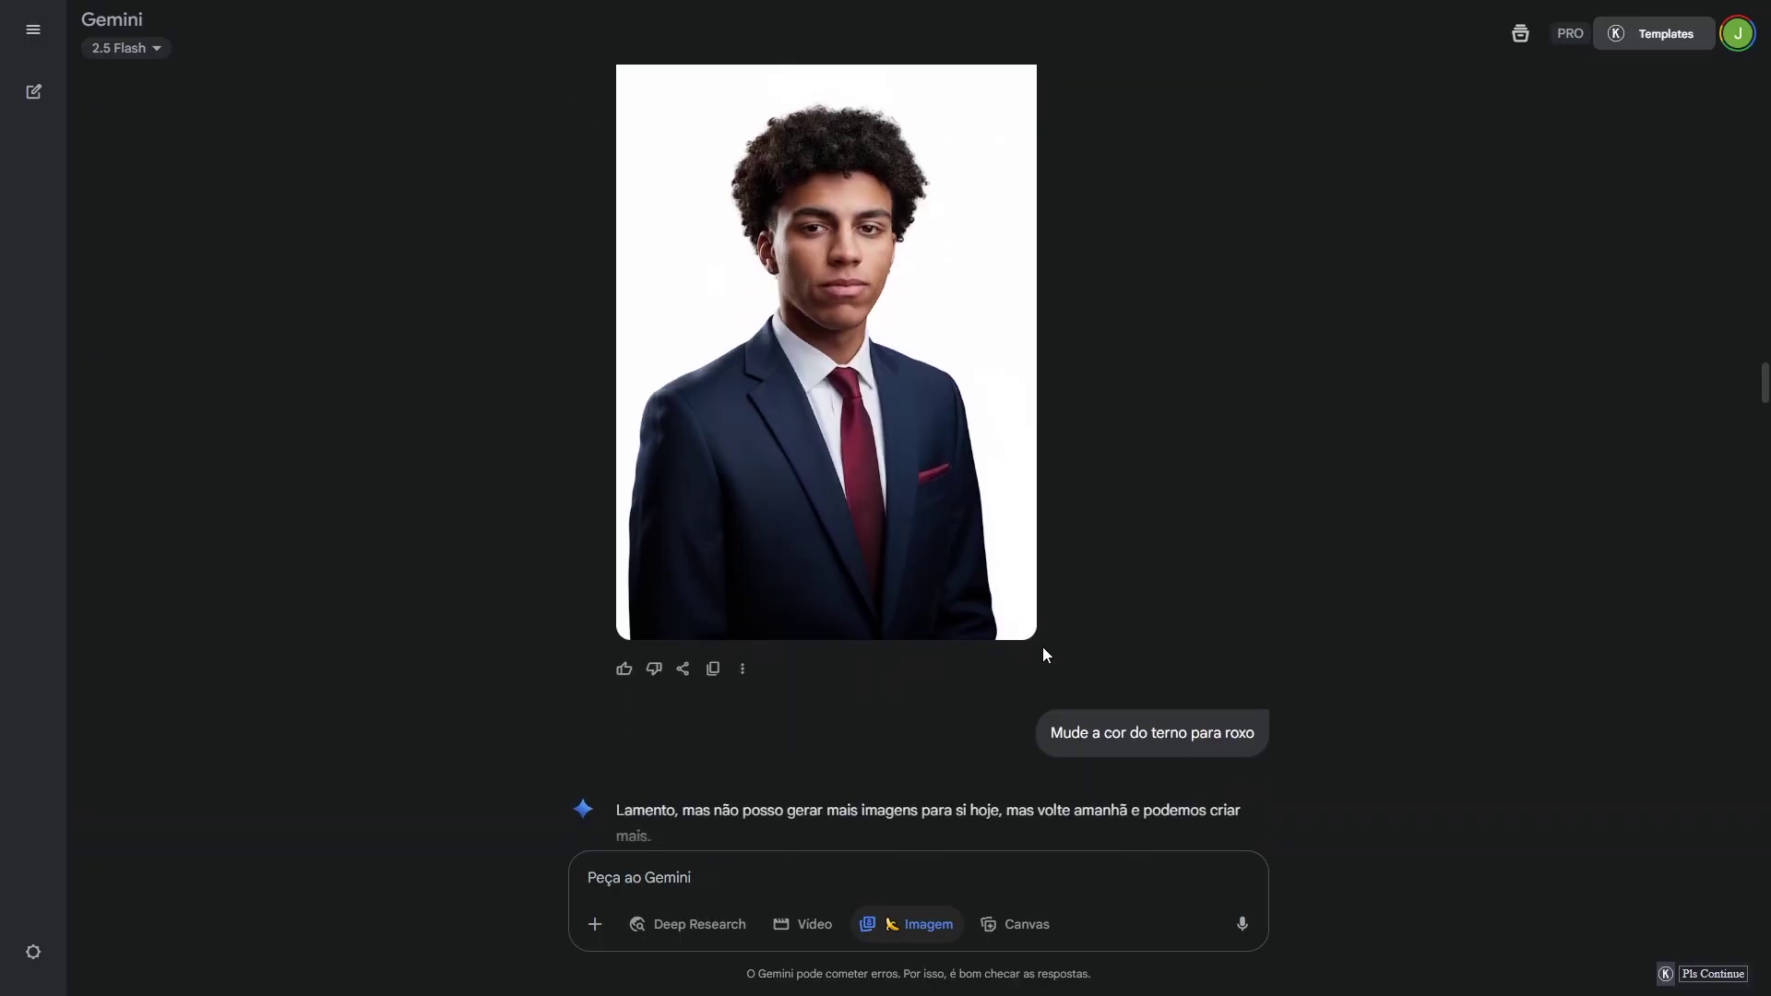
mouse_move(1084, 559)
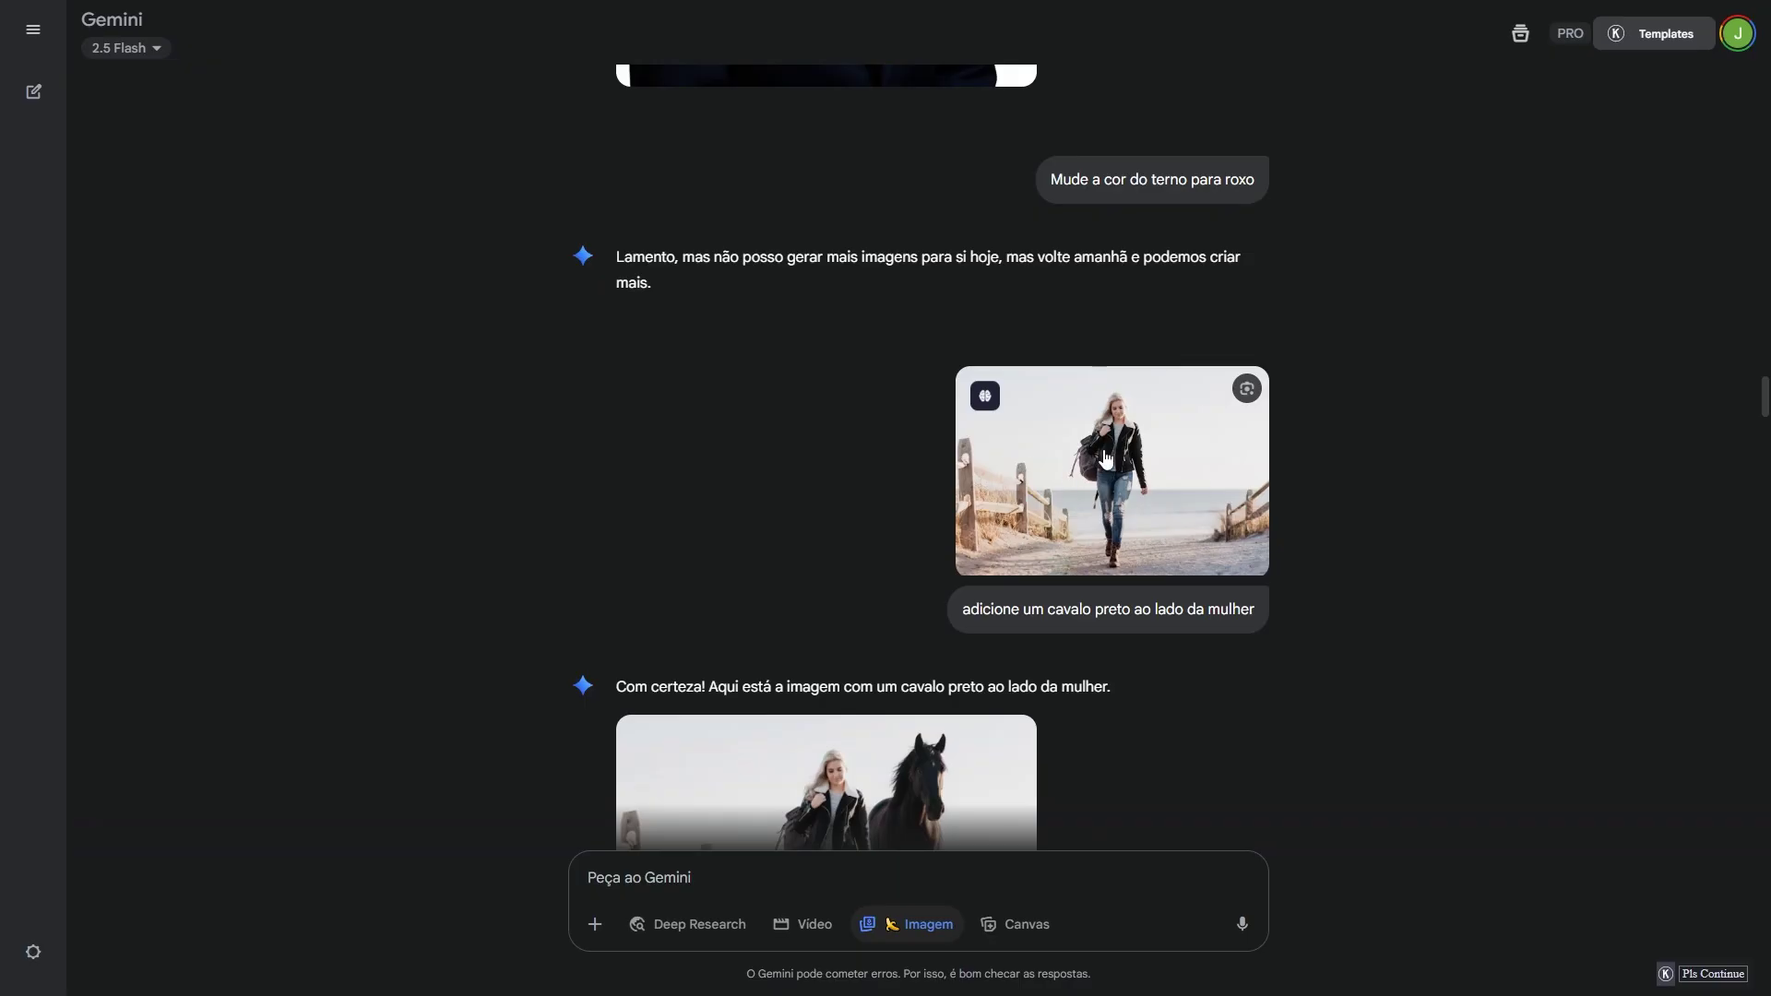
scroll(1142, 502, "down", 2)
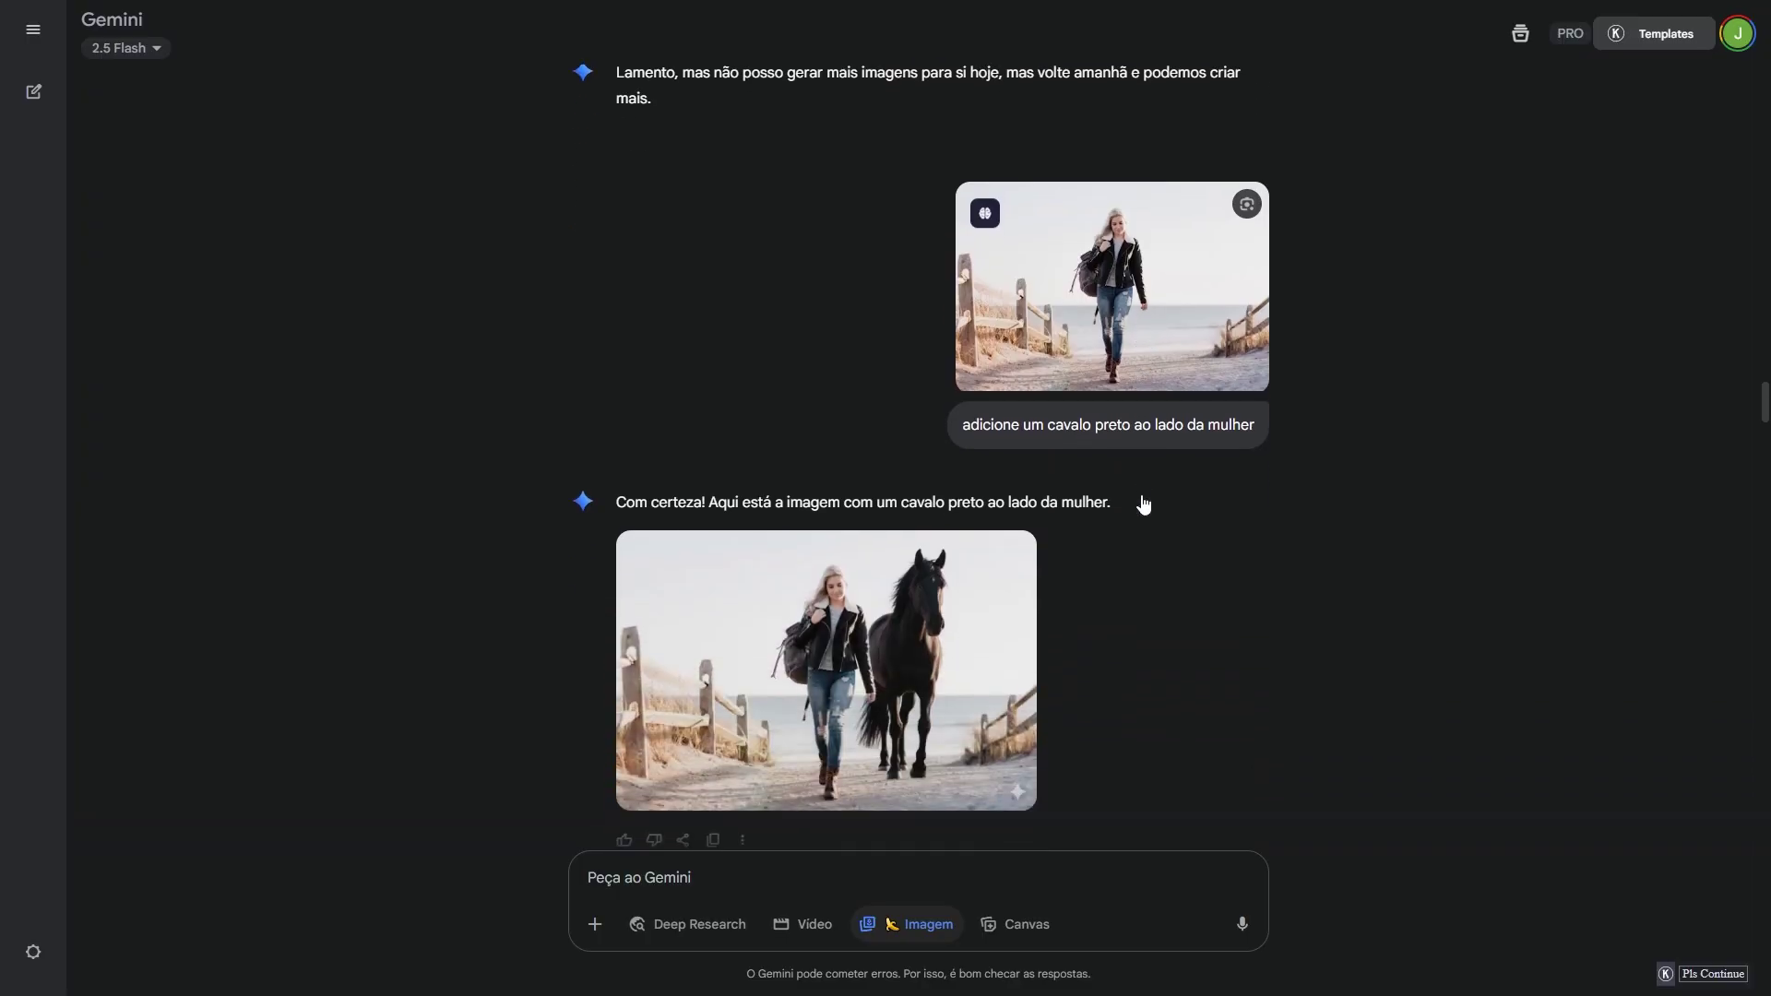
scroll(860, 588, "down", 2)
Step: View the generated image of the woman with the black horse at full size, then return to the conversation
left_click(859, 588)
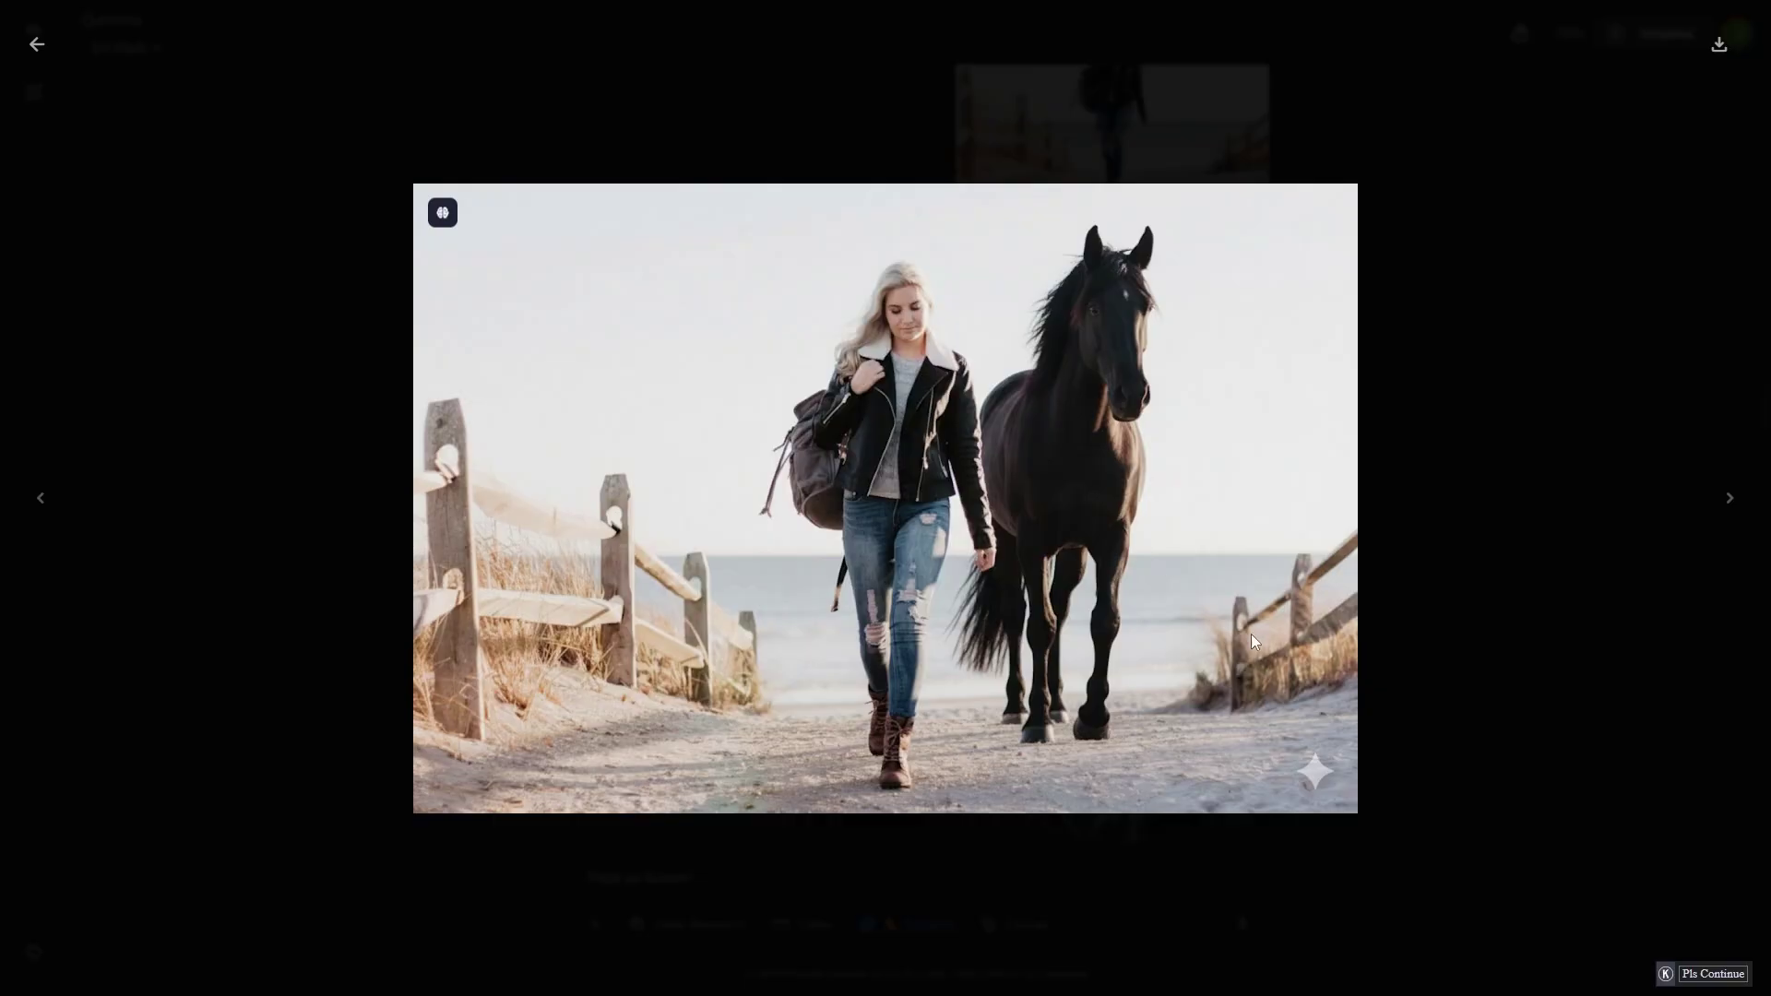
key("Escape")
scroll(1088, 542, "down", 1)
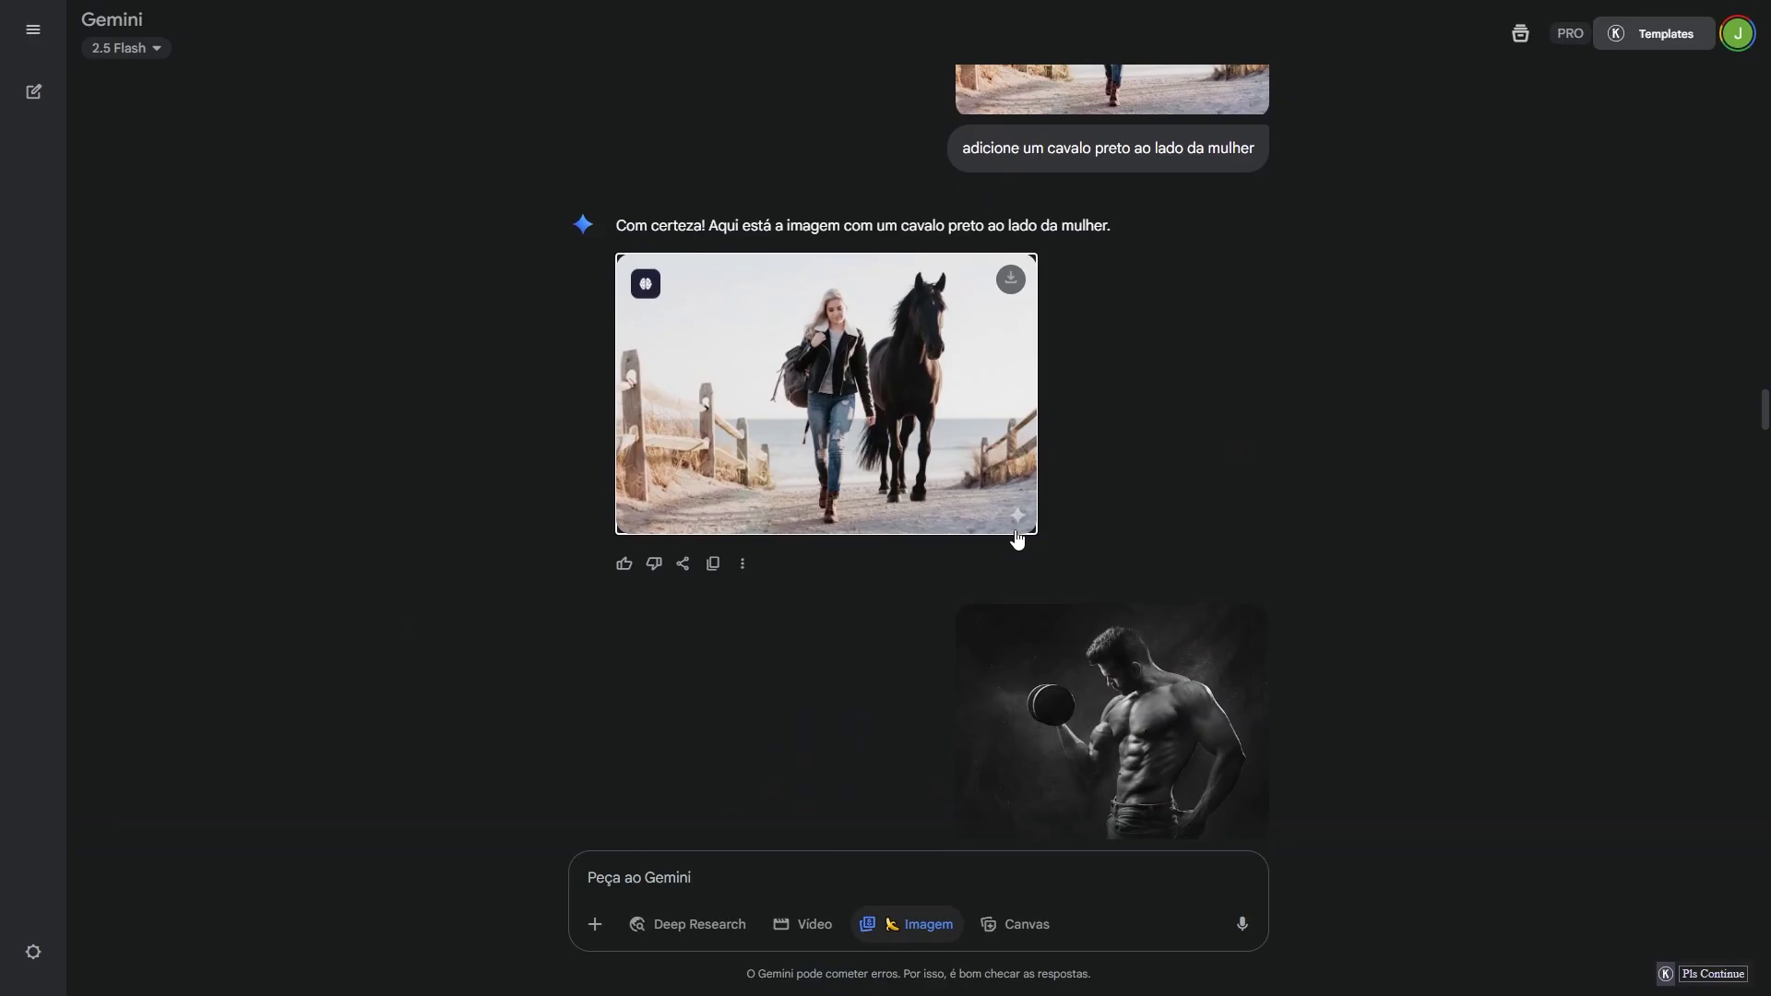
Step: Read the prompt "Troque o halter por um controle de video game" and view the generated image of the muscular man at full size
scroll(872, 434, "down", 1)
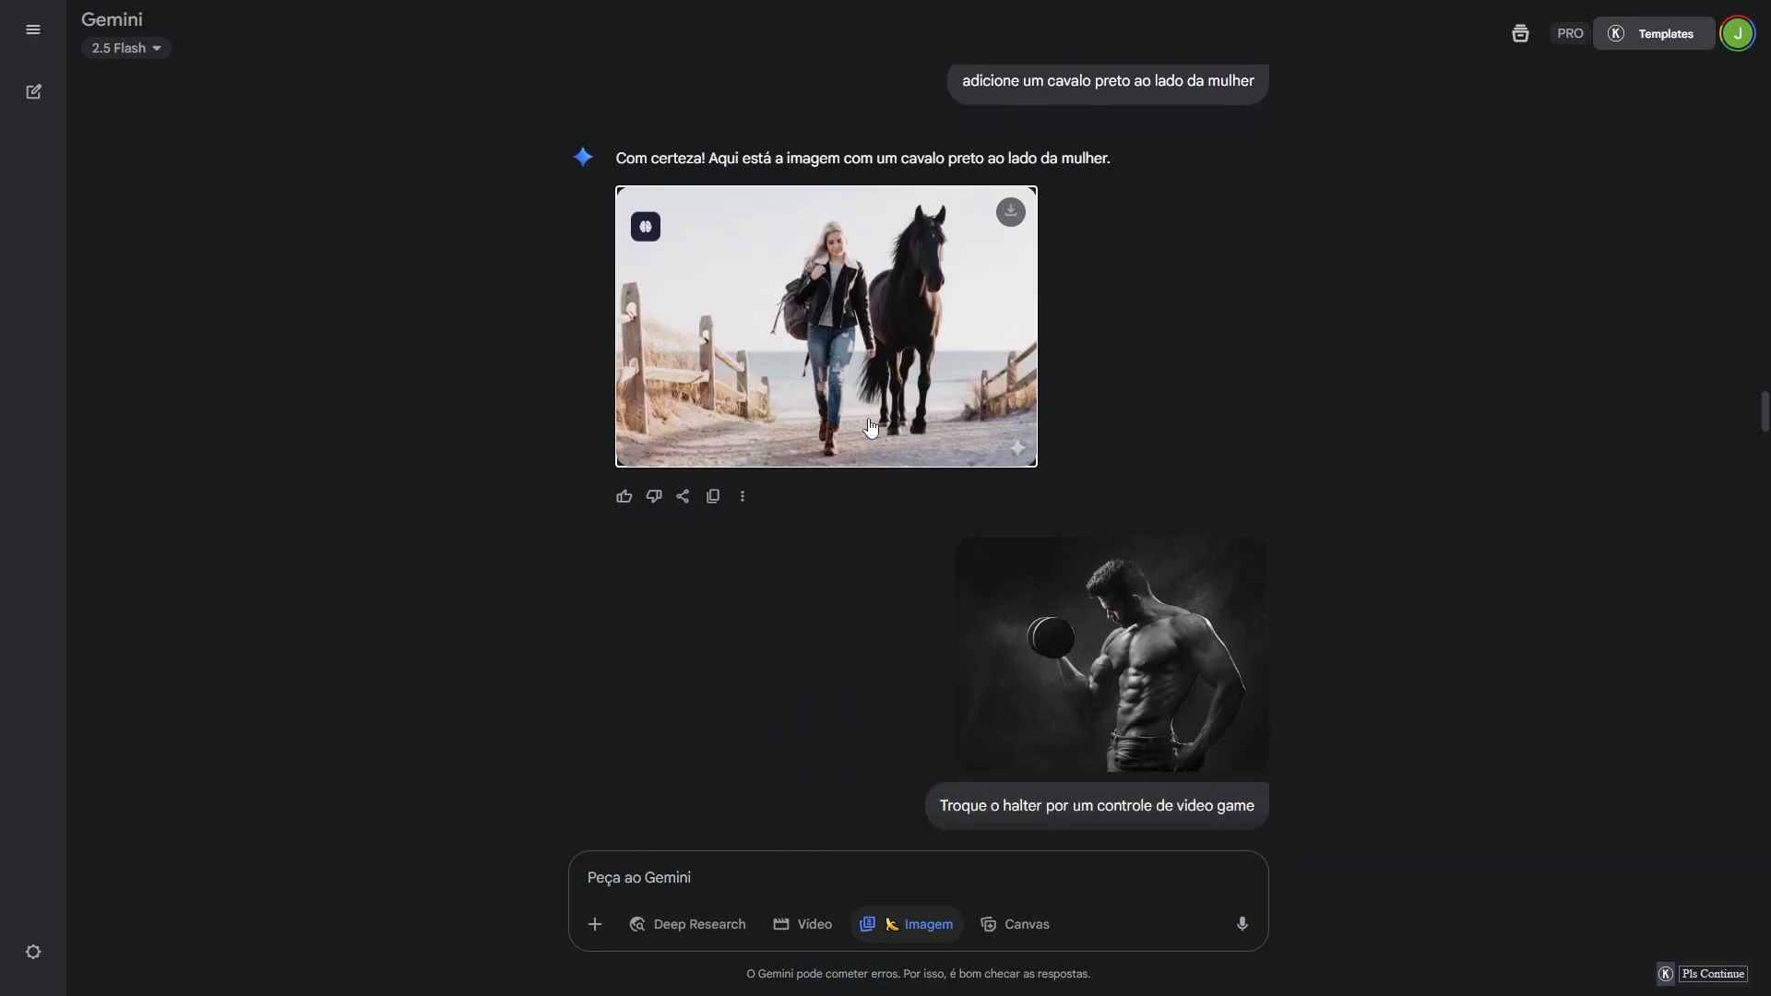
scroll(869, 426, "down", 2)
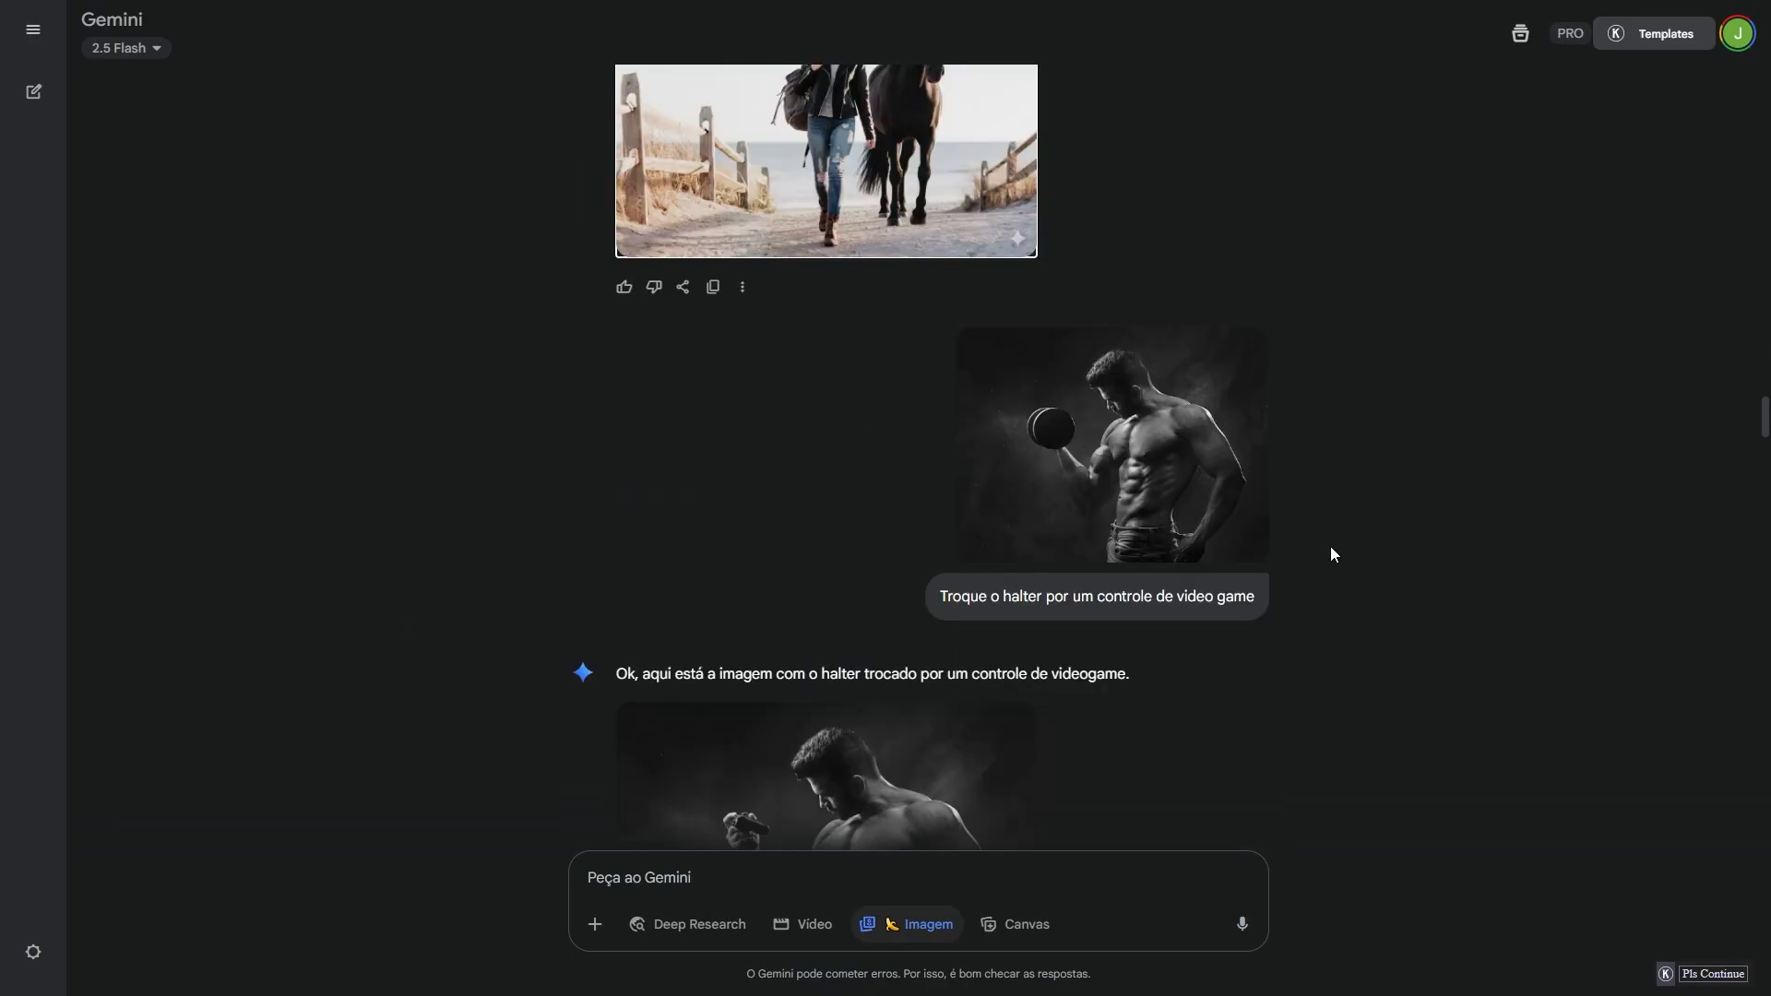
scroll(1329, 545, "down", 1)
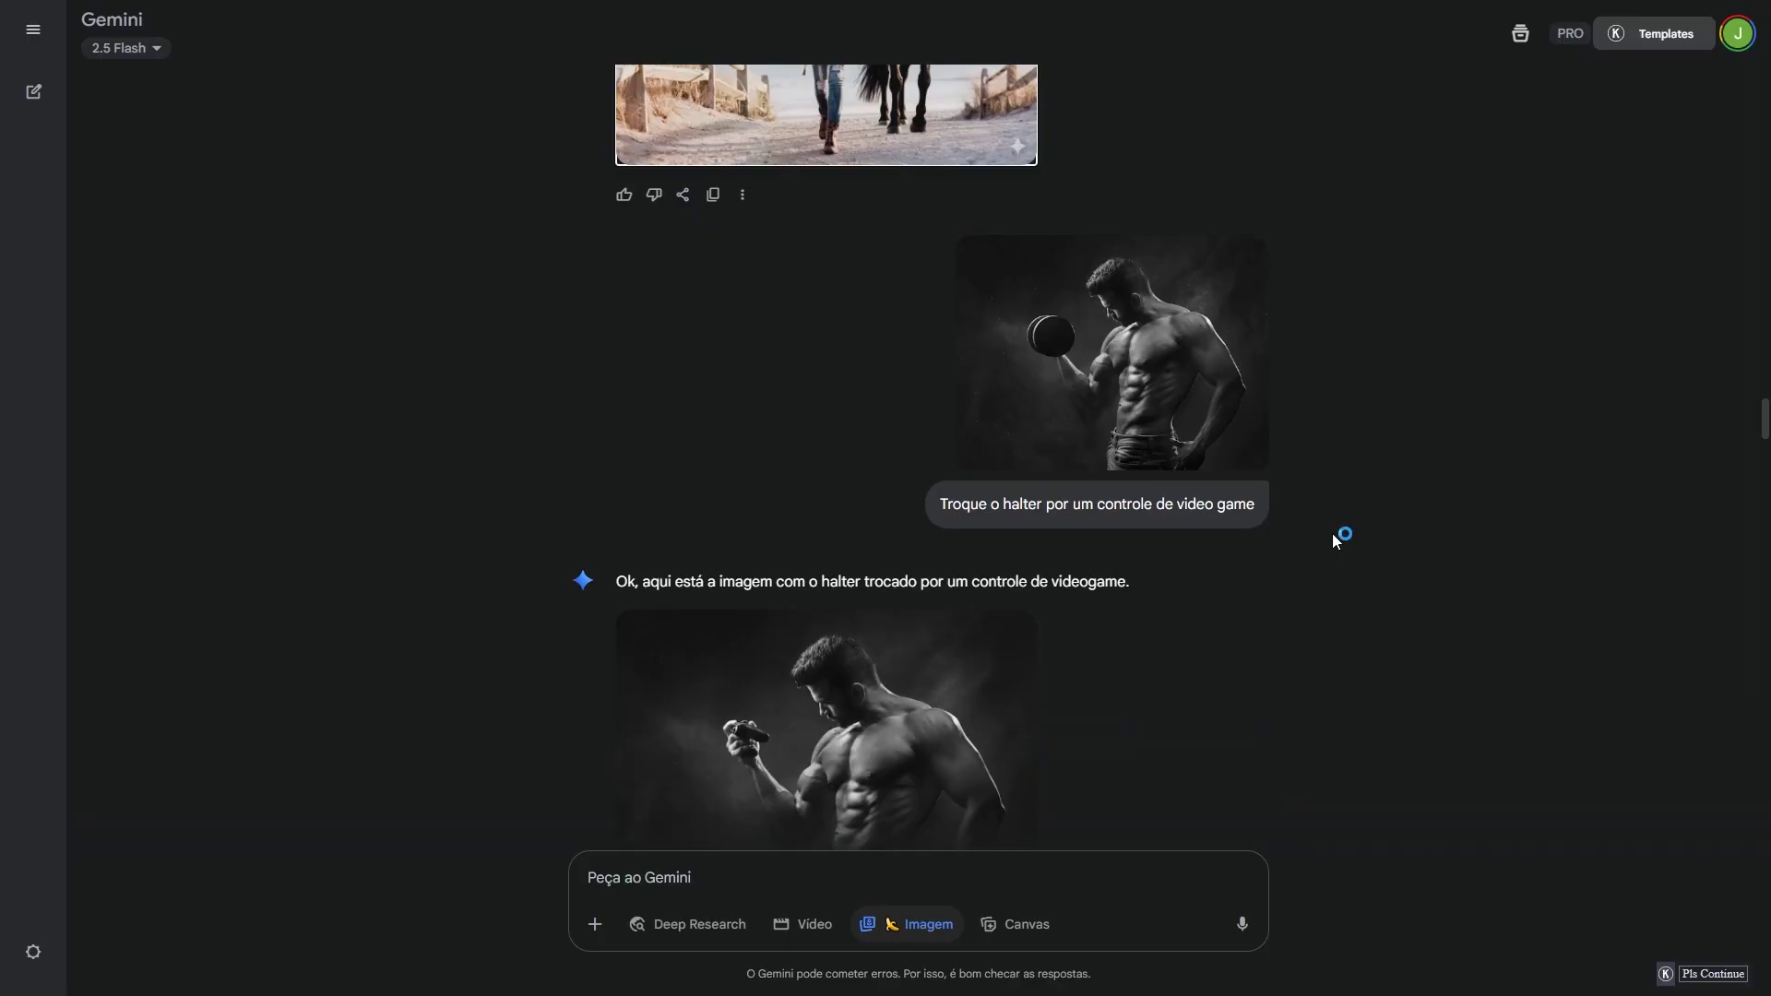
scroll(1336, 540, "down", 1)
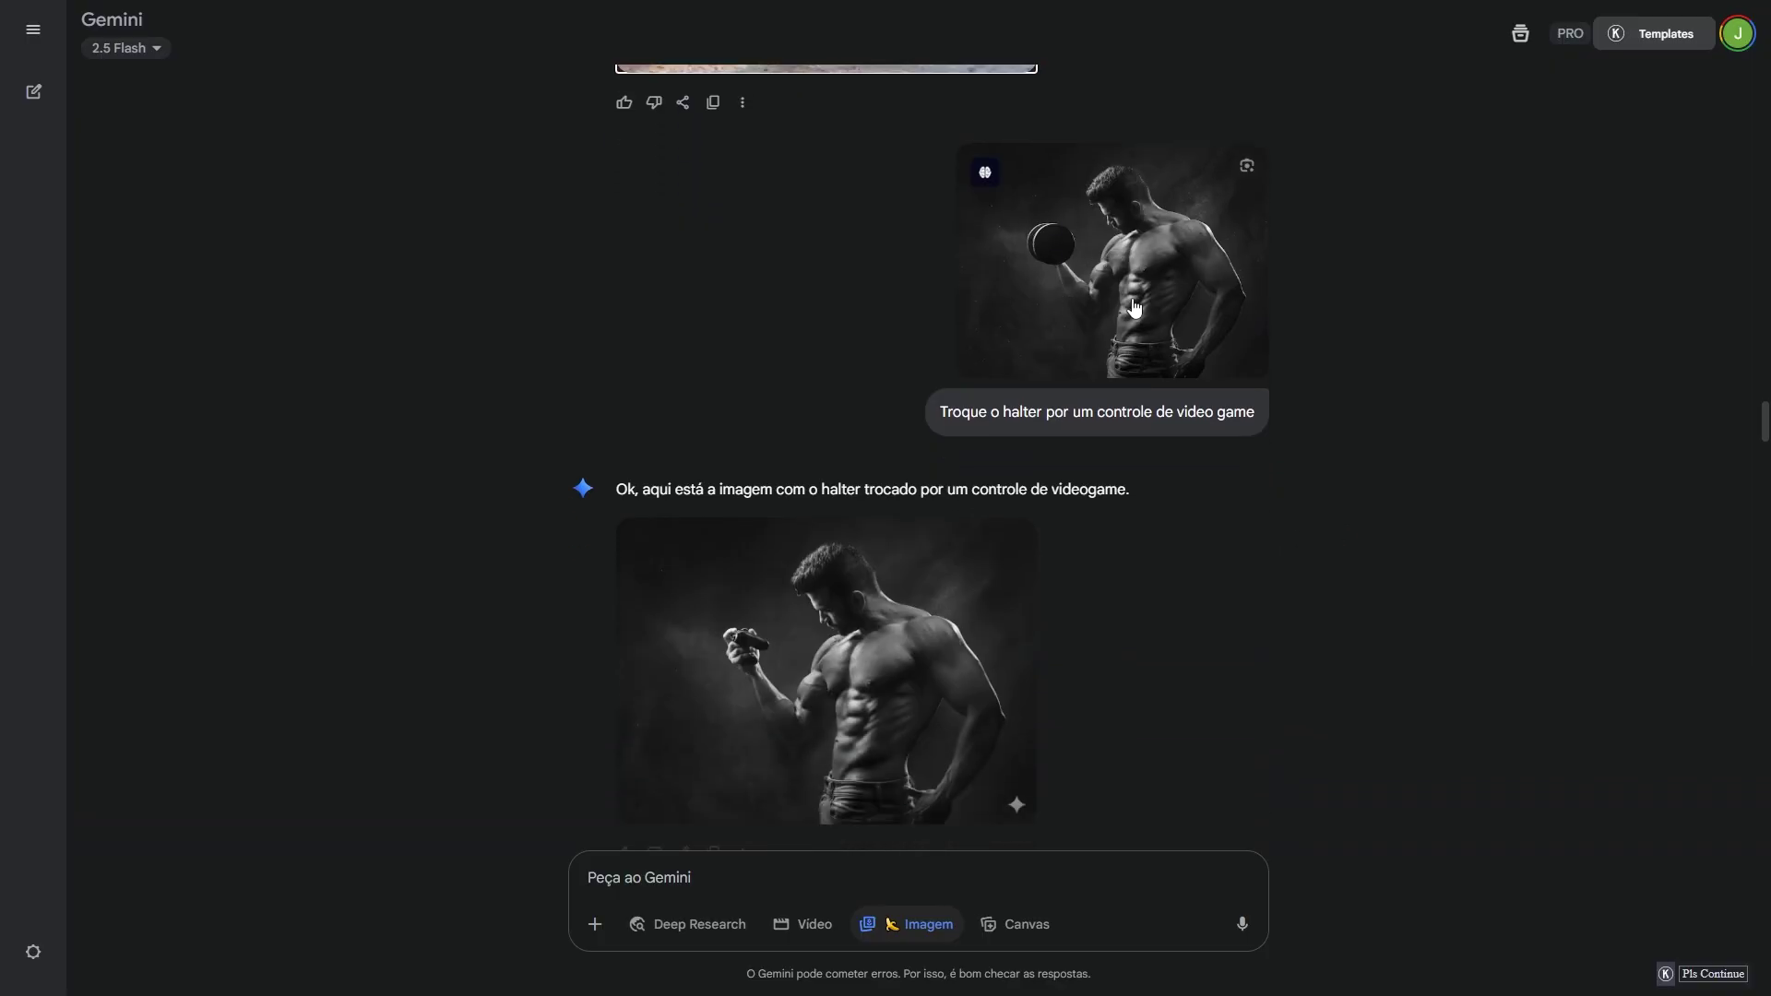
scroll(1038, 727, "down", 1)
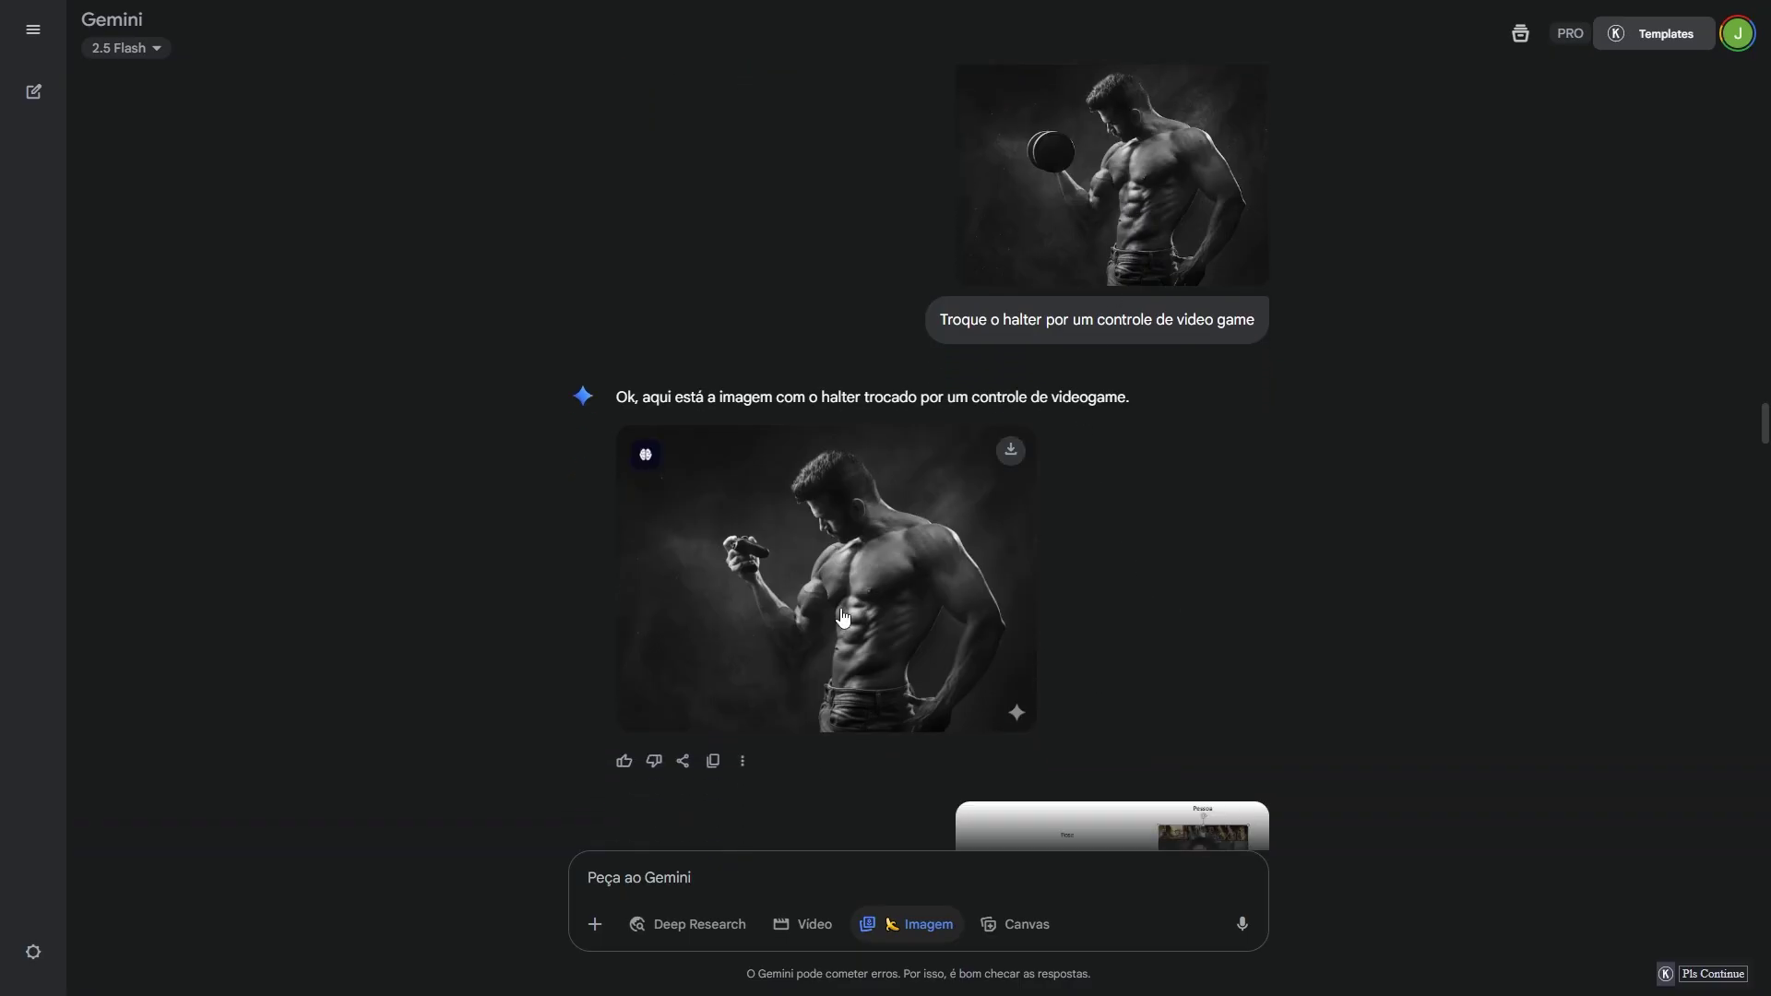
left_click(739, 603)
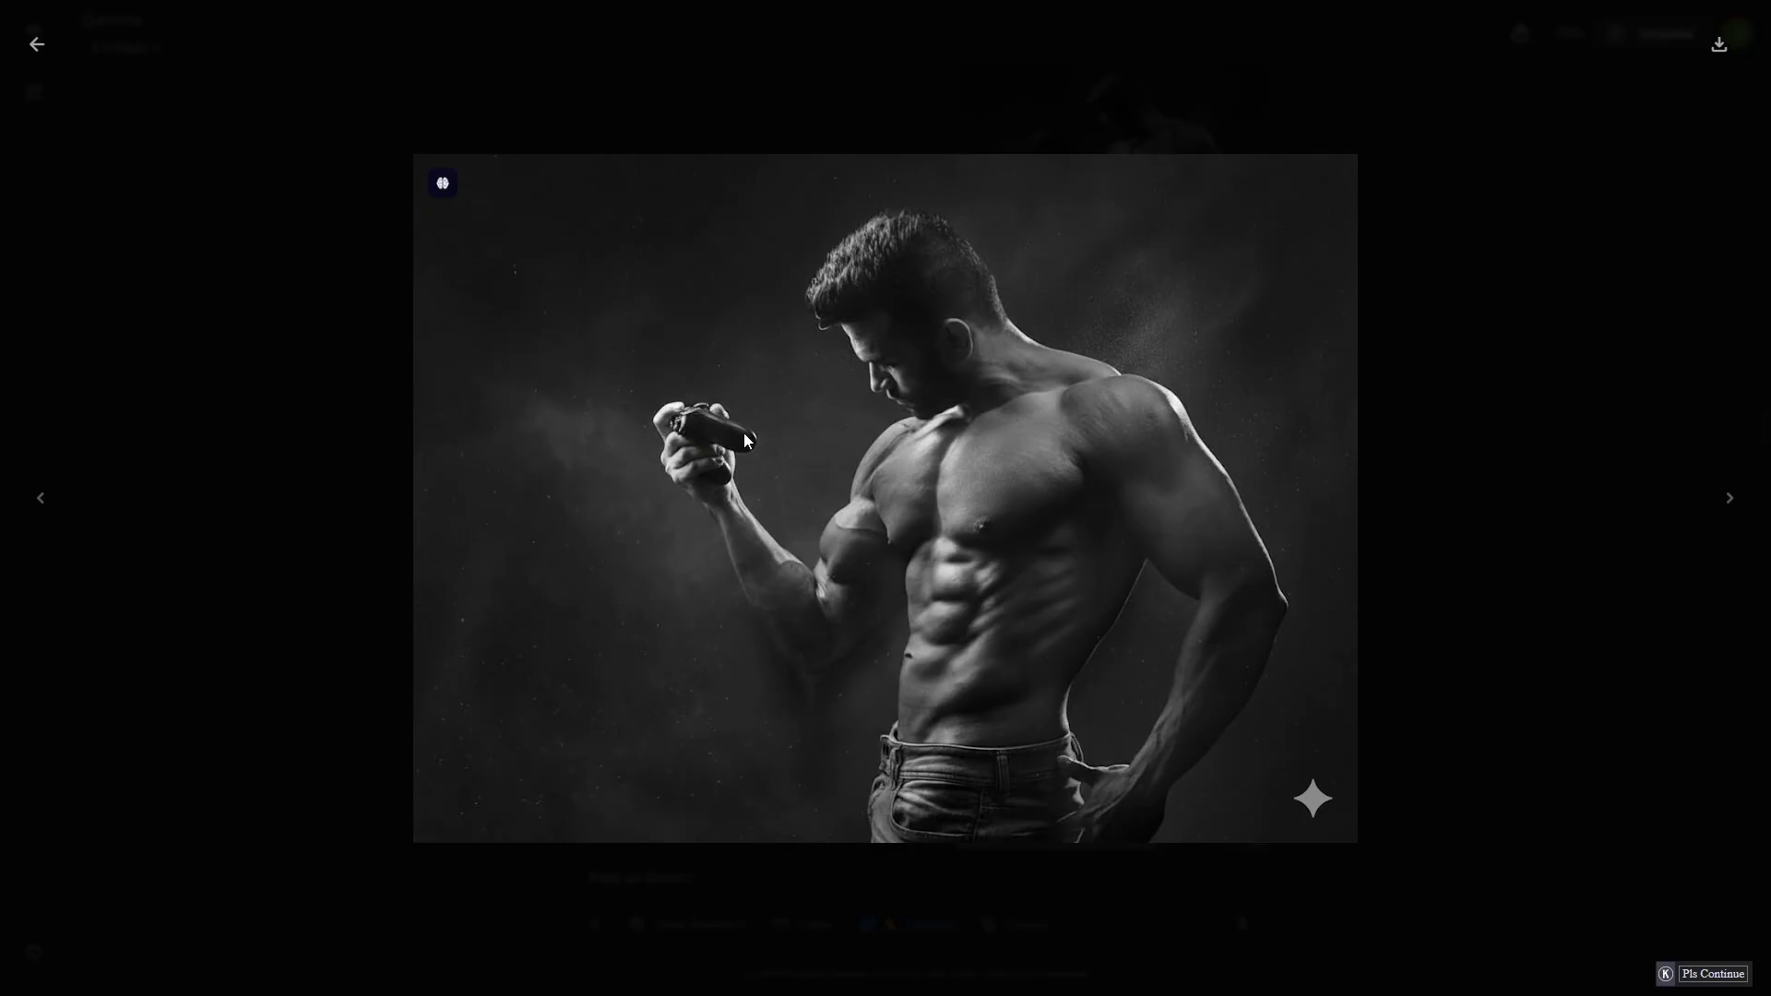
key("Escape")
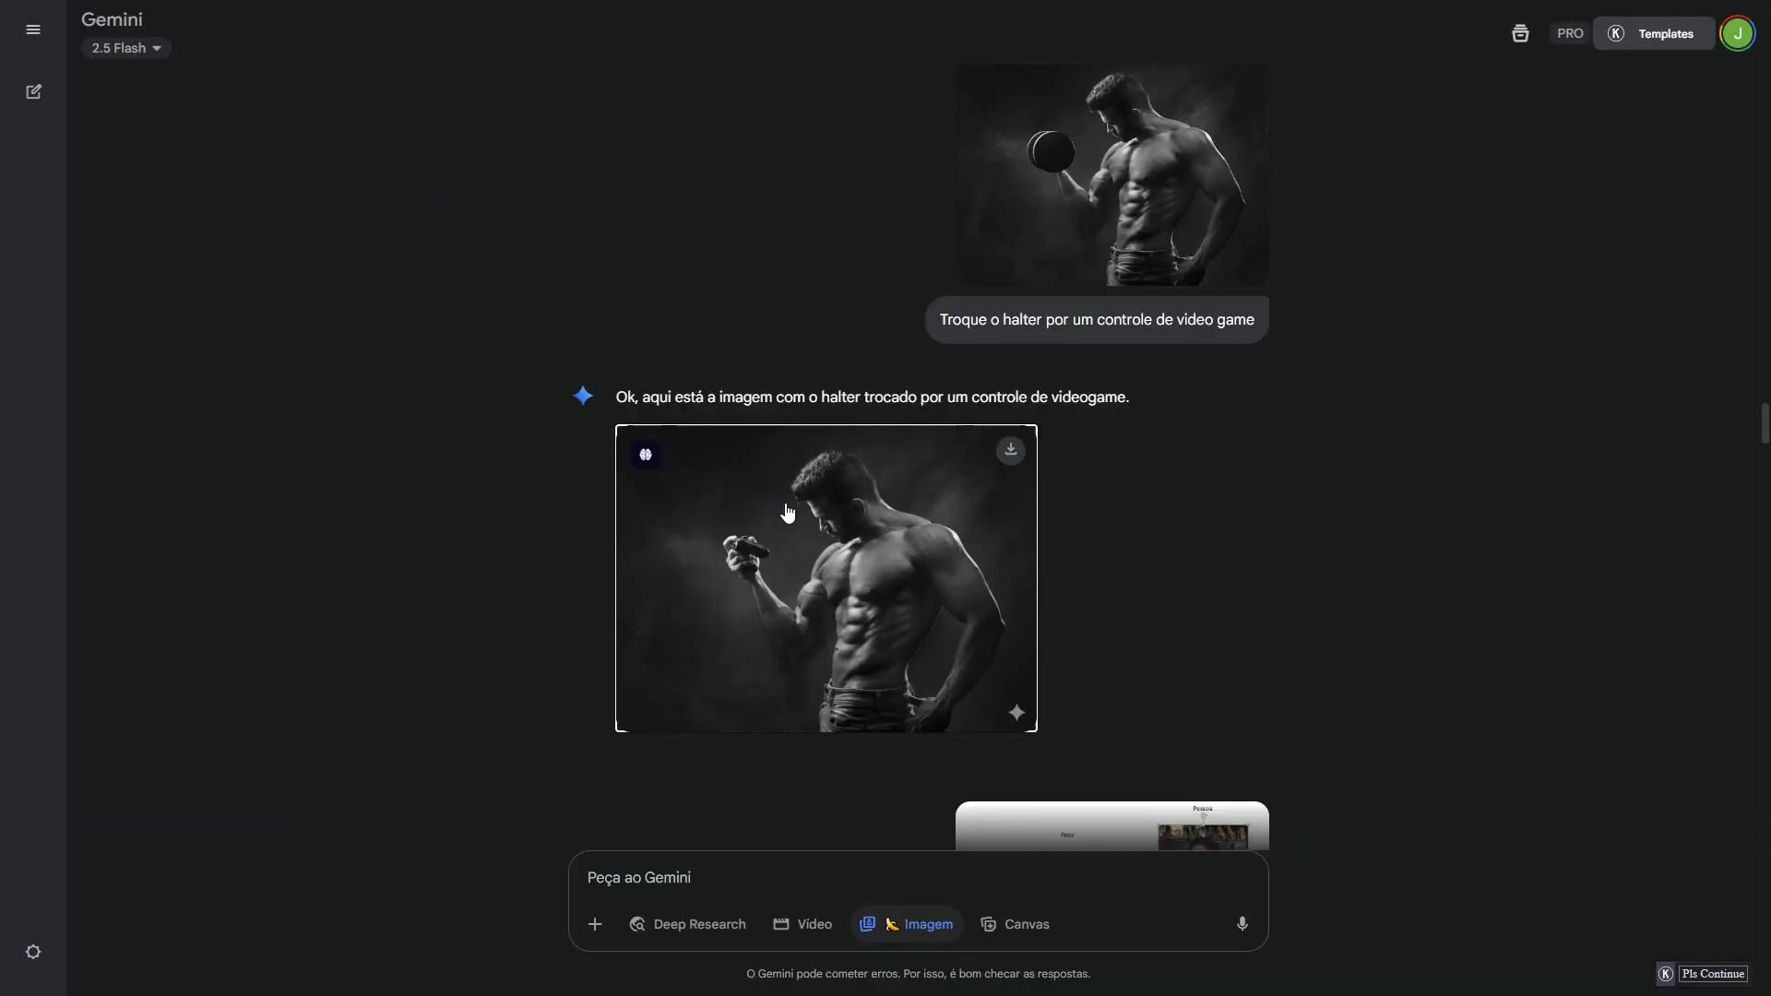
Step: Compare the uploaded two-part "Pose" and "Pessoa" reference with the generated dancer image, viewing each at full size
scroll(978, 604, "down", 3)
scroll(975, 595, "down", 2)
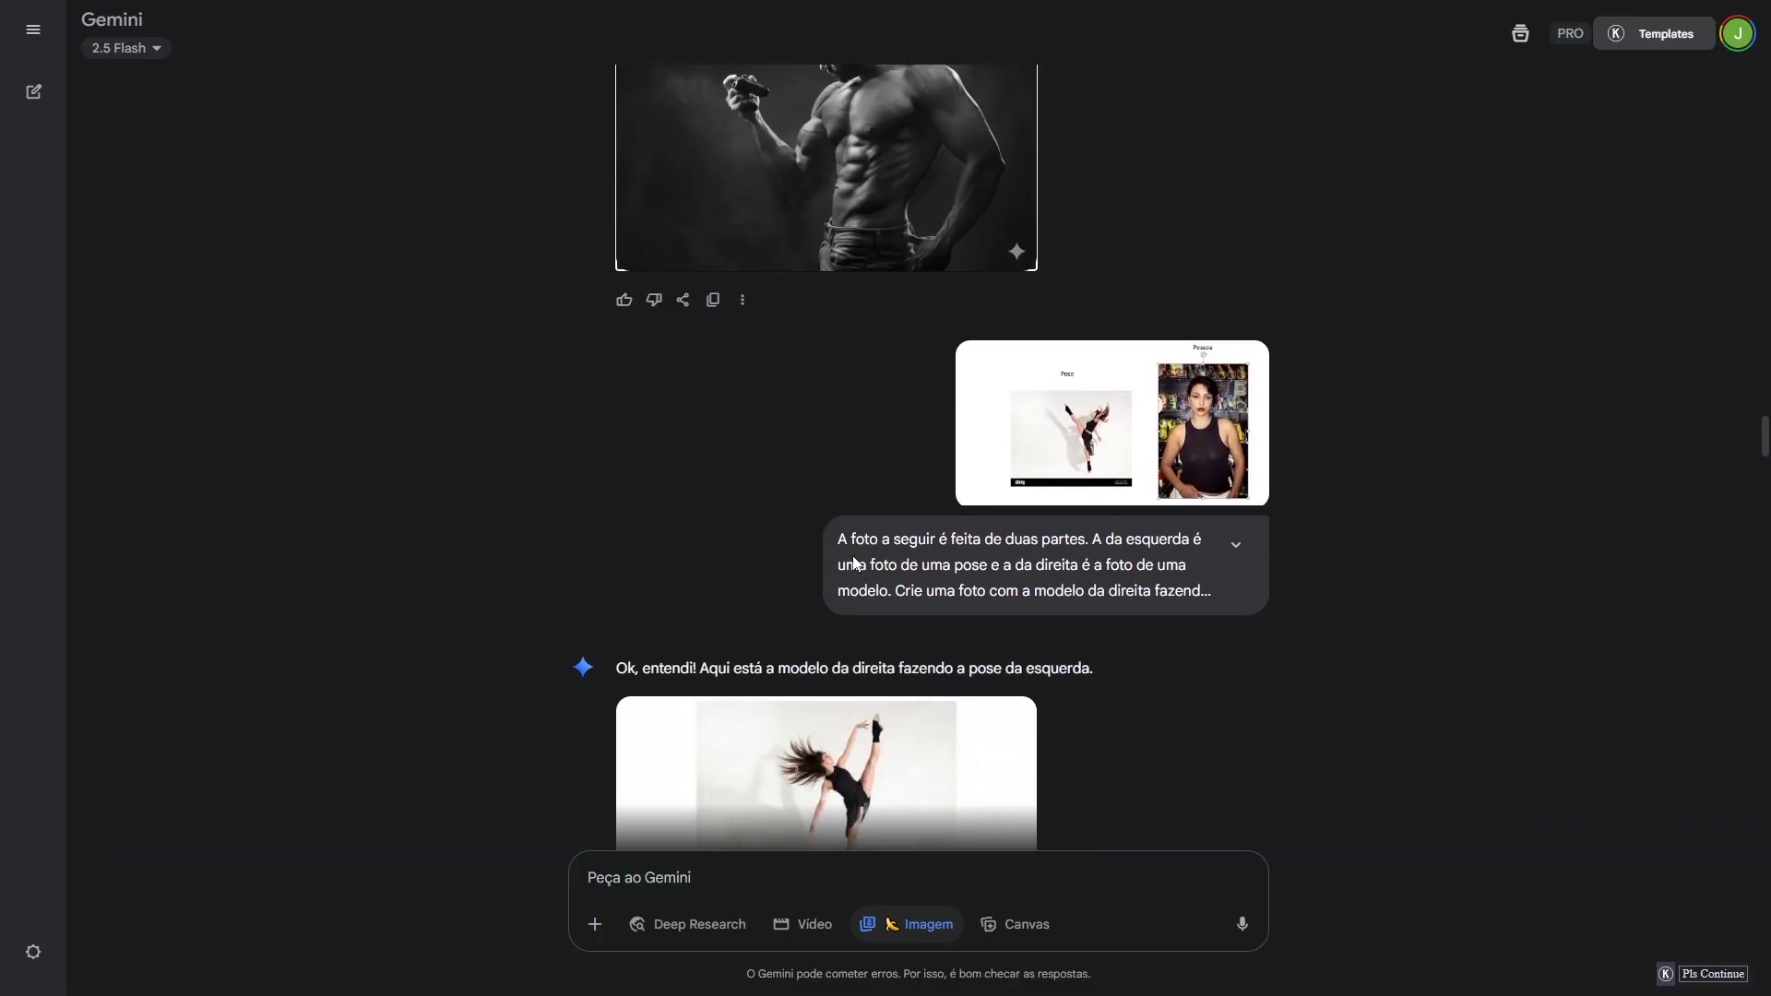
scroll(853, 562, "up", 1)
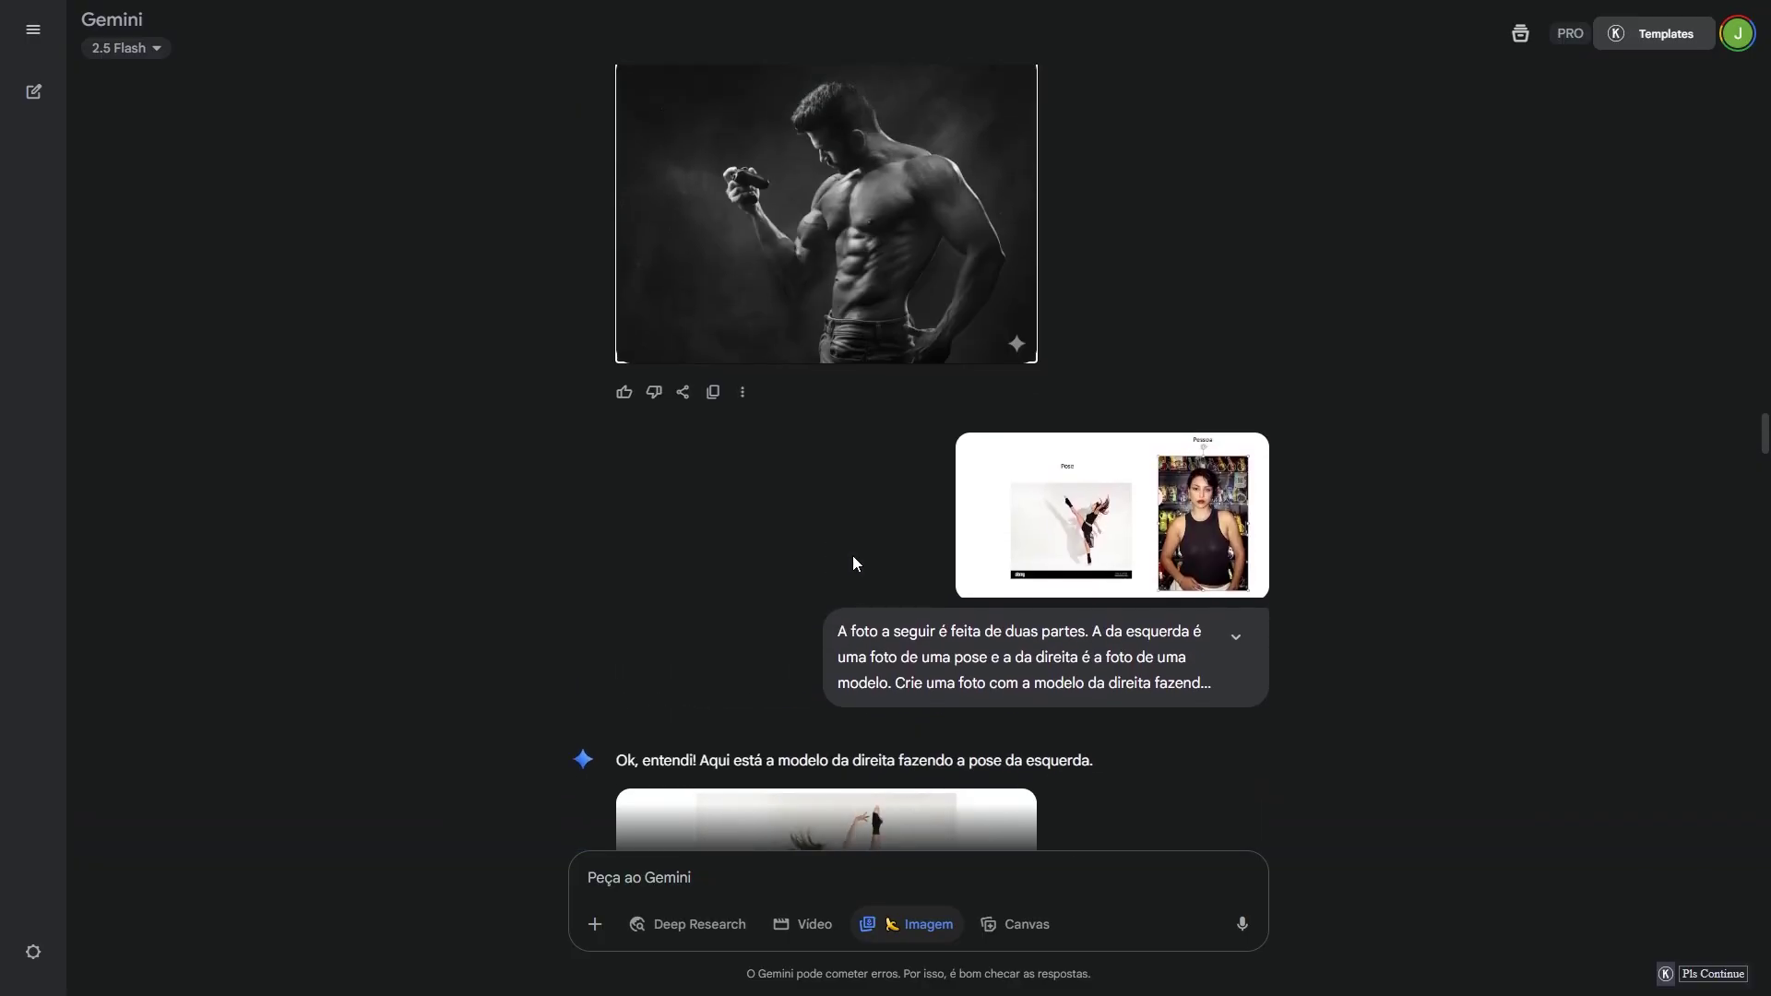
left_click(1084, 546)
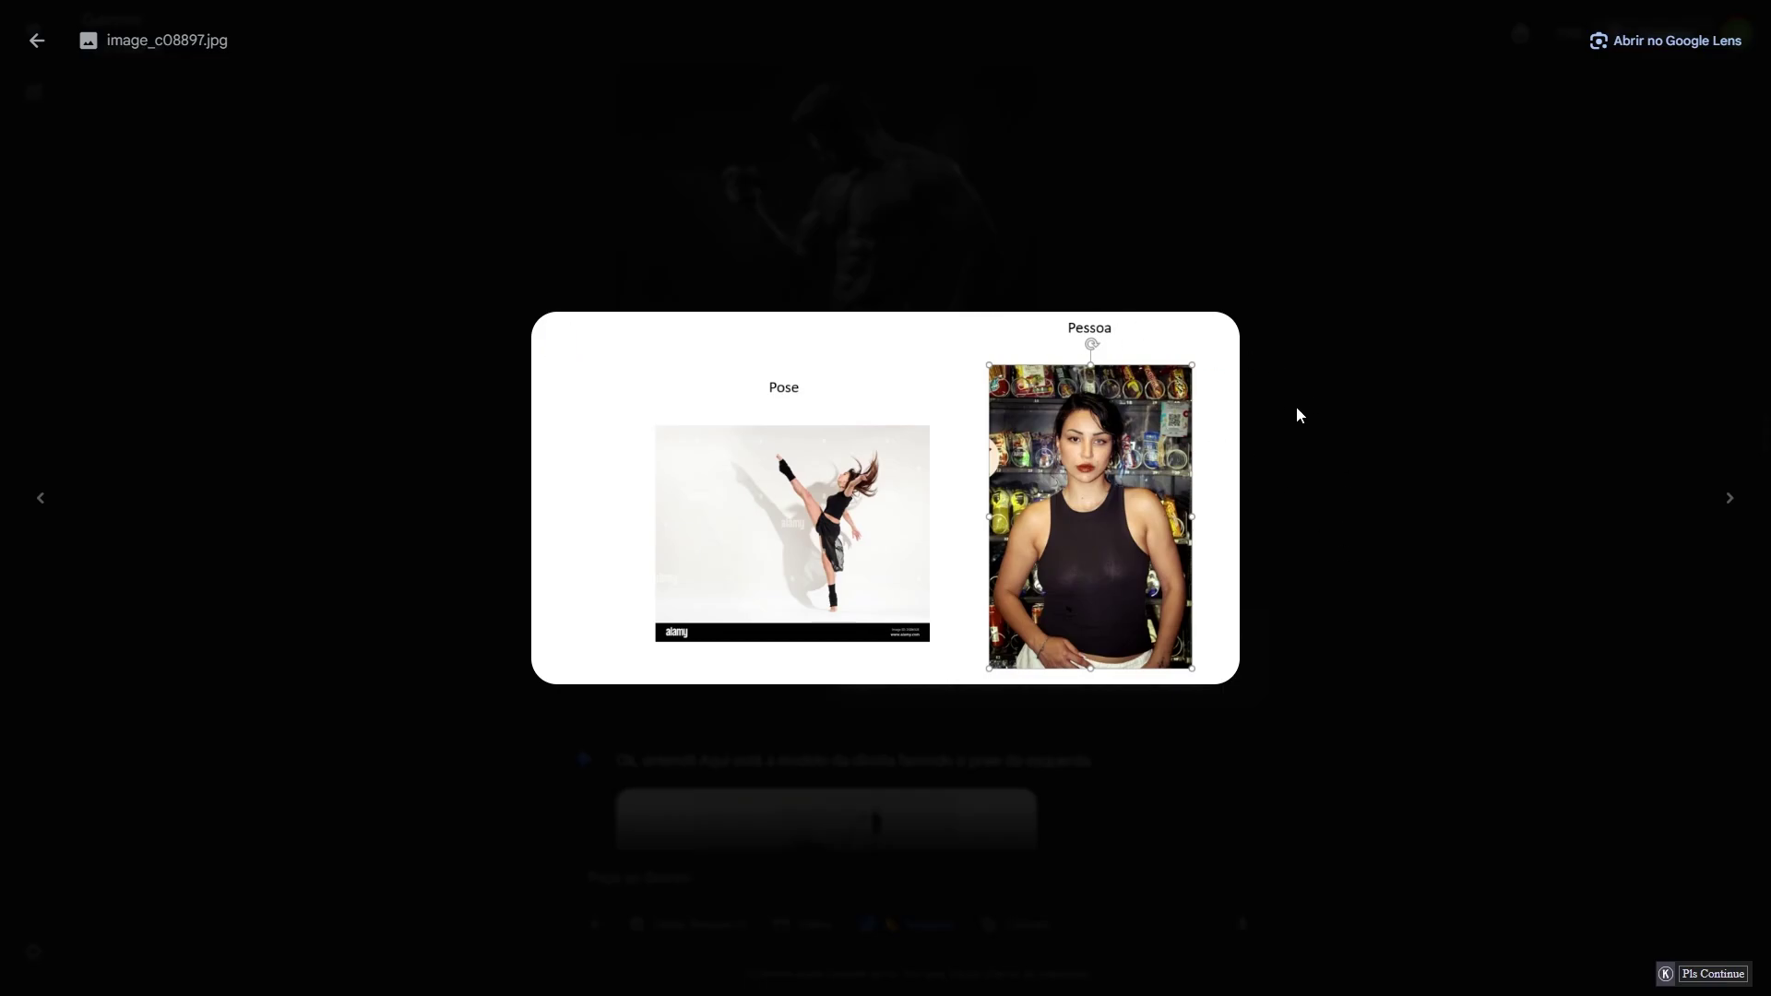
left_click(1496, 432)
scroll(1354, 557, "down", 2)
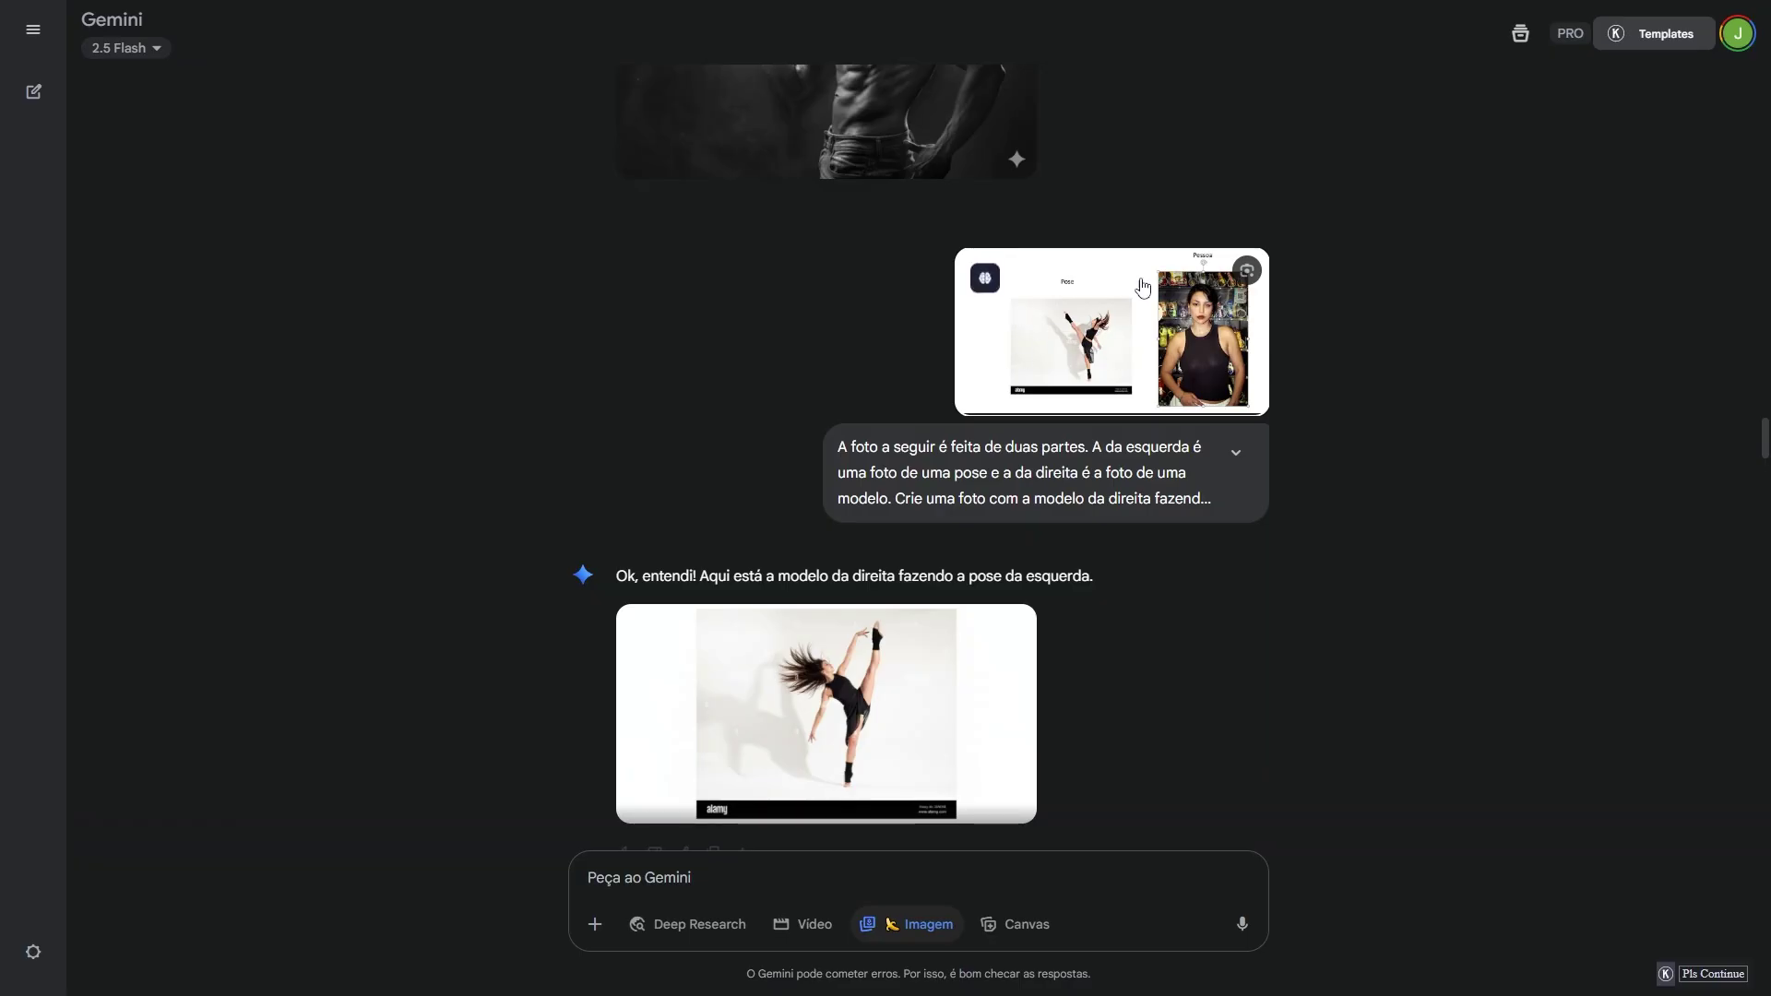
scroll(932, 410, "down", 2)
left_click(960, 428)
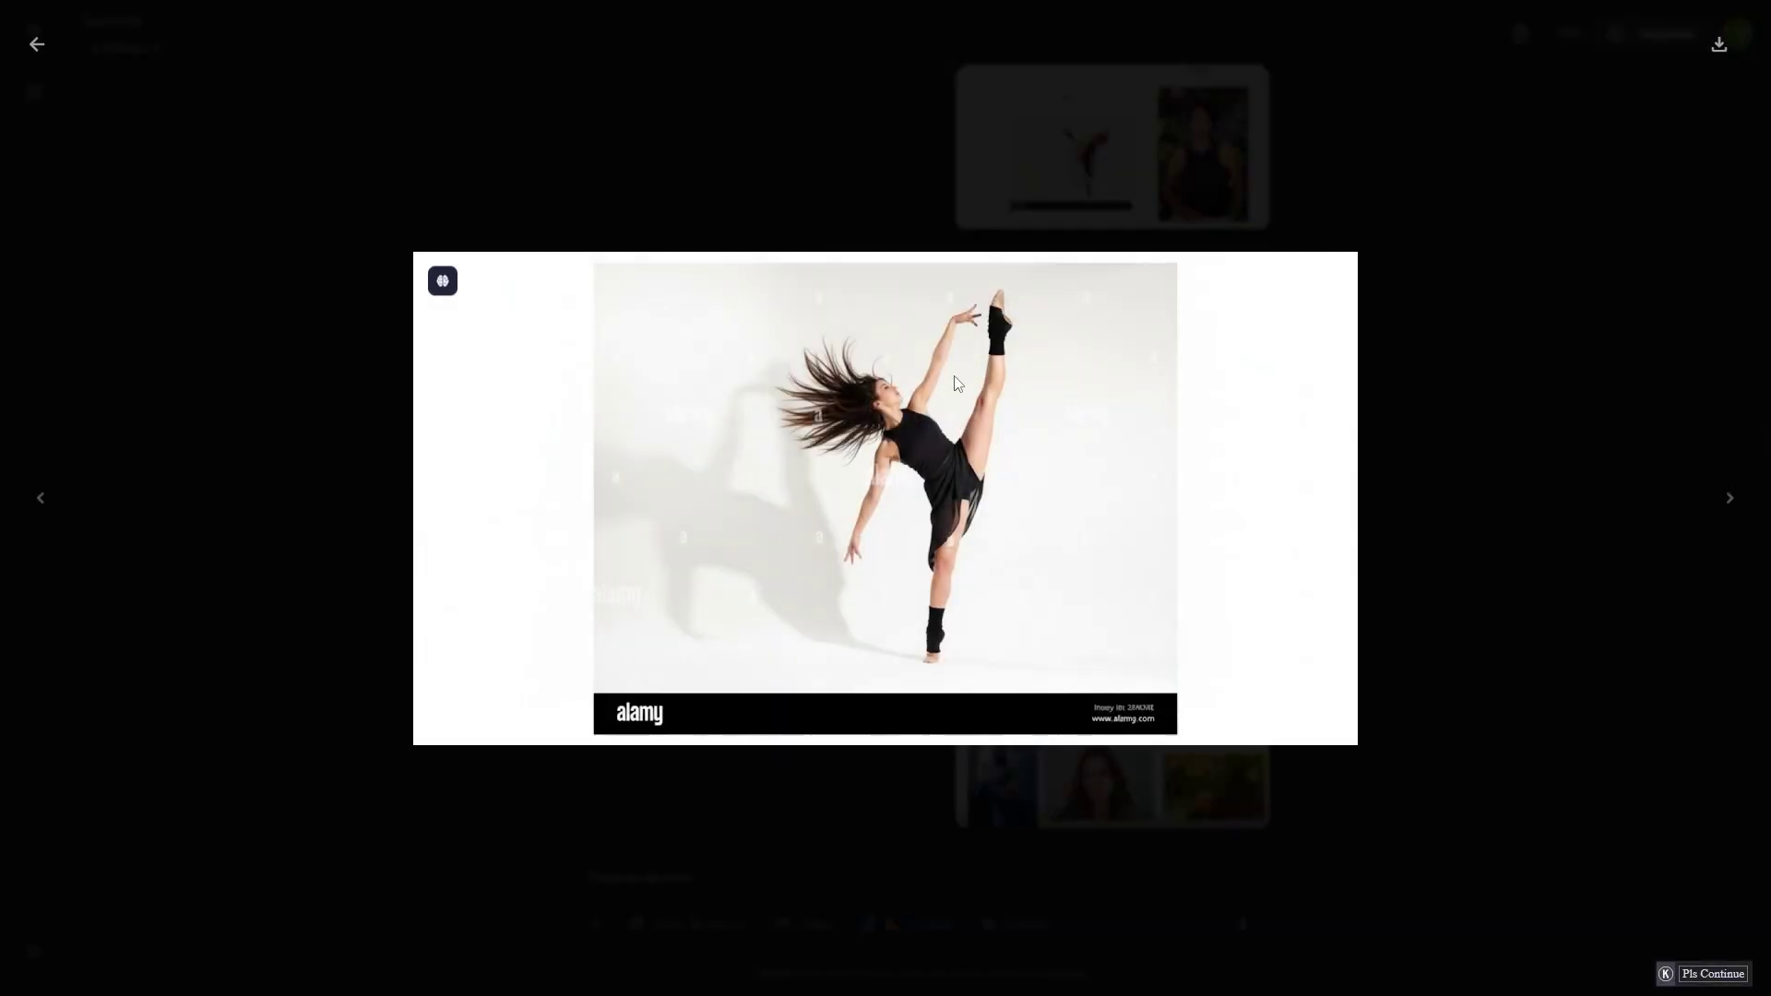
key("Escape")
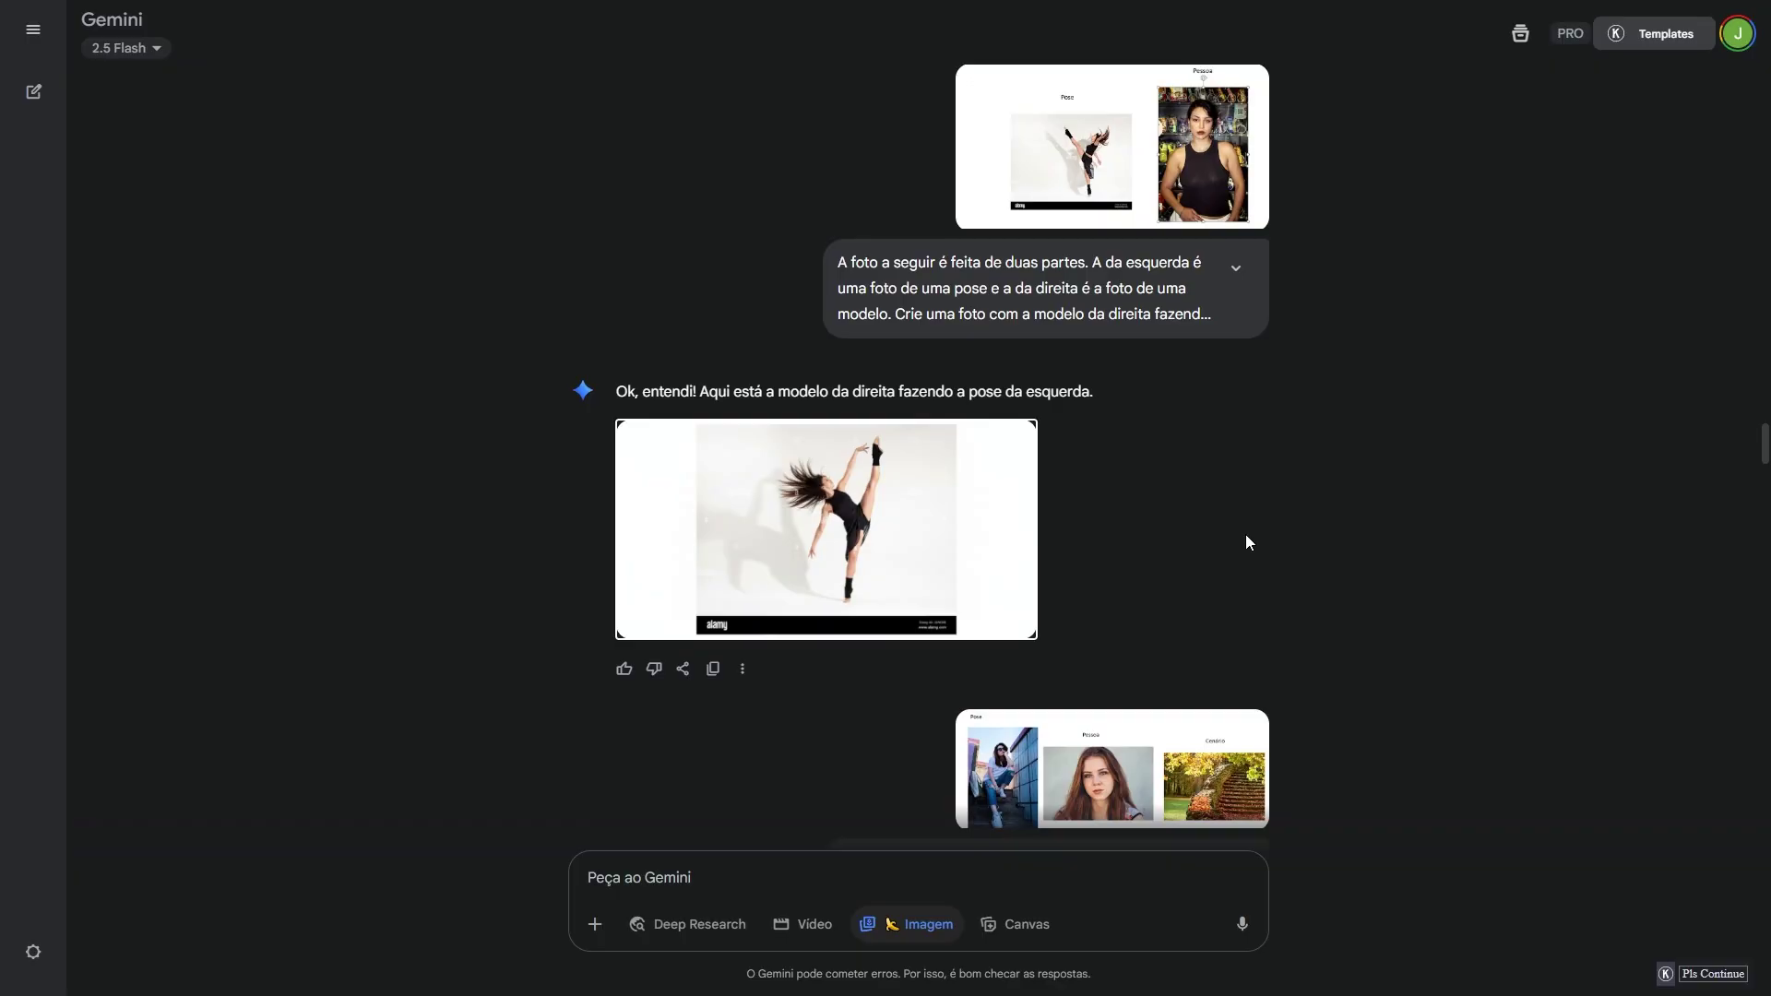
Step: Compare the three-part pose, person and scenery reference with the generated image of the woman on the autumn steps, each at full size
scroll(1254, 521, "down", 3)
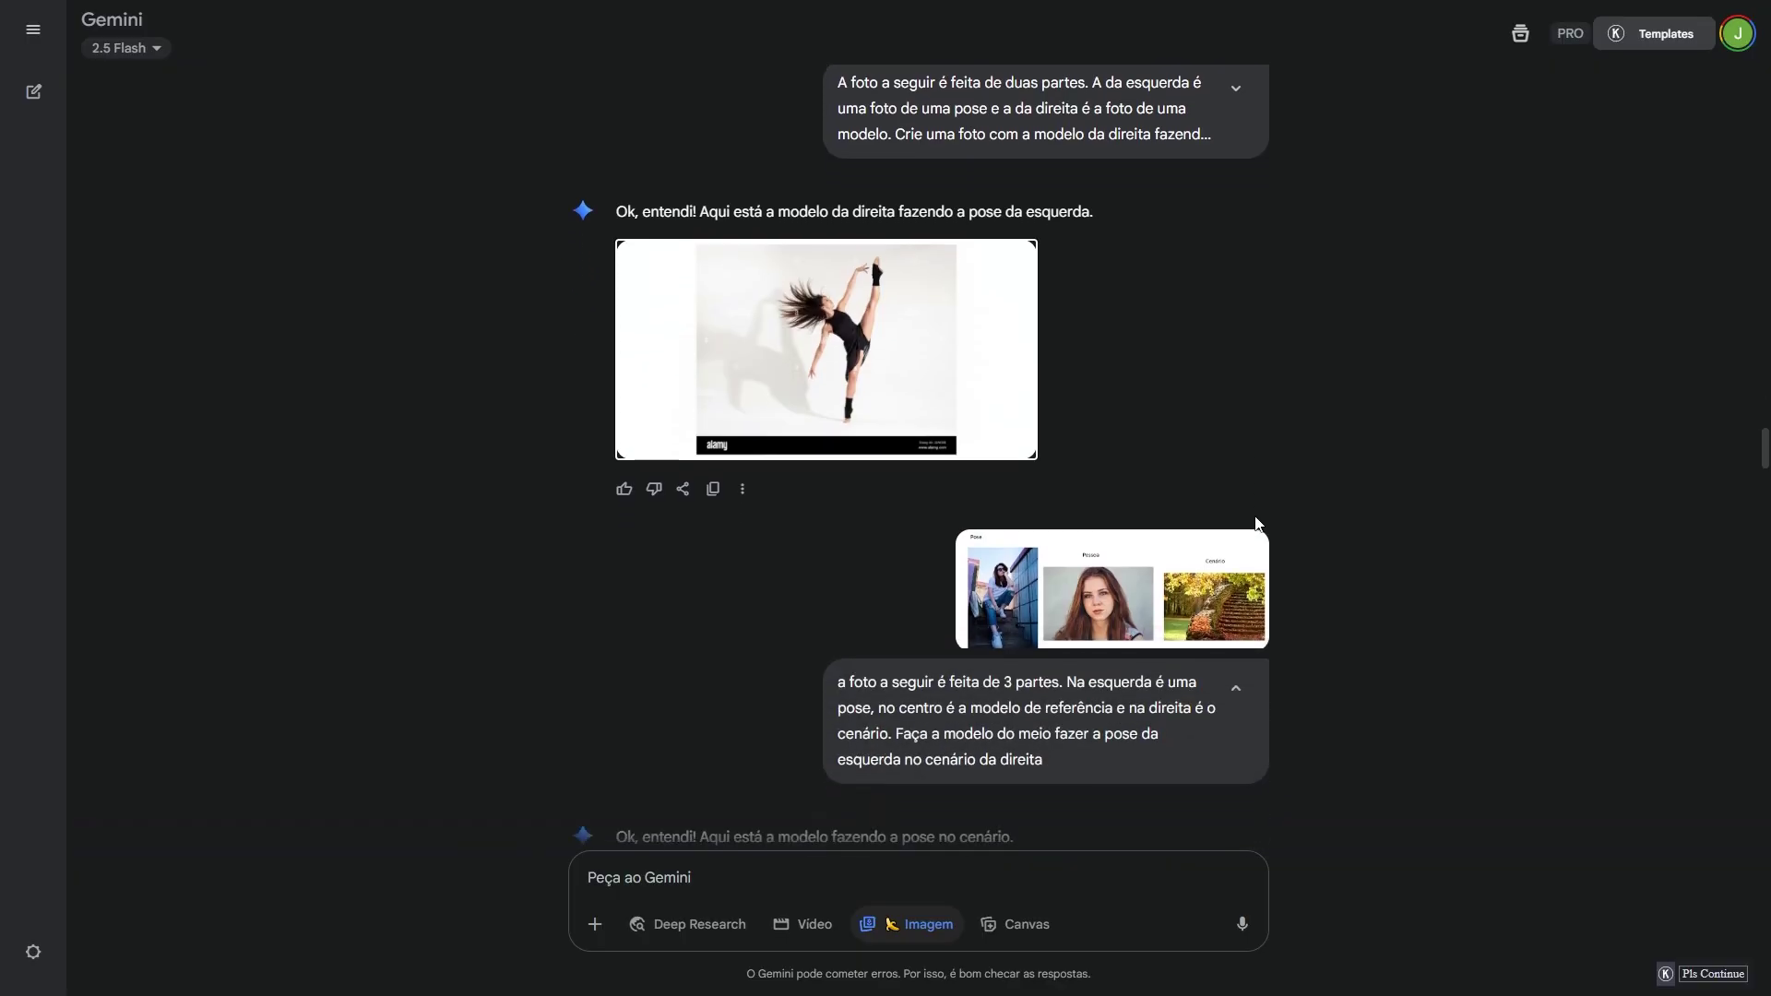
left_click(1092, 491)
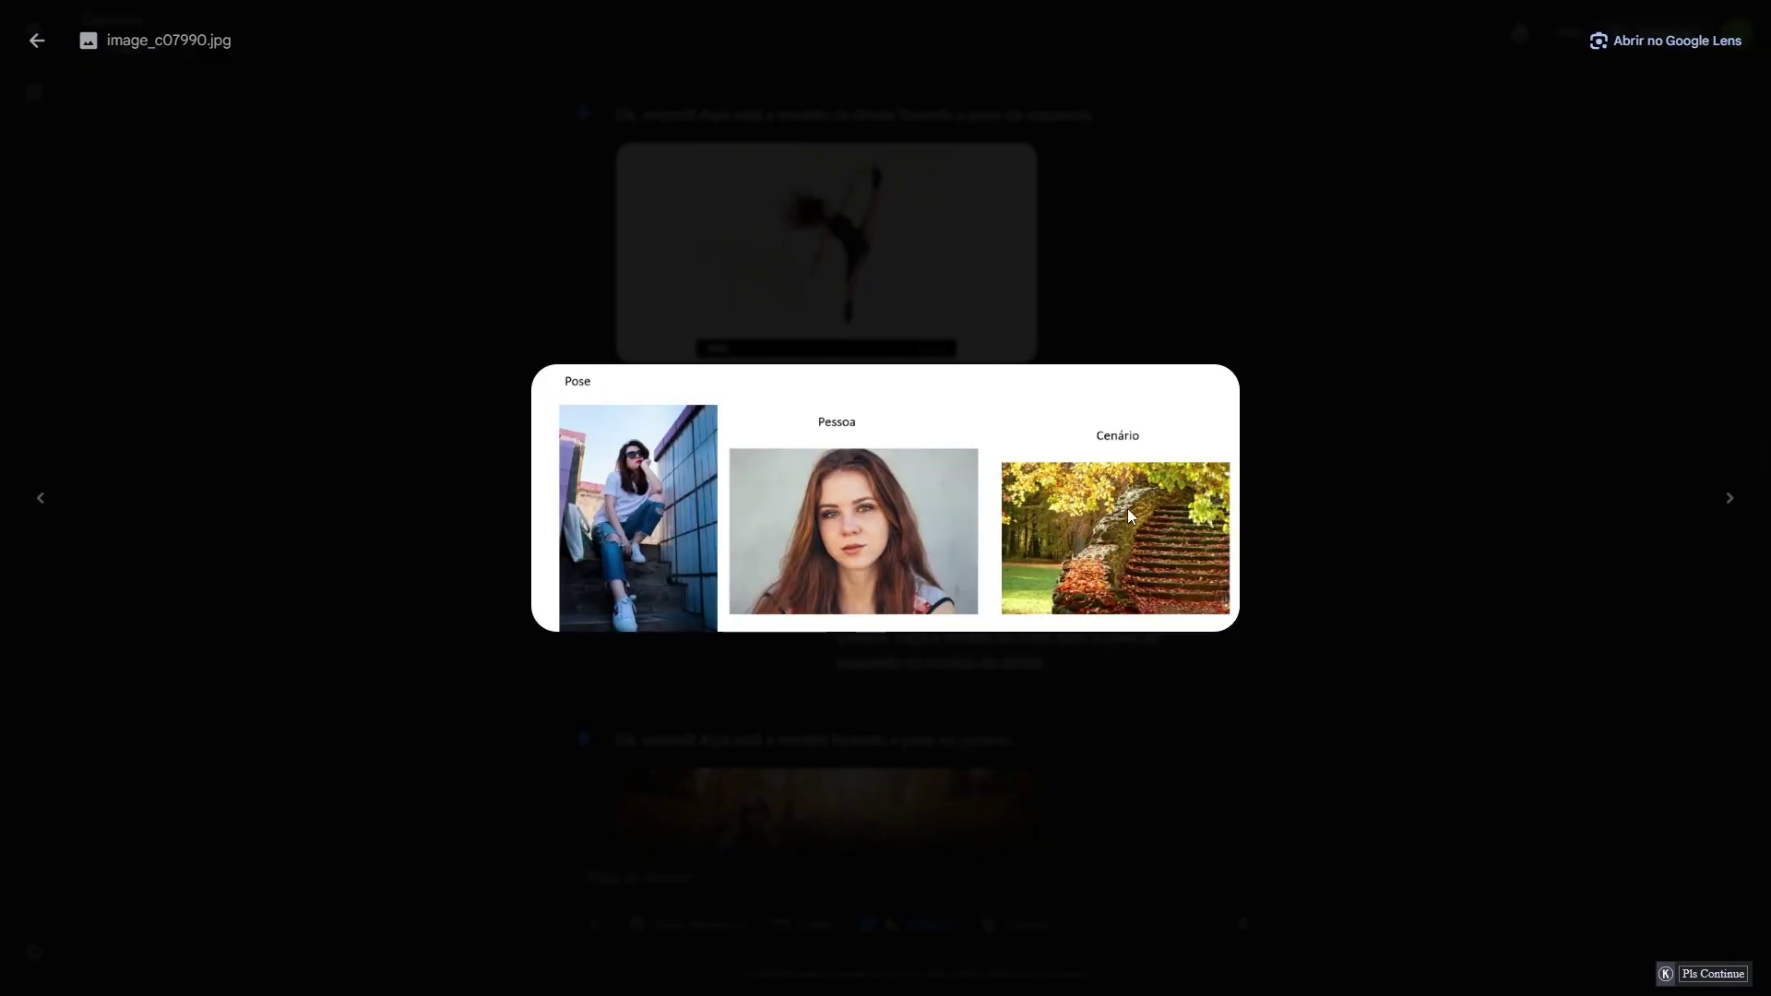
left_click(1452, 540)
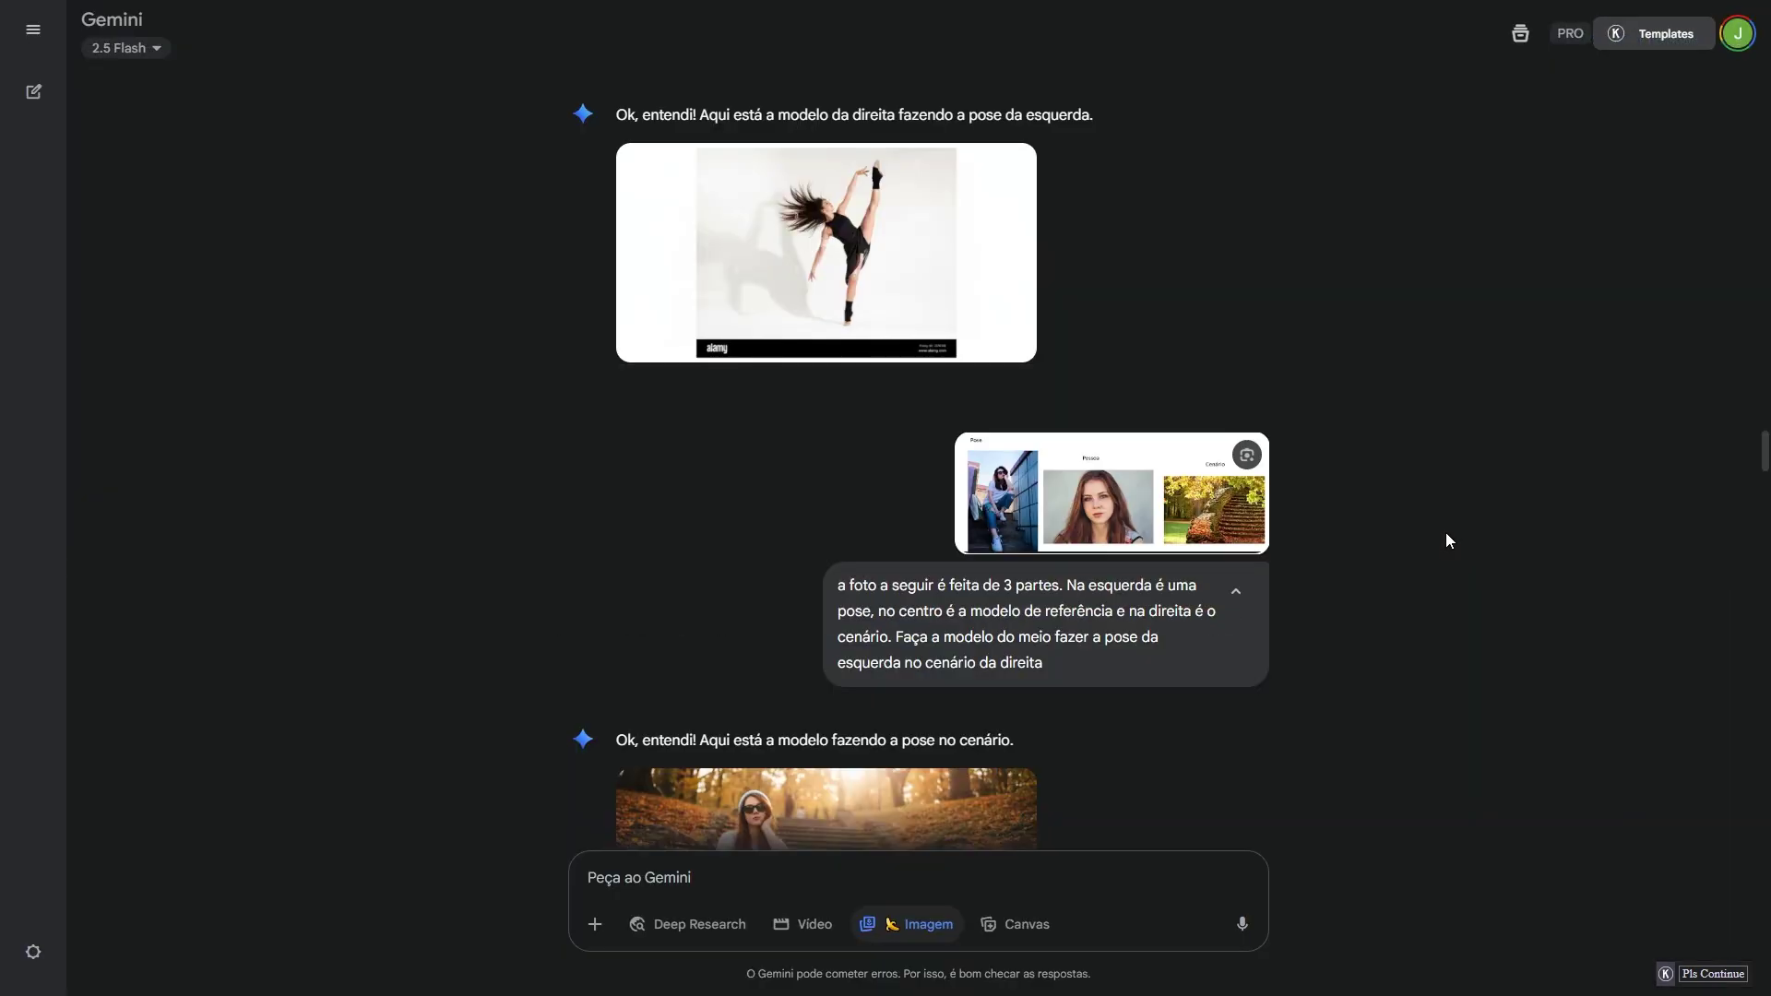
scroll(1420, 526, "down", 1)
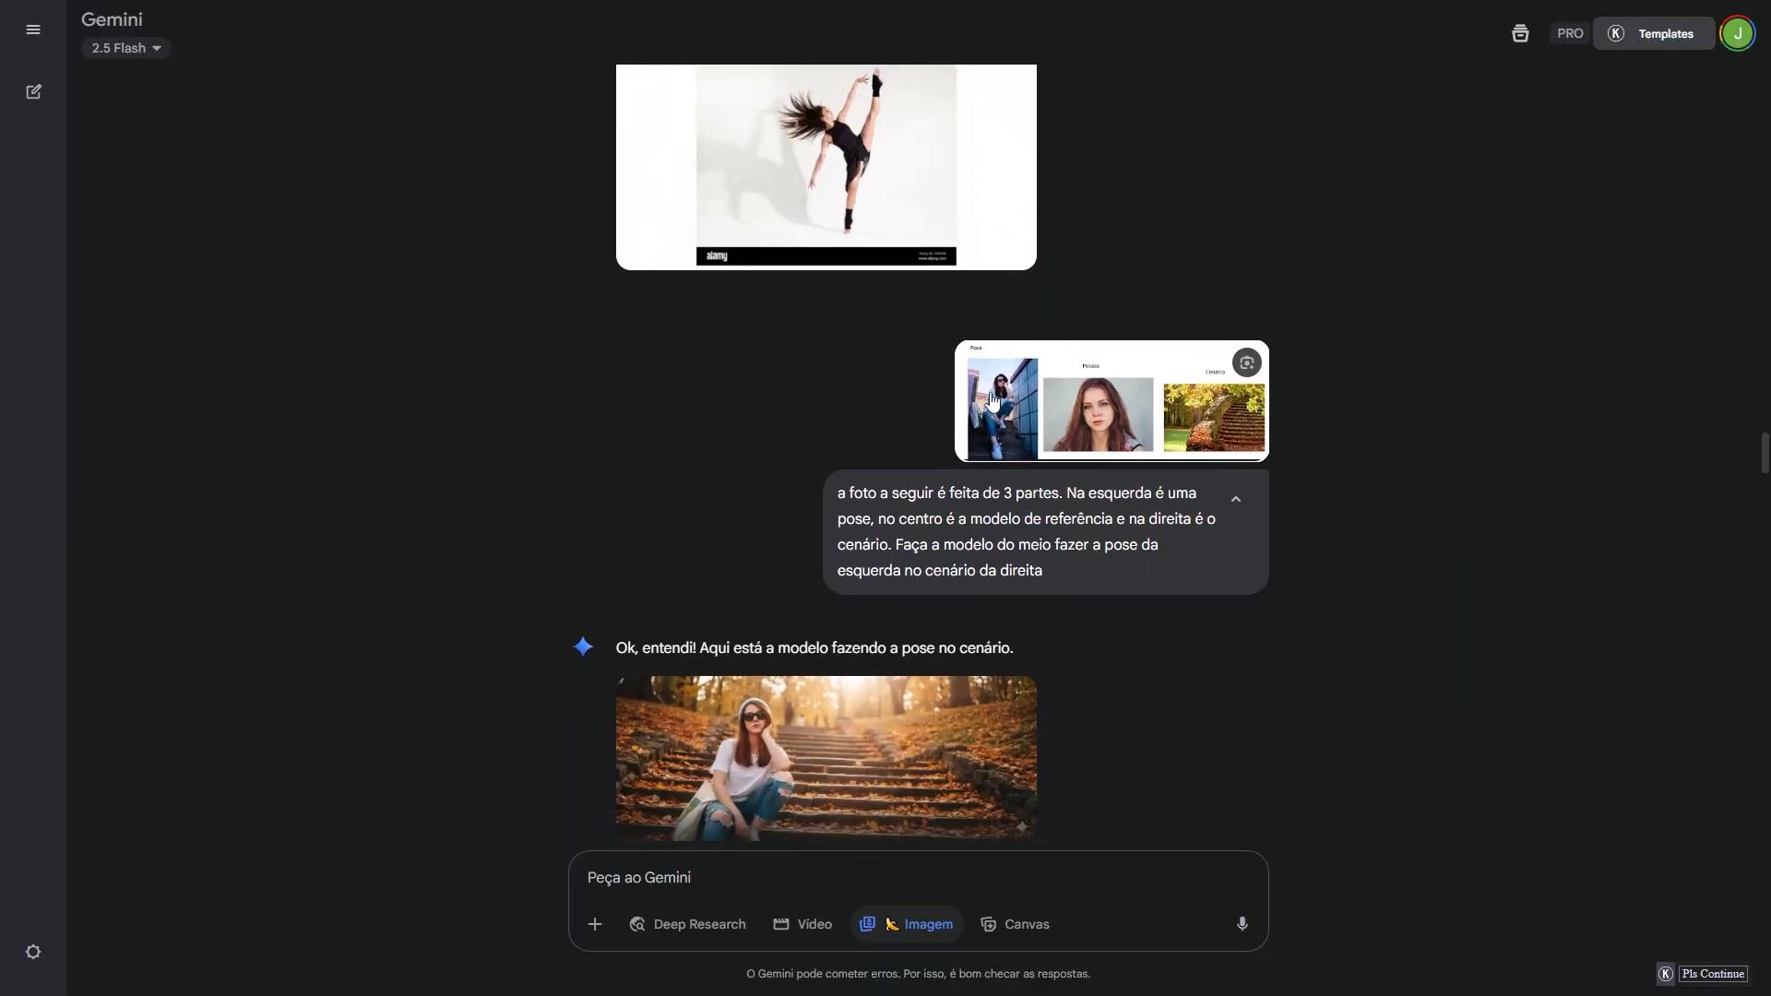
scroll(1216, 414, "down", 4)
left_click(903, 434)
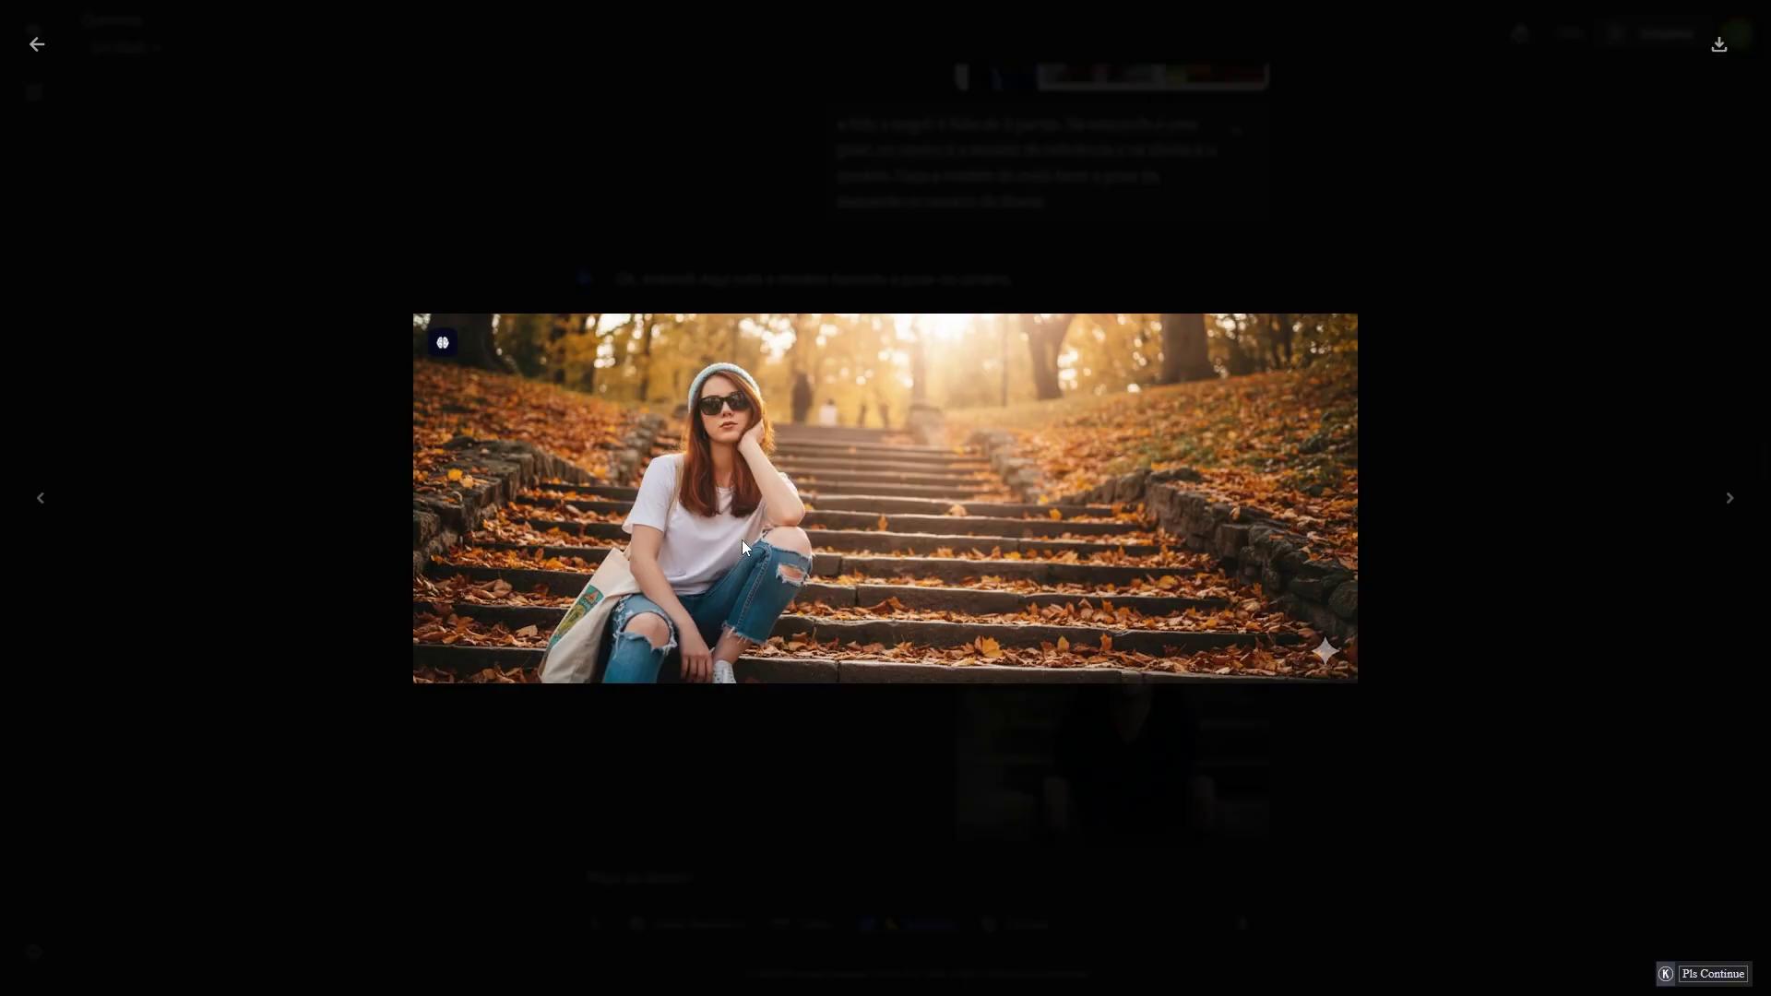
key("Escape")
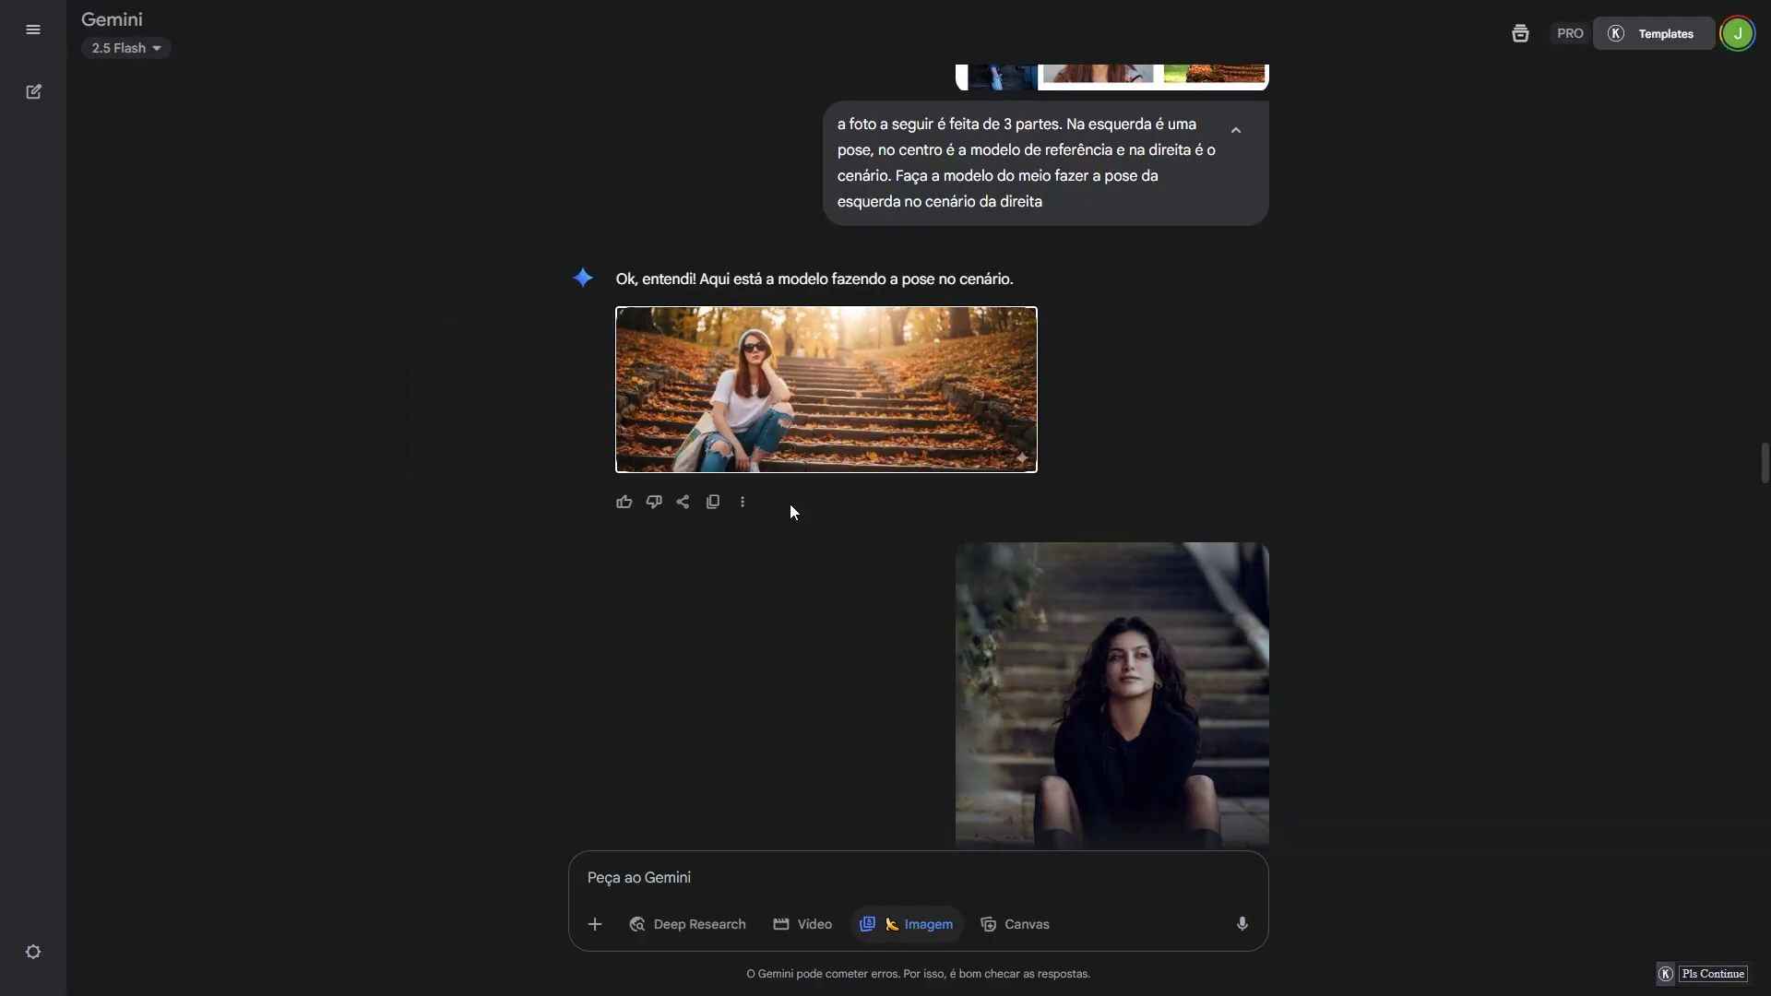
Step: Read the prompt "troque o cenário para a escada de uma igreja medieval" and examine the church-stairs result in the conversation
scroll(793, 498, "down", 4)
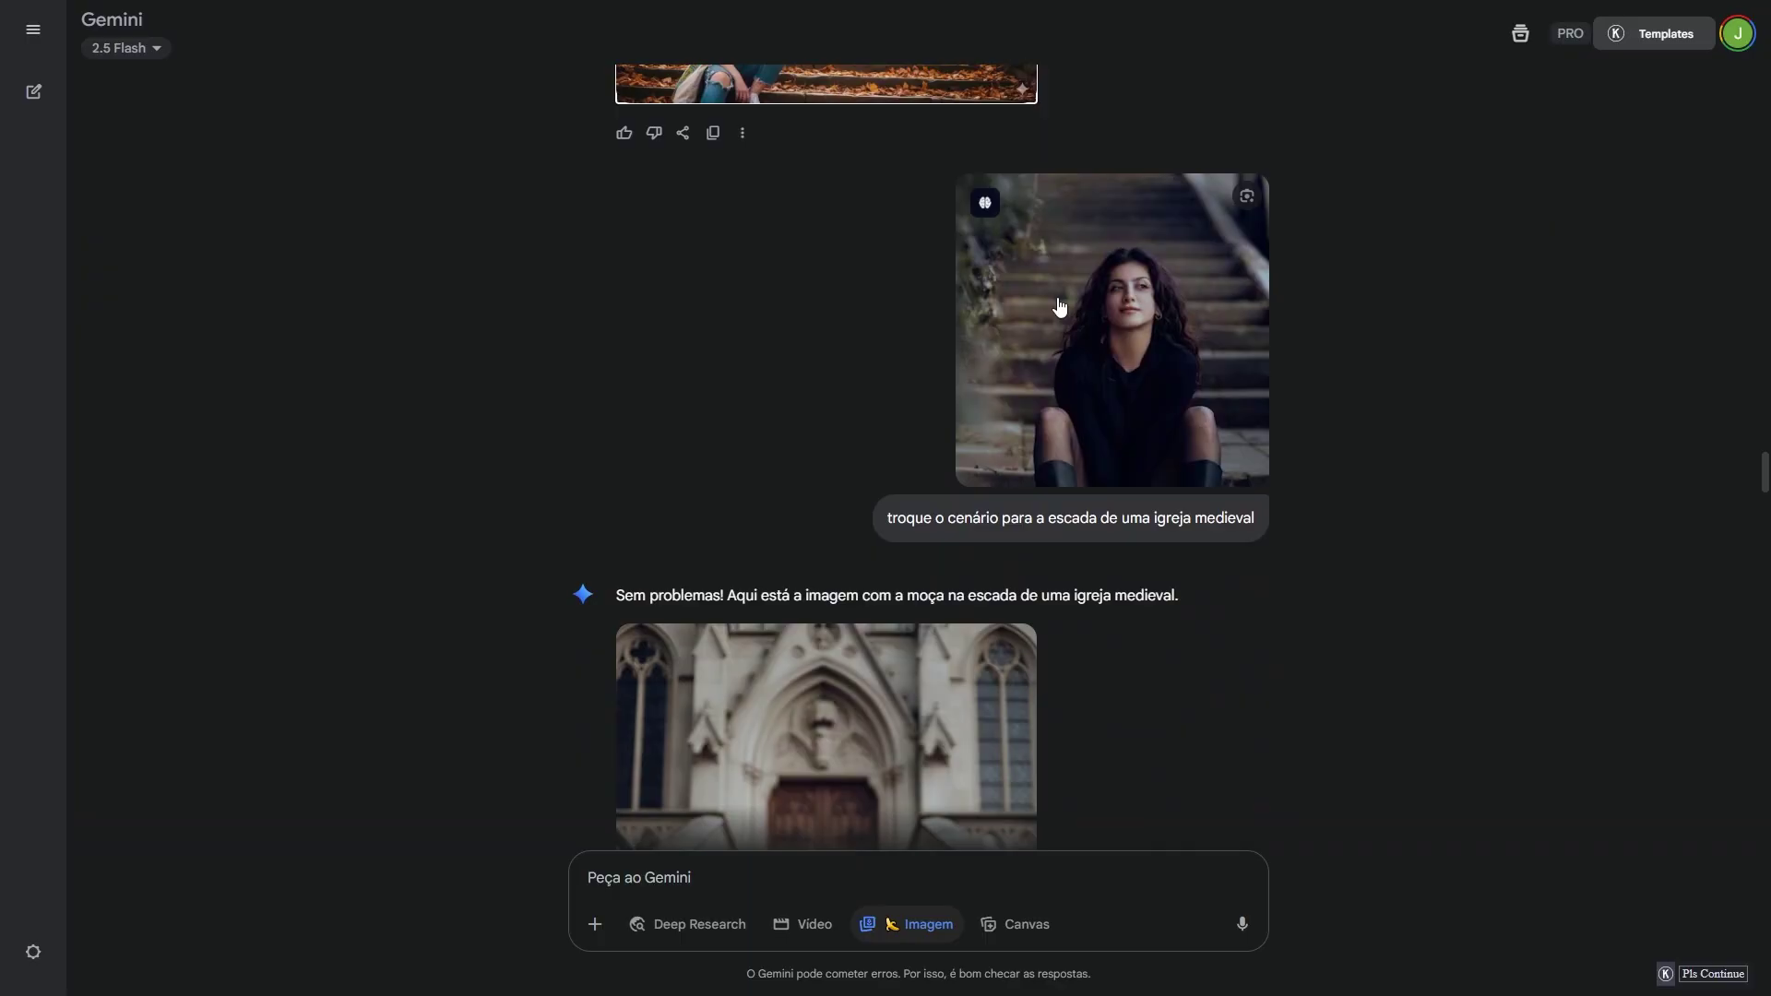
scroll(1326, 601, "up", 1)
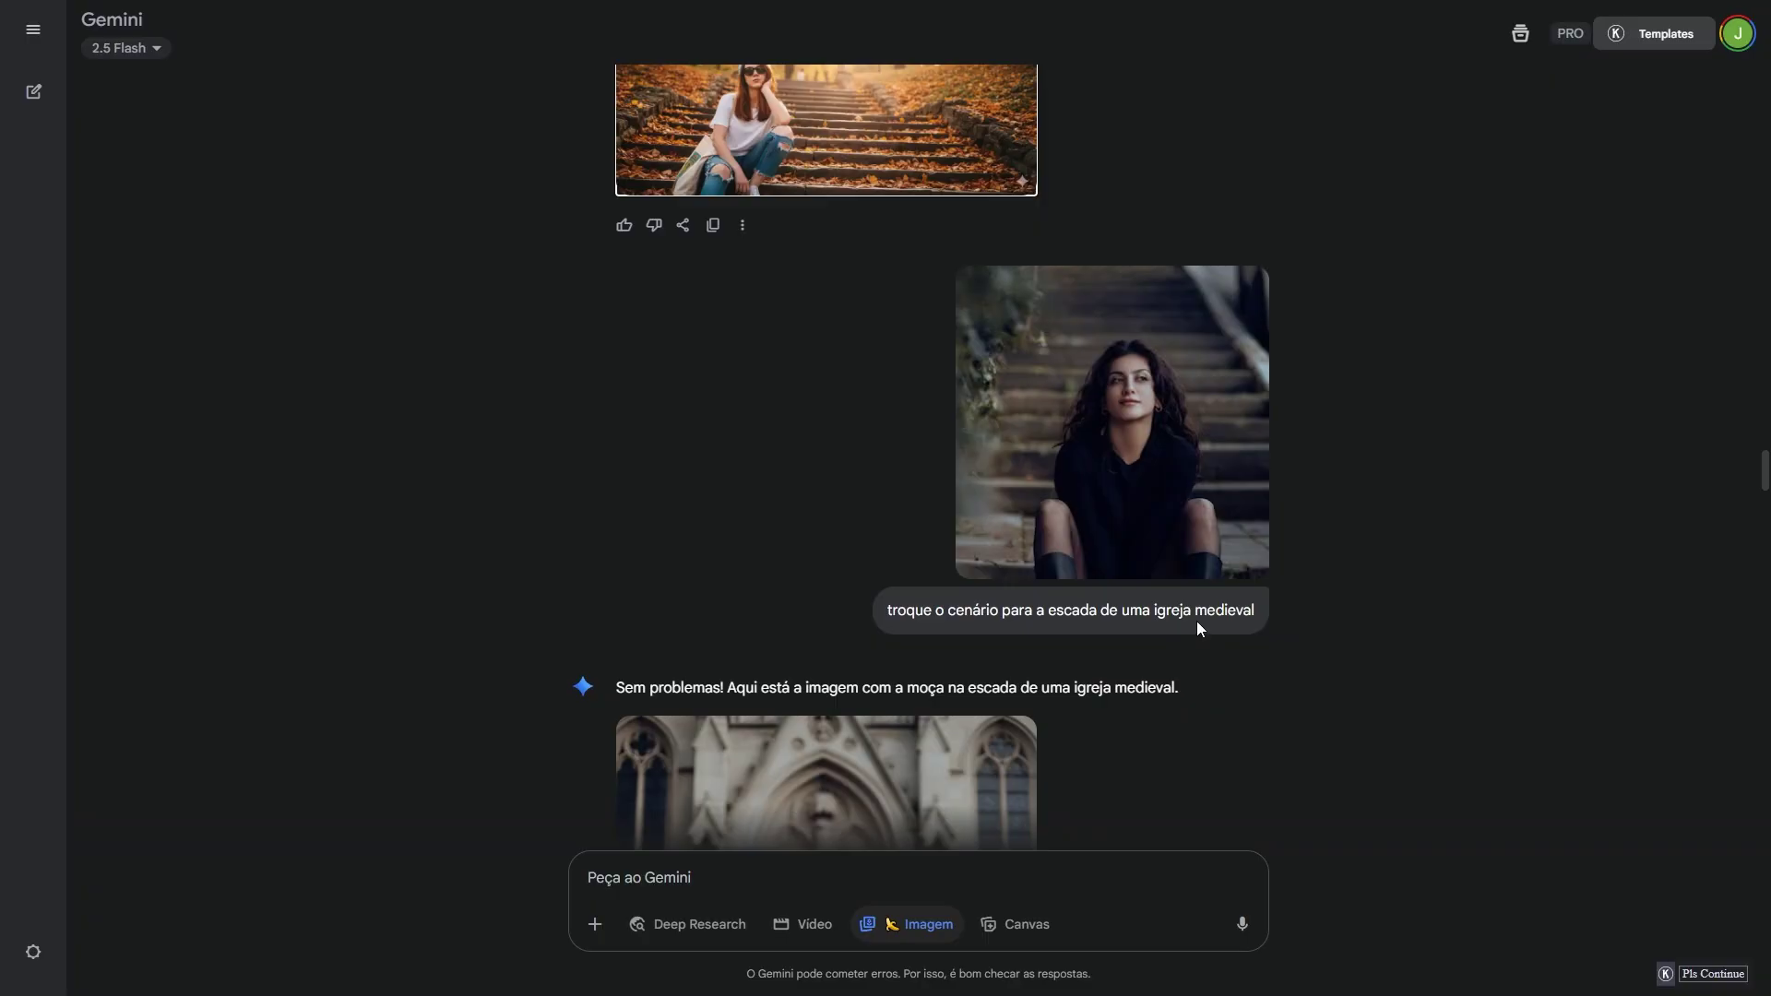
scroll(1197, 627, "down", 5)
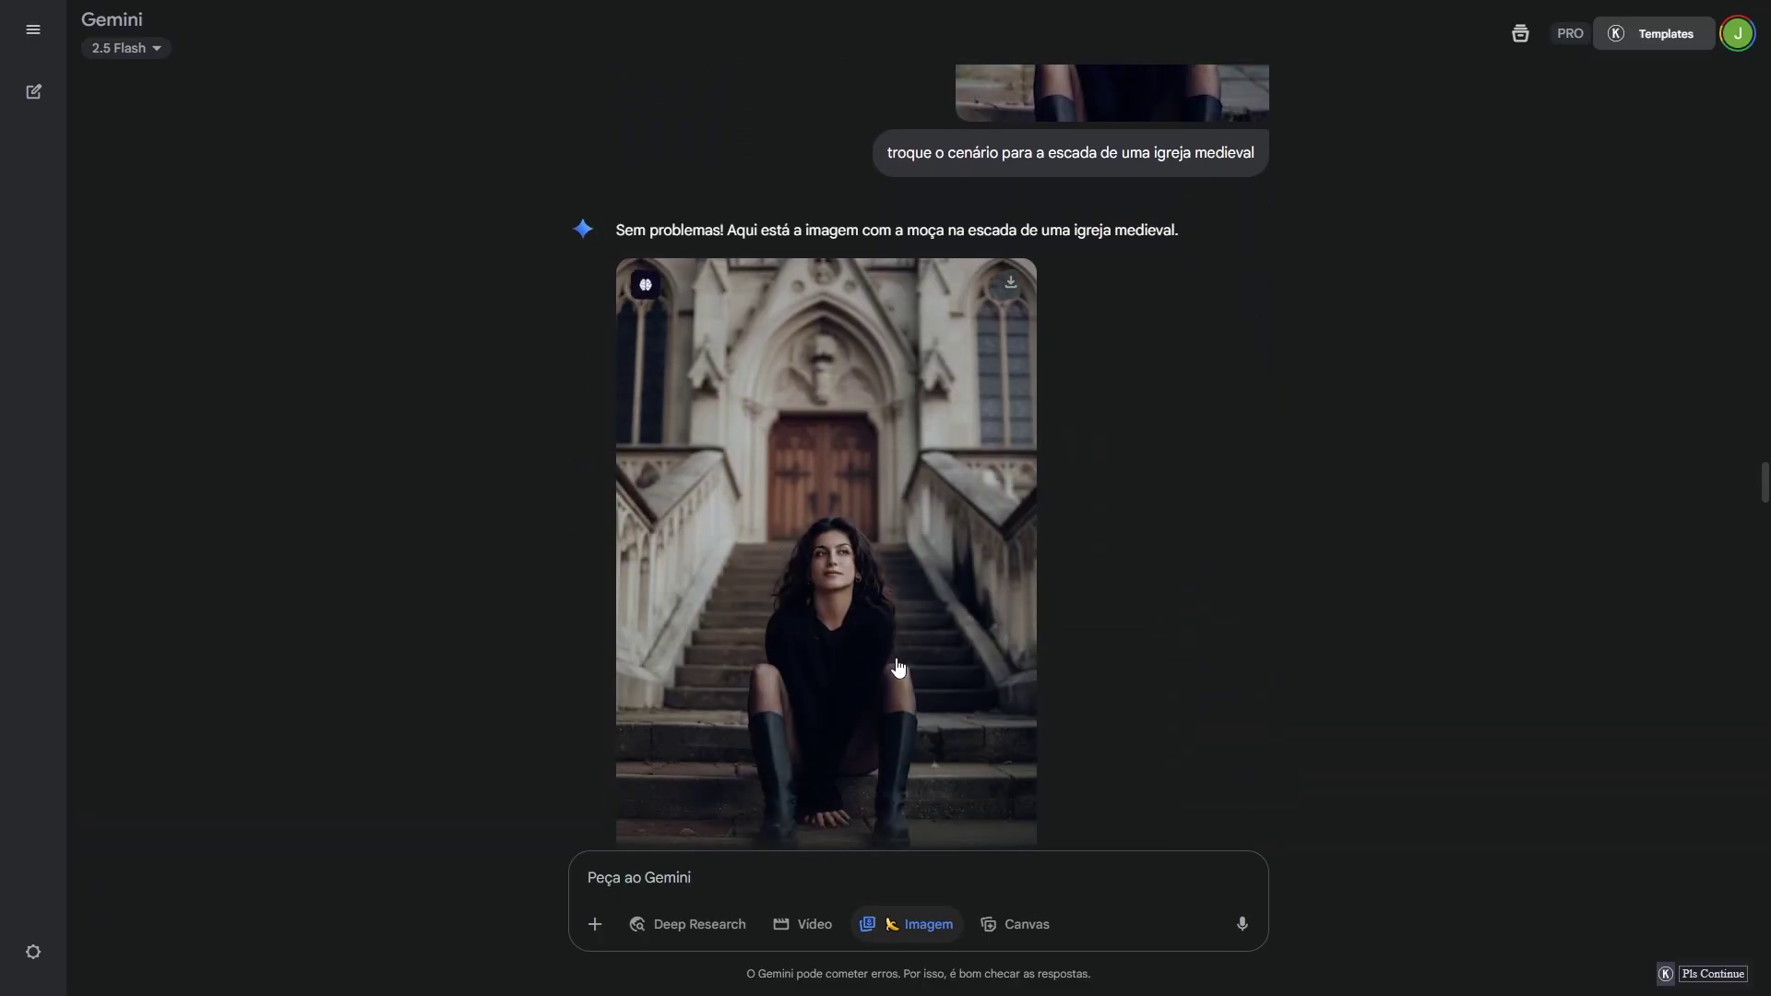
scroll(847, 630, "up", 3)
scroll(830, 503, "down", 4)
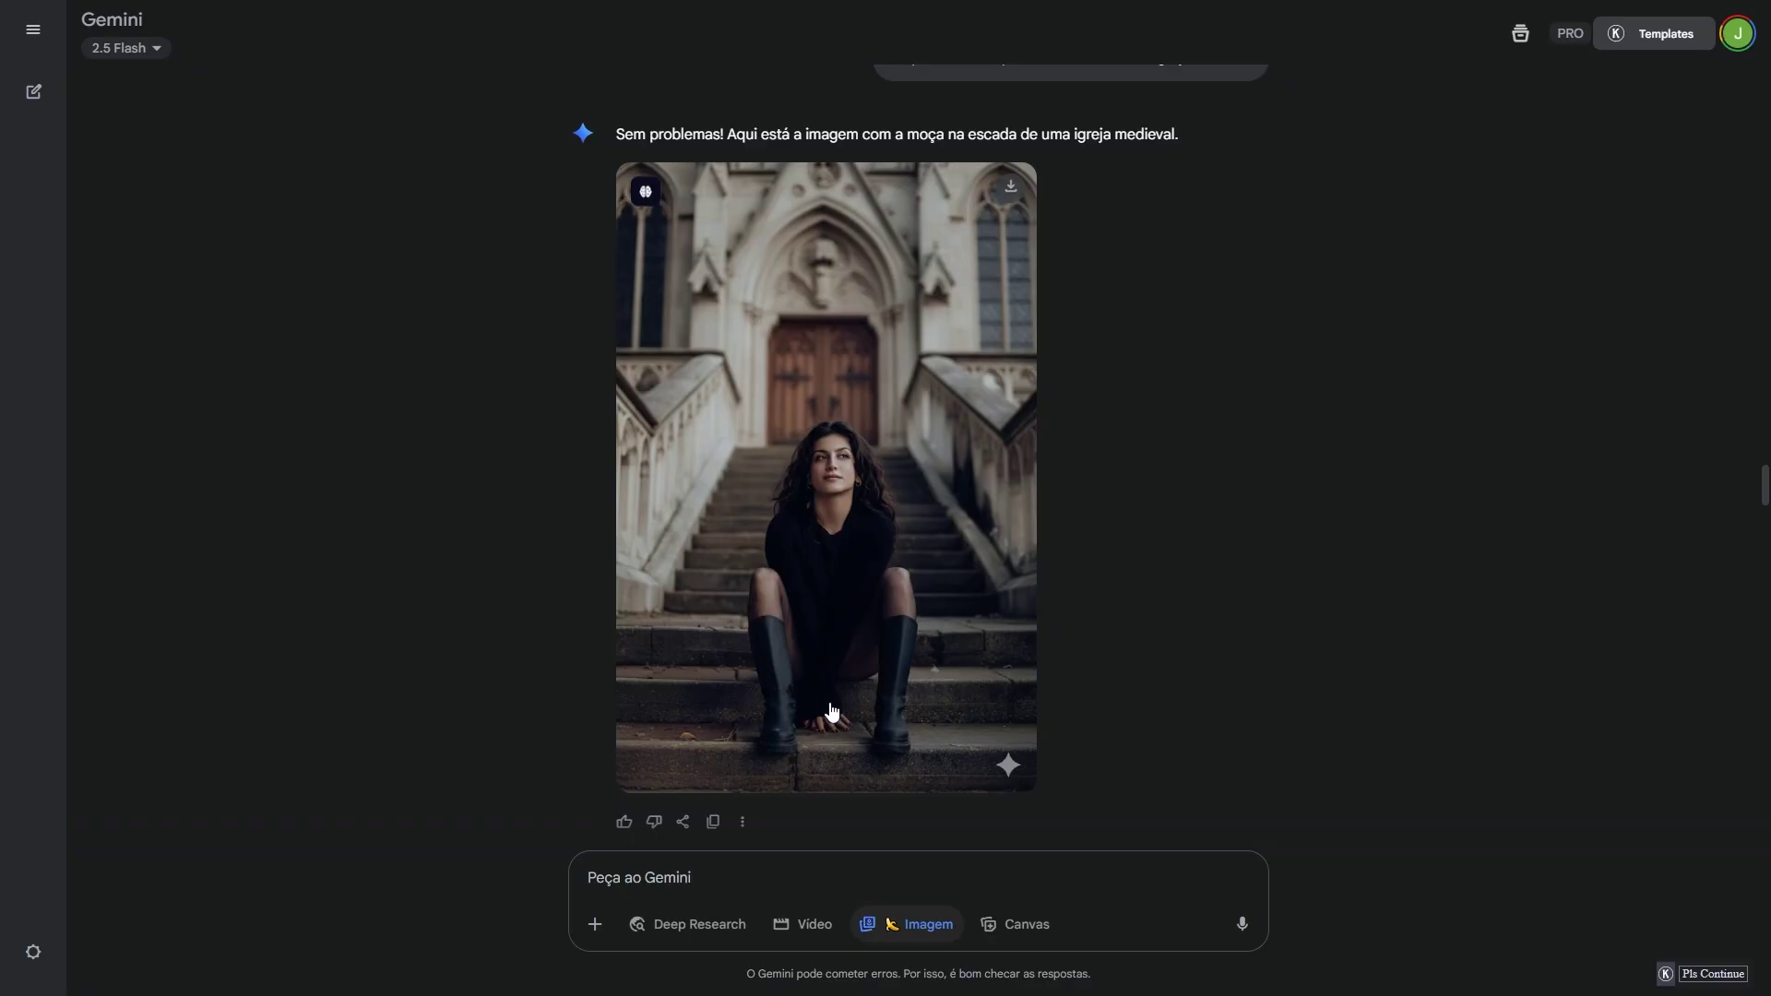
scroll(1086, 699, "up", 5)
Step: Compare the original photo of the woman on the steps with the medieval-church version, viewing each at full size
left_click(1090, 402)
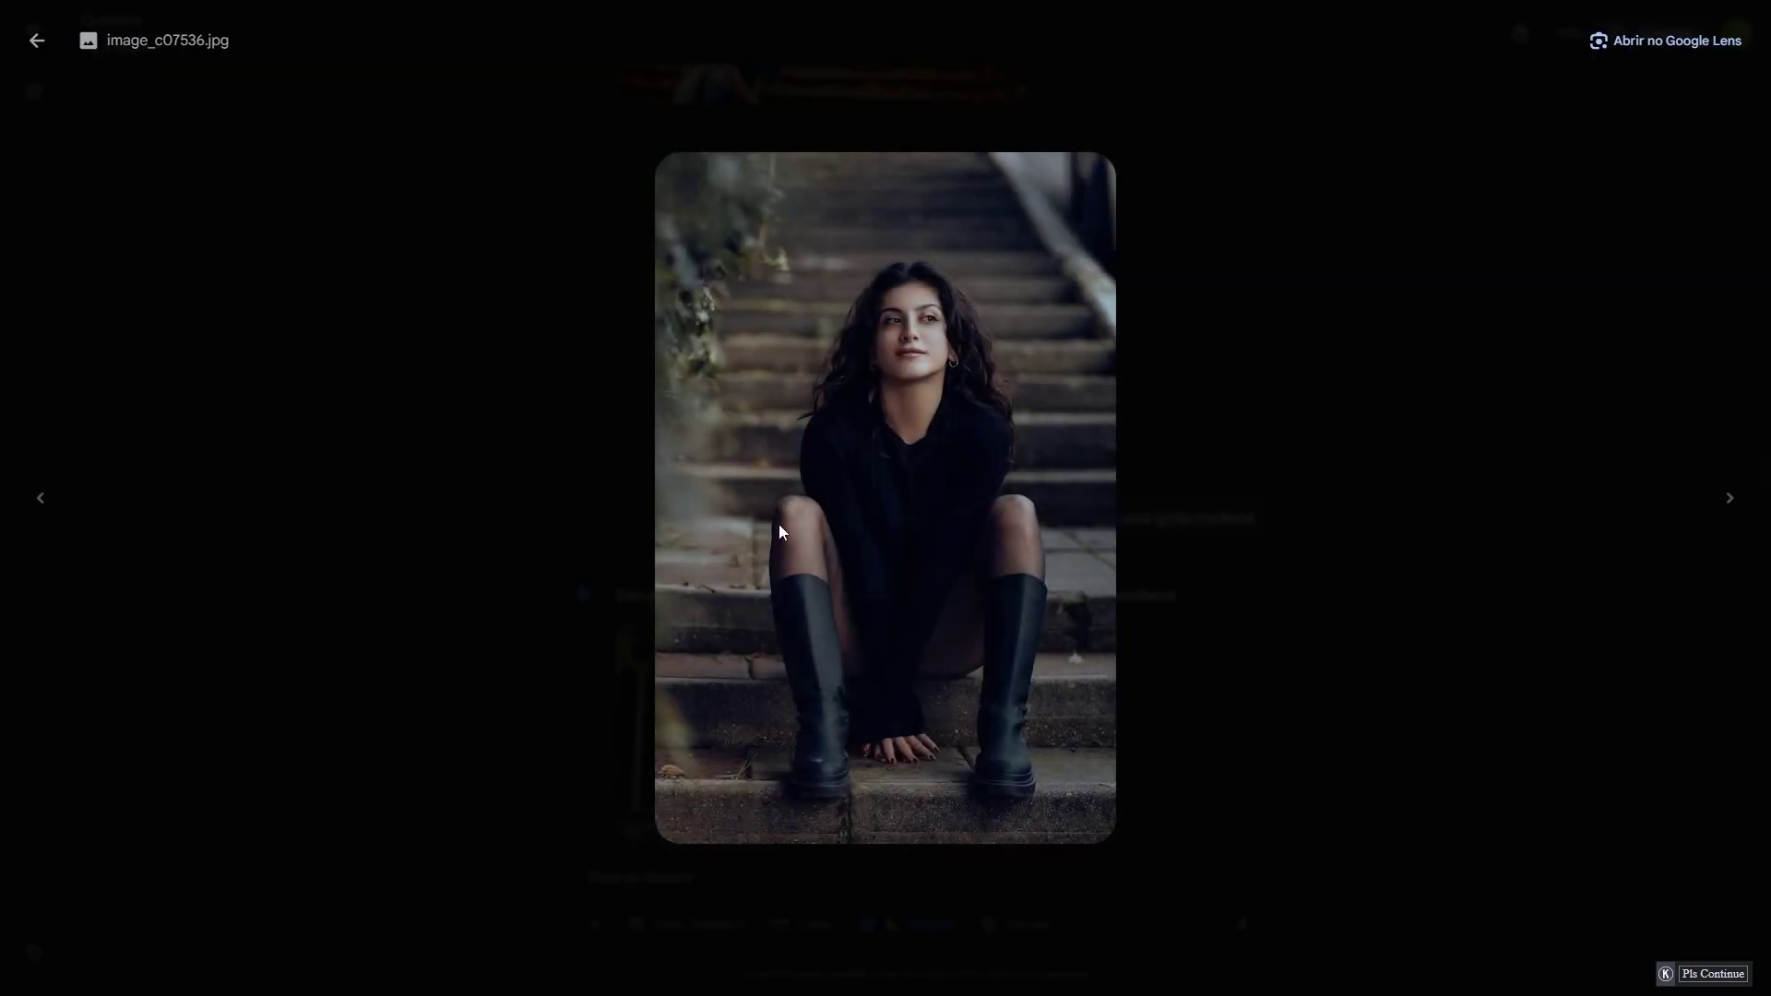
left_click(1248, 578)
scroll(1249, 581, "down", 5)
left_click(971, 367)
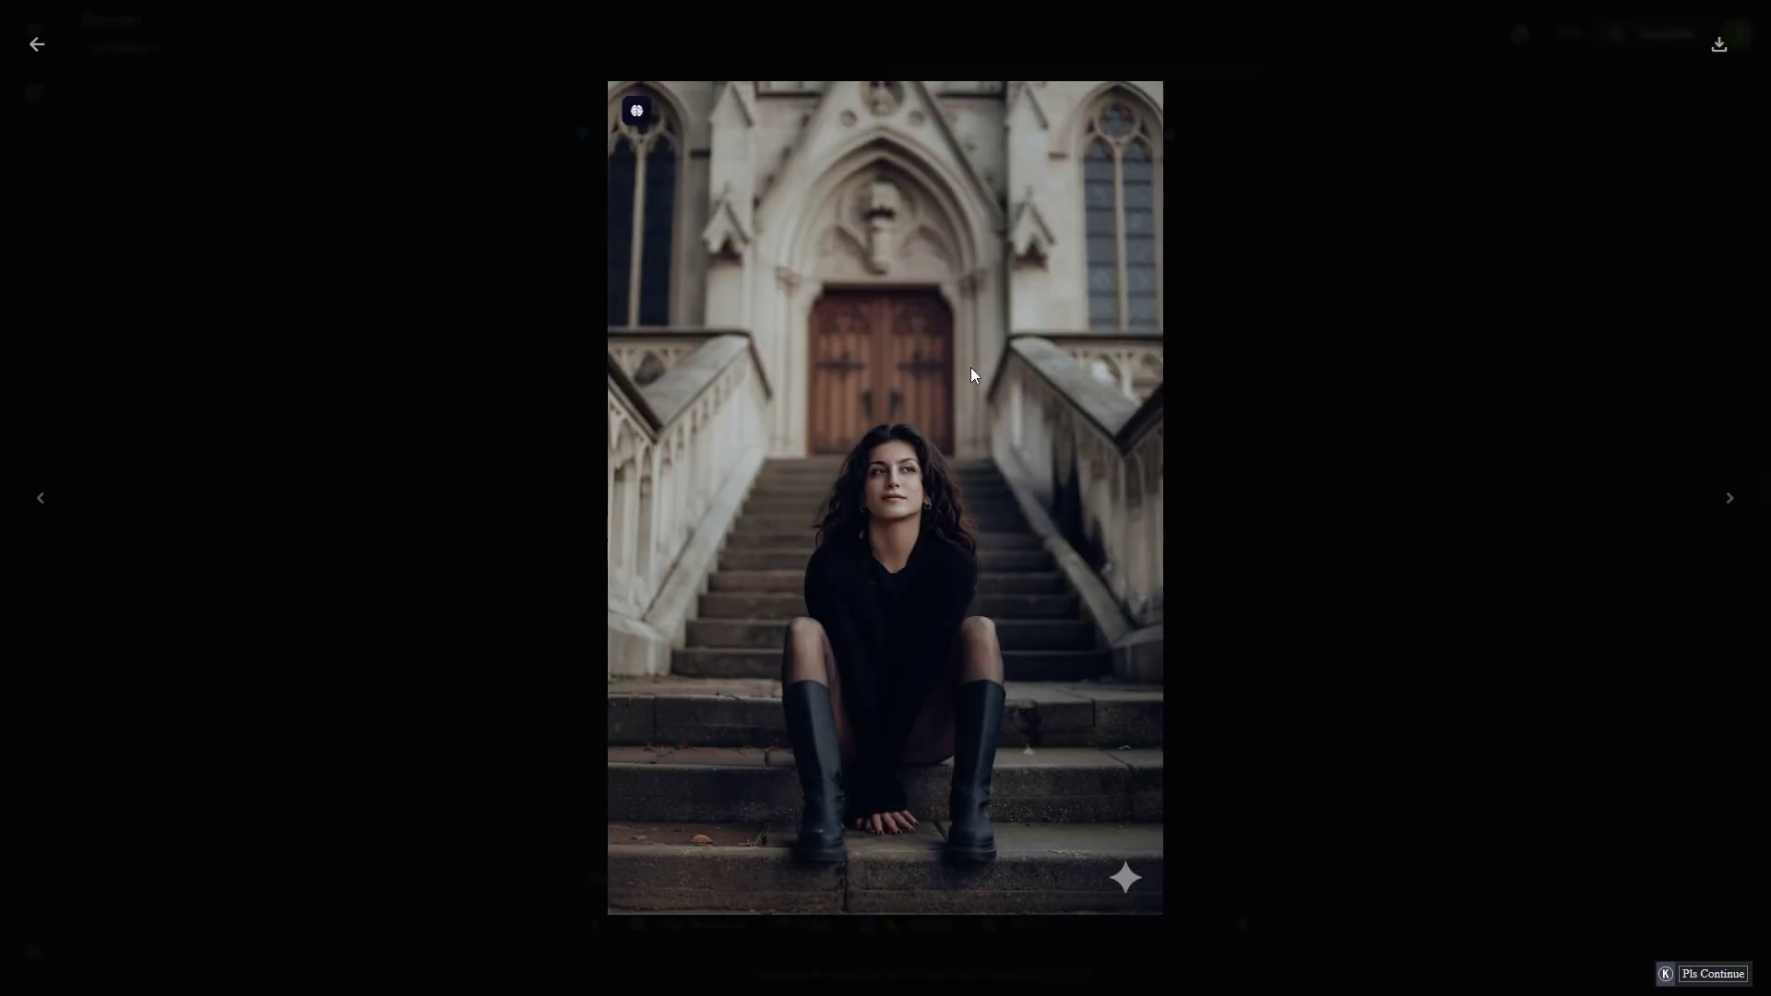
key("Escape")
Step: Read the prompt "Adicione cor à imagem" and compare the black-and-white photo with the colourised result
scroll(885, 590, "down", 6)
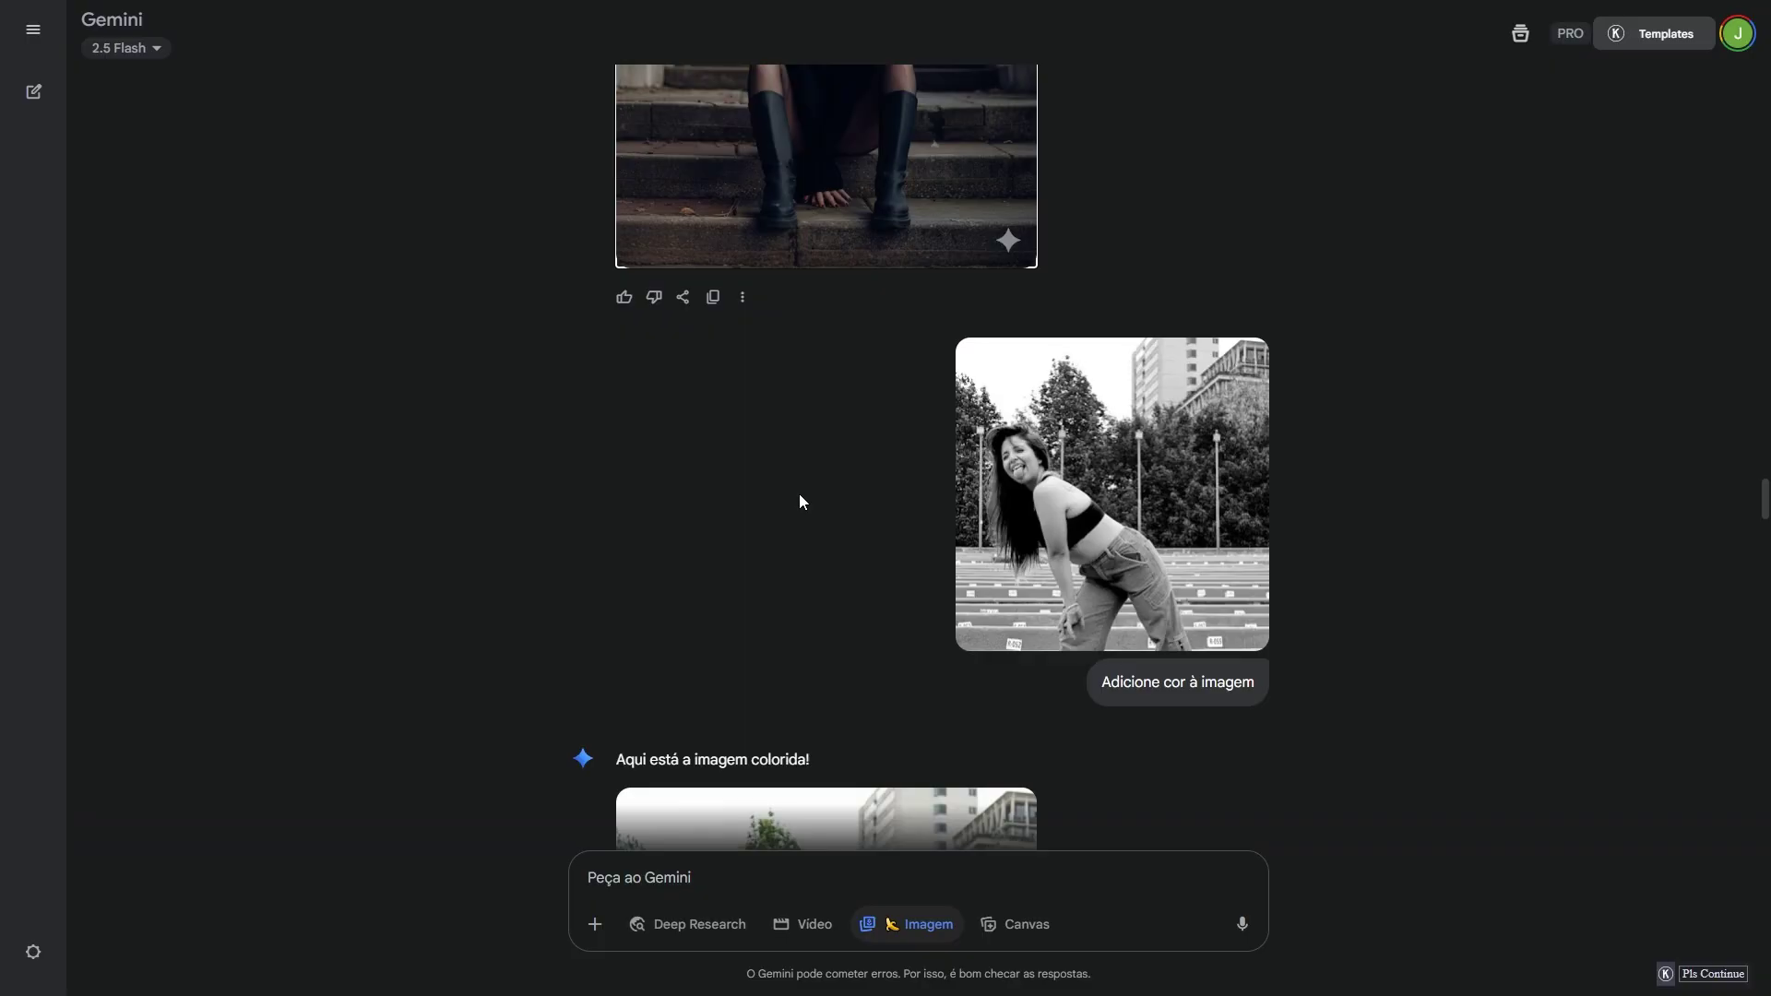
scroll(798, 501, "down", 1)
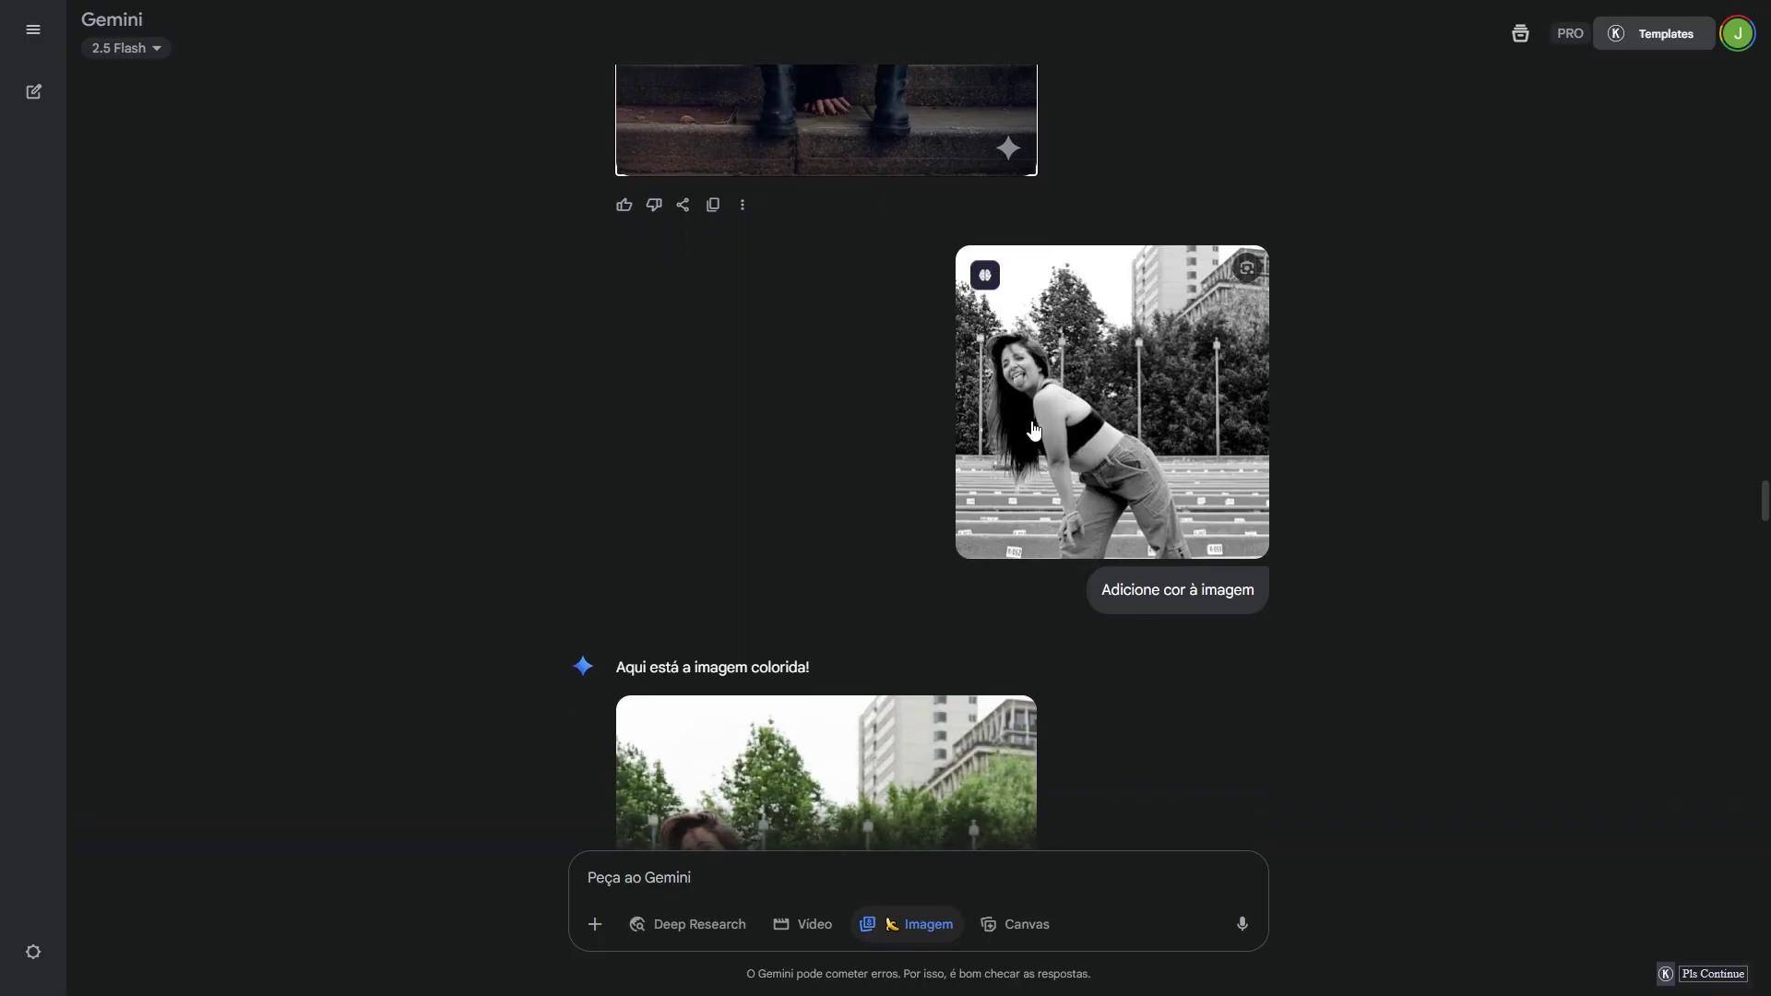
scroll(1388, 607, "down", 1)
scroll(1143, 530, "down", 4)
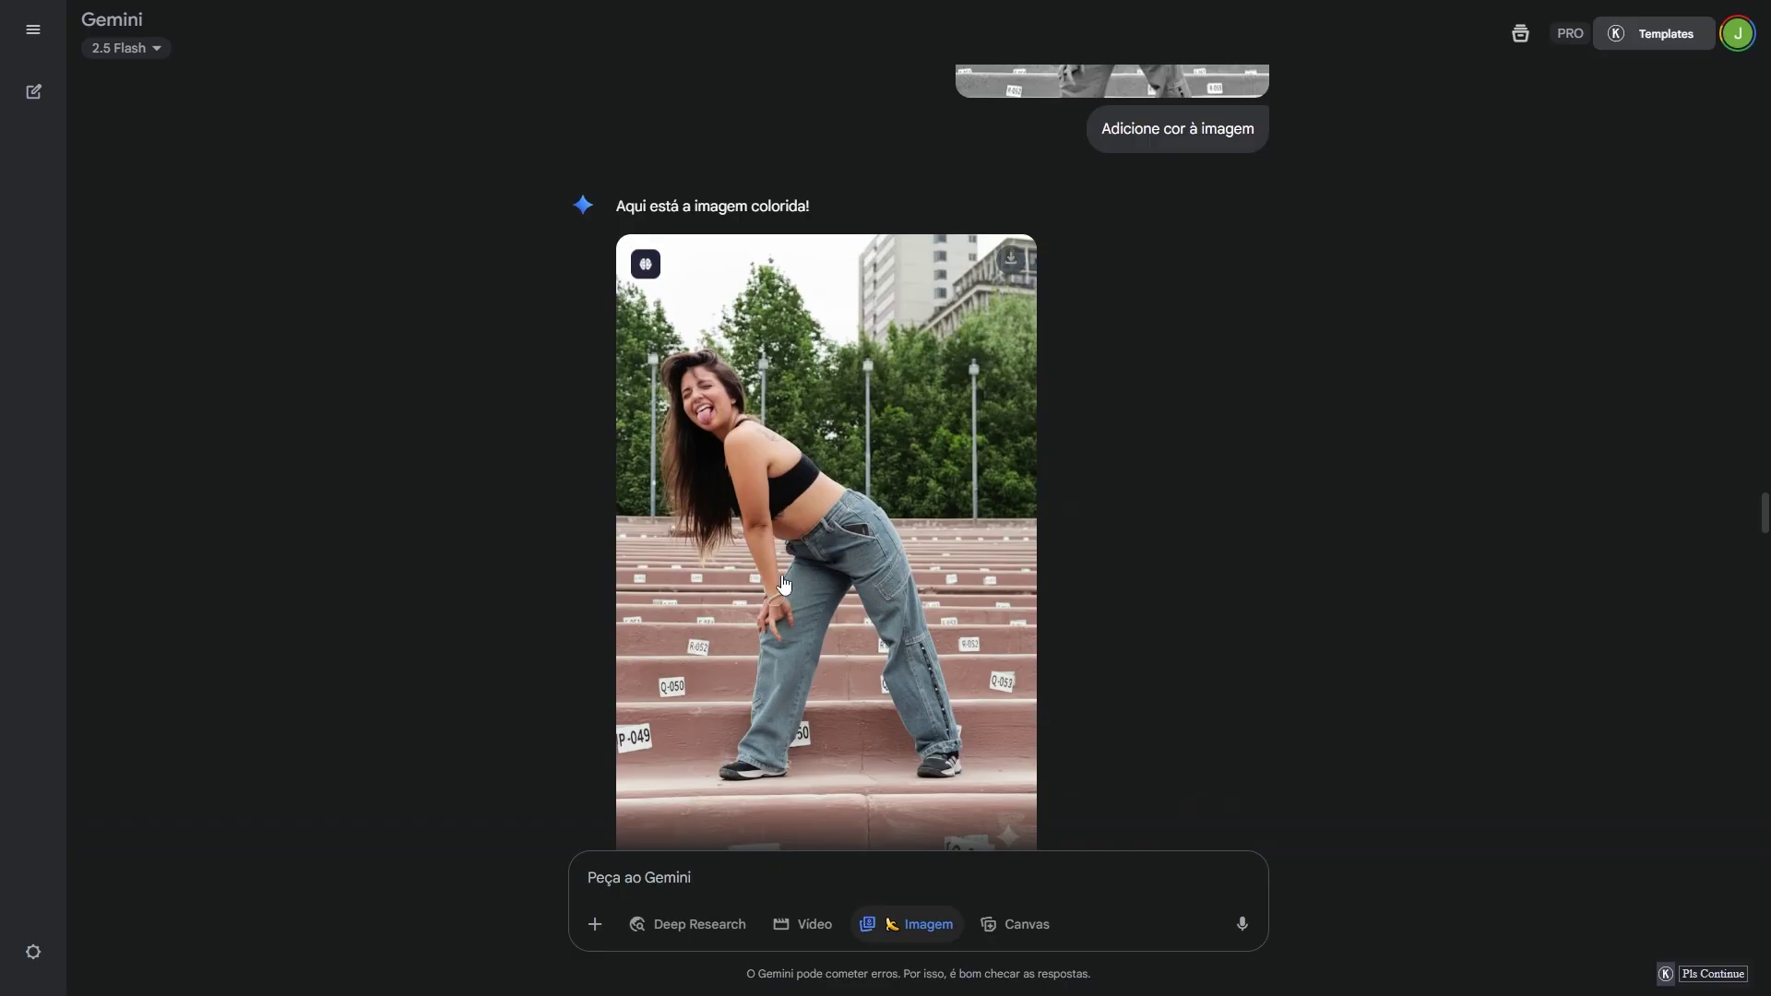
Step: Compare the uploaded escalator photo with its nineties-camera-style version, viewing each at full size
scroll(783, 584, "down", 7)
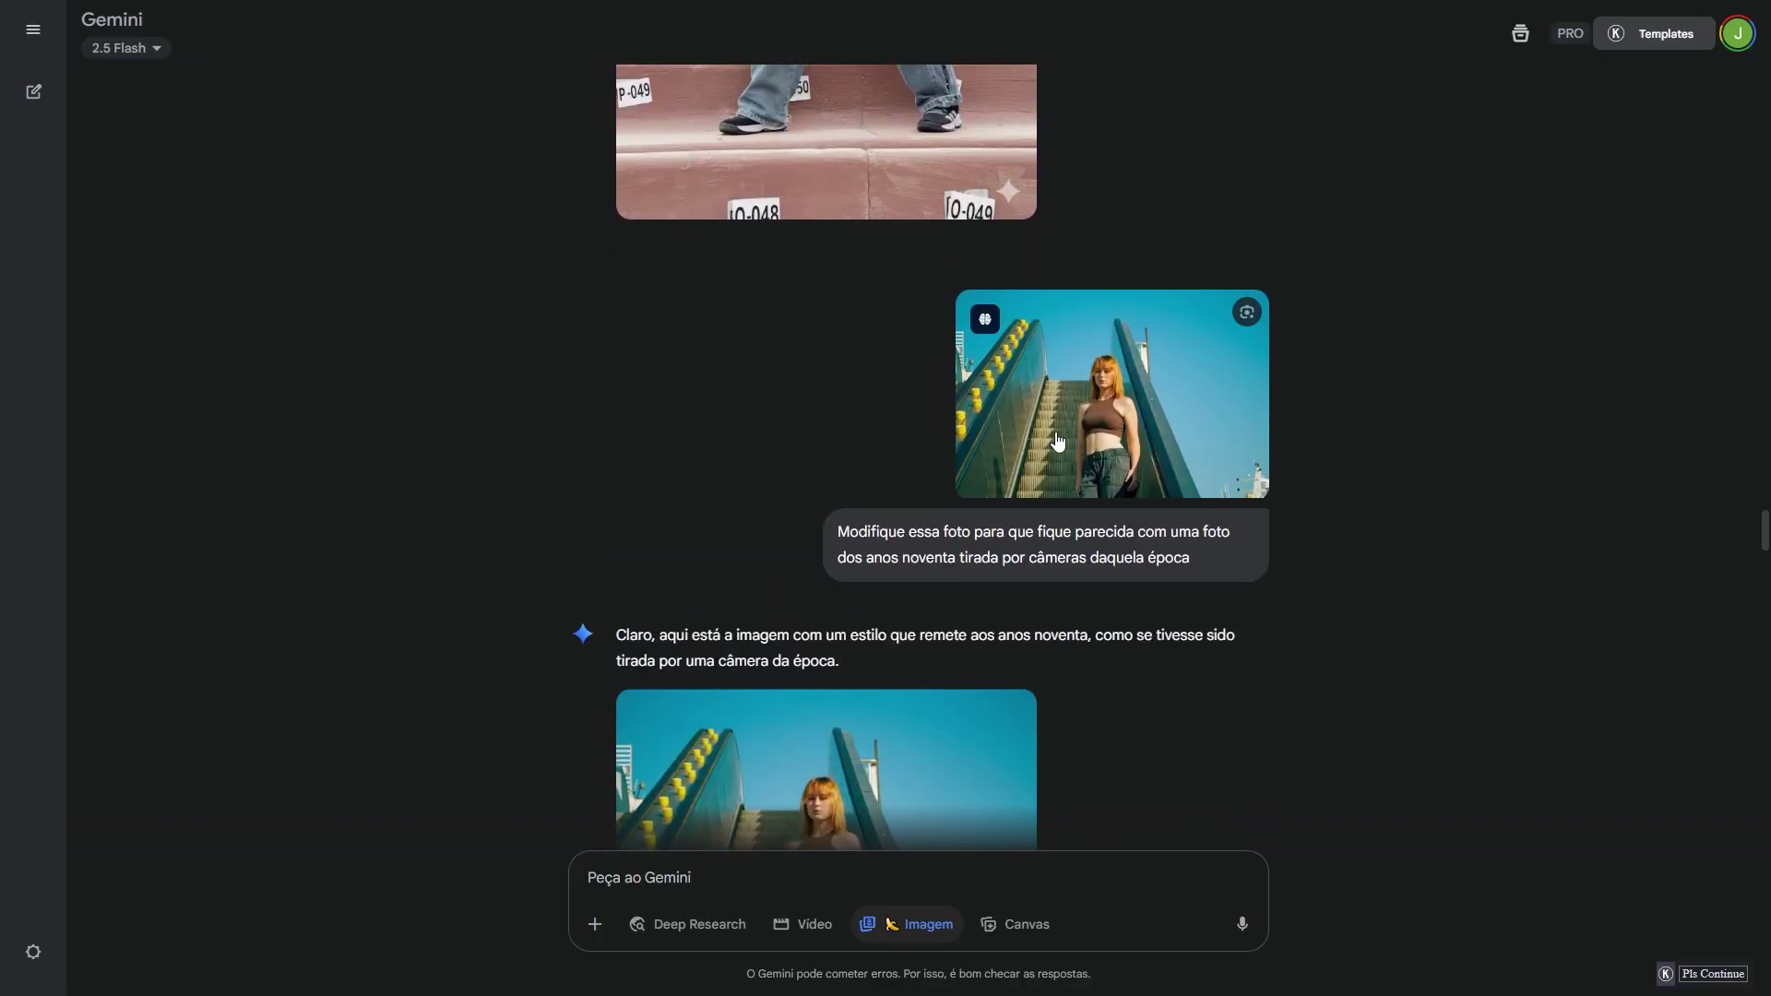
left_click(1158, 411)
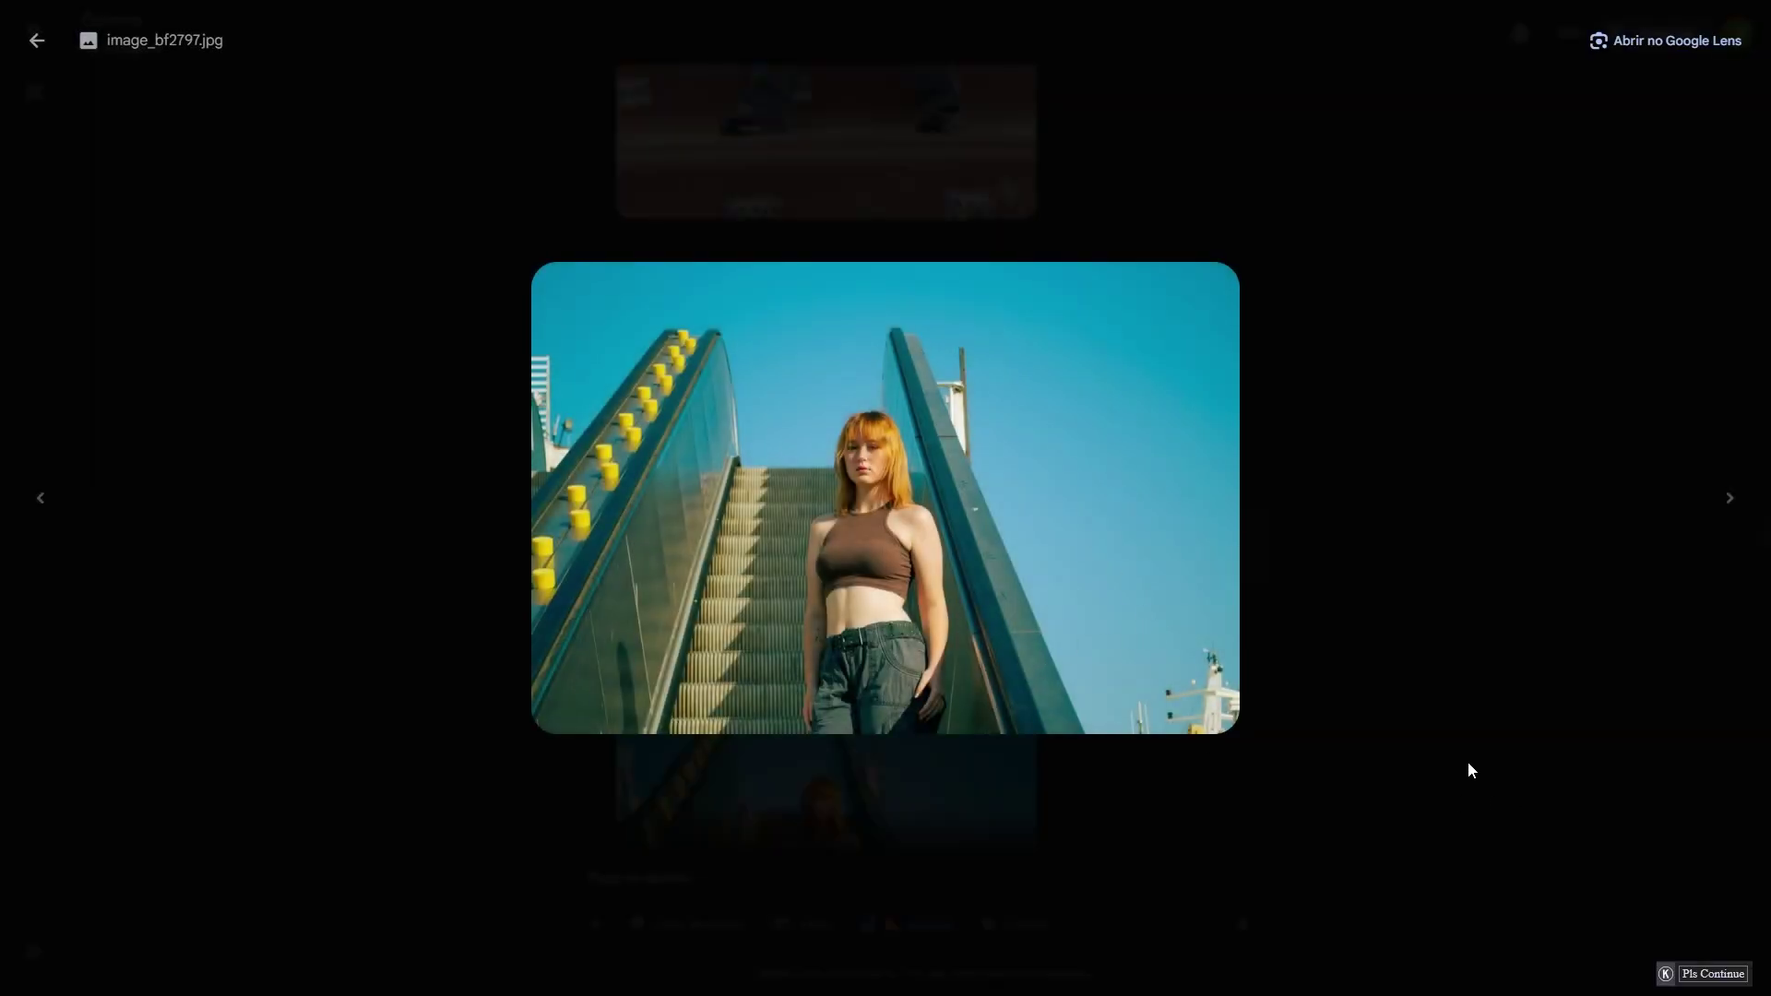
left_click(1464, 755)
scroll(1337, 705, "down", 5)
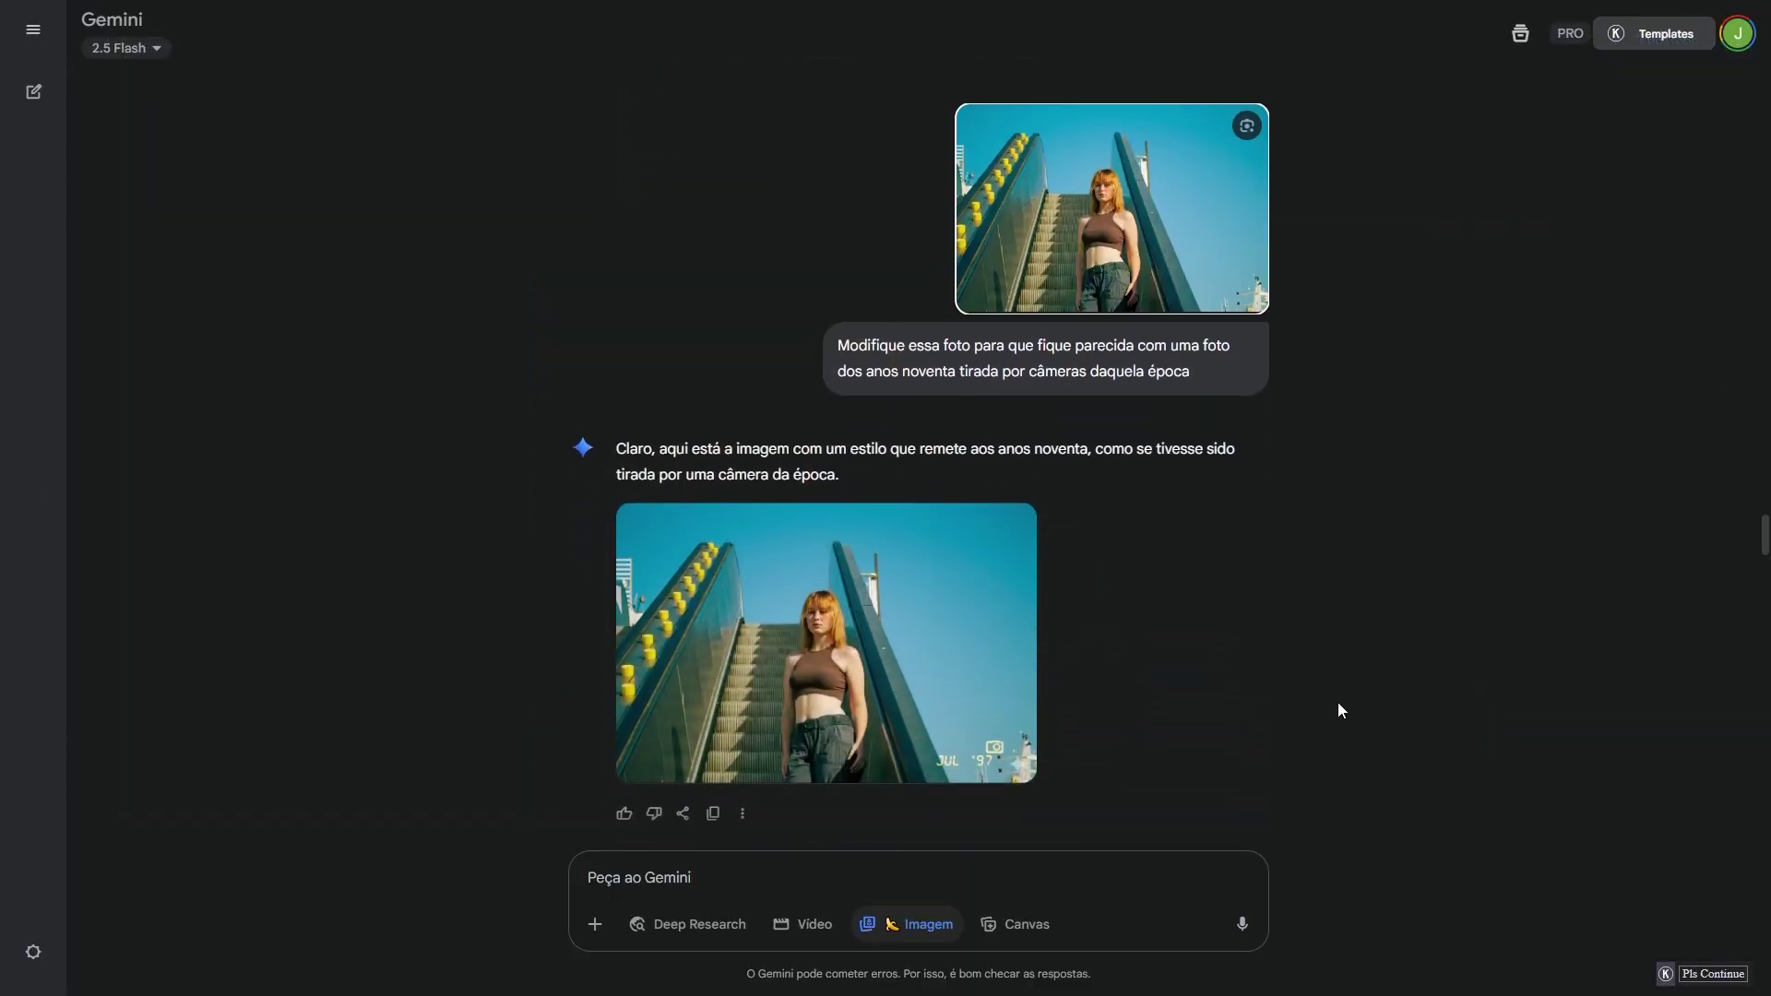
left_click(850, 551)
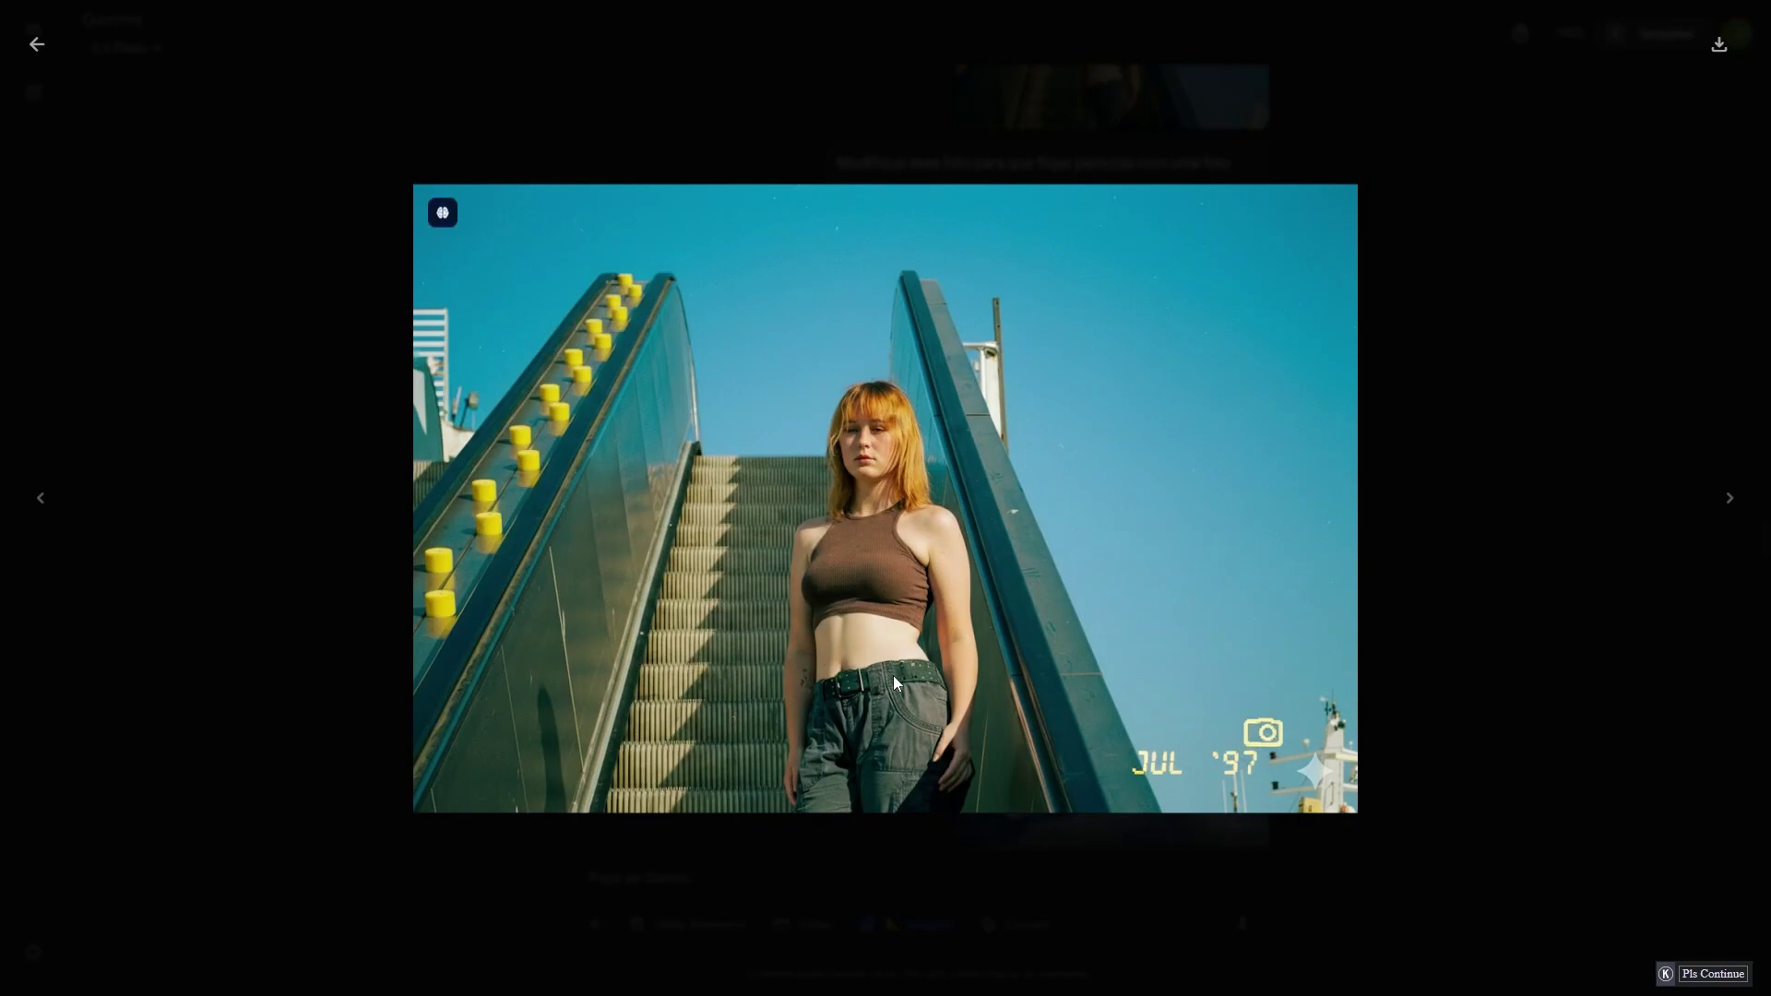
key("Escape")
Step: View the original boat photo at full size and read its prompt "remova a mulher da foto"
scroll(823, 558, "down", 3)
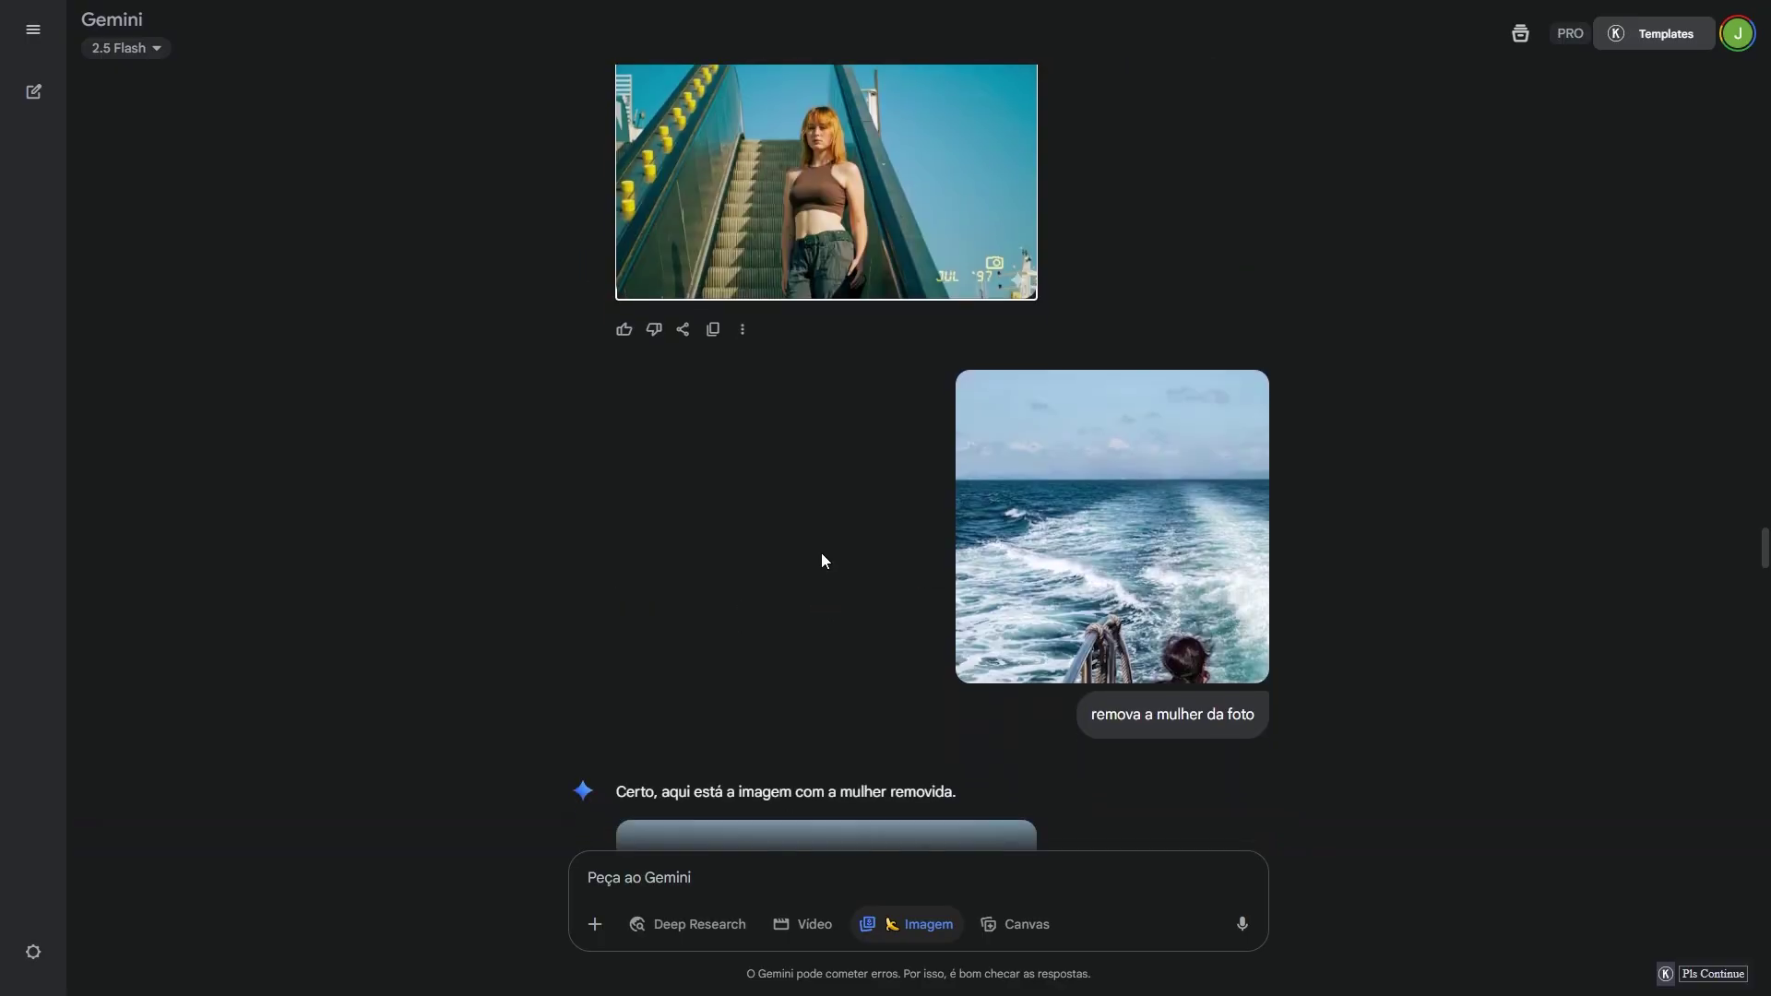
scroll(823, 560, "down", 1)
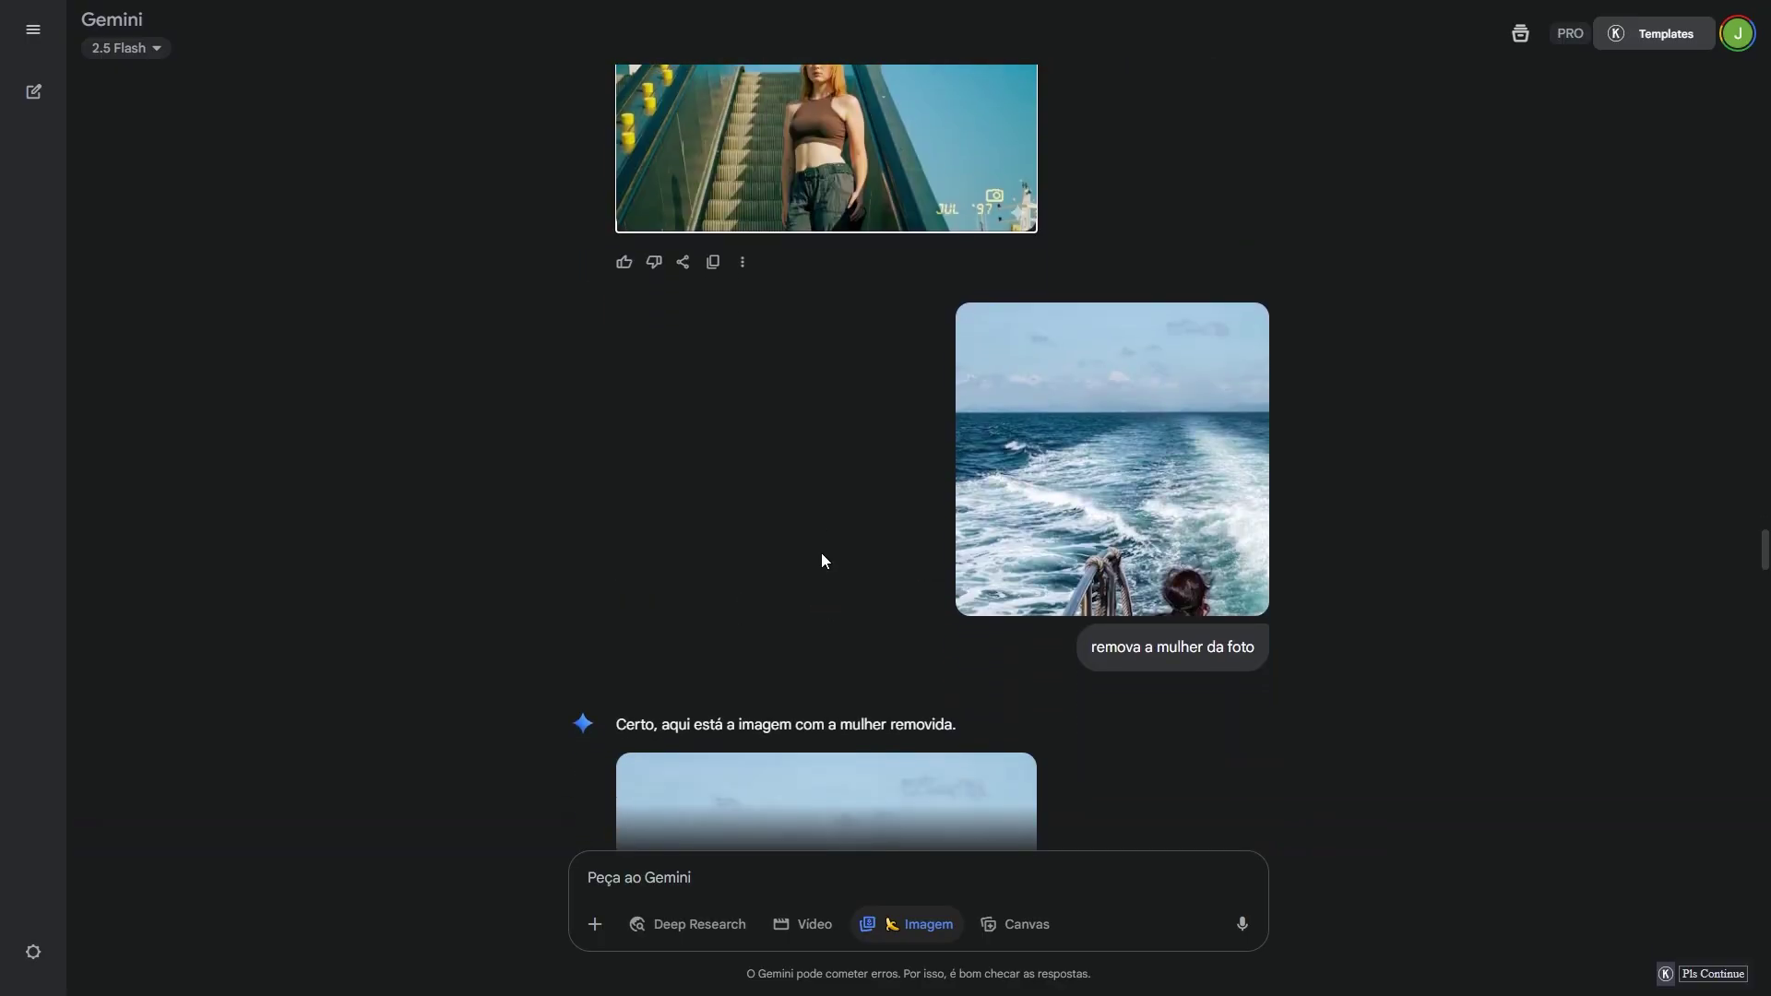
left_click(1088, 508)
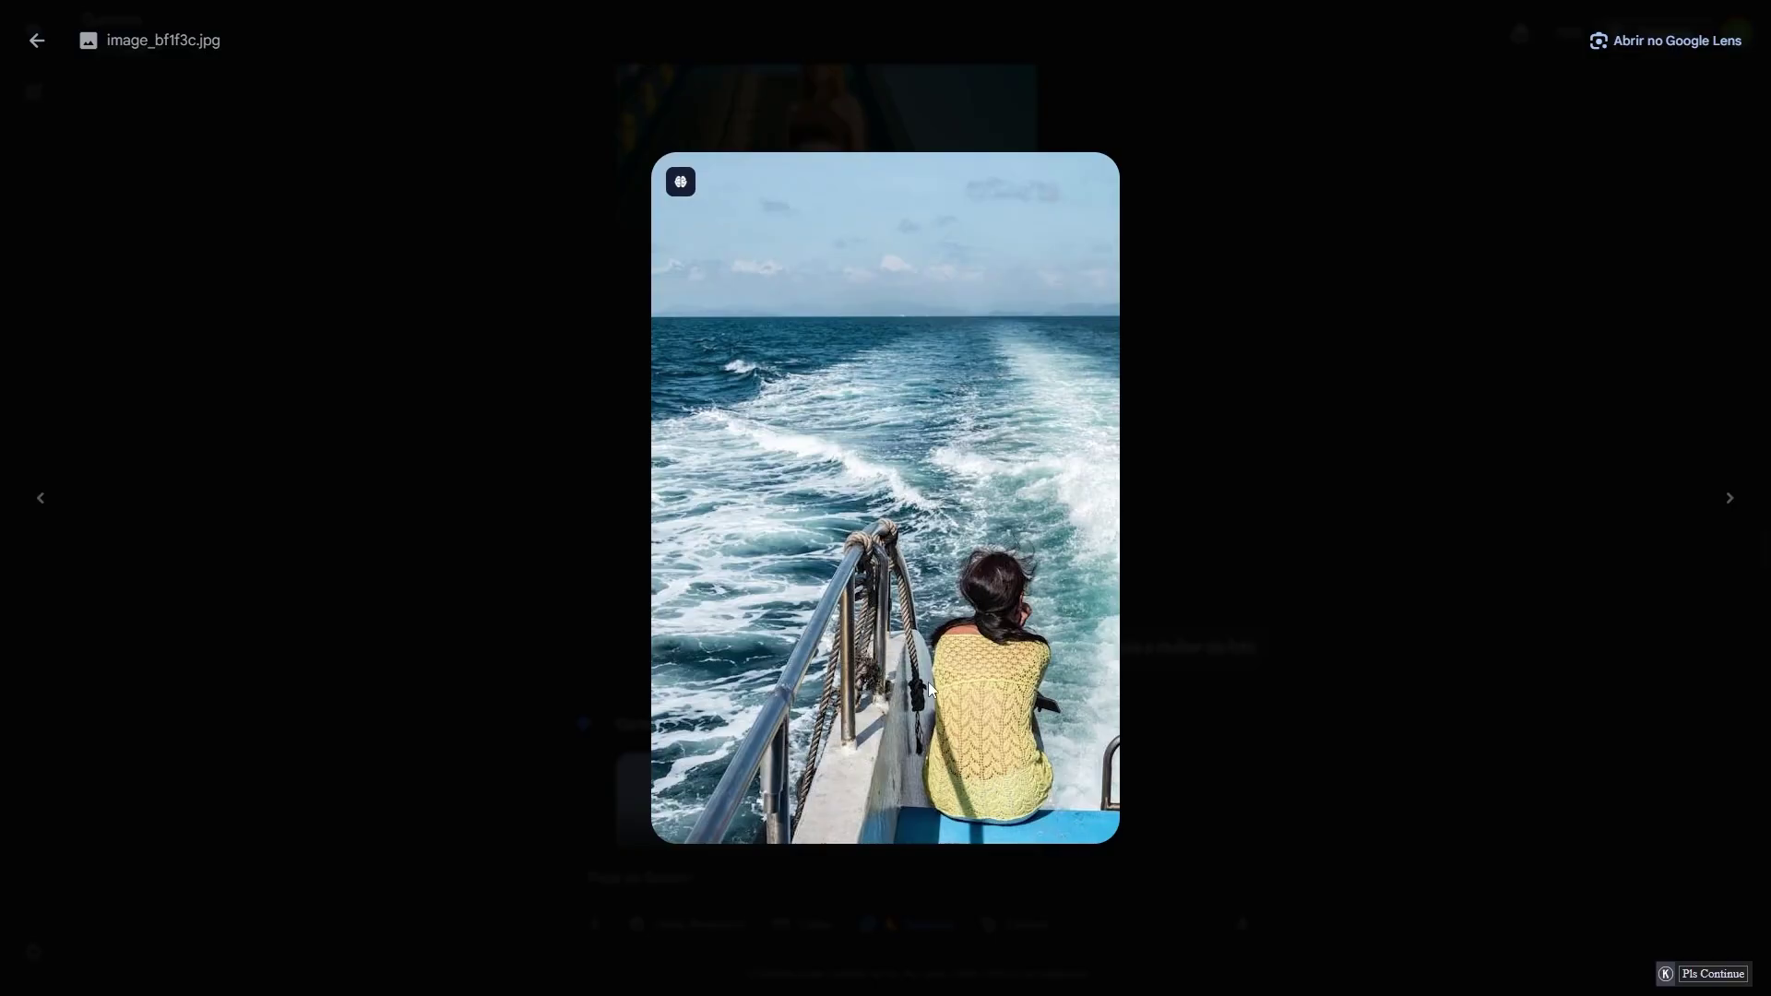
key("Escape")
left_click_drag(1090, 650, 1203, 653)
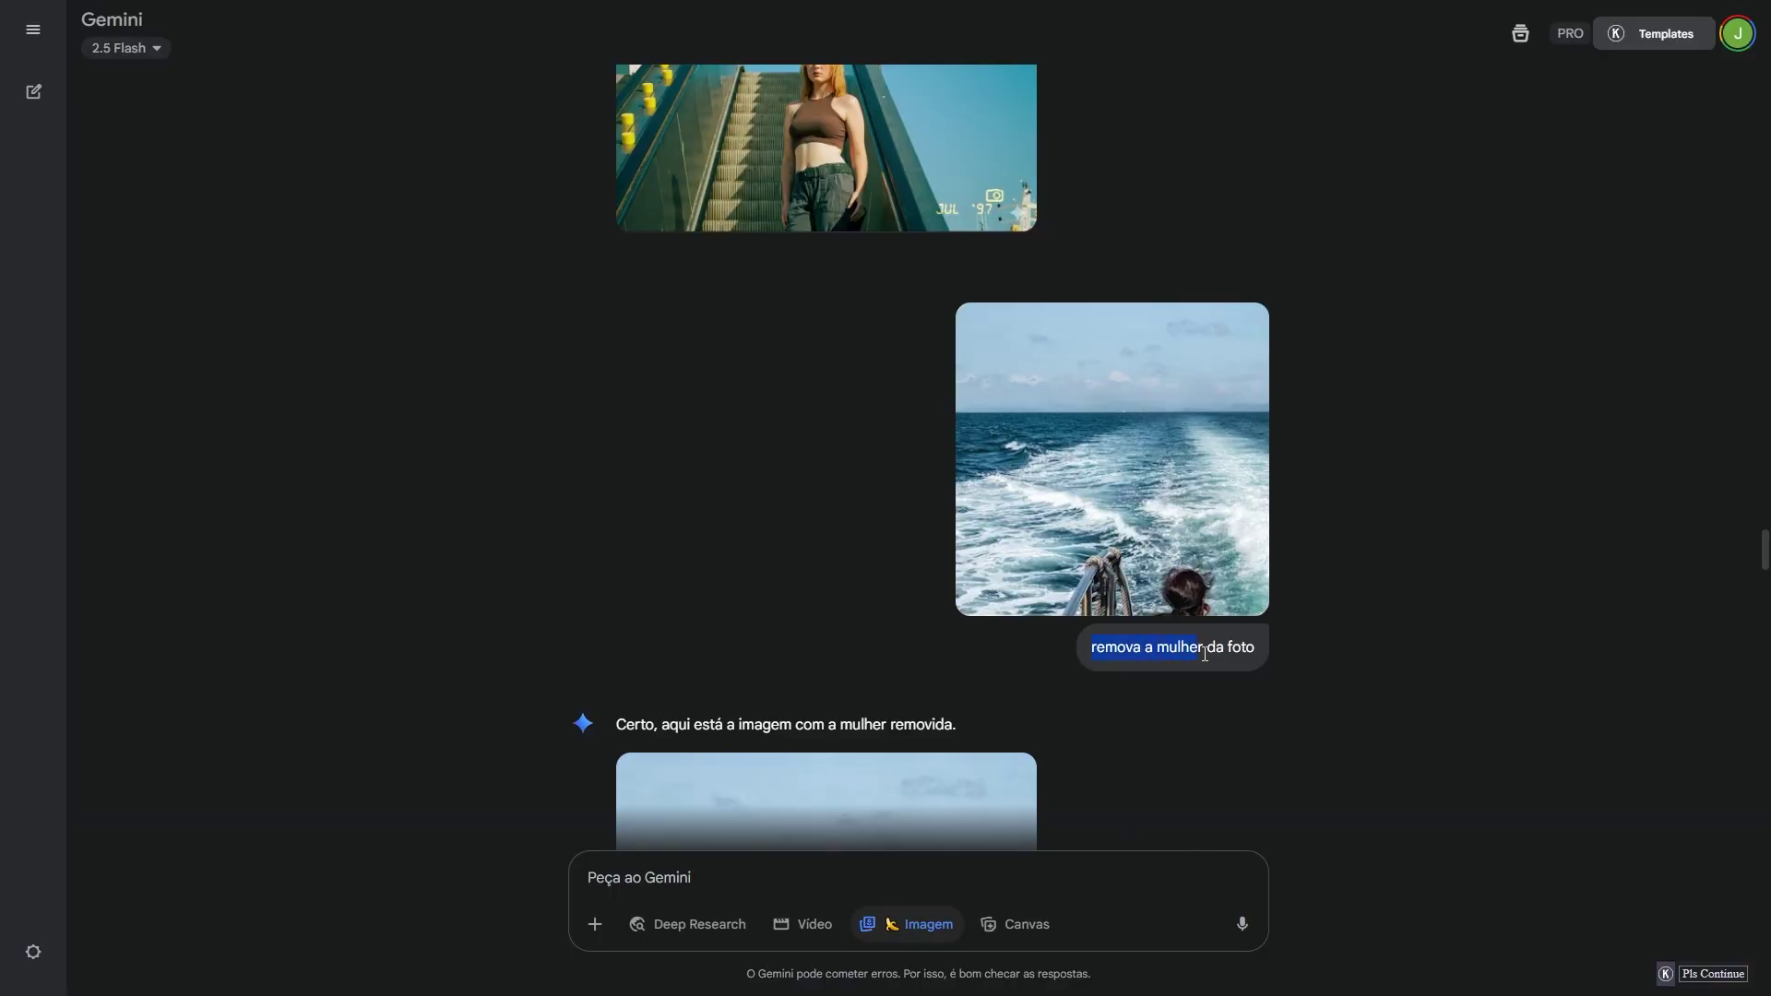
Step: Examine the edited boat photo with the woman removed, viewing the result at full size
scroll(1241, 672, "down", 6)
left_click(865, 716)
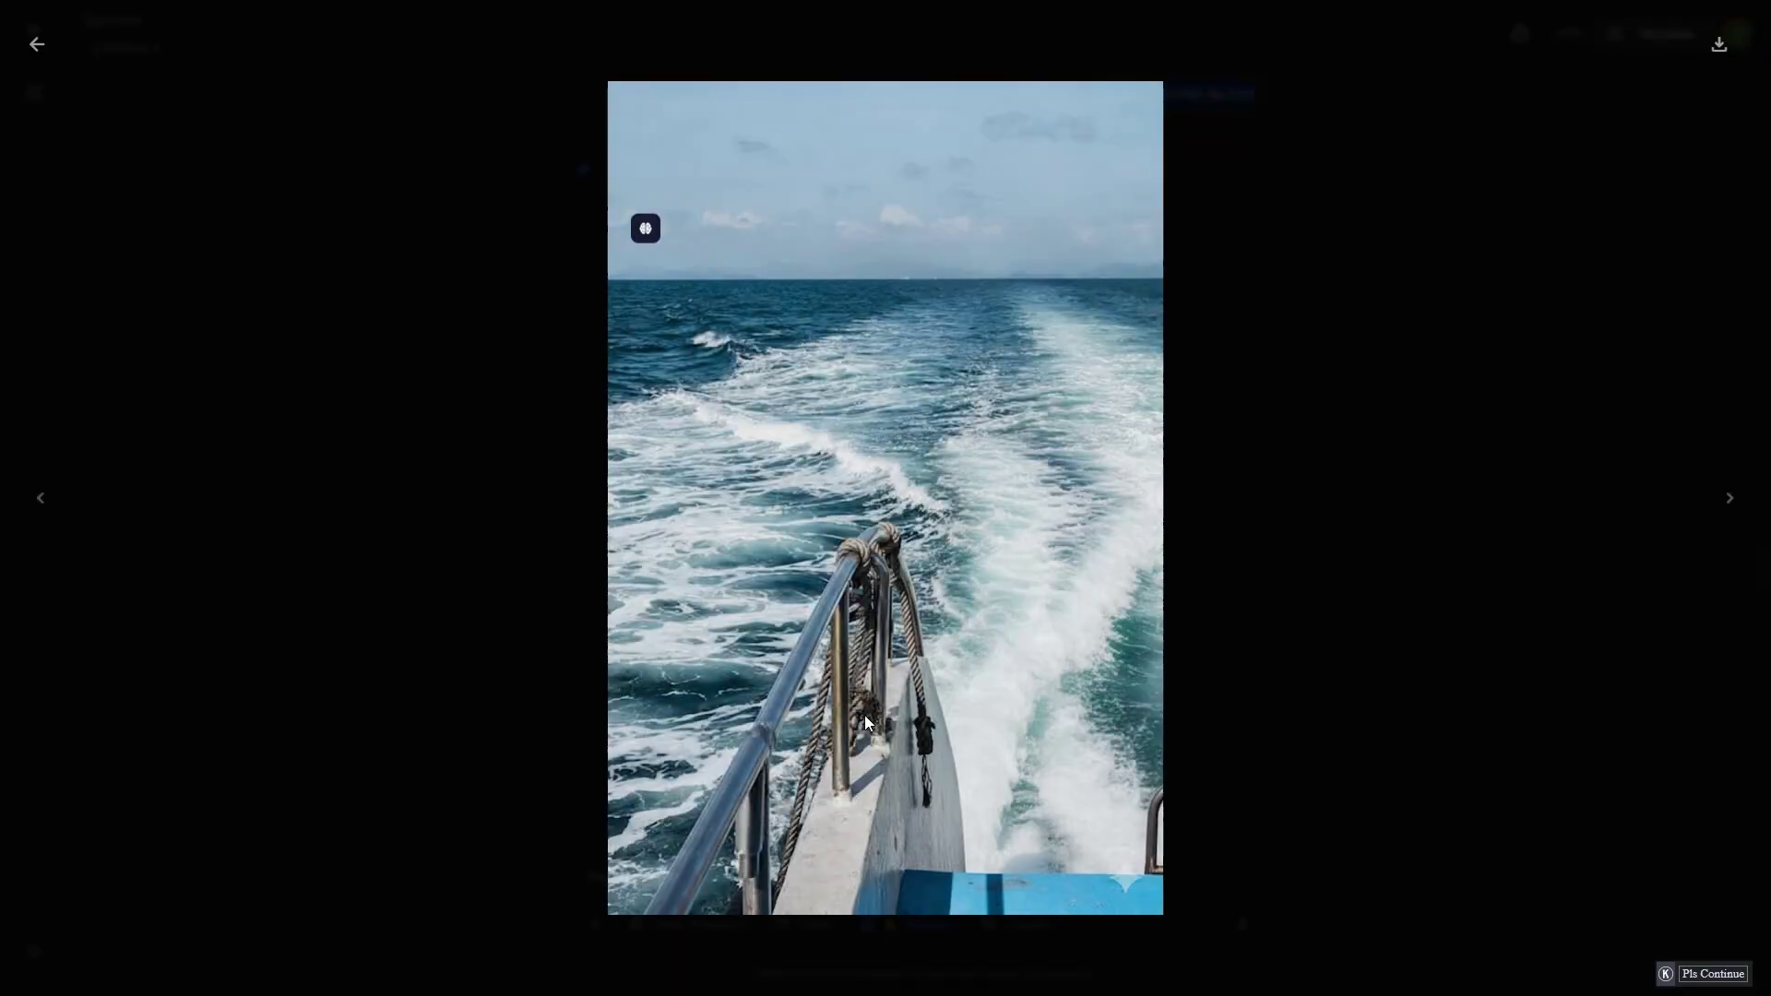
key("Escape")
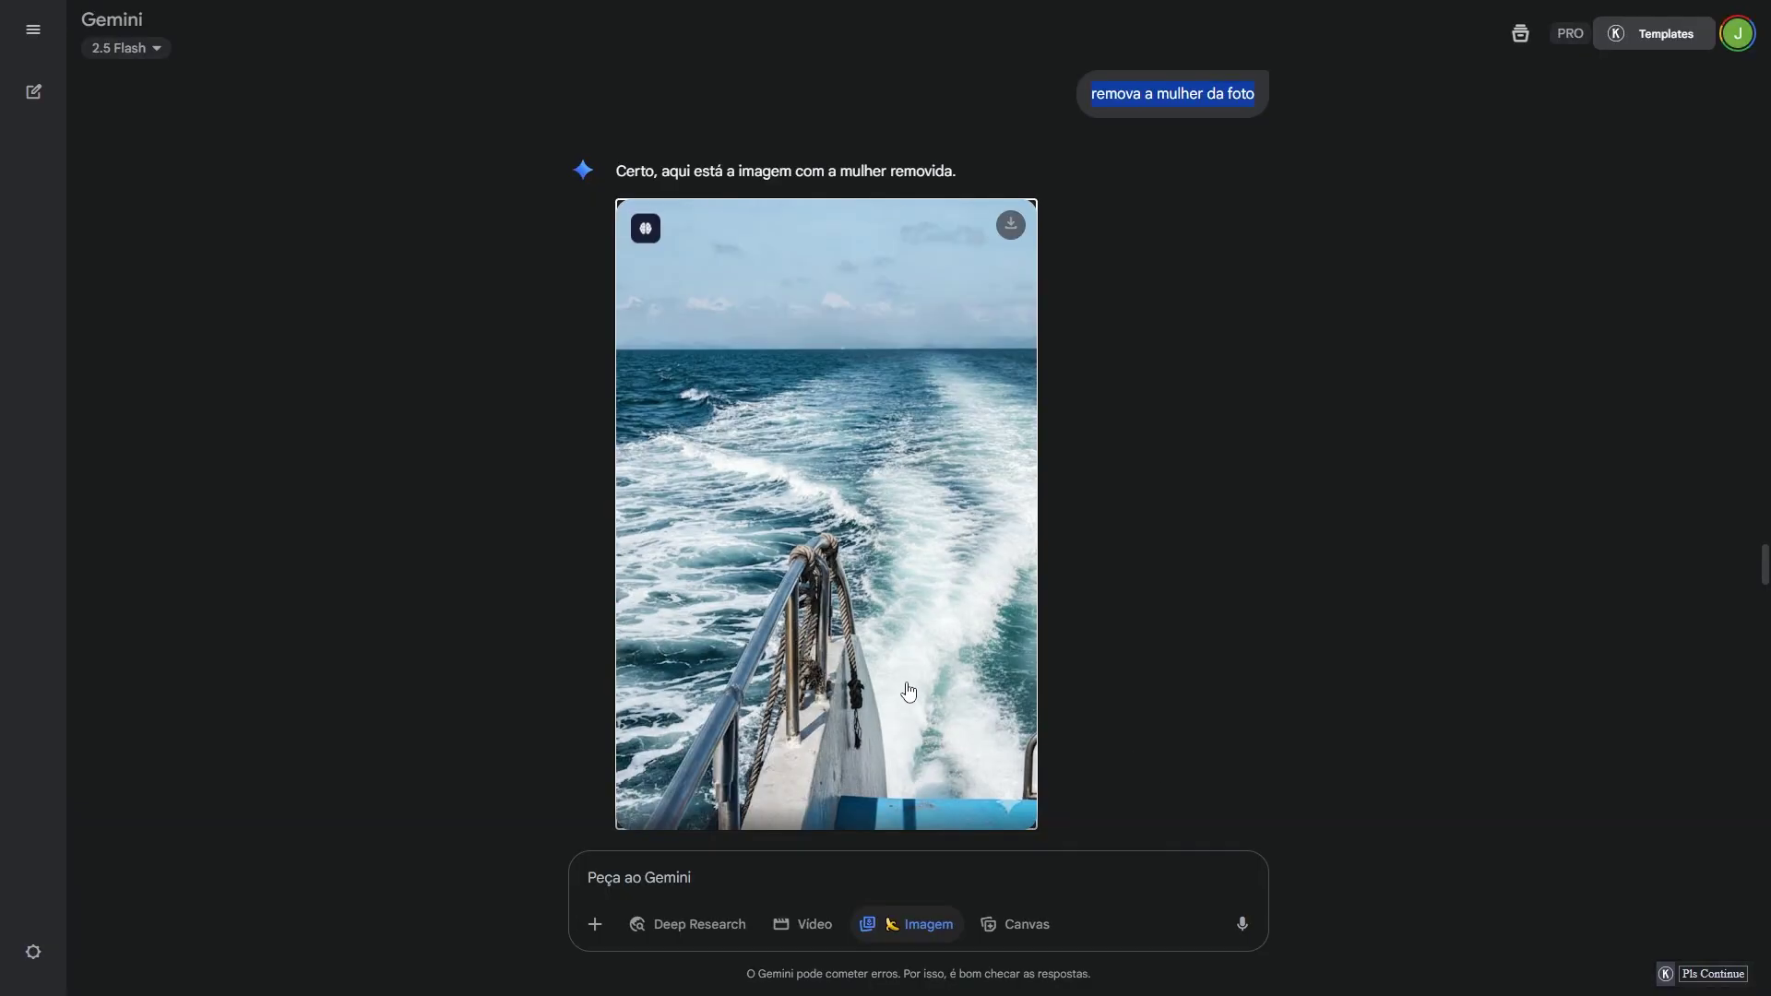
scroll(876, 641, "down", 2)
scroll(876, 640, "up", 1)
left_click(869, 610)
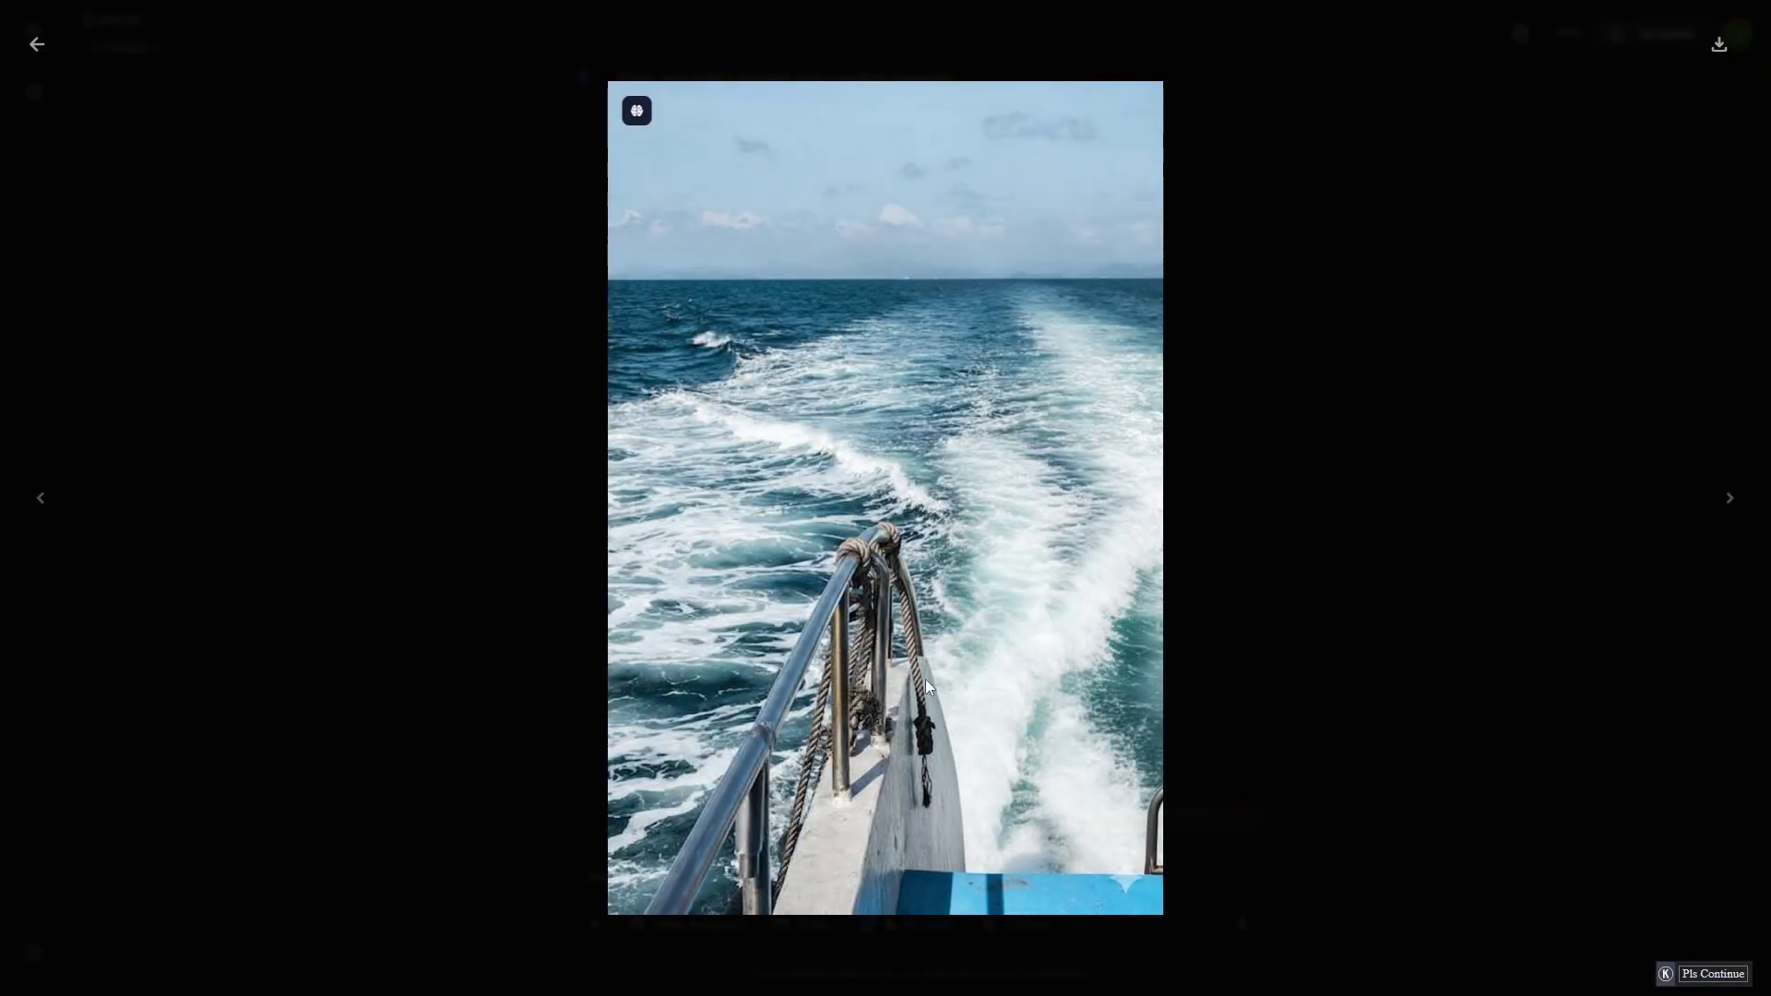
key("Escape")
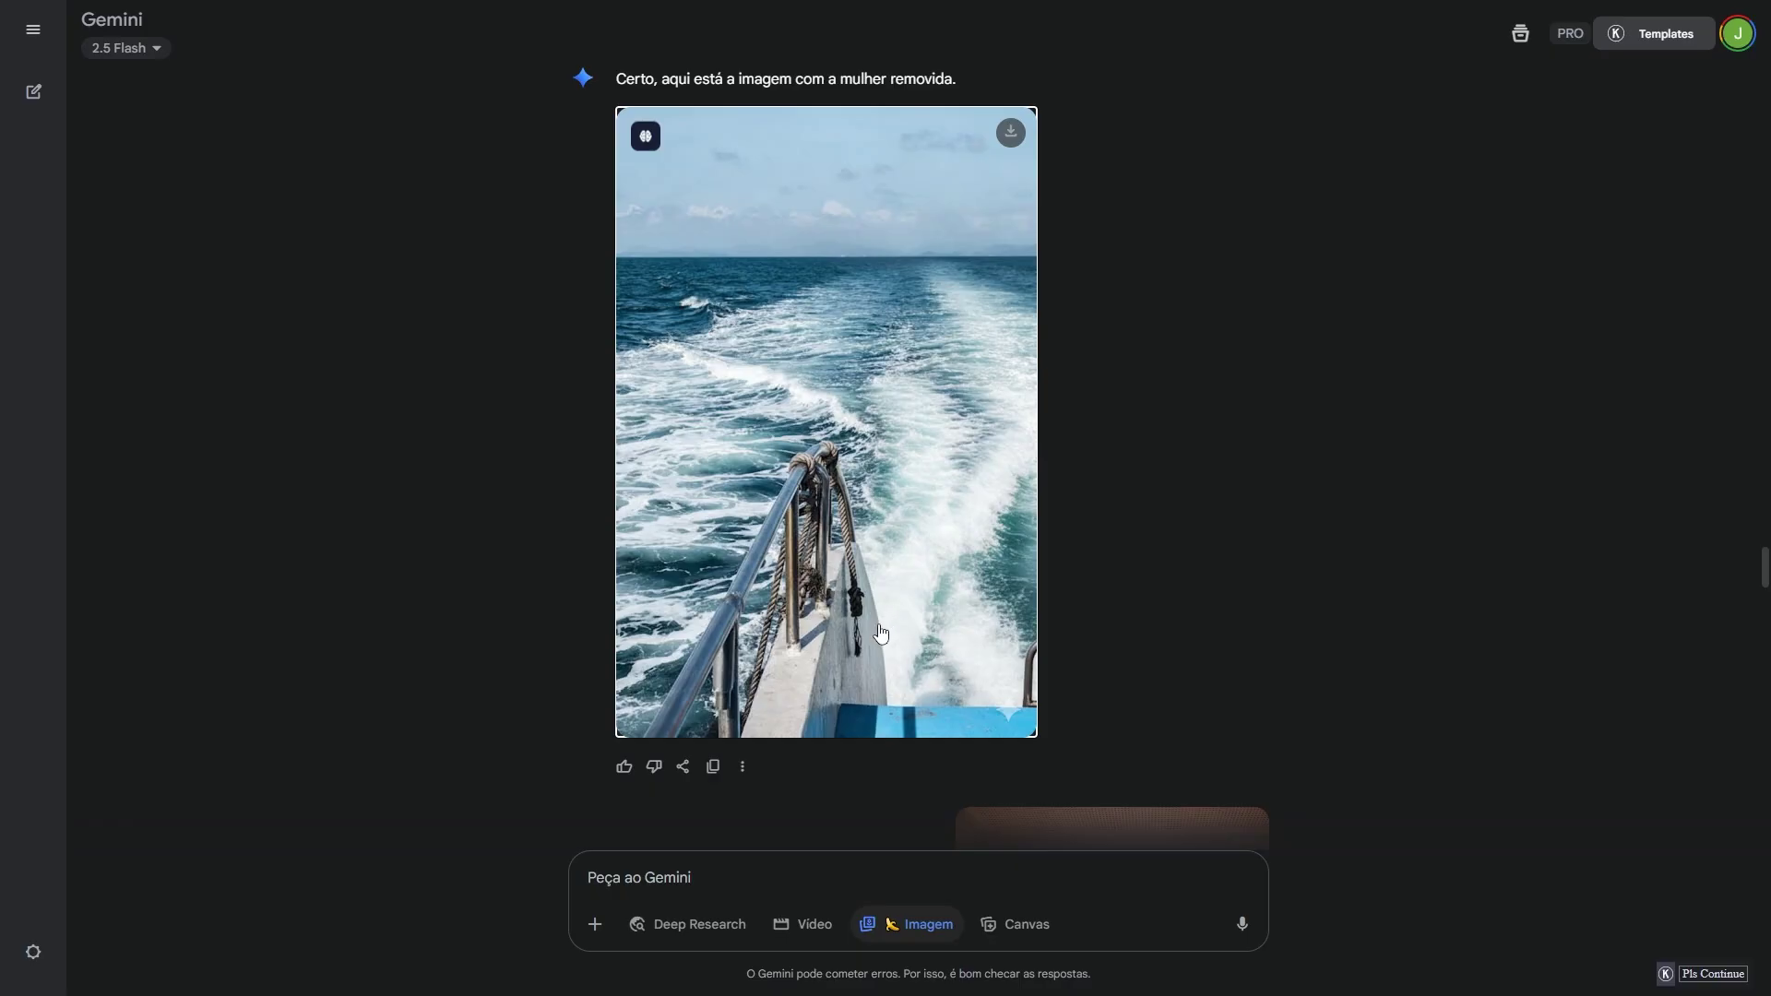
Step: Read the prompt asking for a skull tattoo and turquoise dress, and compare the bride's original photo with the edited result at full size
scroll(880, 633, "down", 6)
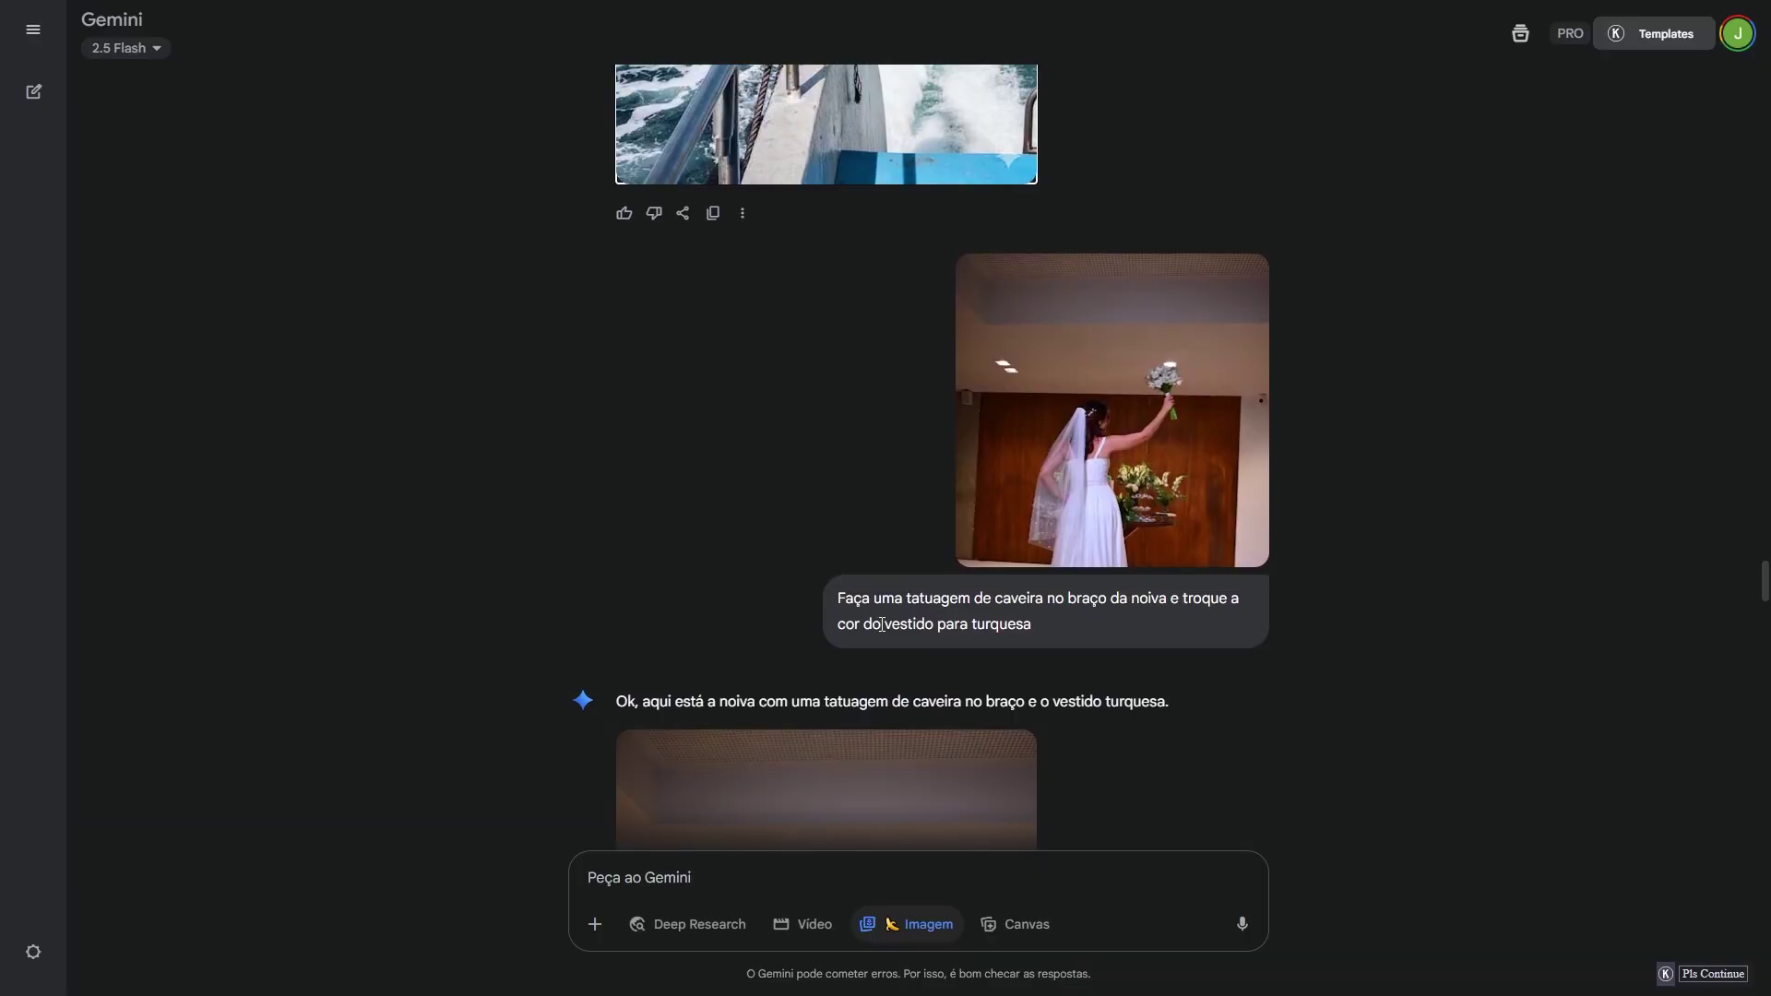
left_click(1153, 466)
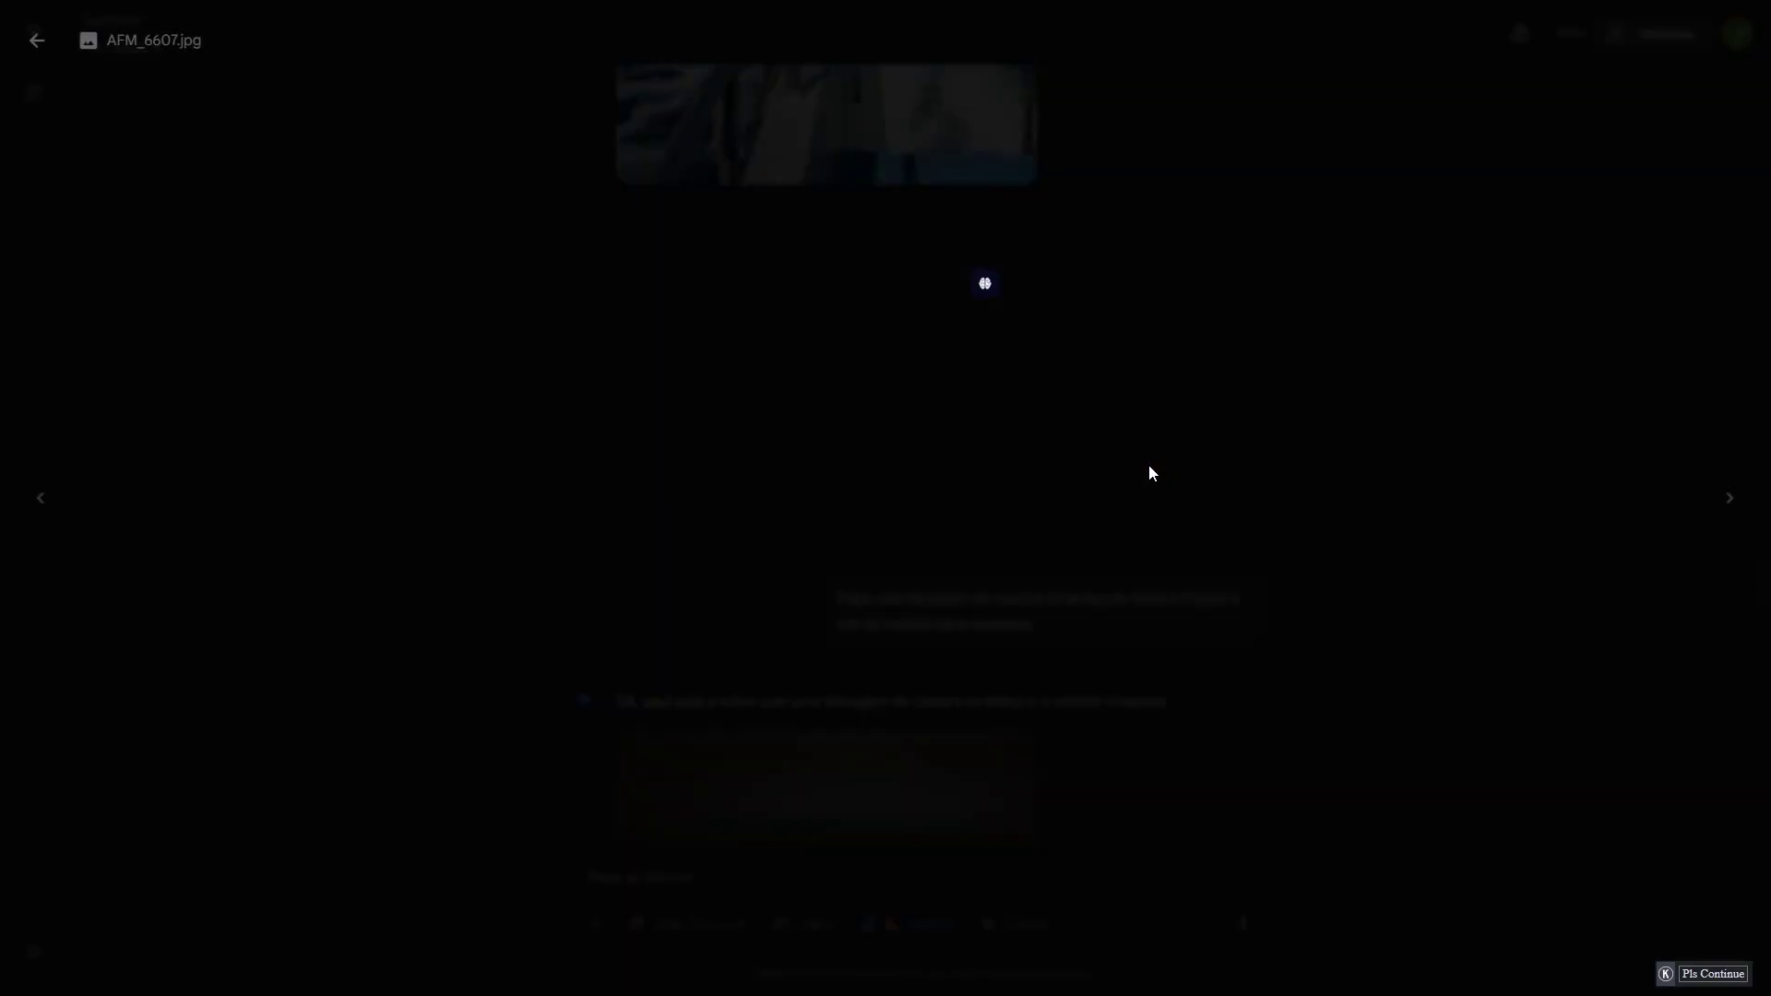
key("Escape")
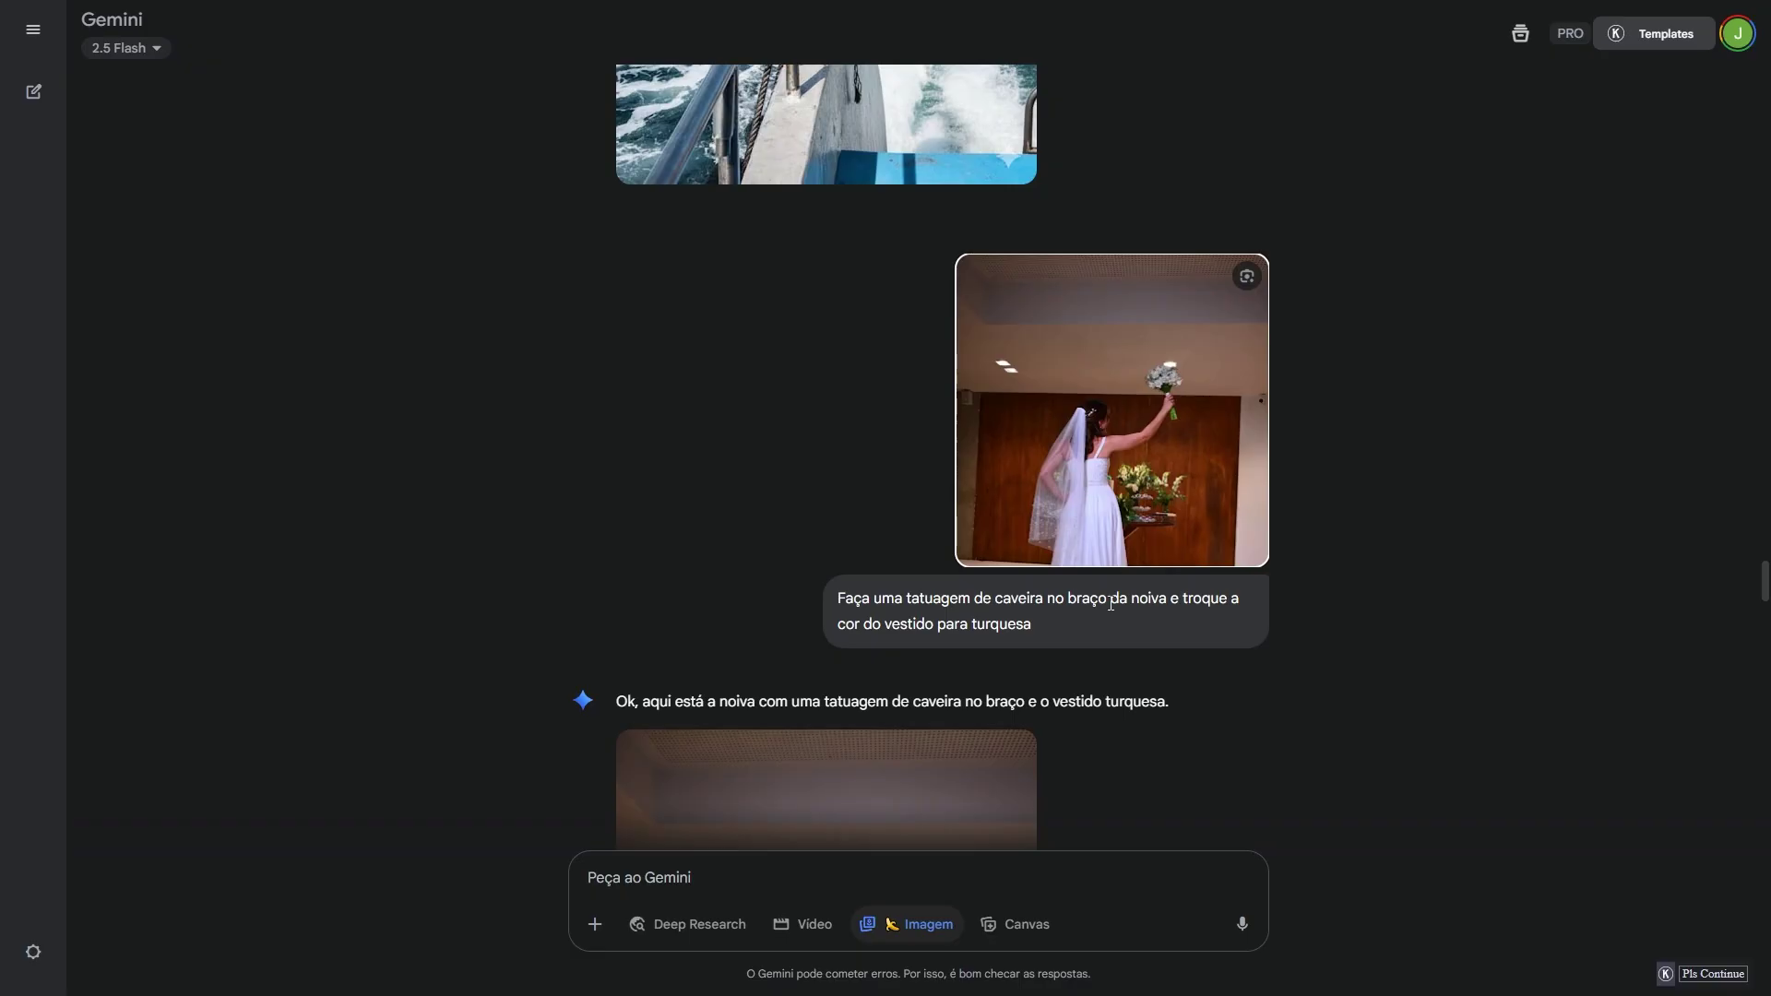
scroll(1069, 629, "down", 2)
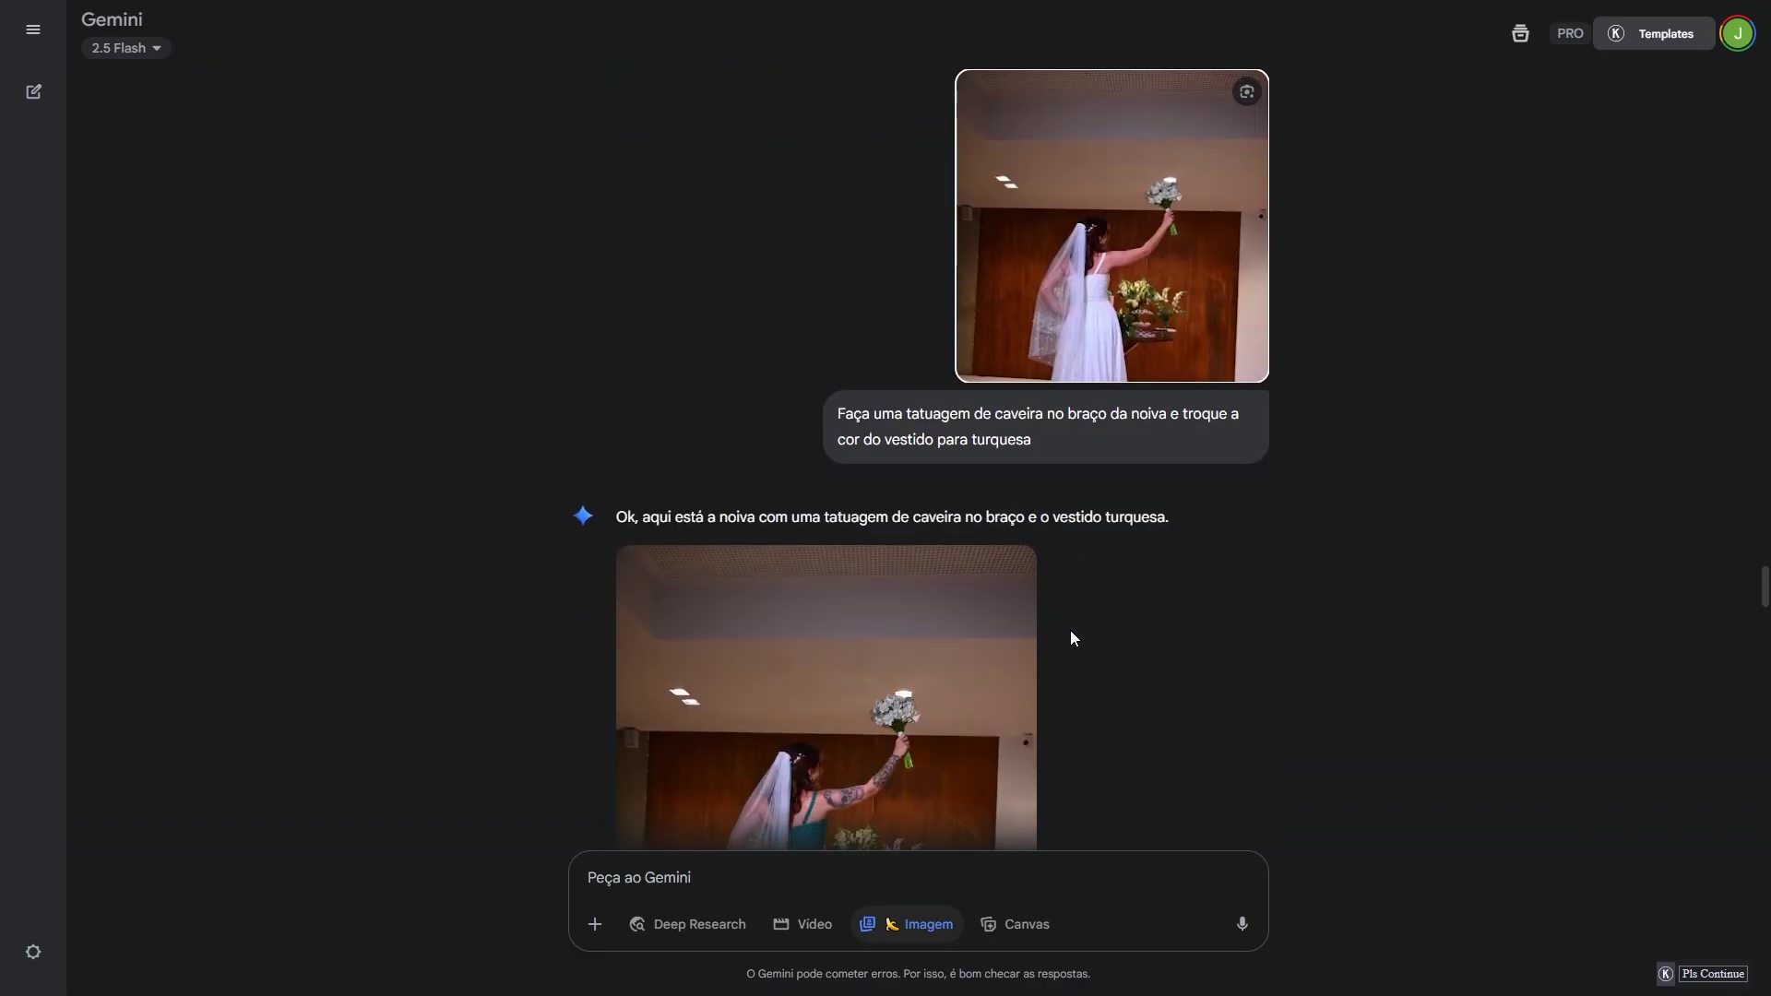
scroll(1070, 629, "down", 3)
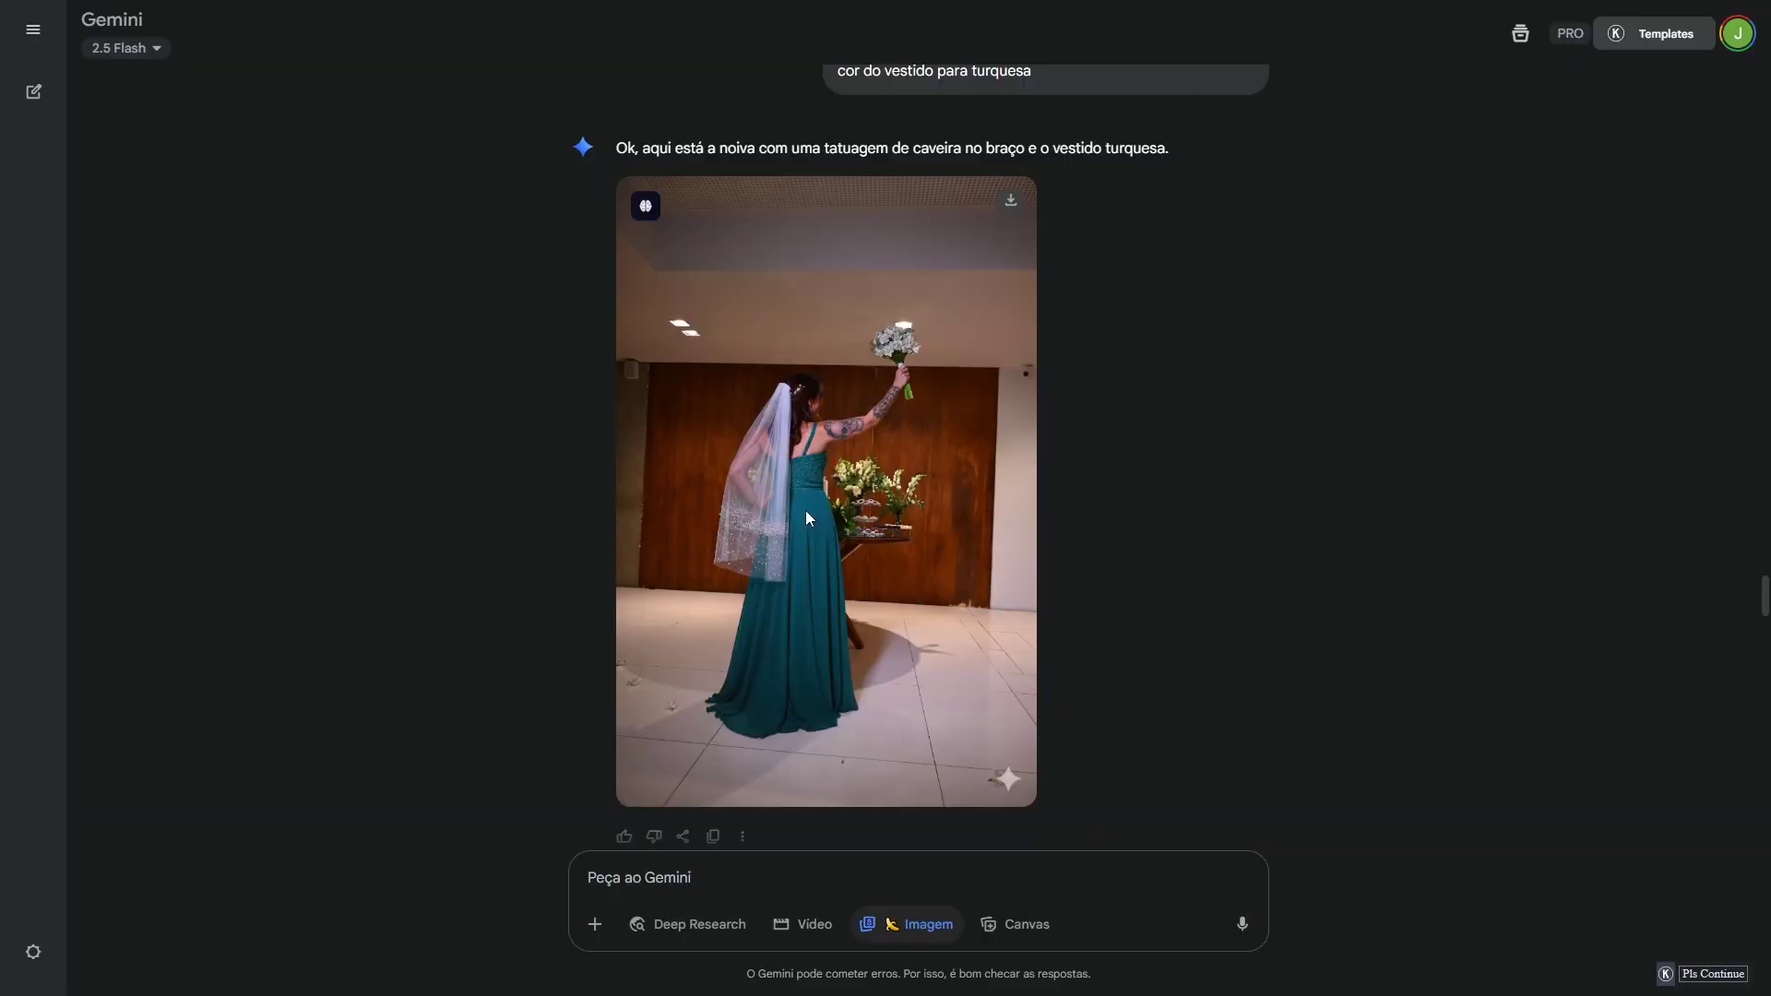
left_click(869, 437)
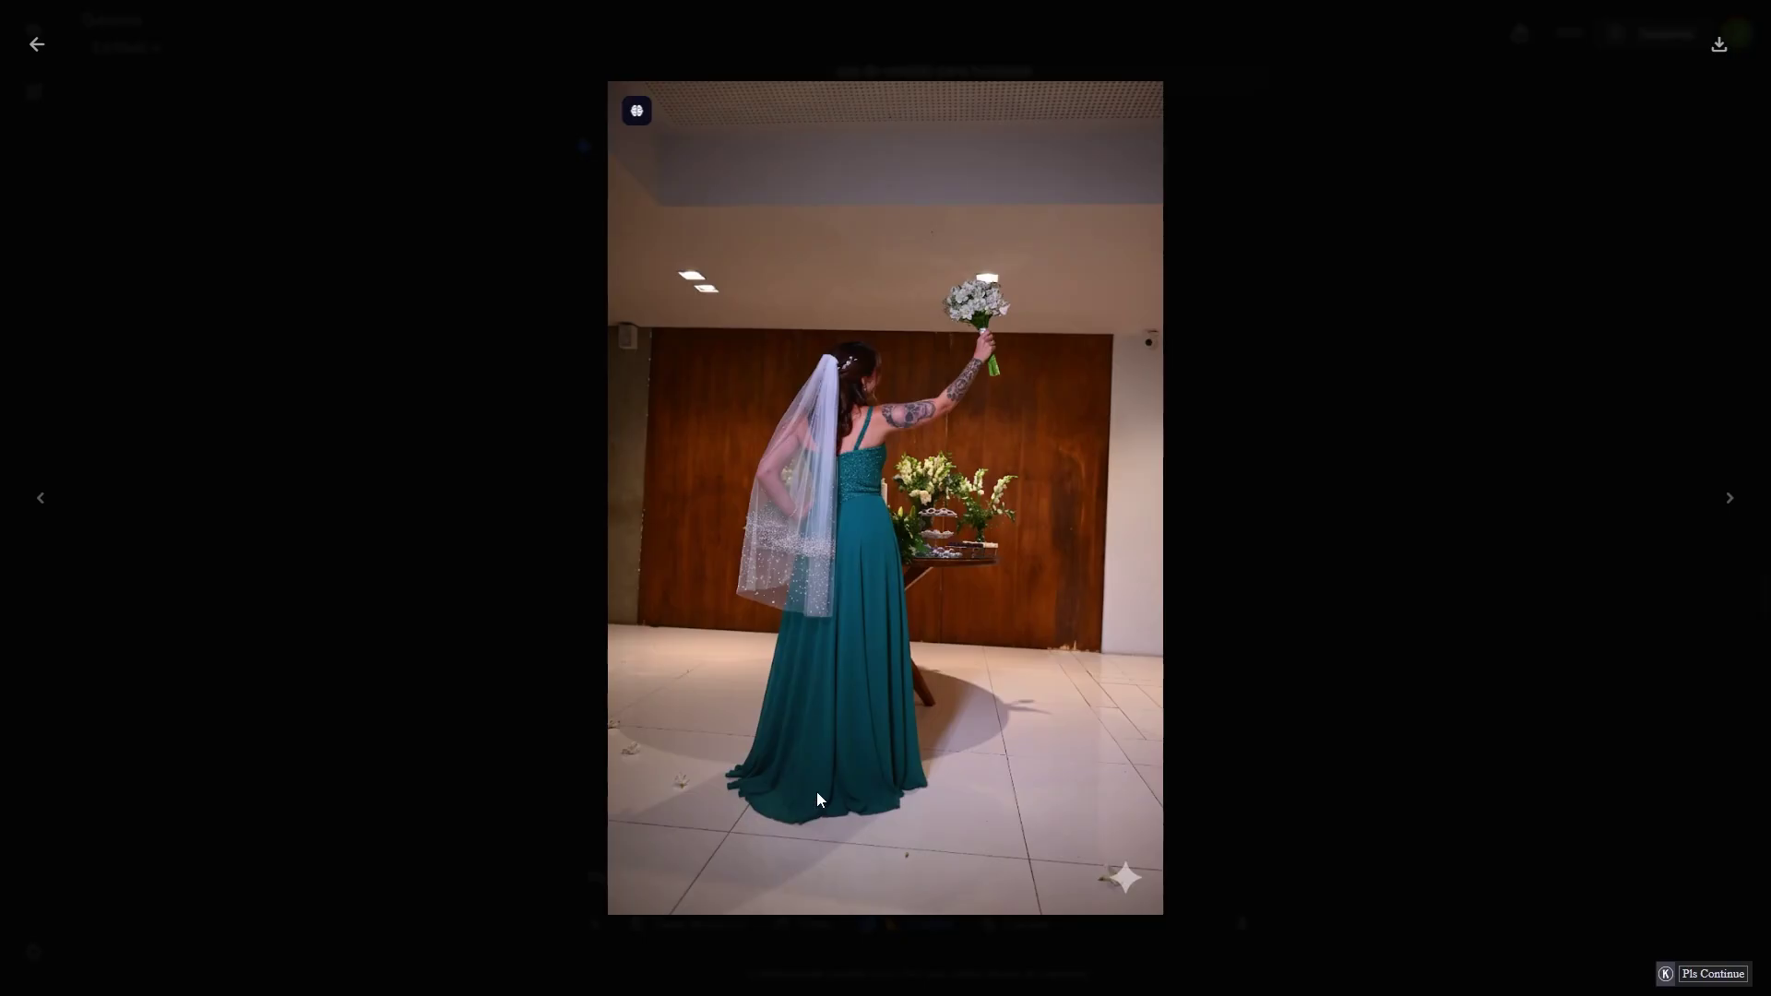
key("Escape")
Step: Read the prompt changing the scenery to a "campo florido" and compare the flower-field result with the previous turquoise-dress image
scroll(962, 699, "down", 1)
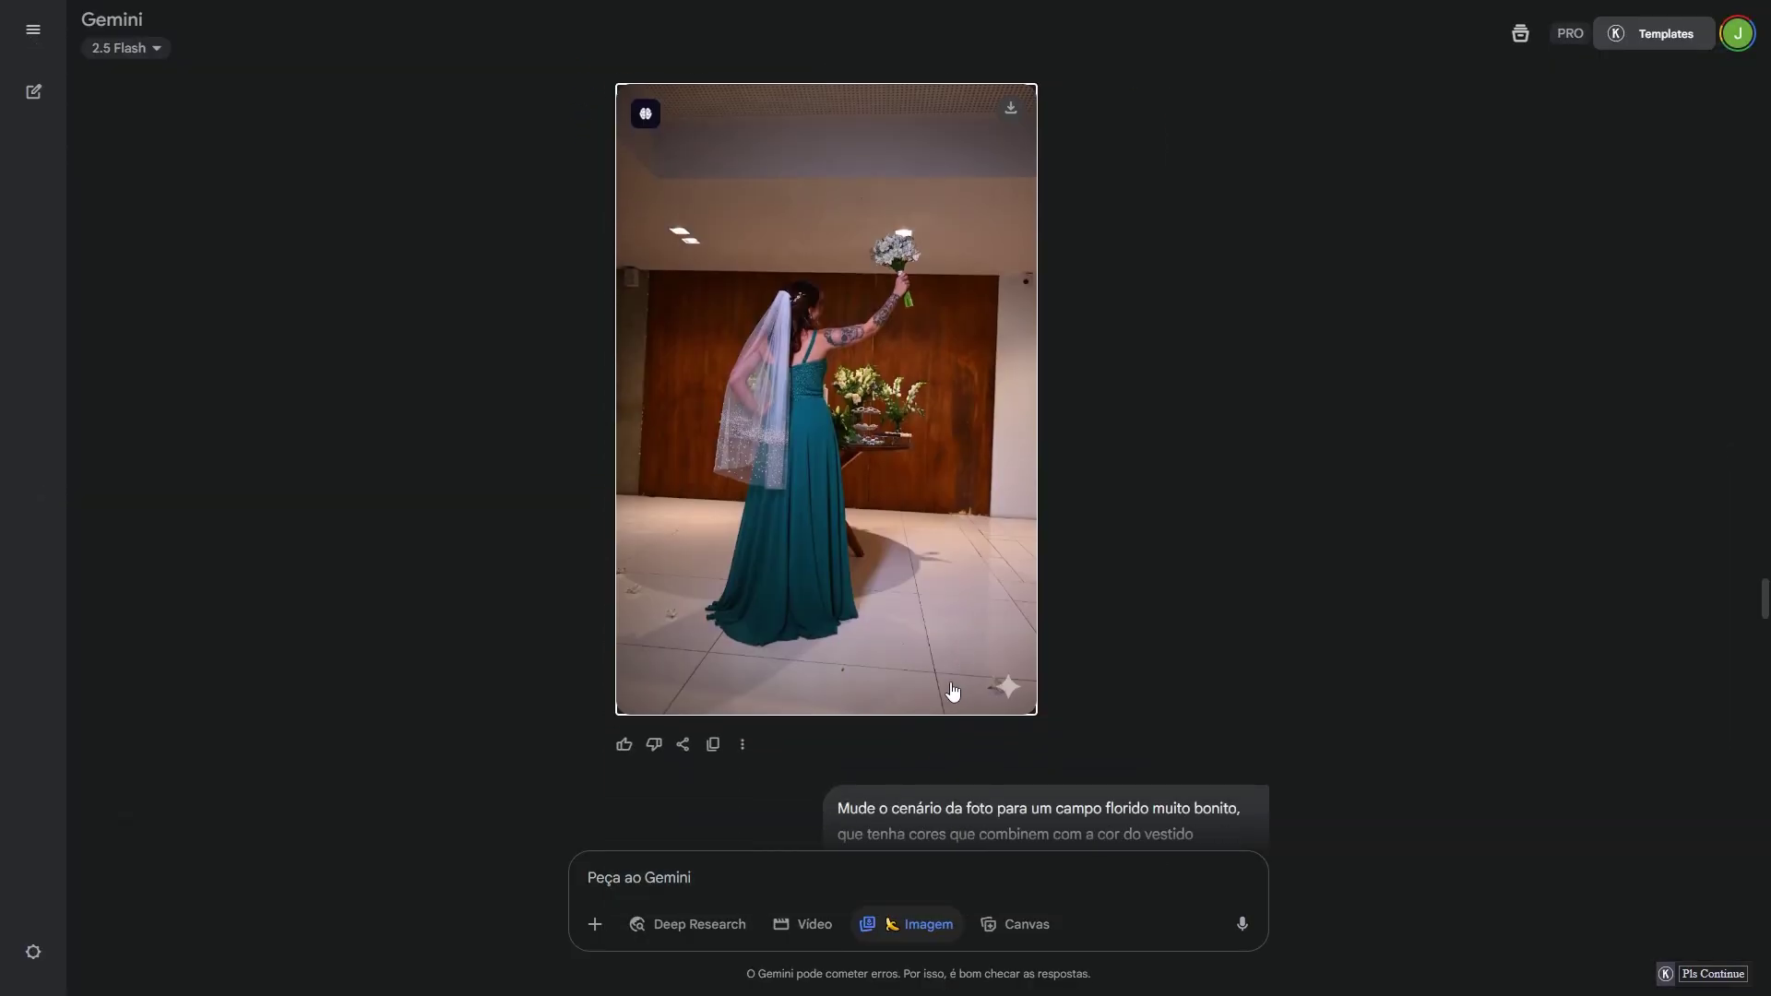
scroll(952, 585, "down", 4)
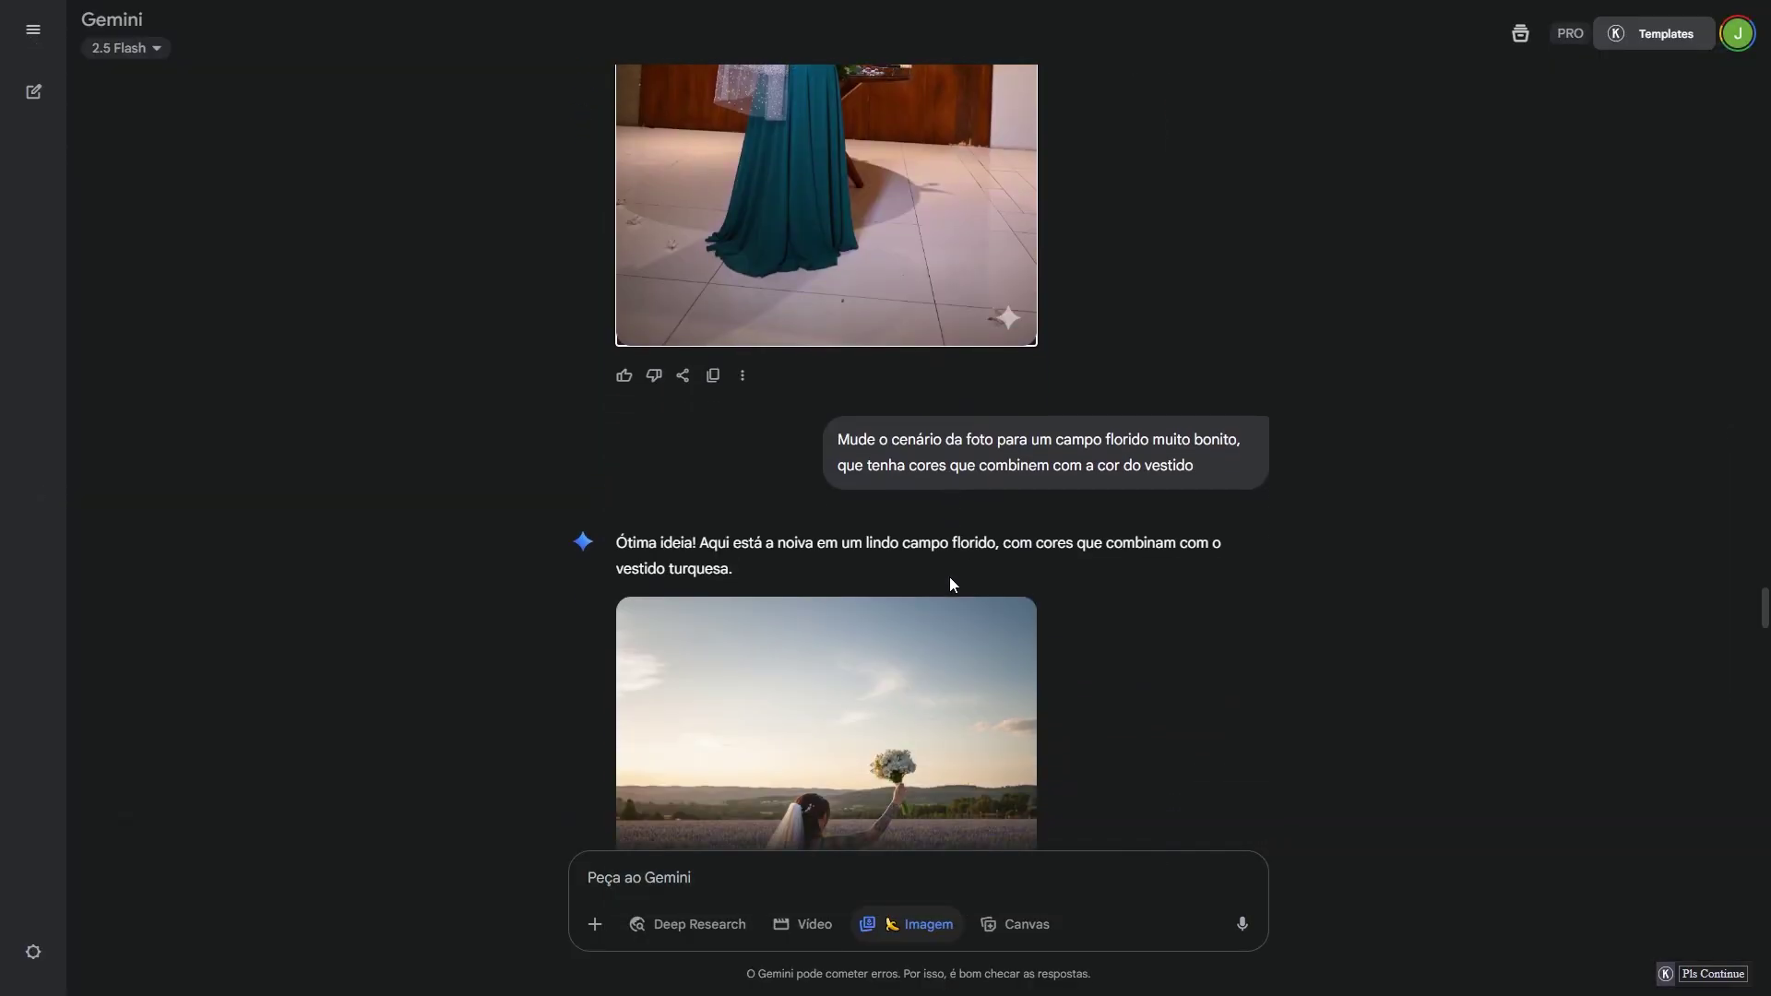
scroll(953, 584, "down", 1)
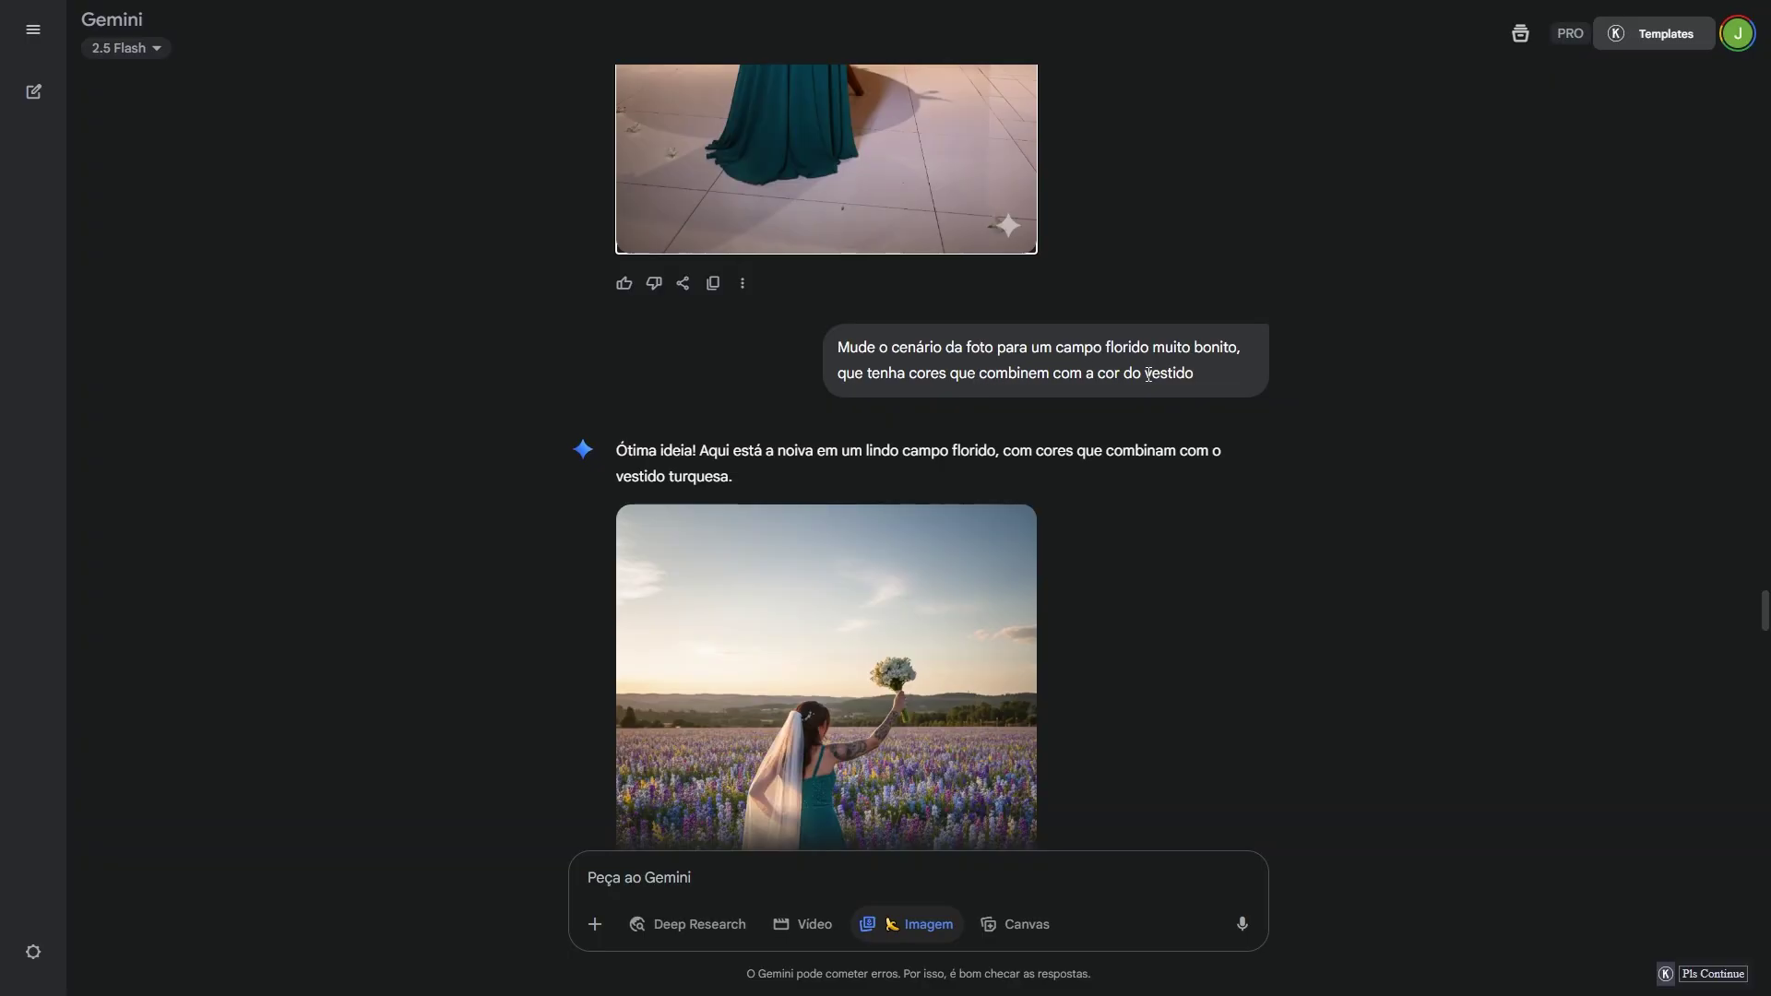
scroll(1144, 380, "down", 3)
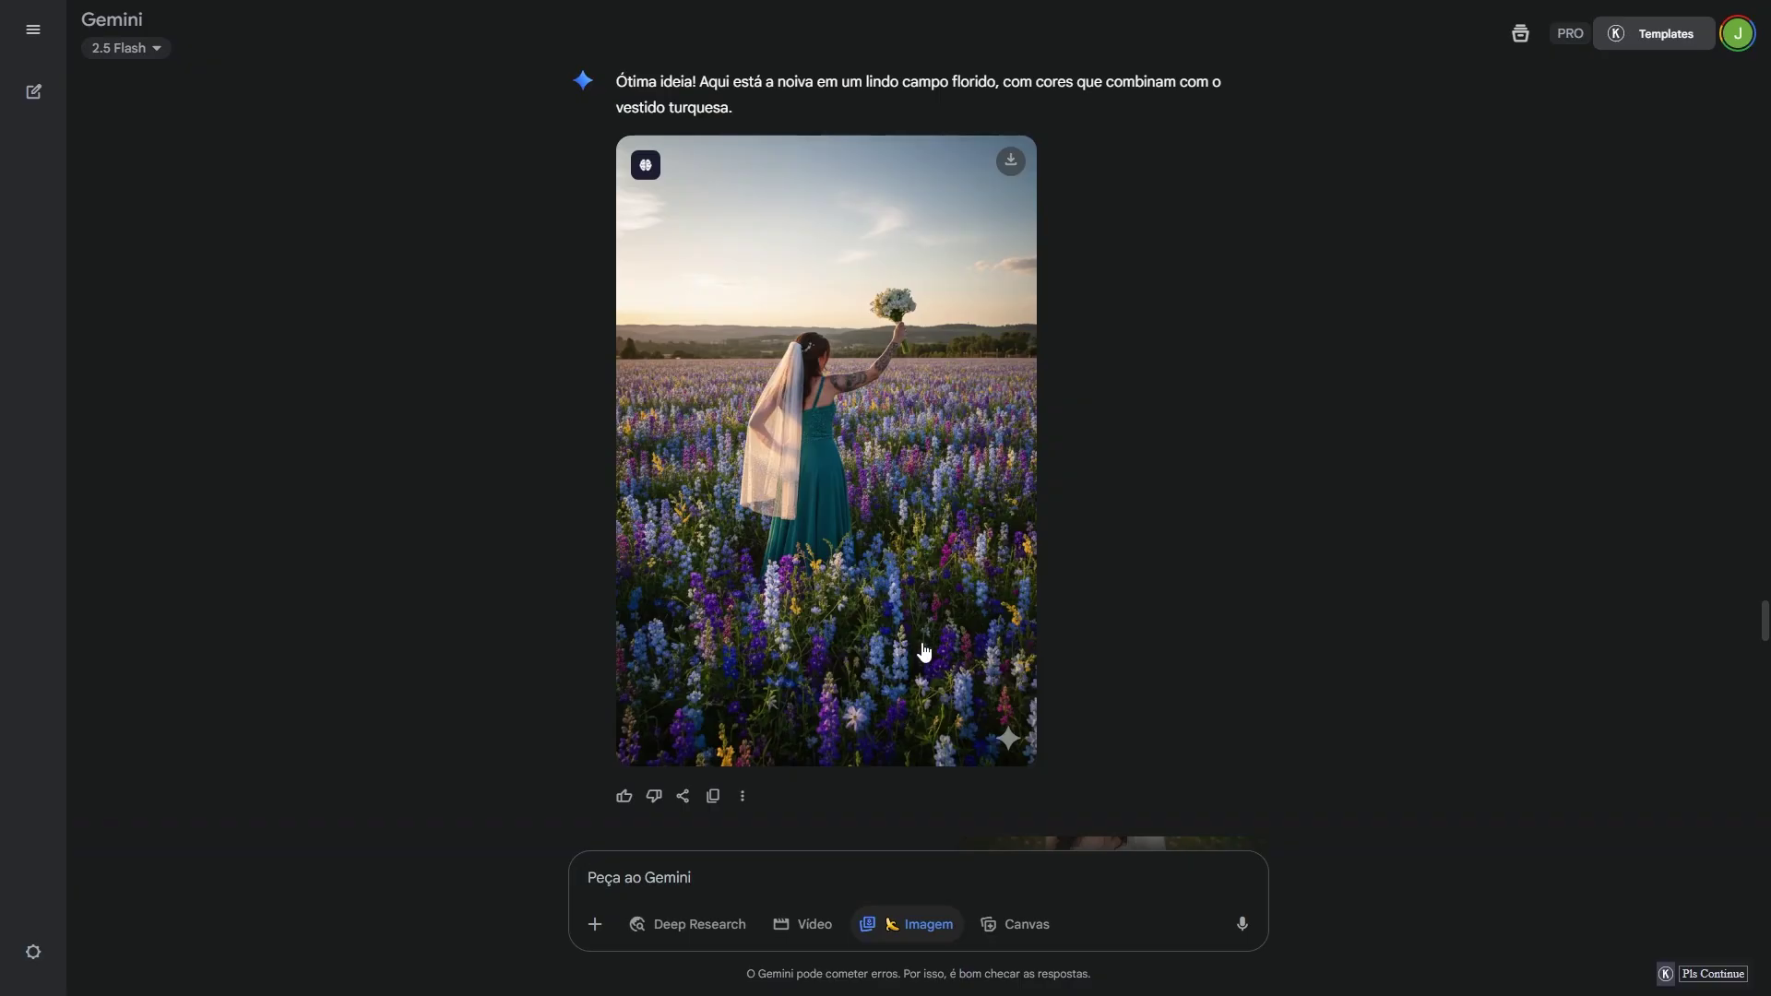
scroll(913, 651, "up", 2)
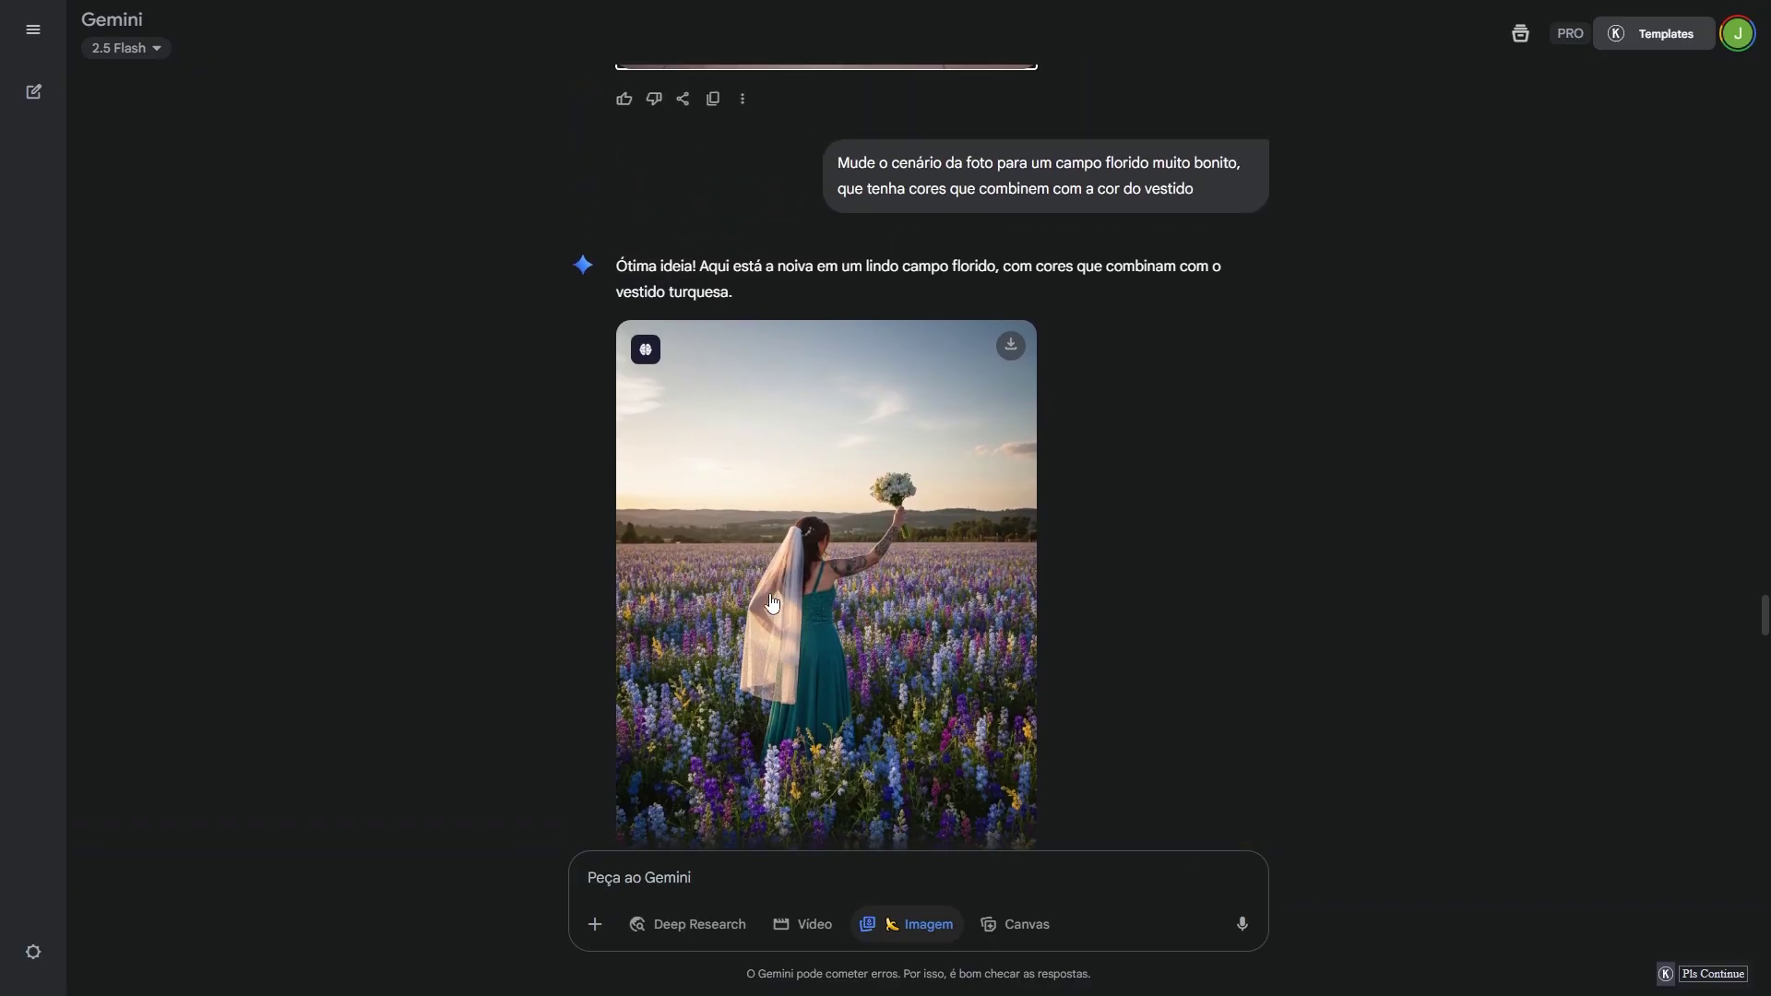
scroll(771, 588, "up", 6)
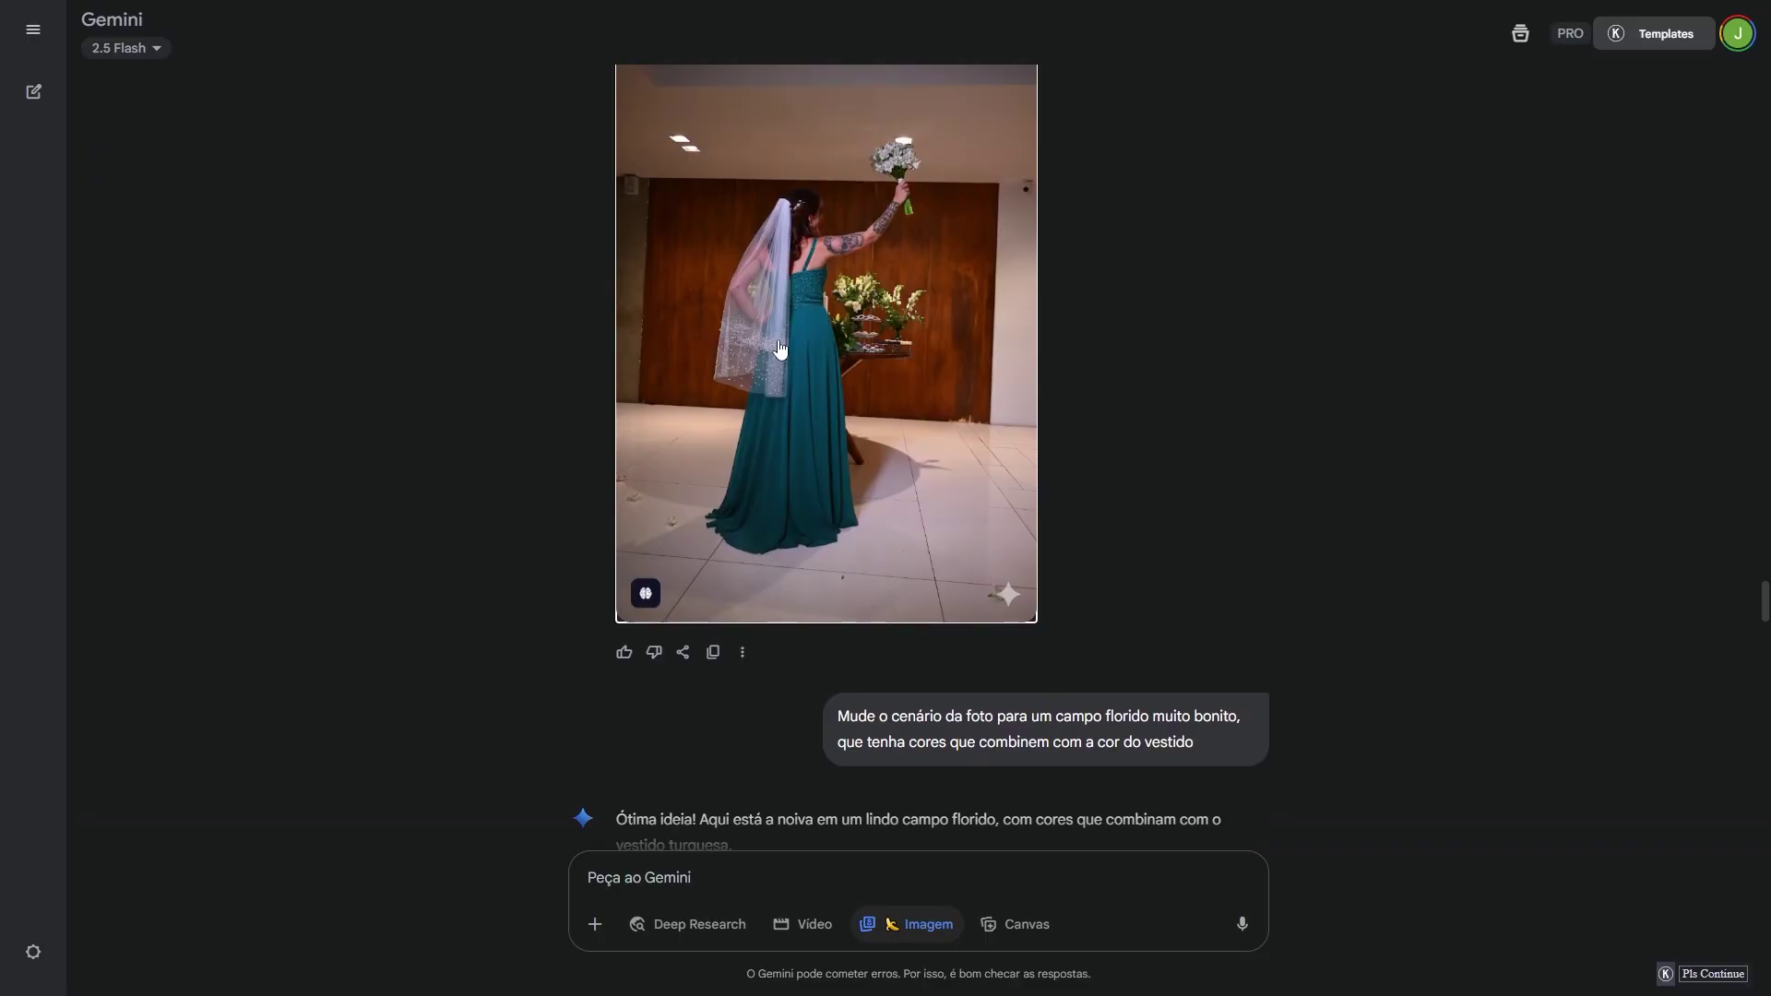
scroll(780, 350, "down", 7)
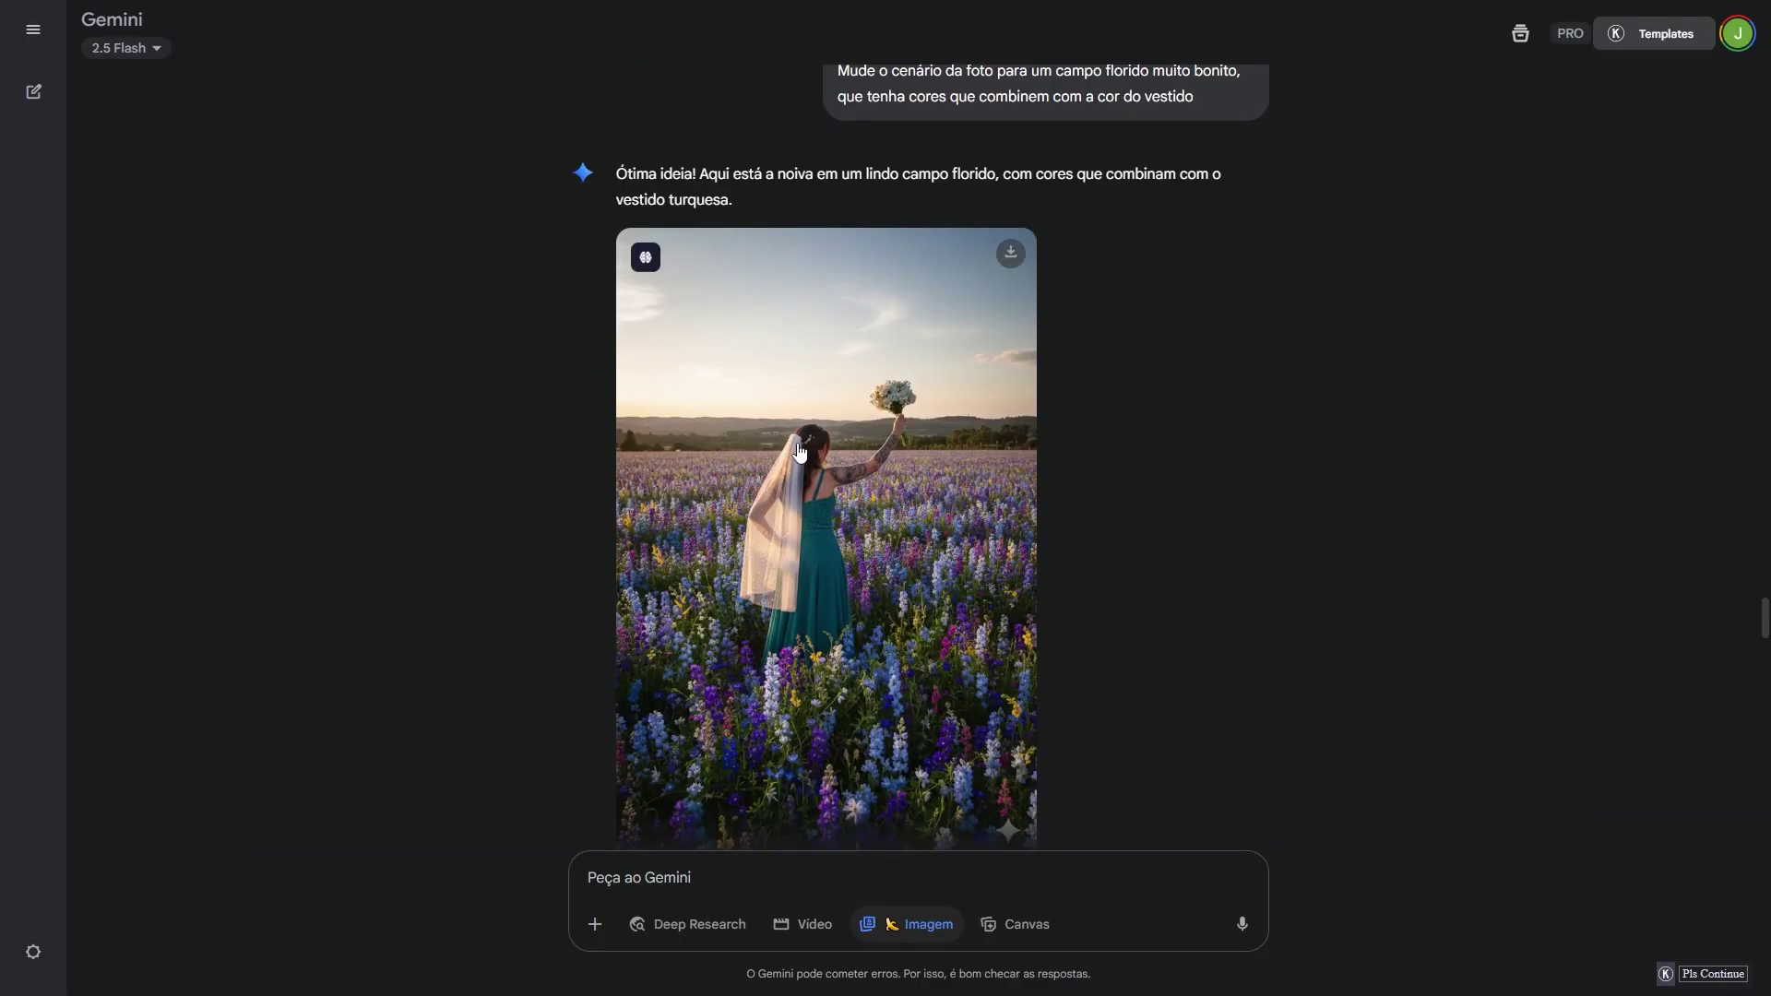
left_click(846, 498)
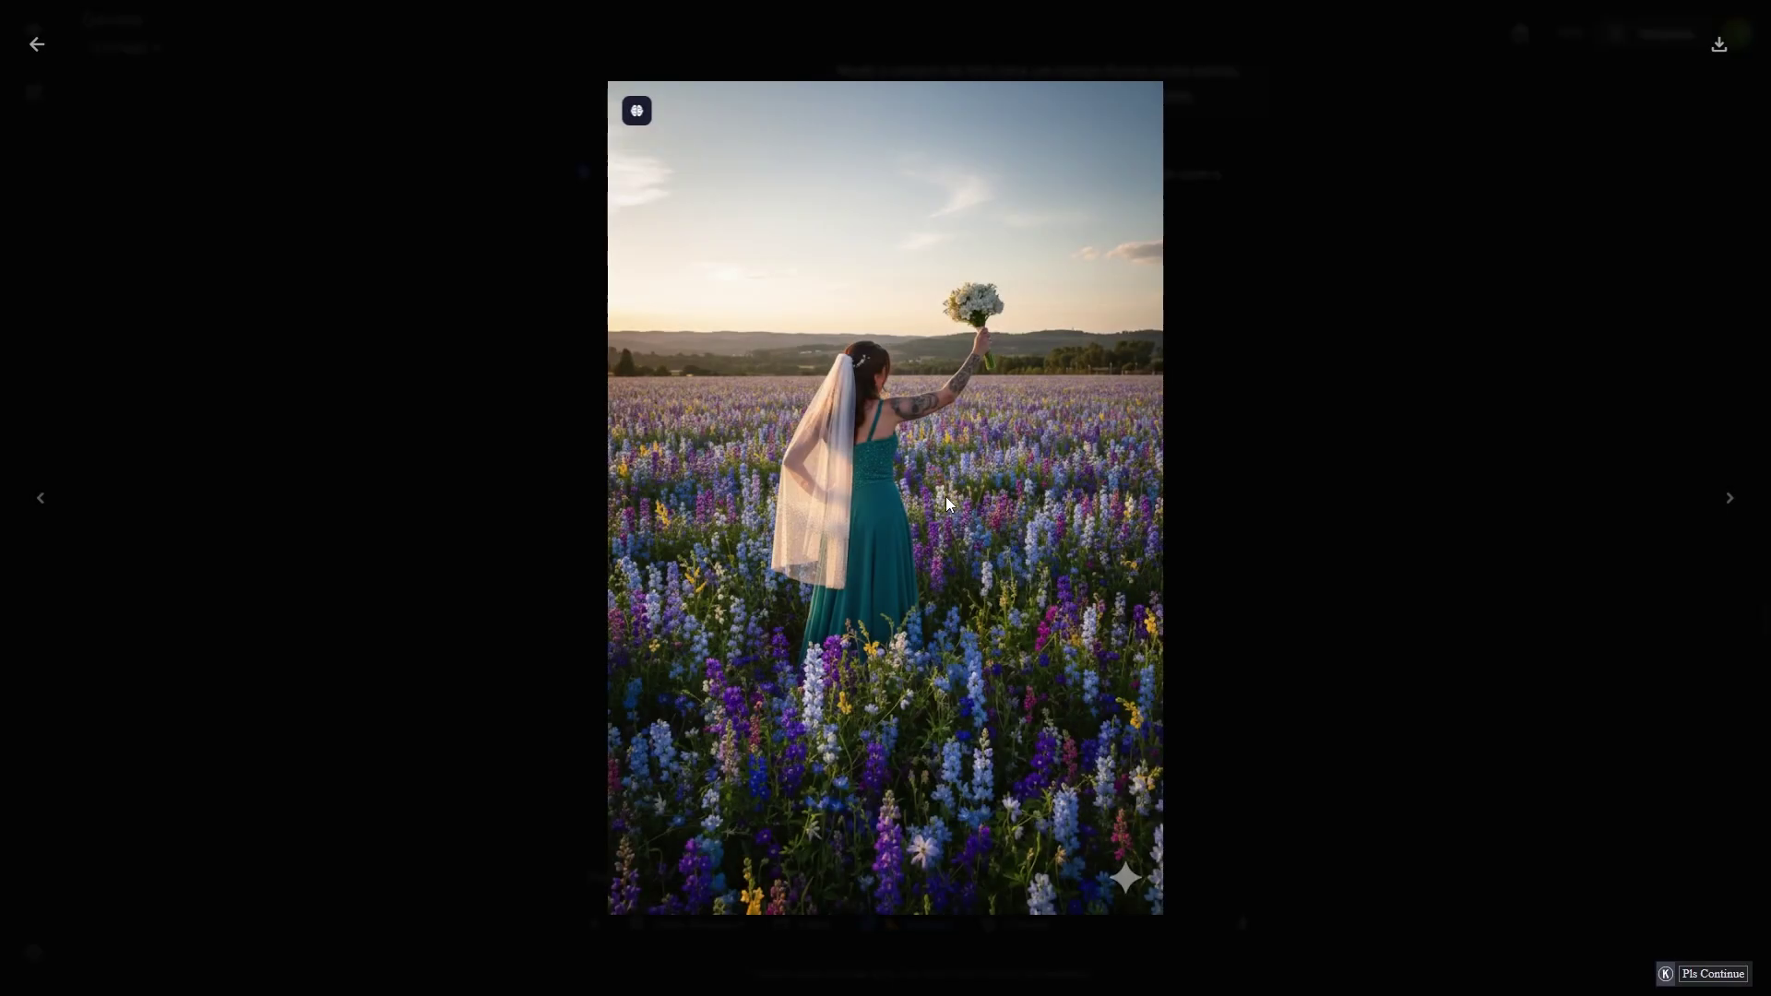
key("Escape")
Step: Read the prompt "adicione o texto "Flórida Buquês" nessa foto" and compare the original bouquet photo with the captioned result
scroll(942, 616, "down", 3)
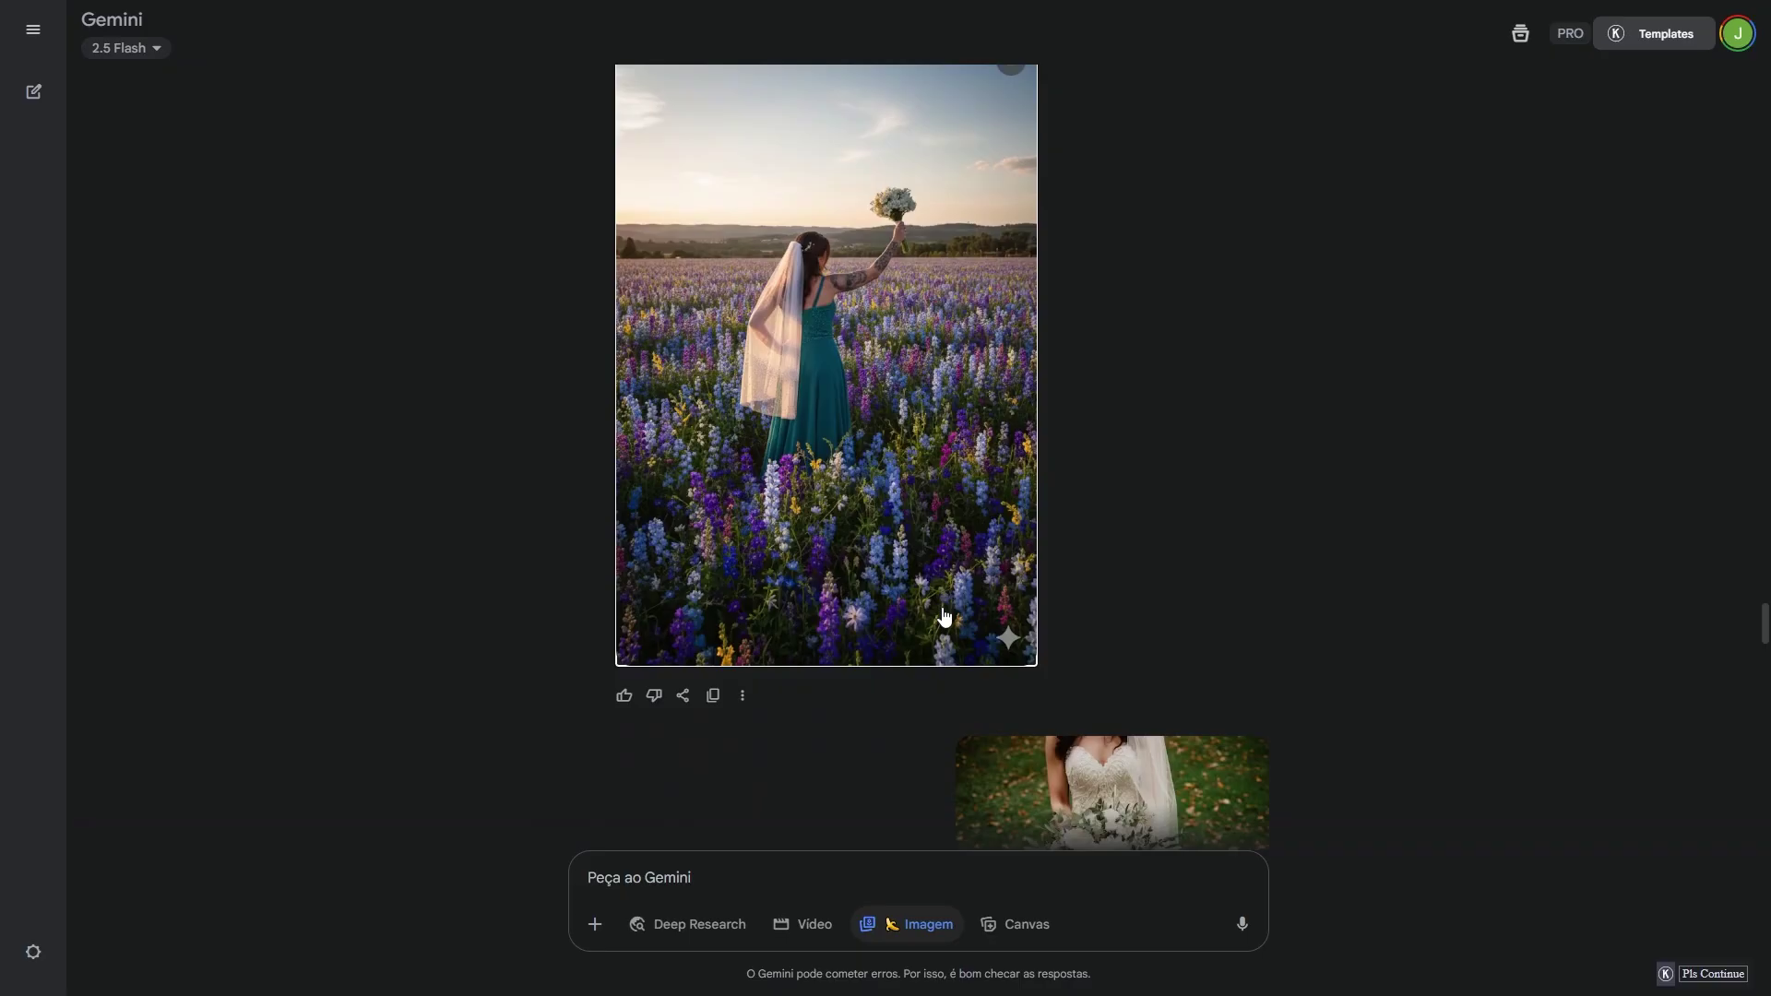
scroll(943, 616, "down", 4)
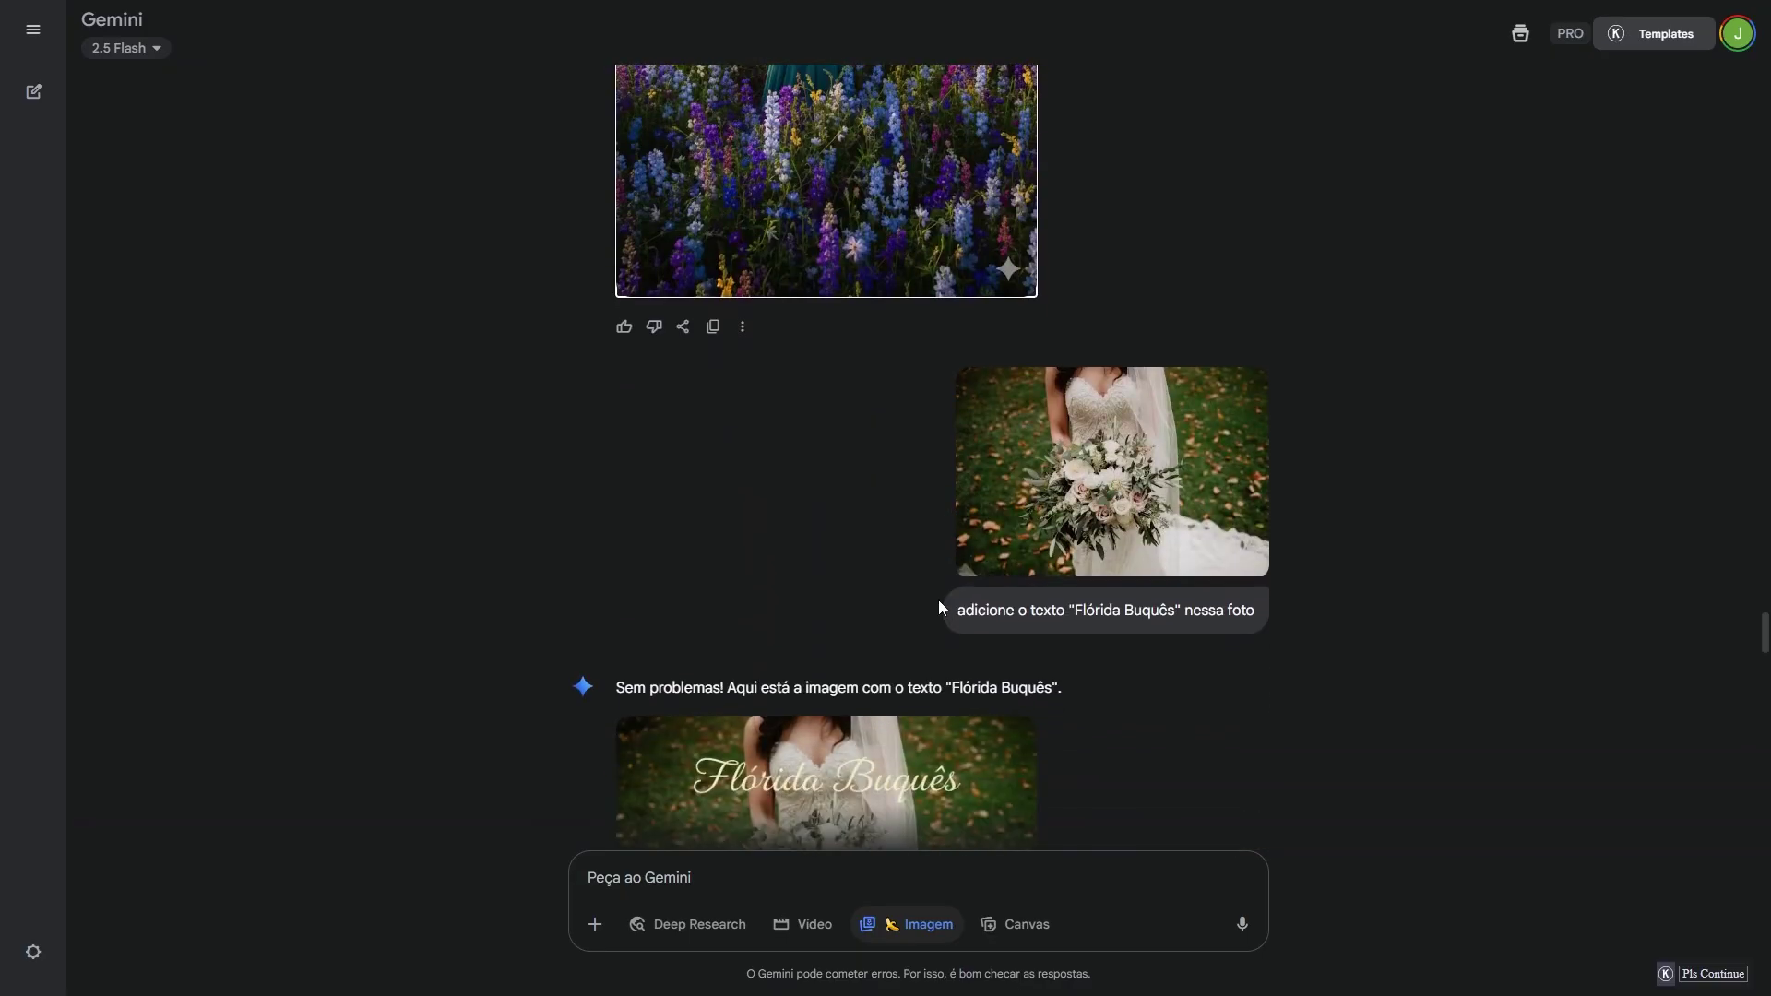
scroll(937, 607, "down", 2)
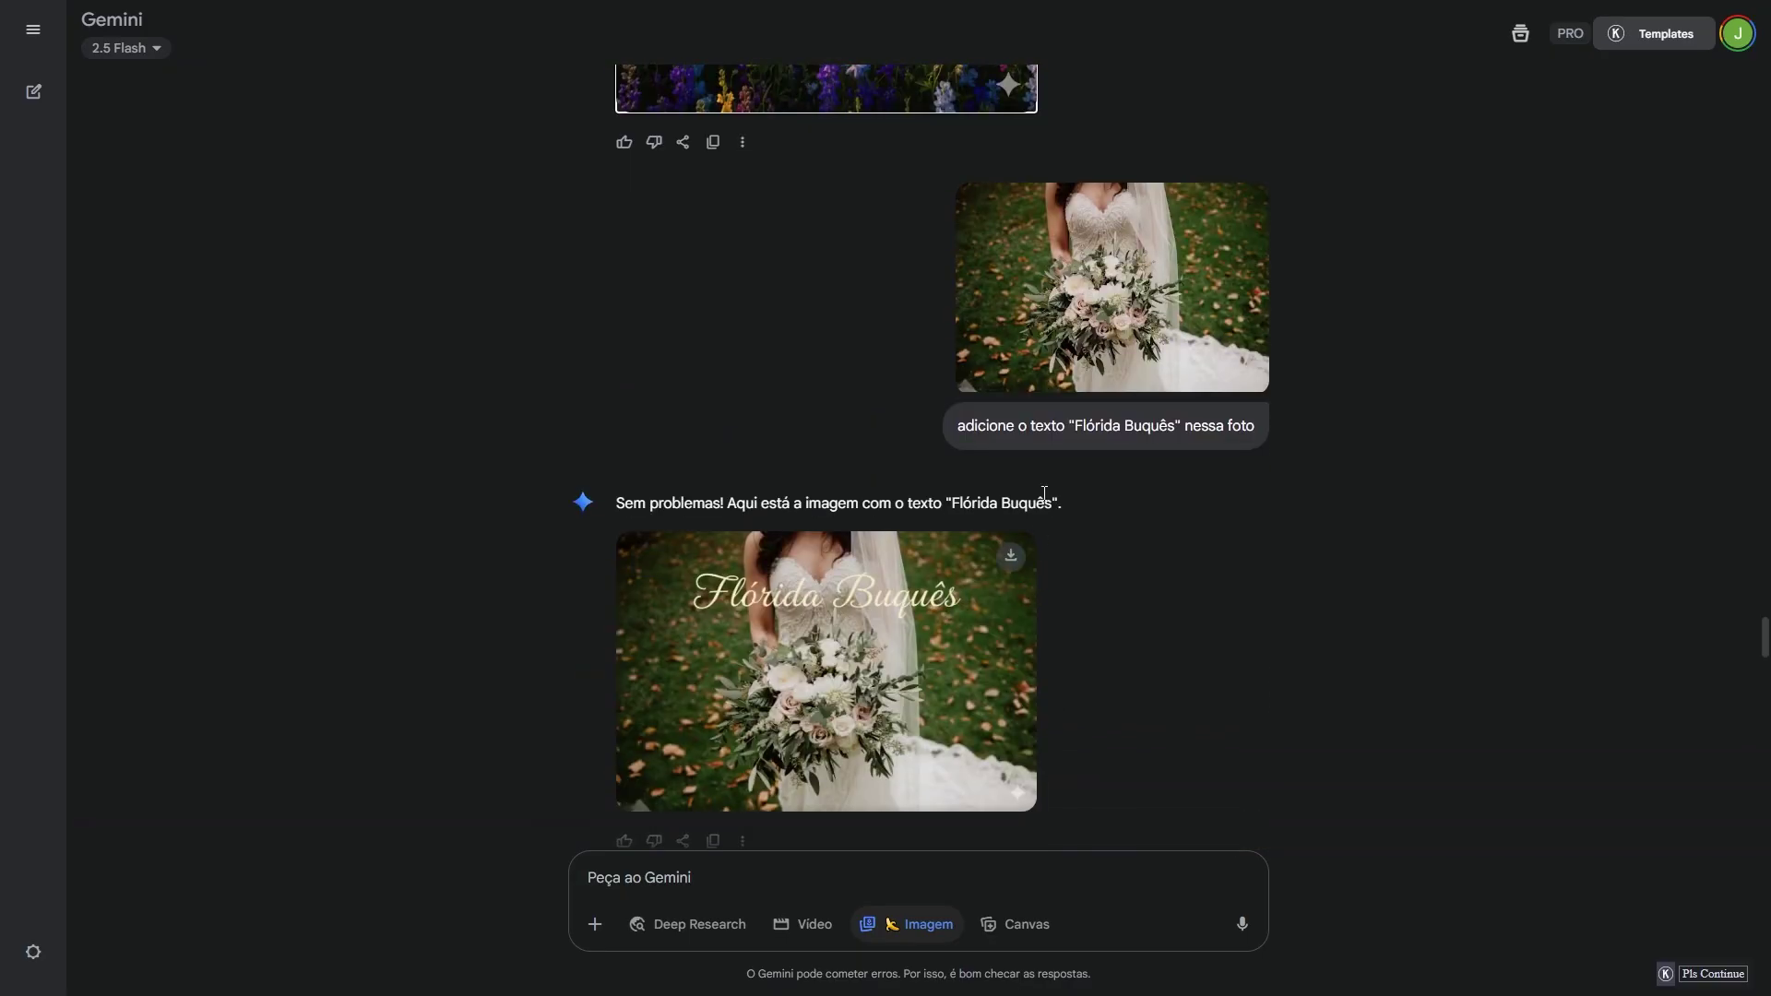
scroll(1131, 517, "up", 1)
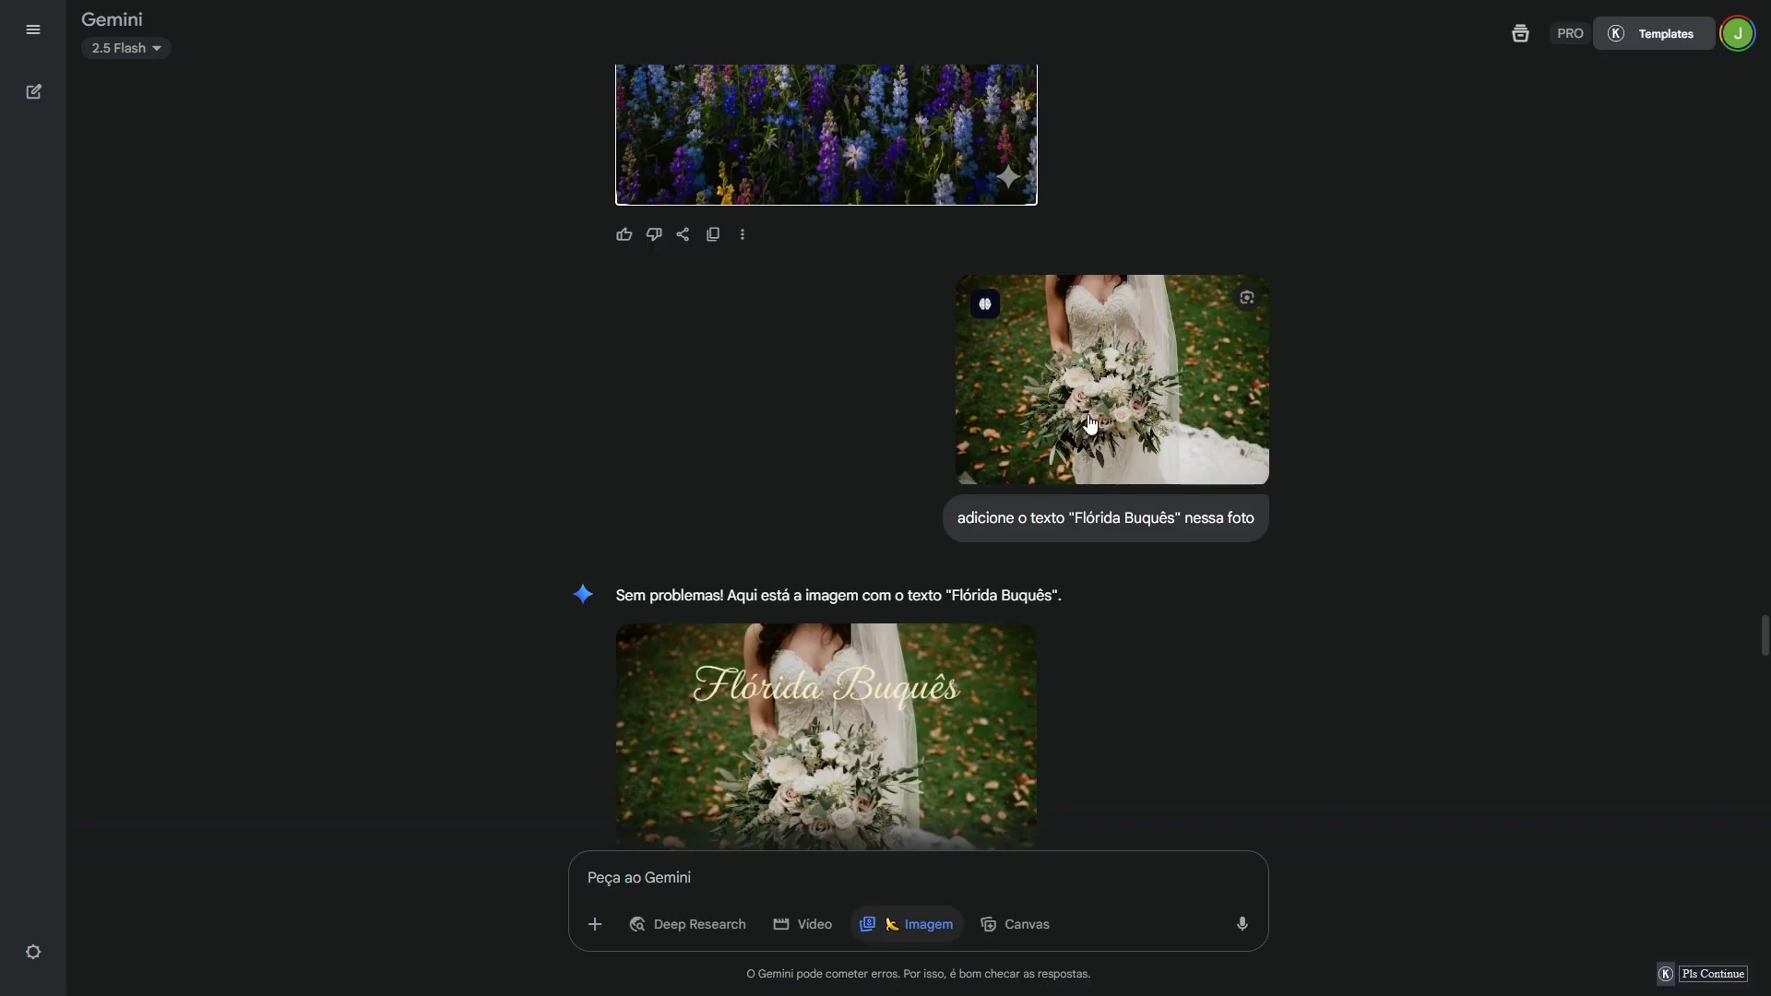
scroll(1090, 424, "down", 3)
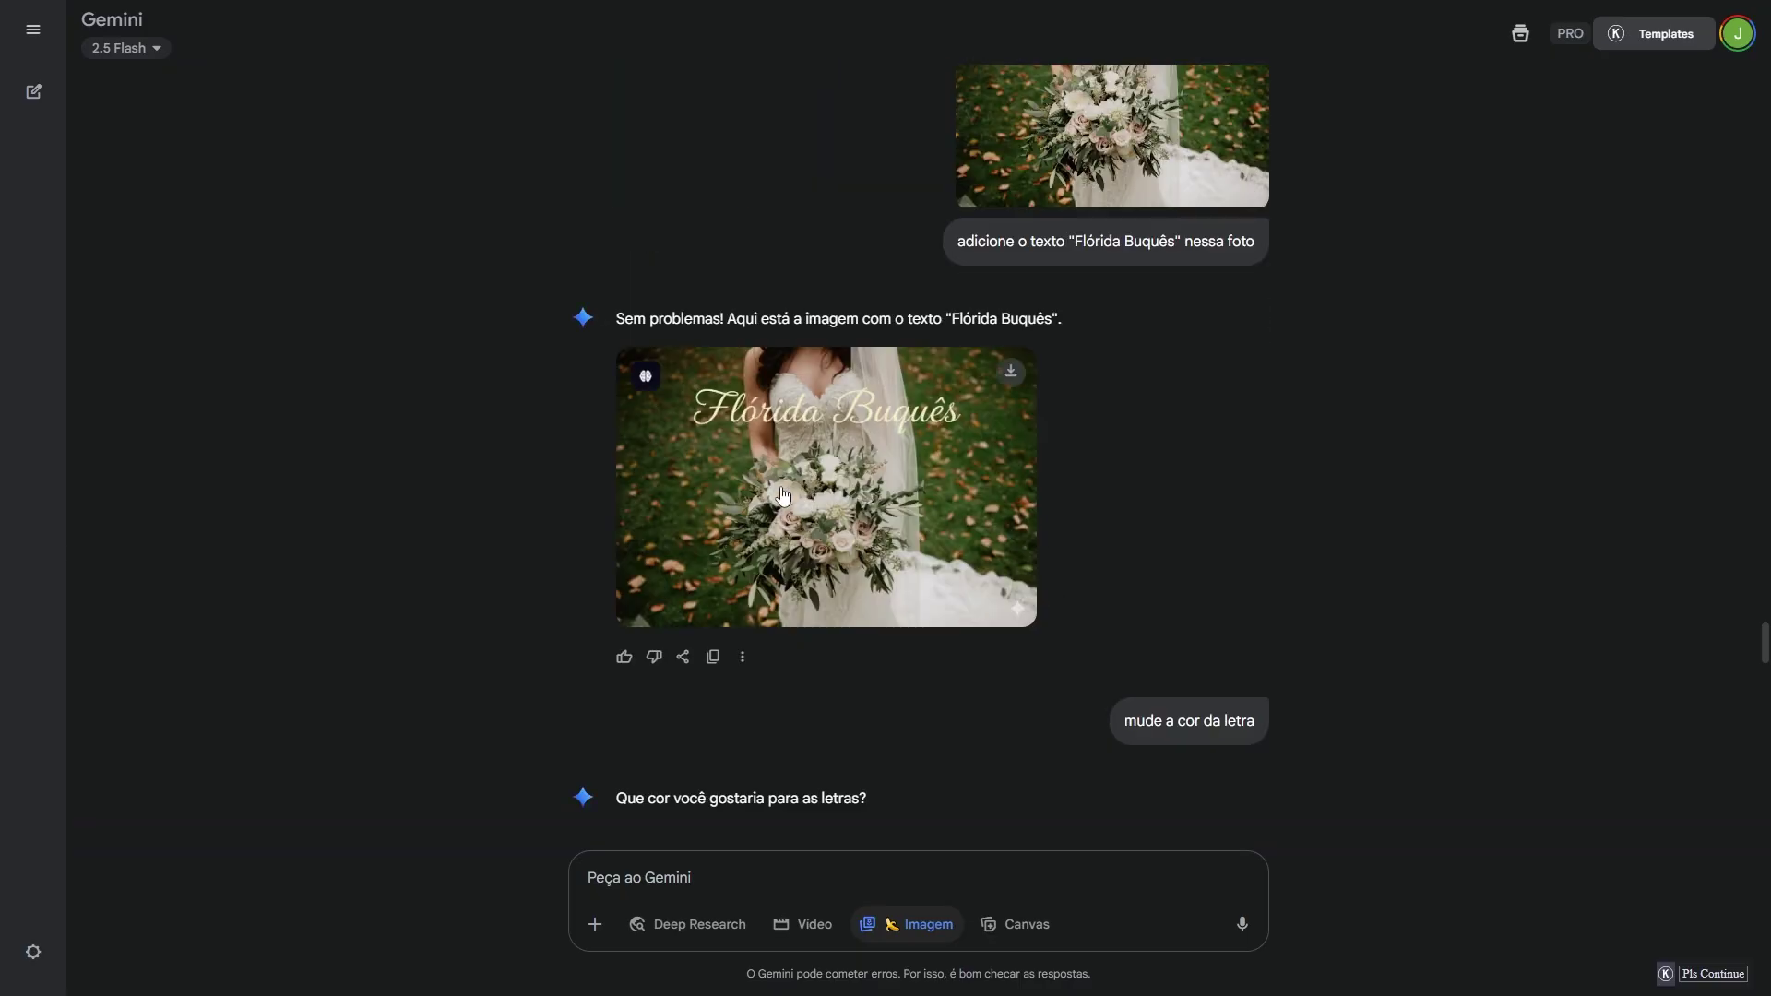
Step: Read the follow-up prompts "mude a cor da letra" and "lavanda", and examine the resulting lettering on the bouquet photo
mouse_move(1009, 425)
scroll(1008, 425, "down", 2)
left_click_drag(1124, 535, 1216, 538)
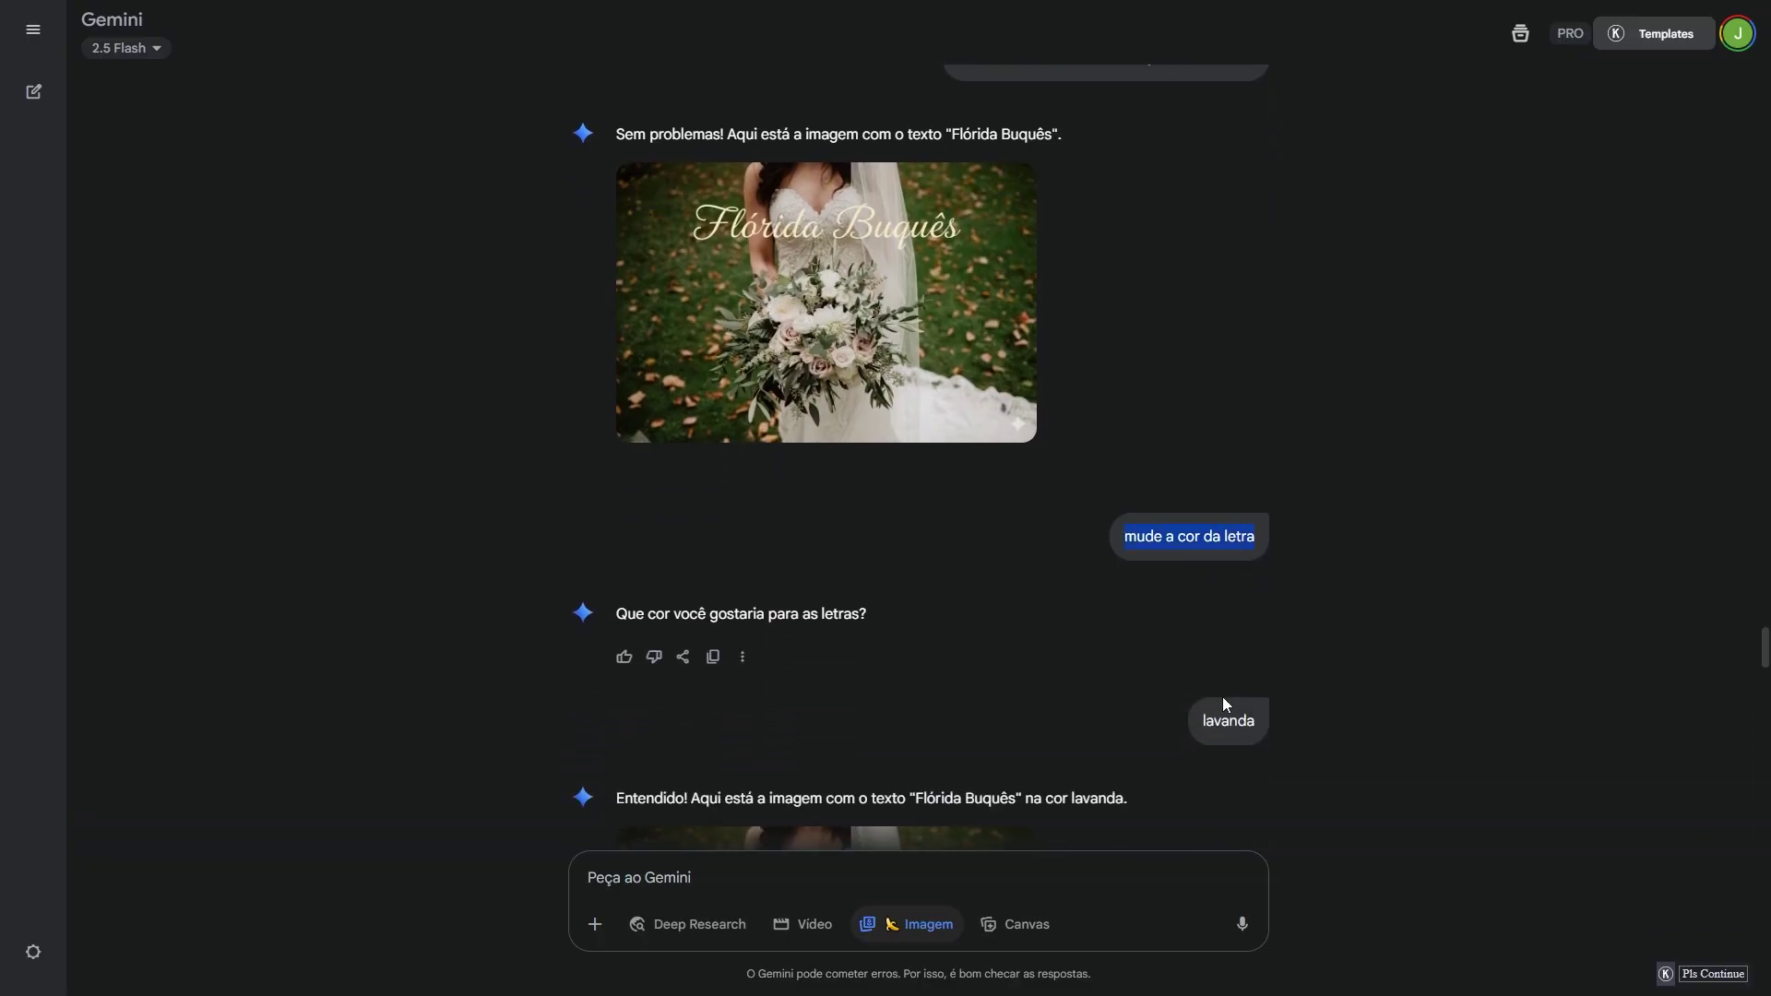
left_click_drag(1202, 720, 1254, 730)
scroll(678, 459, "down", 5)
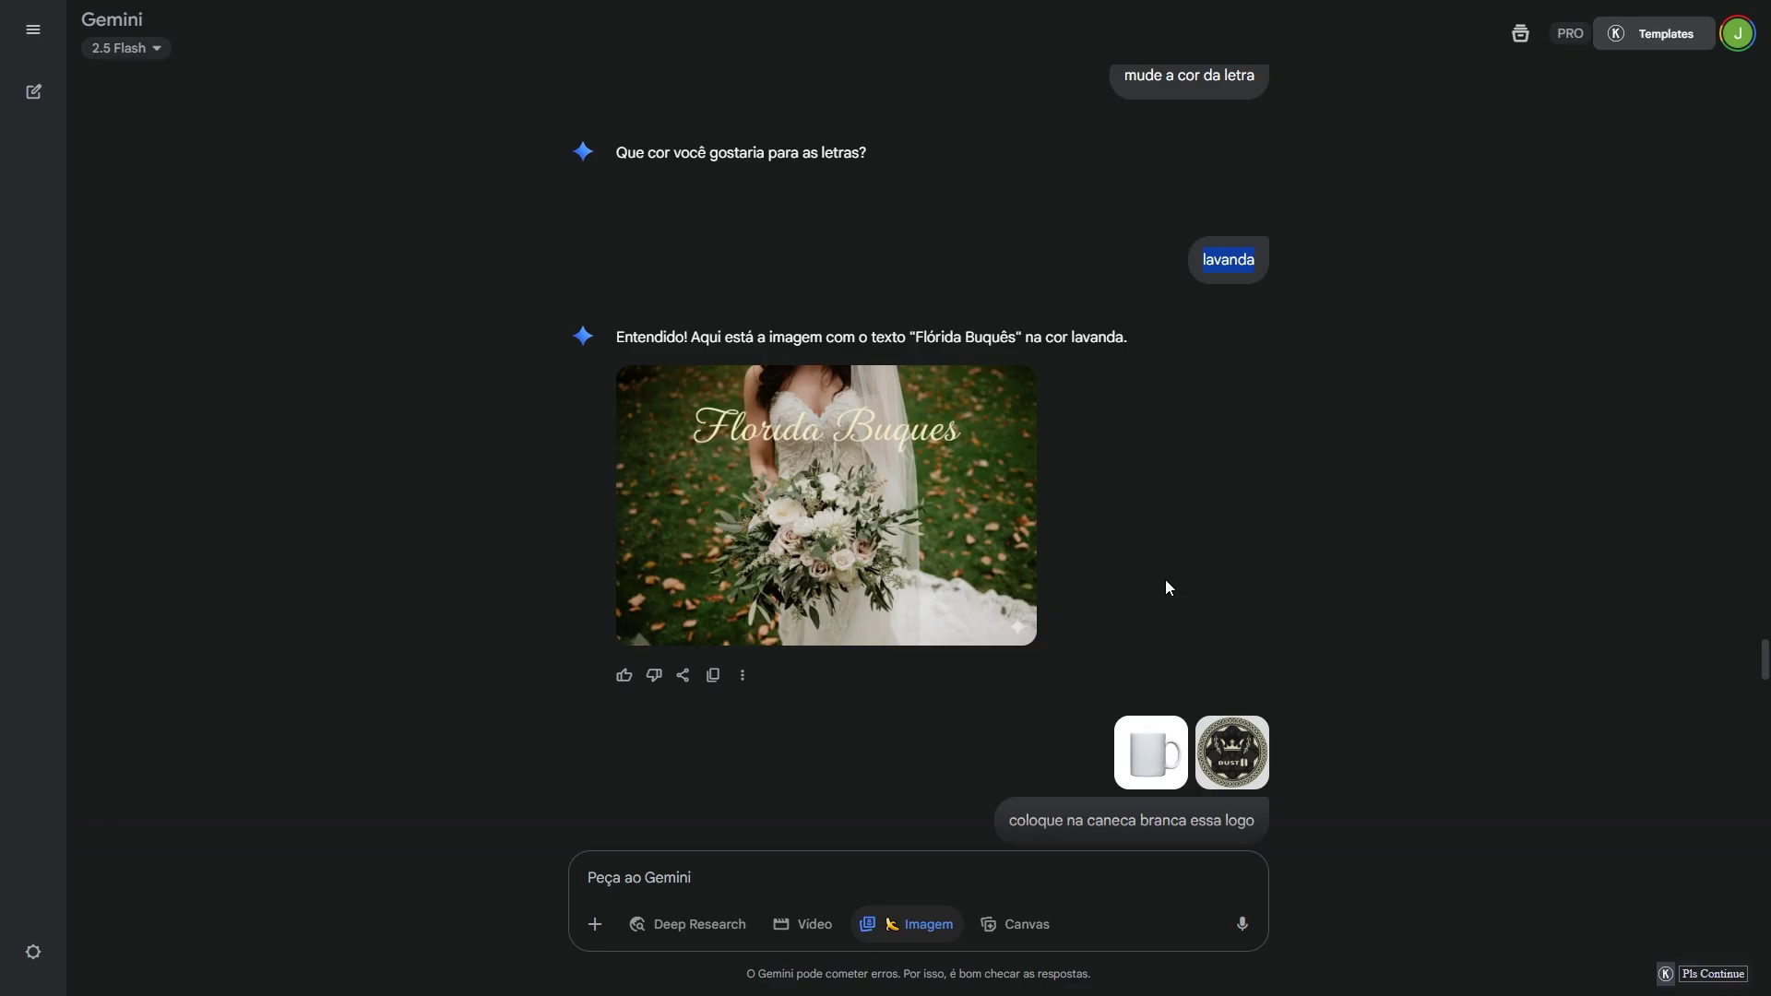
Step: View the uploaded white mug and Dust II logo at full size, and compare them with the result of "coloque na caneca branca essa logo"
scroll(1126, 560, "down", 5)
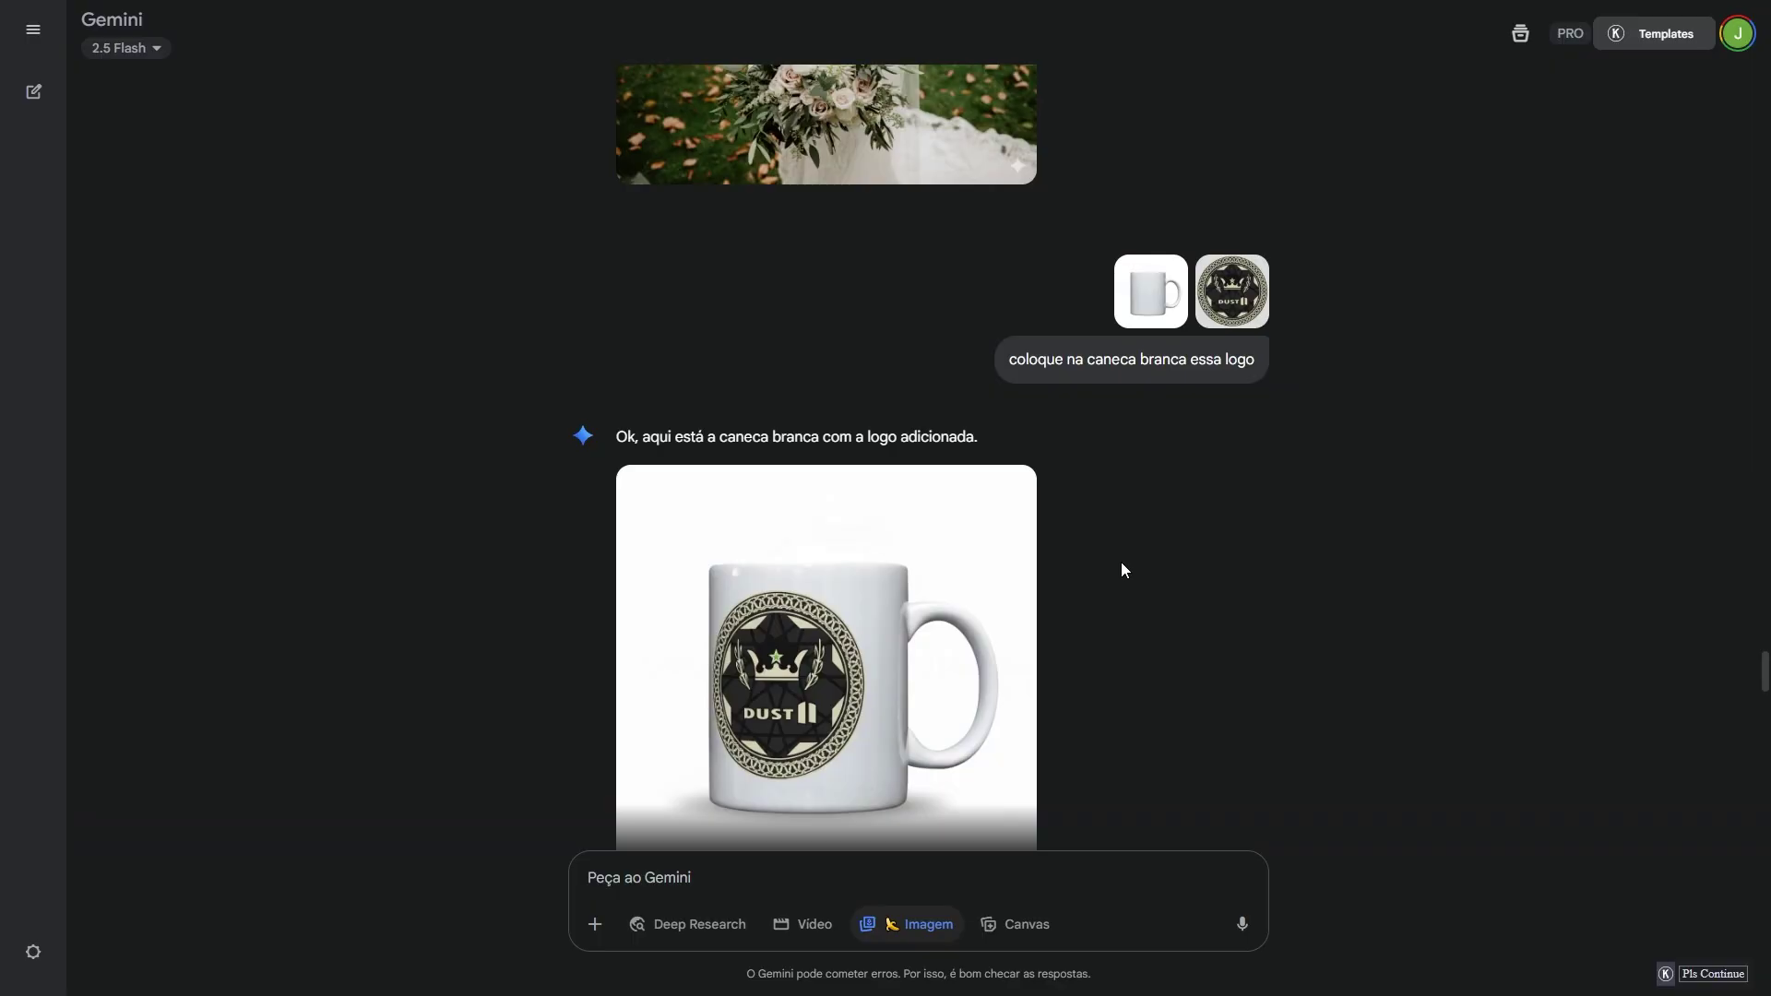
left_click(1136, 310)
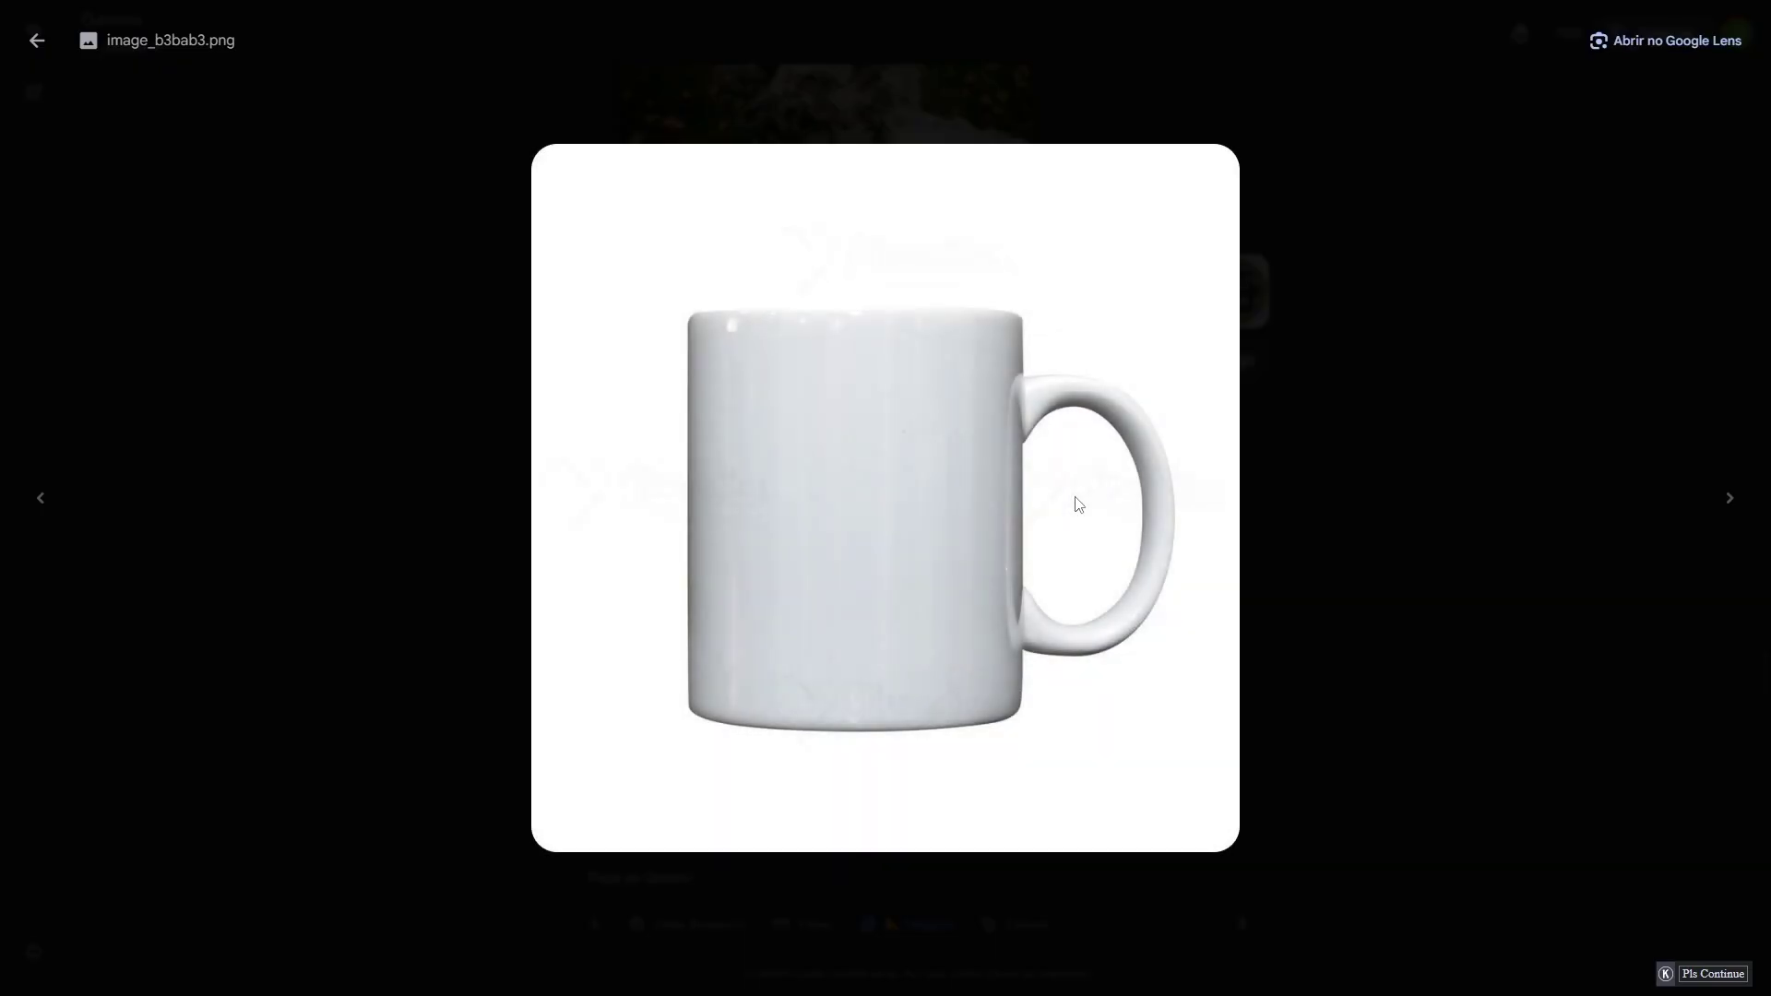
key("Escape")
left_click(1214, 296)
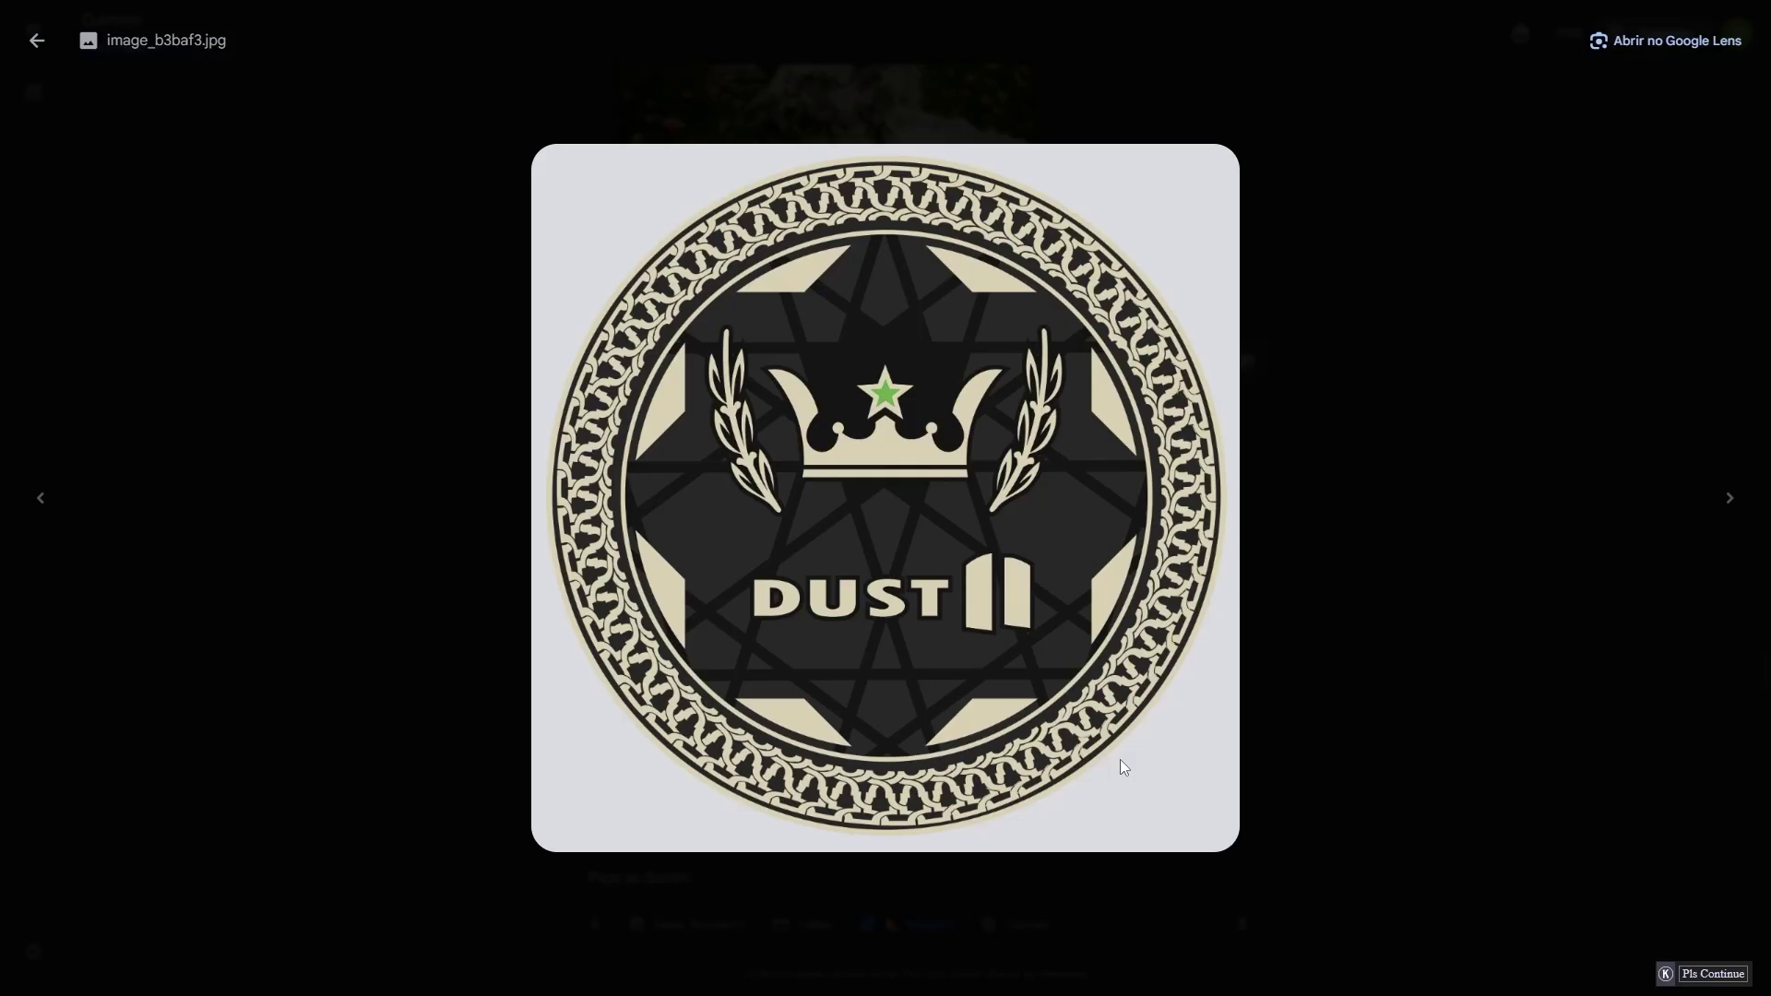
left_click(1295, 800)
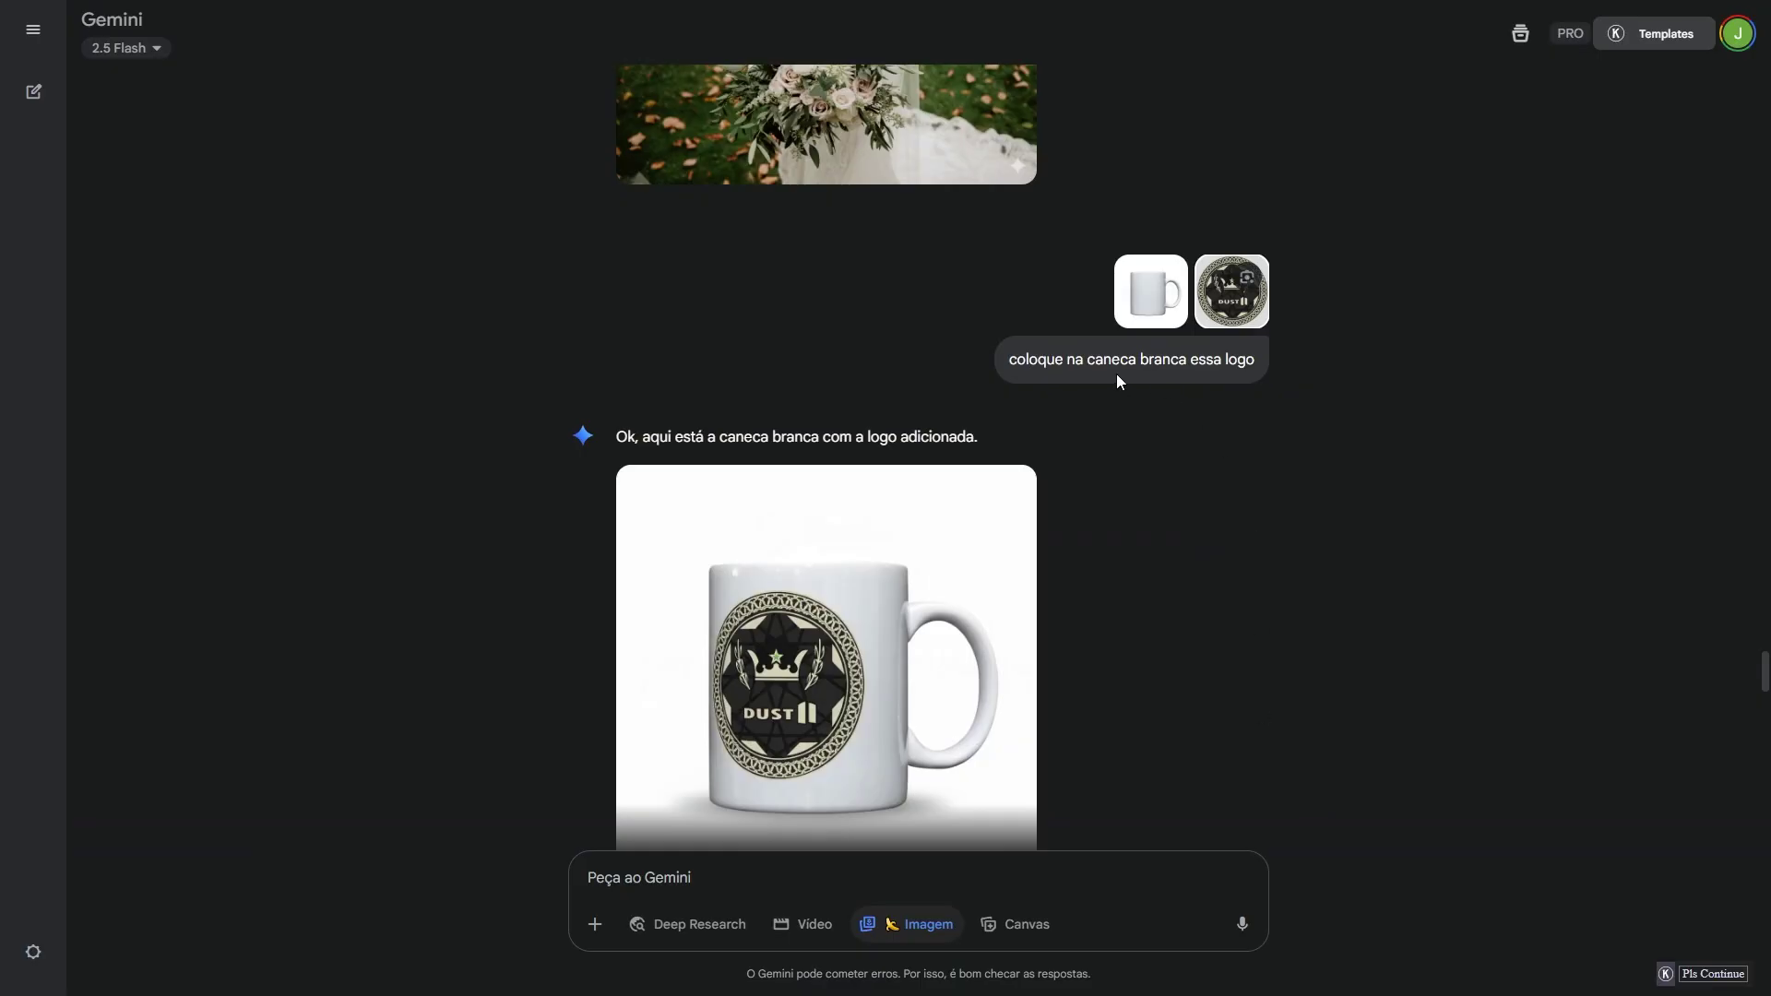
scroll(1126, 640, "down", 2)
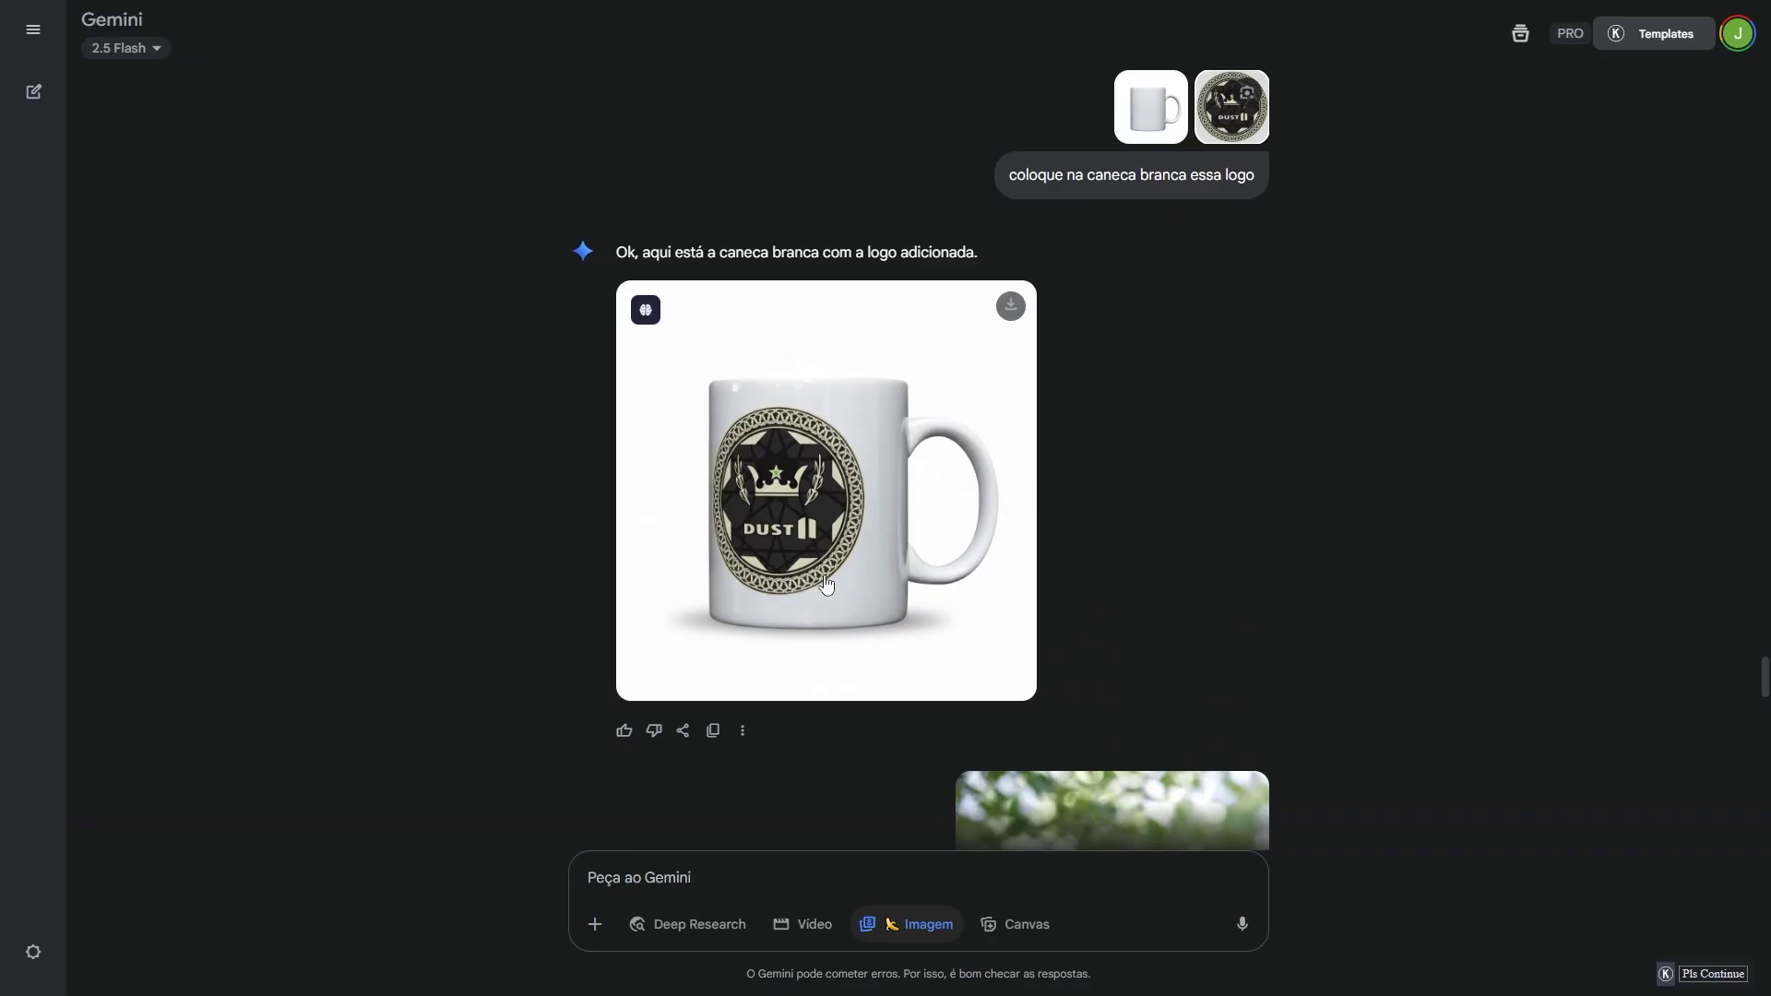
scroll(843, 576, "down", 2)
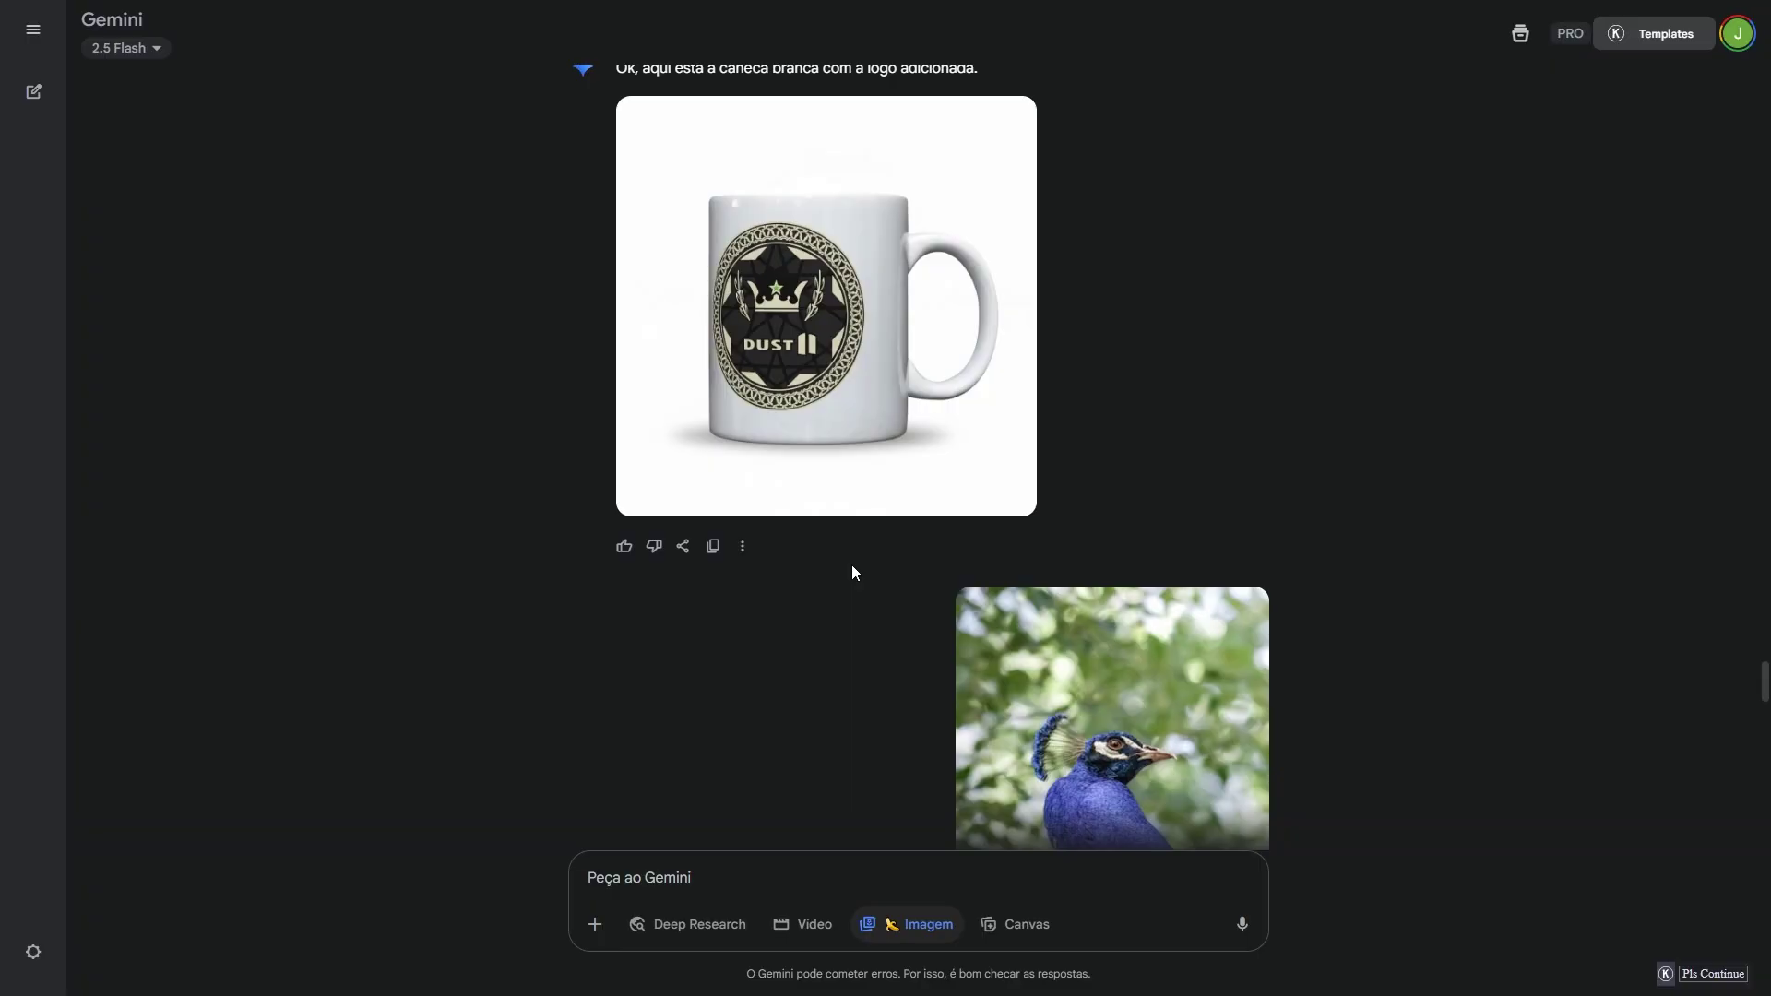
Step: View the uploaded peacock photo at full size, read the prompt requesting a "pássaro mais raro do planeta" magazine cover, and examine the generated cover
scroll(1150, 525, "up", 1)
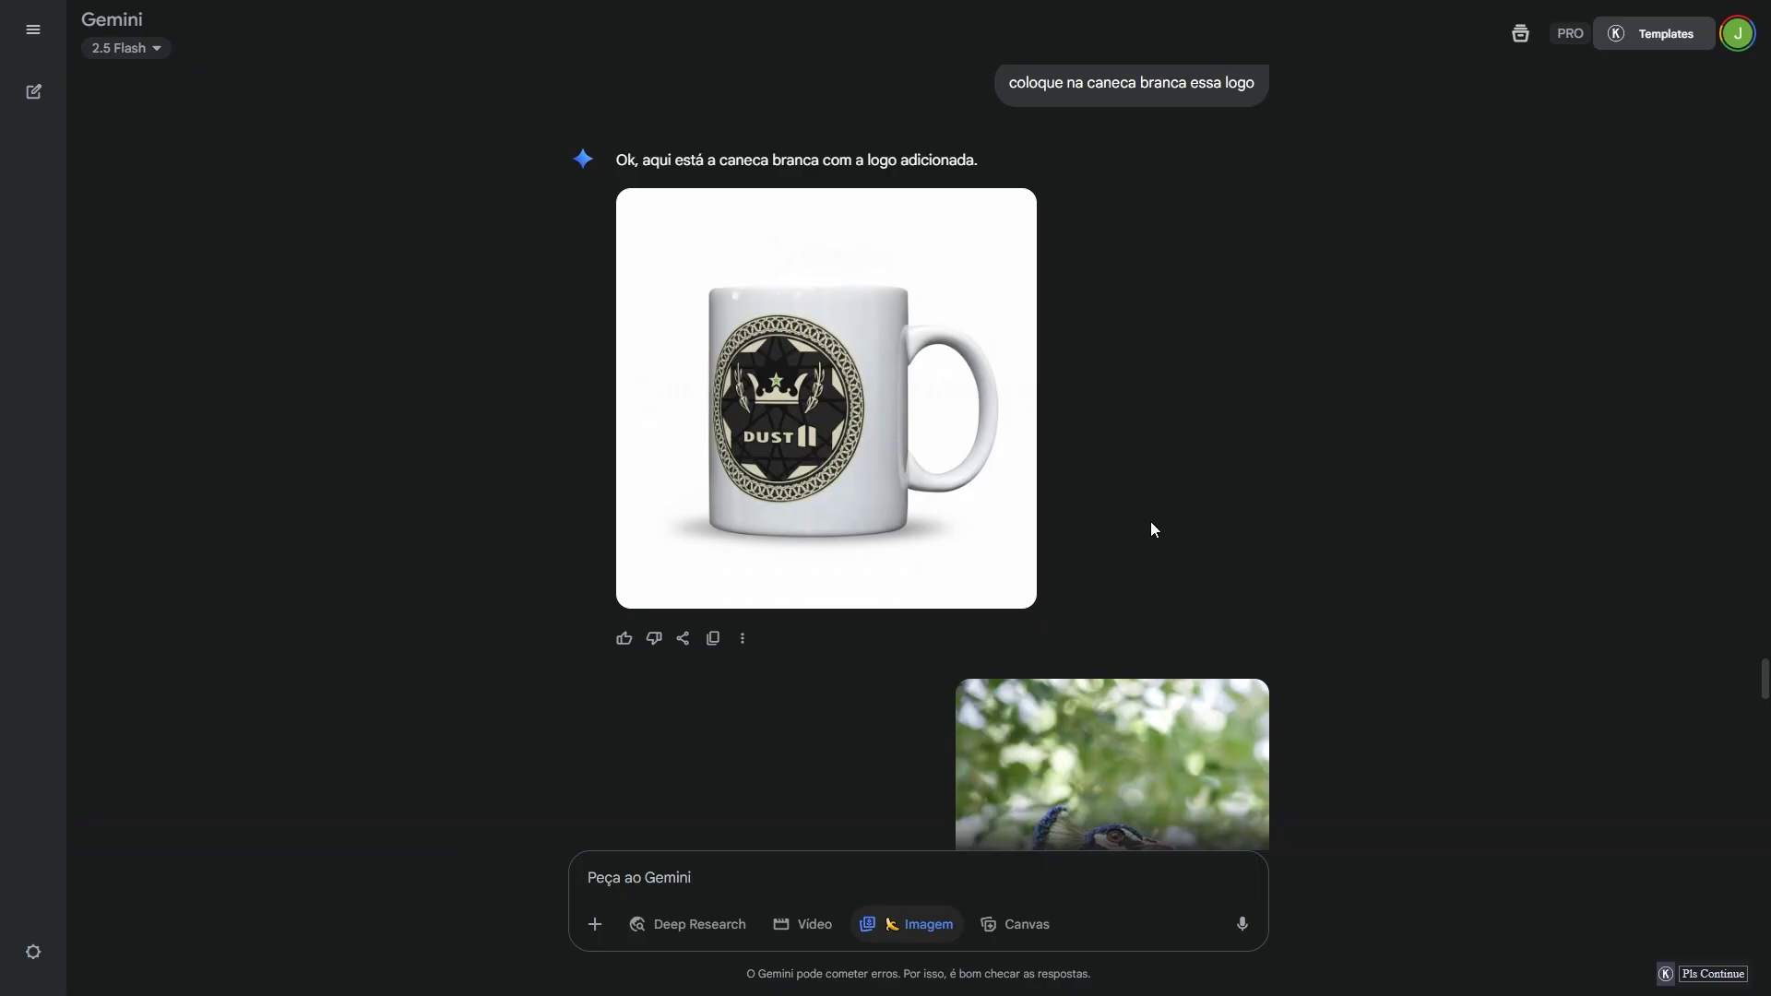
scroll(1151, 528, "down", 5)
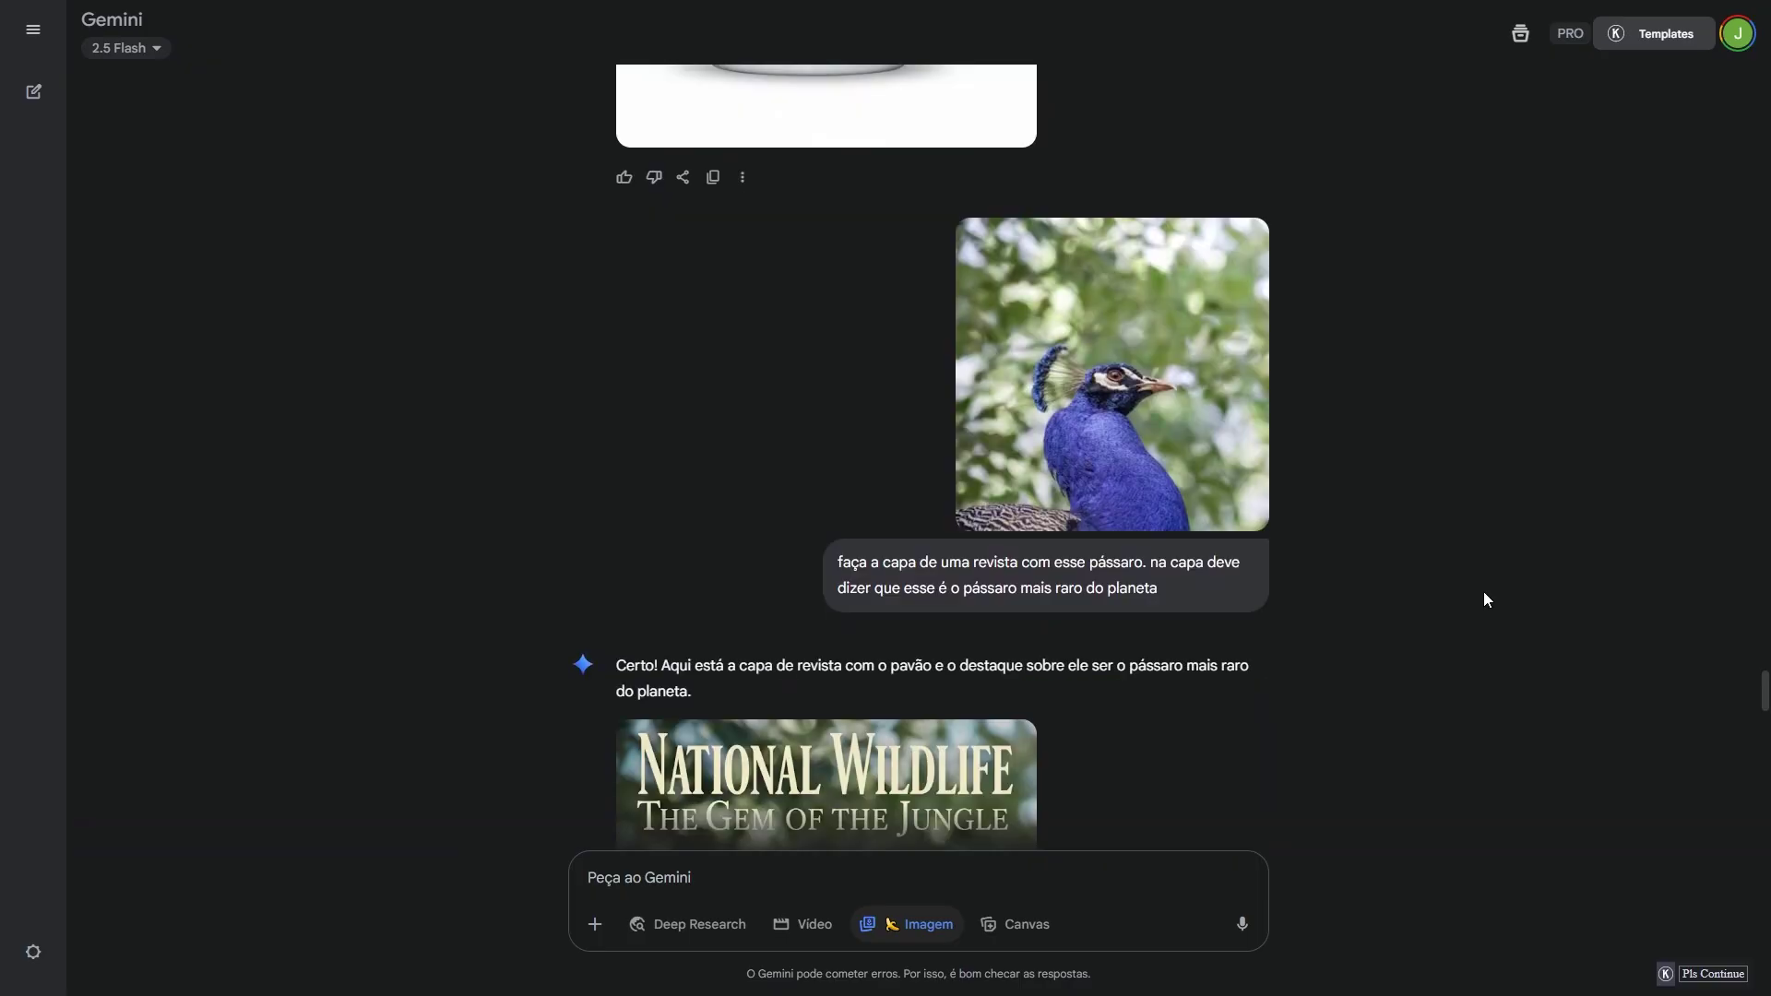
left_click(1138, 412)
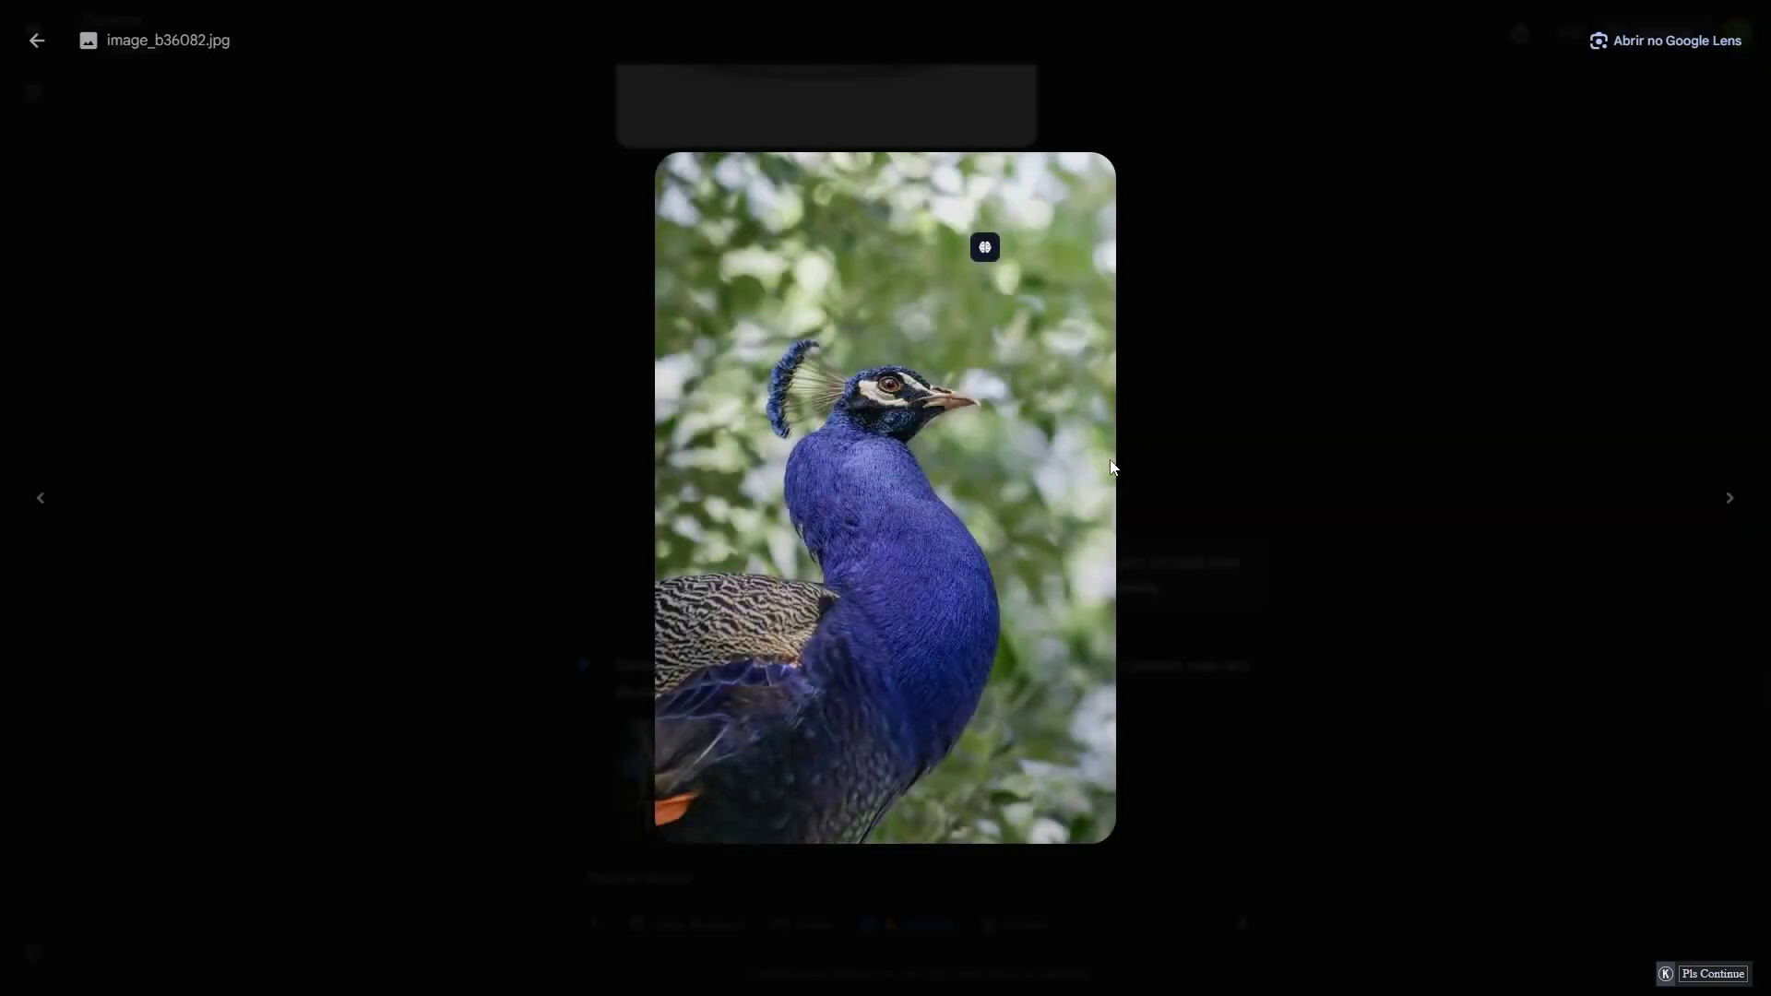
left_click(1163, 572)
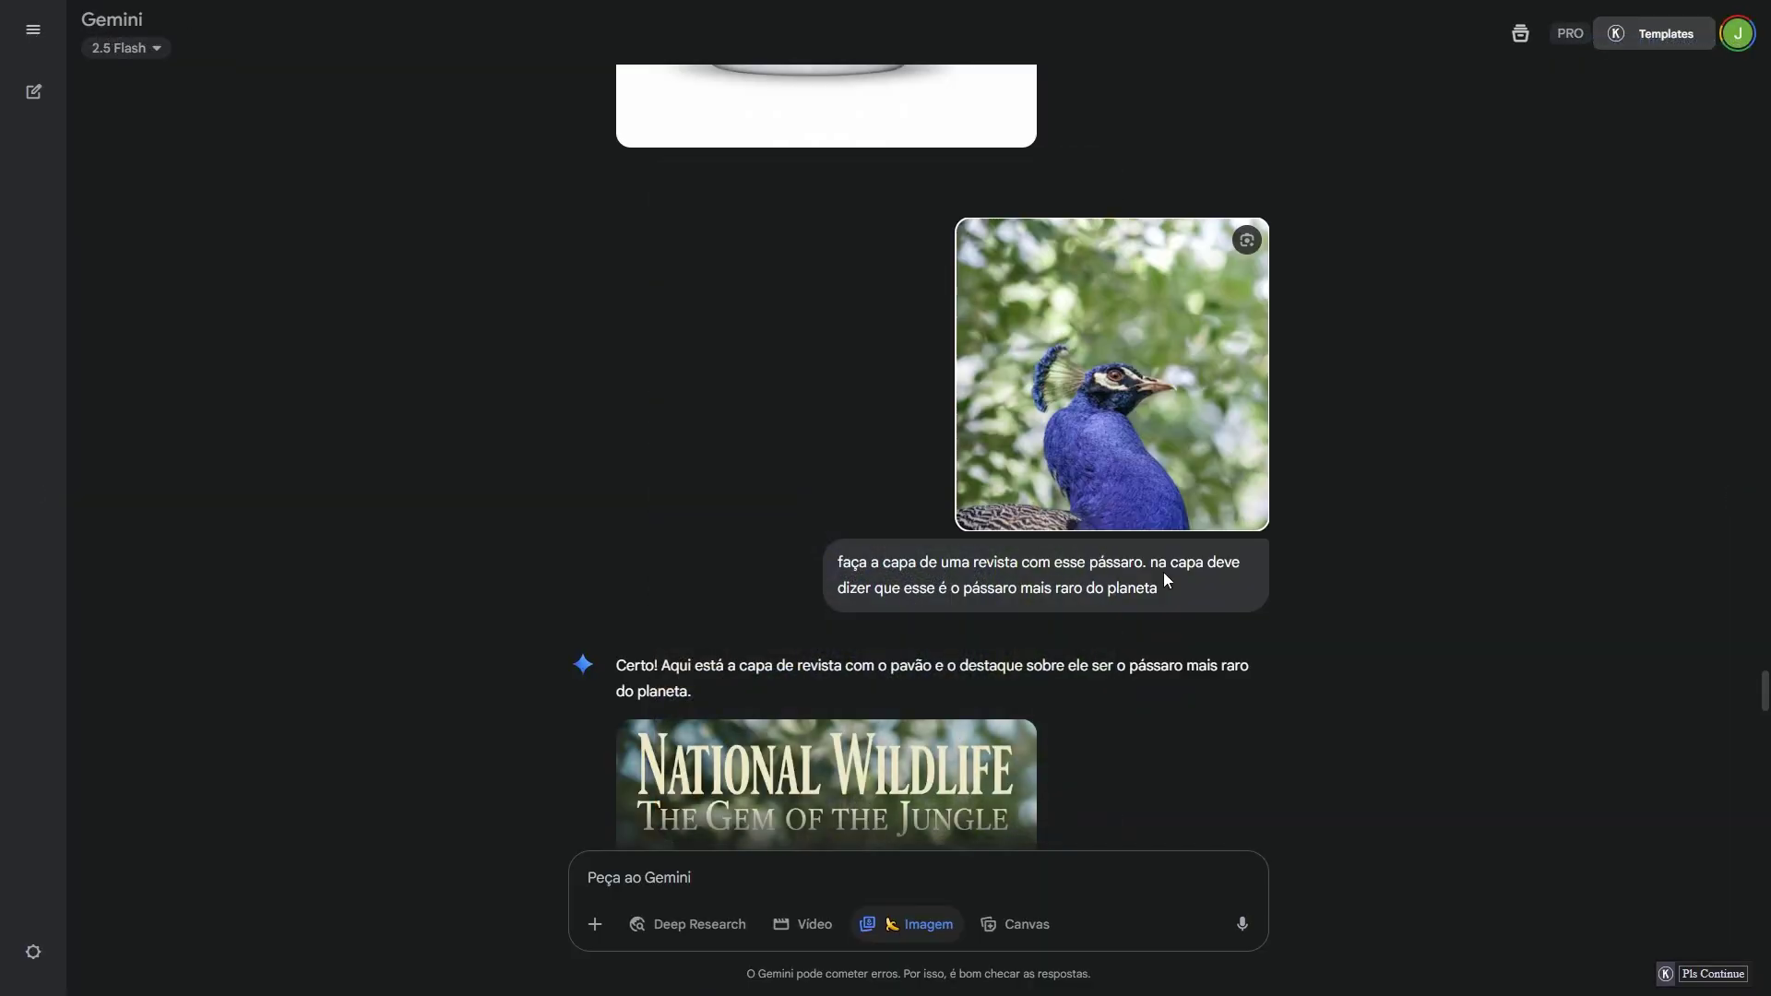
scroll(1187, 668, "down", 3)
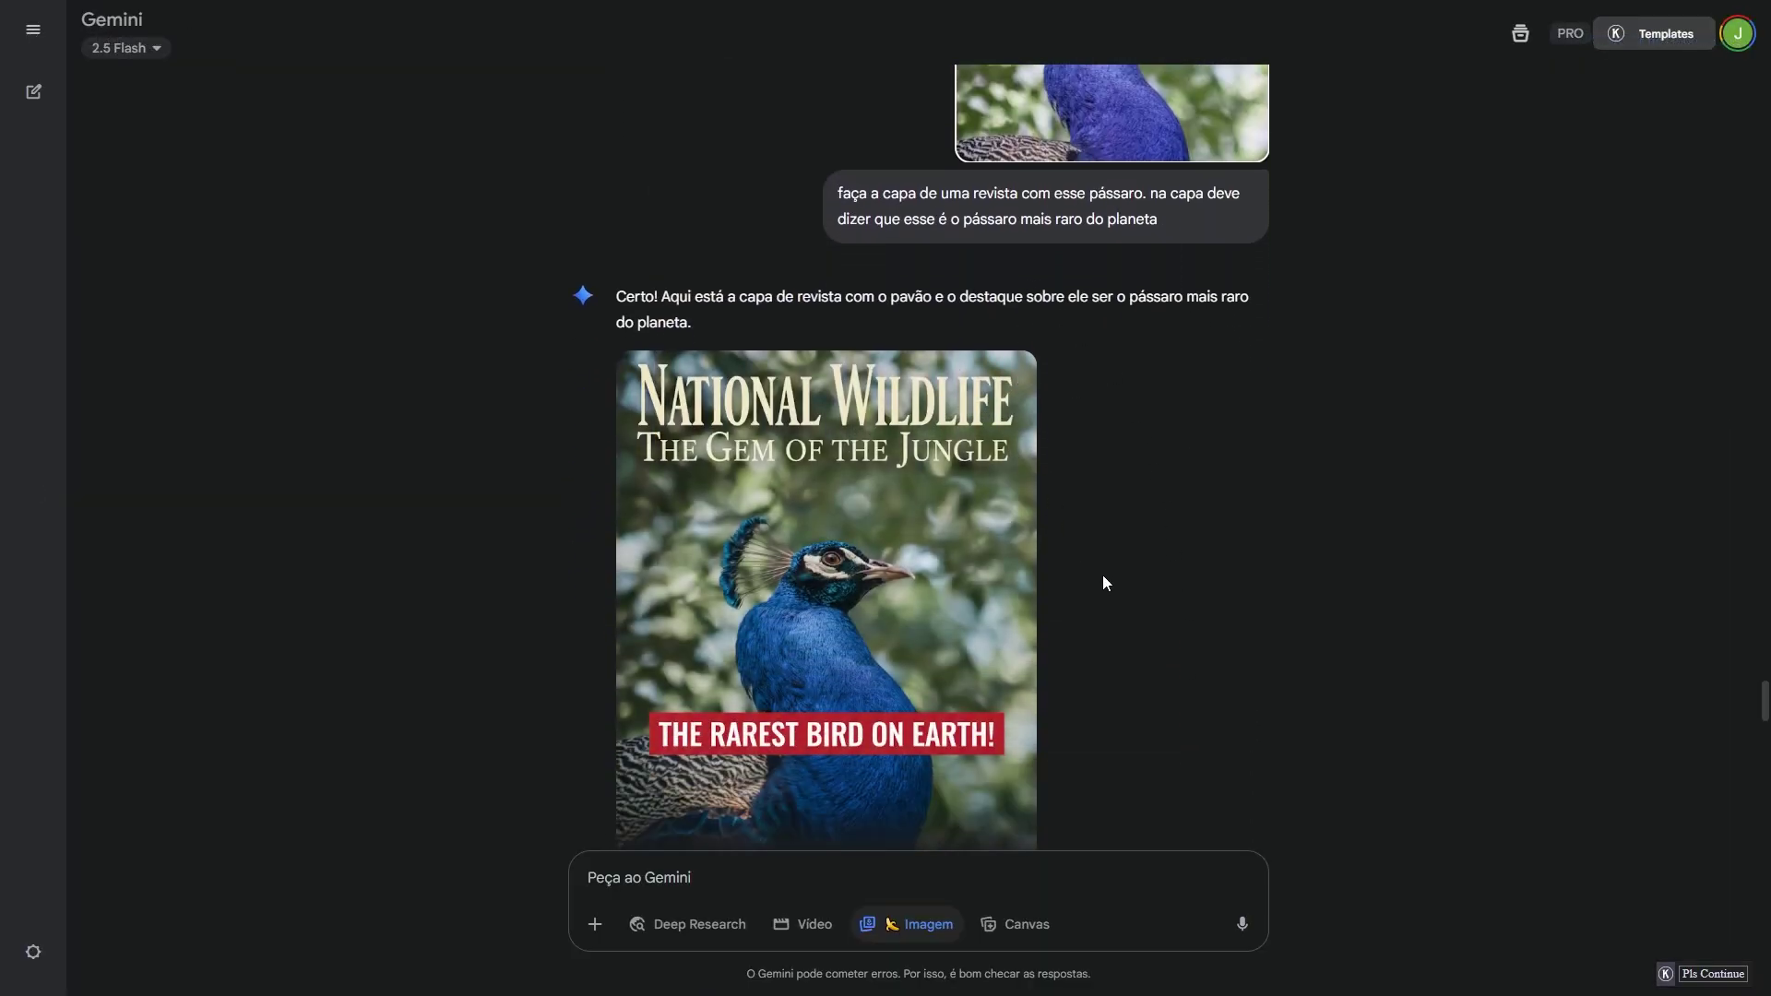
scroll(1106, 583, "down", 2)
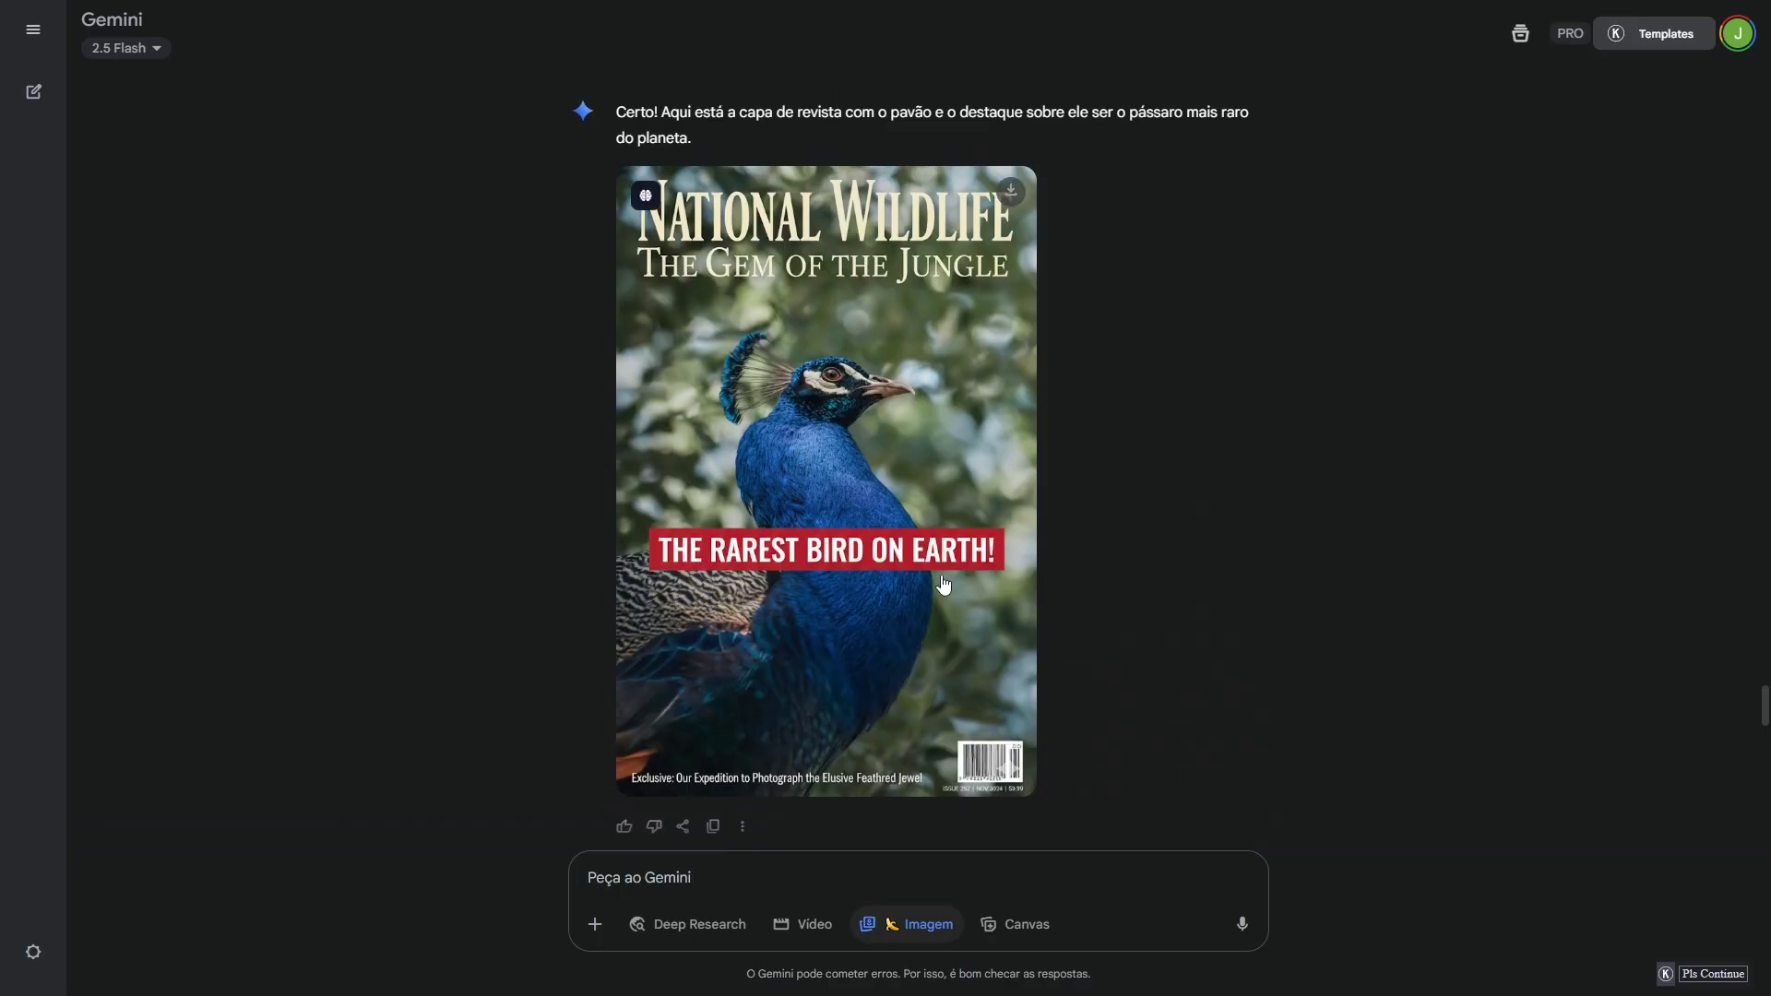
Step: Read the follow-up prompt "traduza para português" and check the text on the translated peacock magazine cover
scroll(836, 434, "down", 3)
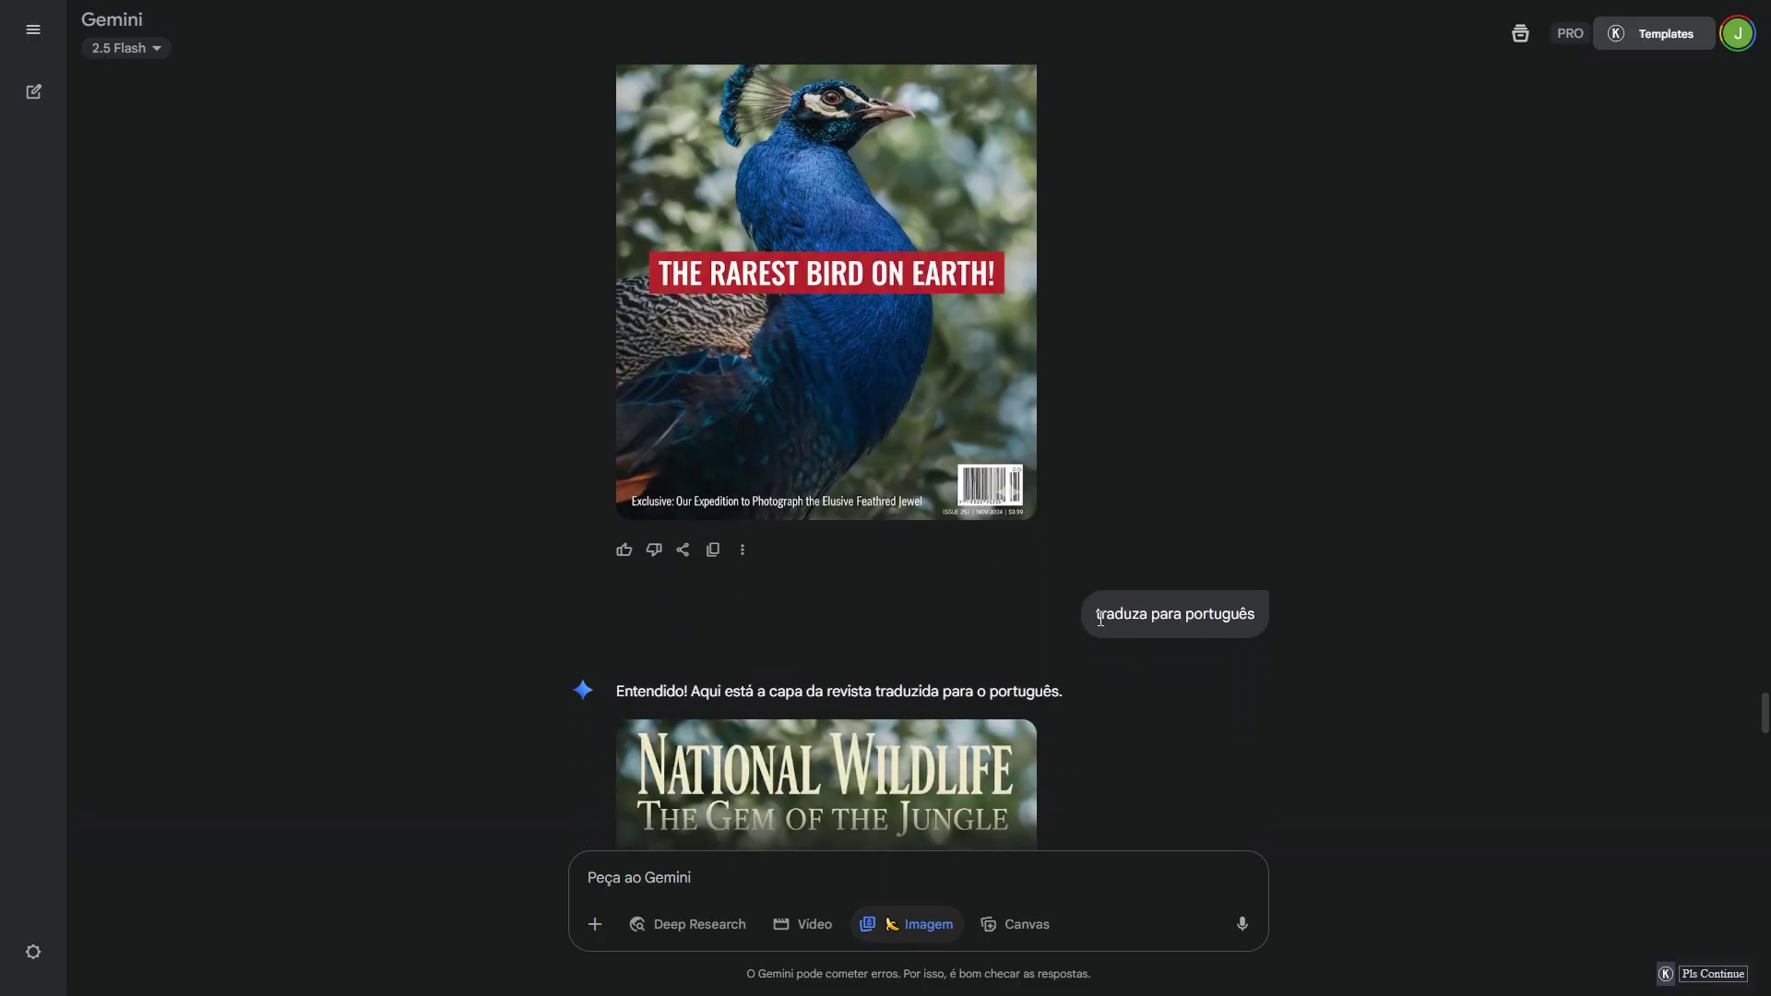
left_click_drag(1099, 618, 1123, 619)
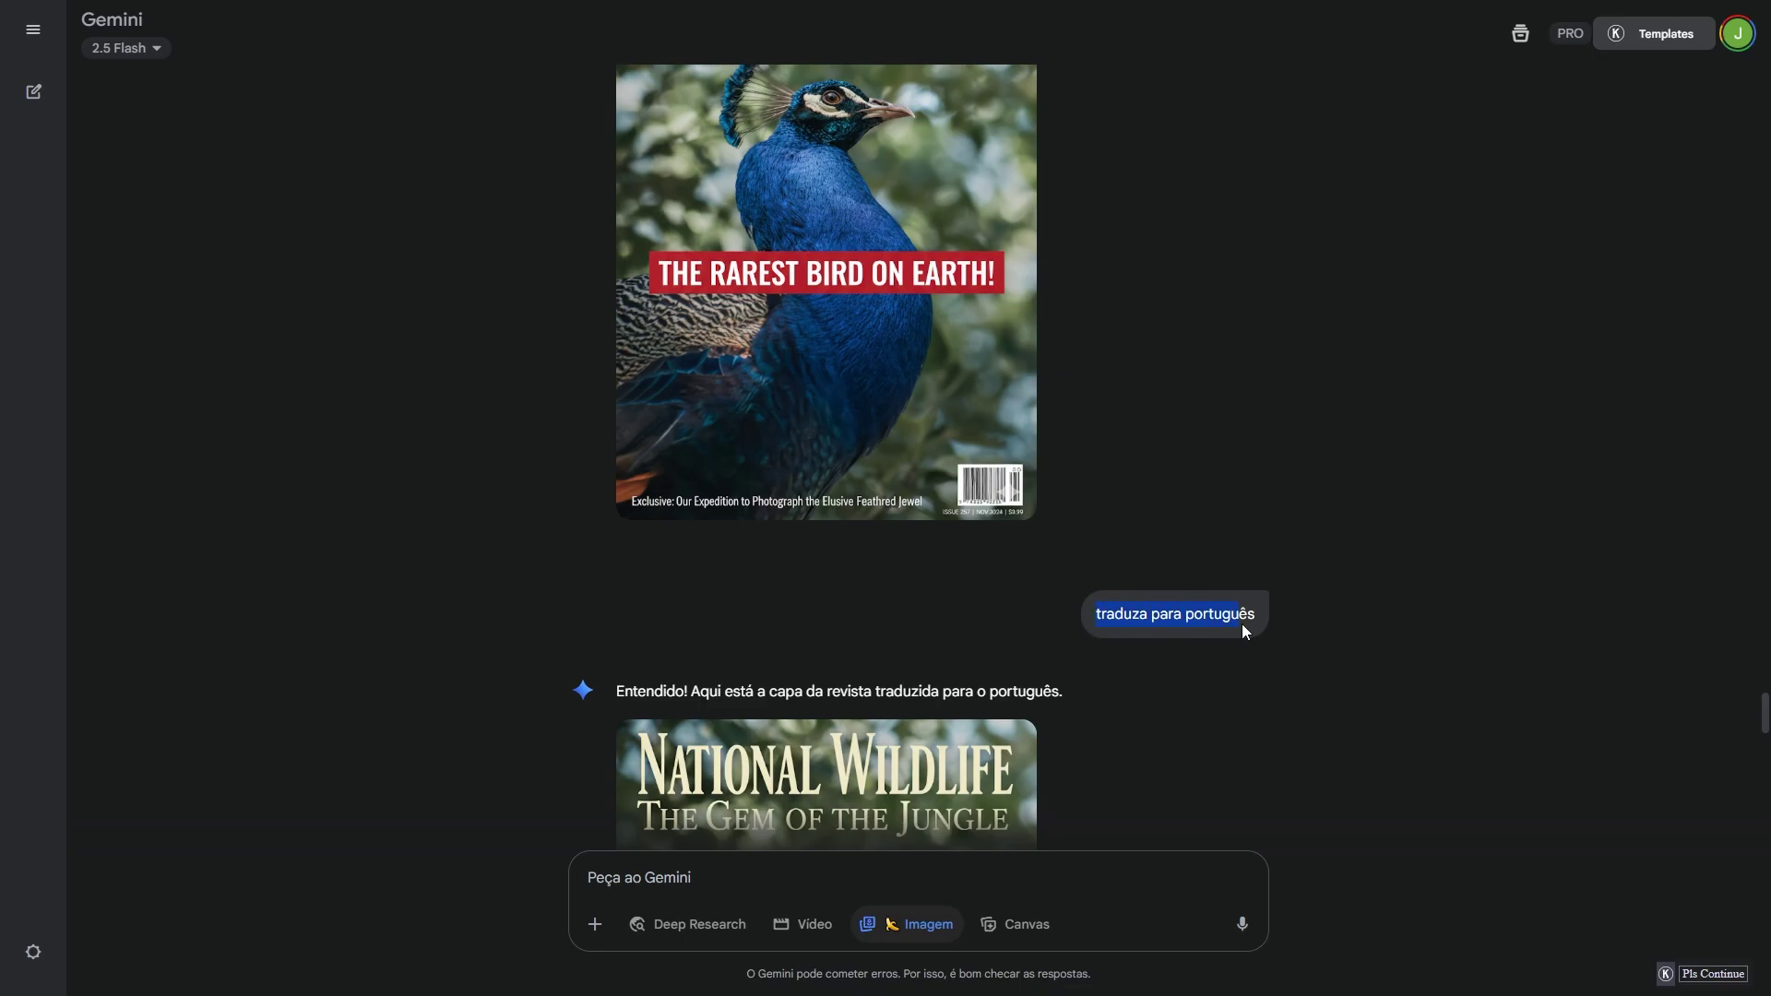
scroll(1033, 684, "down", 6)
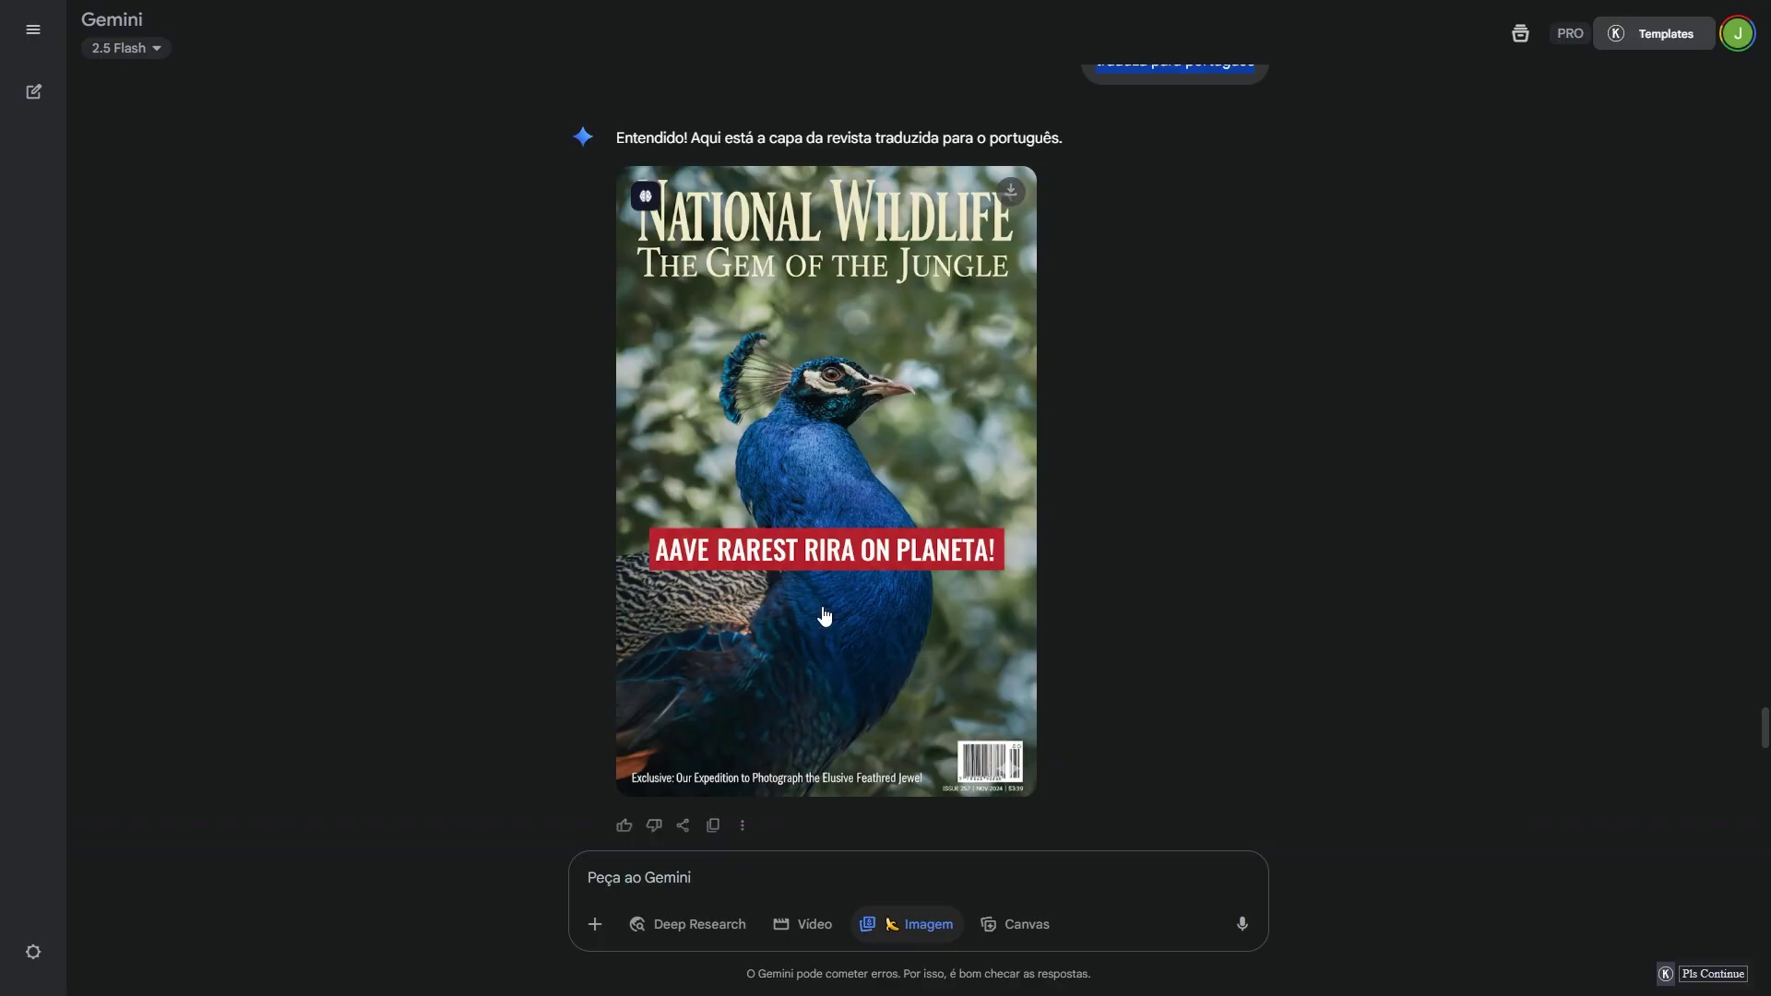
scroll(692, 614, "down", 1)
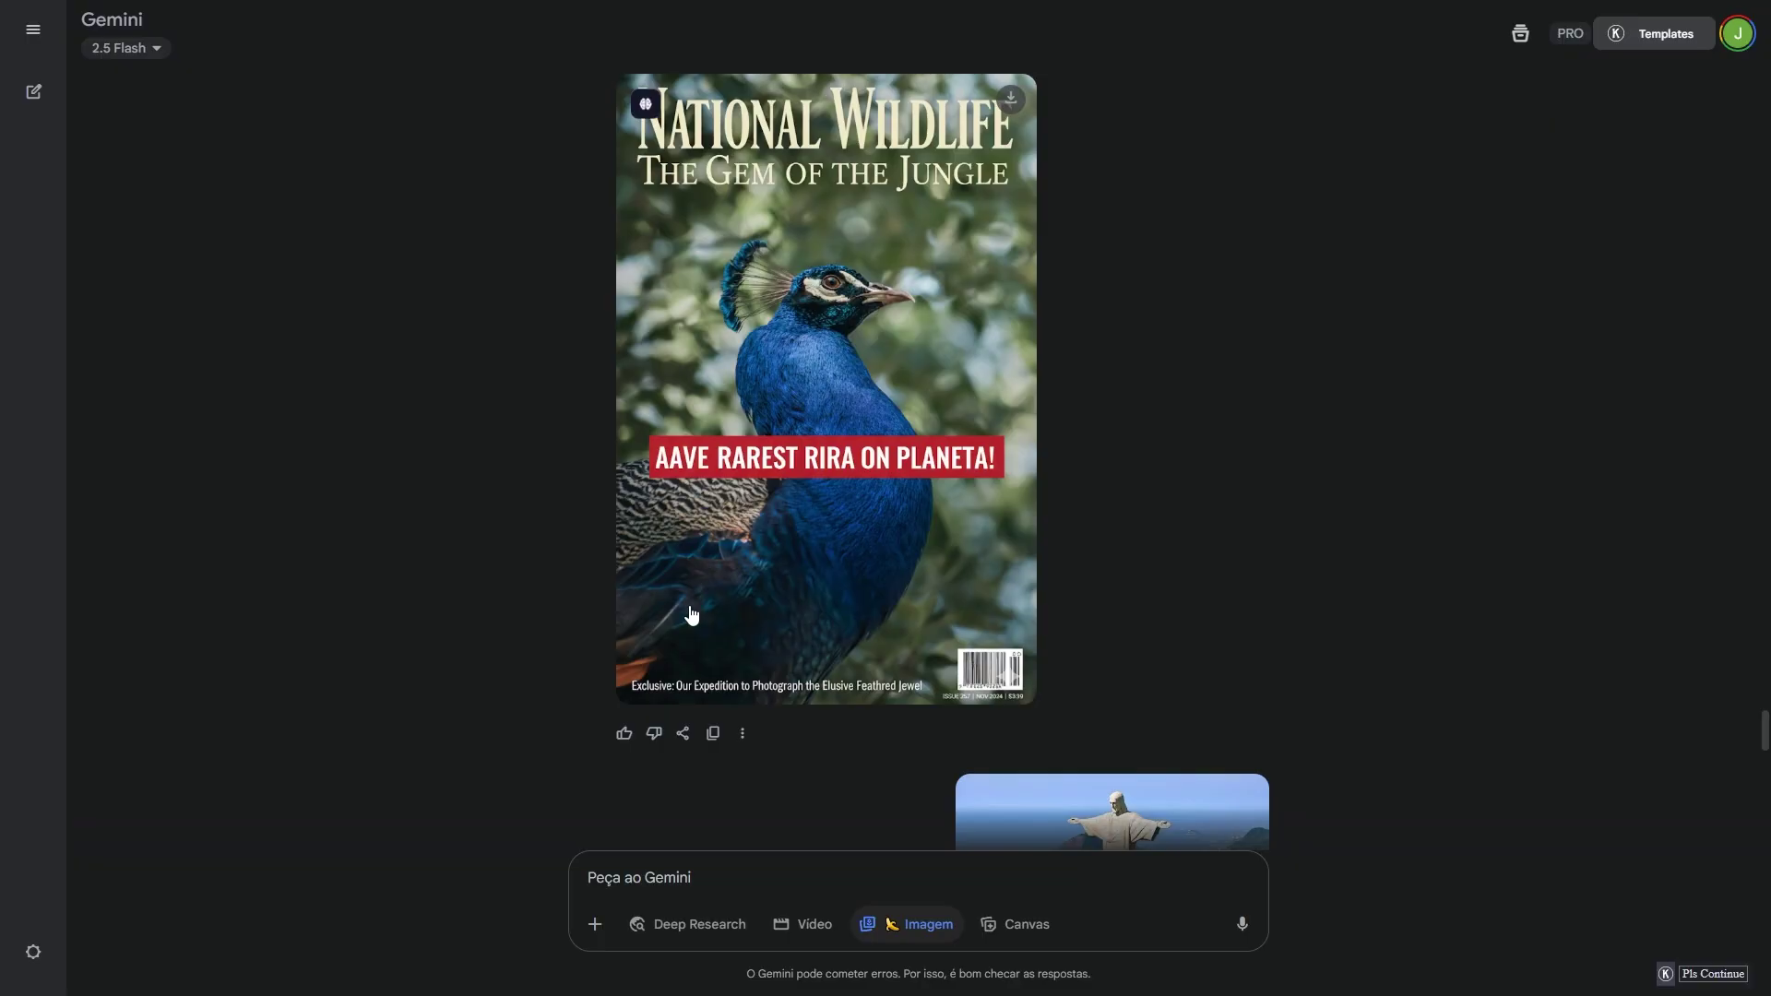
Step: Read the prompt "faça a imagem isométrica do cristo redentor que está nessa foto" and compare the original photo with the isometric result
scroll(704, 620, "down", 5)
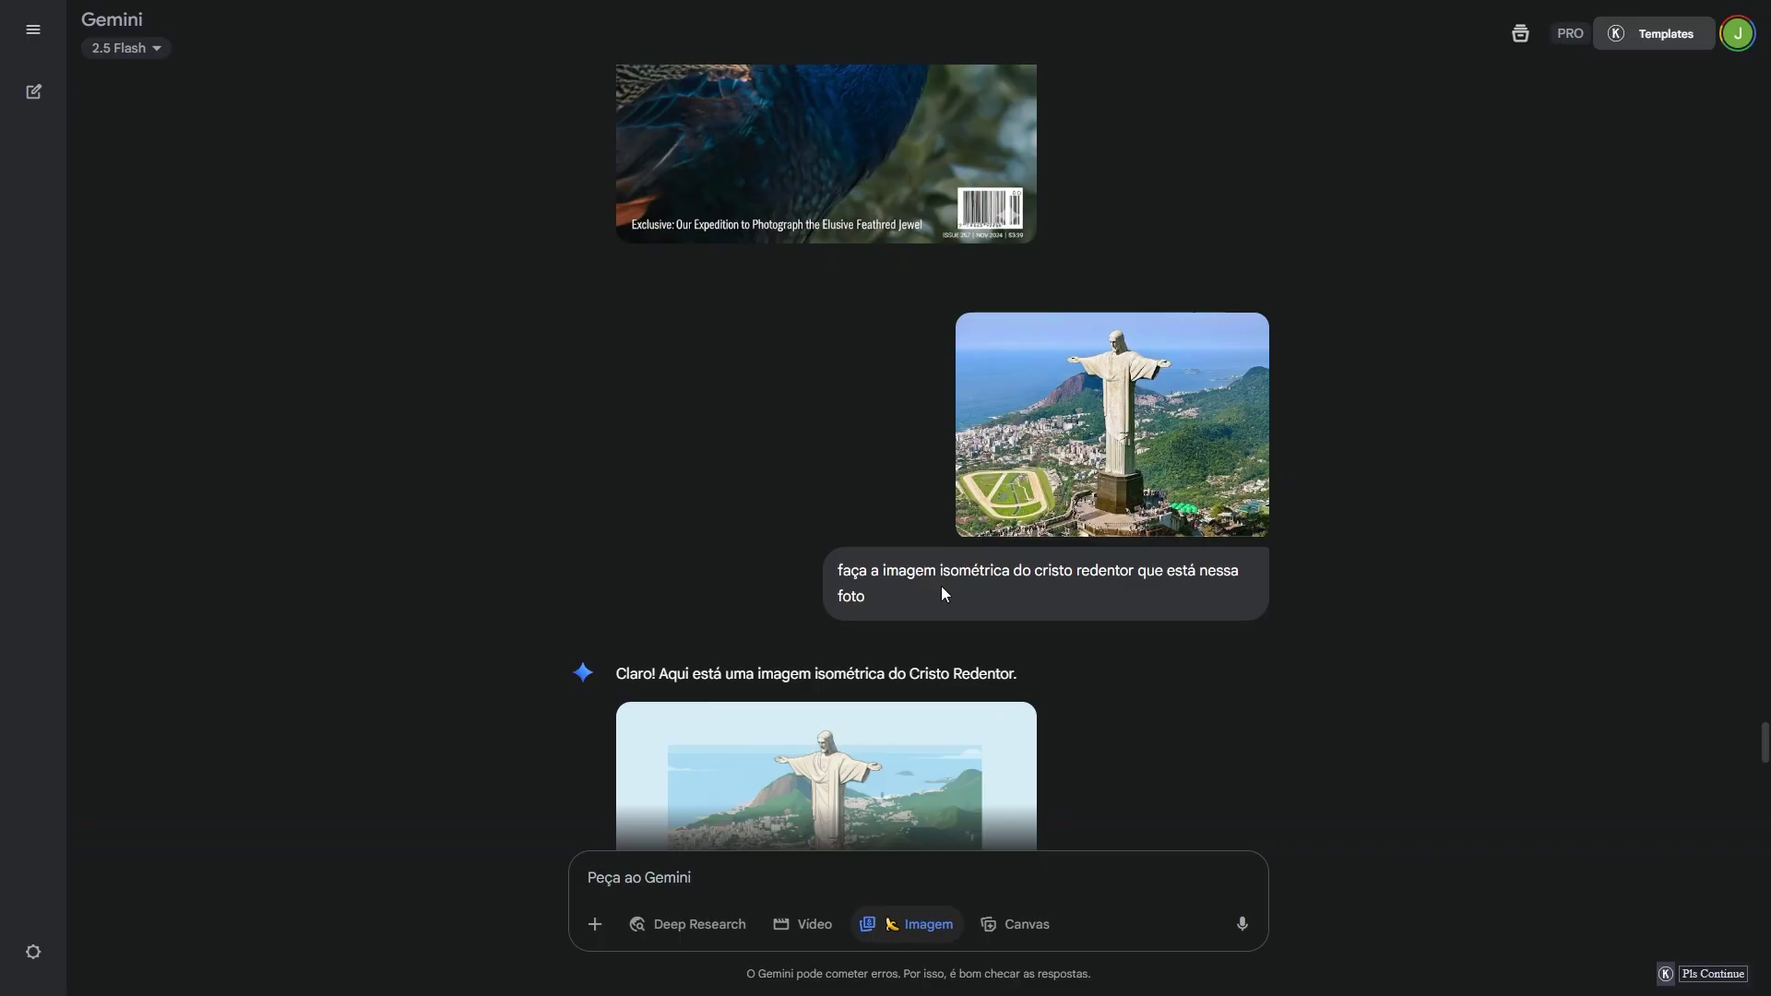
scroll(958, 587, "down", 1)
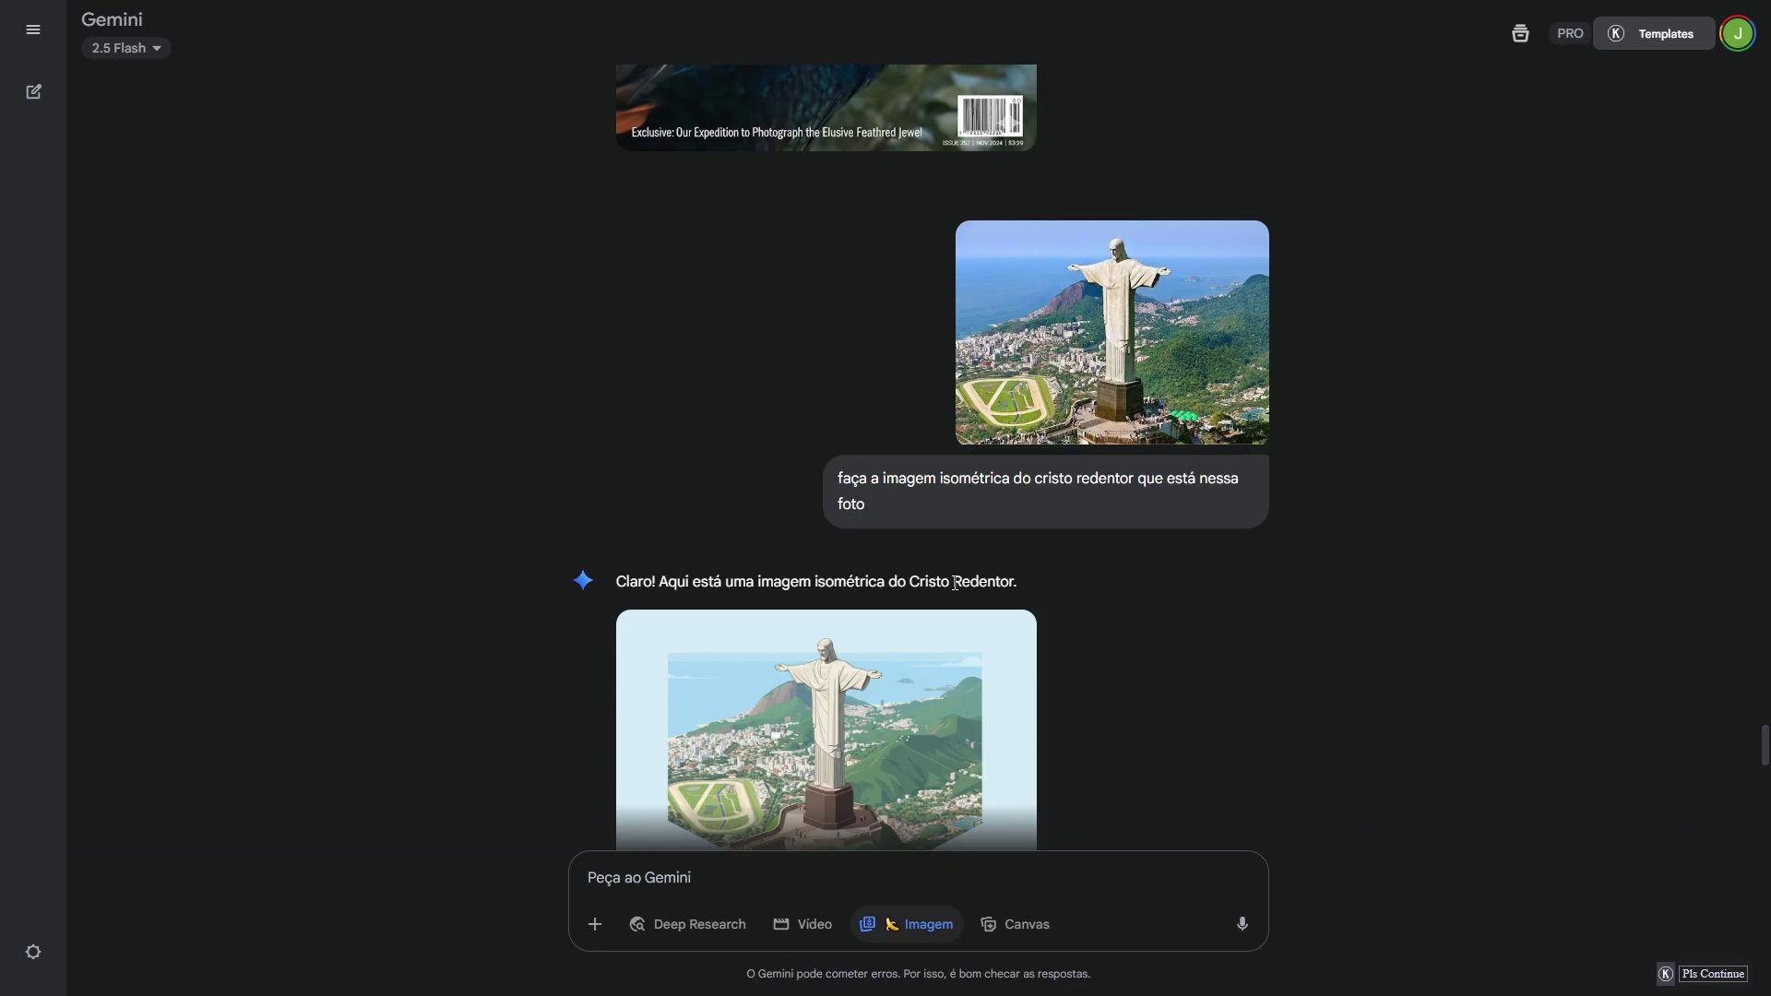
mouse_move(999, 364)
scroll(1097, 365, "down", 3)
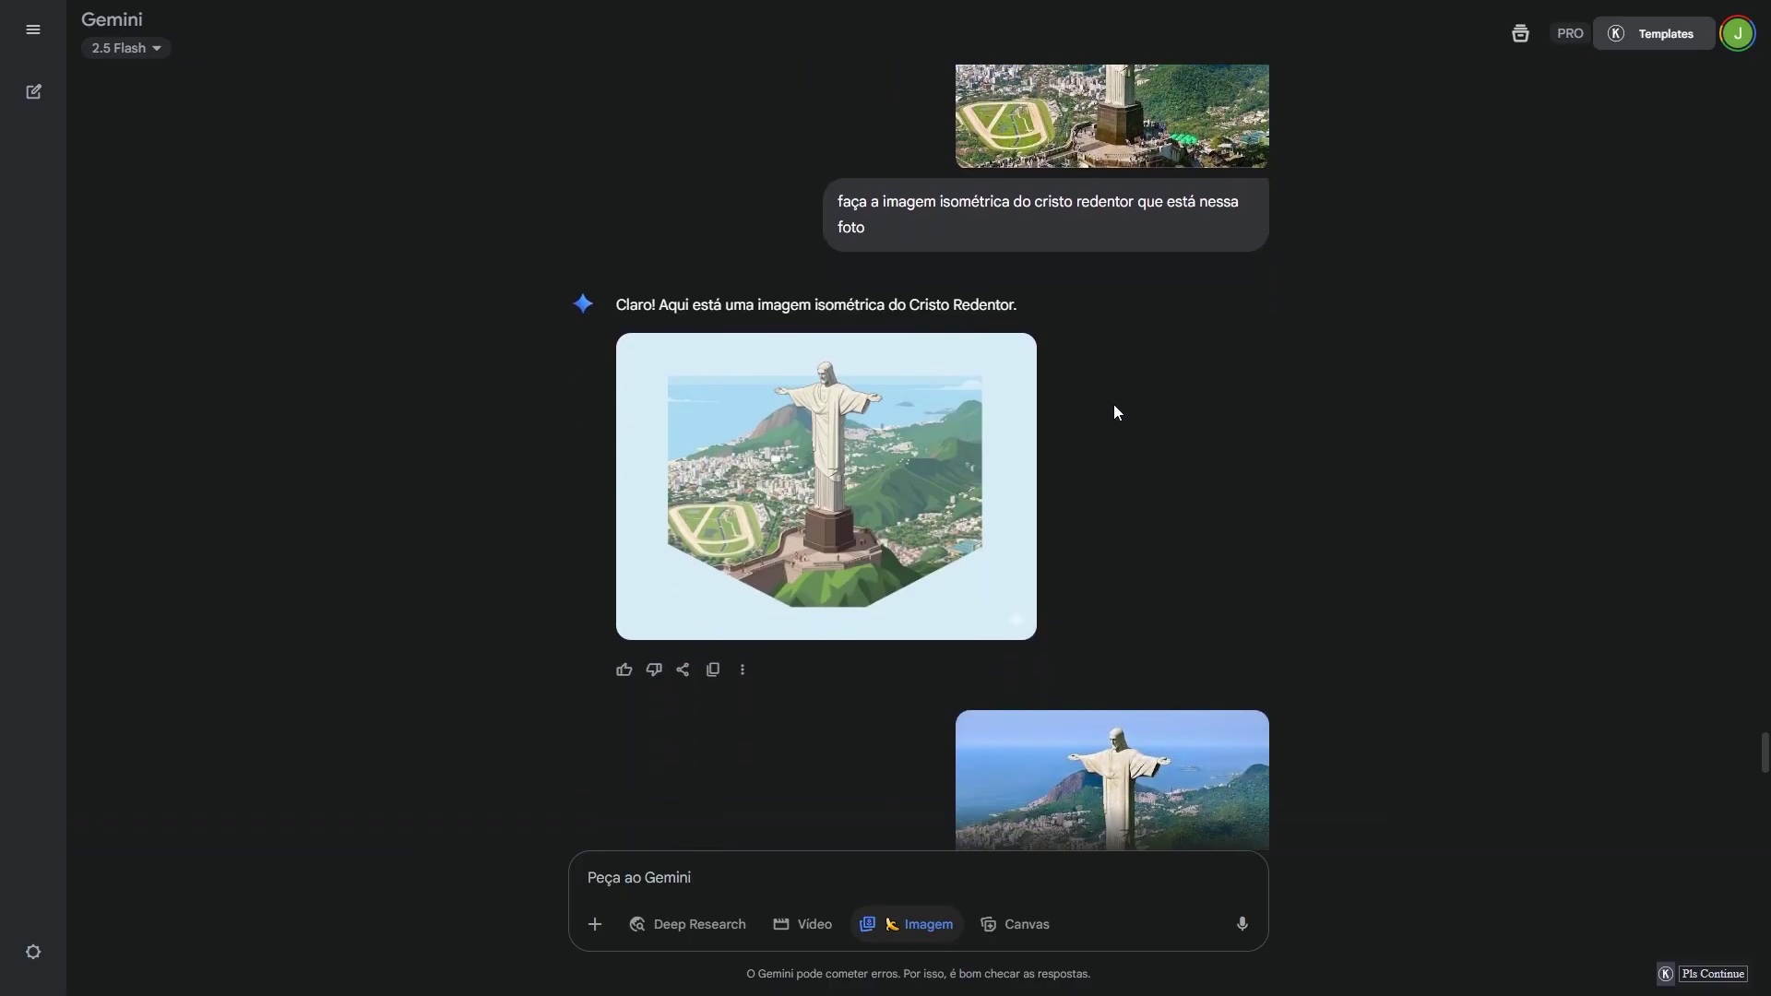
scroll(1047, 425, "up", 1)
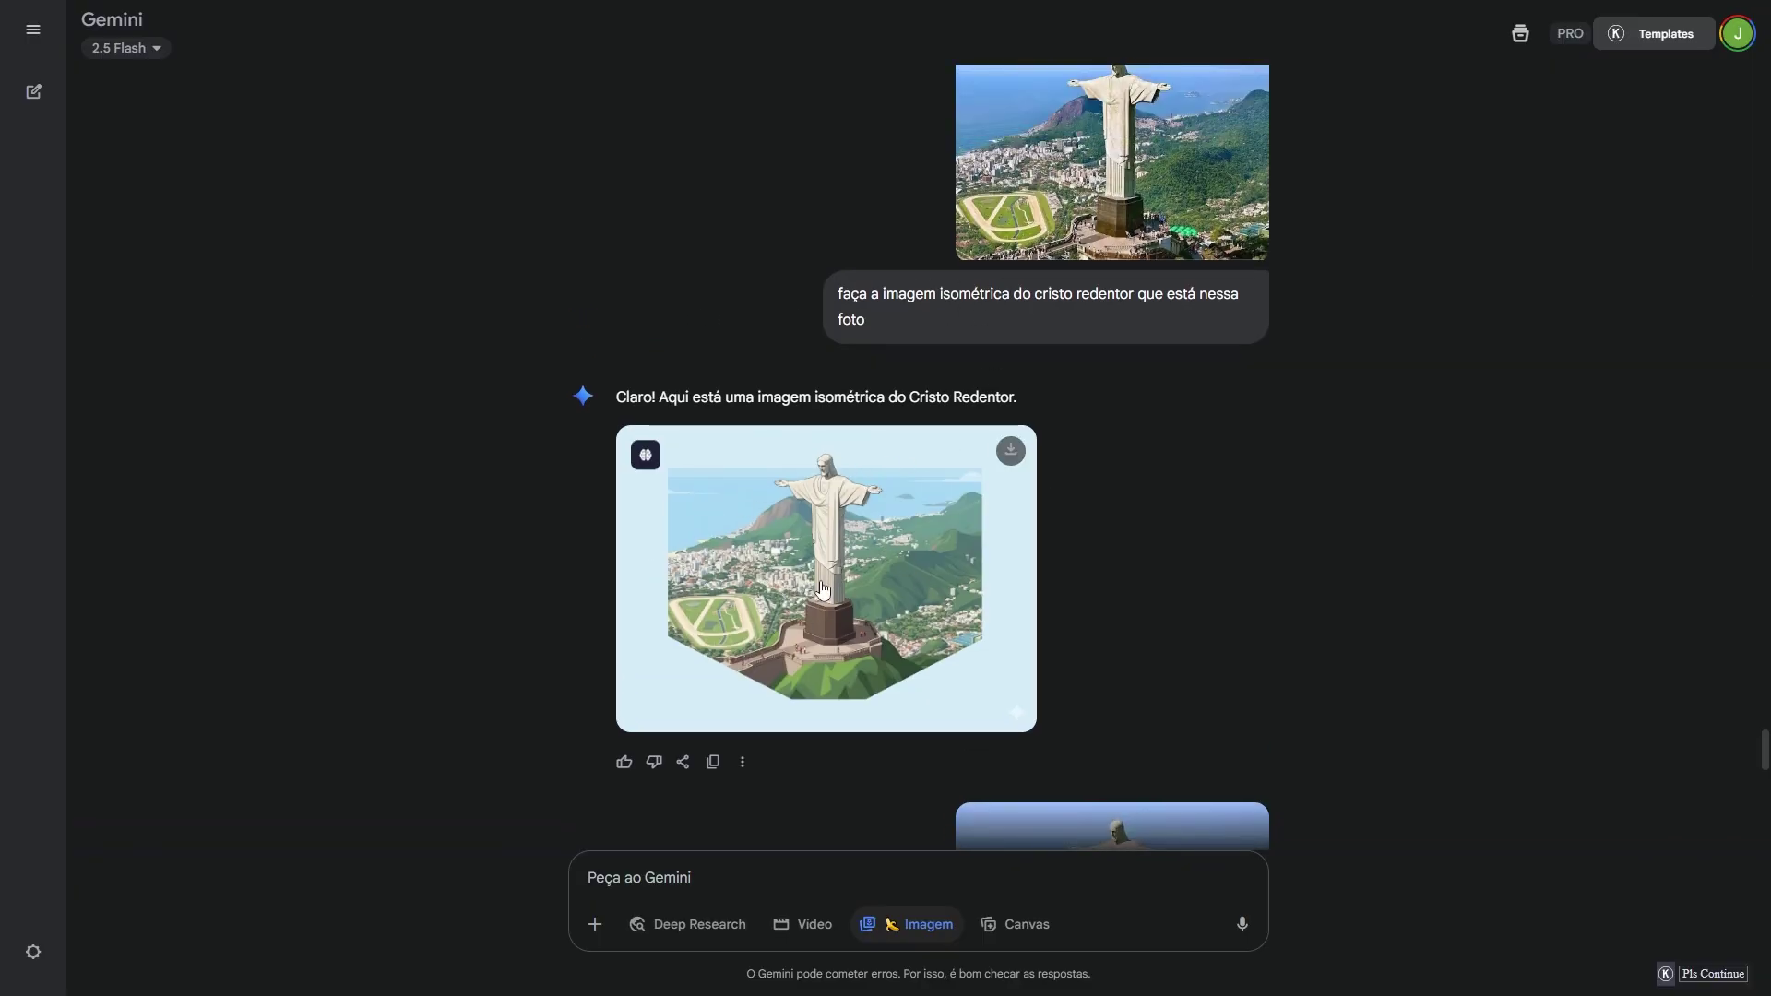
Step: Read the prompt "faça um modelo isométrico do cristo redentor somente" and examine the generated model of the statue
scroll(816, 586, "down", 2)
scroll(821, 581, "down", 3)
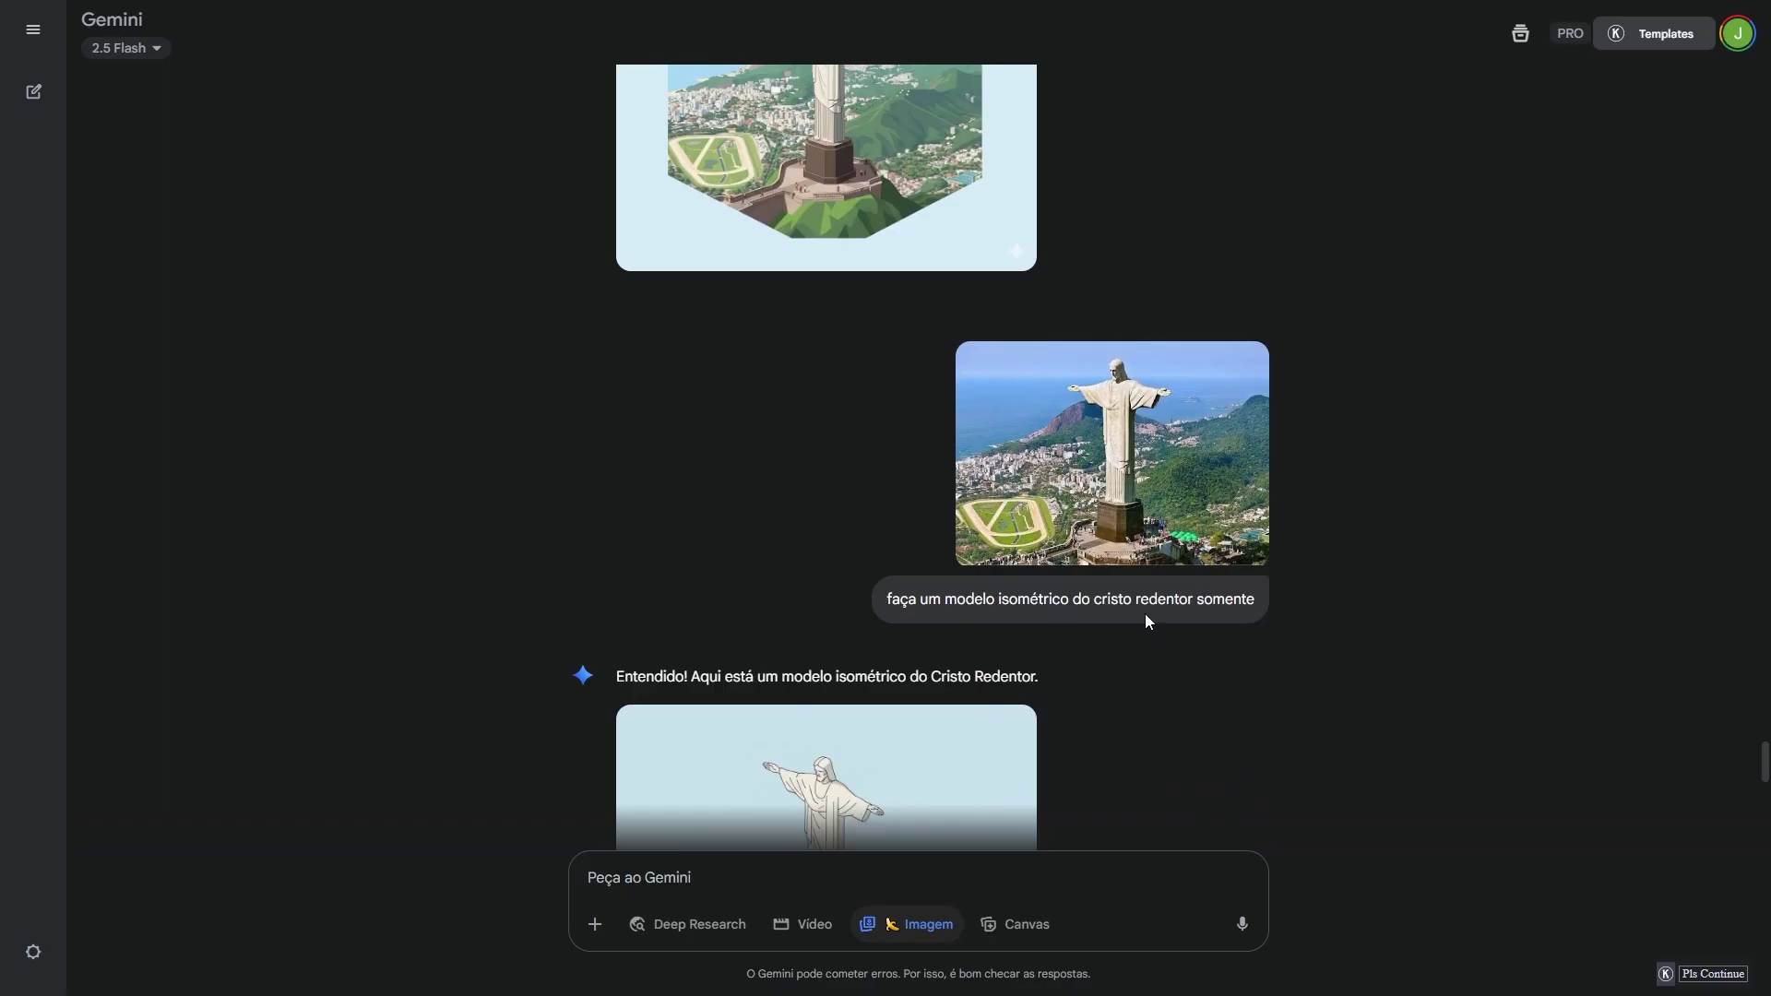
scroll(1144, 612, "down", 3)
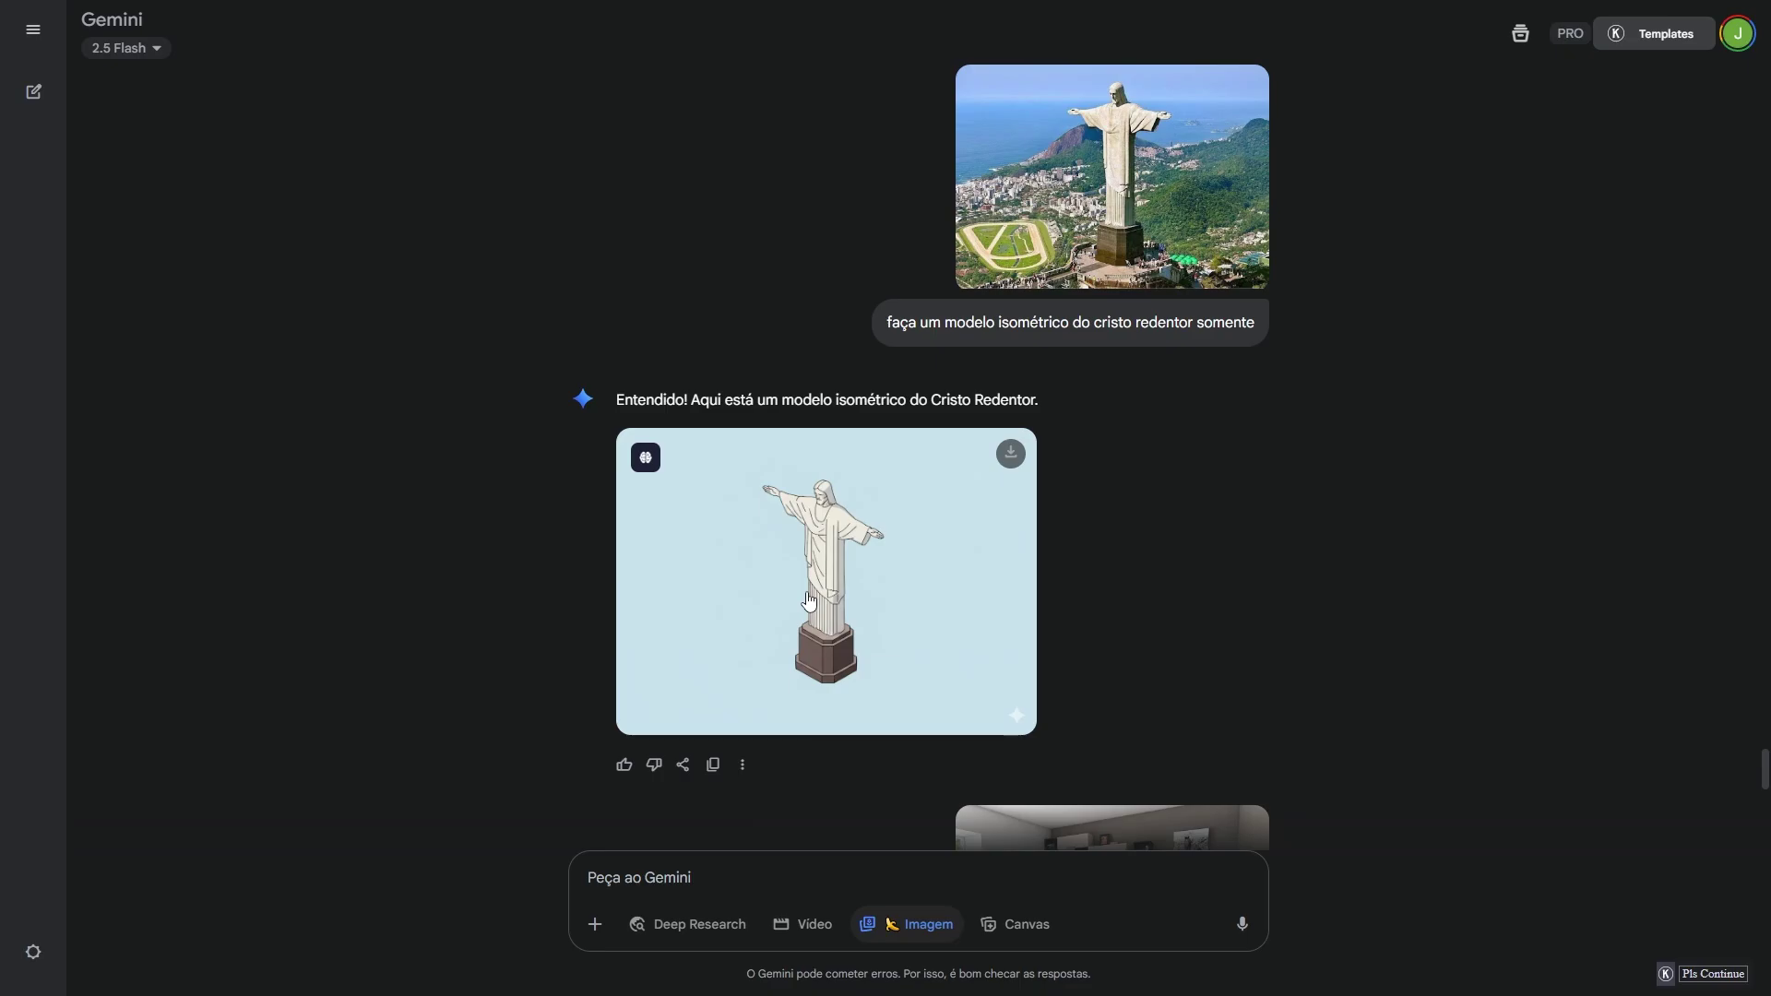
scroll(910, 628, "down", 1)
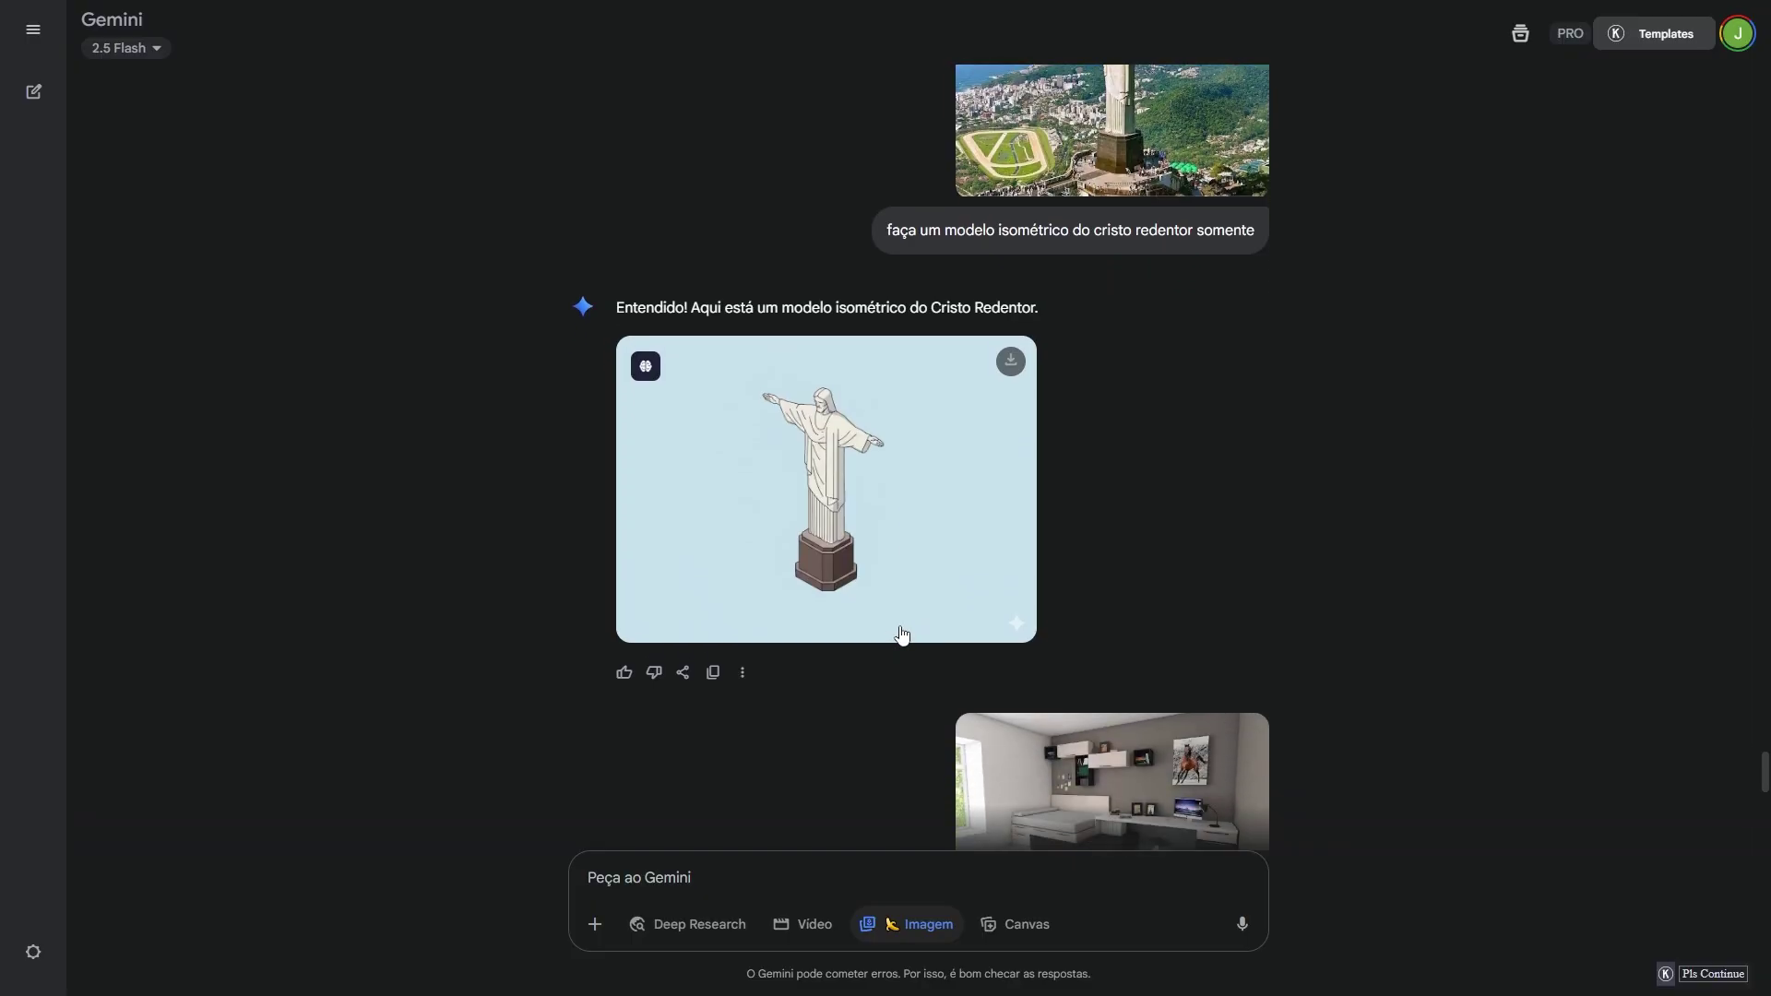
Step: Read the prompt replacing the horse picture with a Lancer Evolution one, view the bedroom result at full size, and compare it with the original
scroll(902, 635, "down", 4)
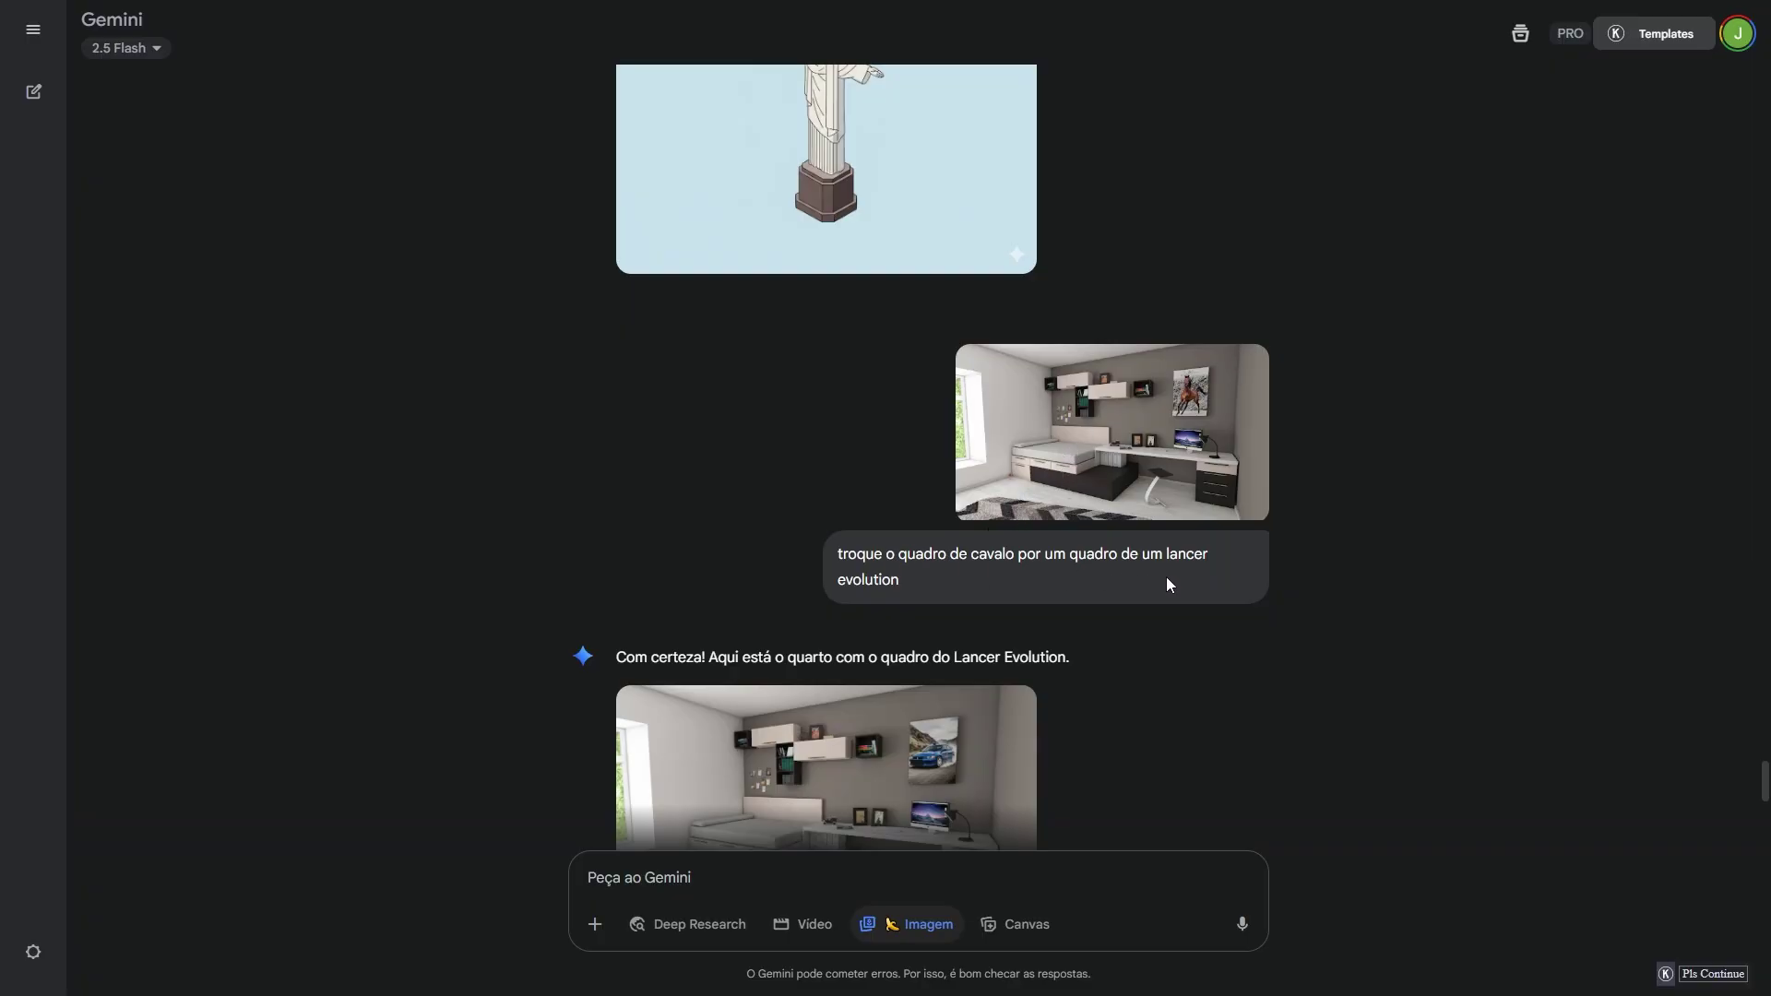
scroll(1166, 583, "down", 2)
left_click(906, 691)
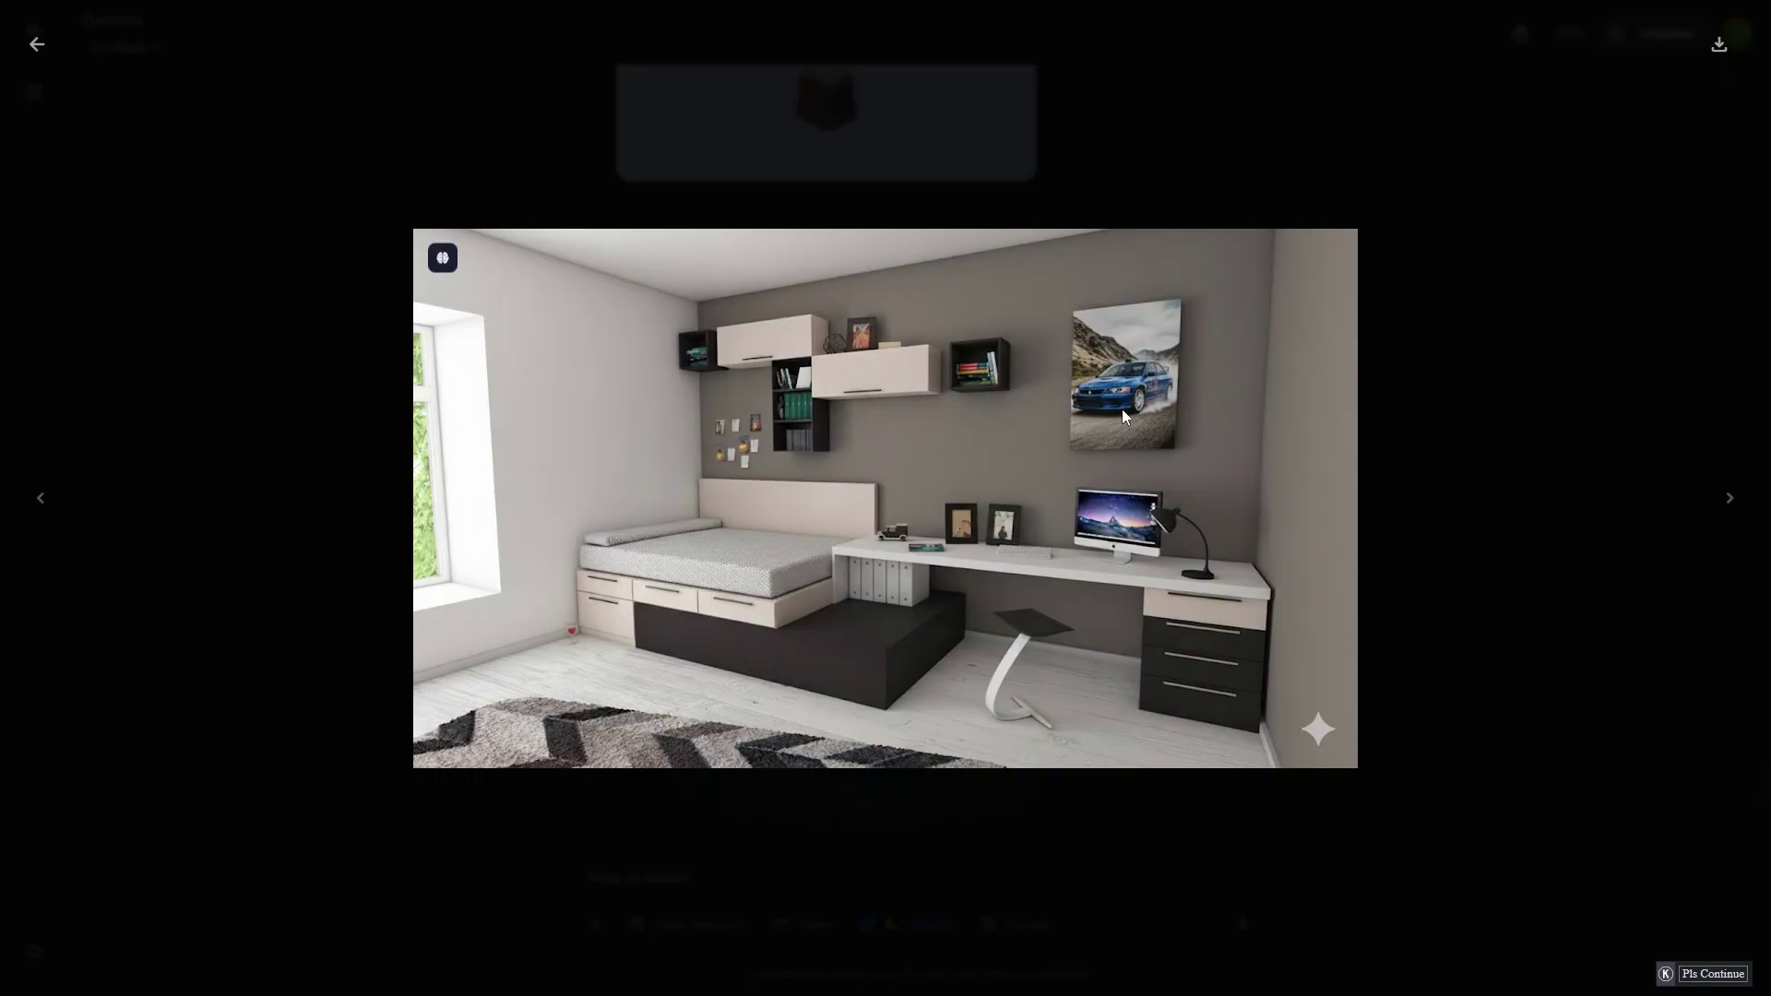
left_click(398, 402)
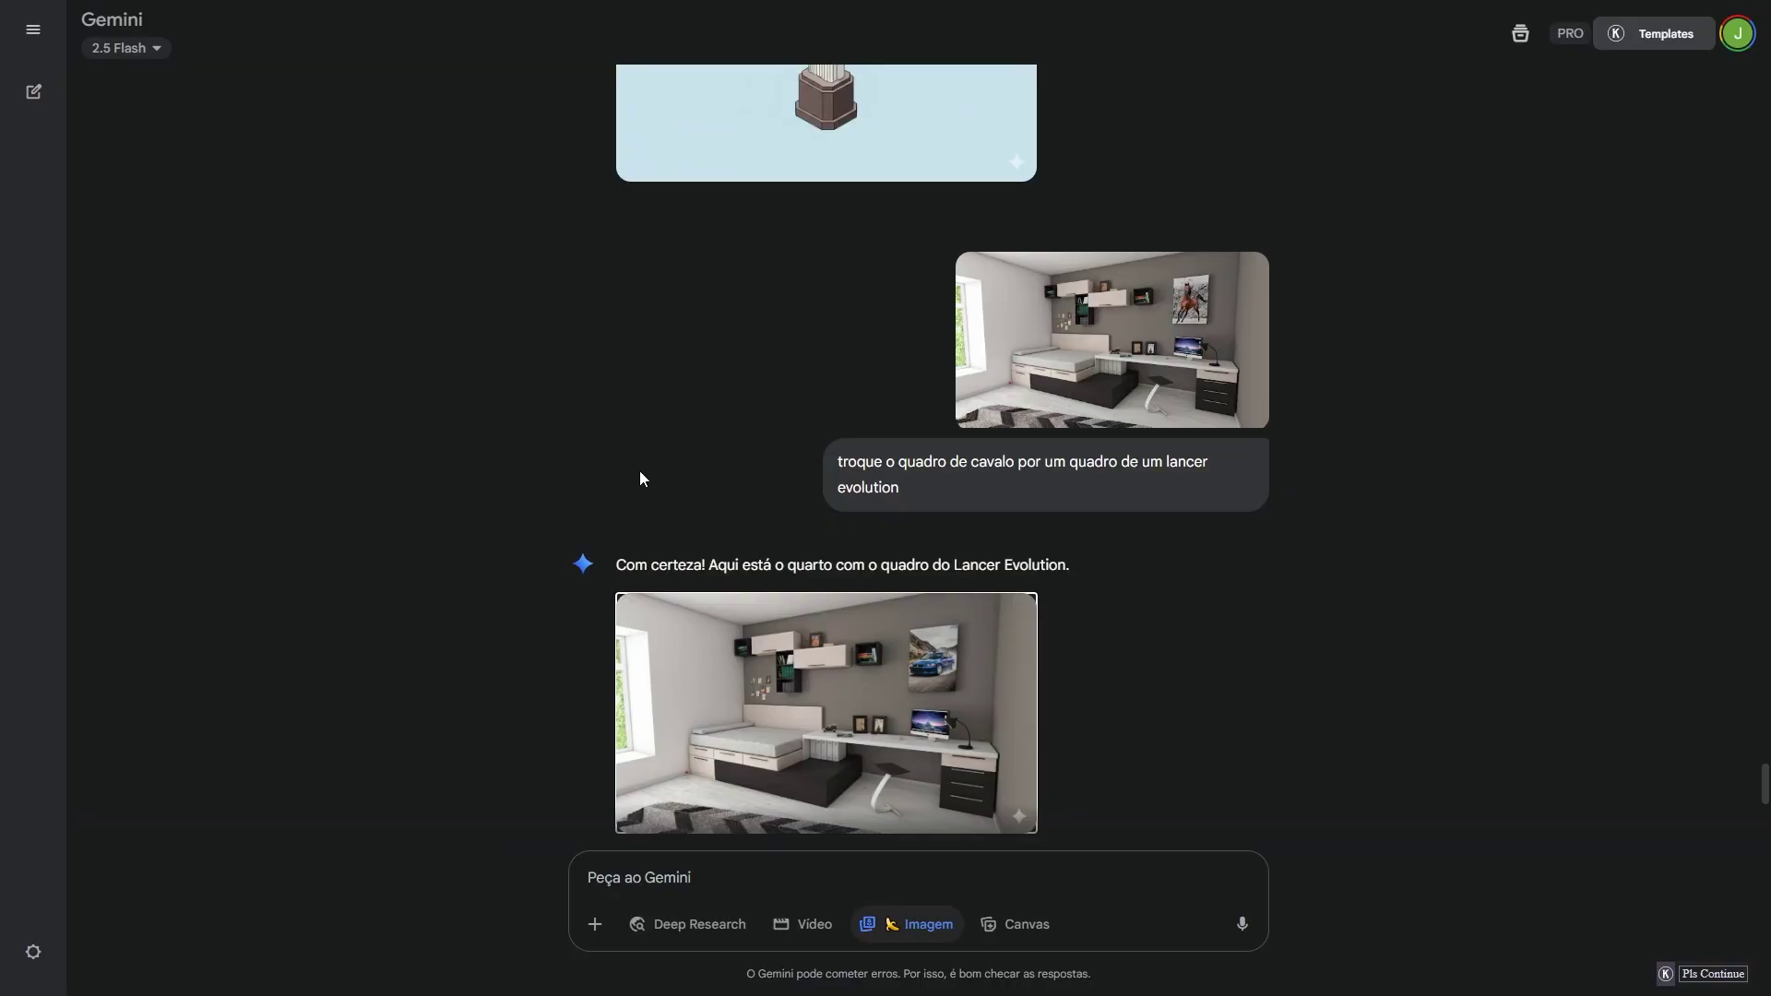
scroll(640, 475, "down", 3)
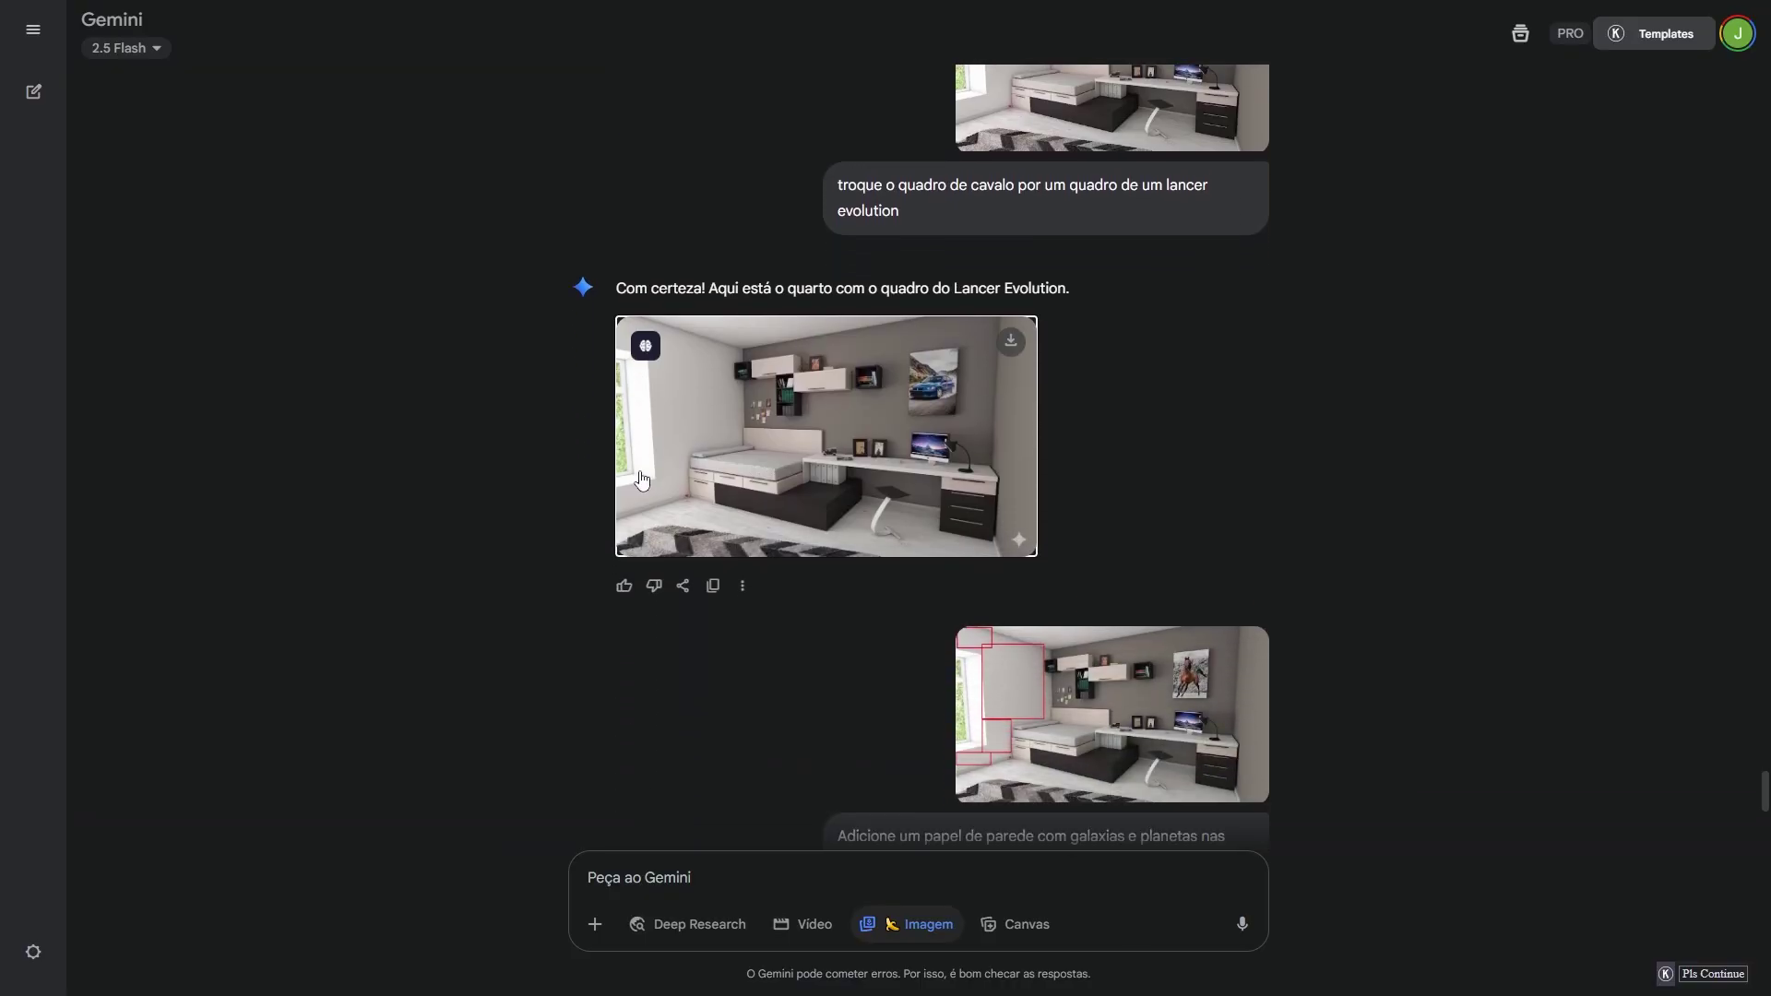
scroll(642, 480, "up", 1)
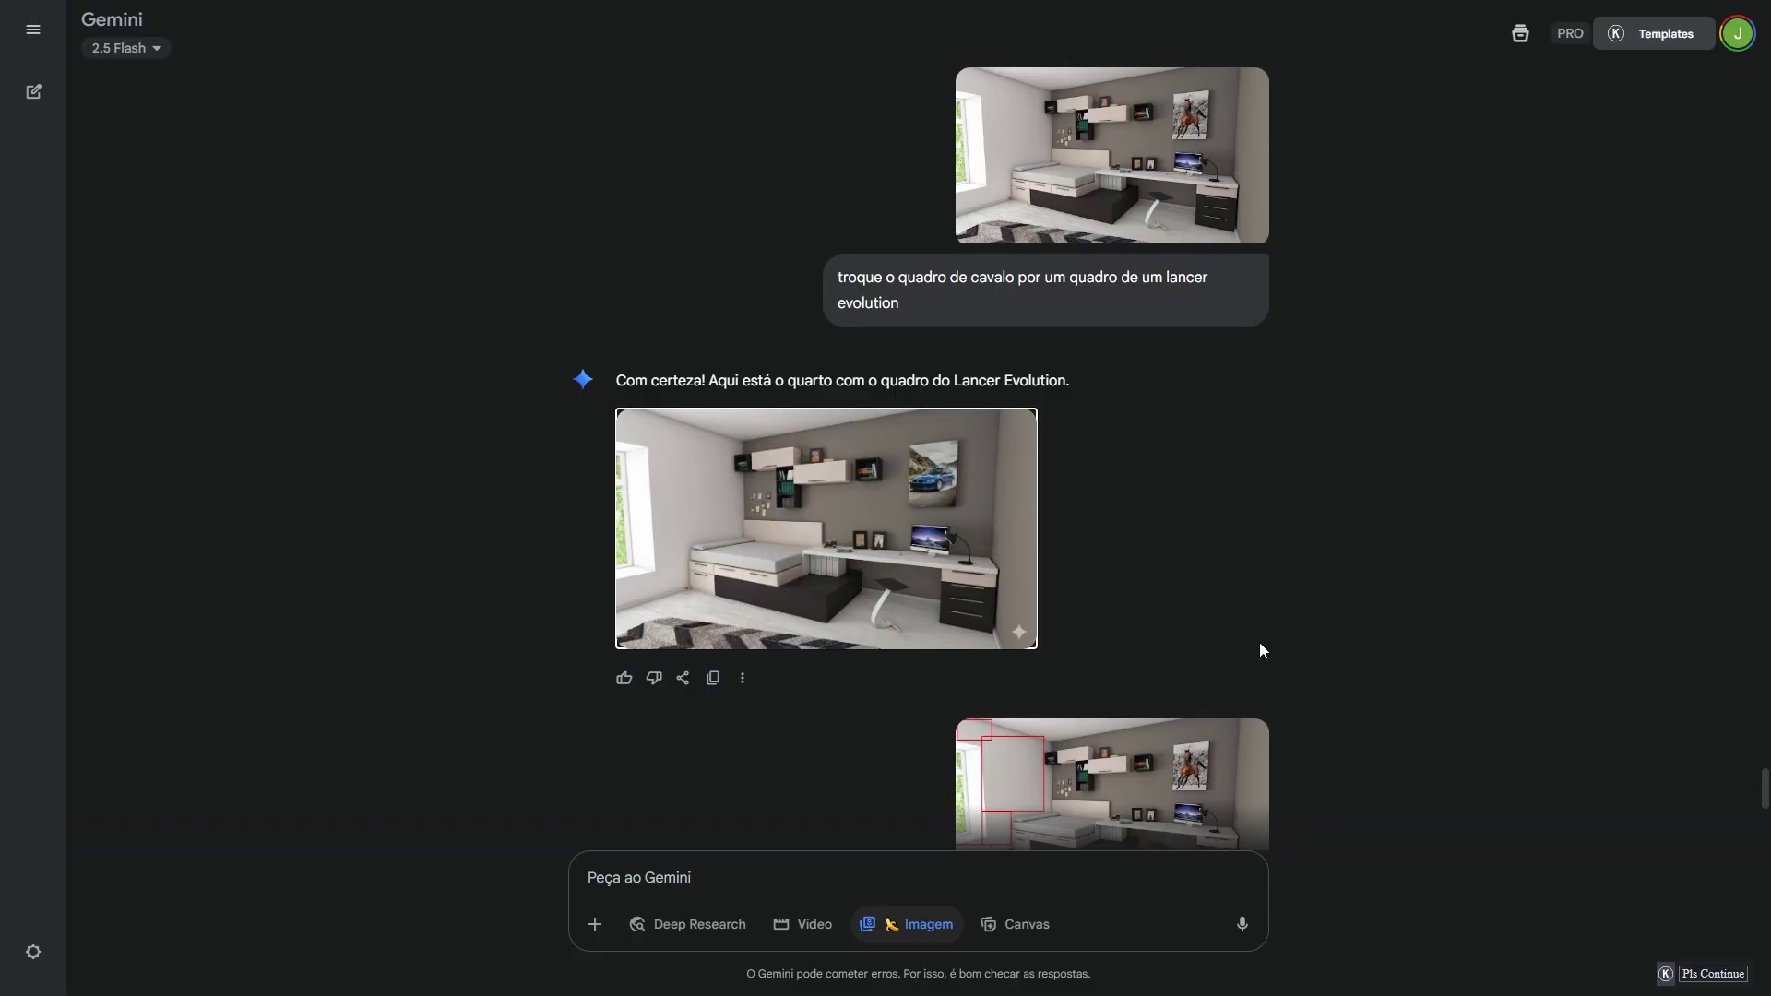
Step: View the bedroom photo with red-marked wall areas at full size and read the prompt adding galaxy and planet wallpaper to them
scroll(1280, 561, "down", 3)
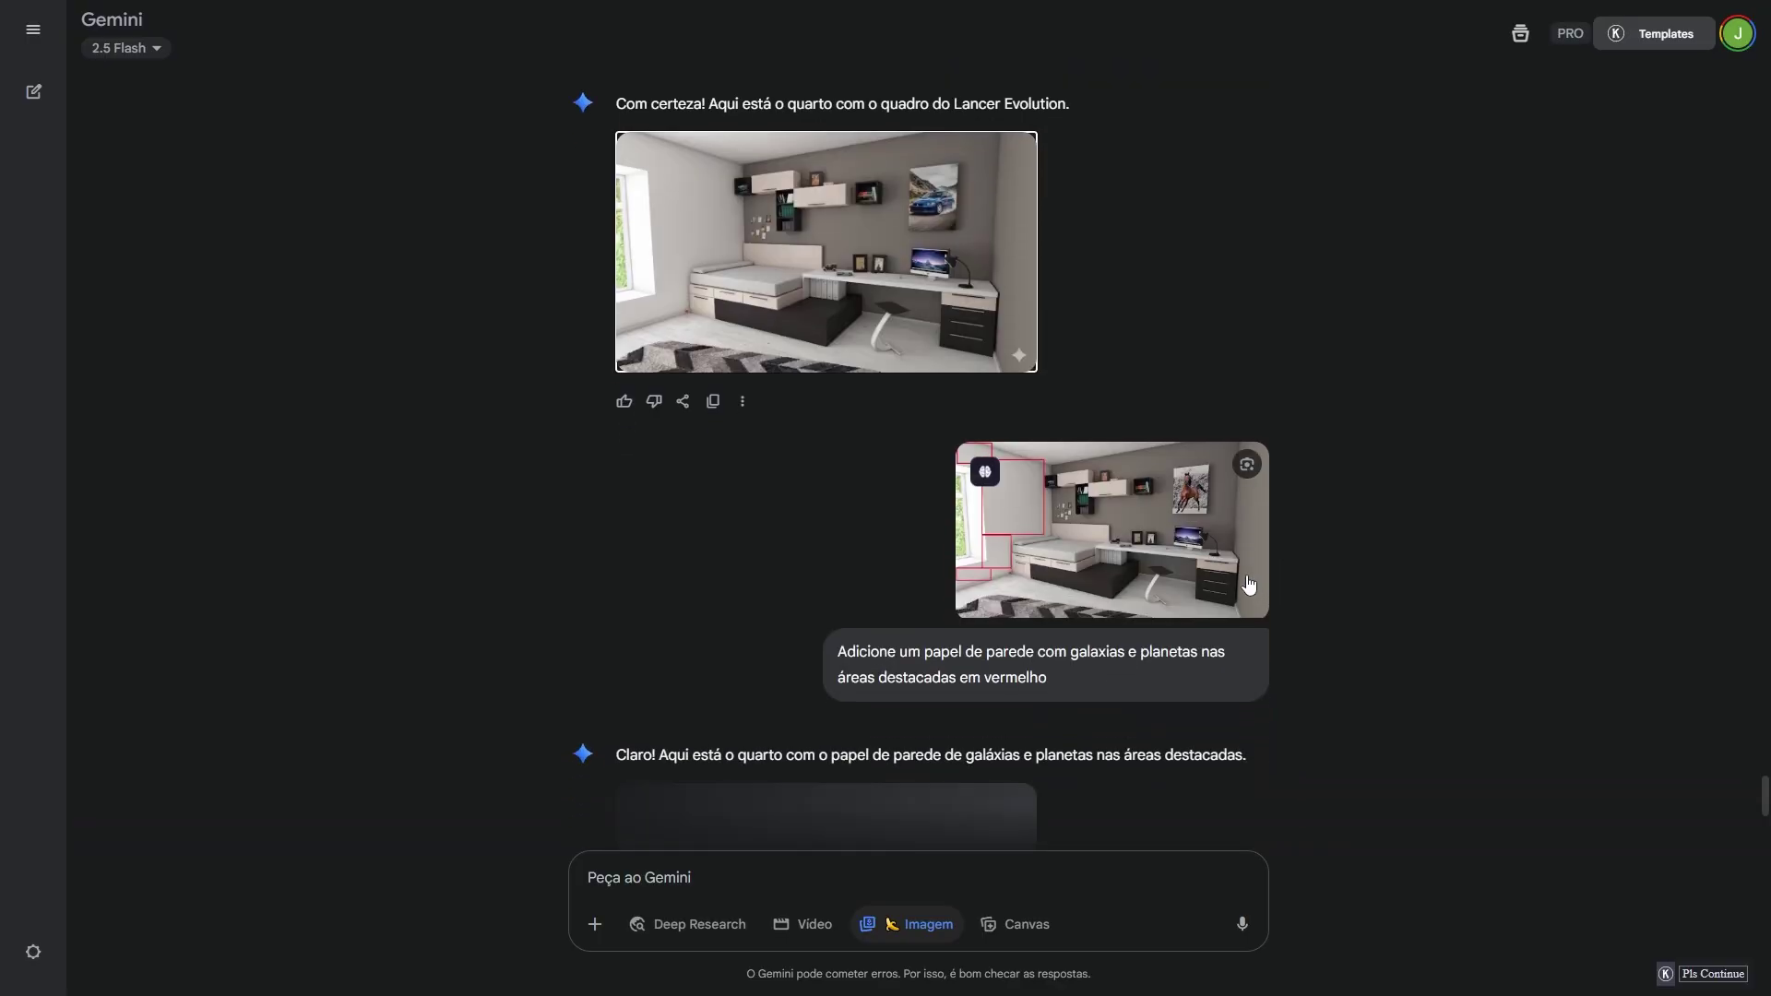
left_click(1098, 533)
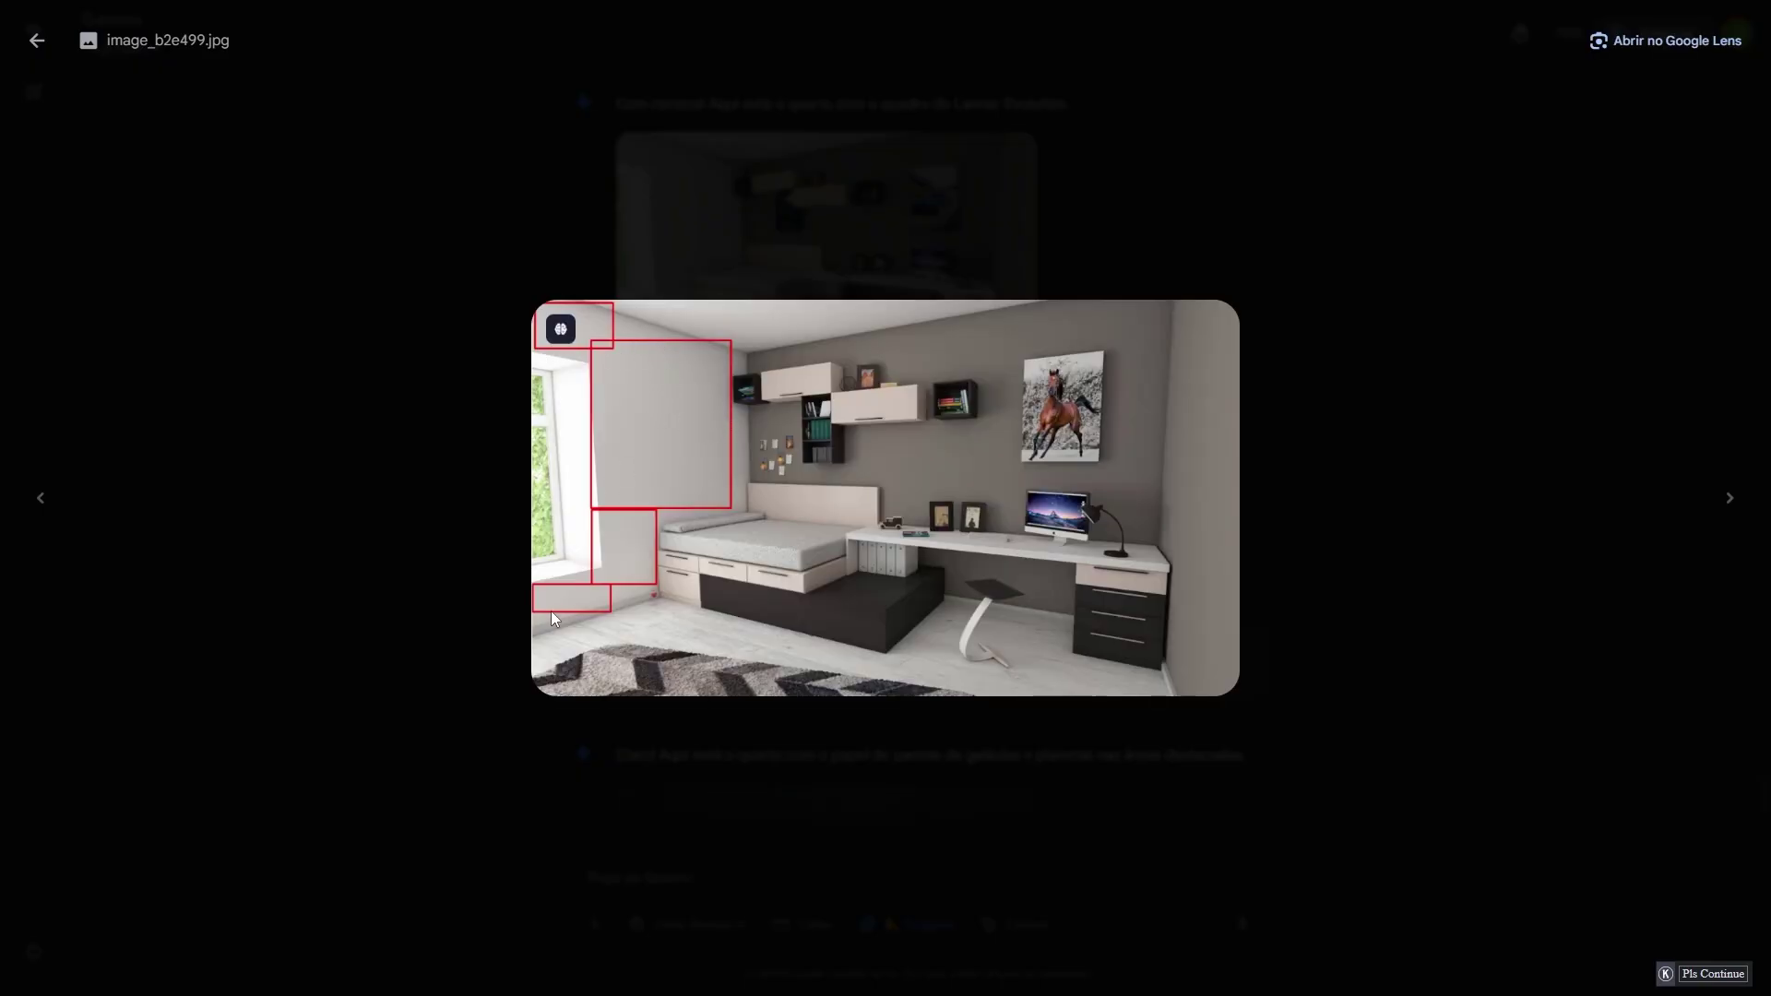
left_click(1533, 679)
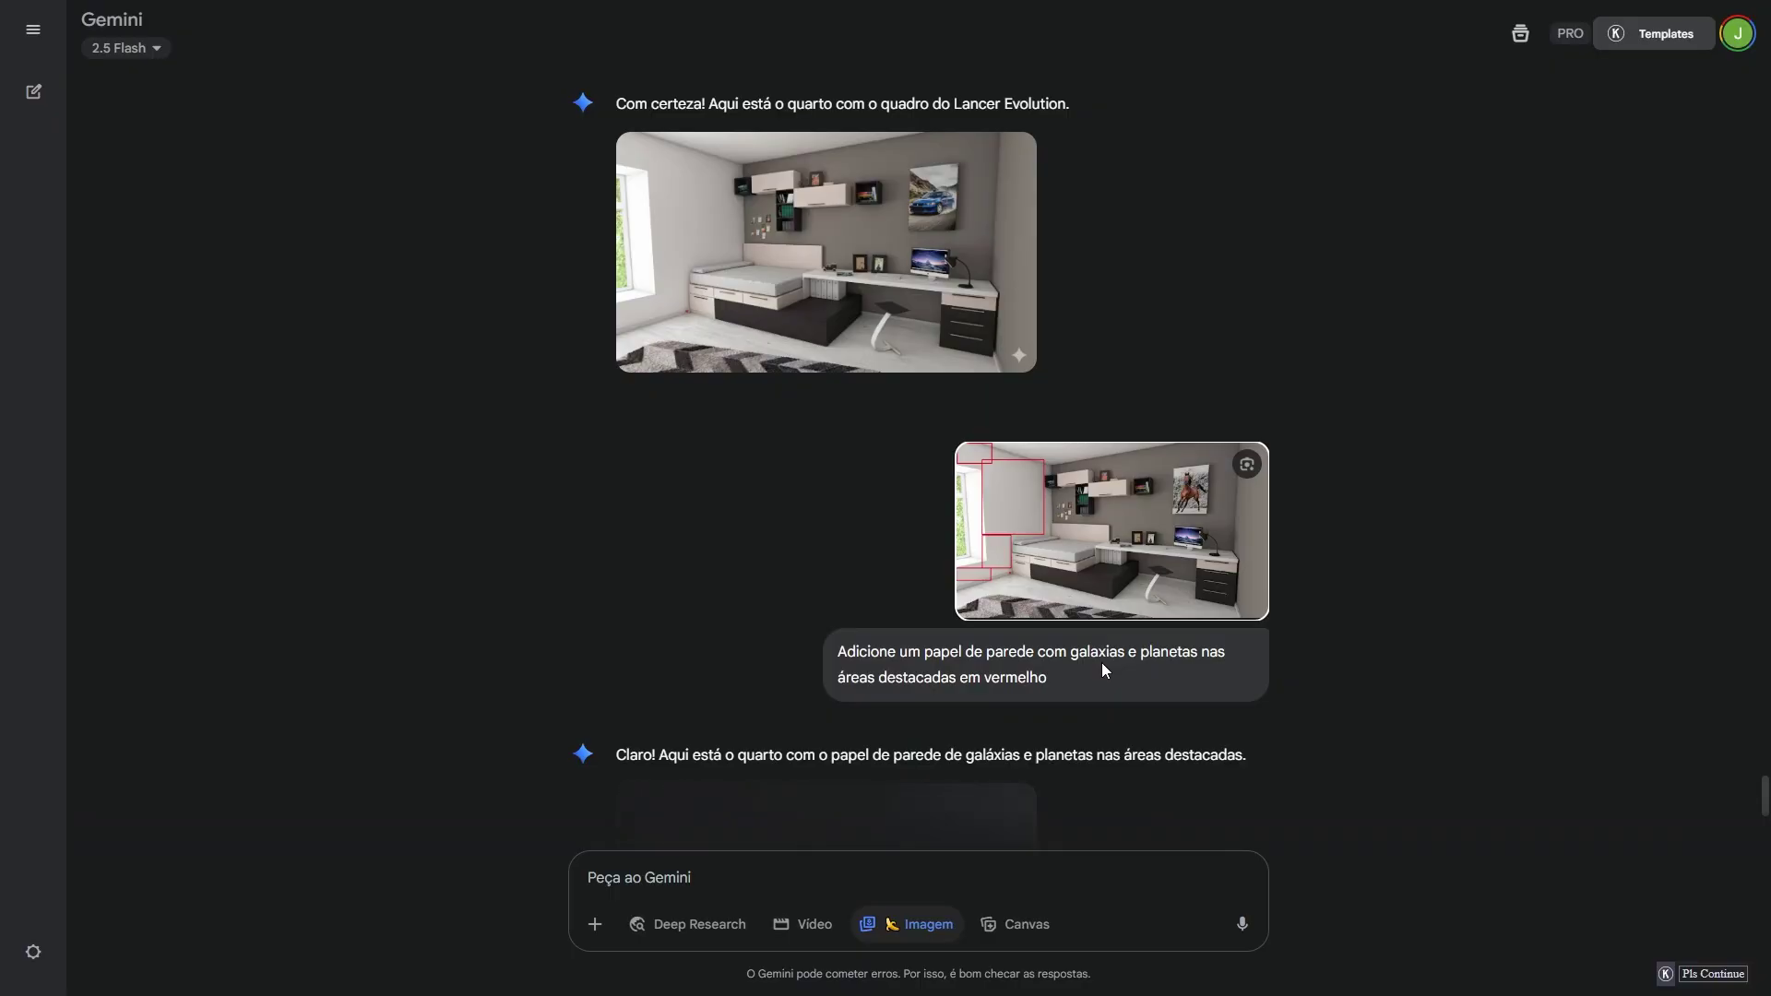
scroll(1101, 663, "down", 1)
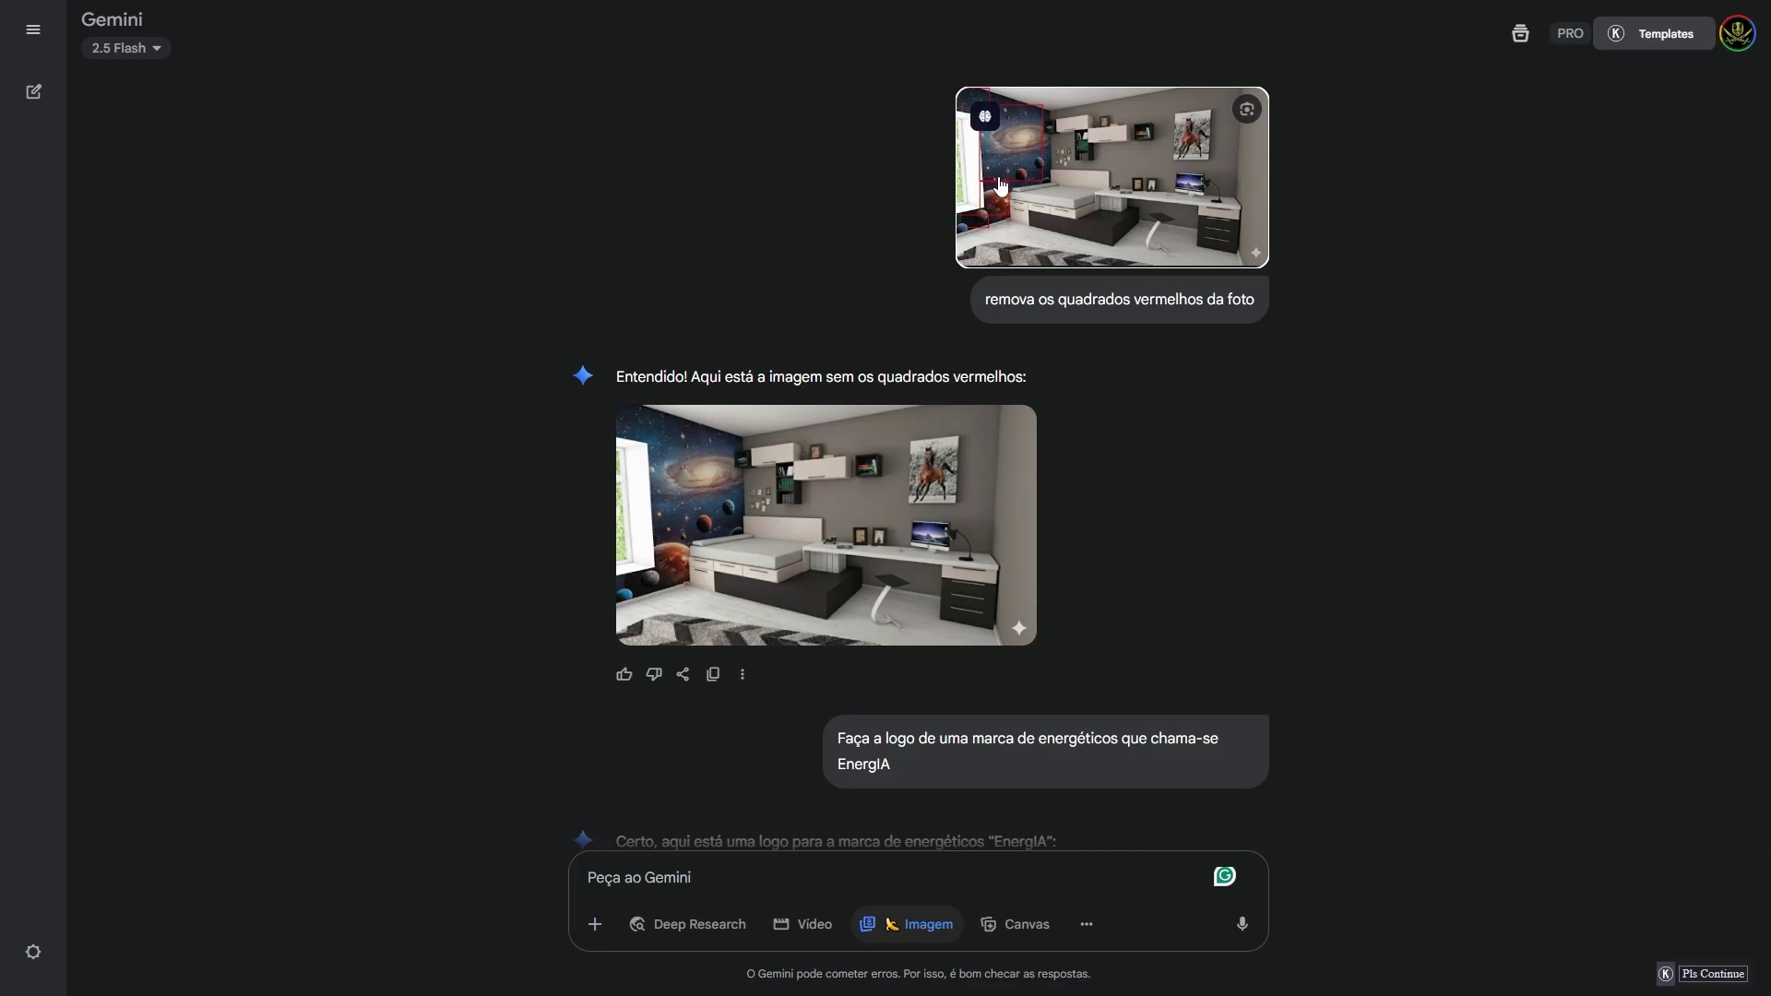
Step: Read the prompt "remova os quadrados vermelhos da foto" and compare the galaxy-wallpaper bedroom images before and after at full size
left_click(1001, 185)
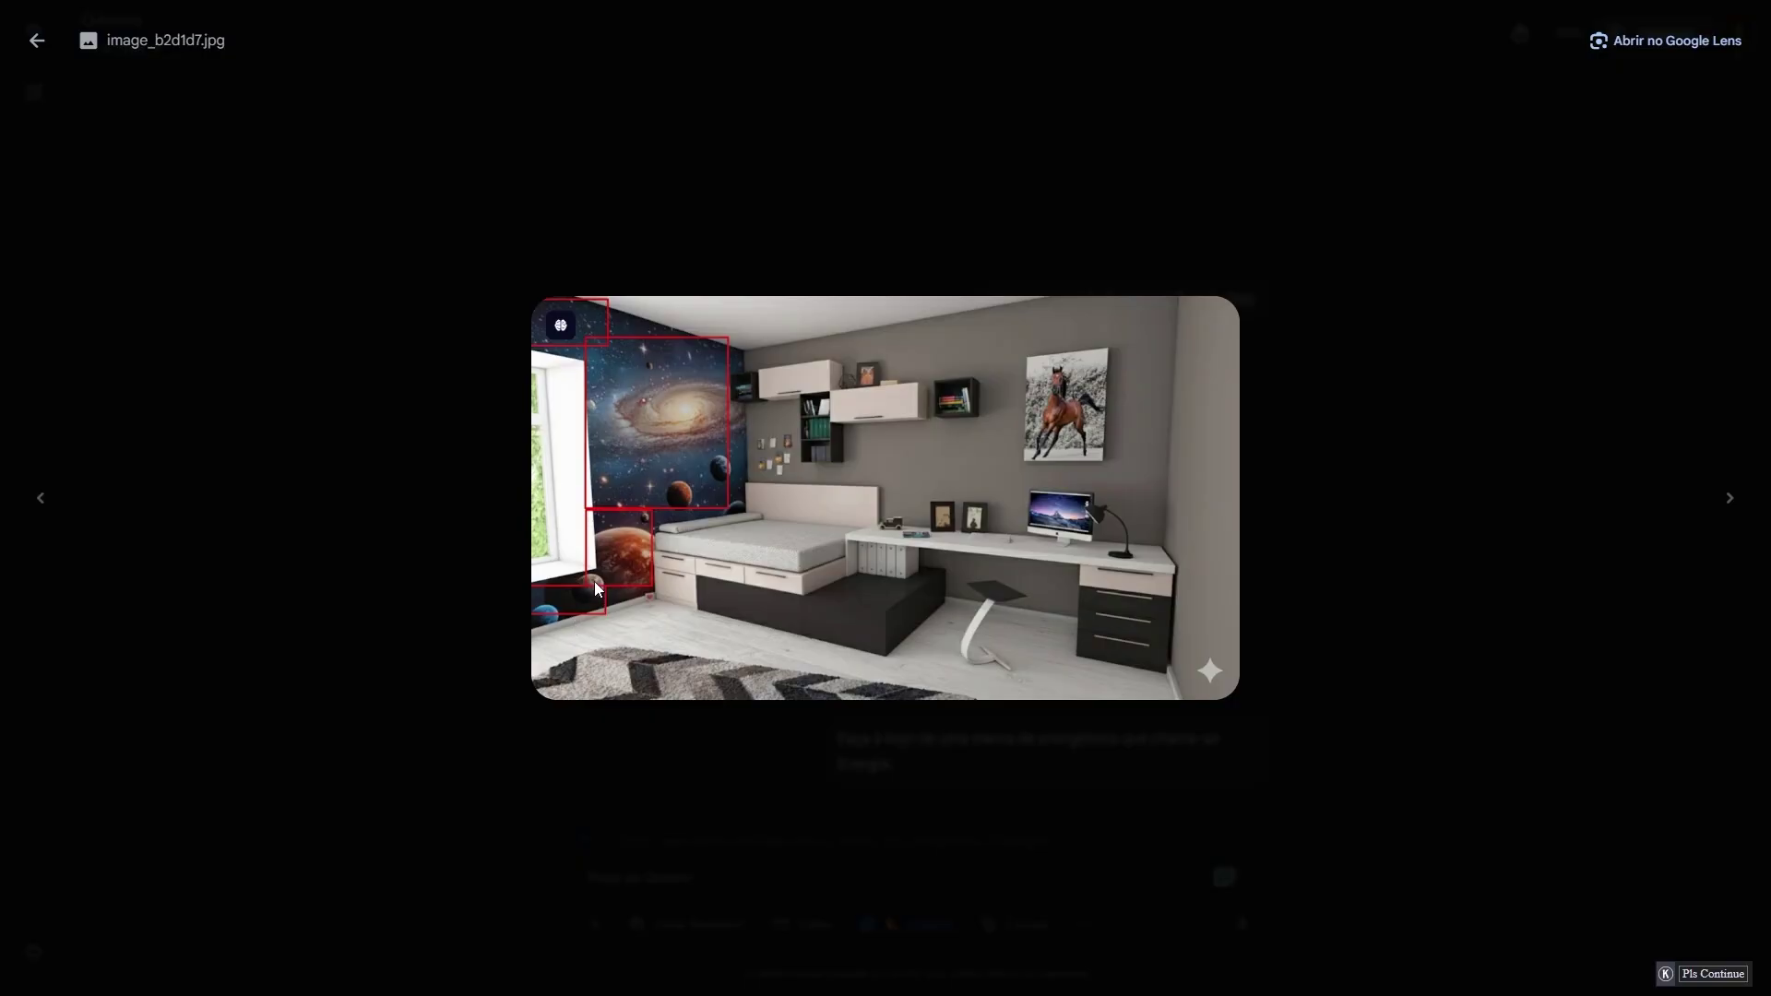
key("Escape")
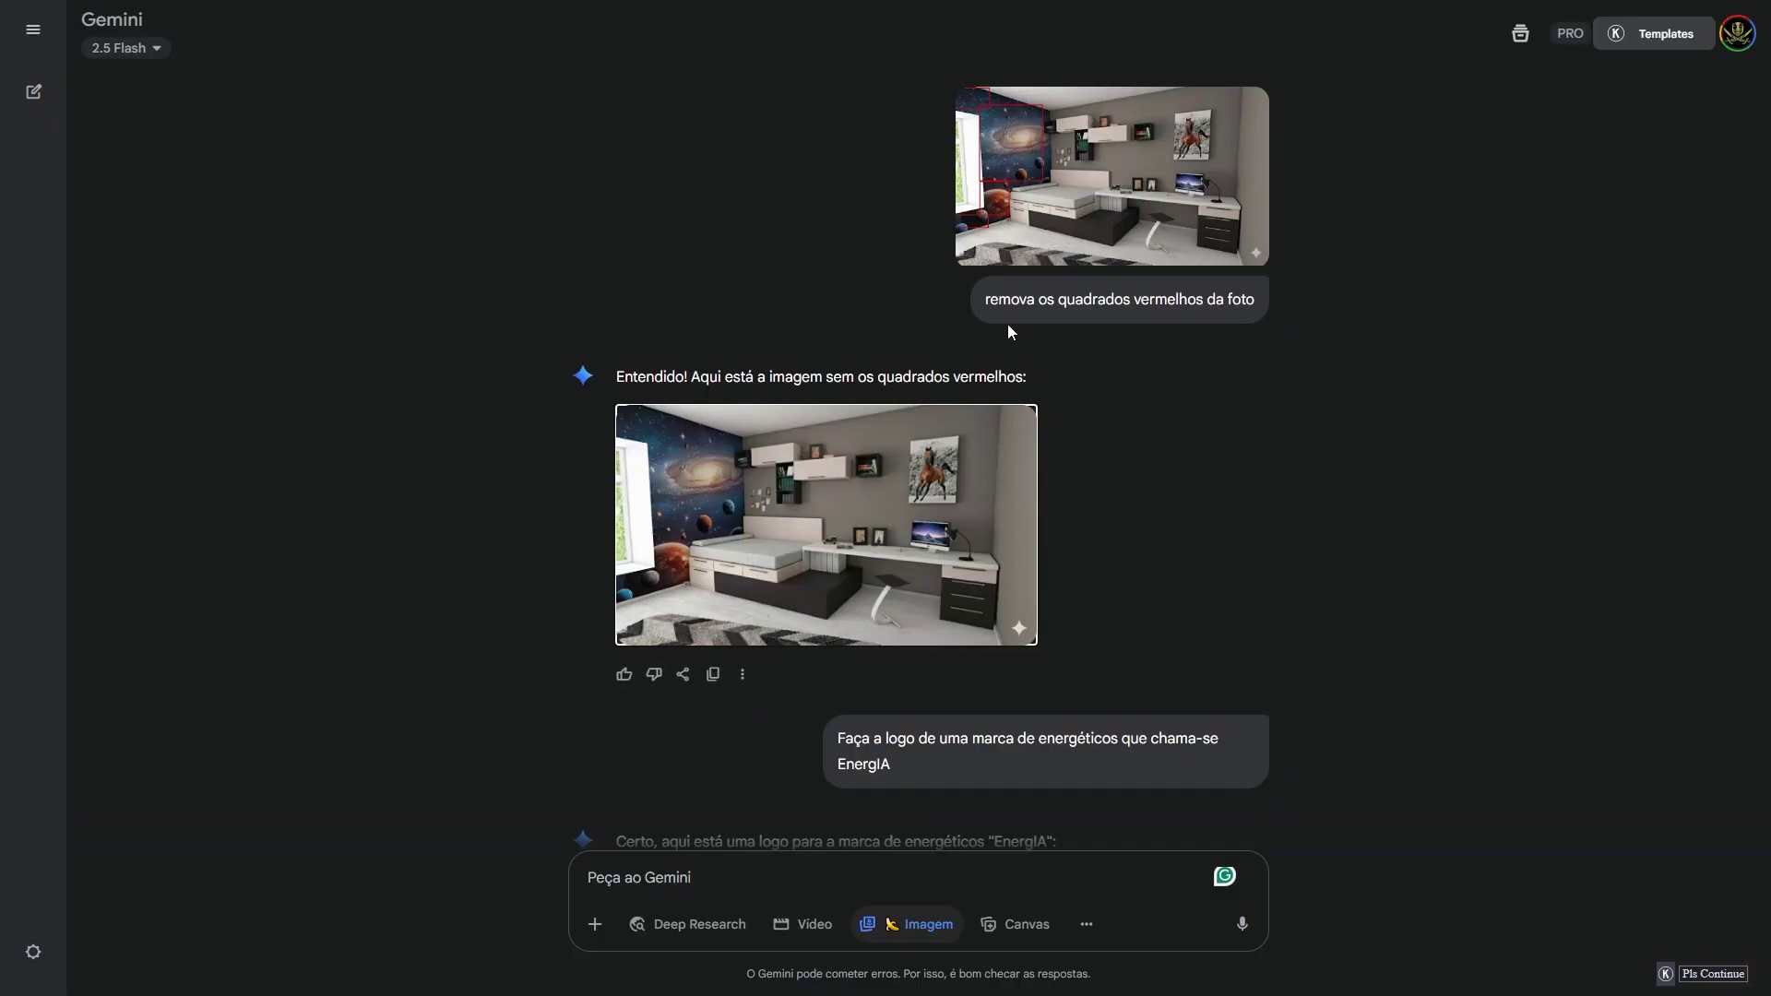
left_click_drag(981, 304, 1109, 306)
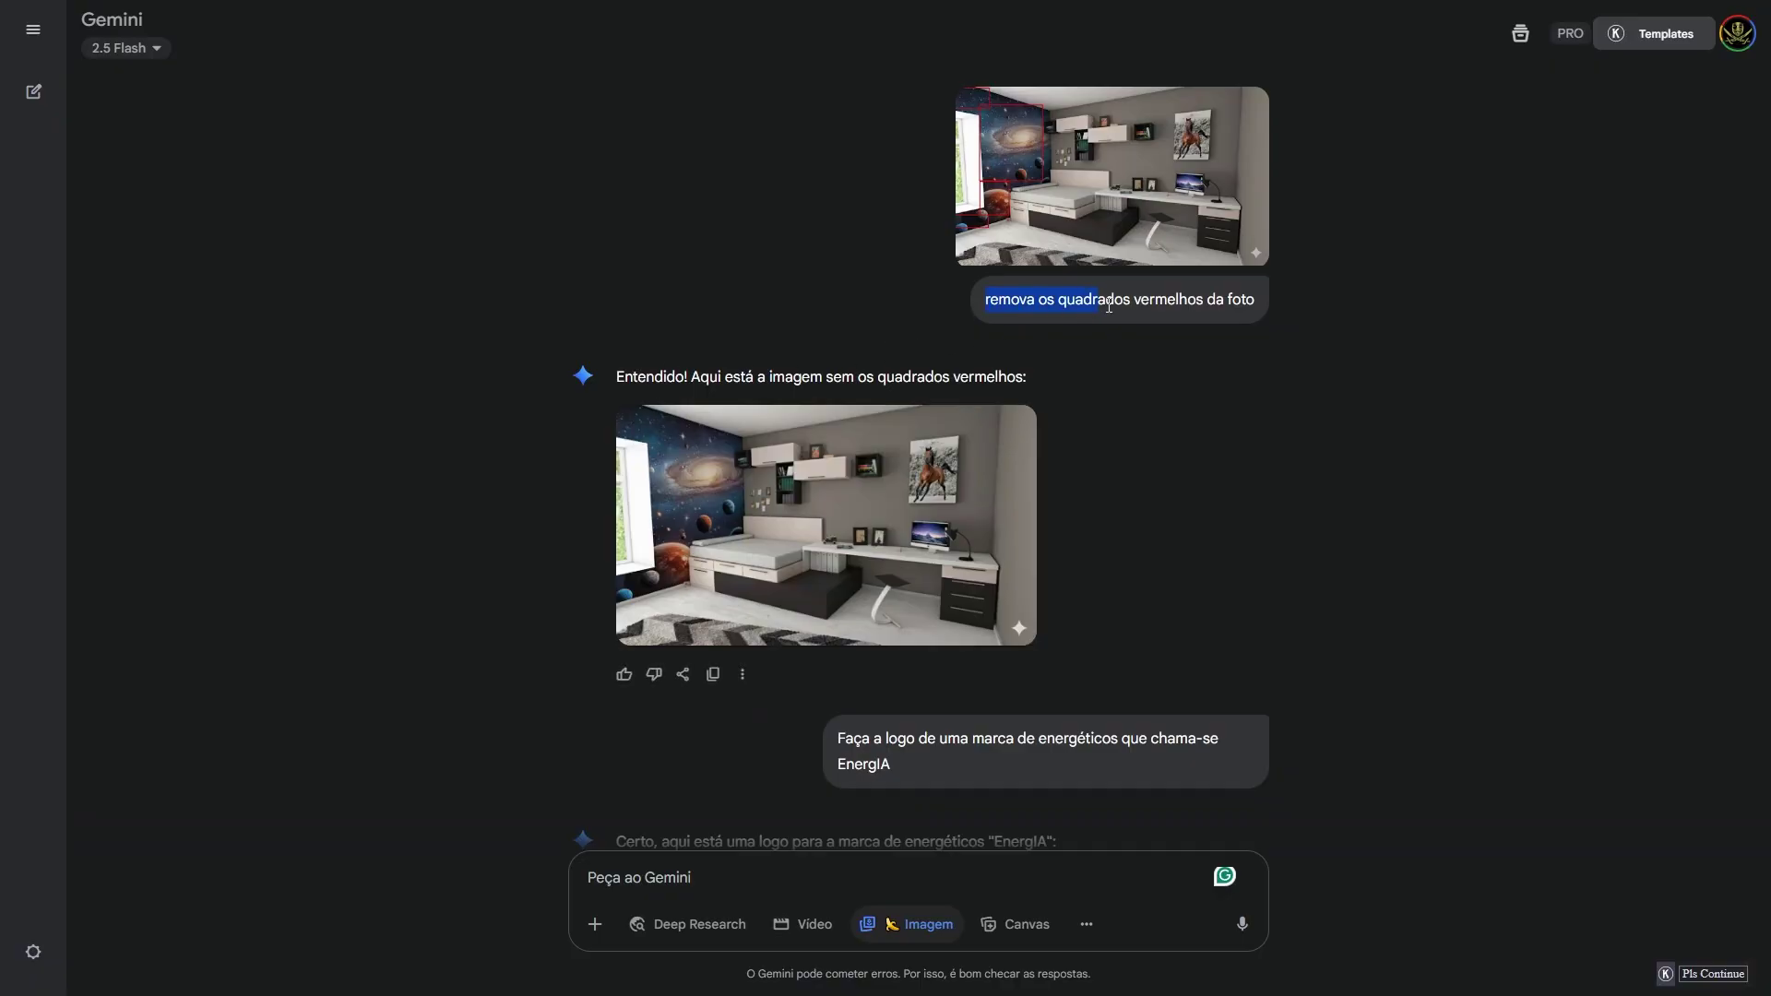
left_click(885, 516)
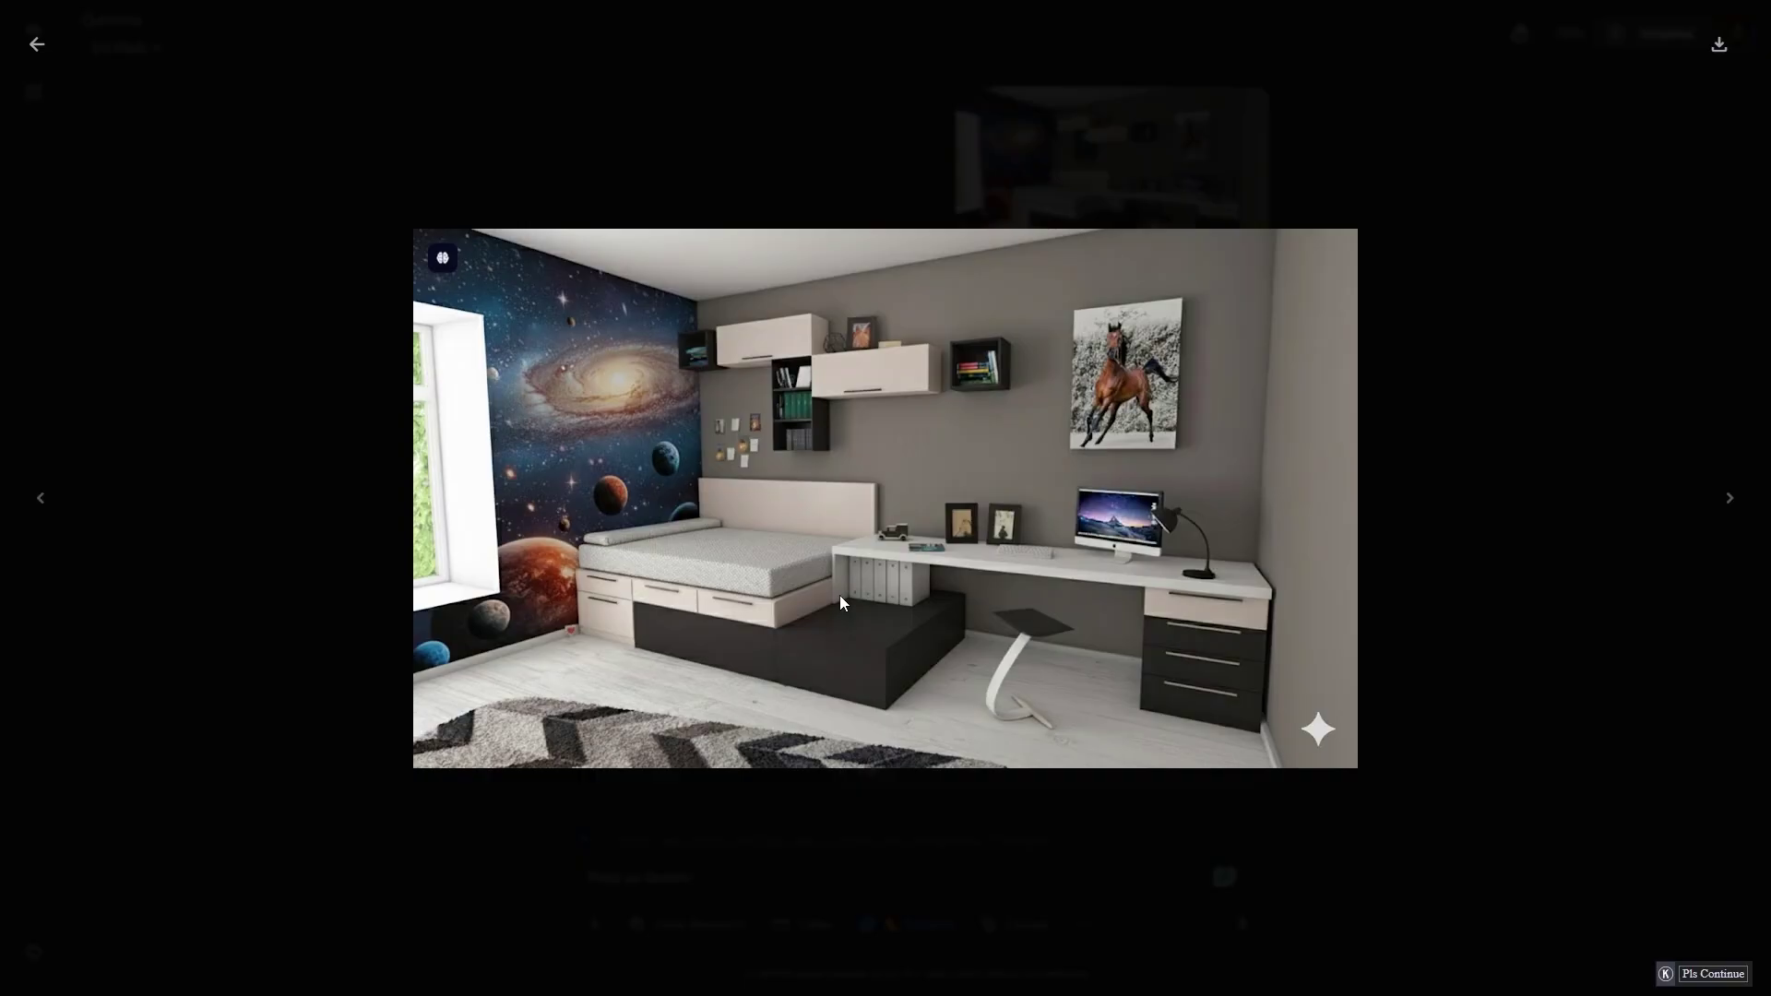
key("Escape")
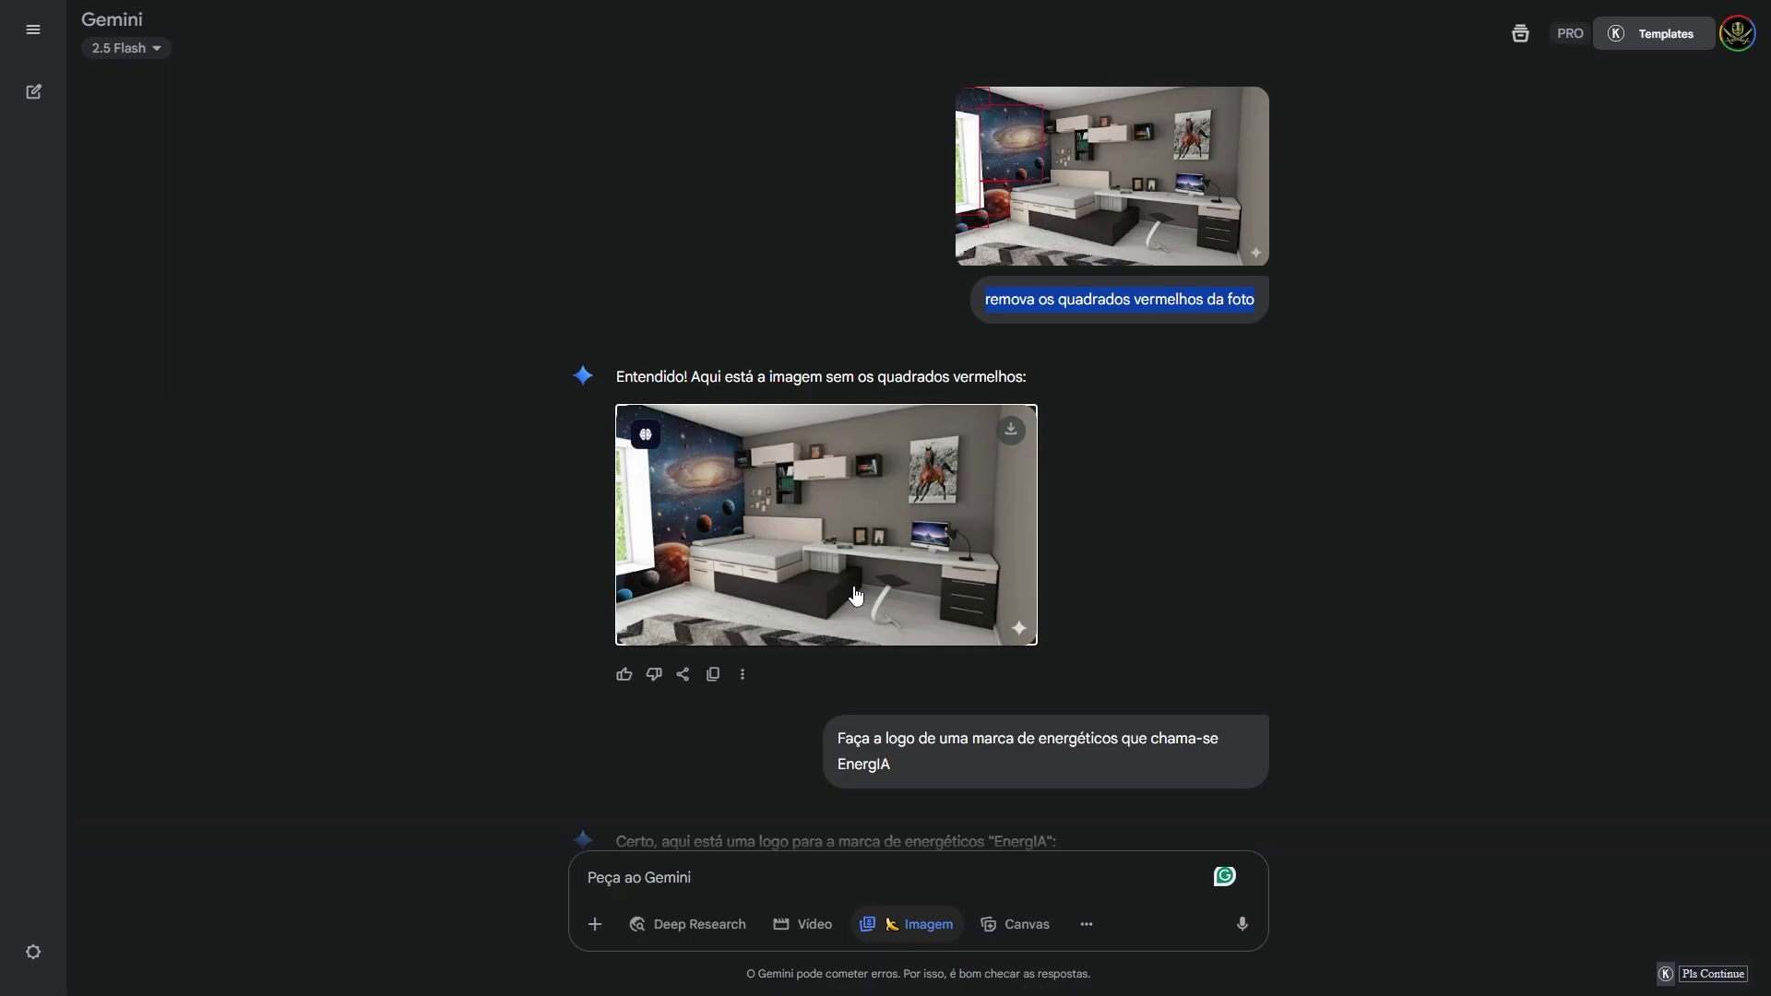
Step: Read the prompt "Faça a logo de uma marca de energéticos que chama-se EnergIA" and examine the generated logo
scroll(853, 590, "down", 3)
left_click_drag(837, 463, 921, 467)
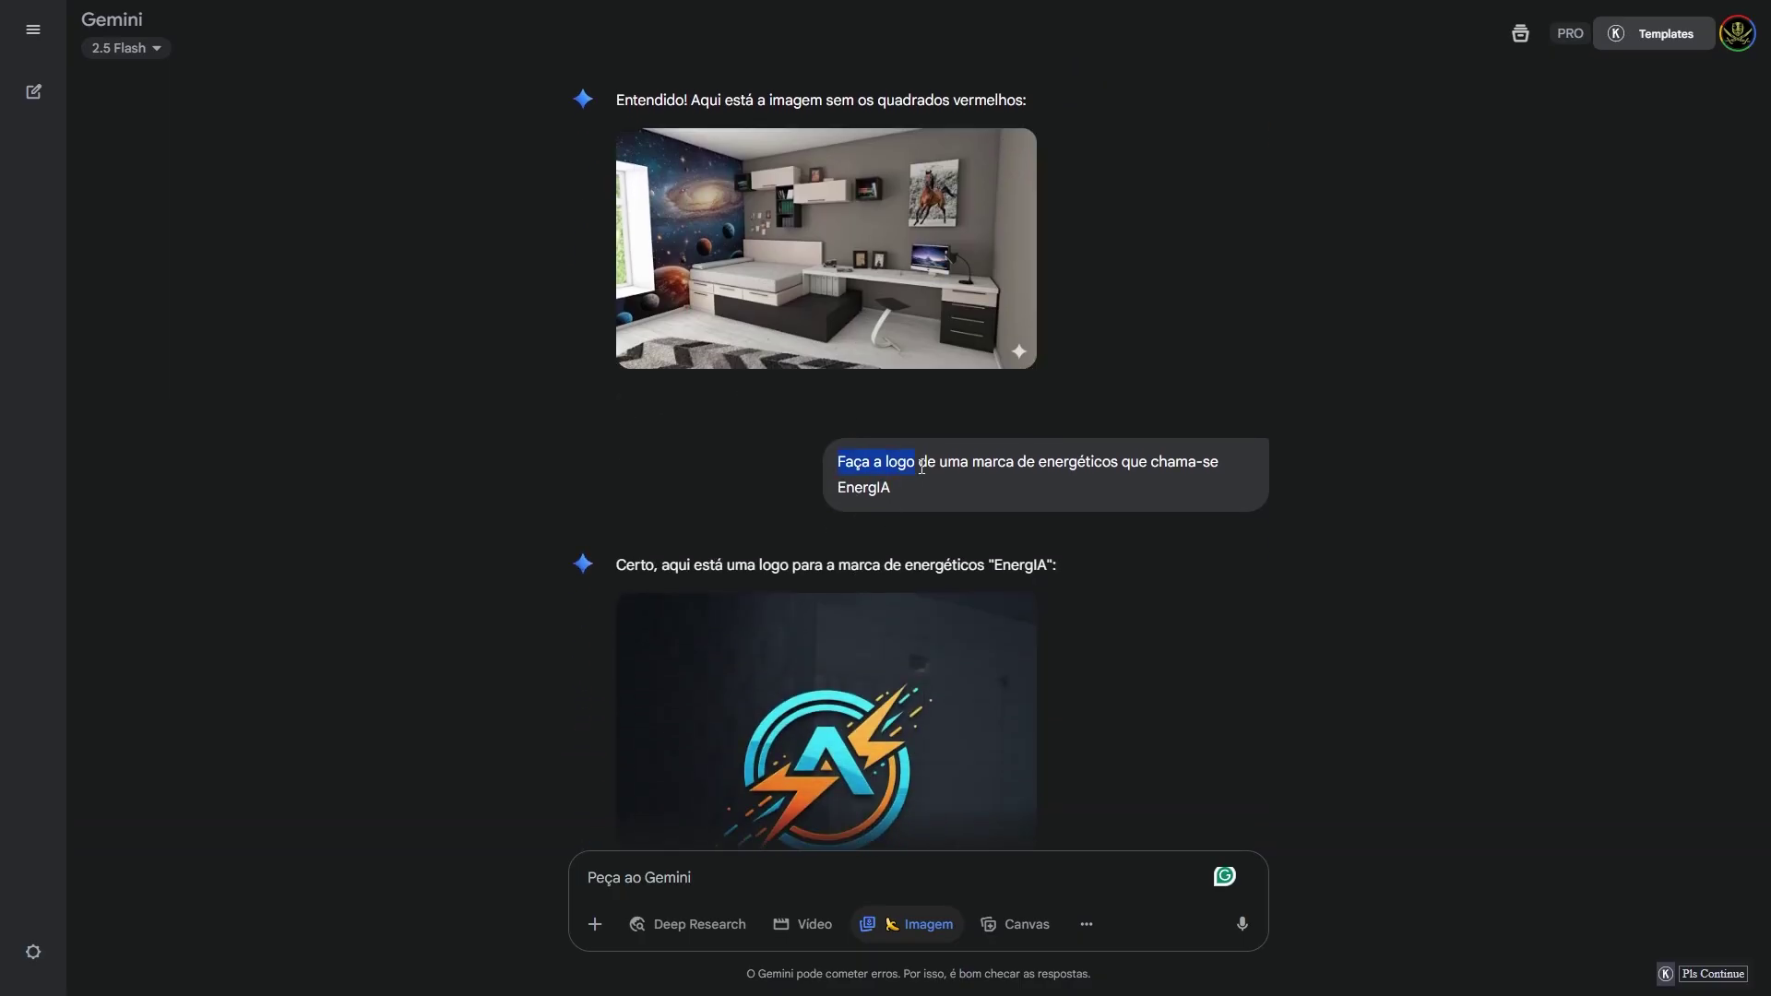
left_click(1158, 666)
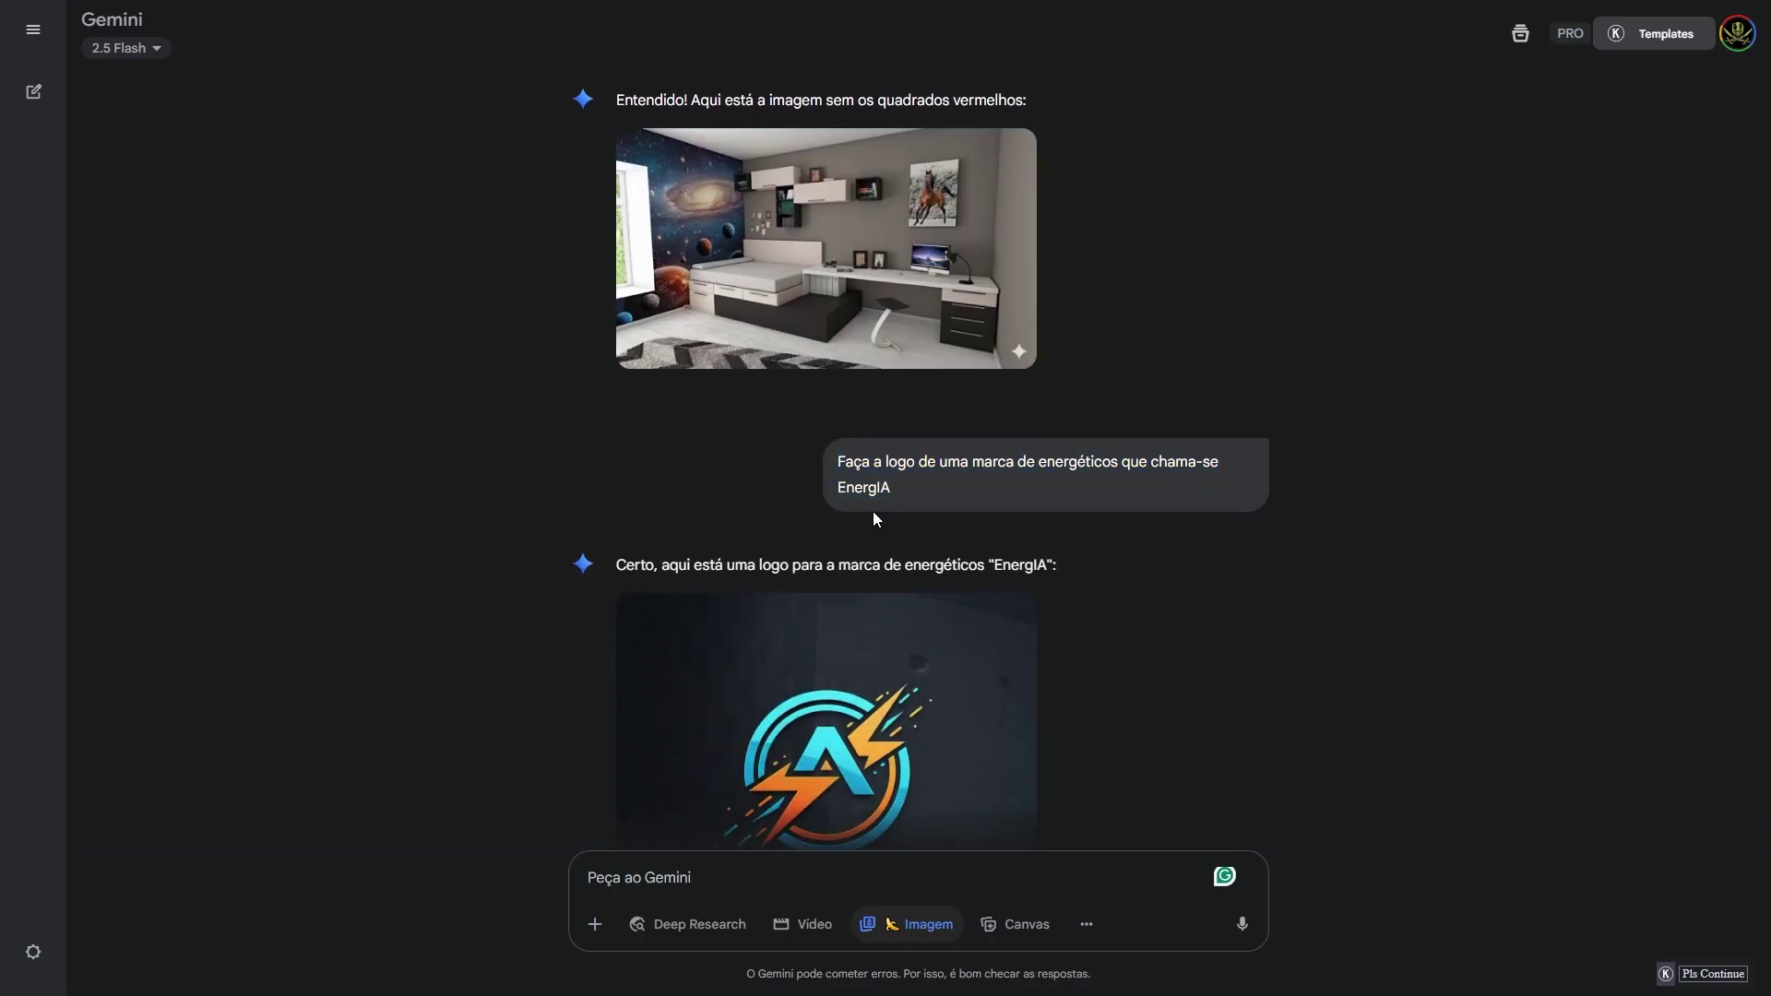
left_click_drag(828, 498, 890, 488)
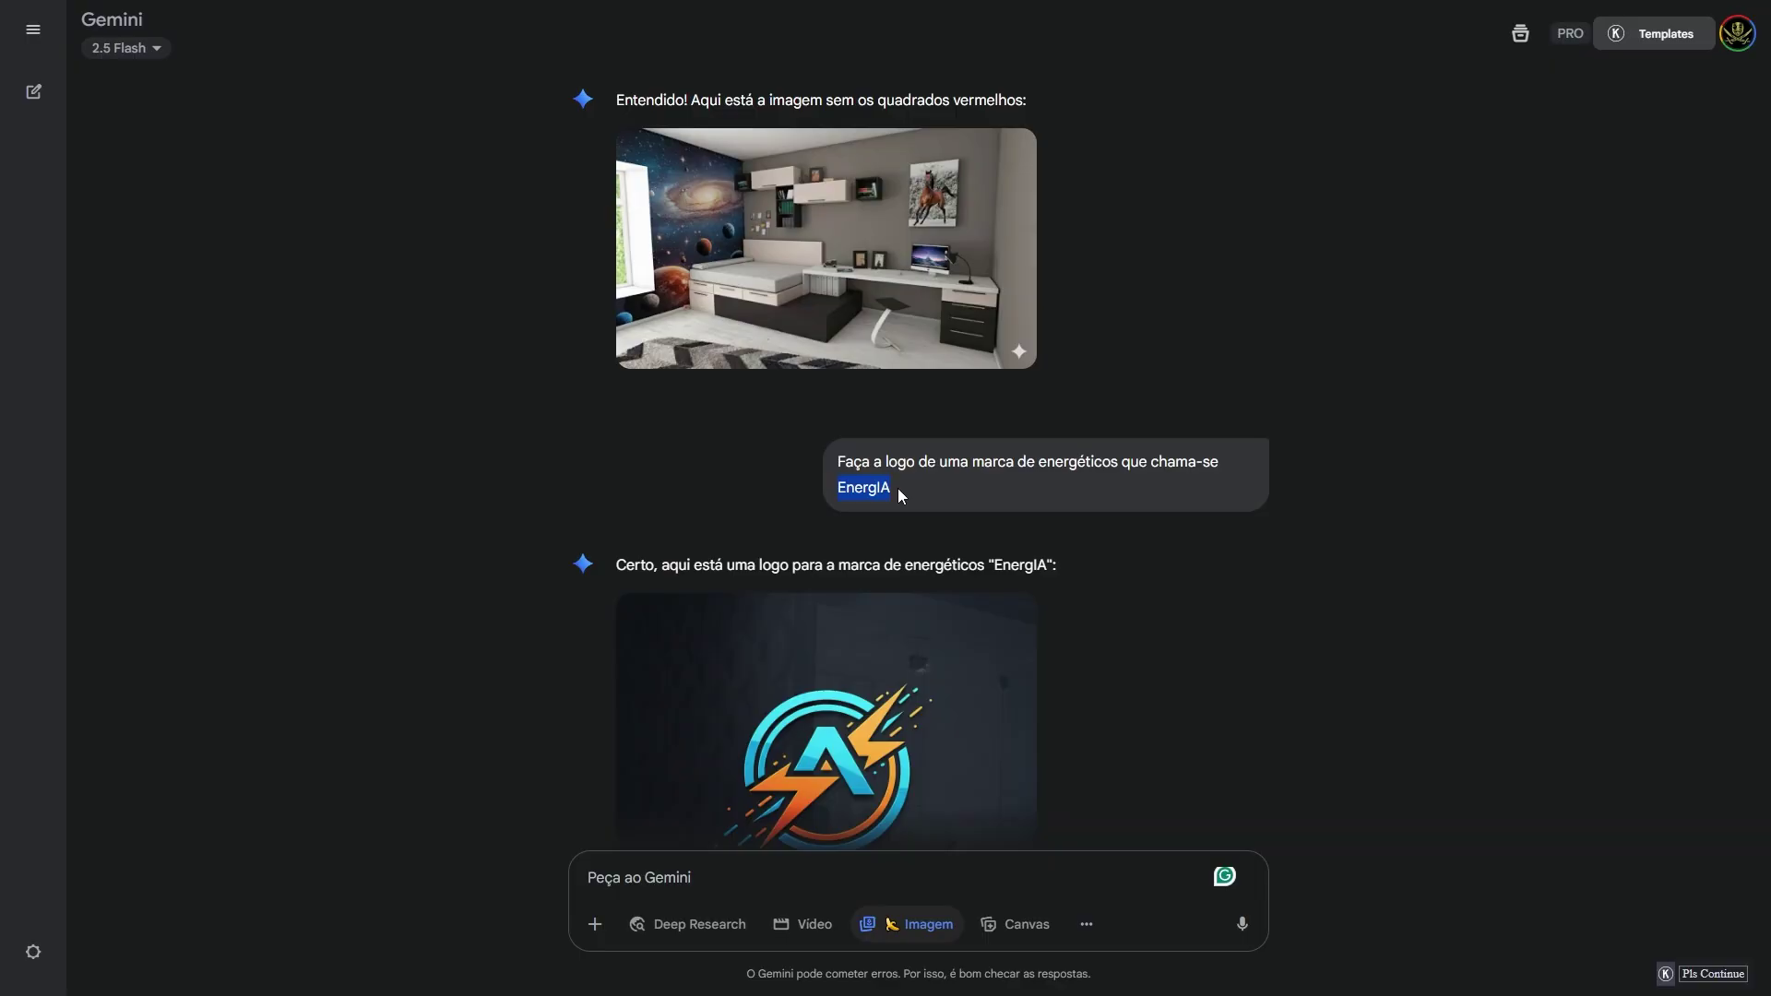
scroll(898, 489, "down", 2)
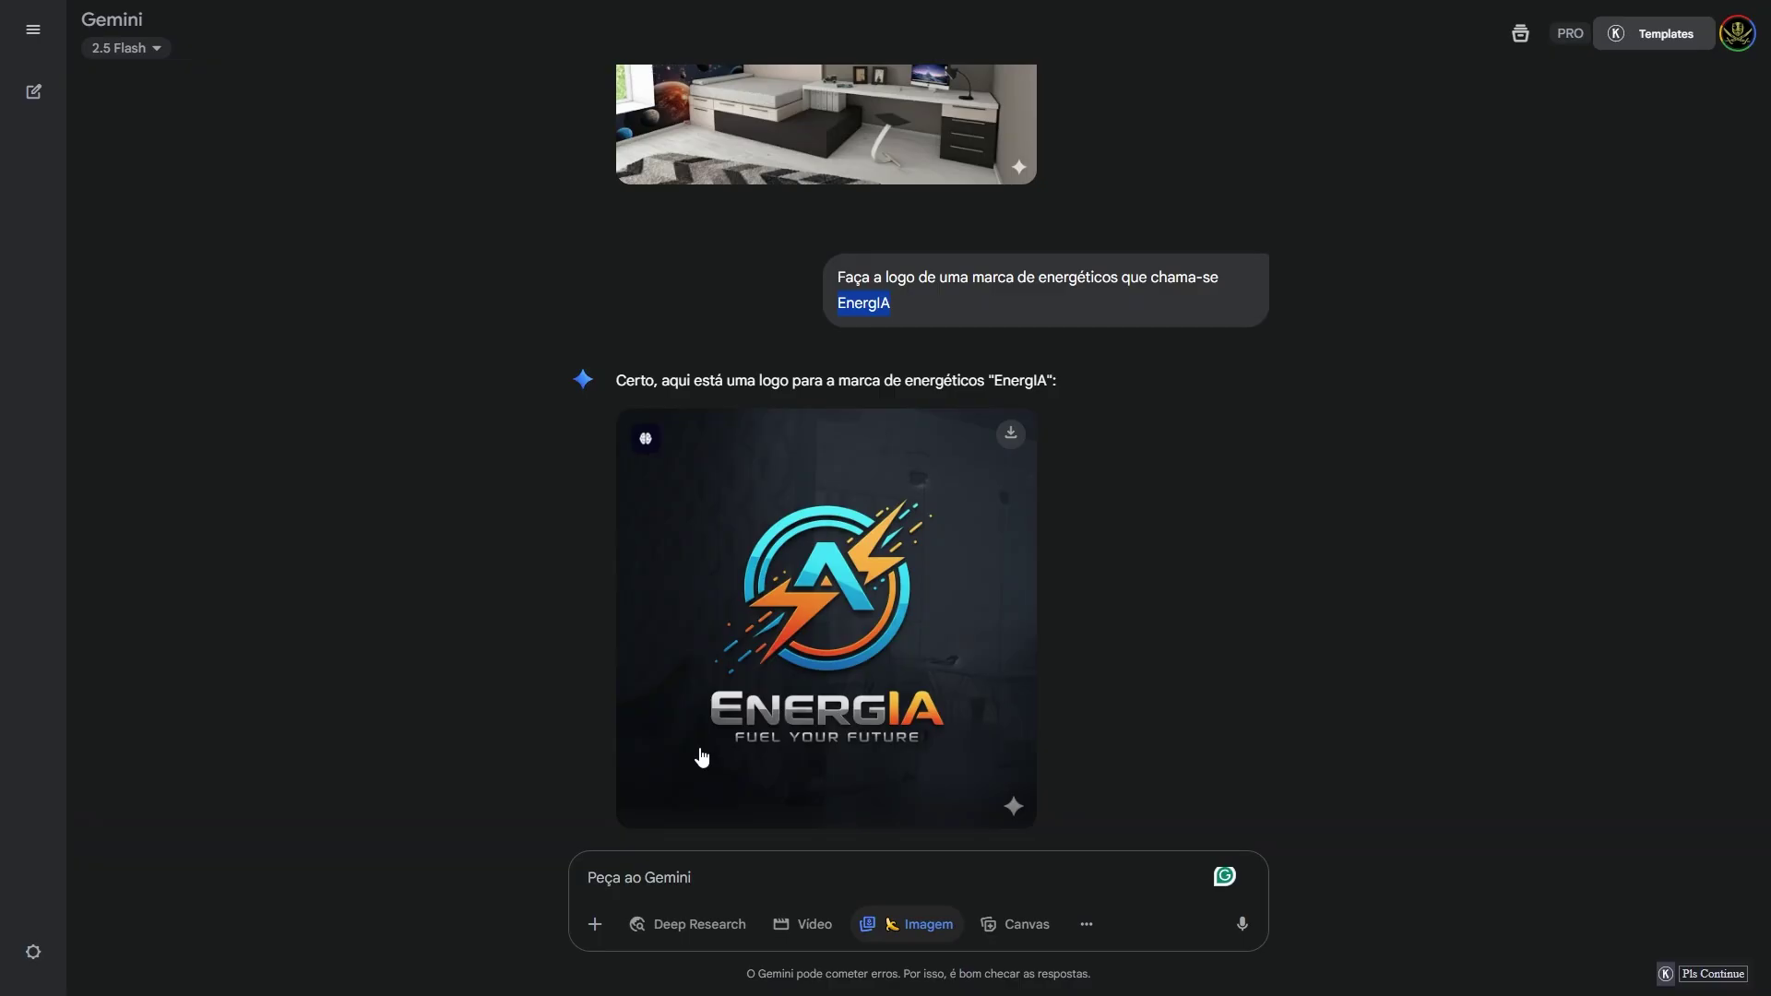
Step: Read the prompt "crie uma página de internet para promover o EnergIA" and examine the generated web page concept at full size
scroll(1190, 775, "down", 2)
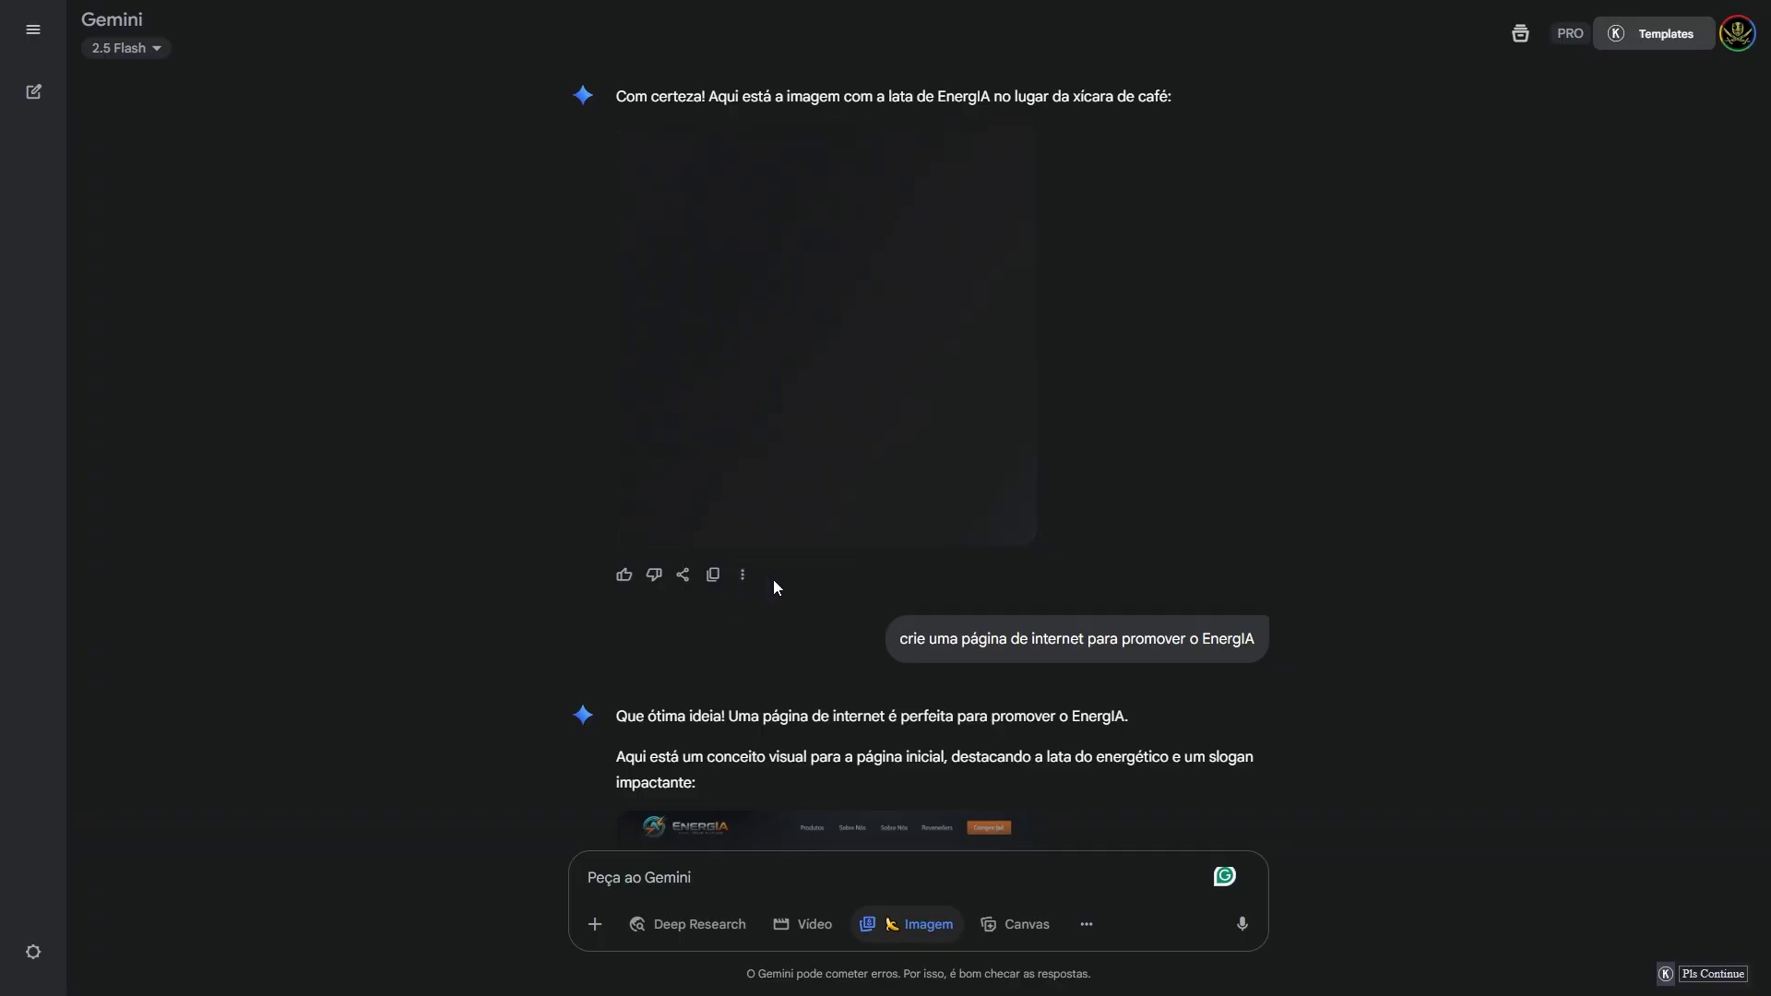
scroll(572, 596, "down", 5)
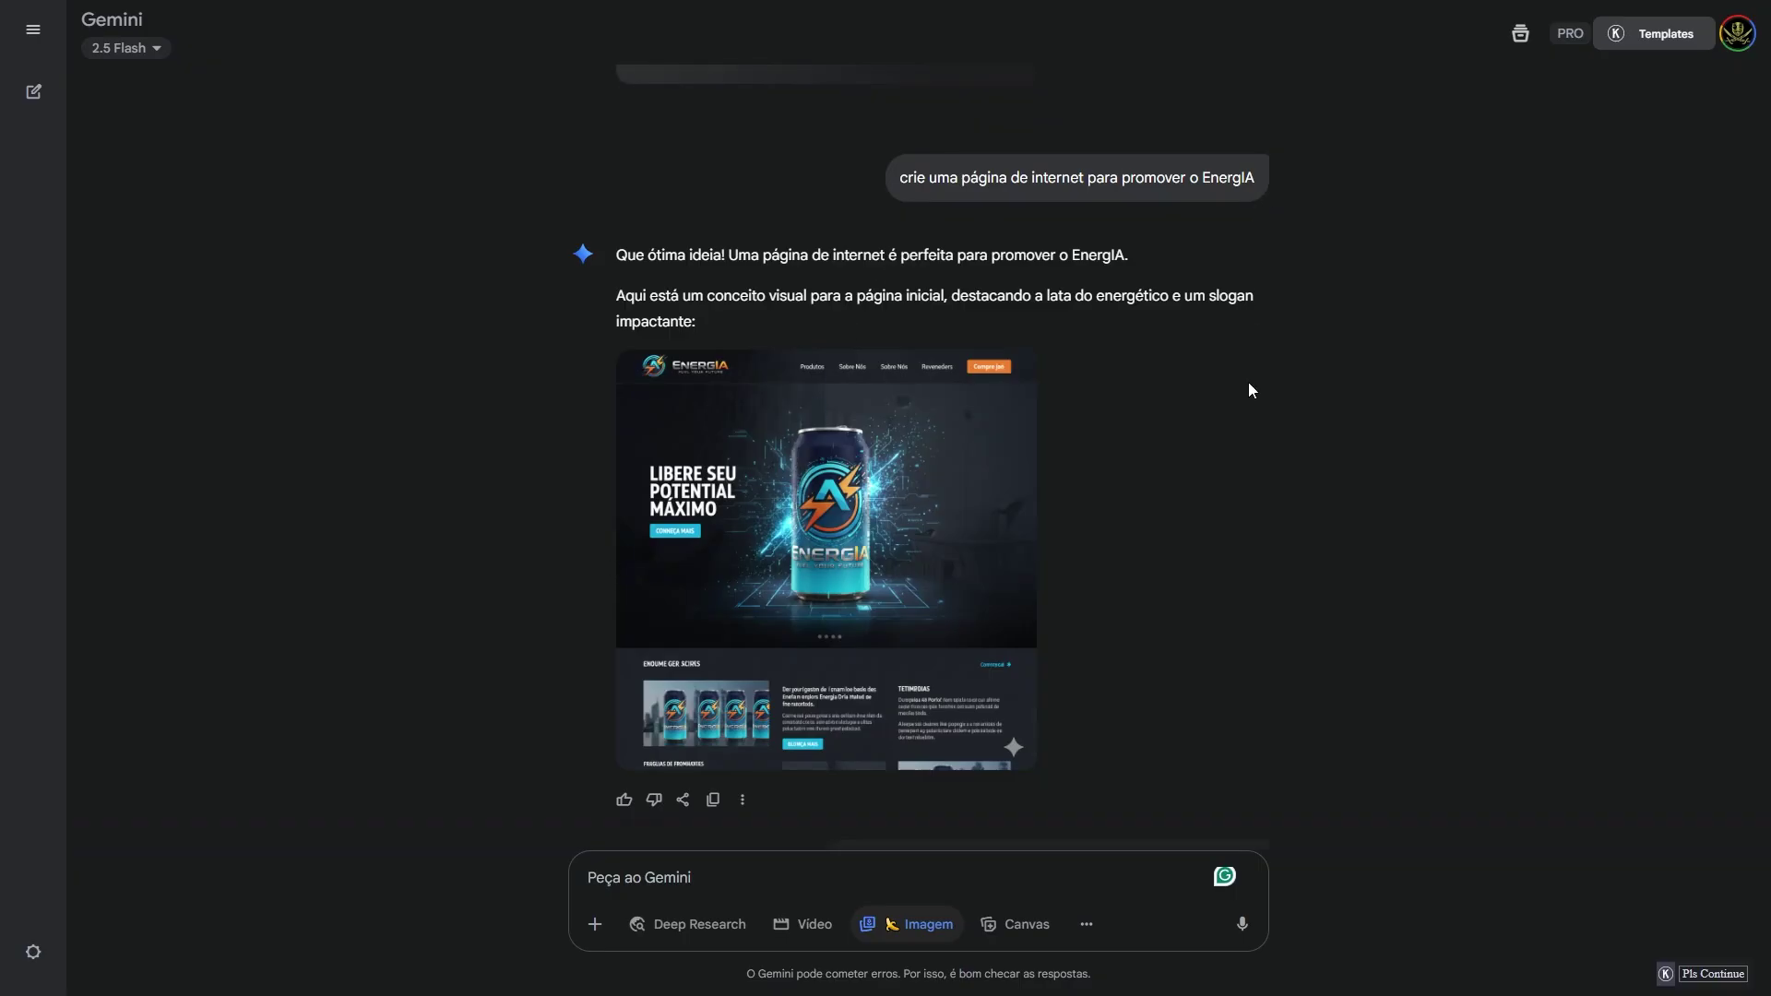
left_click(929, 621)
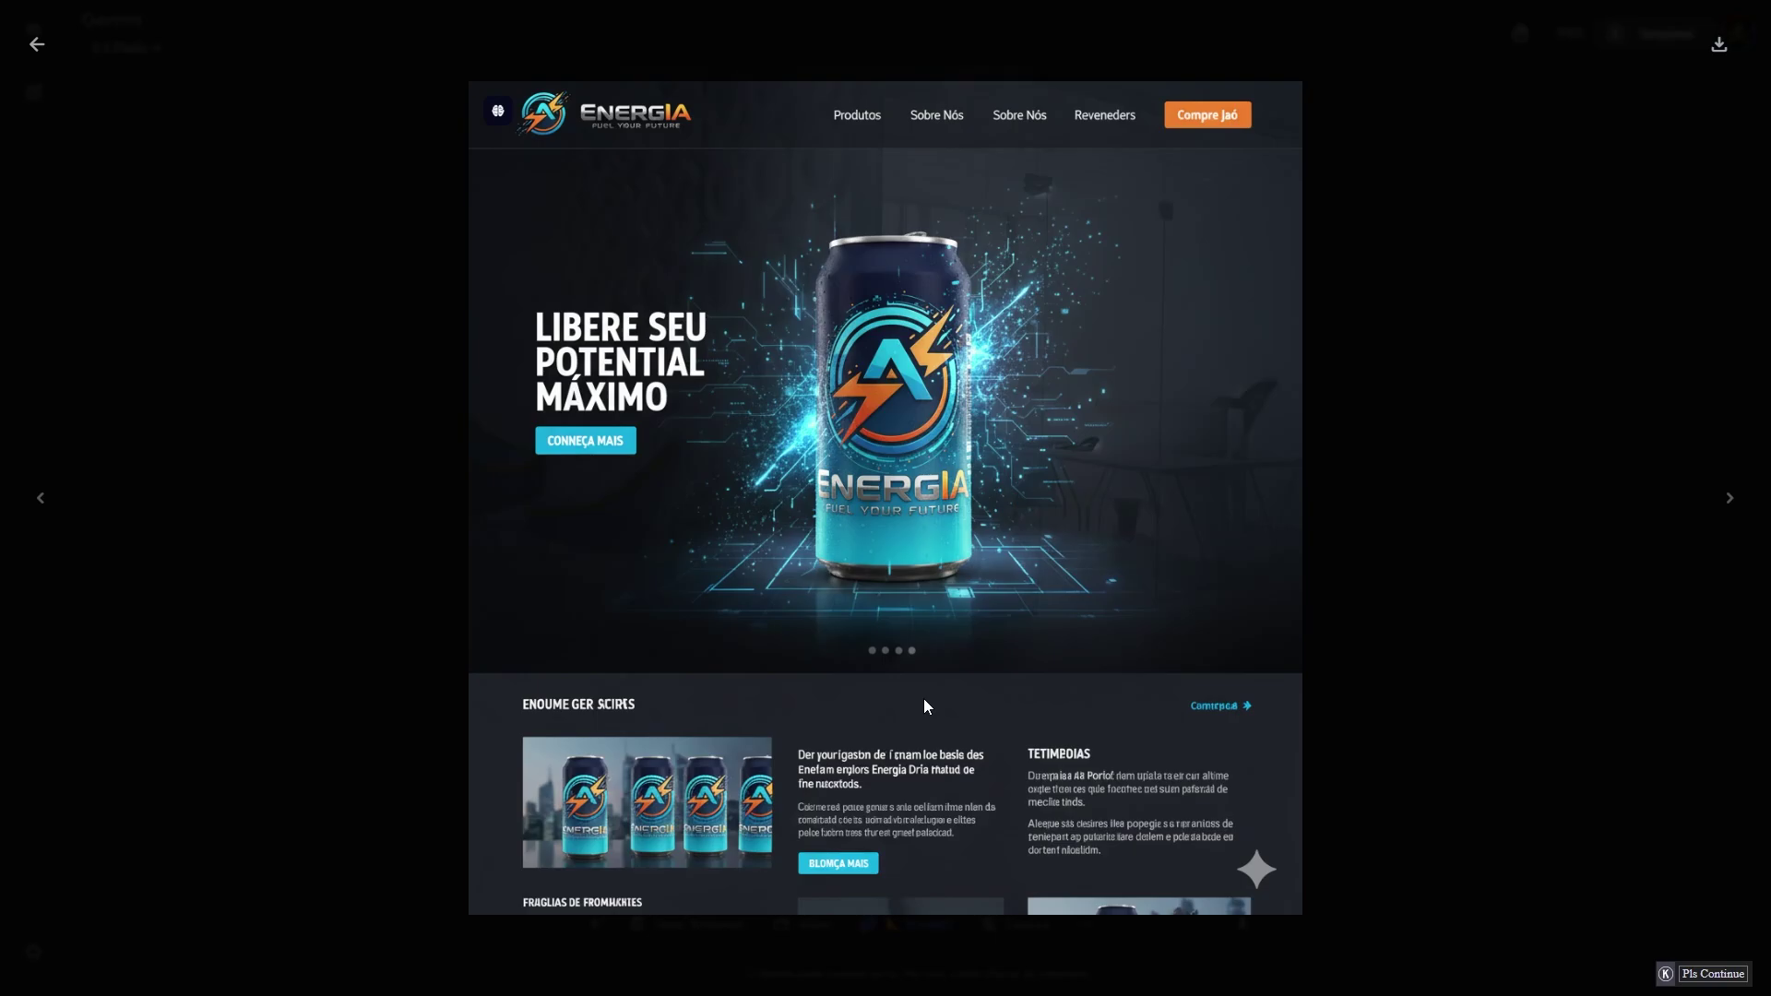
key("Escape")
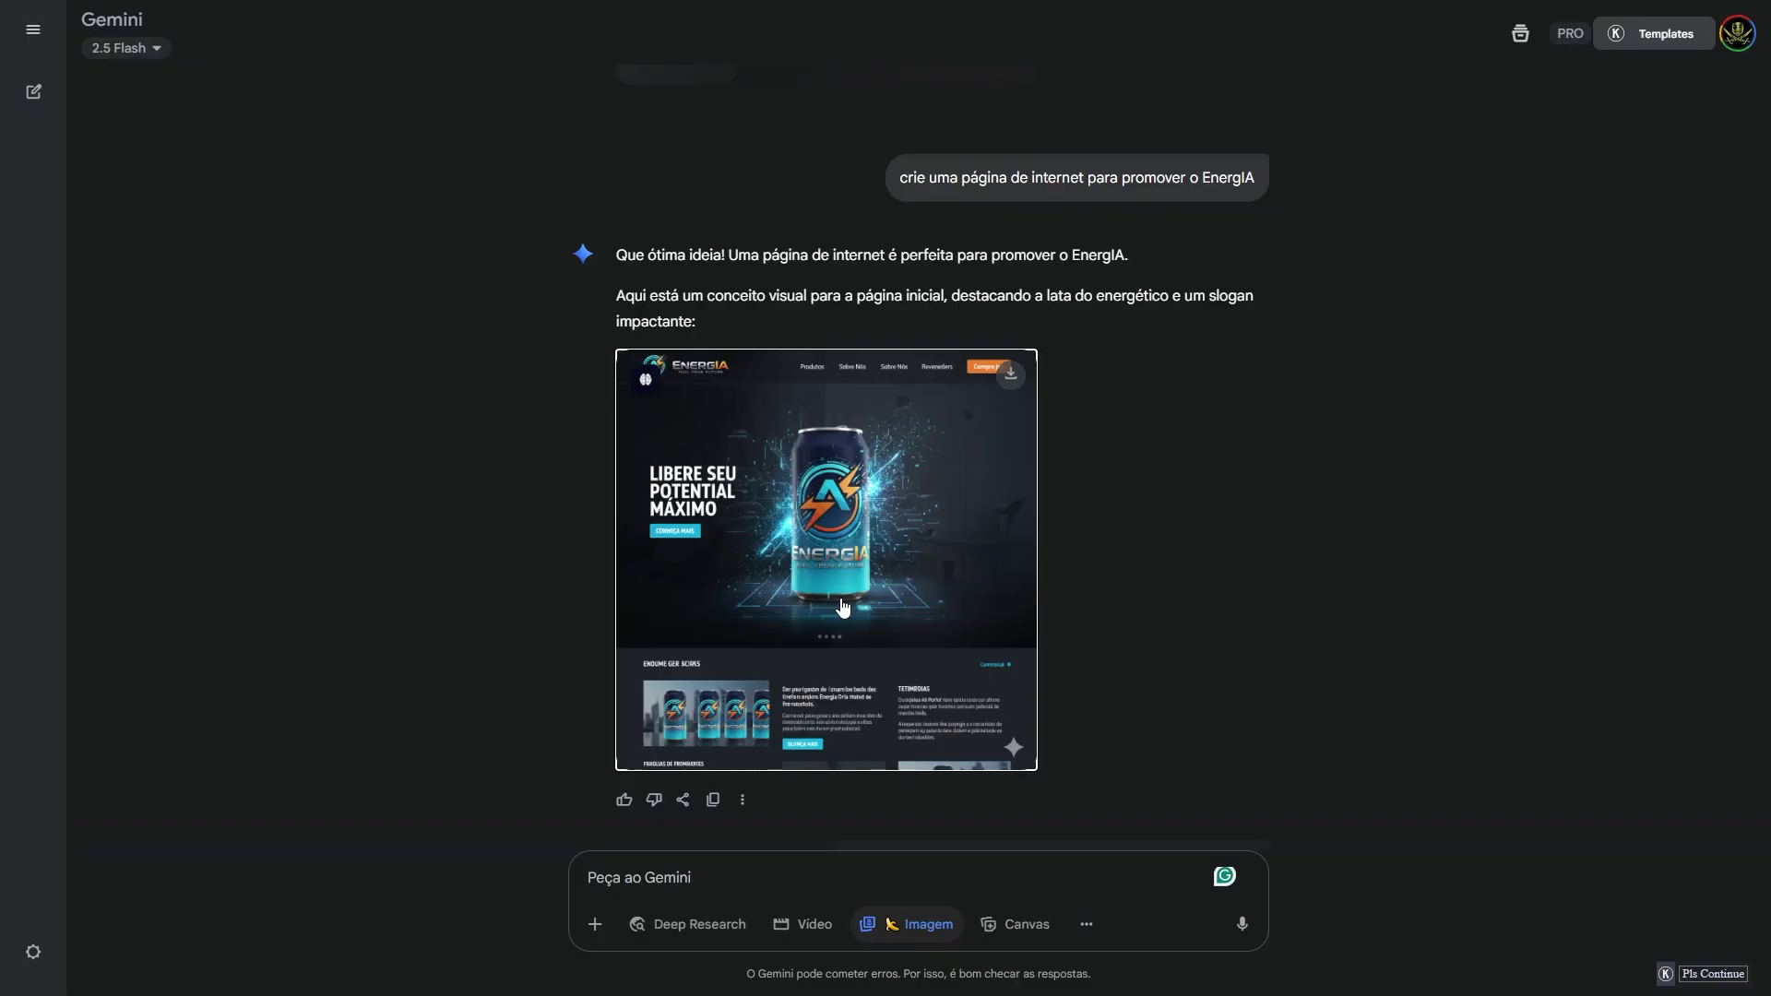
Step: Read the two prompts requesting a custom EnergIA font and a complete alphabet based on the can, and examine both generated font images
scroll(757, 344, "down", 6)
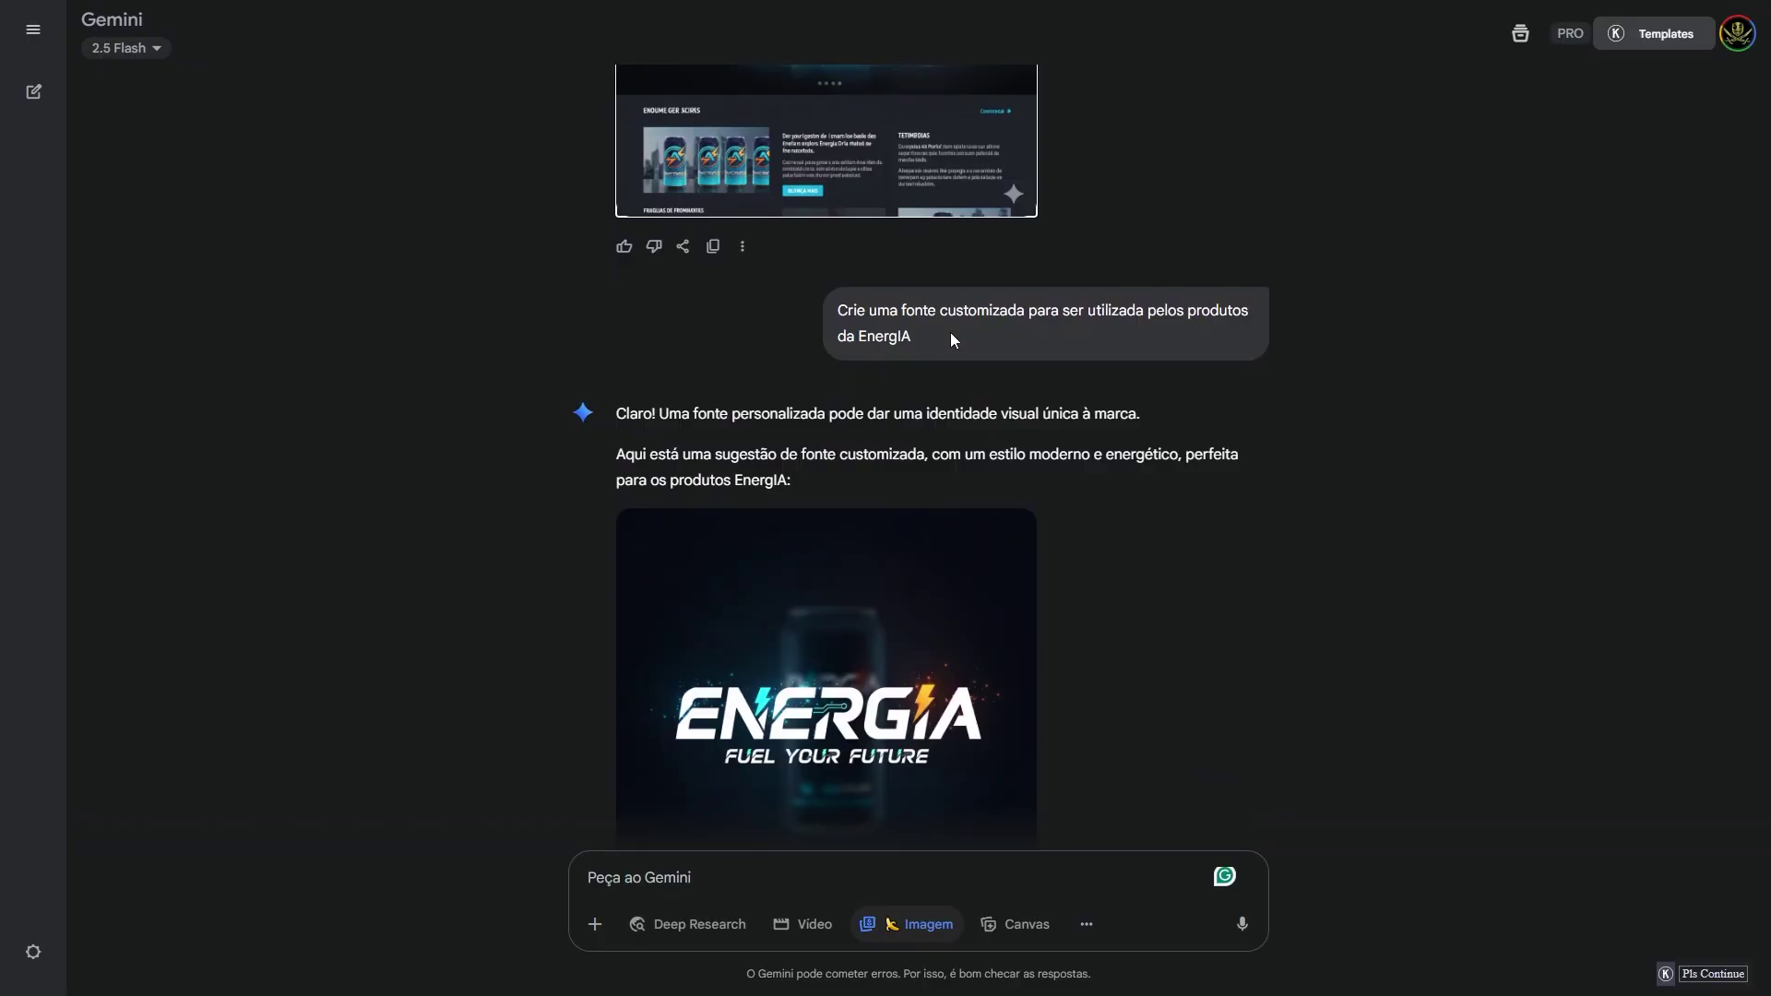
scroll(898, 501, "down", 5)
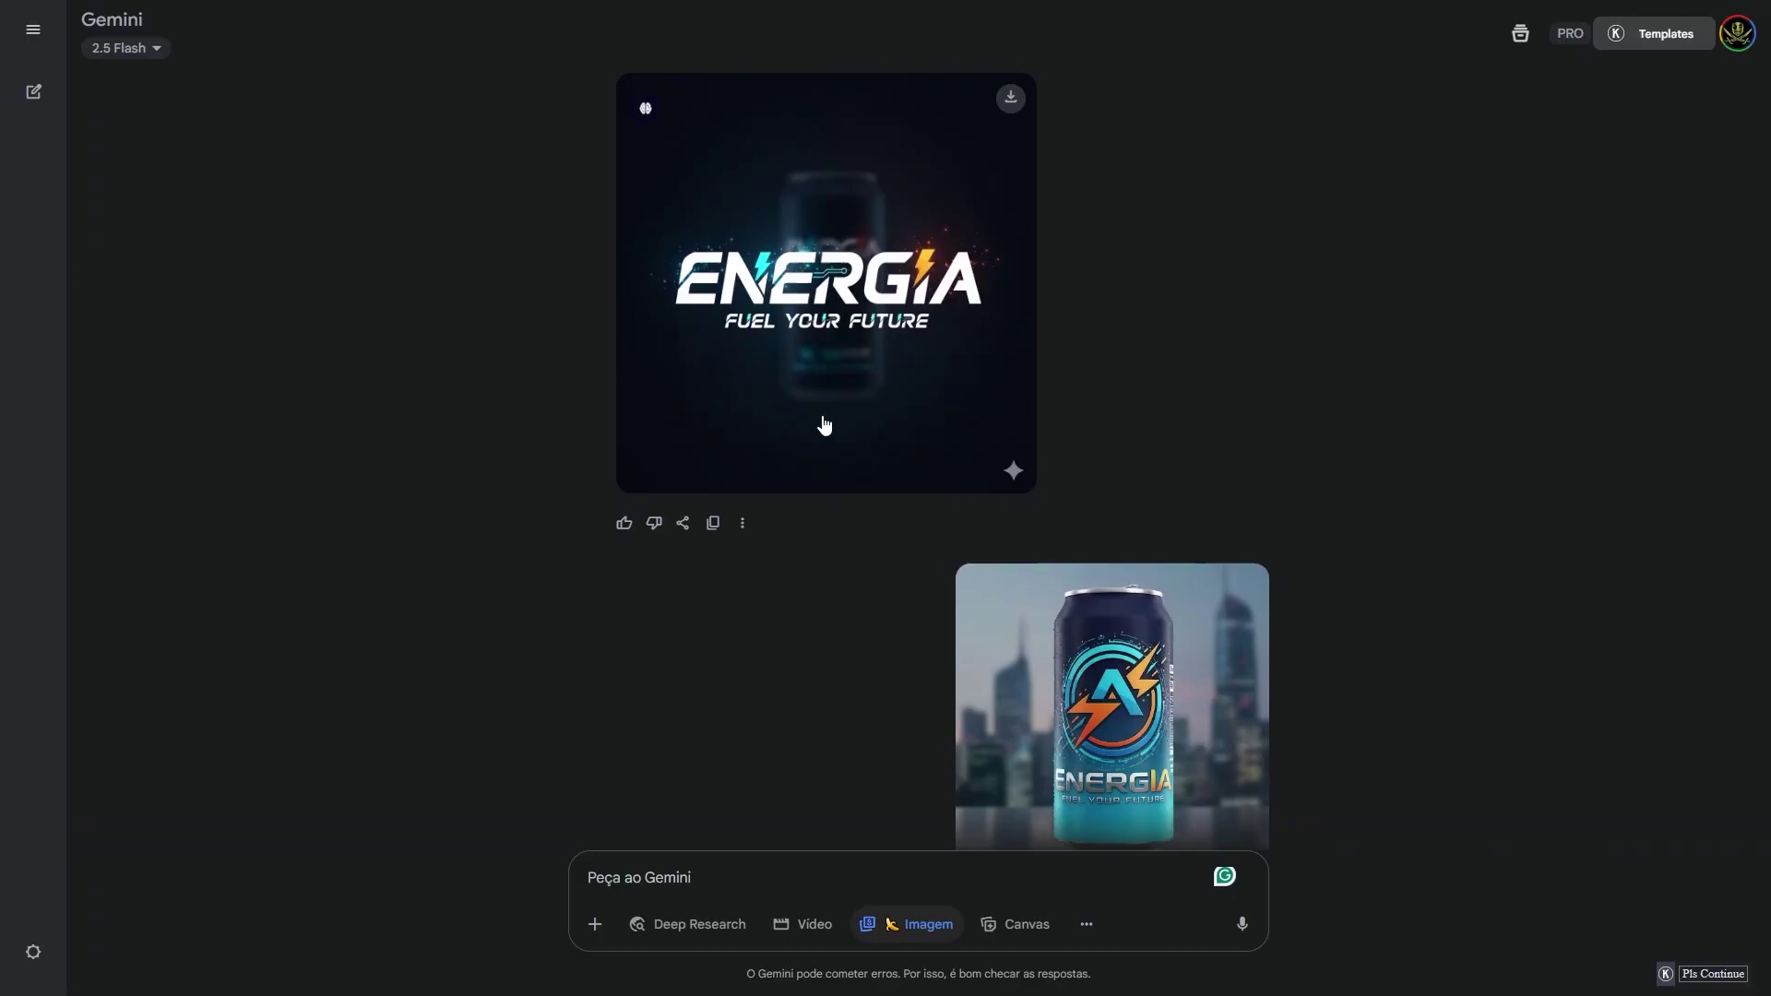
scroll(825, 425, "down", 3)
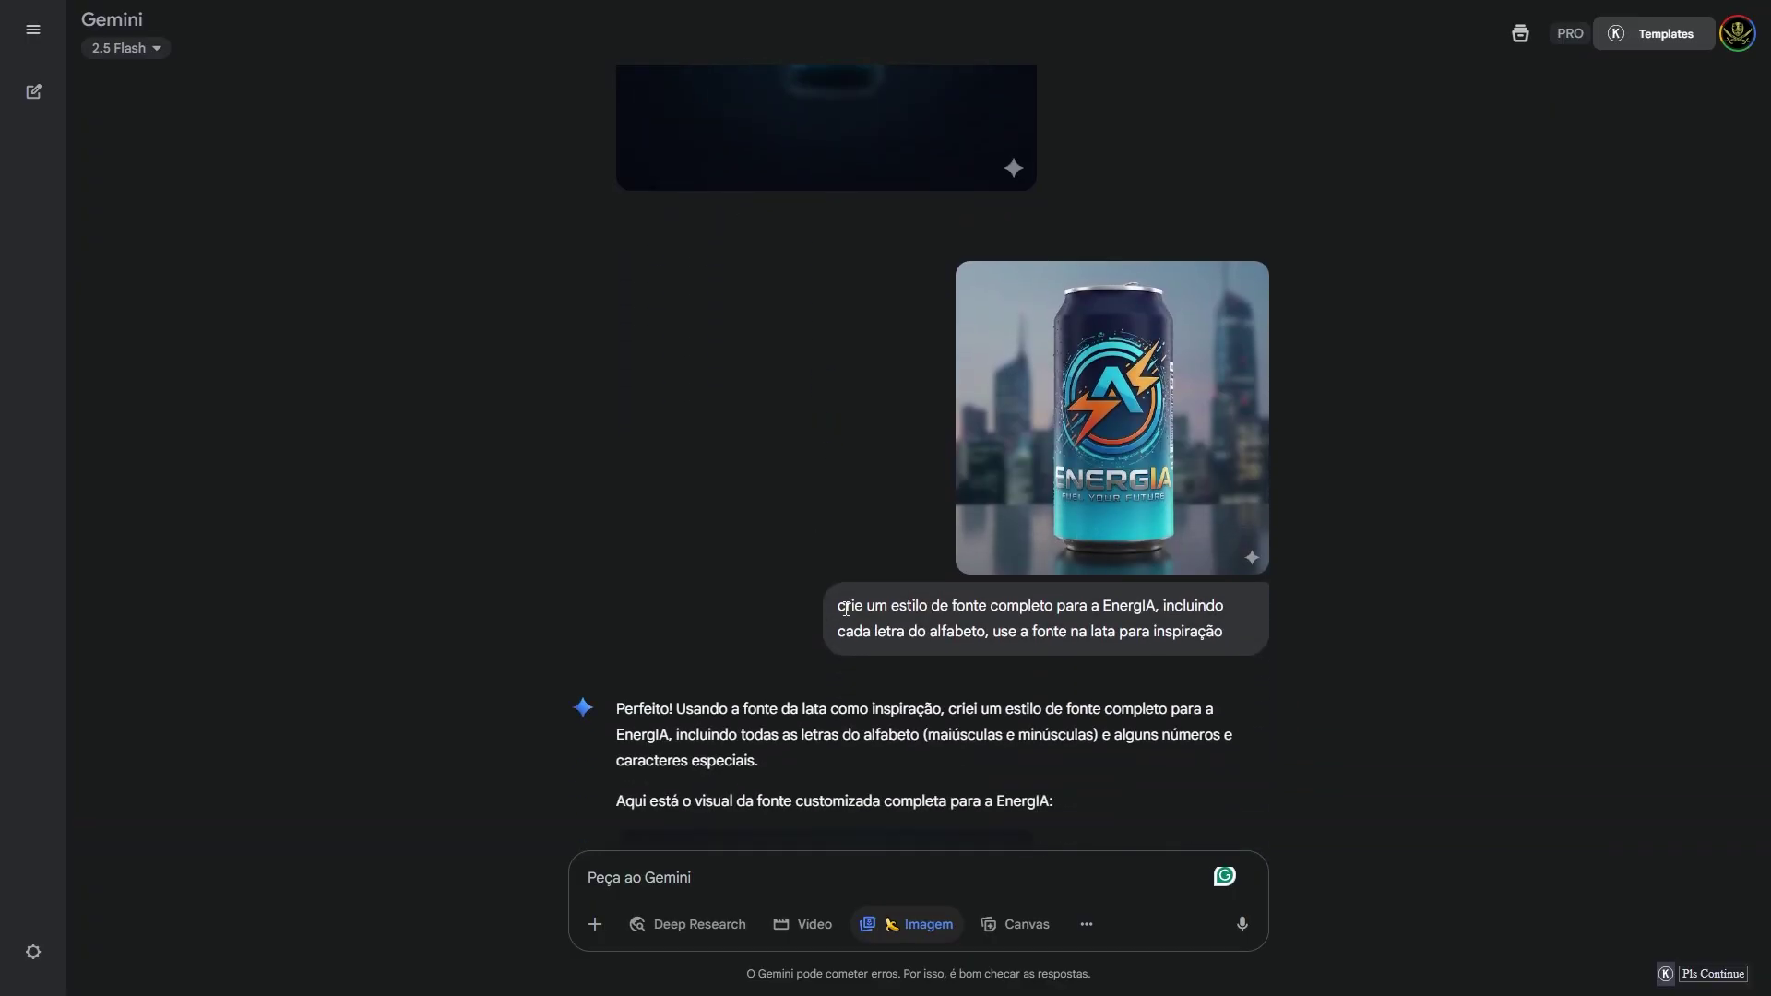
scroll(944, 578, "down", 4)
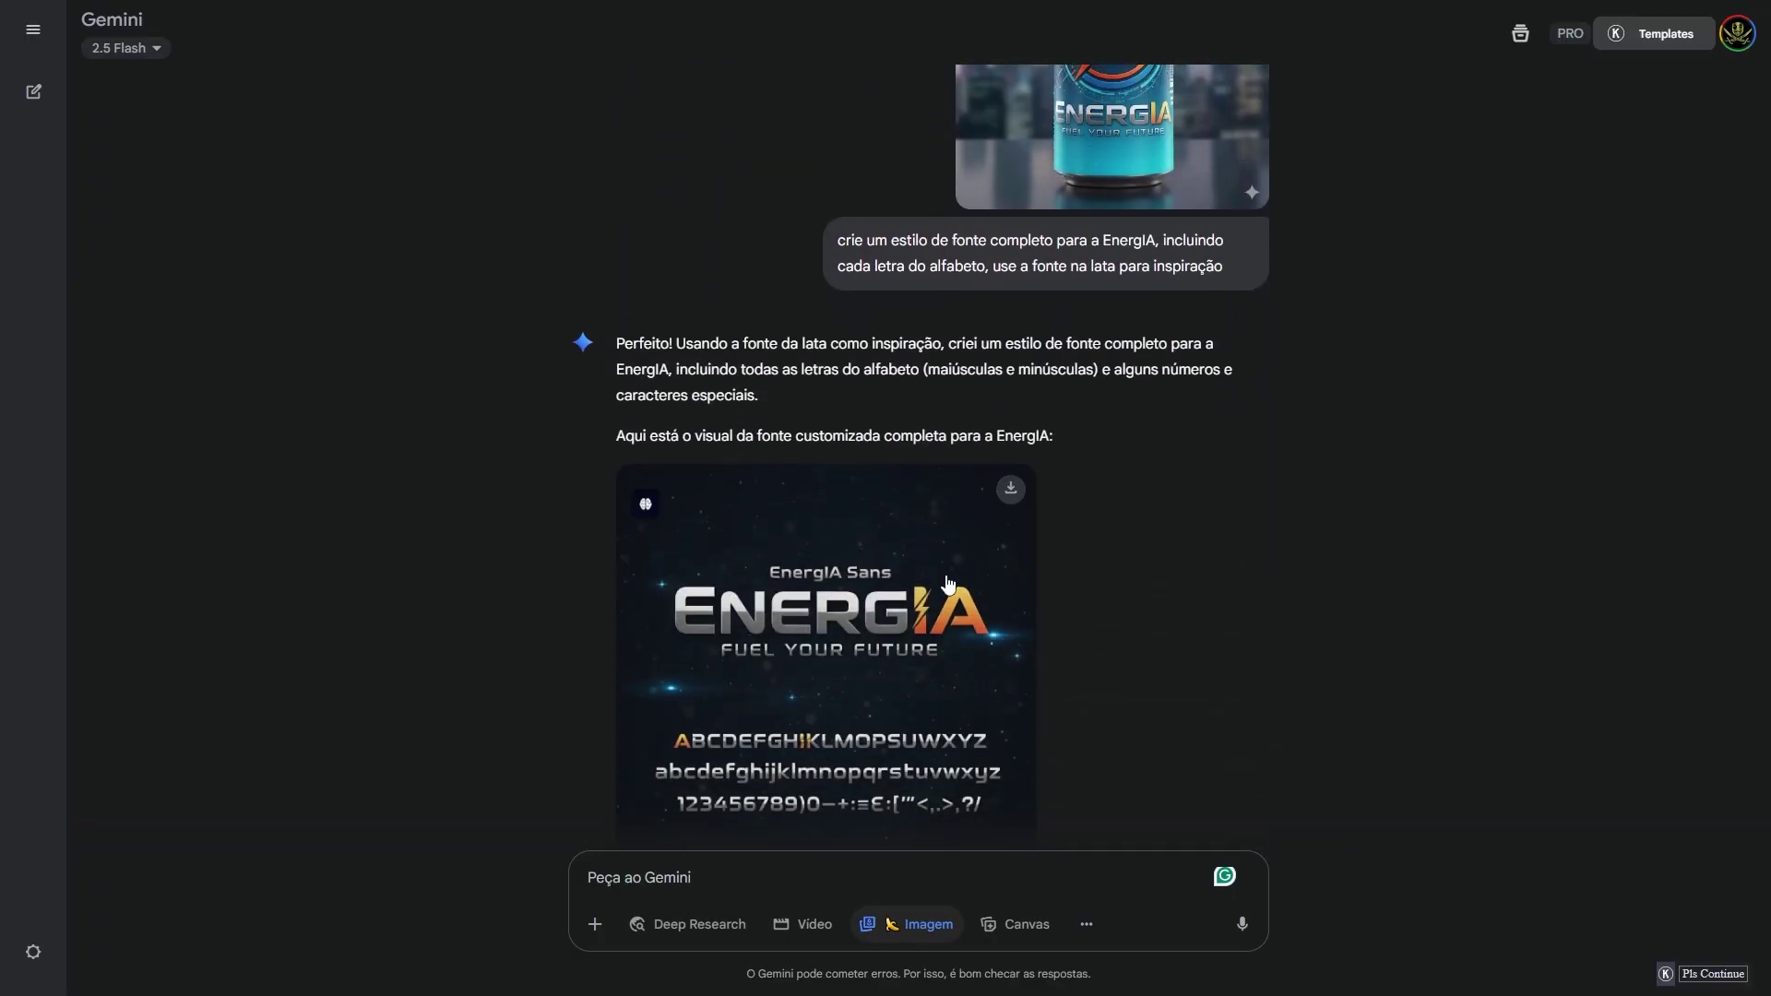
scroll(948, 583, "down", 2)
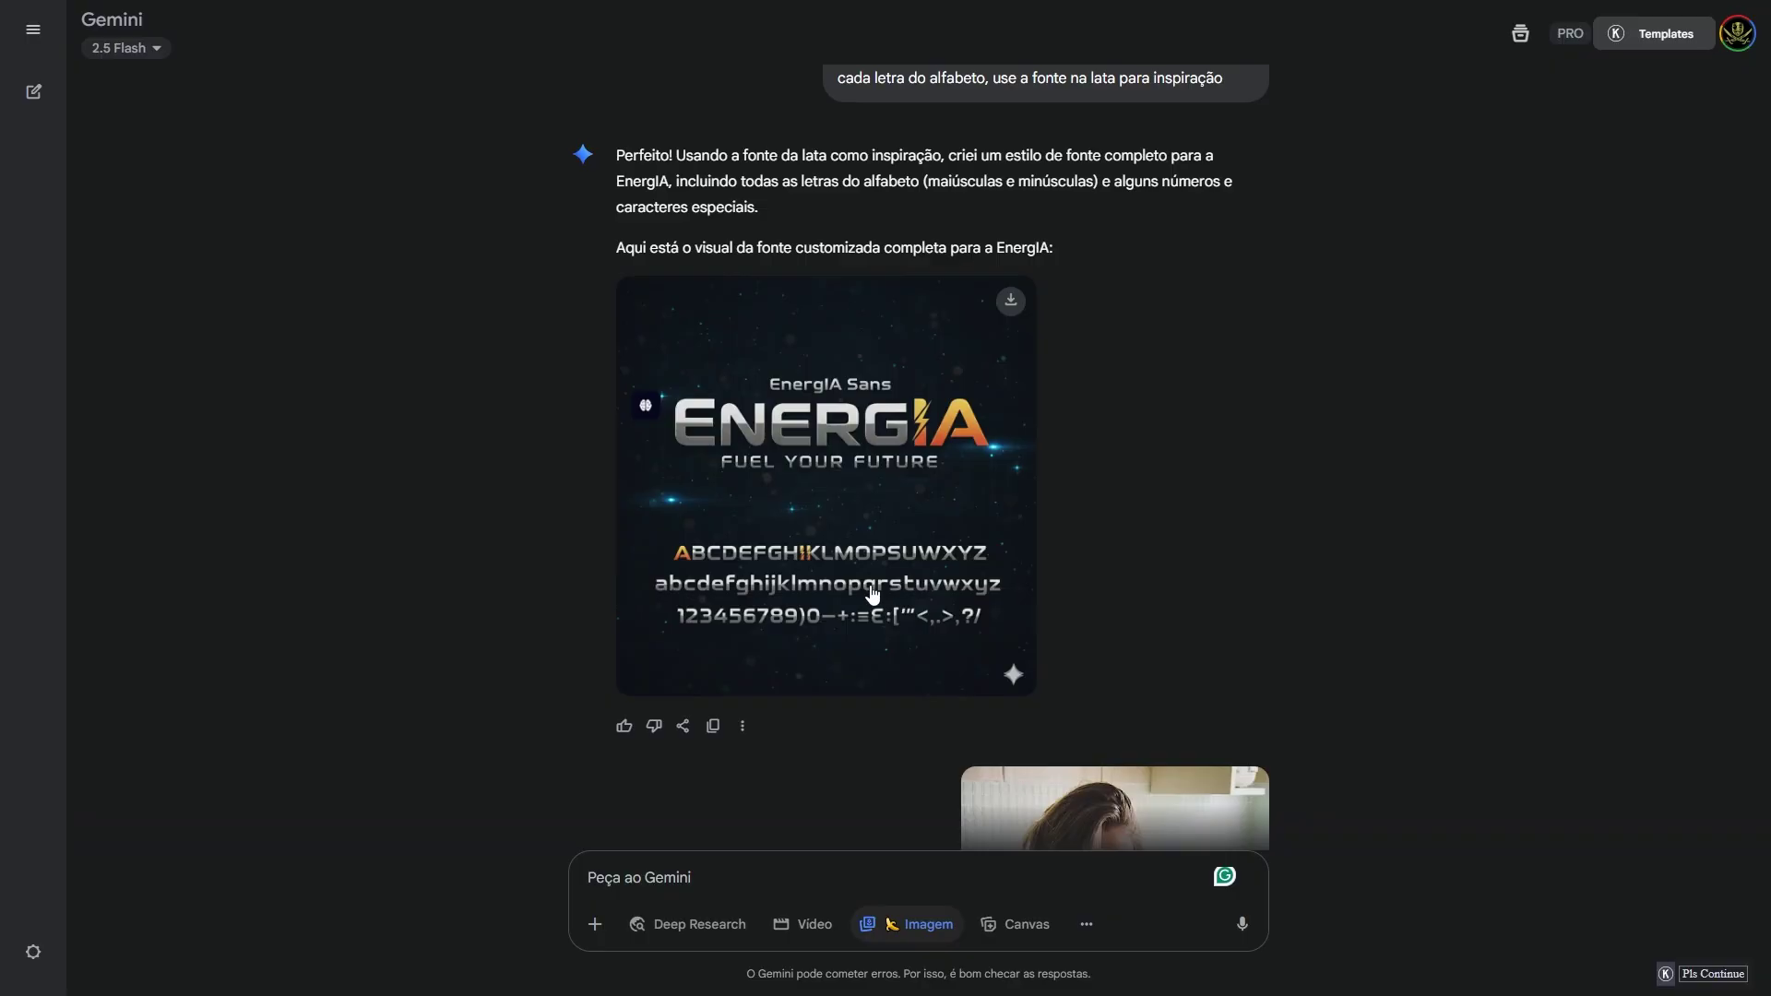
Step: Read the prompt "troque a xícara de café por uma lata de energIA" and view the edited photo of the woman at full size
scroll(872, 594, "down", 5)
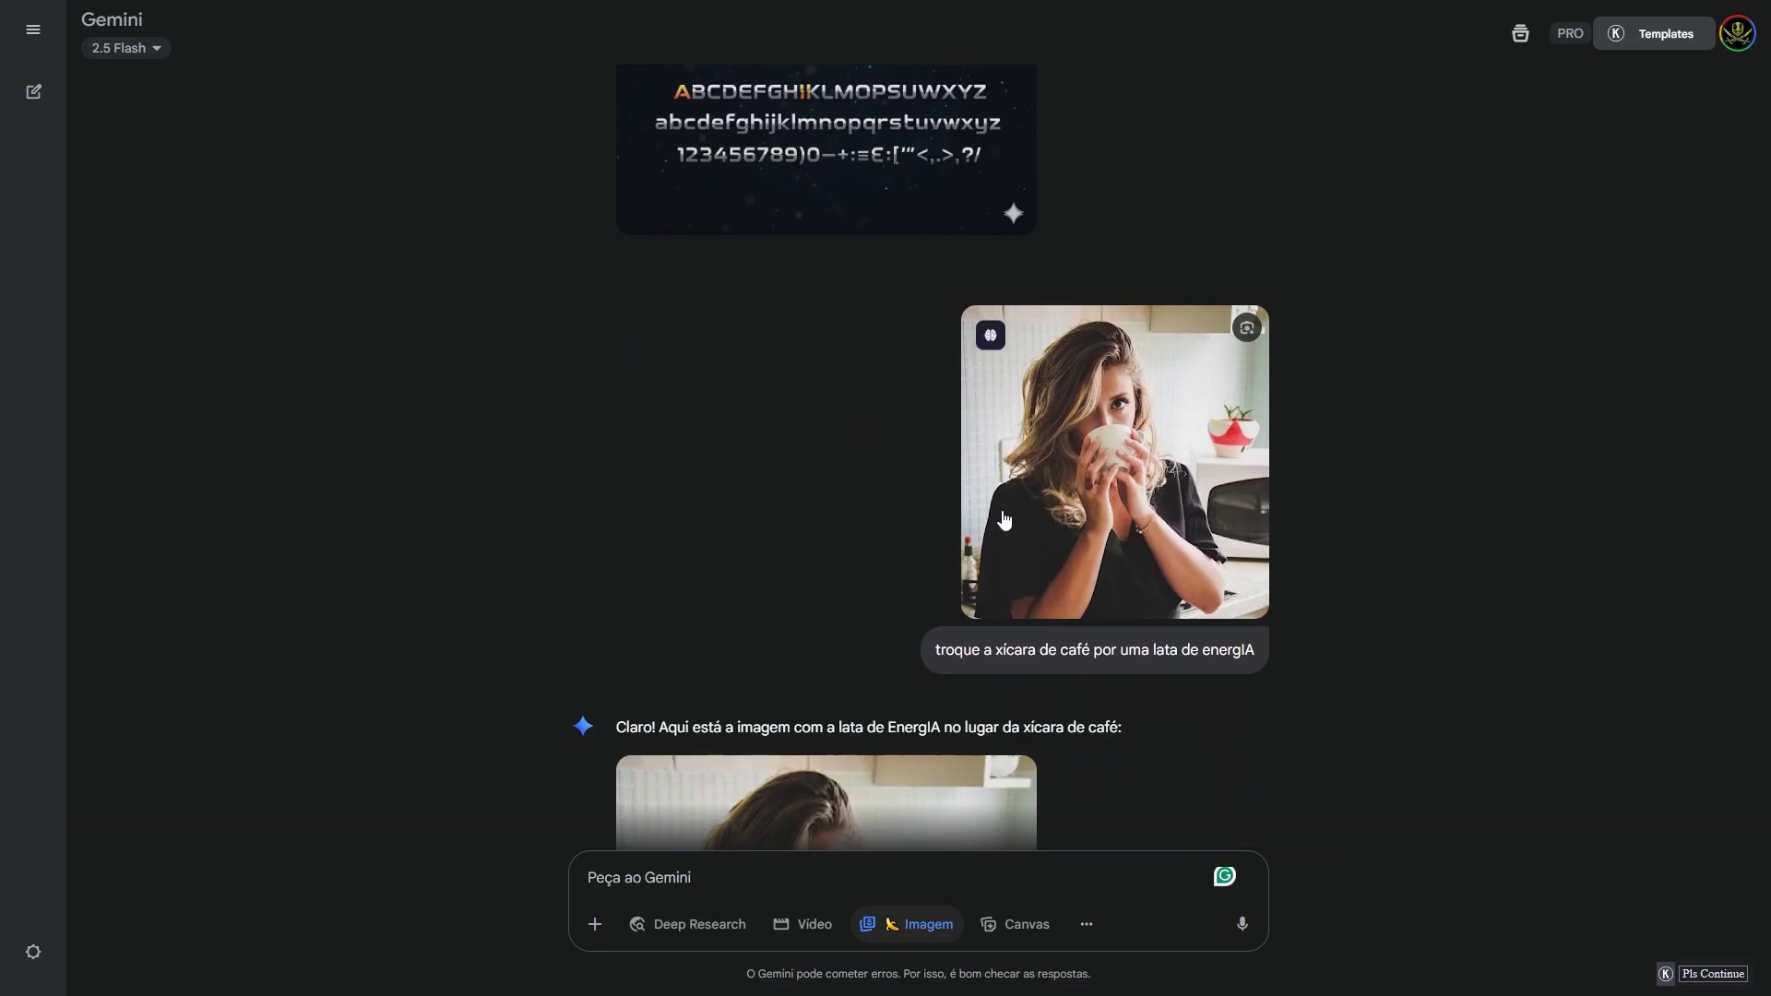
scroll(1004, 516, "down", 4)
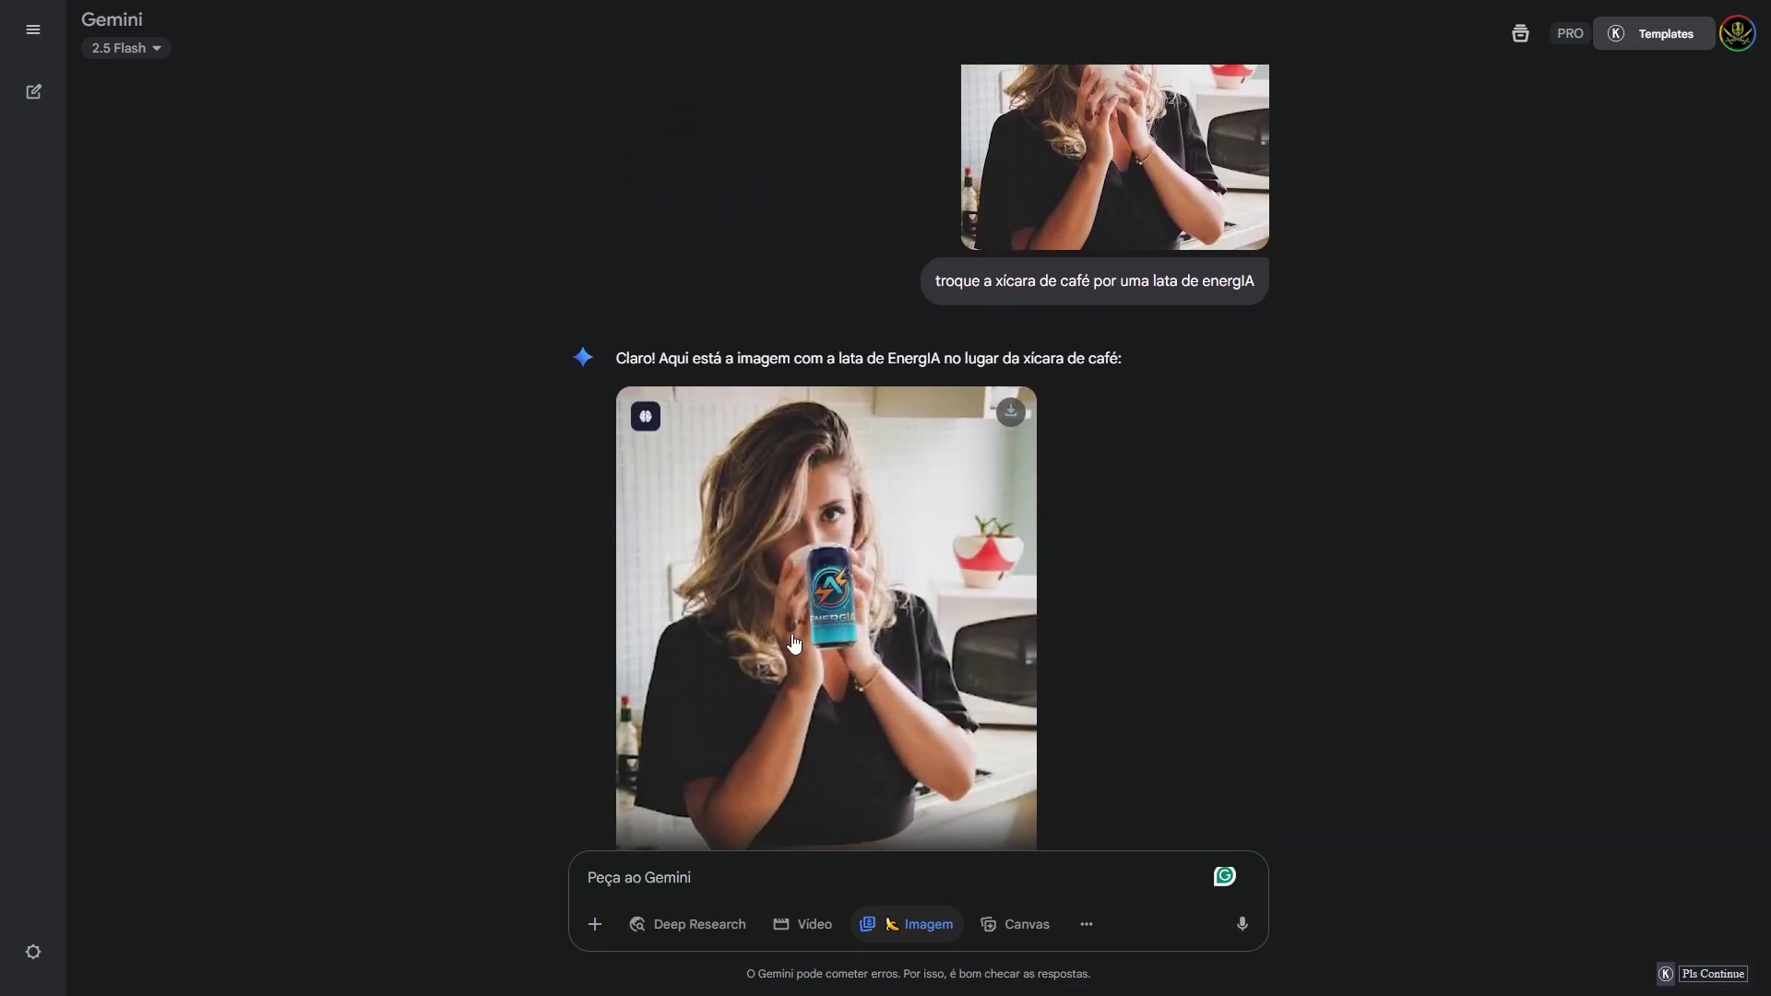
left_click(843, 641)
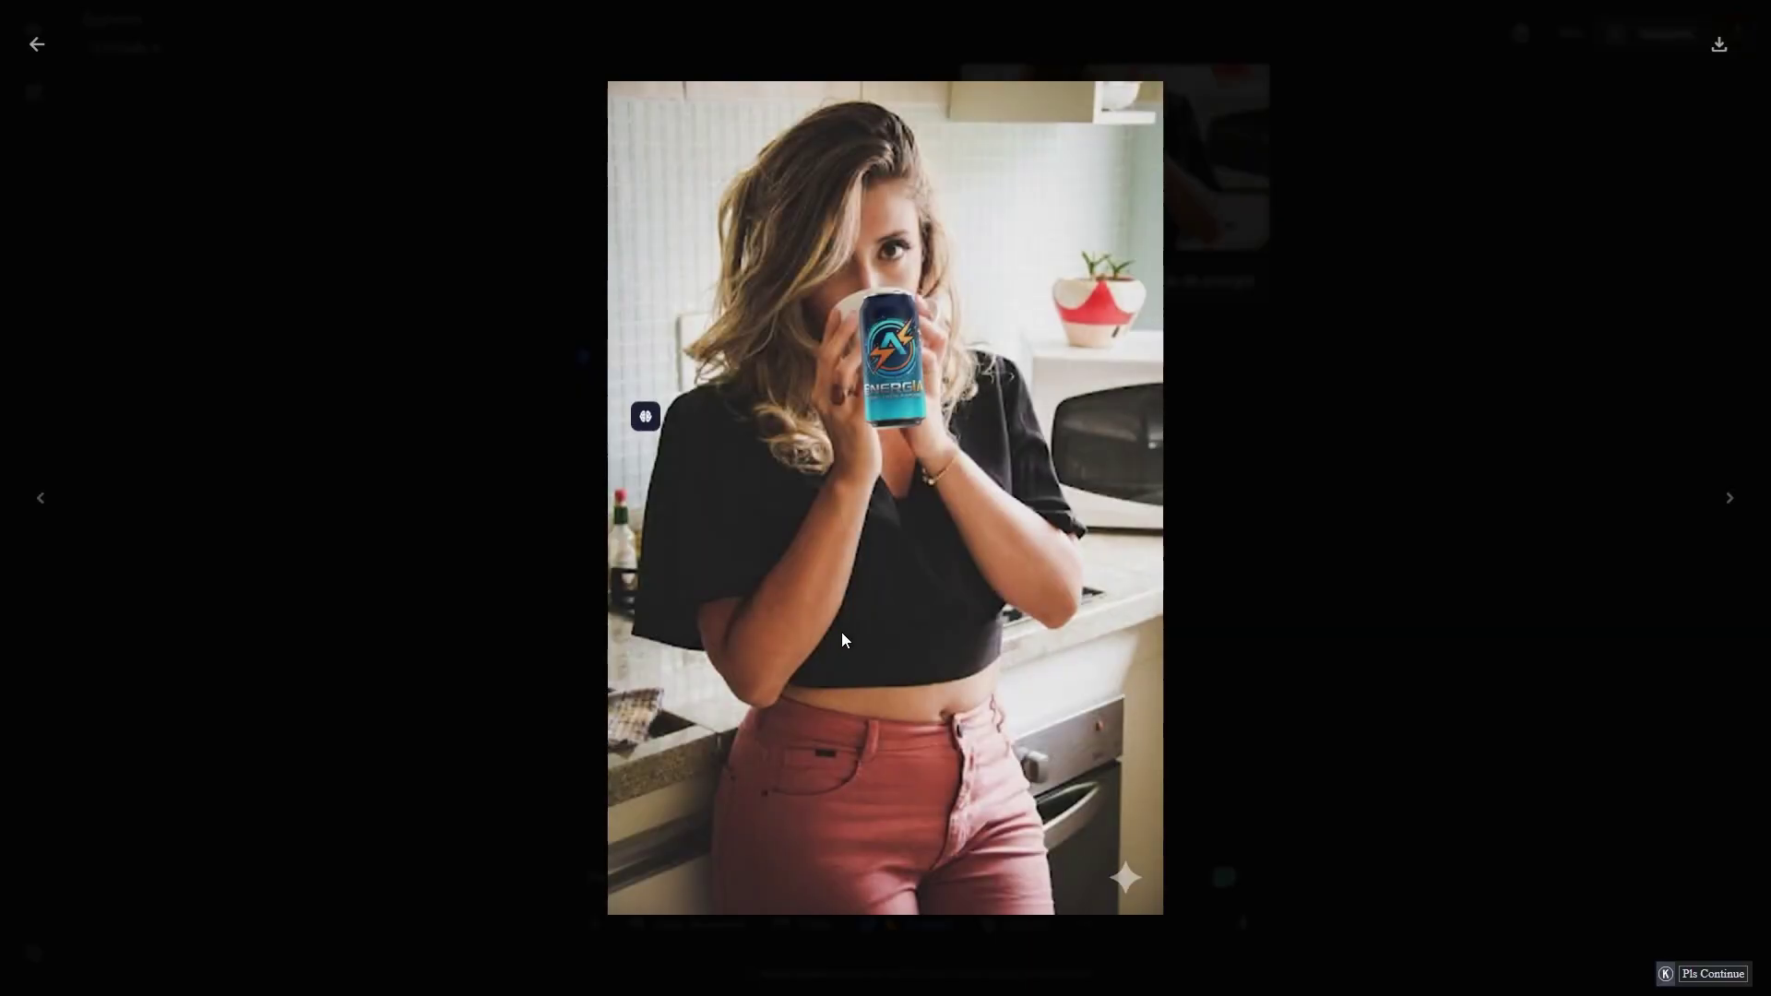
key("Escape")
scroll(862, 636, "down", 1)
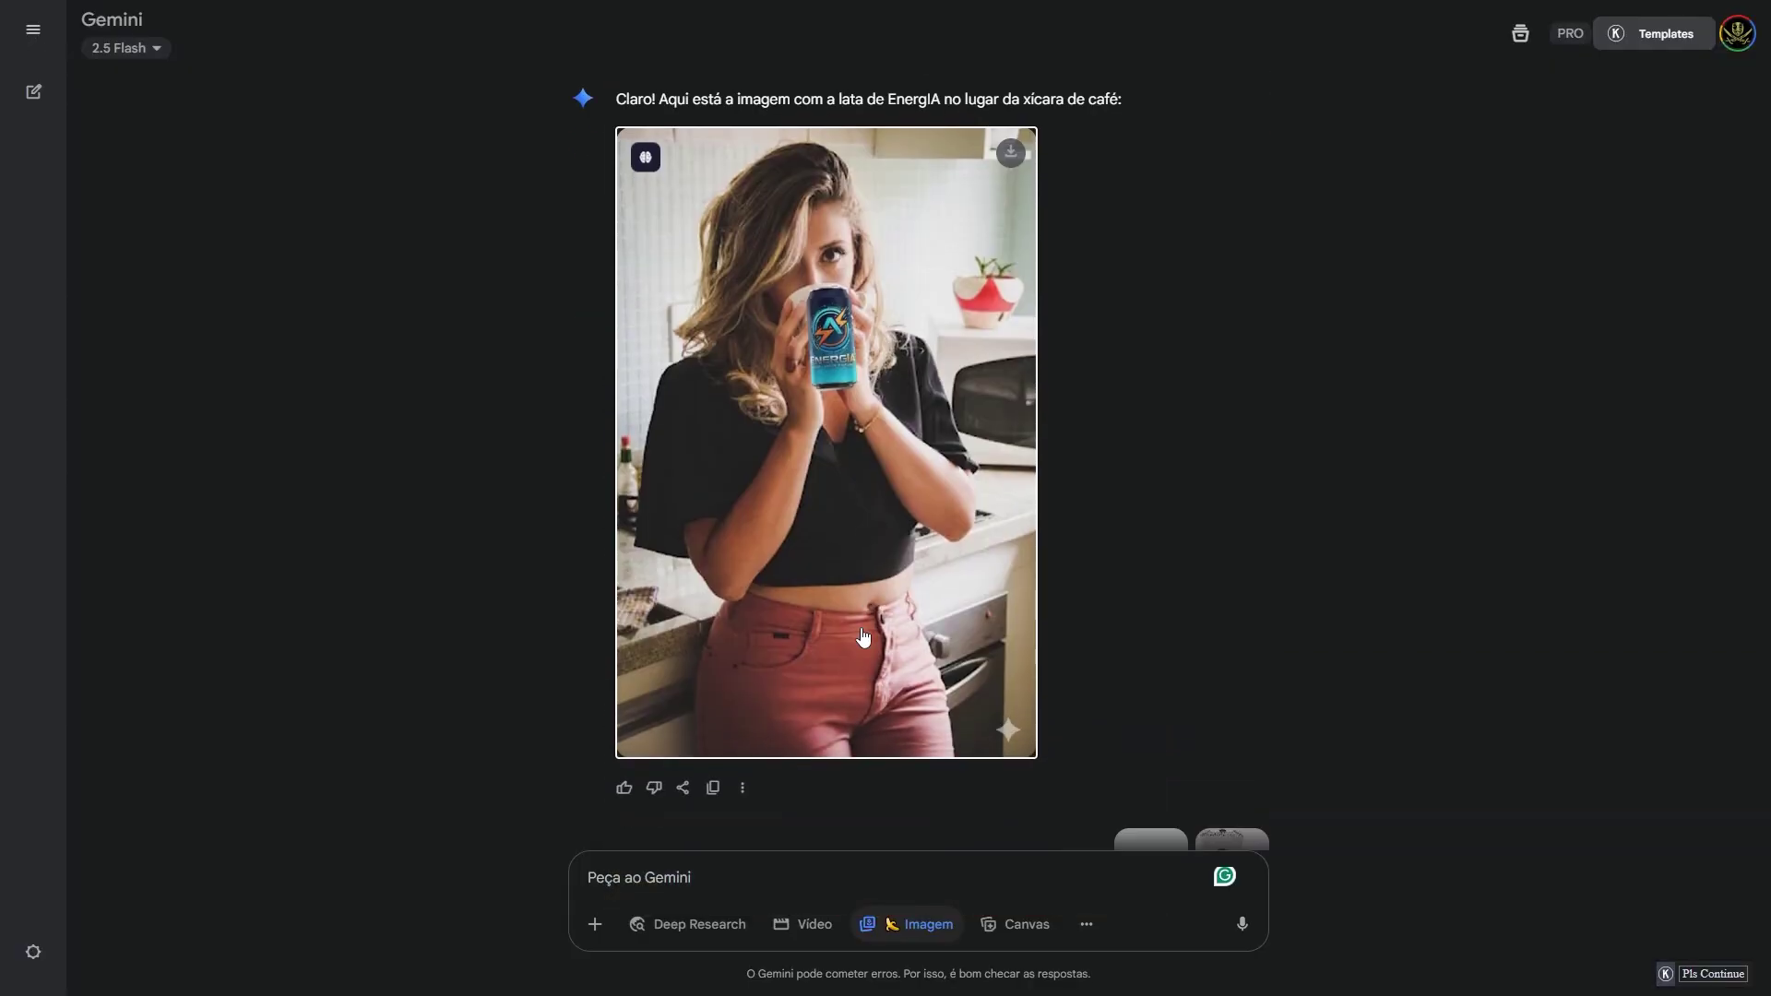
Step: View the blue door photo and the elements image at full size, and compare them with the result of "adicione os elementos na foto da porta azul"
scroll(860, 627, "down", 3)
scroll(1014, 636, "down", 4)
scroll(1098, 645, "up", 1)
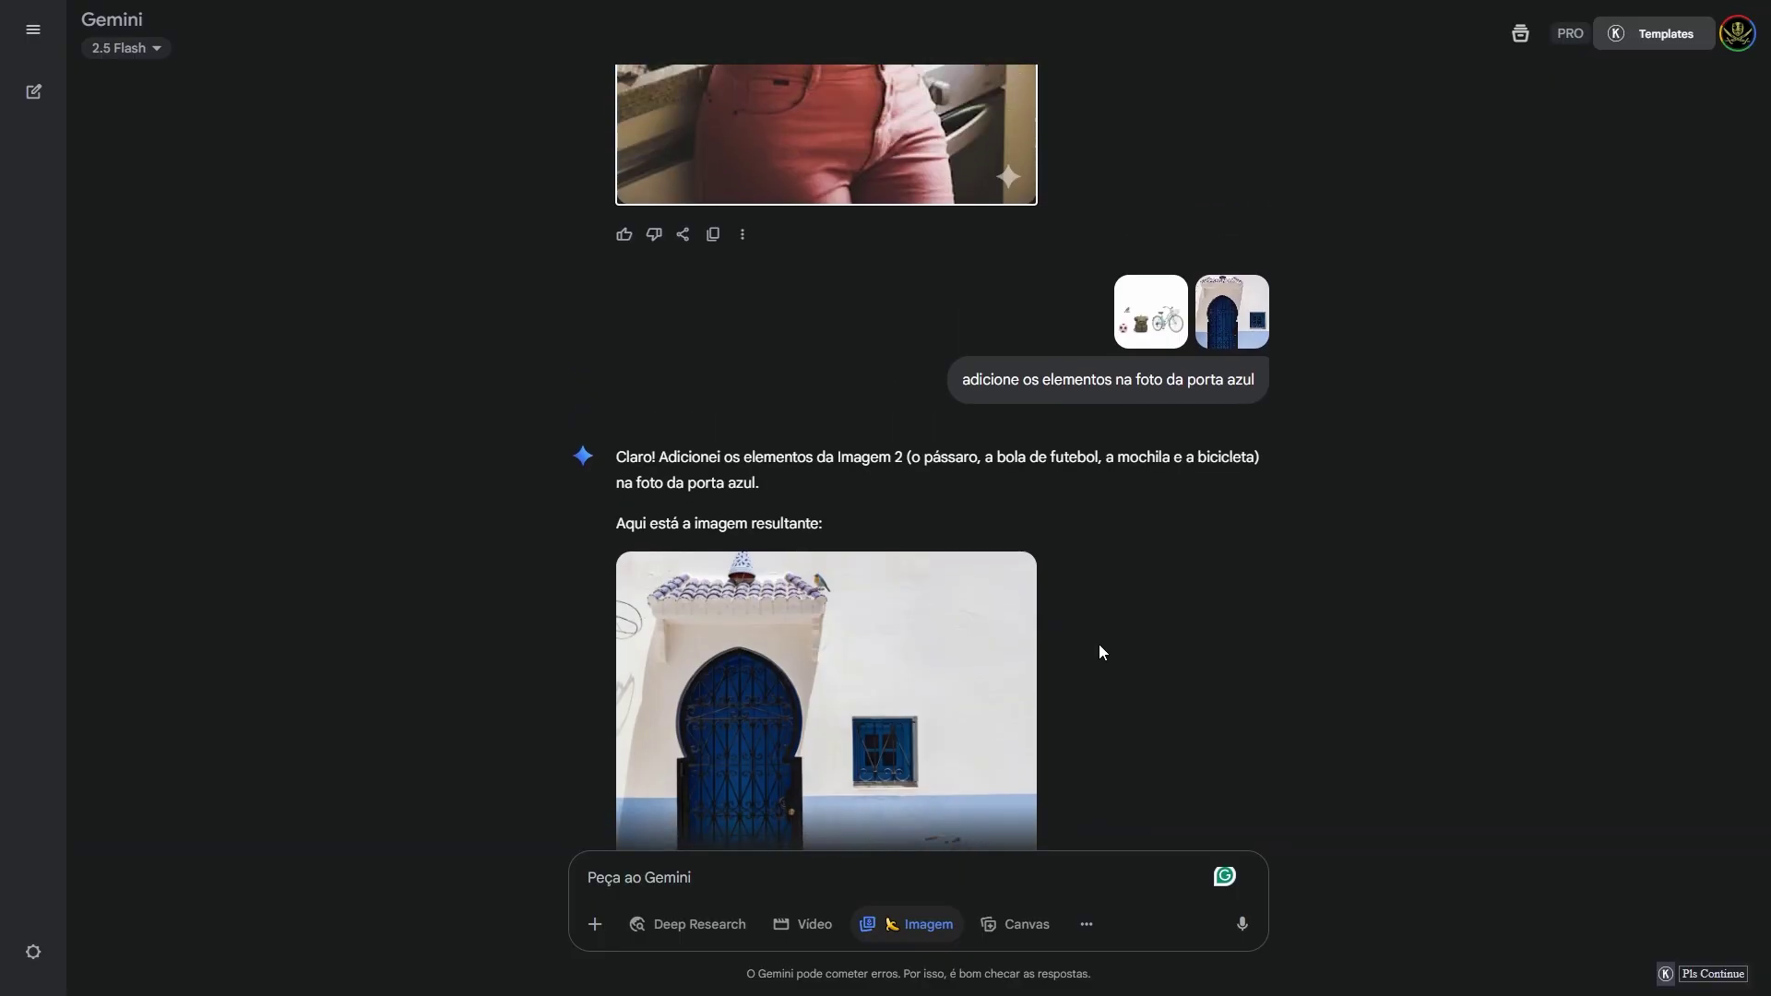
left_click(1221, 334)
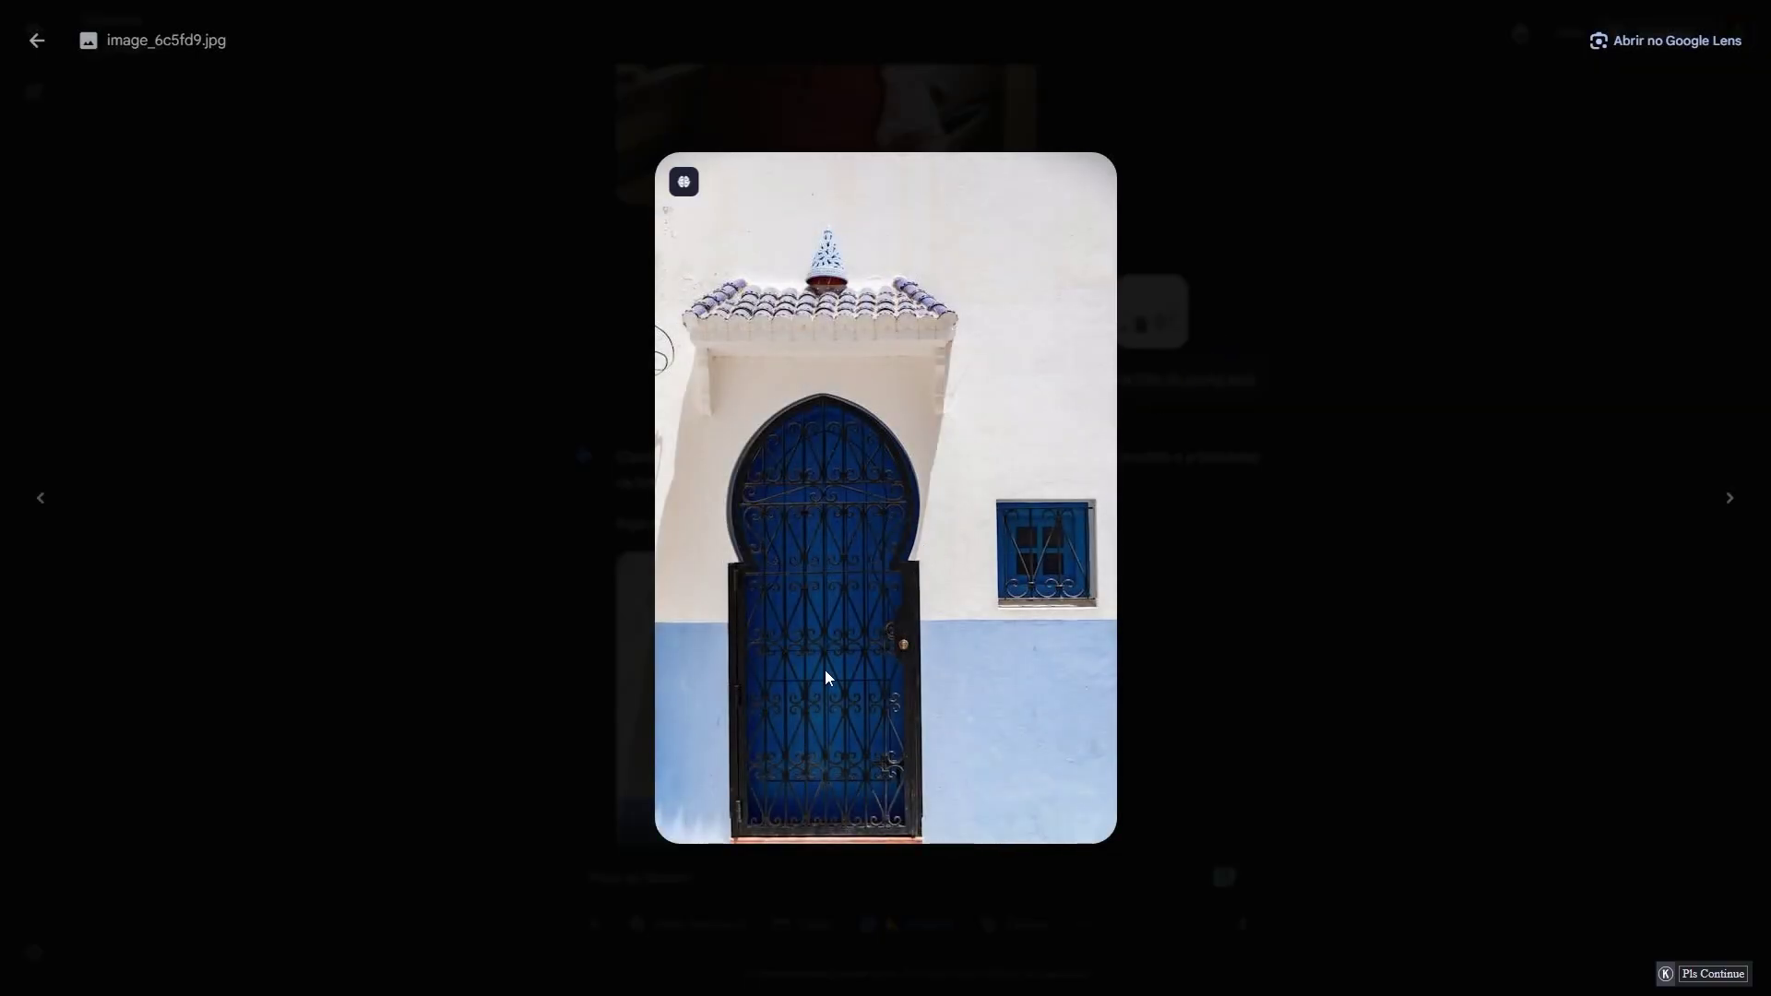
left_click(1399, 636)
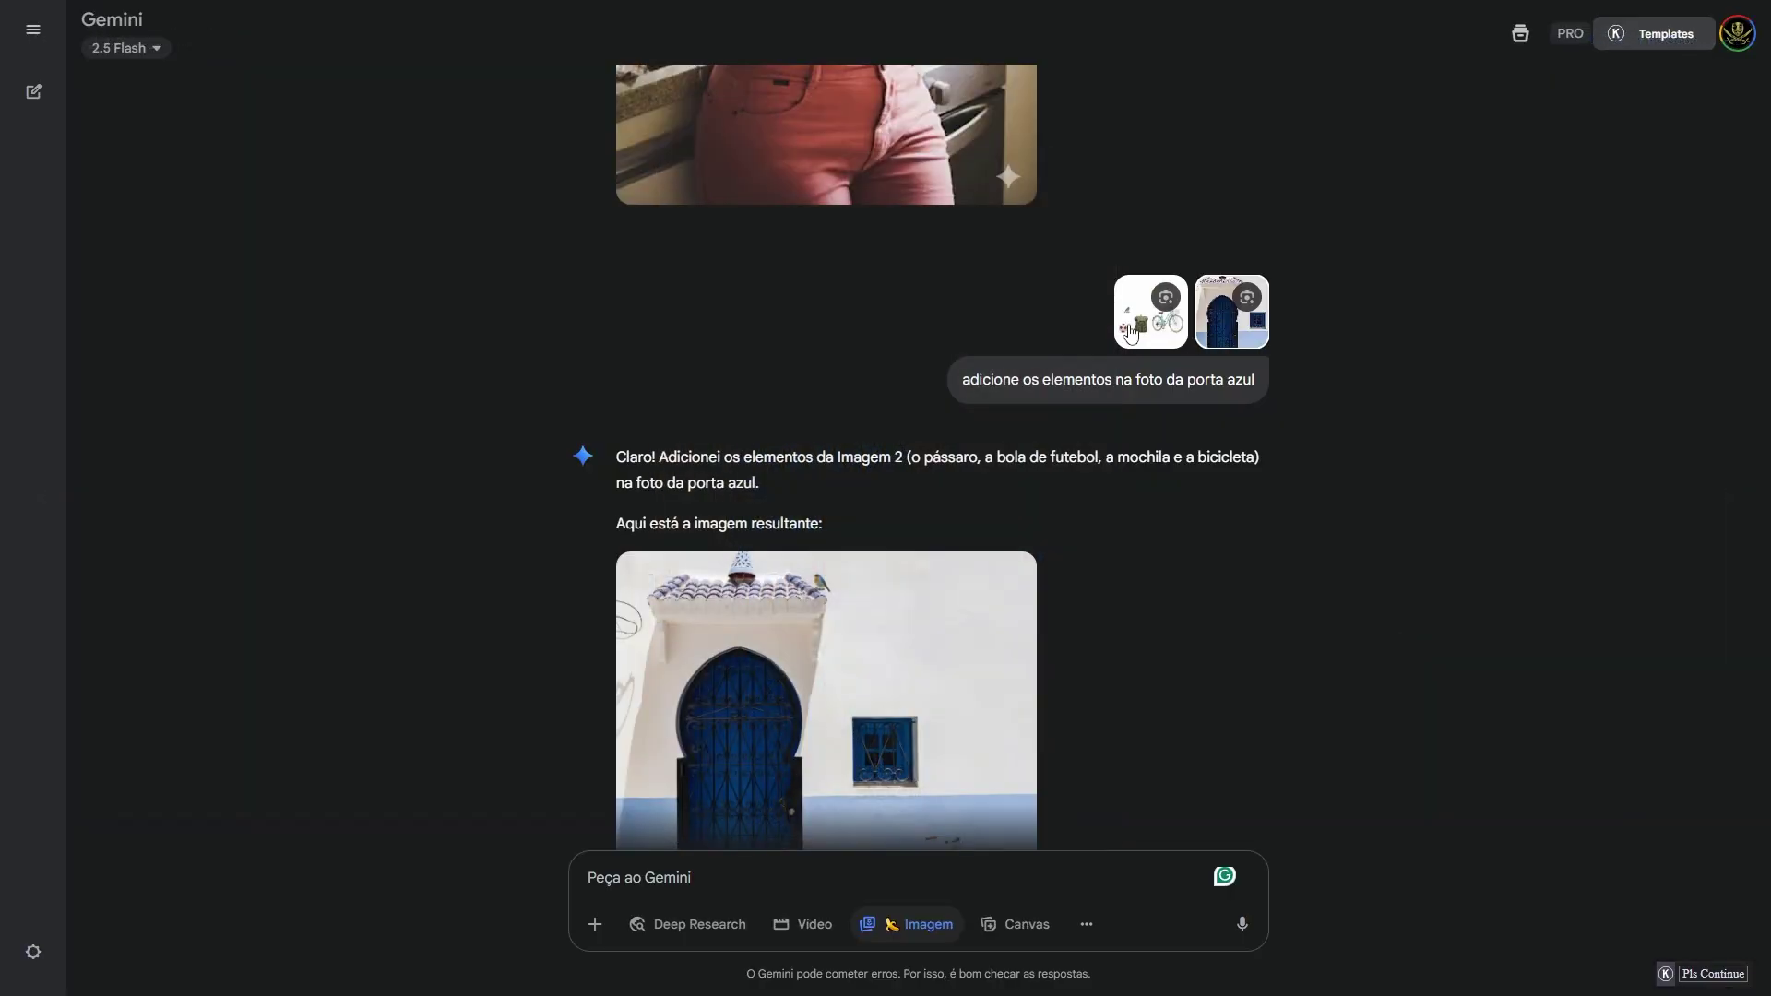
left_click(1136, 323)
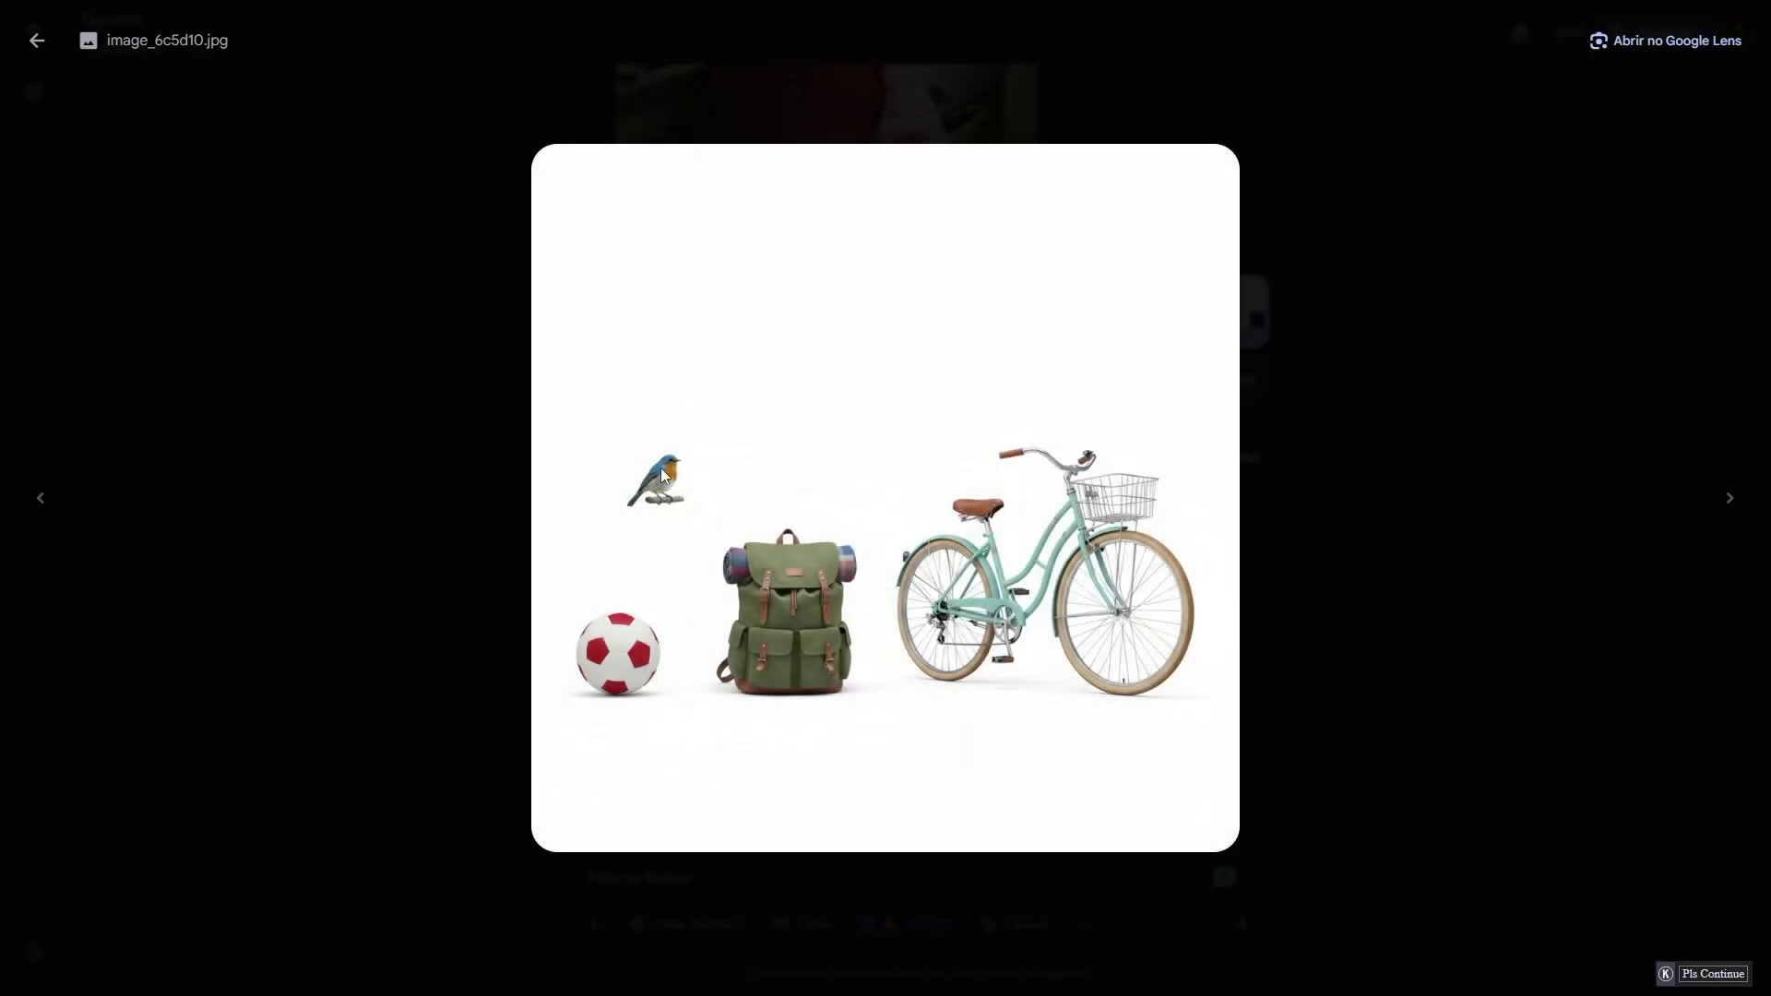
key("Escape")
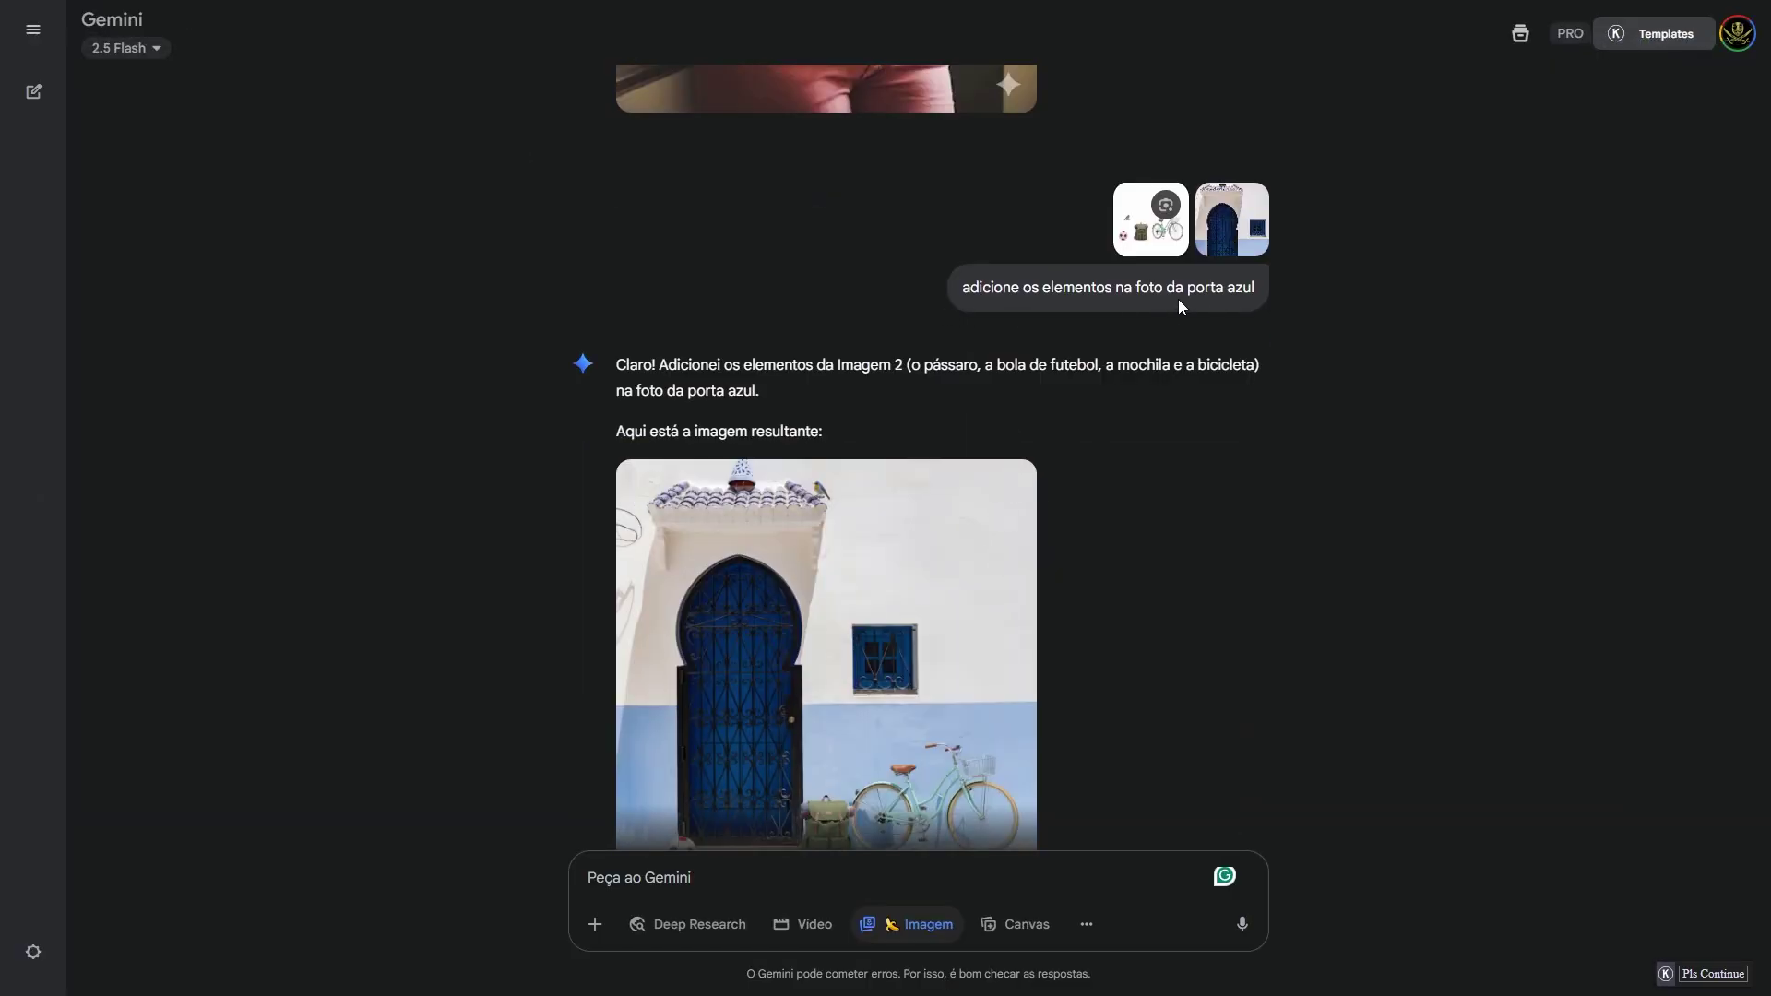
scroll(916, 364, "down", 3)
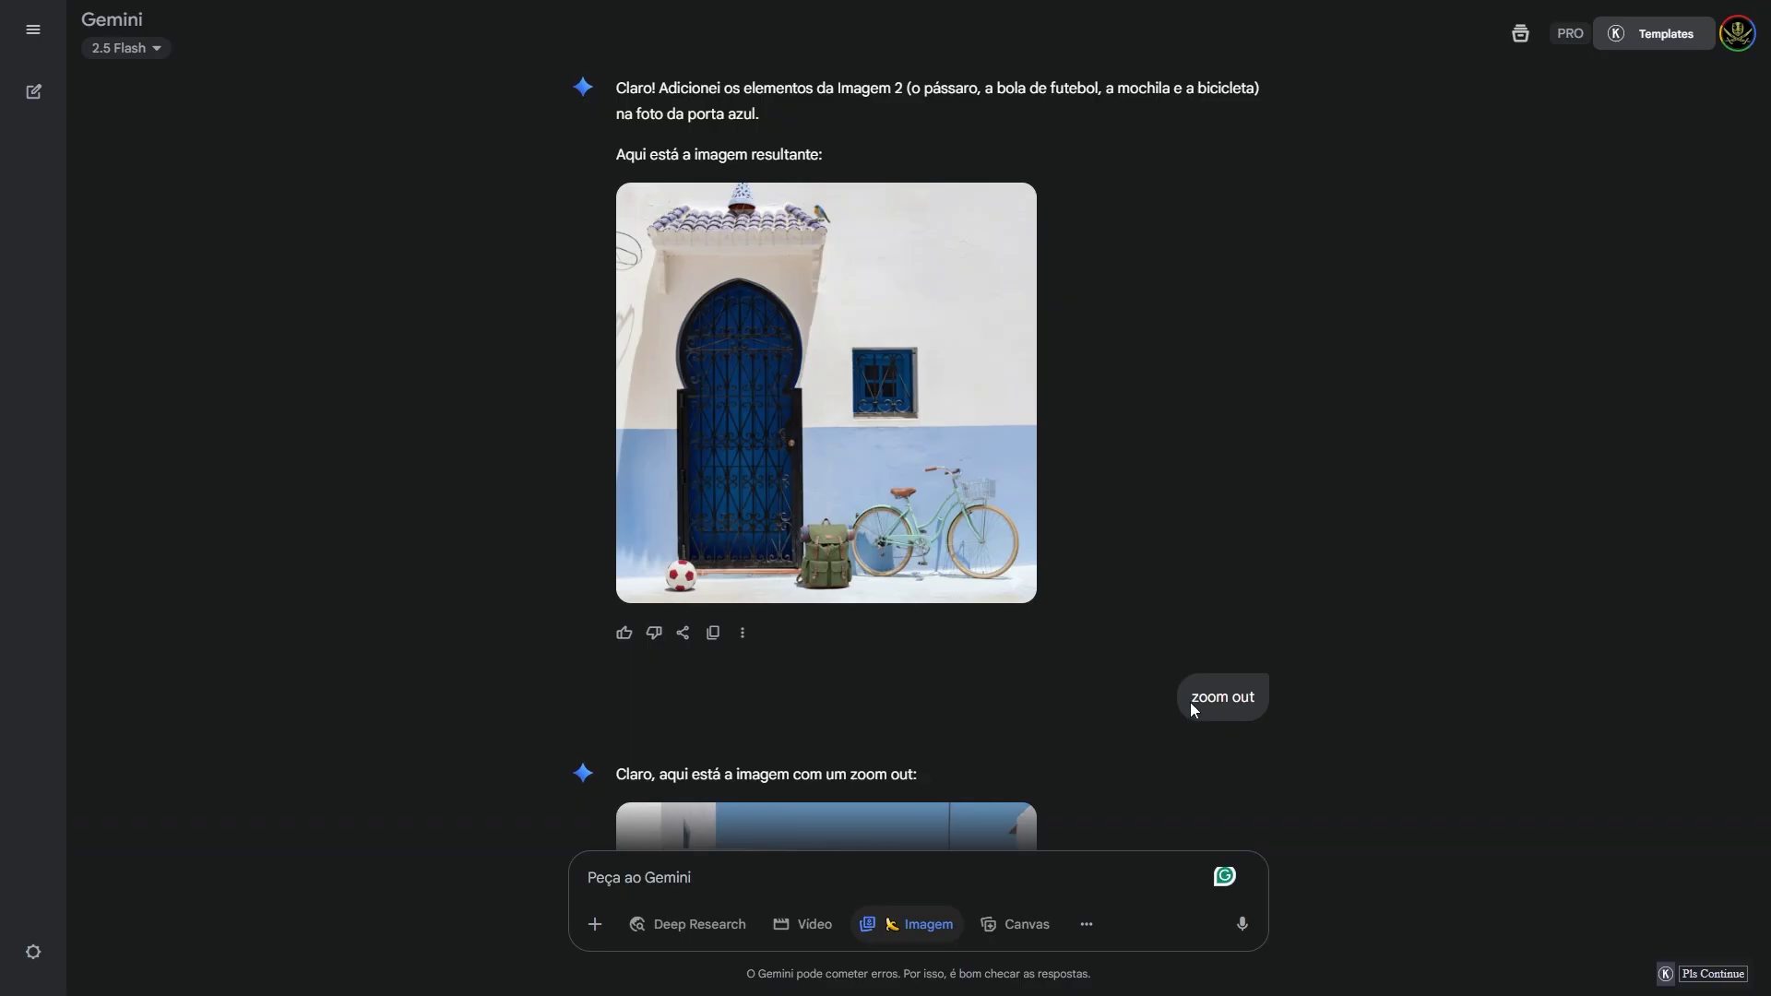
Step: Highlight the prompt "zoom out" and examine the widened image of the blue door scene
left_click_drag(1189, 700, 1263, 708)
scroll(1065, 714, "down", 4)
scroll(1064, 714, "down", 1)
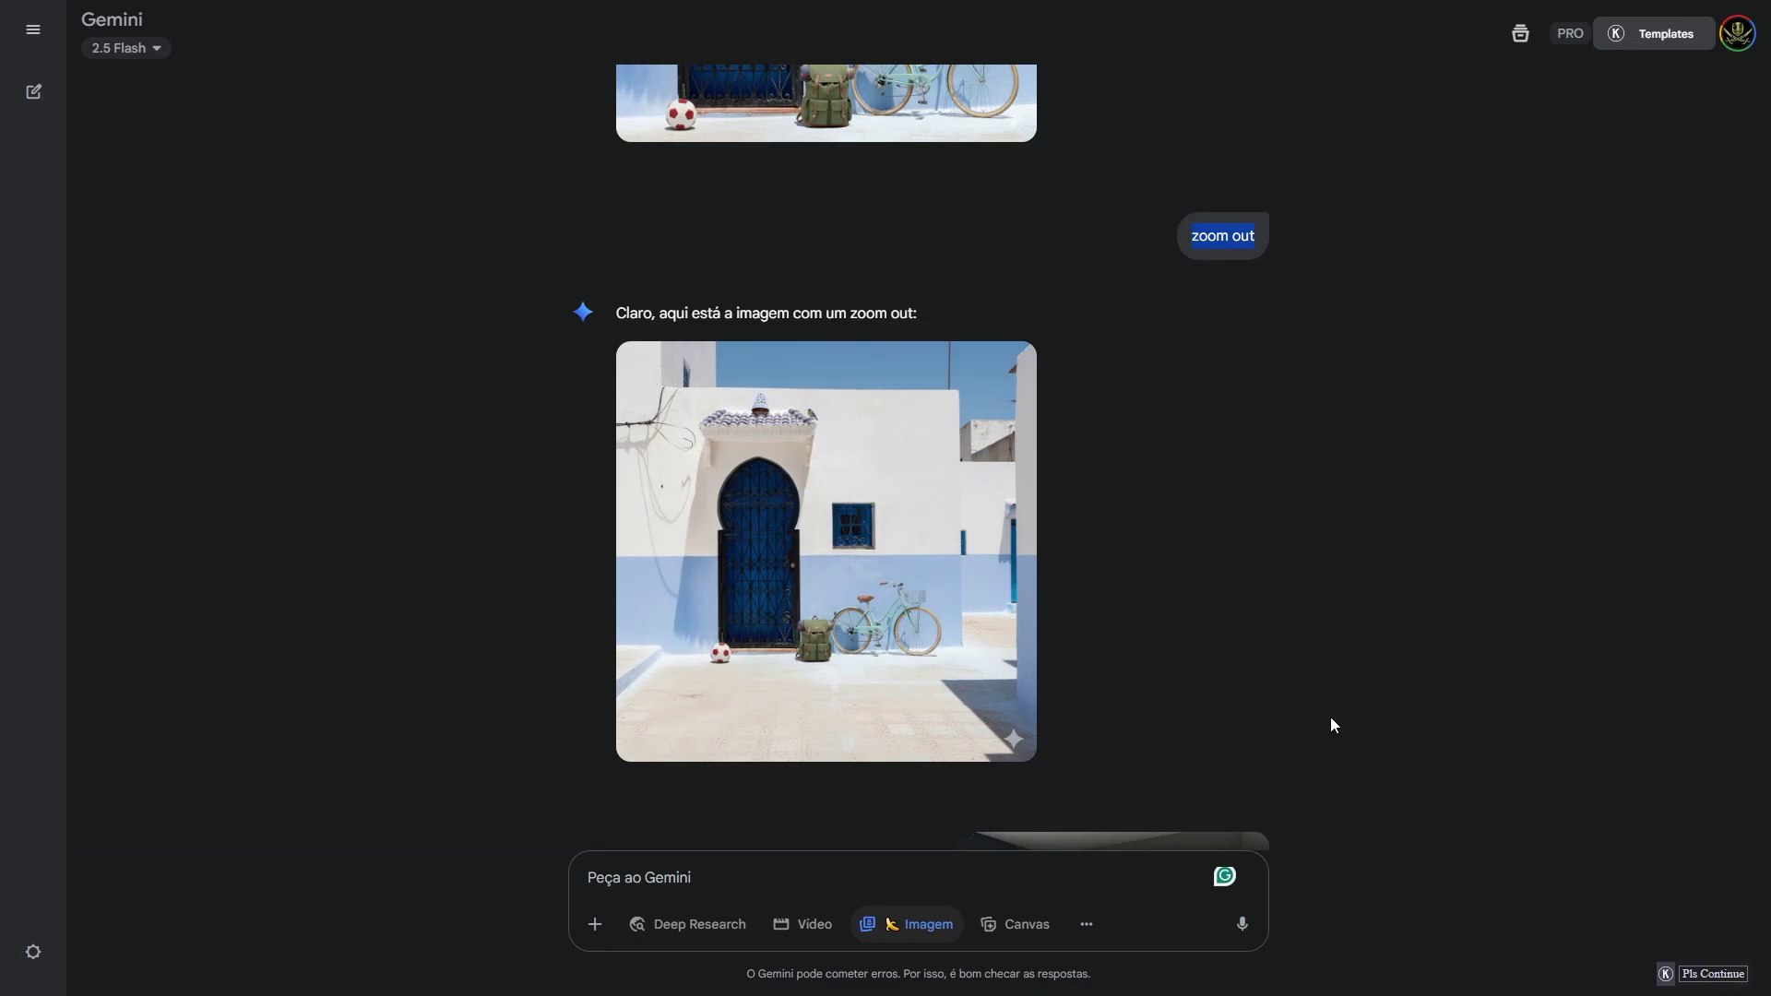
Step: Read the prompt "zoom in na cama e parede com papel de parede", highlighting "zoom in", and view the bedroom close-up at full size
scroll(1331, 719, "down", 5)
scroll(1118, 528, "down", 1)
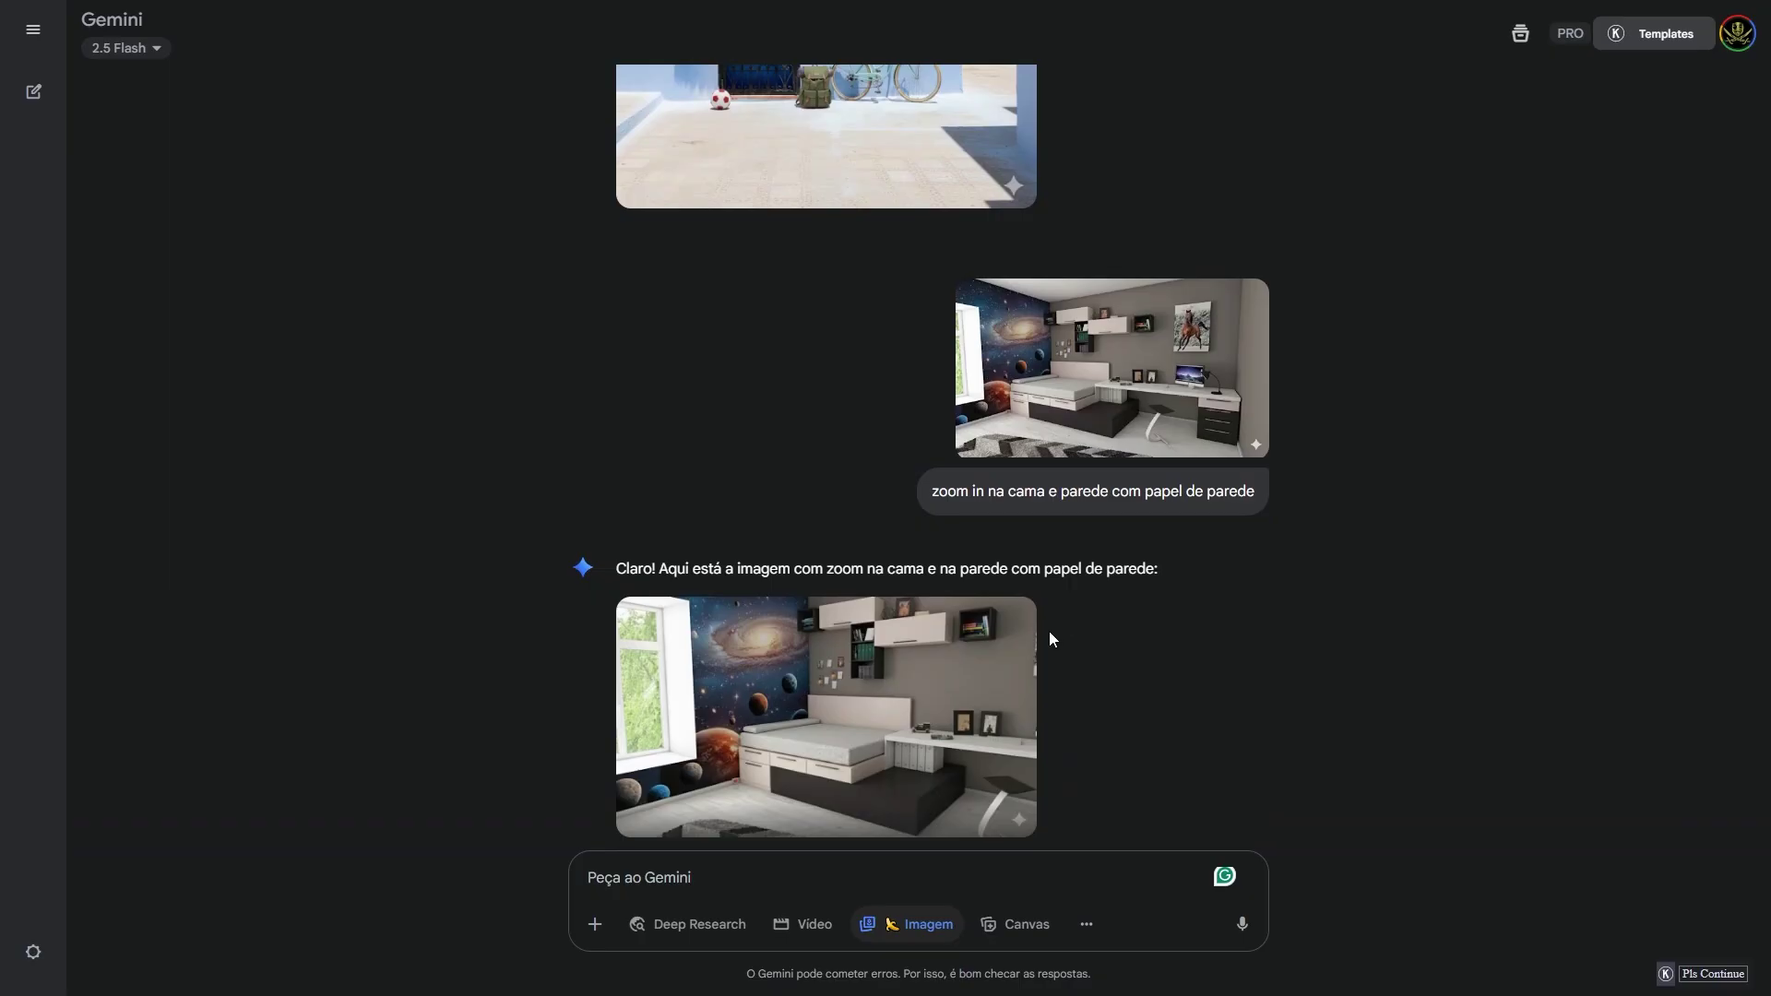
scroll(1049, 637, "down", 1)
mouse_move(1017, 619)
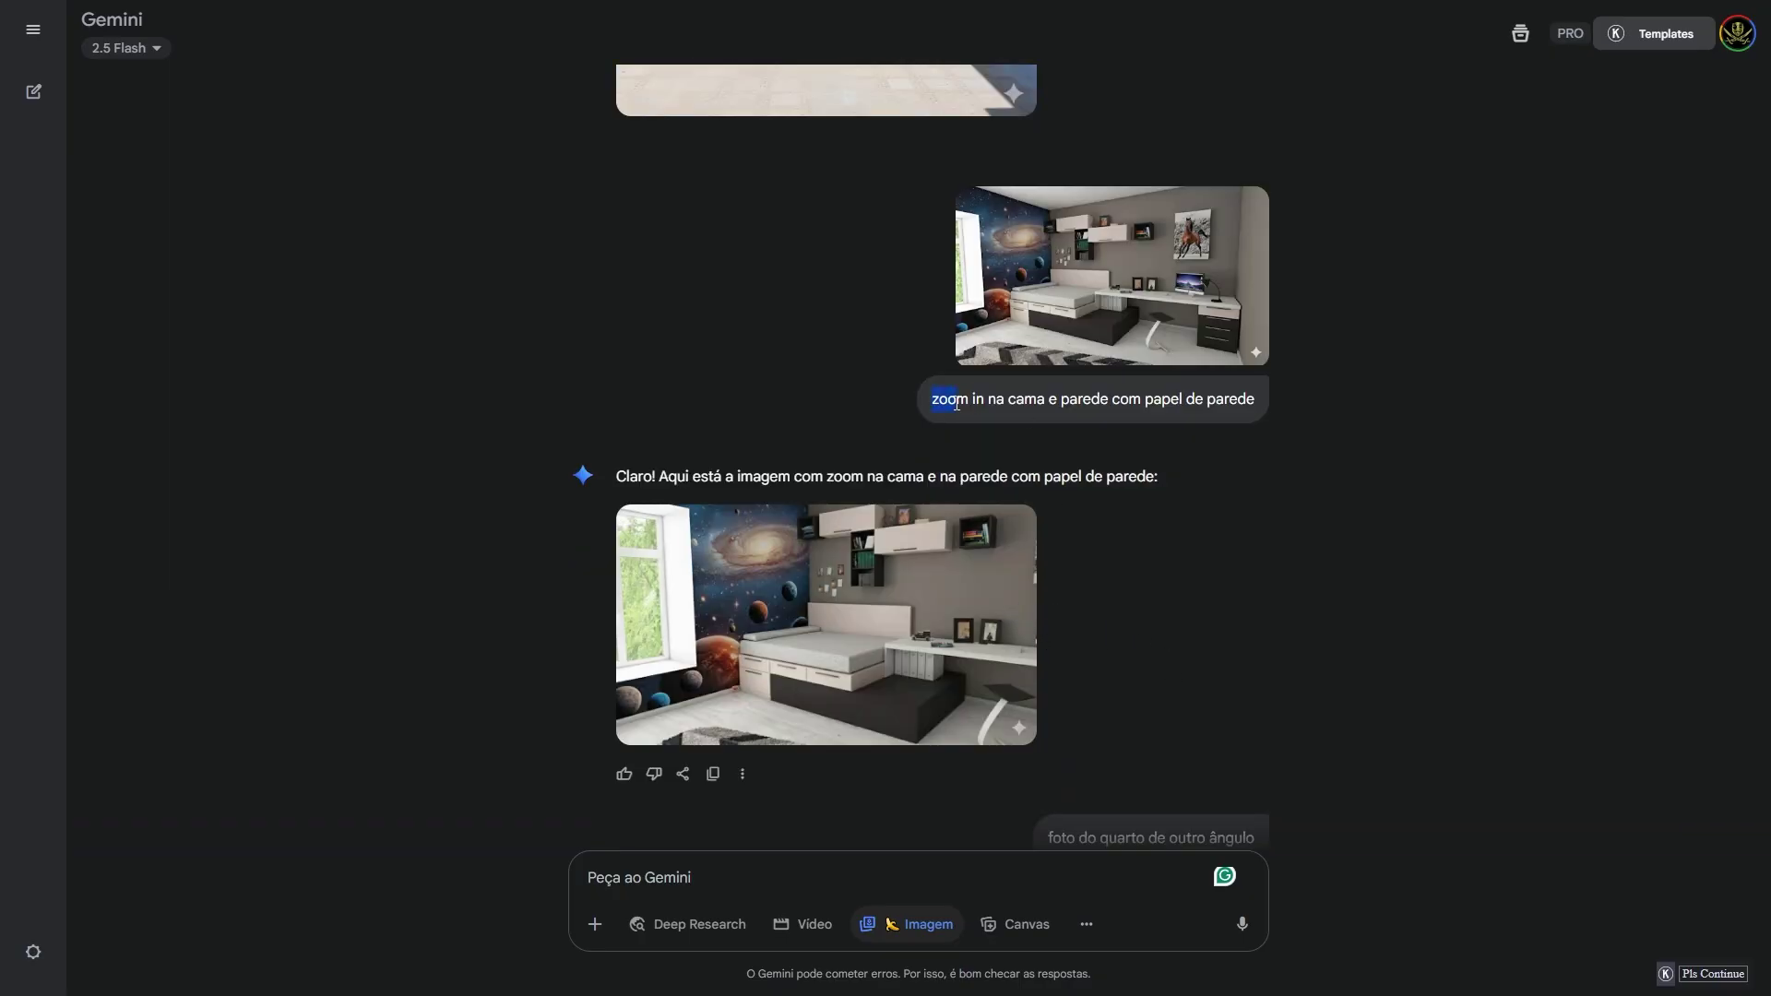
left_click_drag(957, 403, 980, 403)
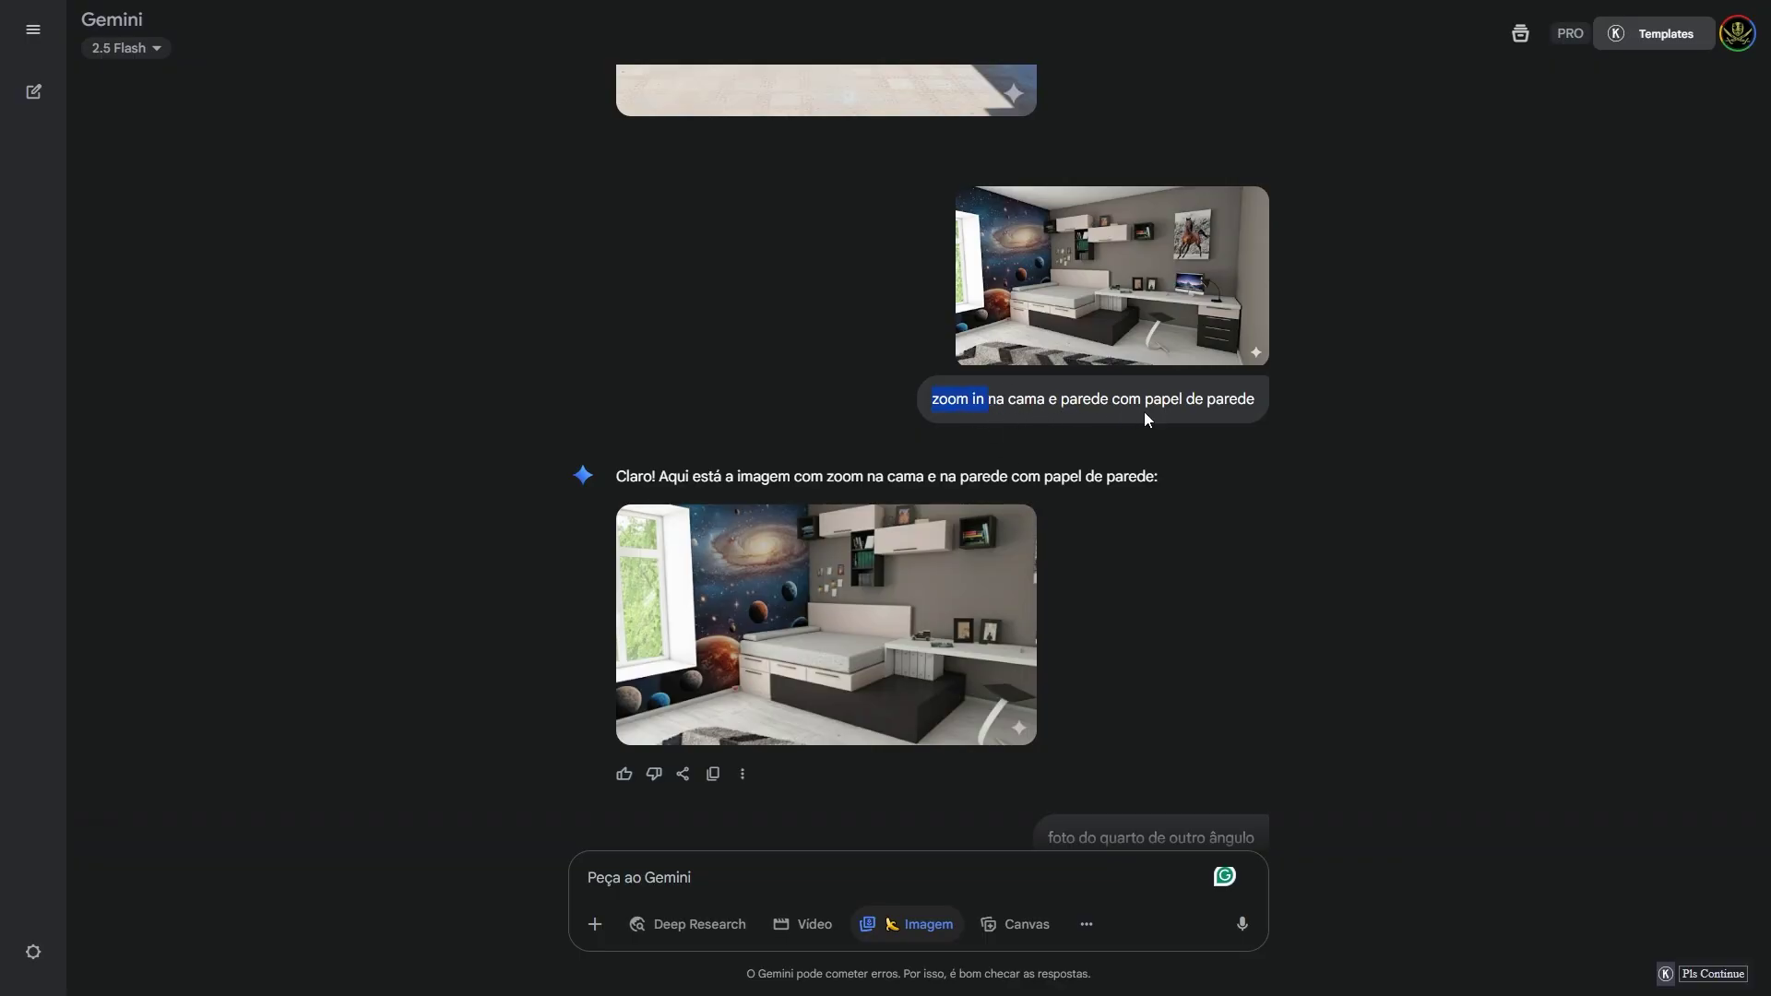
left_click(1020, 532)
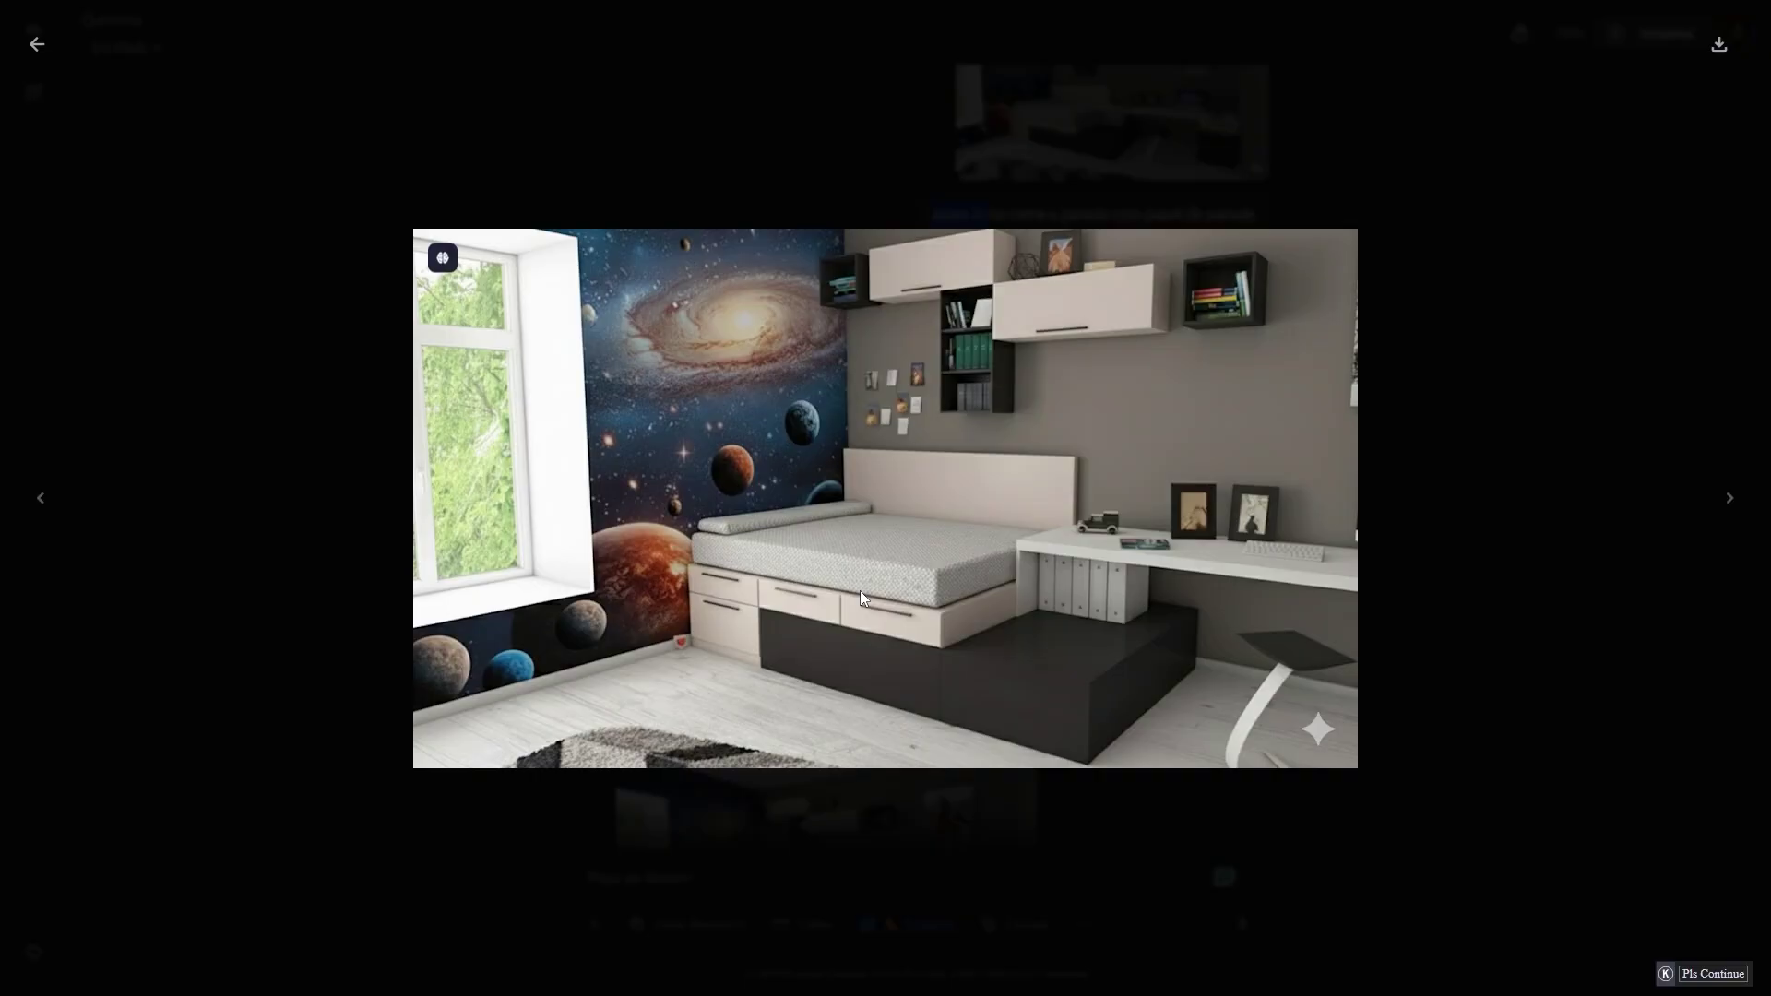
left_click(1392, 861)
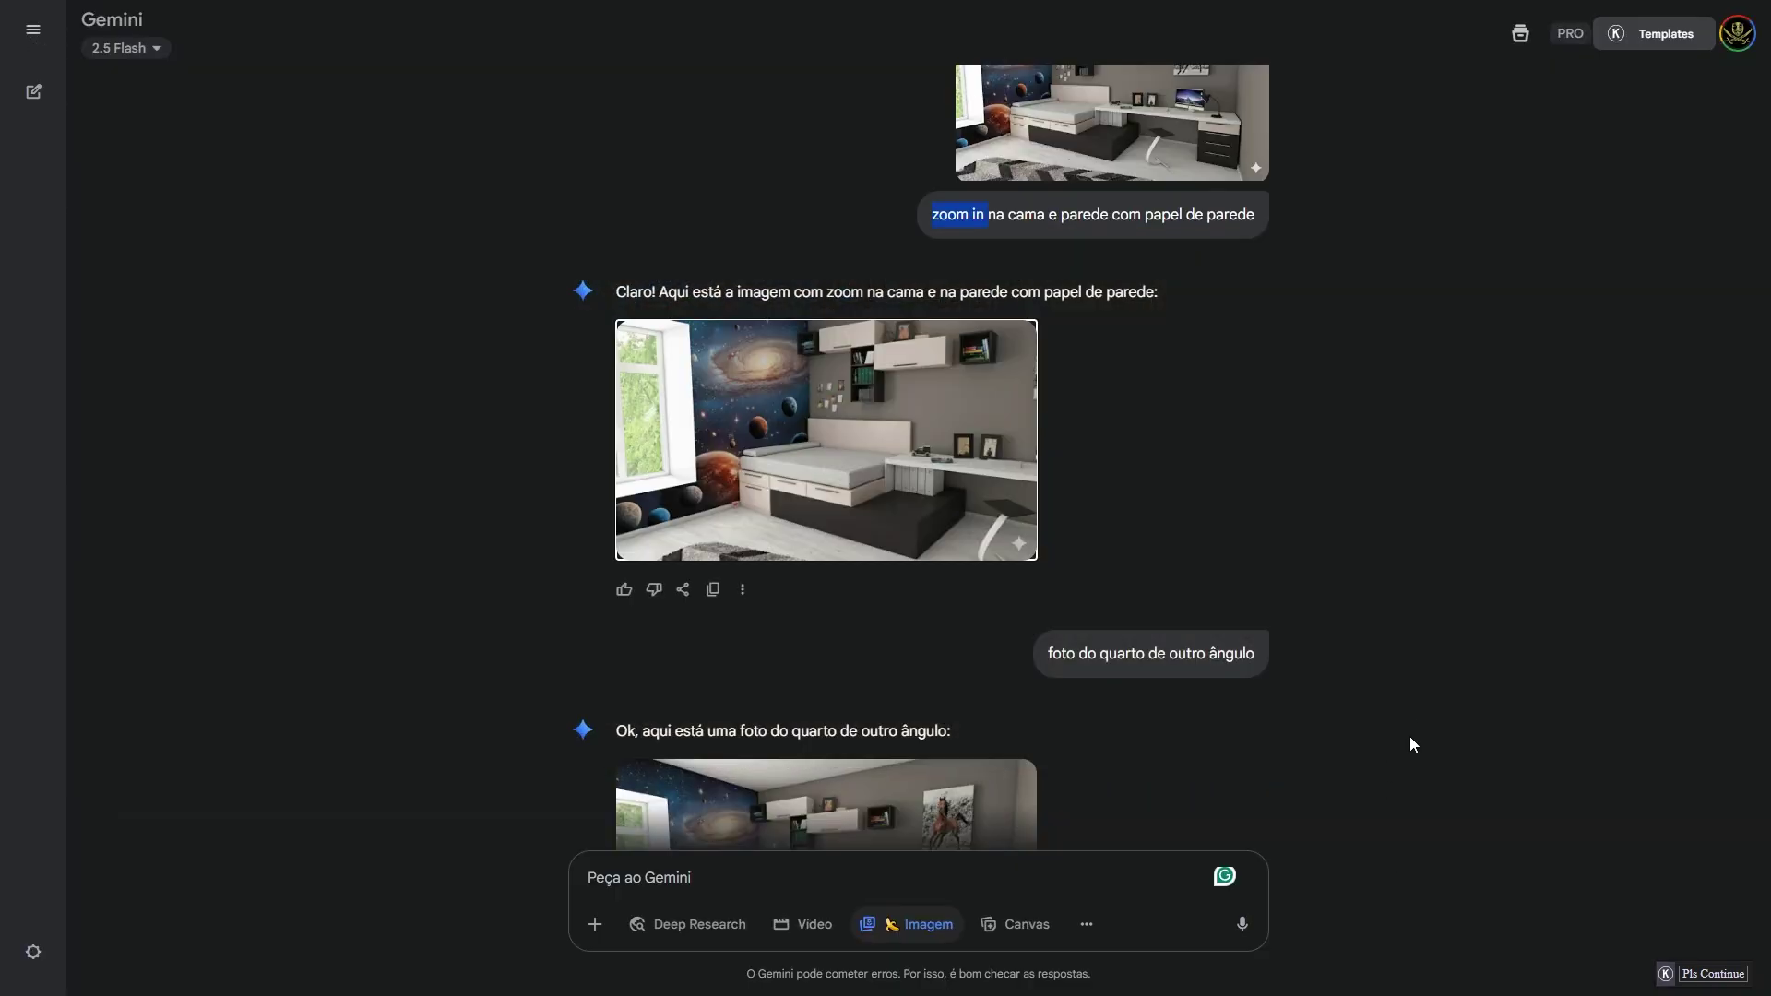
Step: Review the bedroom result from another angle, read the prompt "adicione uma lata do energético na mesa", and view its result at full size
scroll(1409, 730, "down", 8)
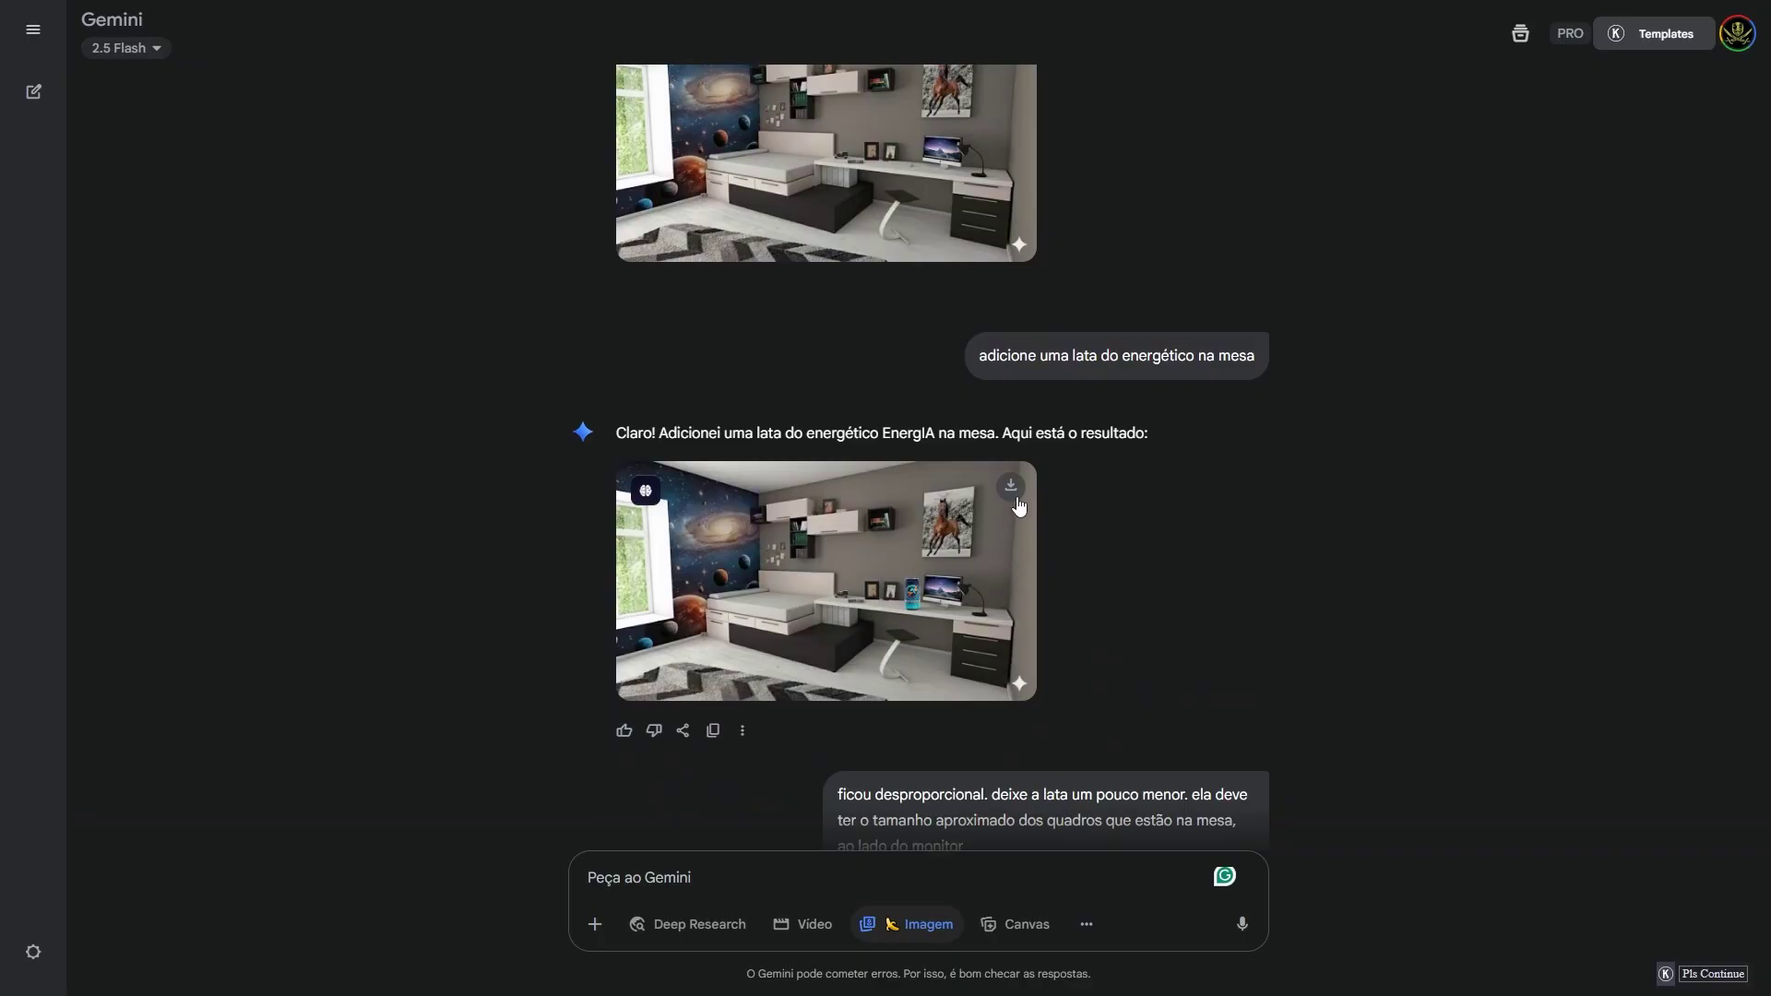
scroll(996, 401, "up", 20)
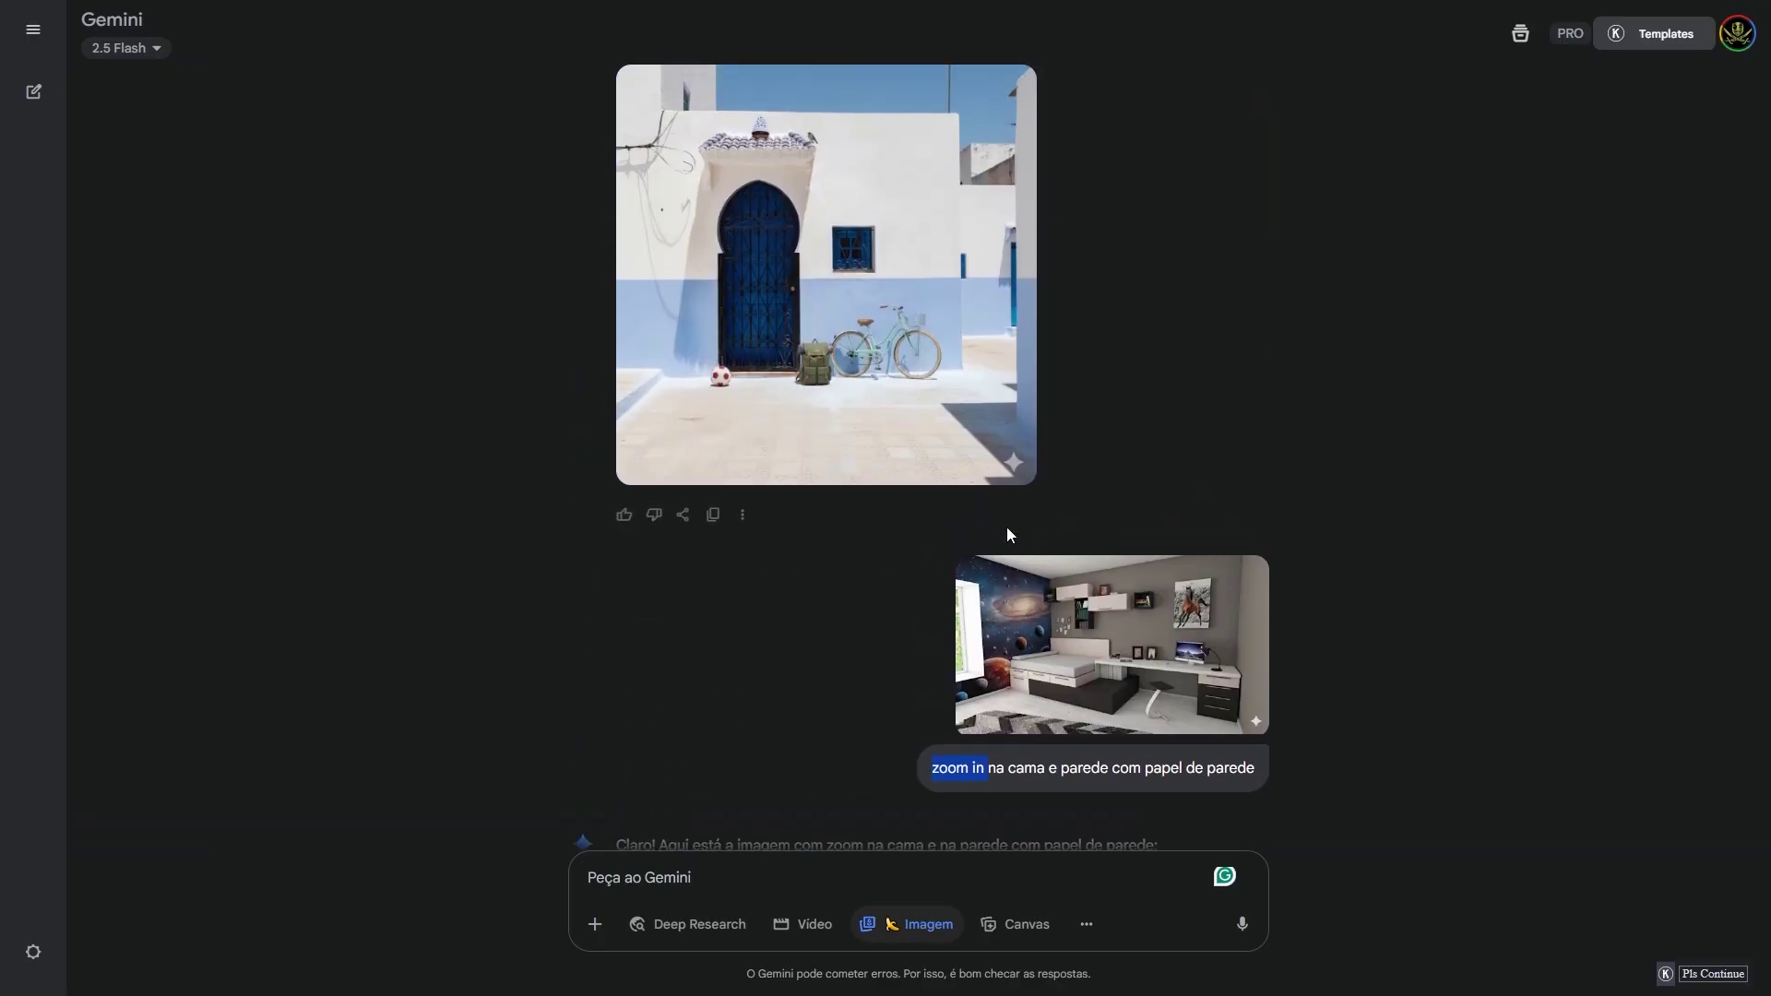
scroll(1005, 527, "down", 15)
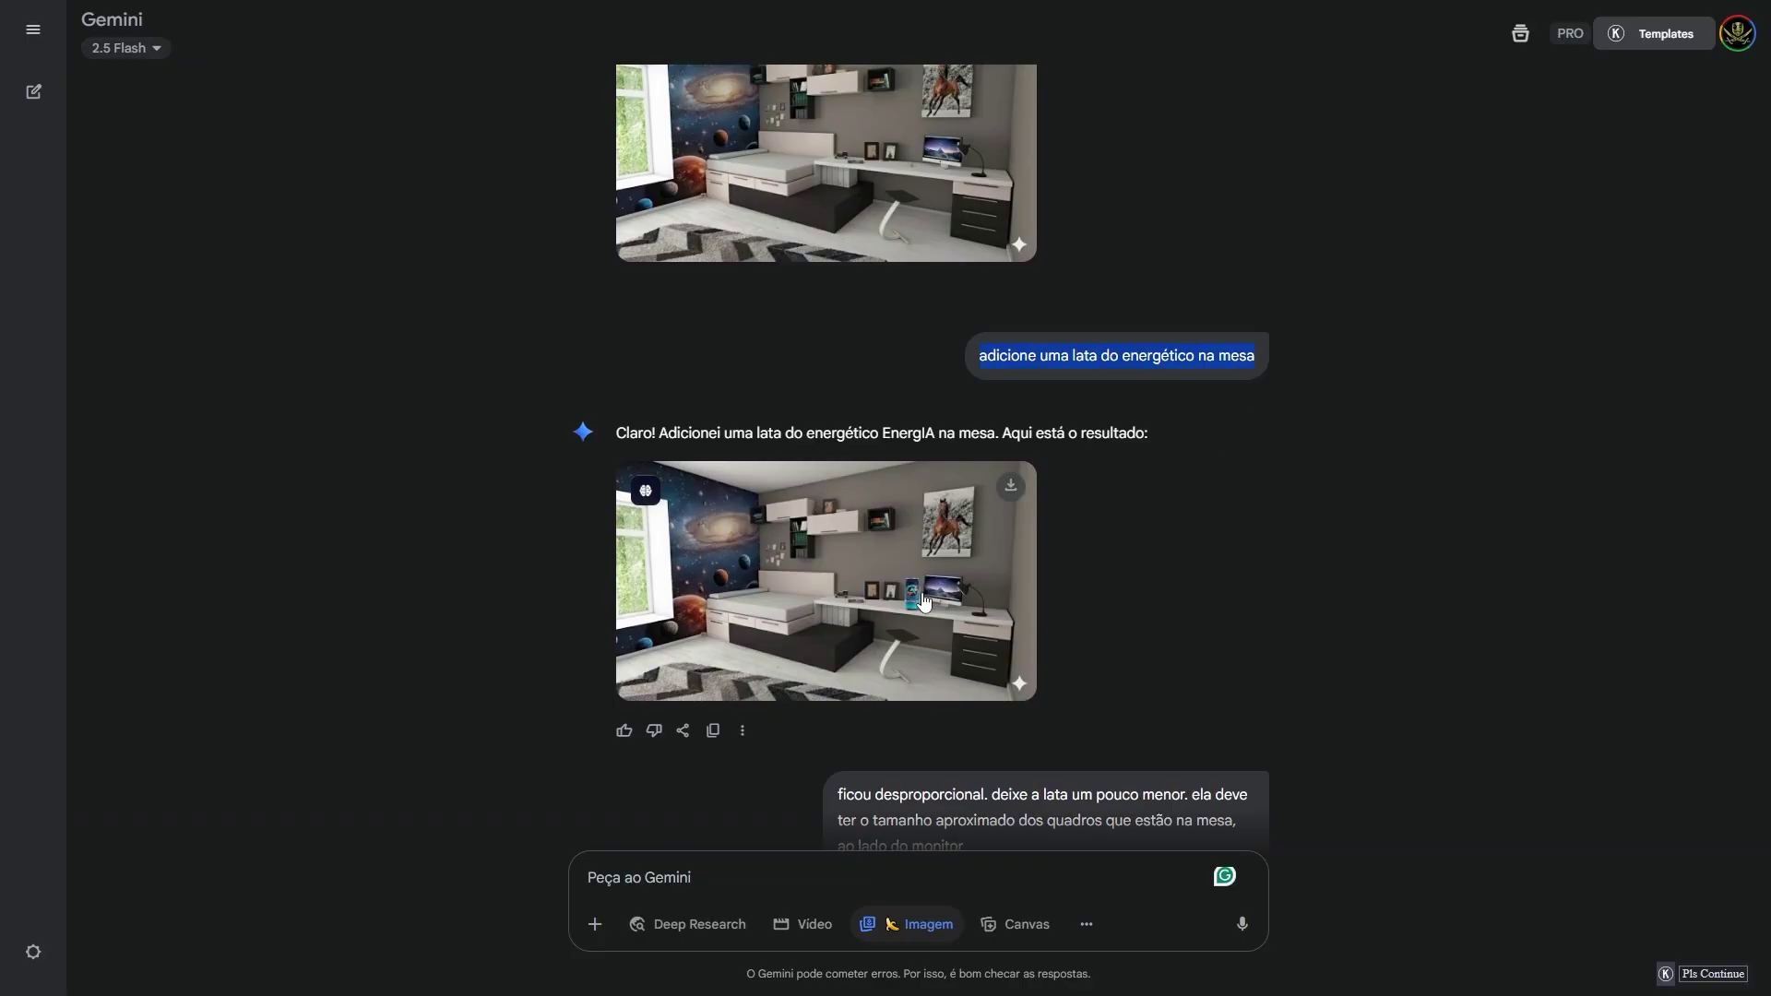
left_click(923, 600)
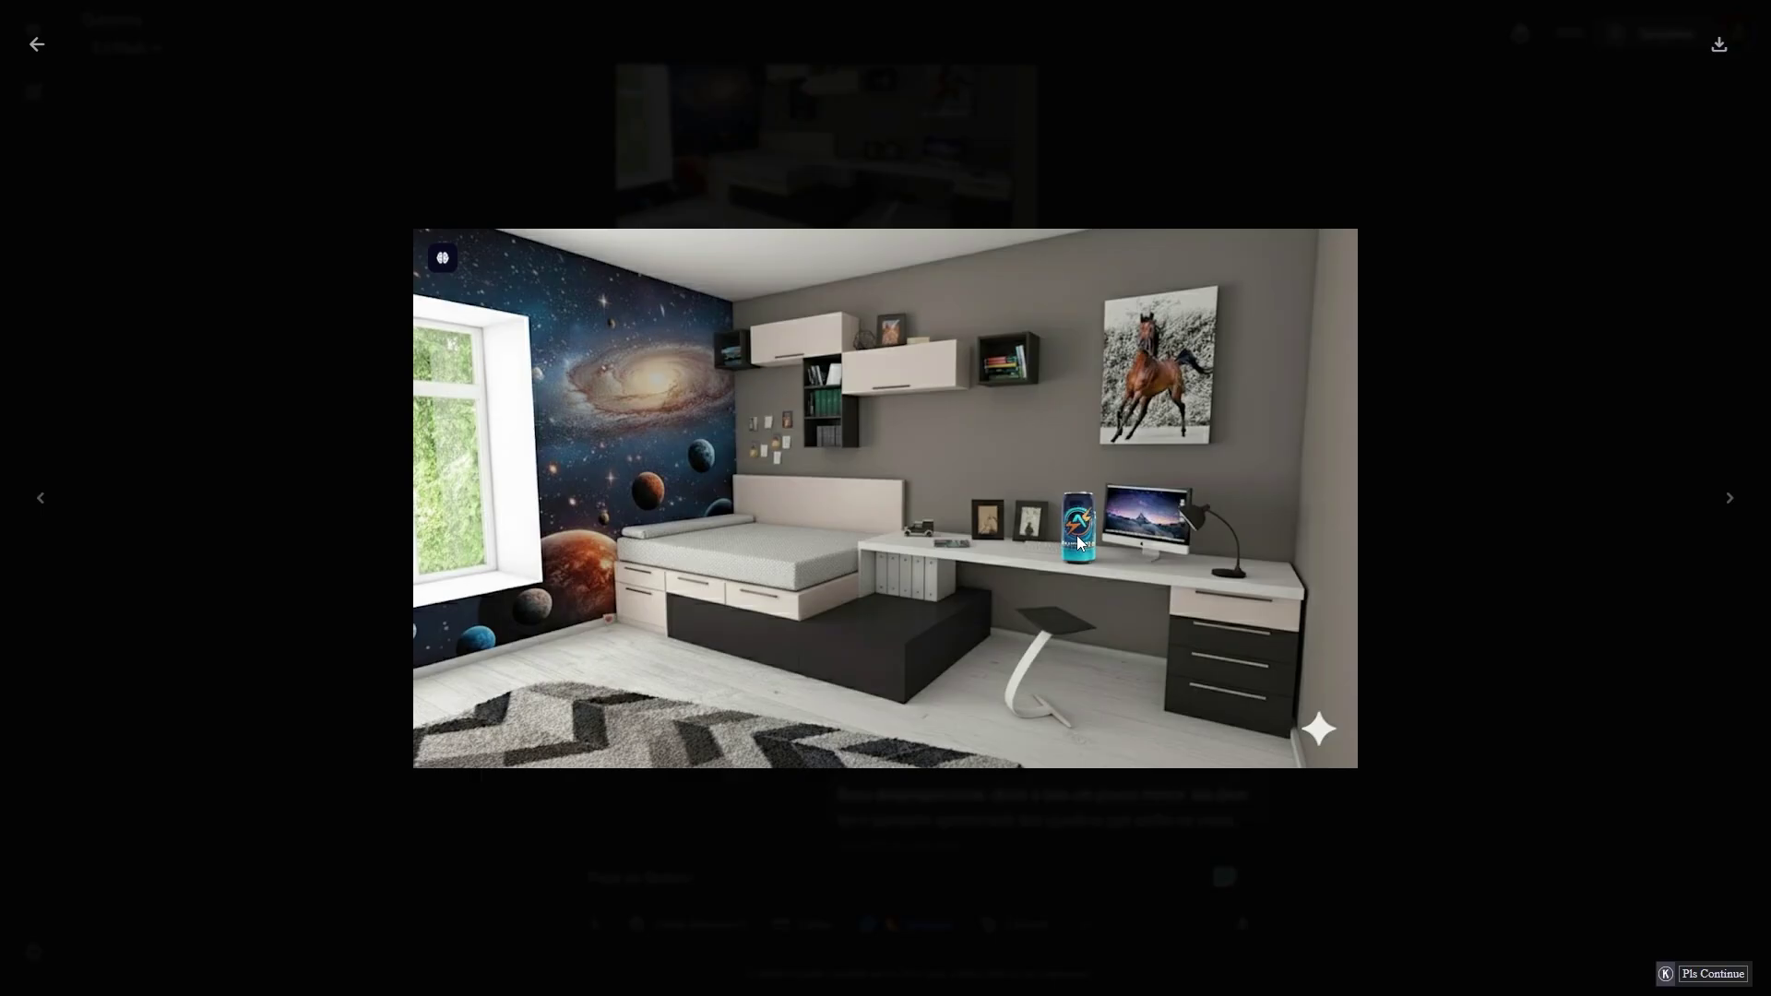
key("Escape")
Step: Read the prompt asking for a smaller can about the size of the desk picture frames and view the corrected bedroom image at full size
scroll(1076, 535, "down", 4)
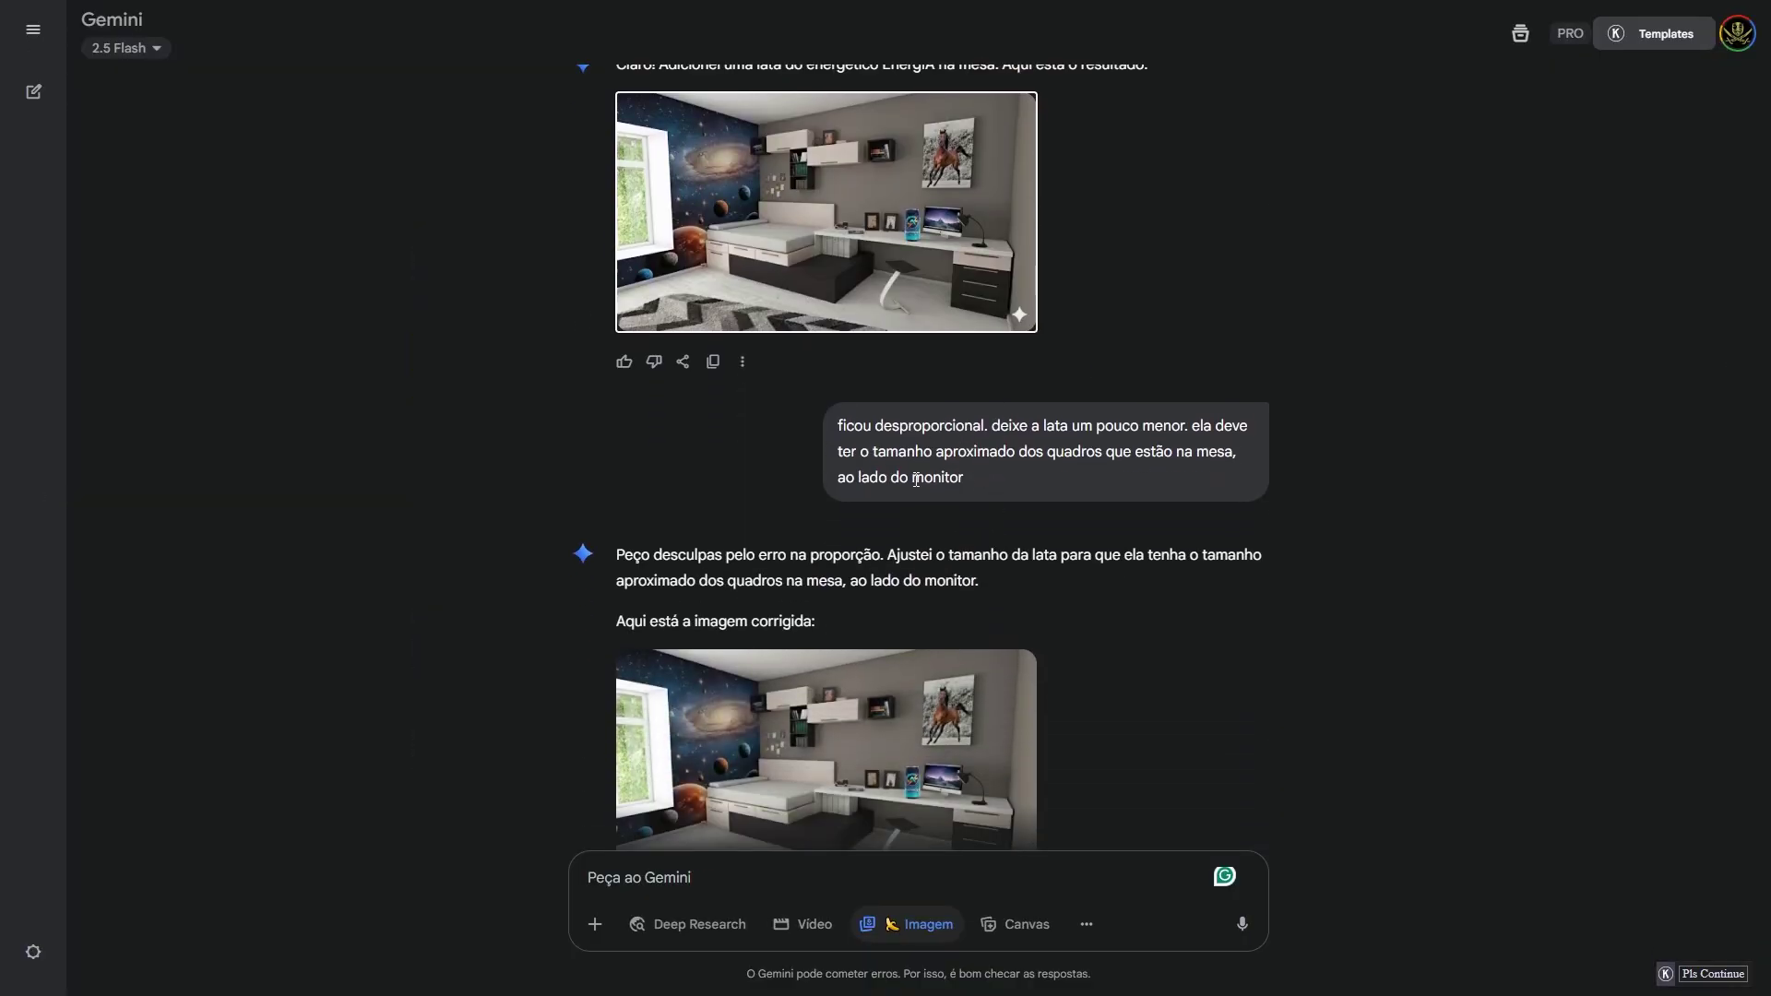
scroll(869, 576, "down", 2)
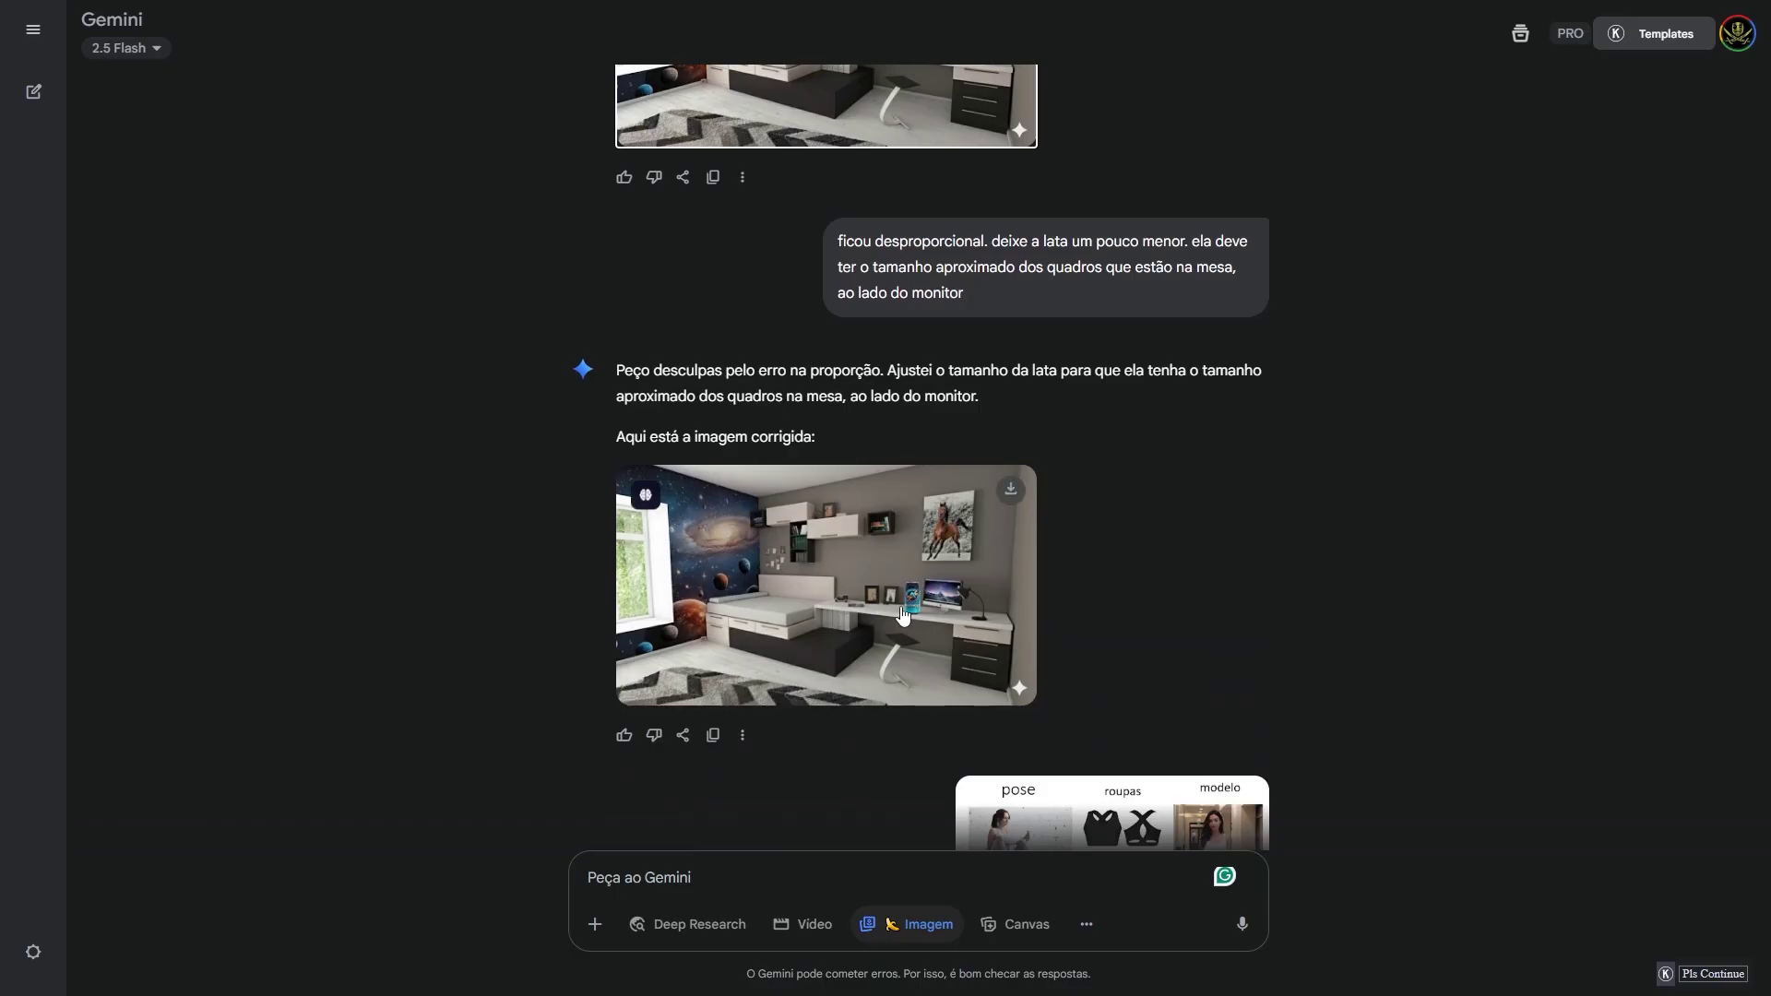
left_click(903, 616)
key("Escape")
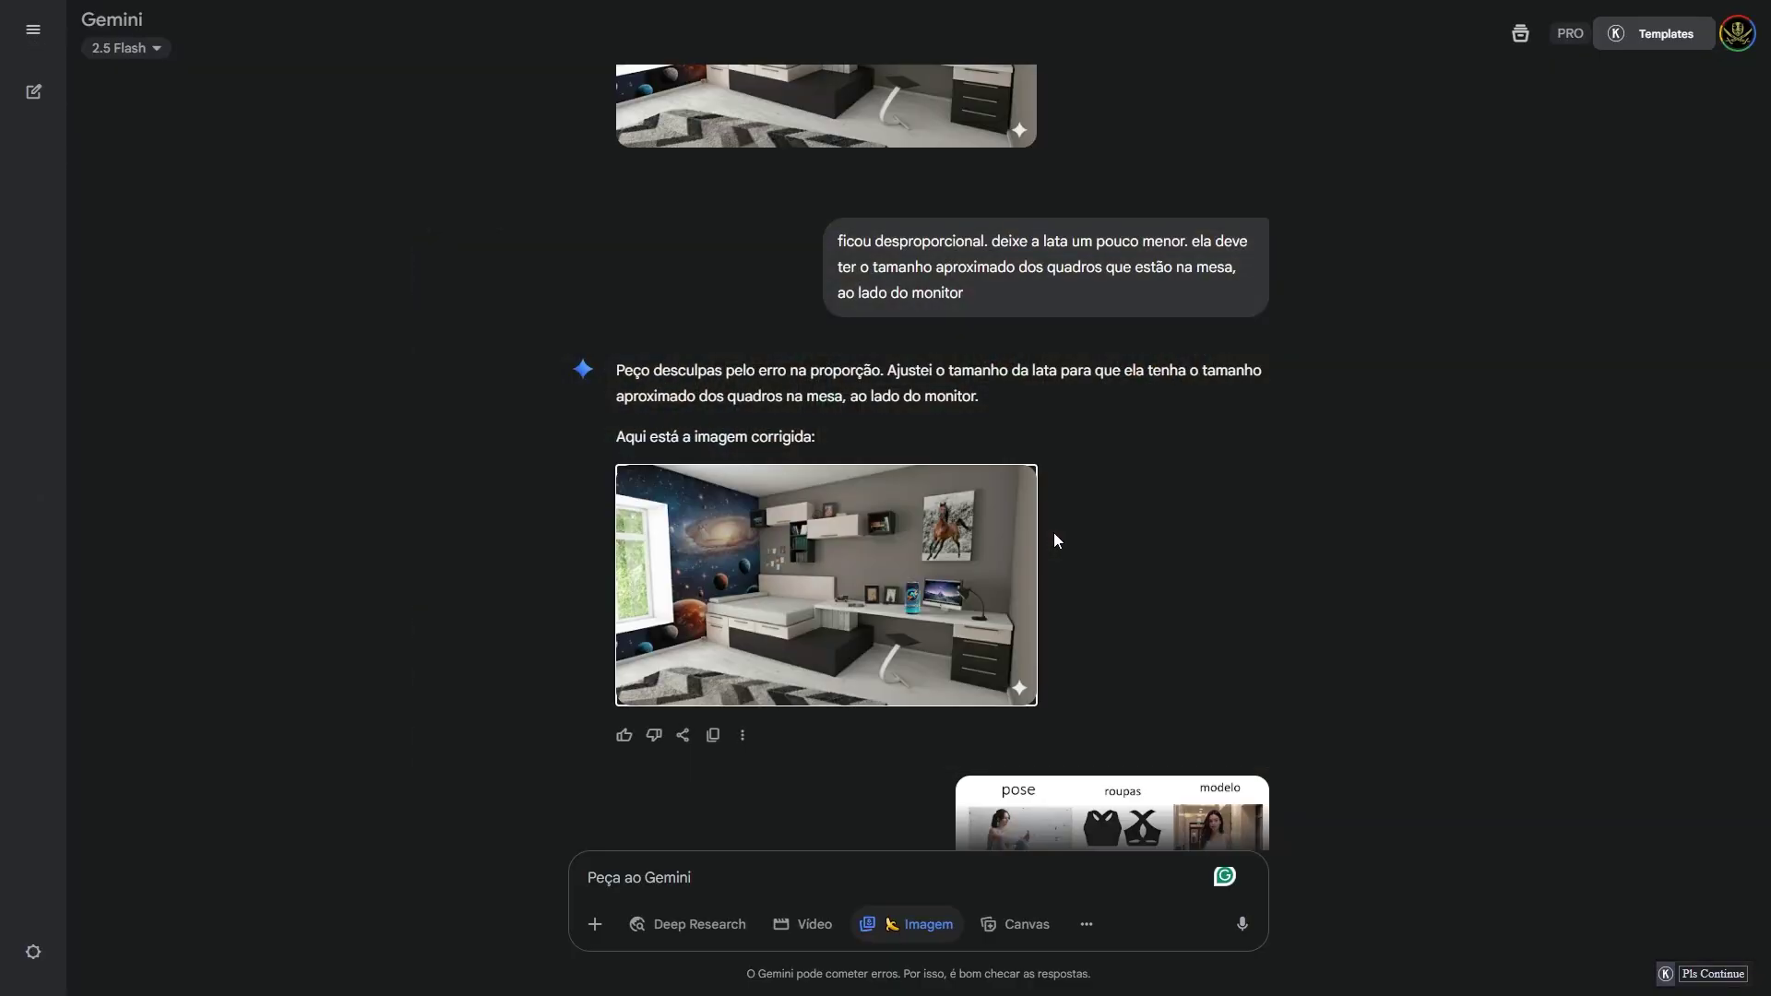
Step: Review the successive prompts and results combining the model with the yoga pose and sports clothes, through the face-swap attempt
scroll(1081, 558, "down", 5)
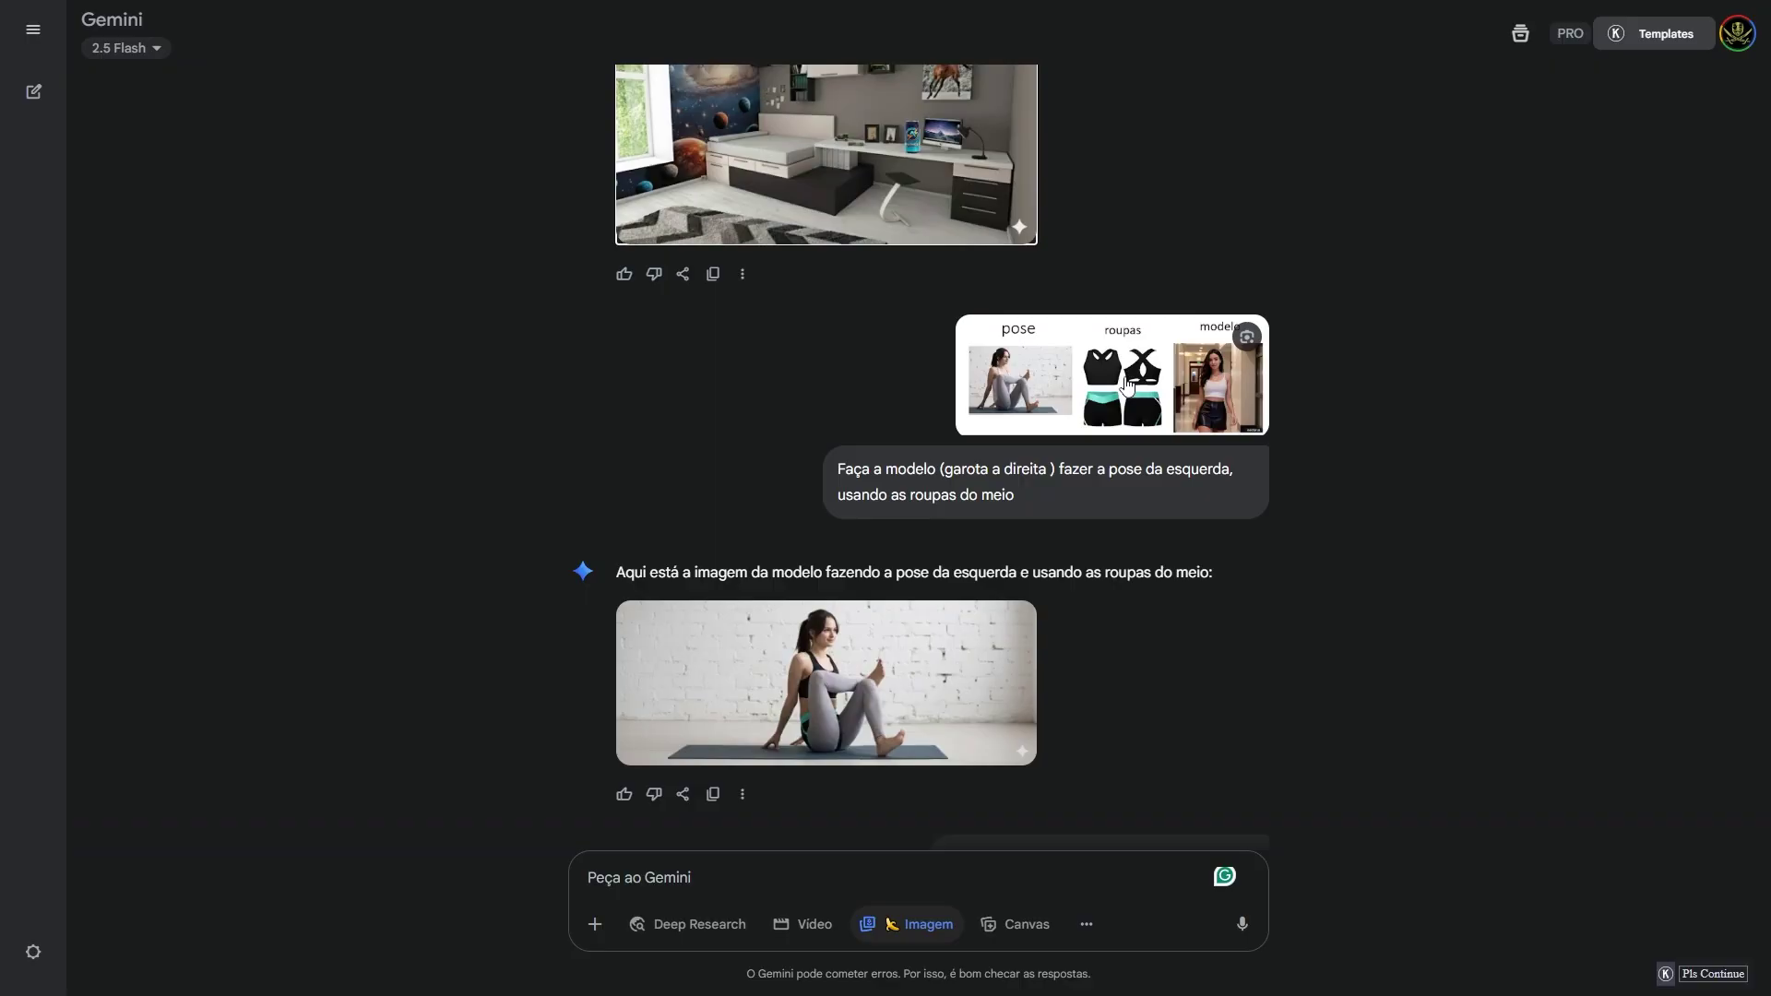
scroll(949, 577, "down", 10)
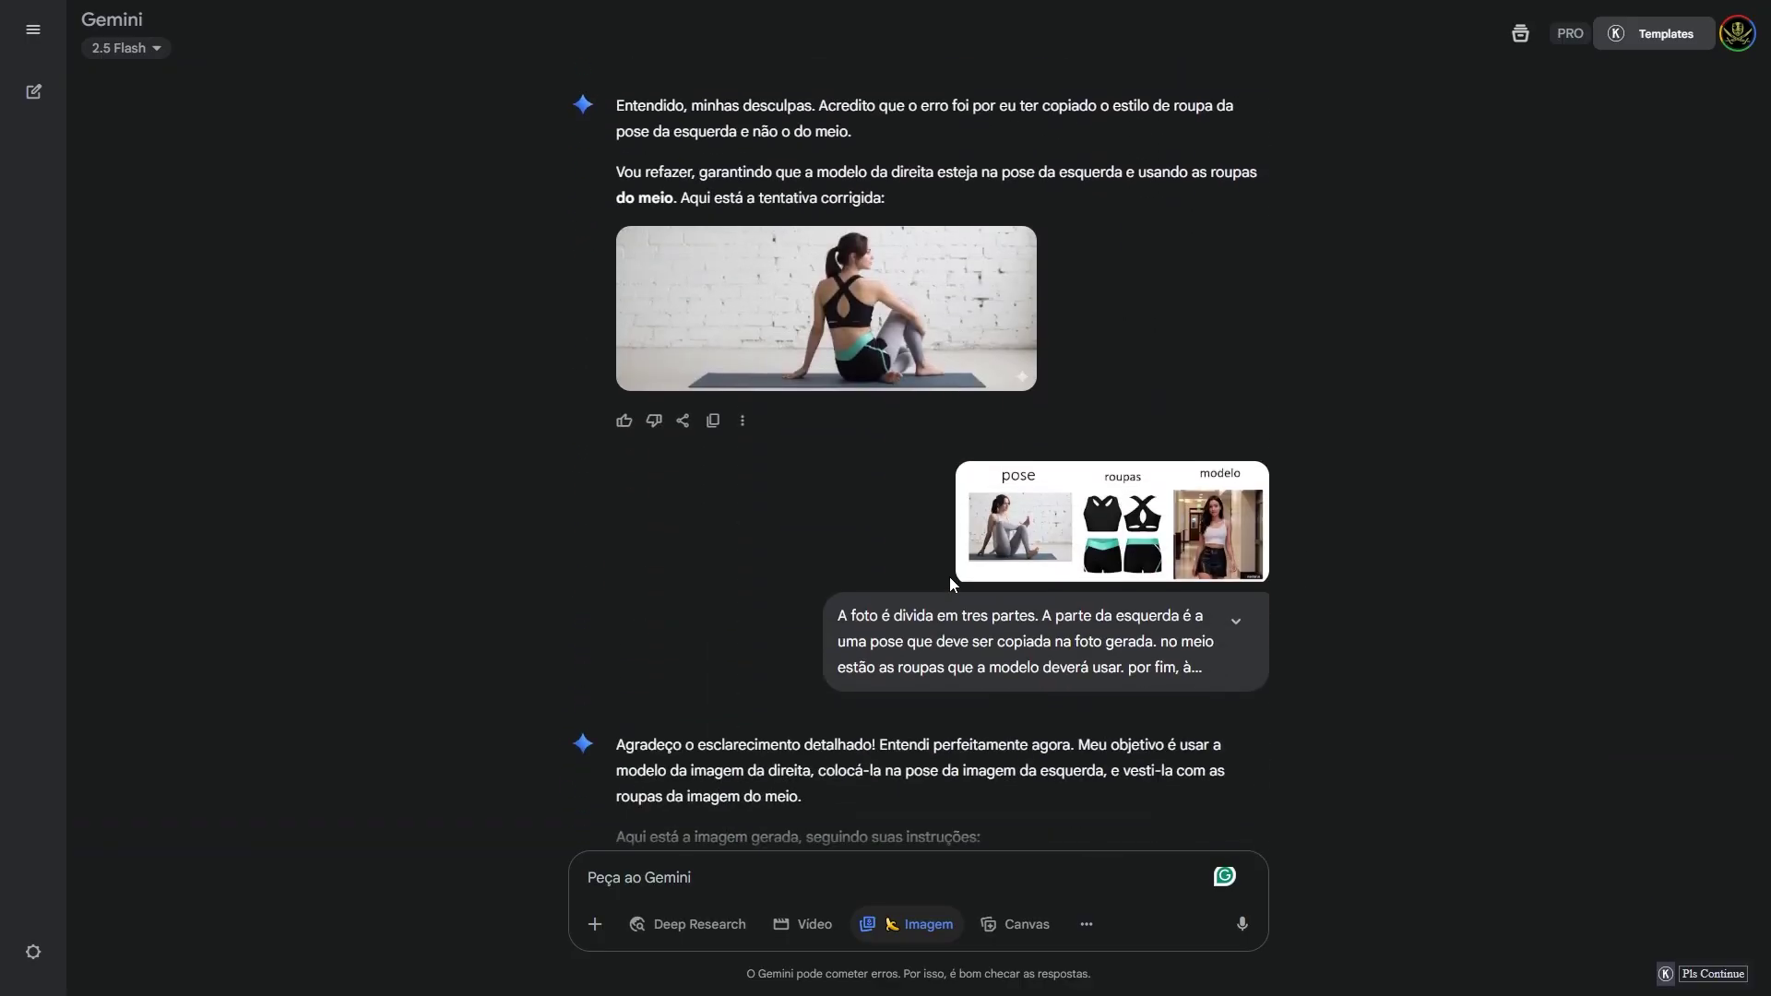
scroll(949, 578, "down", 17)
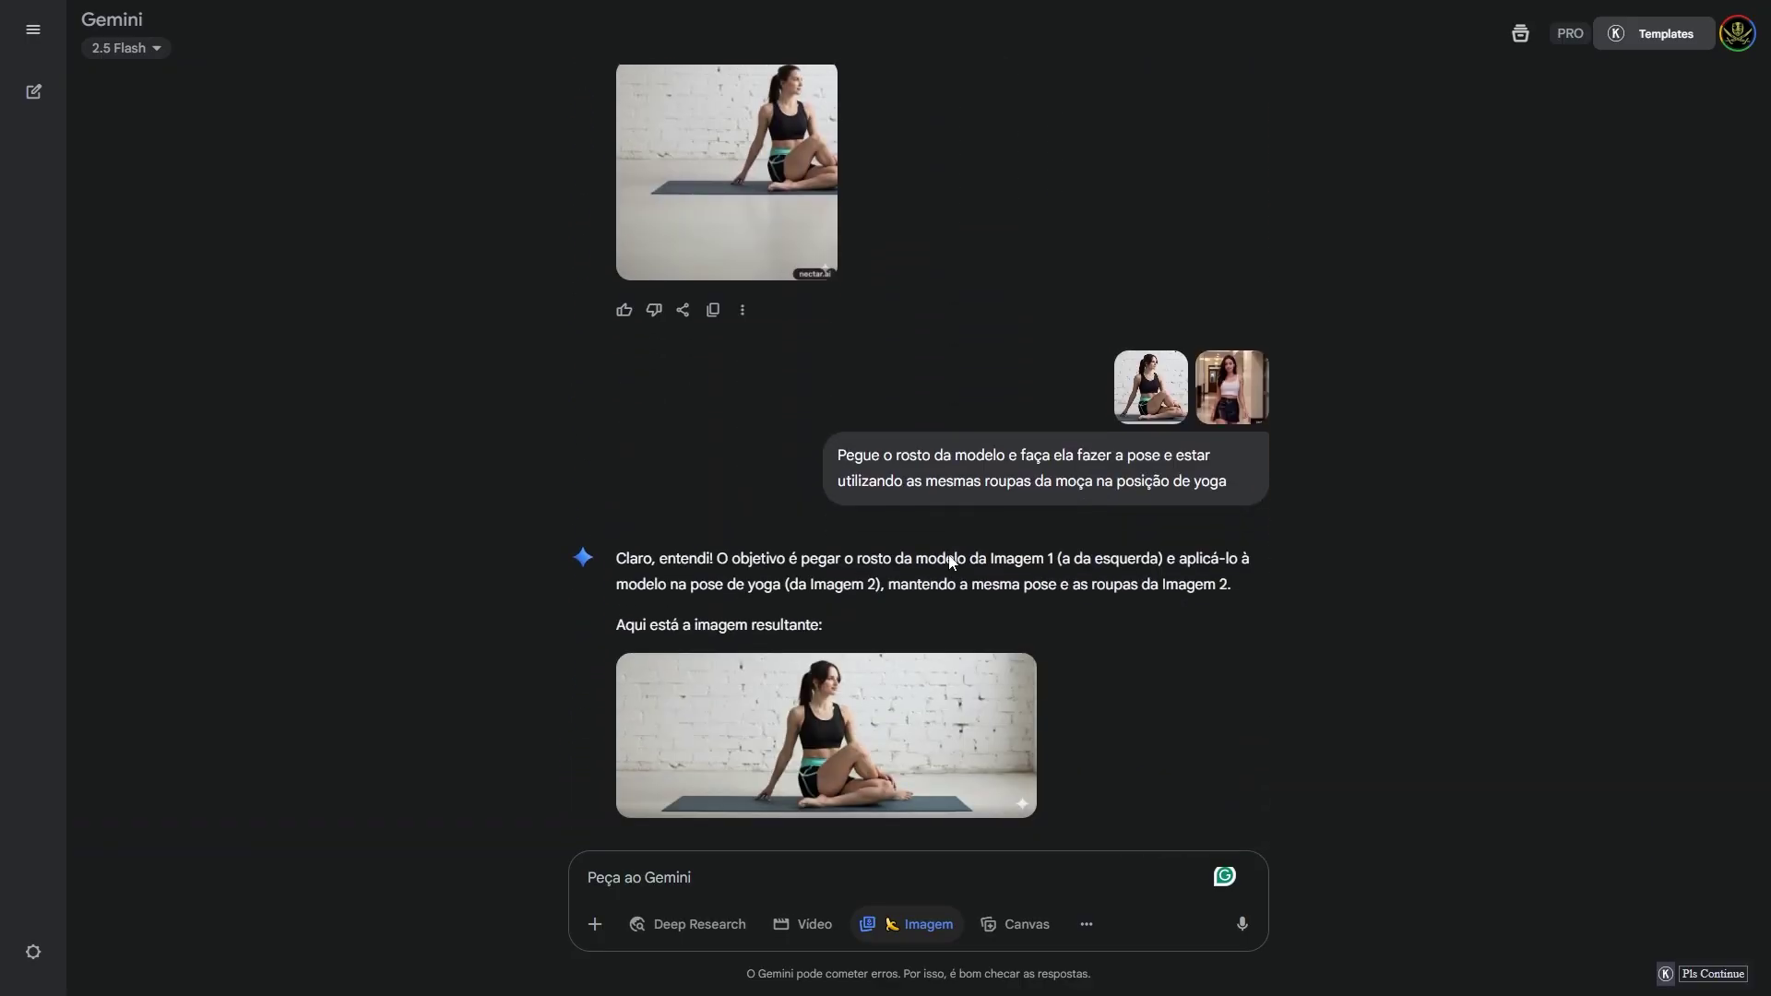
Step: Review the remaining face-swap prompts and results, including the one applying the yellow-background model's face to the woman in the yoga pose
scroll(950, 558, "down", 7)
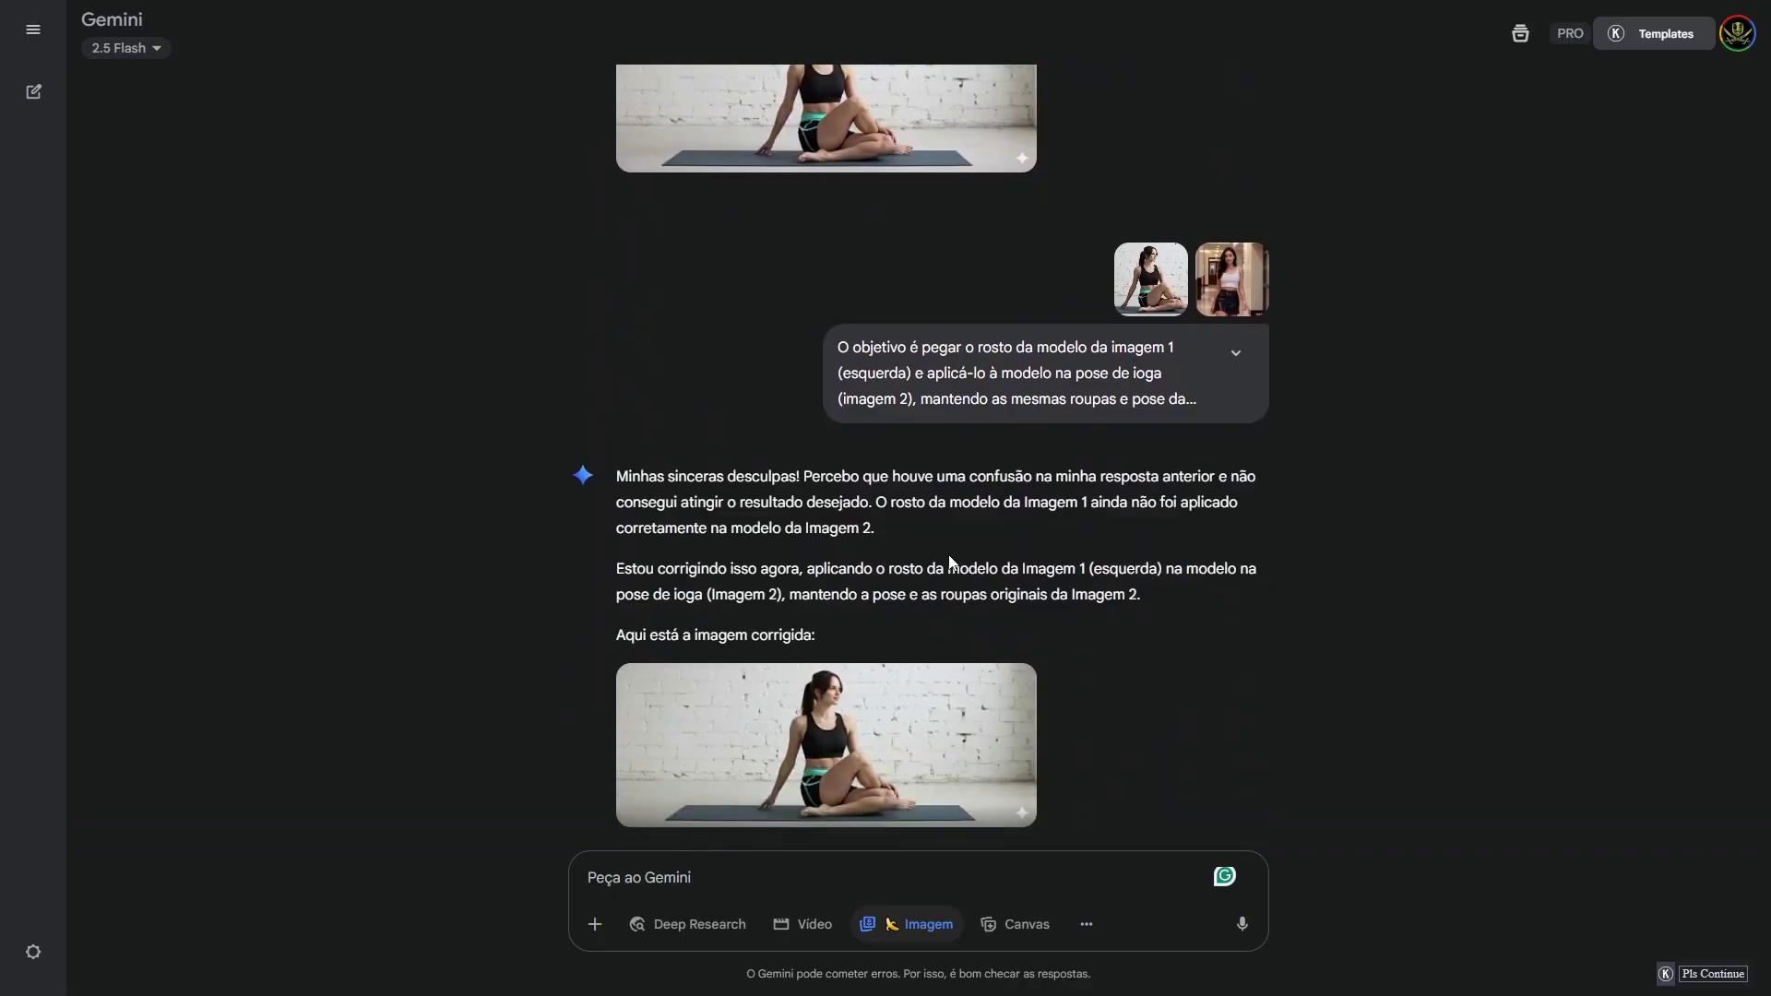
scroll(950, 560, "down", 6)
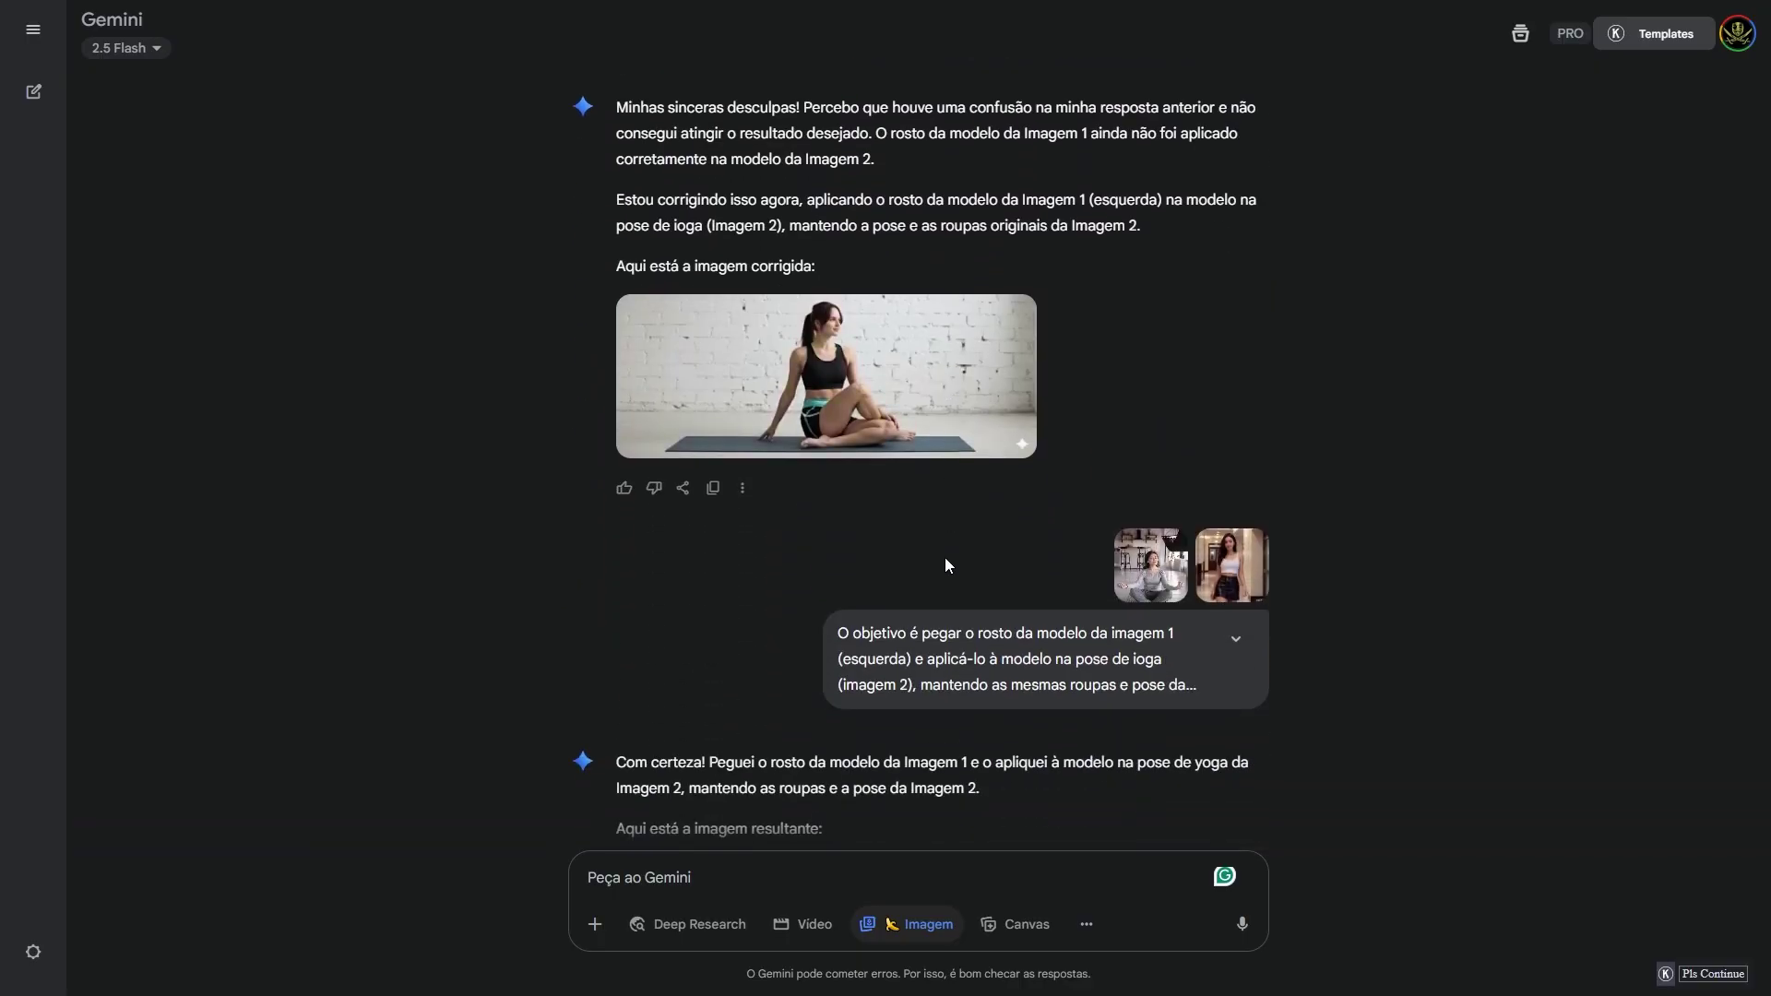
scroll(1170, 526, "up", 1)
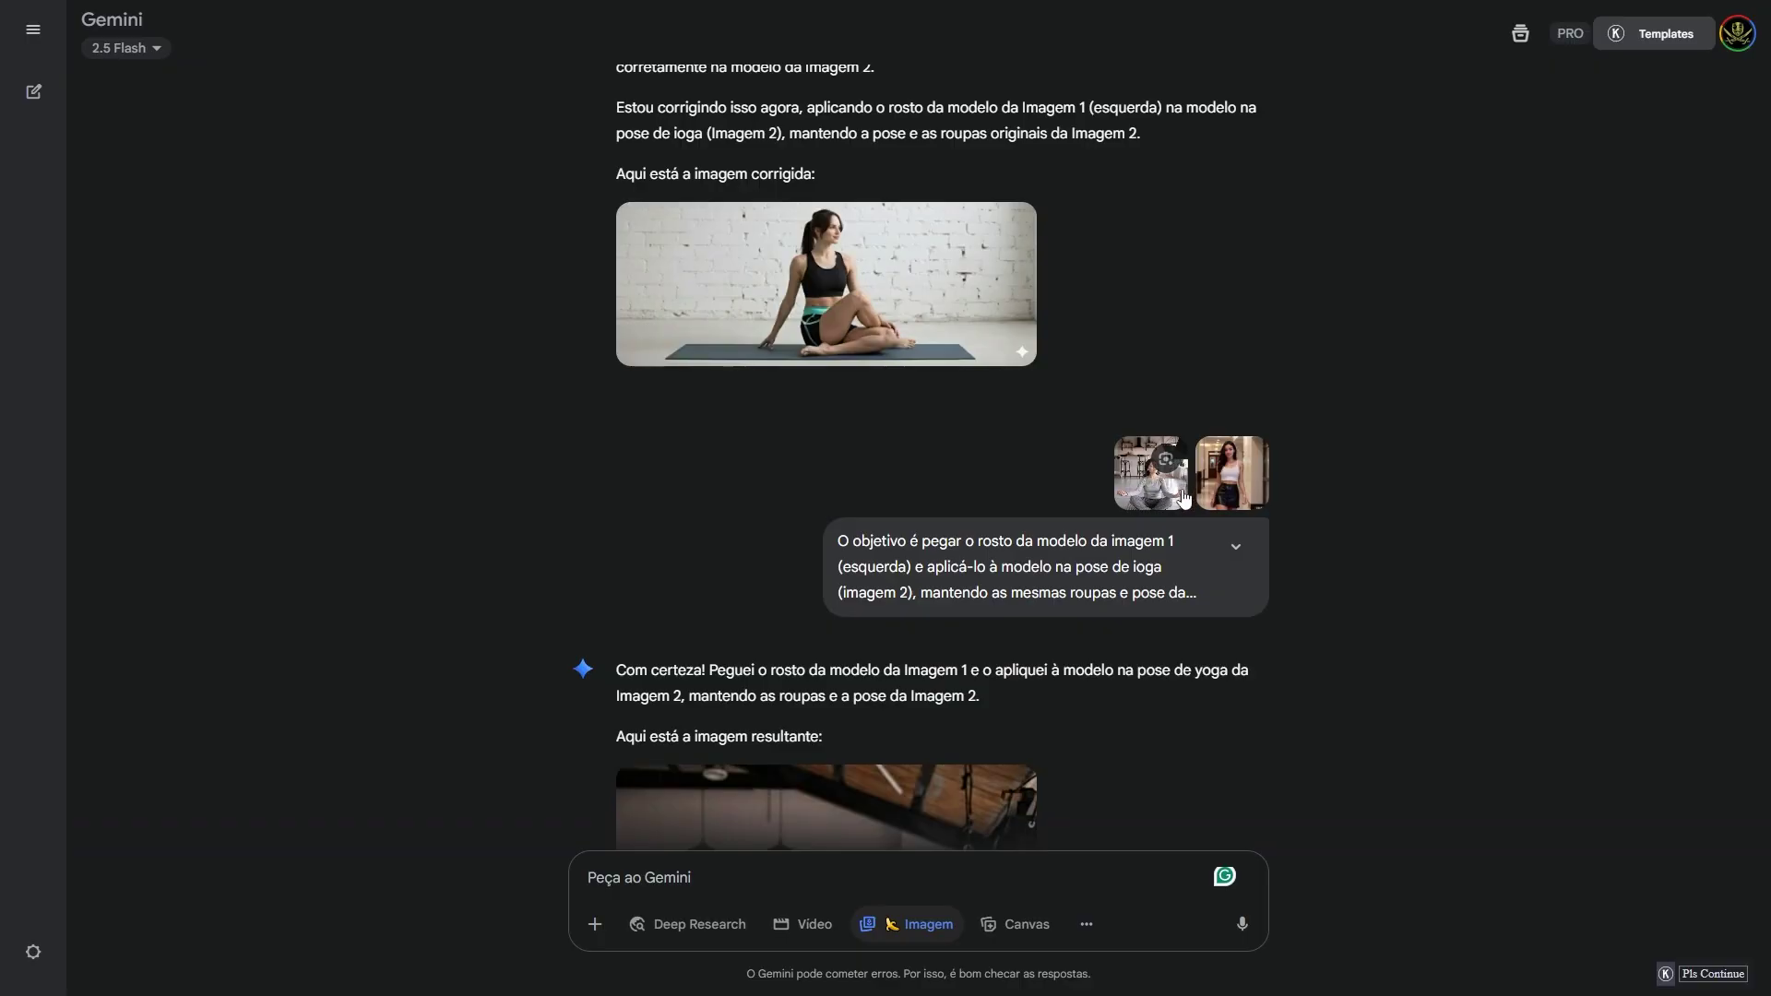
scroll(1183, 498, "down", 10)
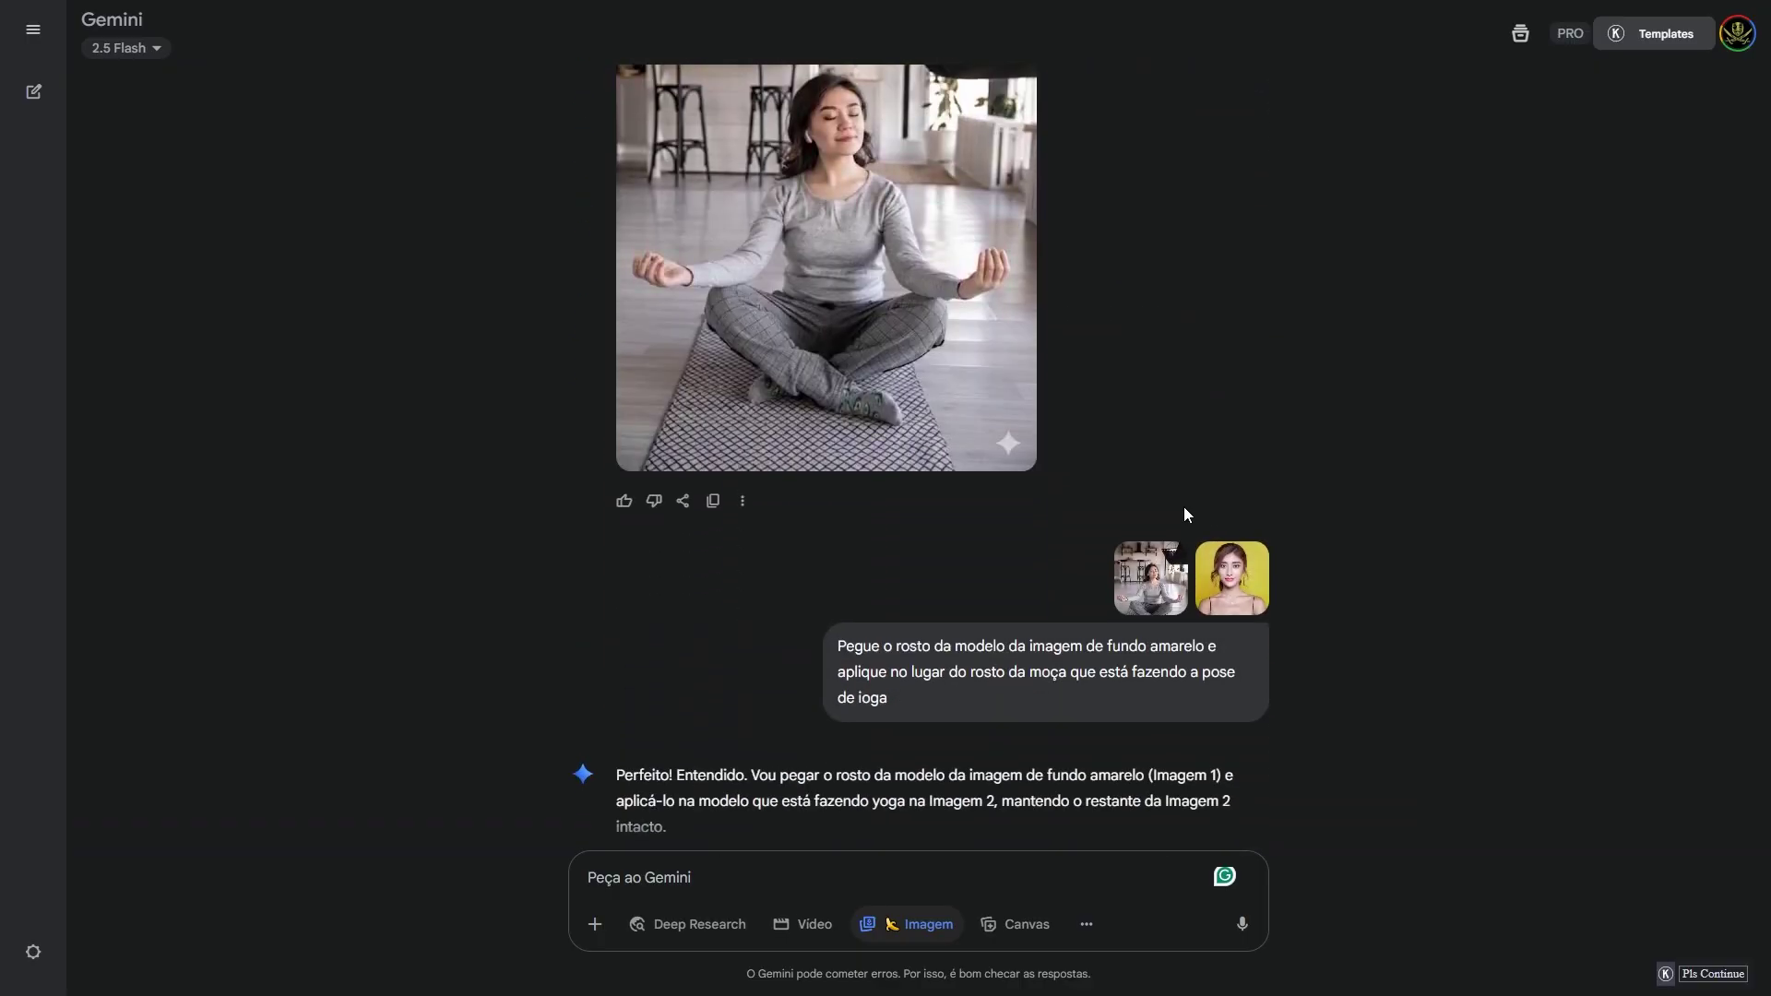
scroll(1186, 514, "down", 2)
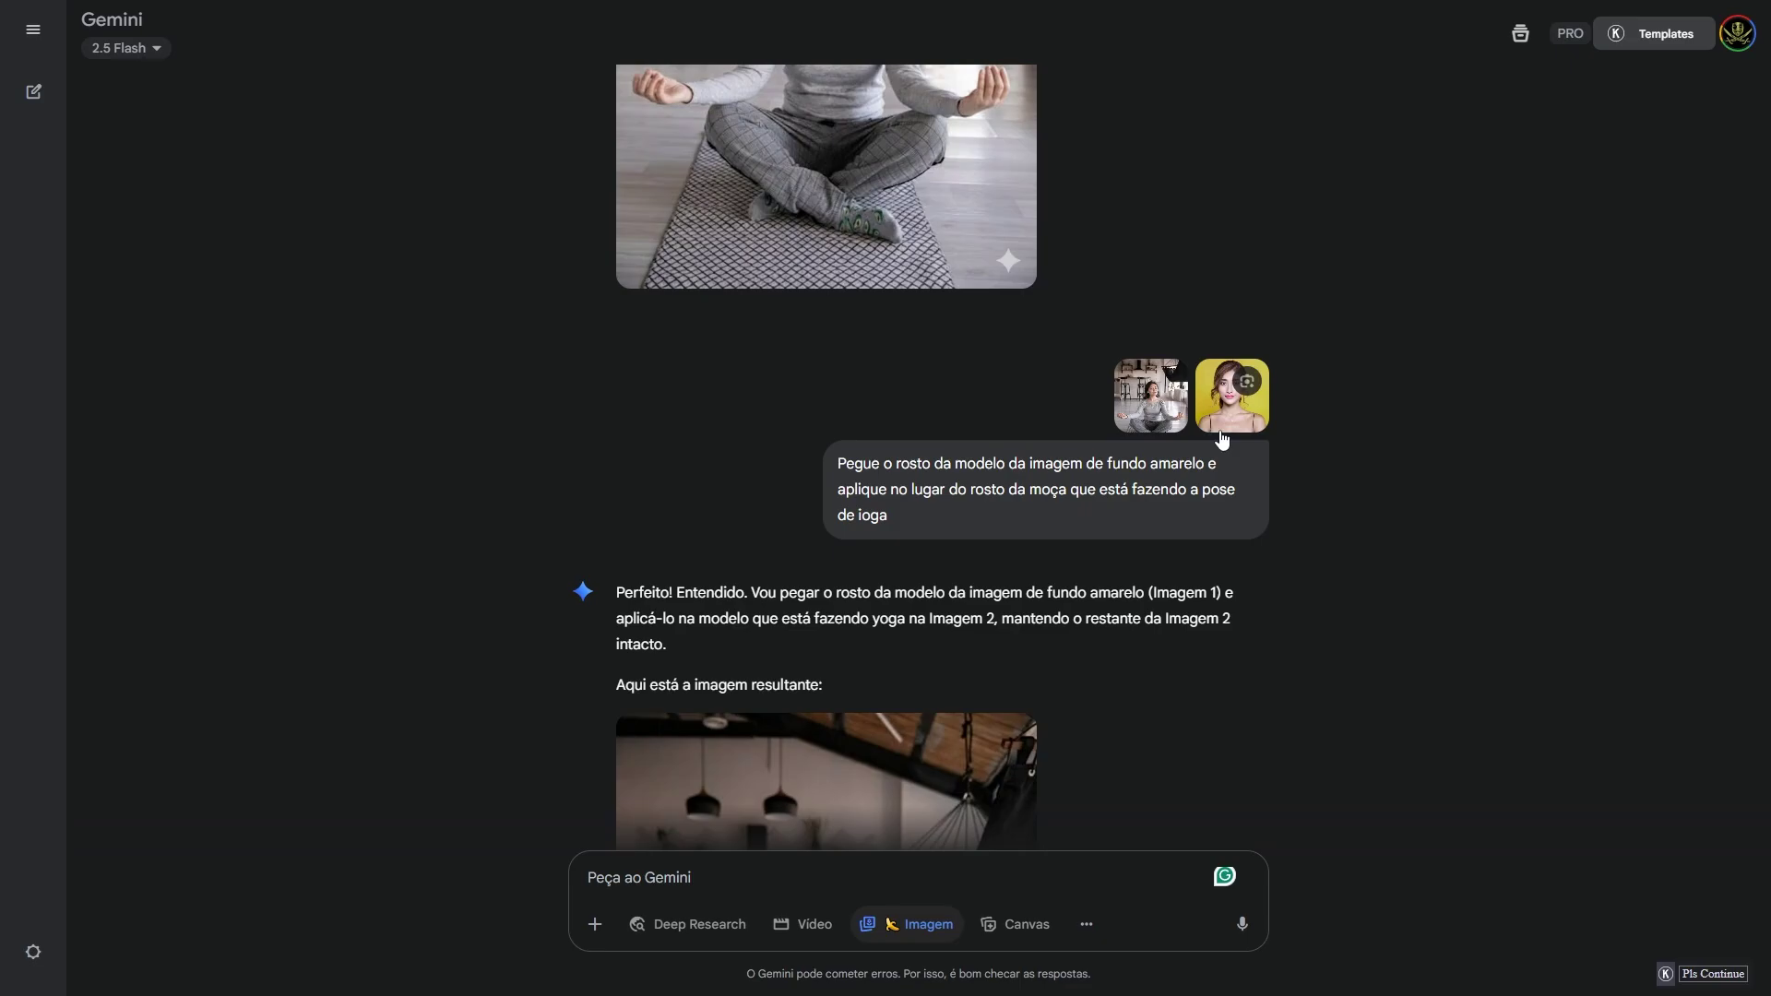
scroll(1217, 447, "down", 7)
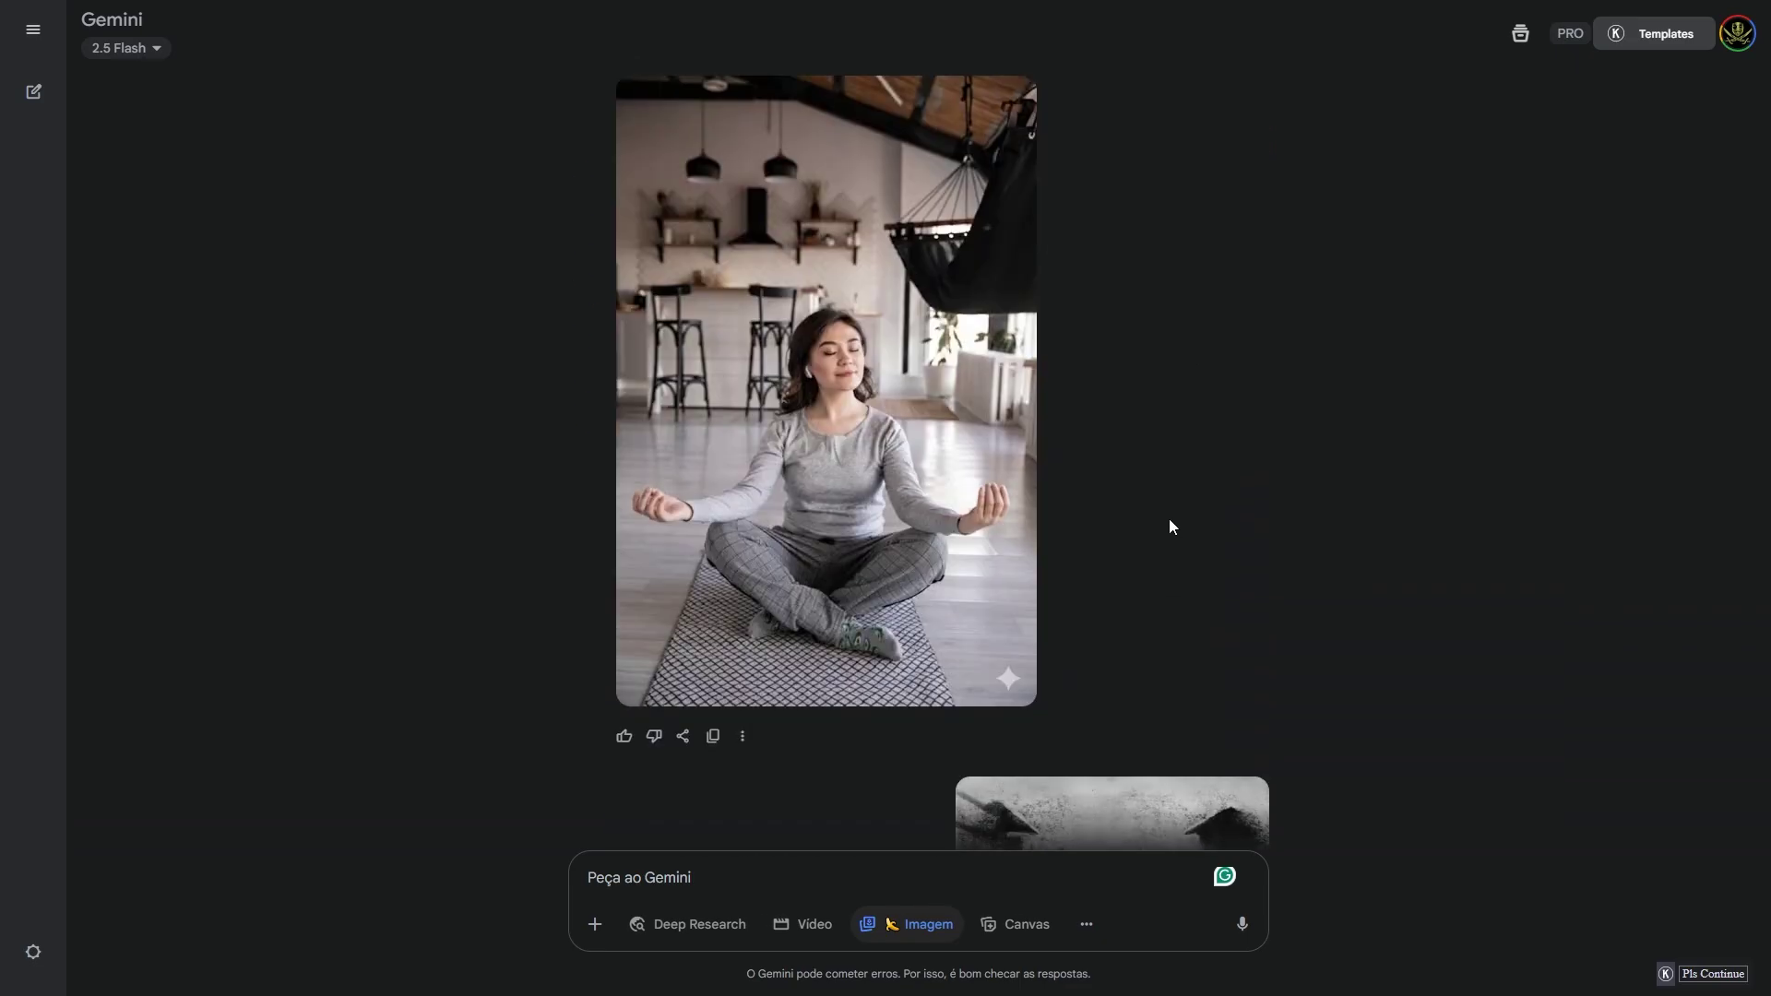
scroll(1169, 520, "up", 1)
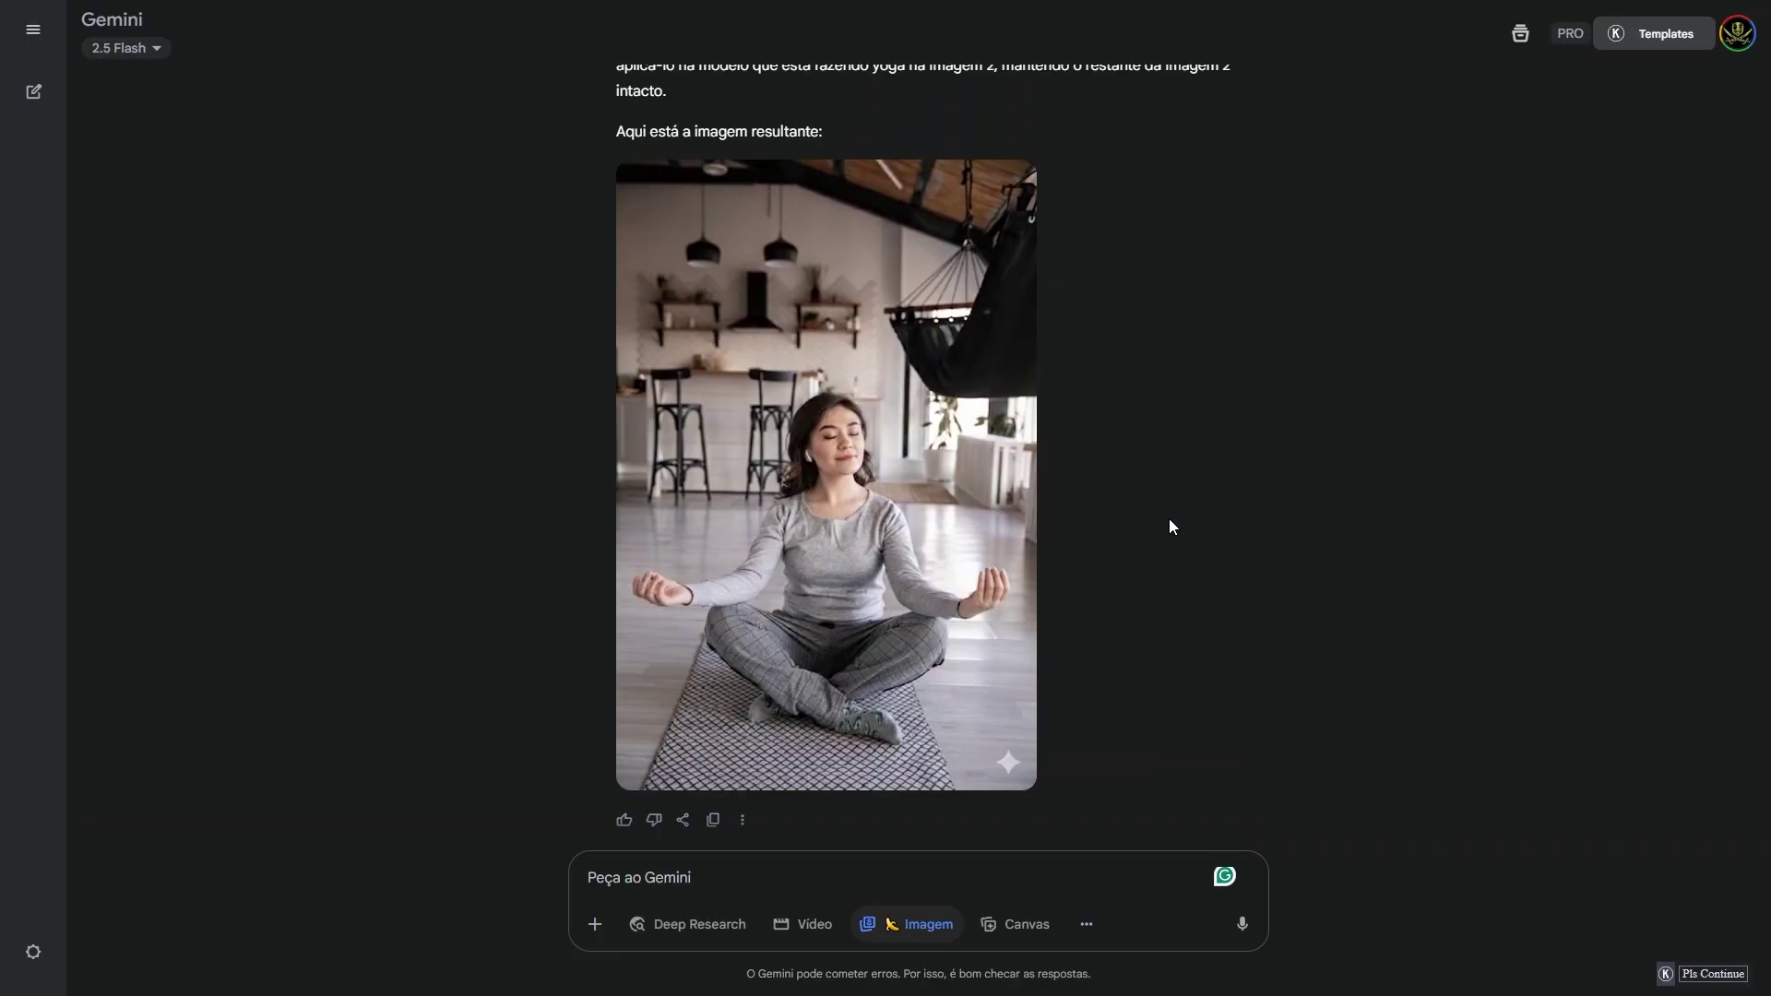
Step: Read the prompt "restaure essa foto" for the old black-and-white rooftop photo and compare the original with its restored version
scroll(1144, 534, "down", 8)
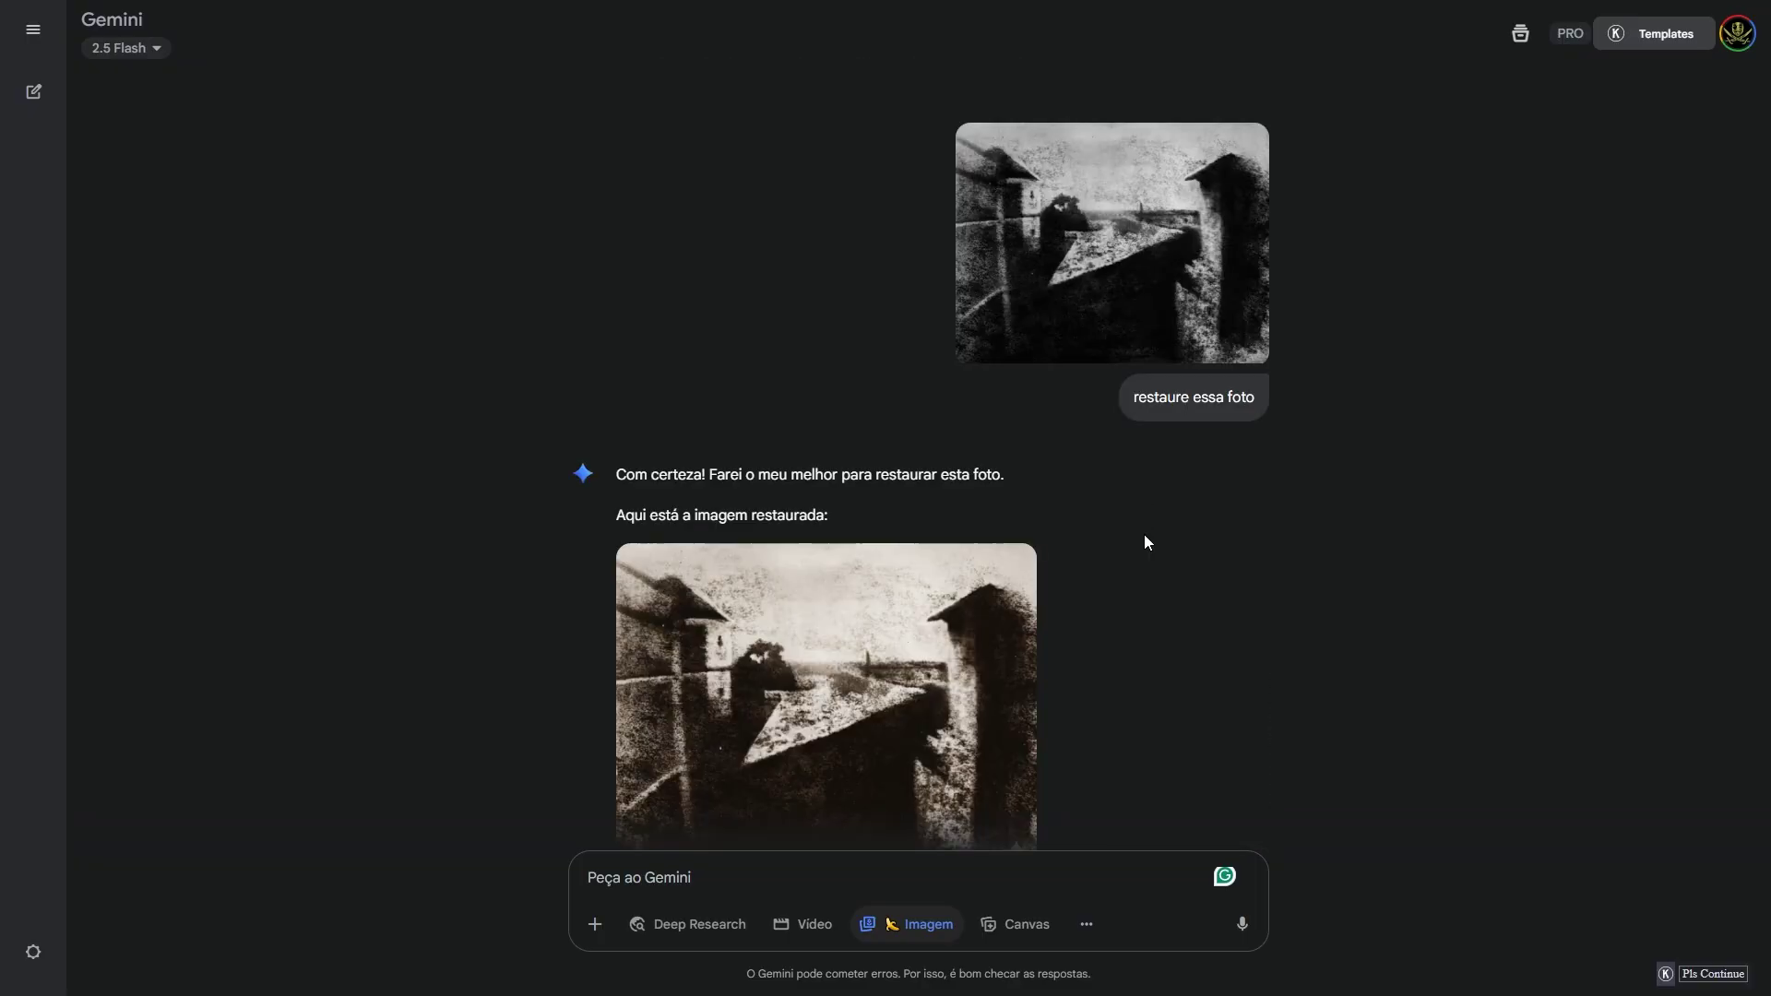
scroll(889, 581, "down", 2)
scroll(1106, 455, "up", 3)
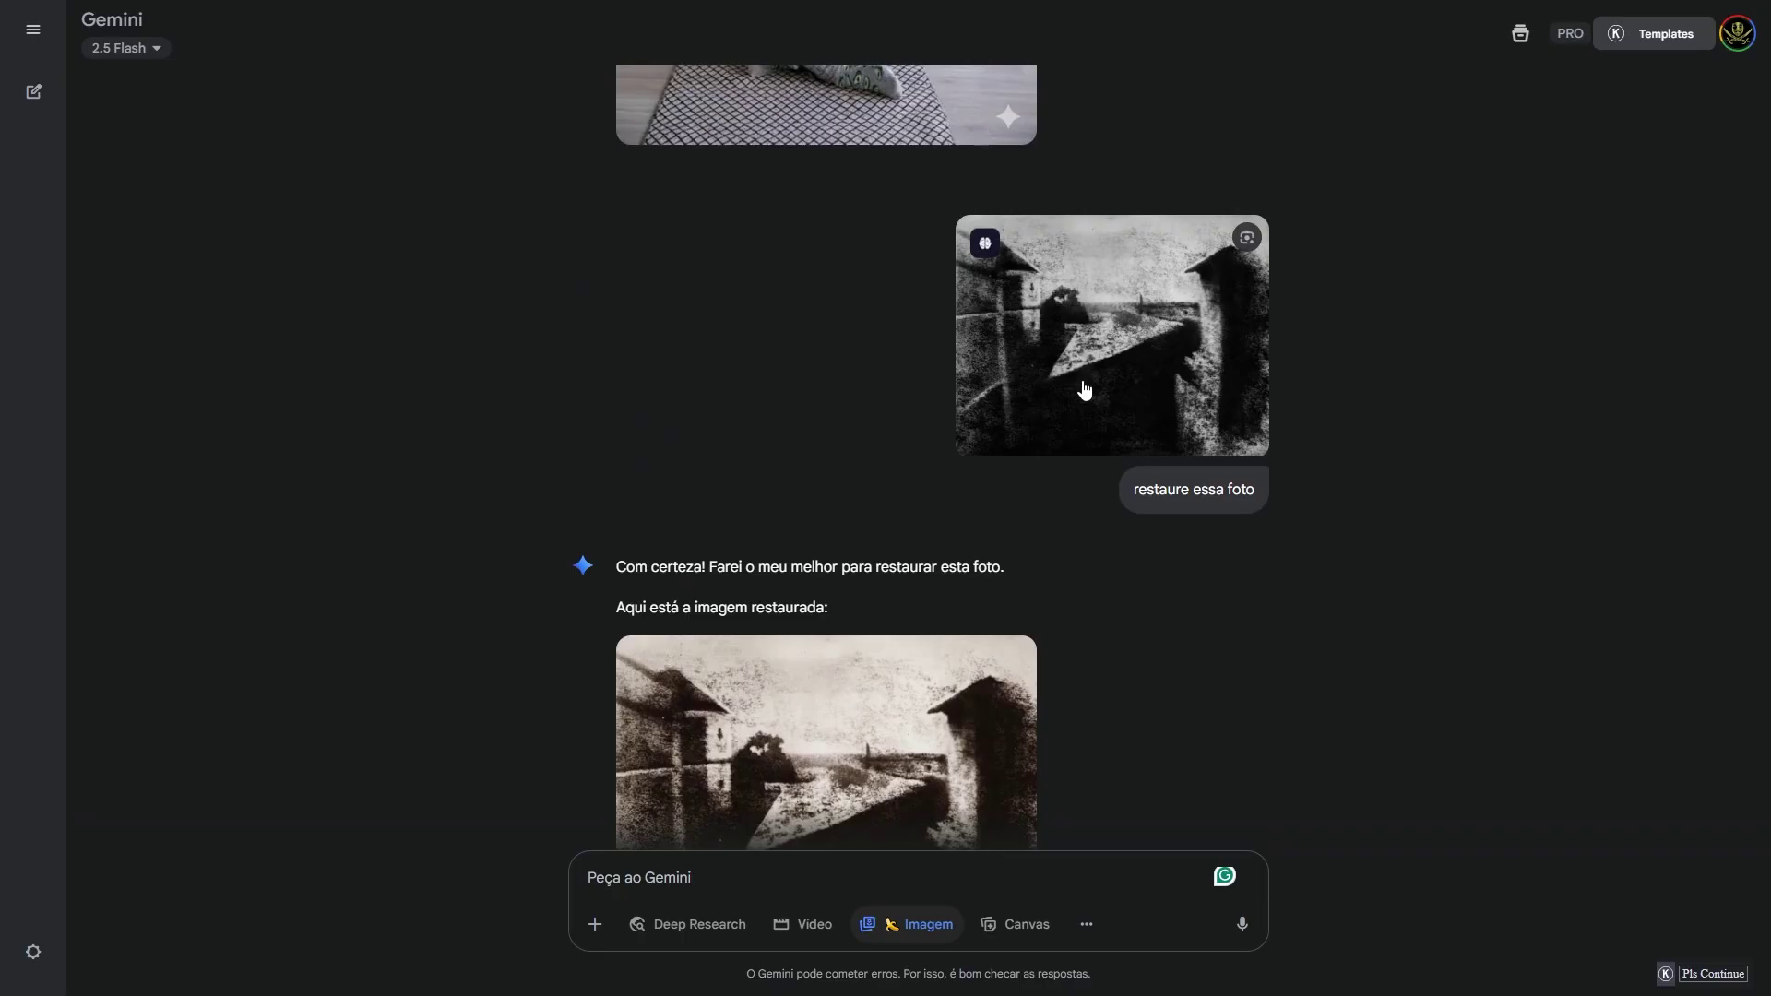
scroll(1114, 387, "down", 2)
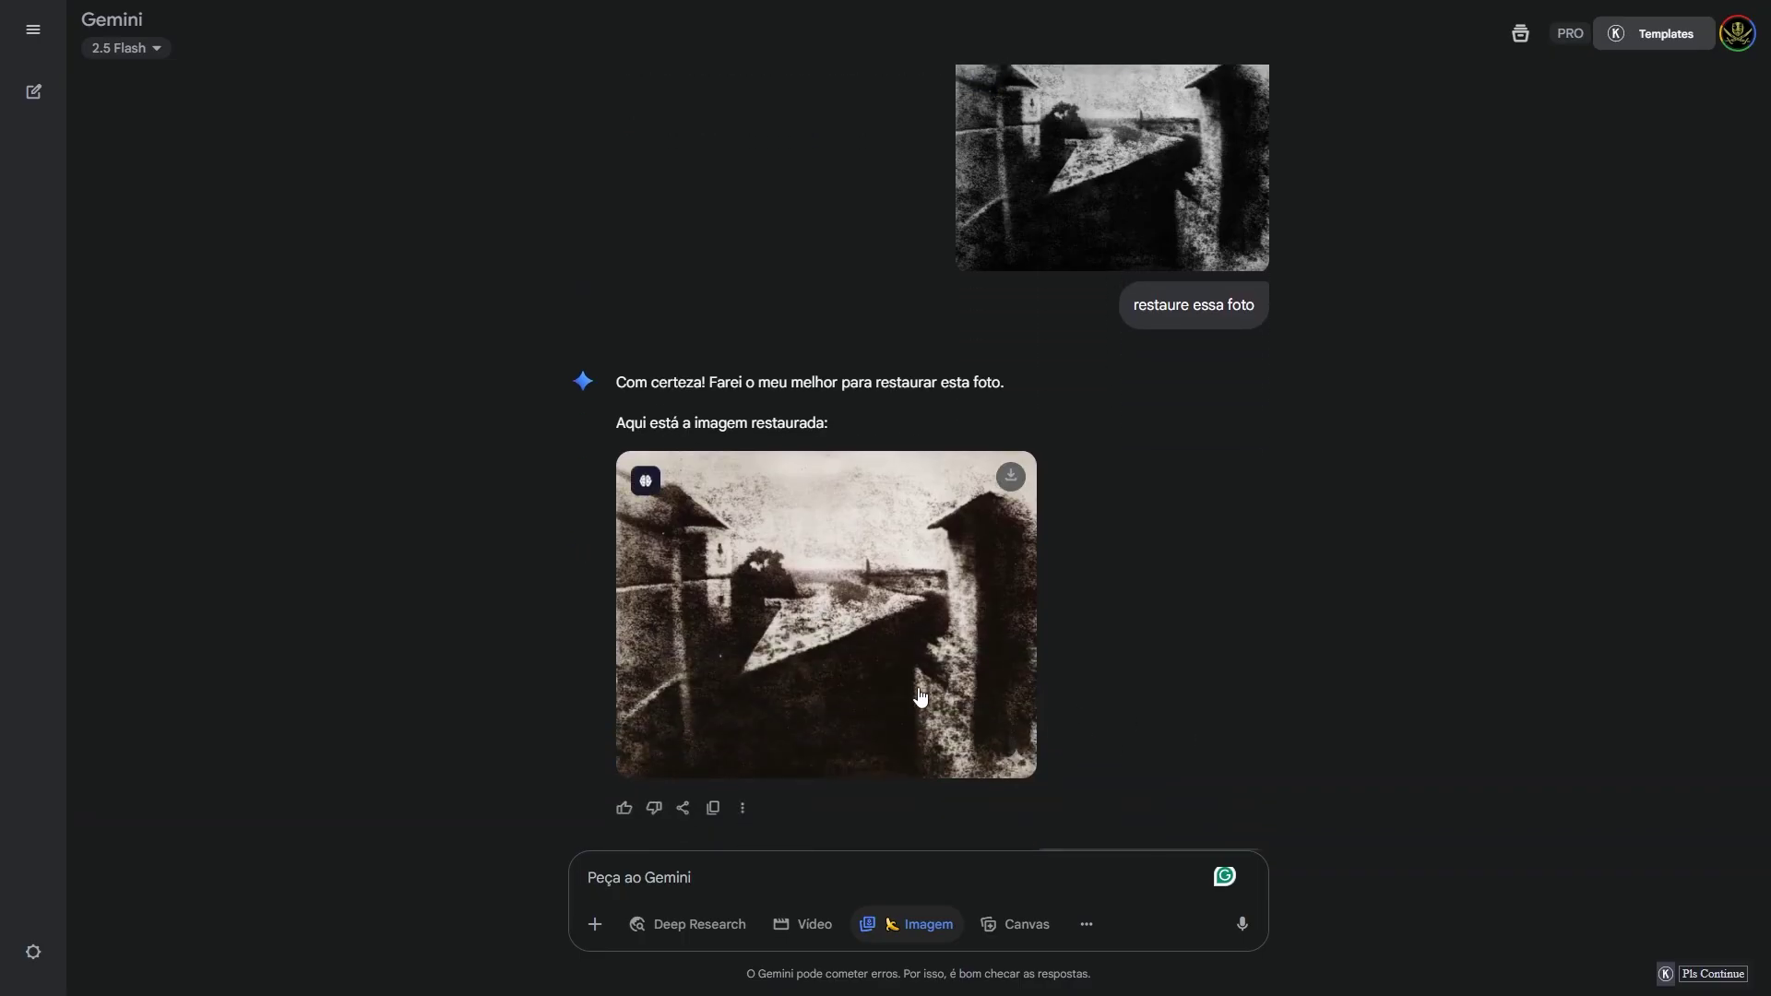
scroll(859, 593, "down", 2)
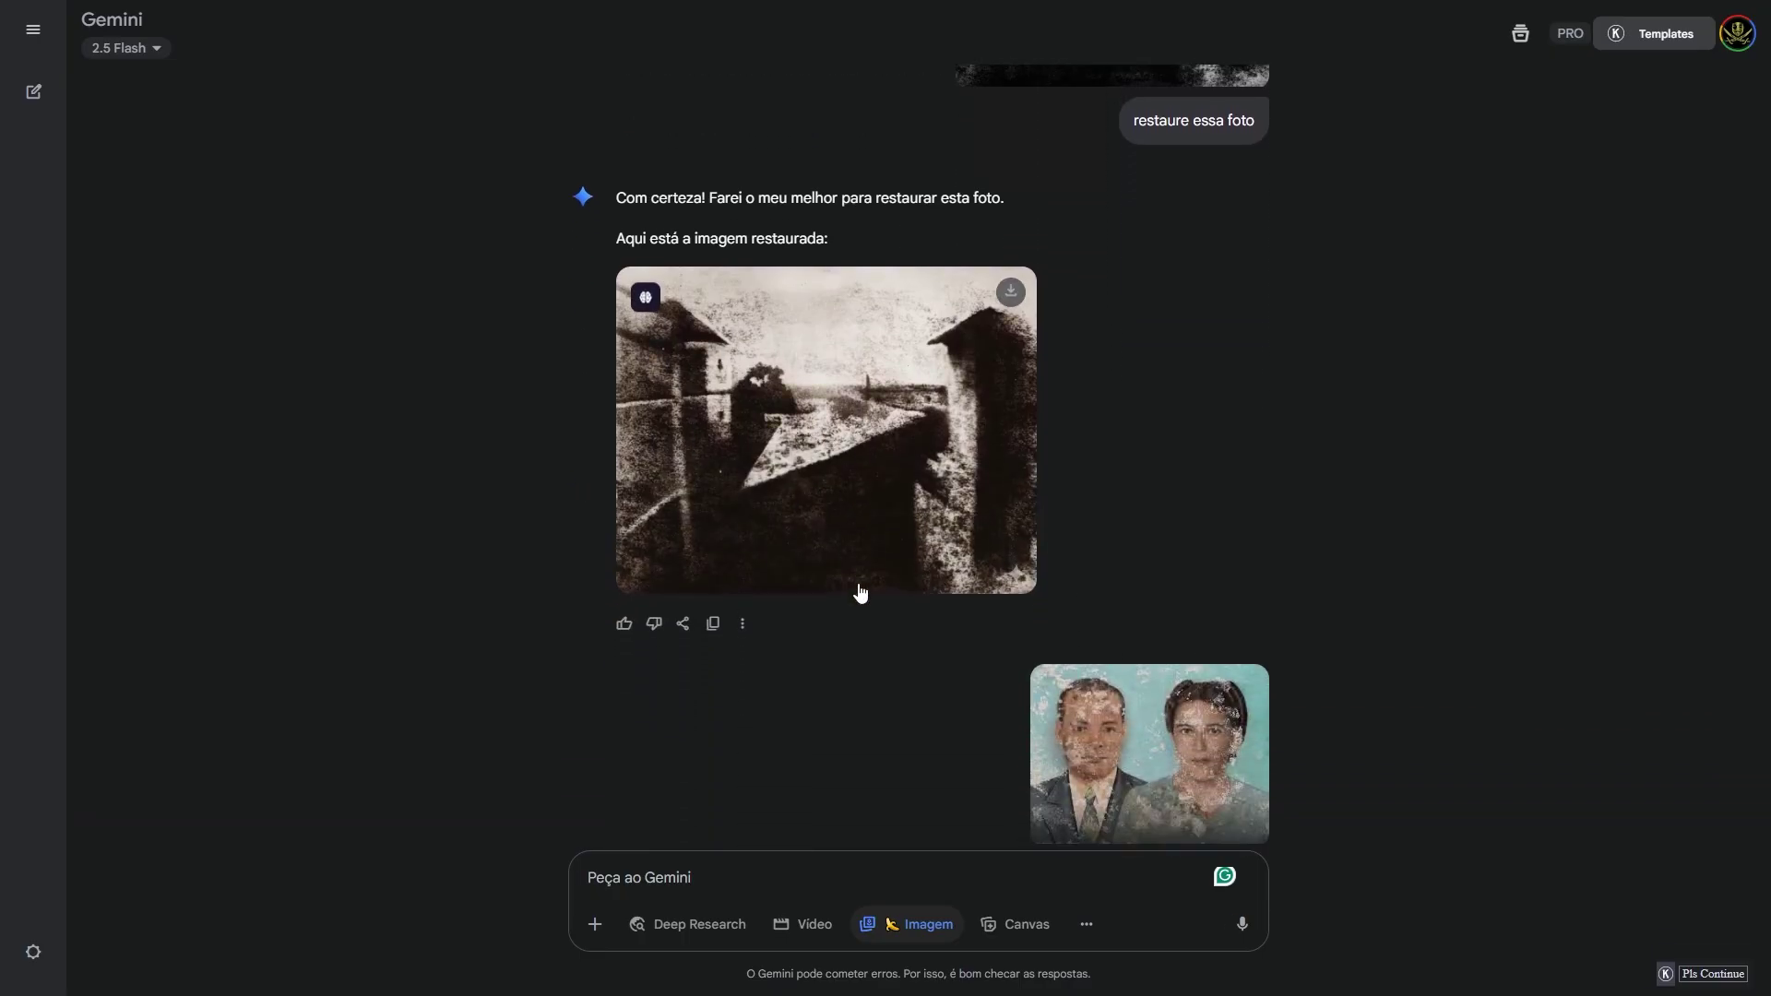
Step: Review the restoration of the damaged couple portrait, viewing both the restored image and the original photo at full size
scroll(830, 581, "down", 3)
scroll(1153, 443, "down", 1)
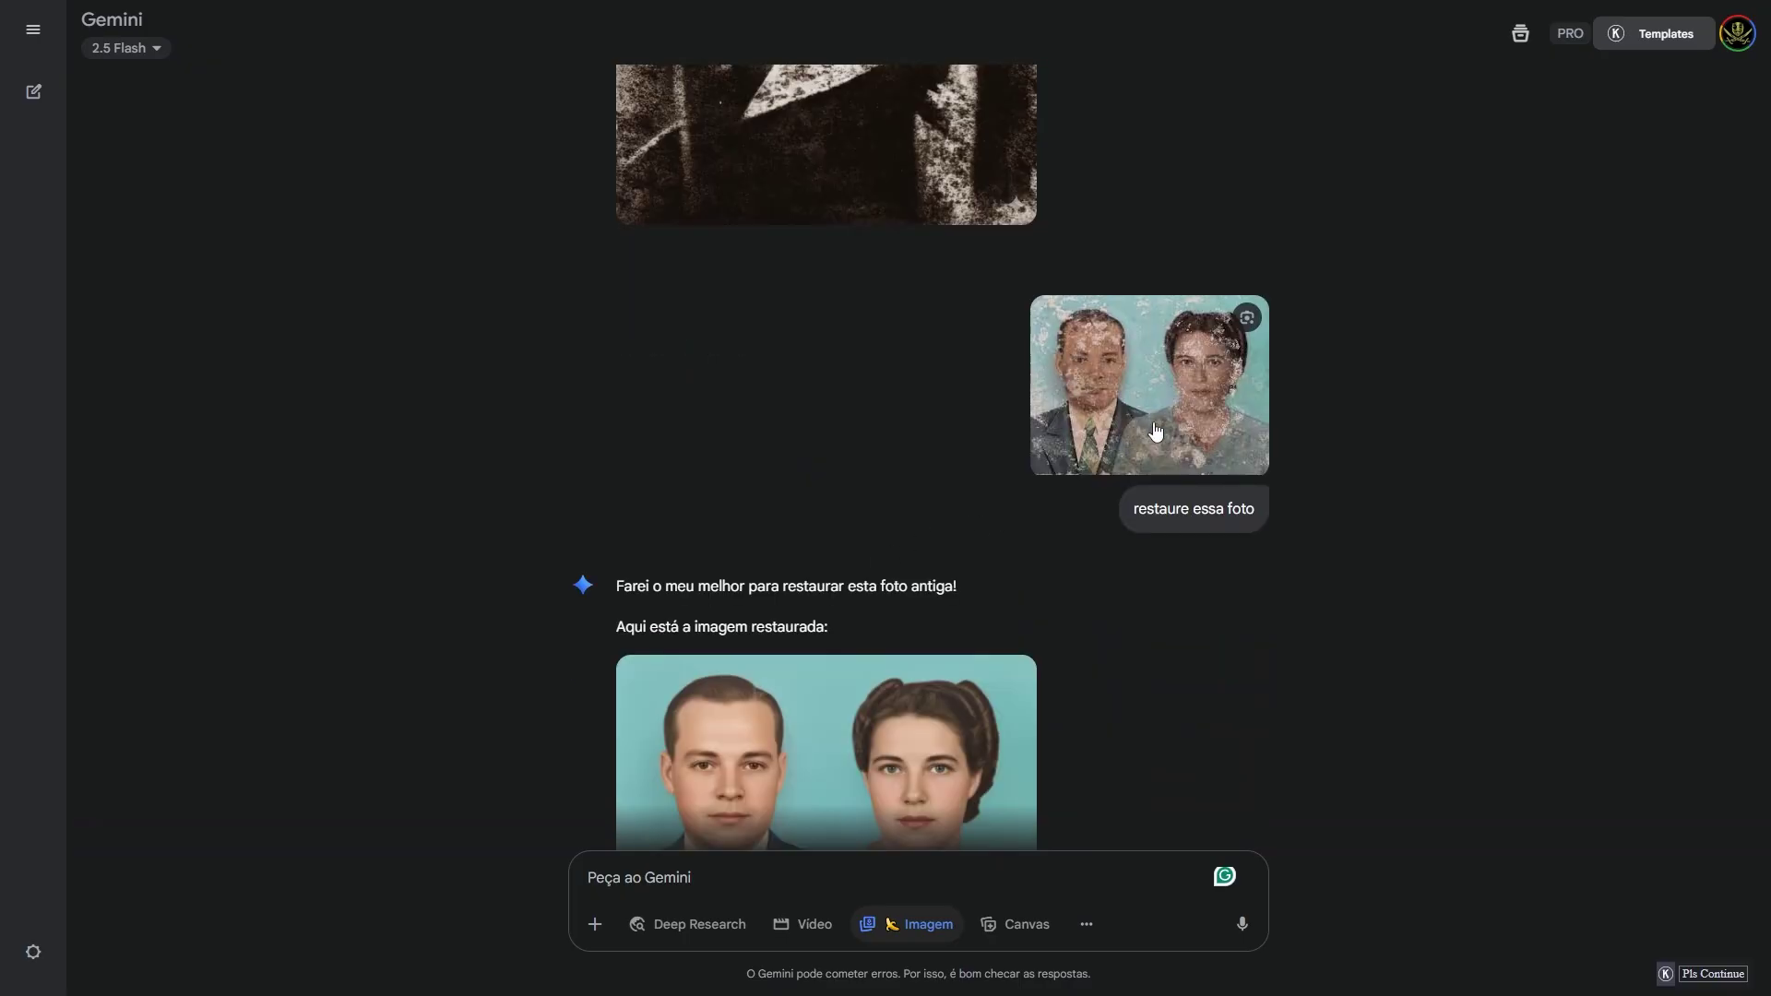
scroll(1153, 434, "down", 1)
left_click(795, 724)
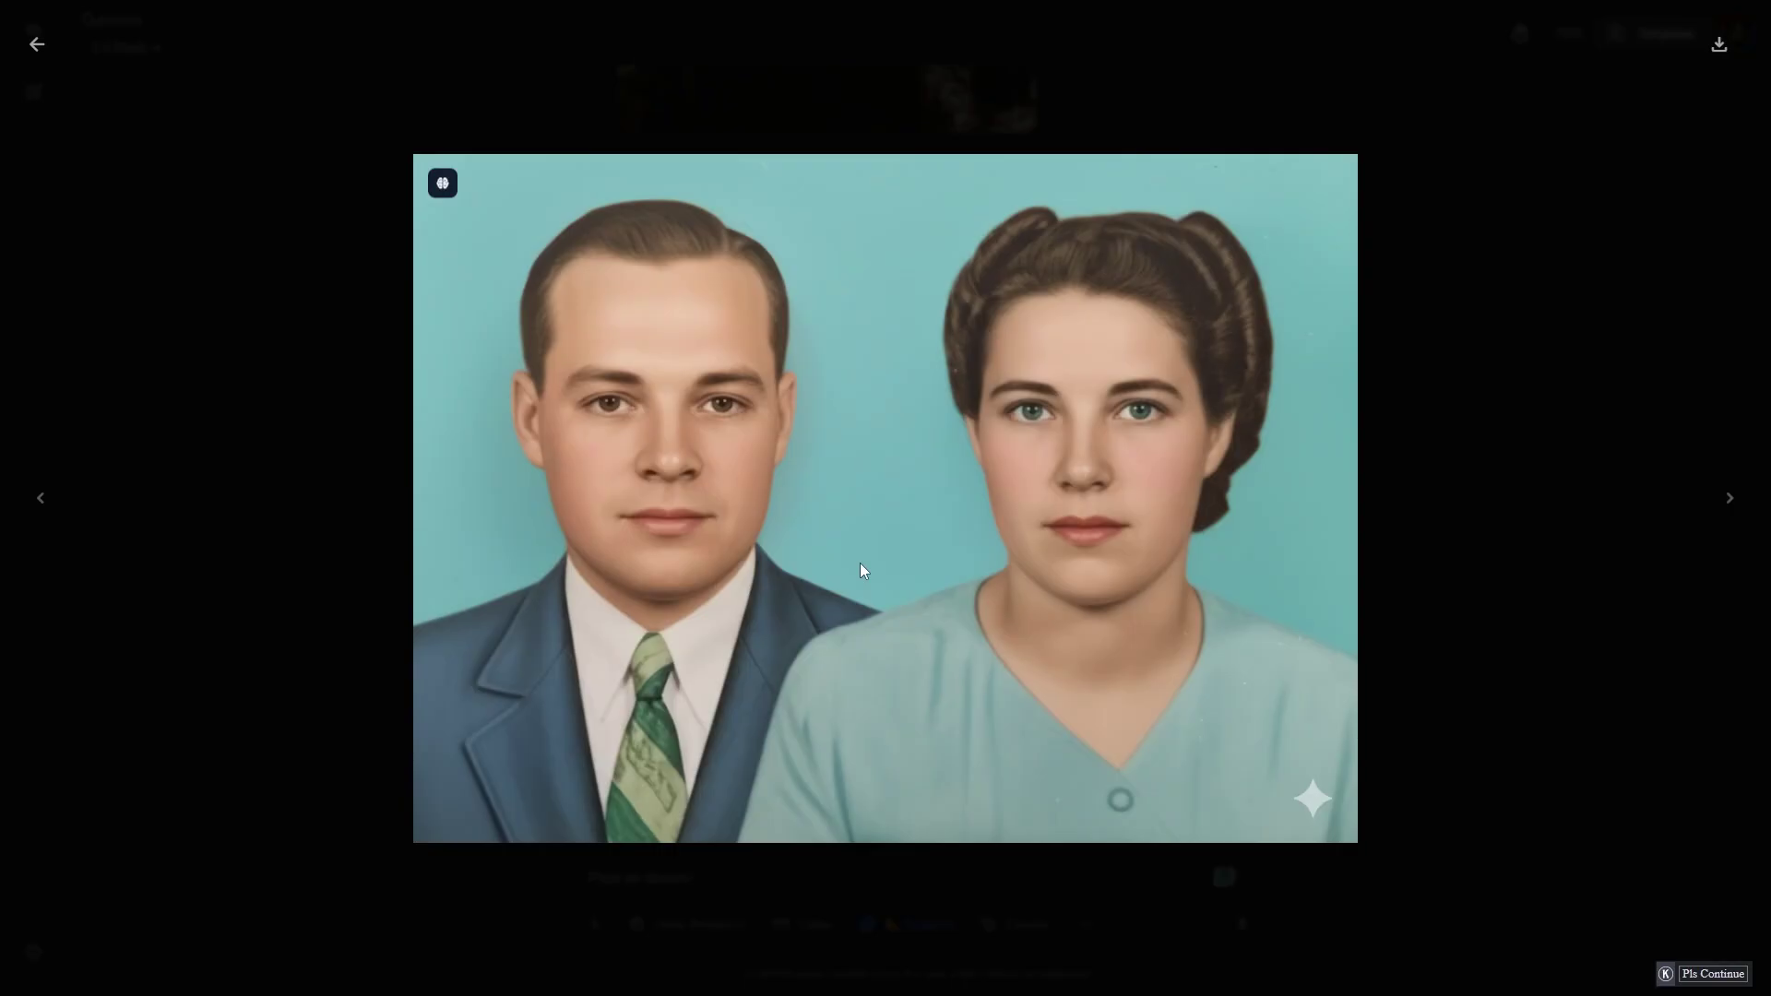
key("Escape")
left_click(1116, 282)
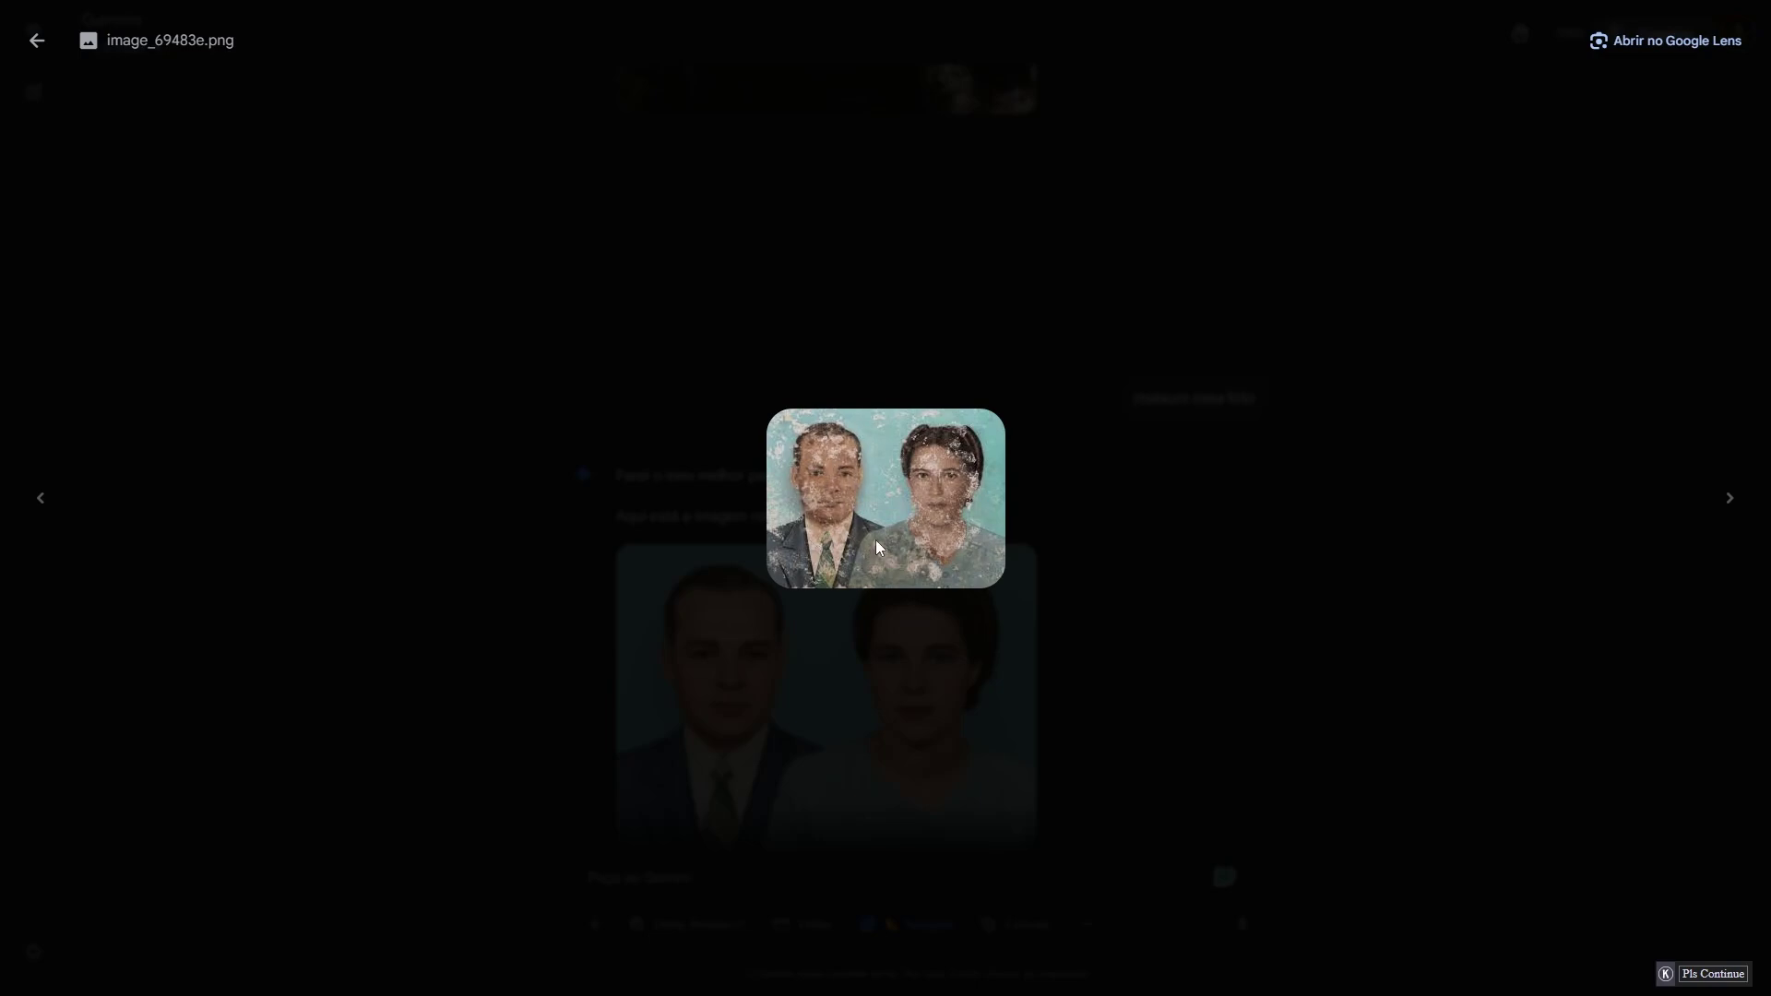
key("Escape")
scroll(830, 544, "down", 2)
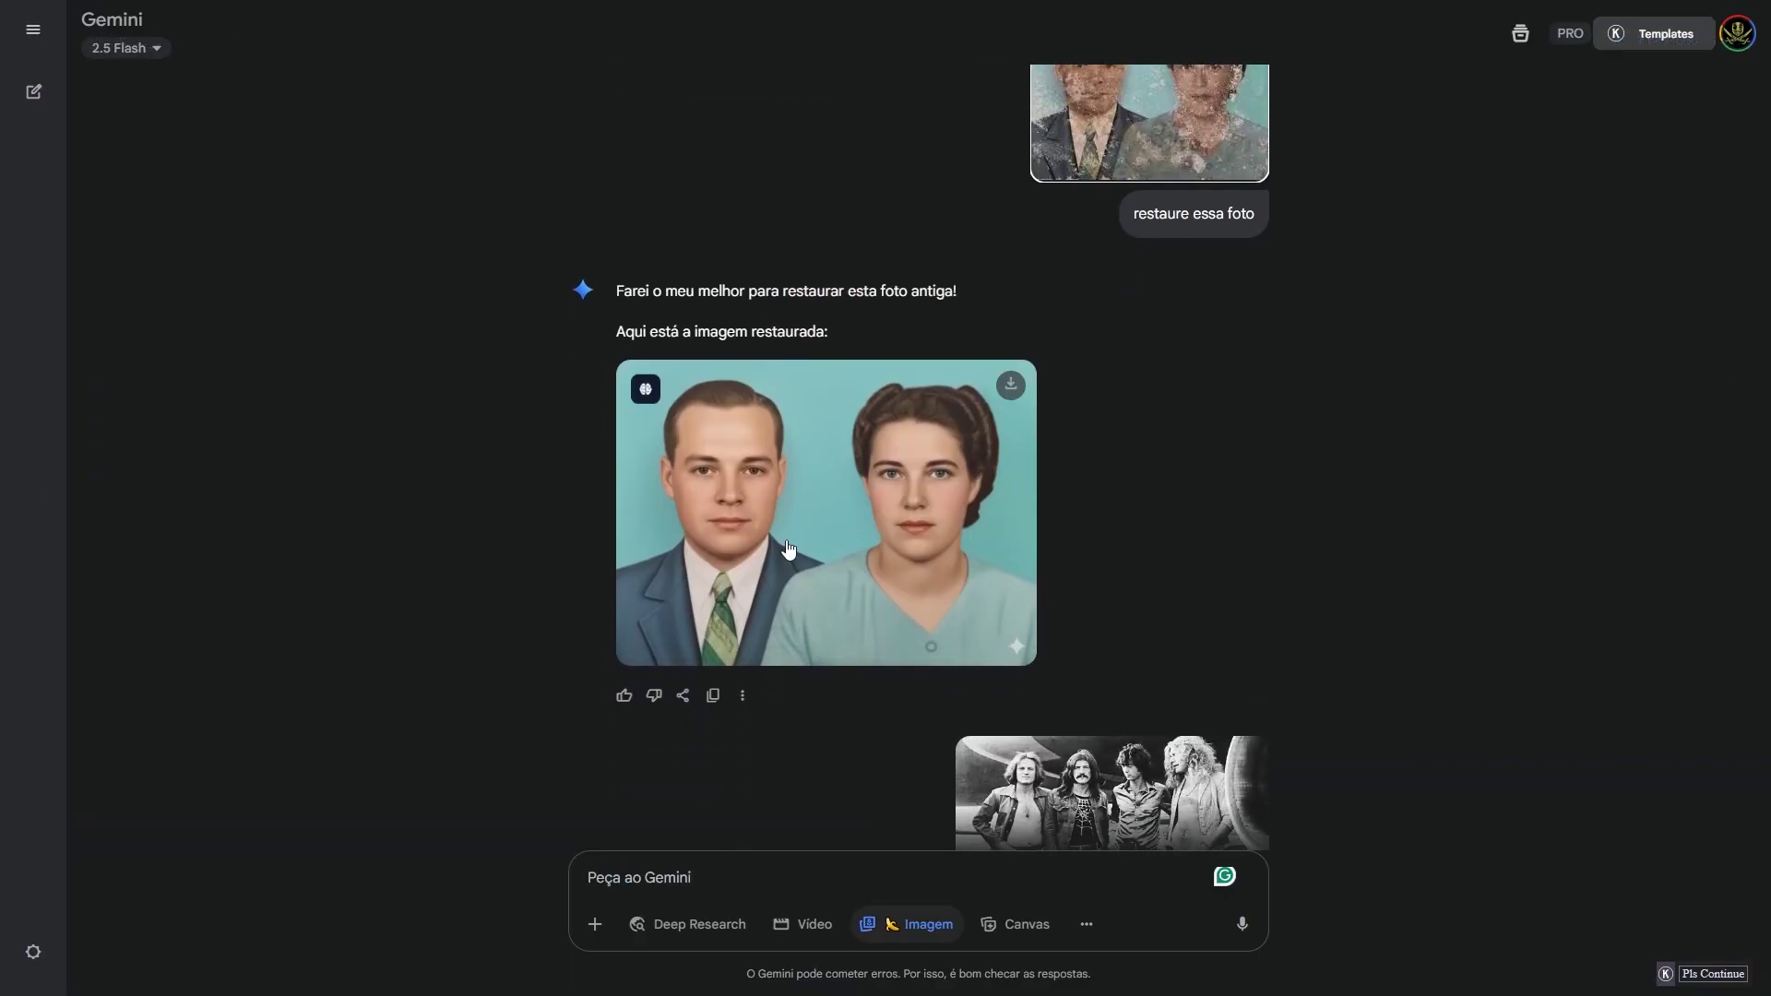
Step: View the black-and-white band photo at full size and read the prompt asking to add "cor, nitidez e contraste"
scroll(779, 544, "down", 2)
left_click(1111, 562)
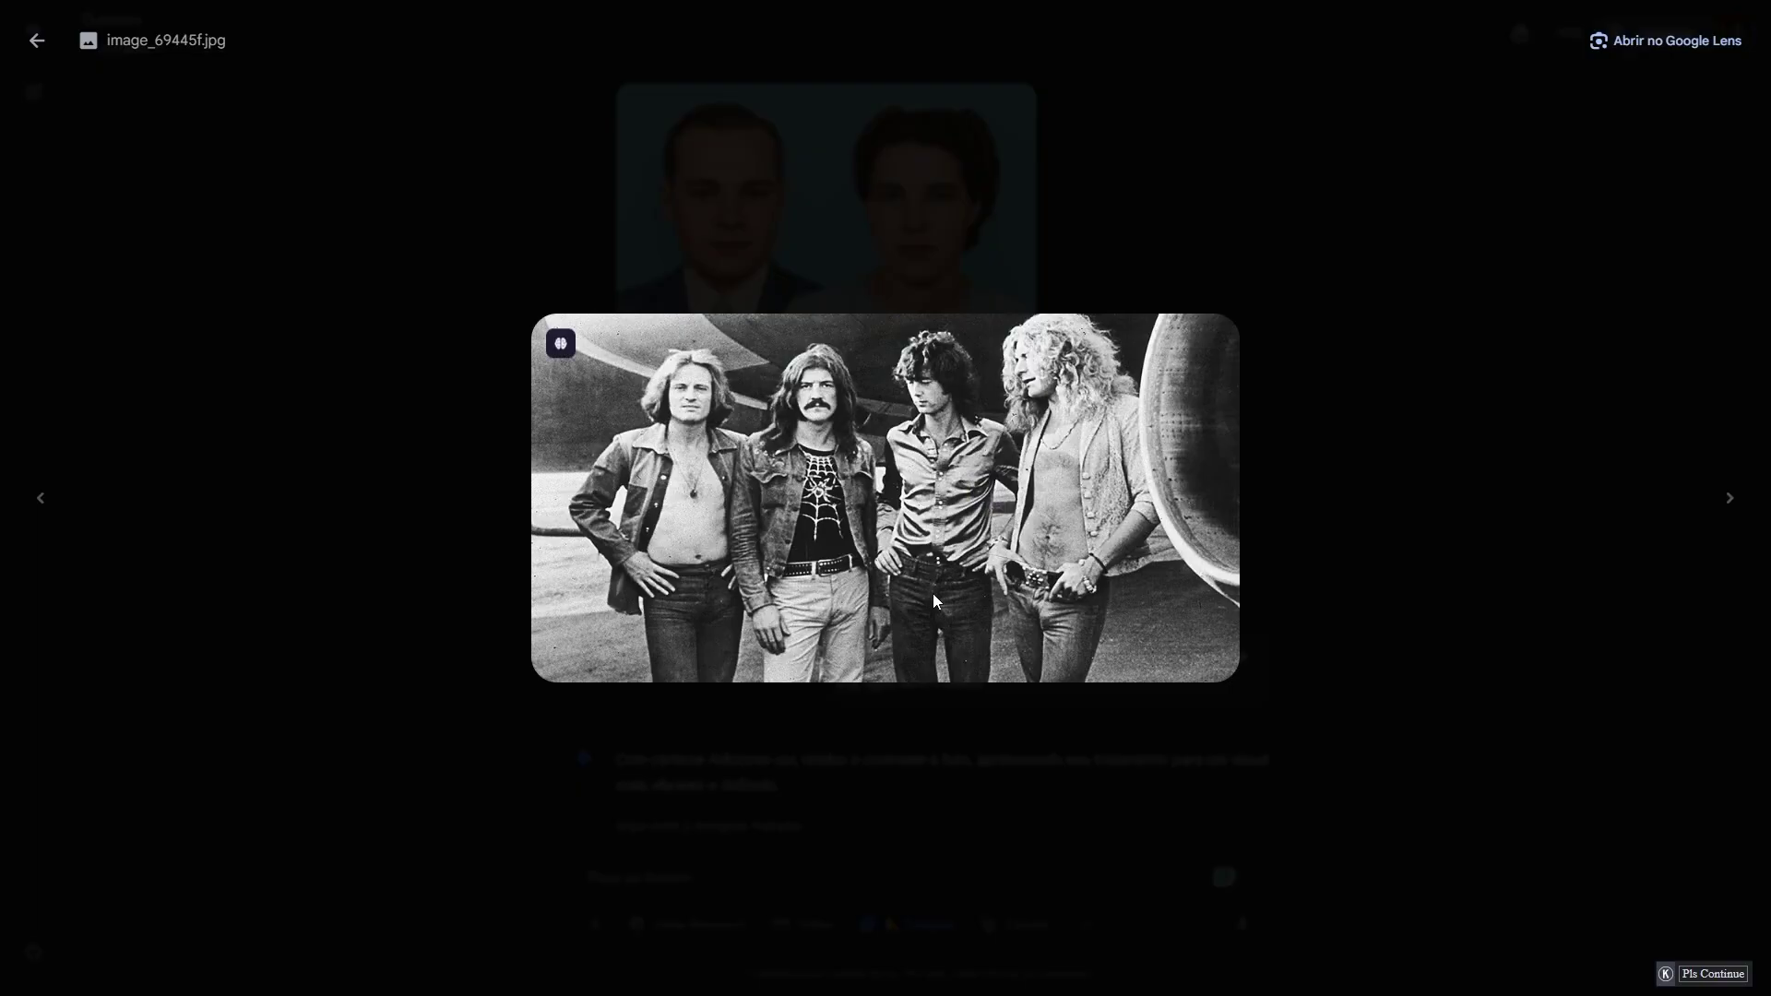
key("Escape")
scroll(1073, 500, "down", 1)
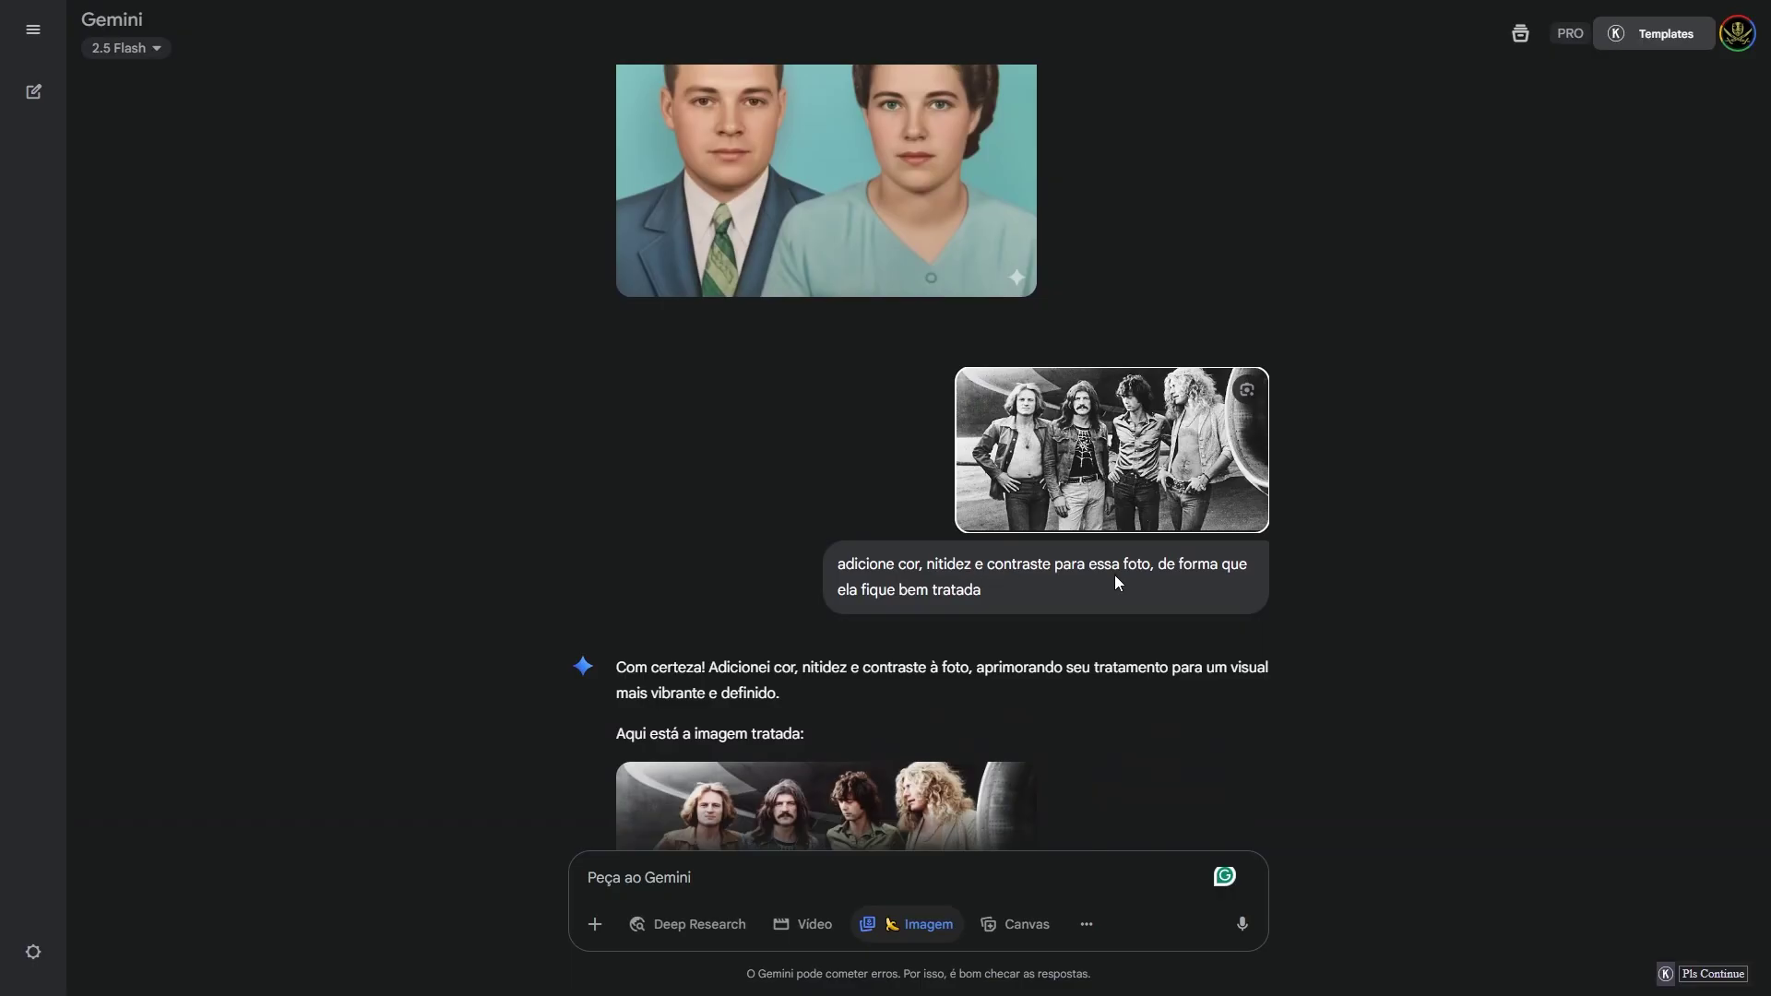
scroll(1116, 583, "down", 2)
scroll(1114, 605, "down", 1)
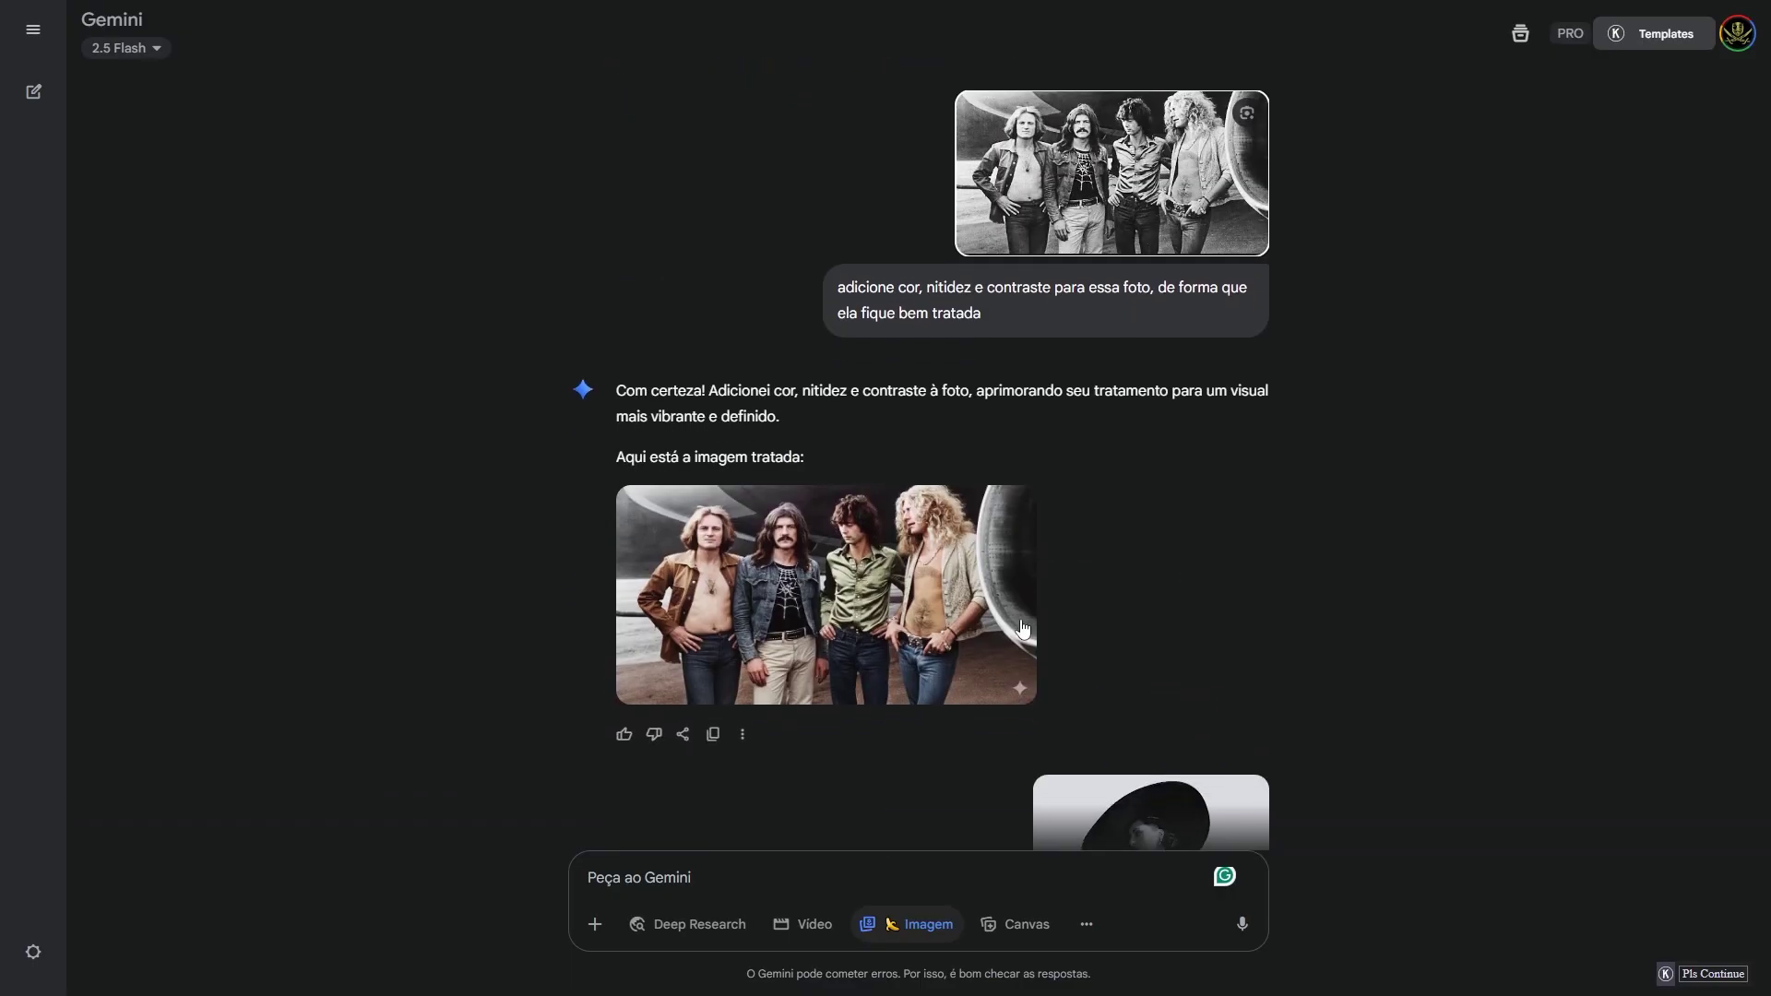
Step: View the colorized band photo at full size and compare it with the black-and-white original in the conversation
left_click(818, 539)
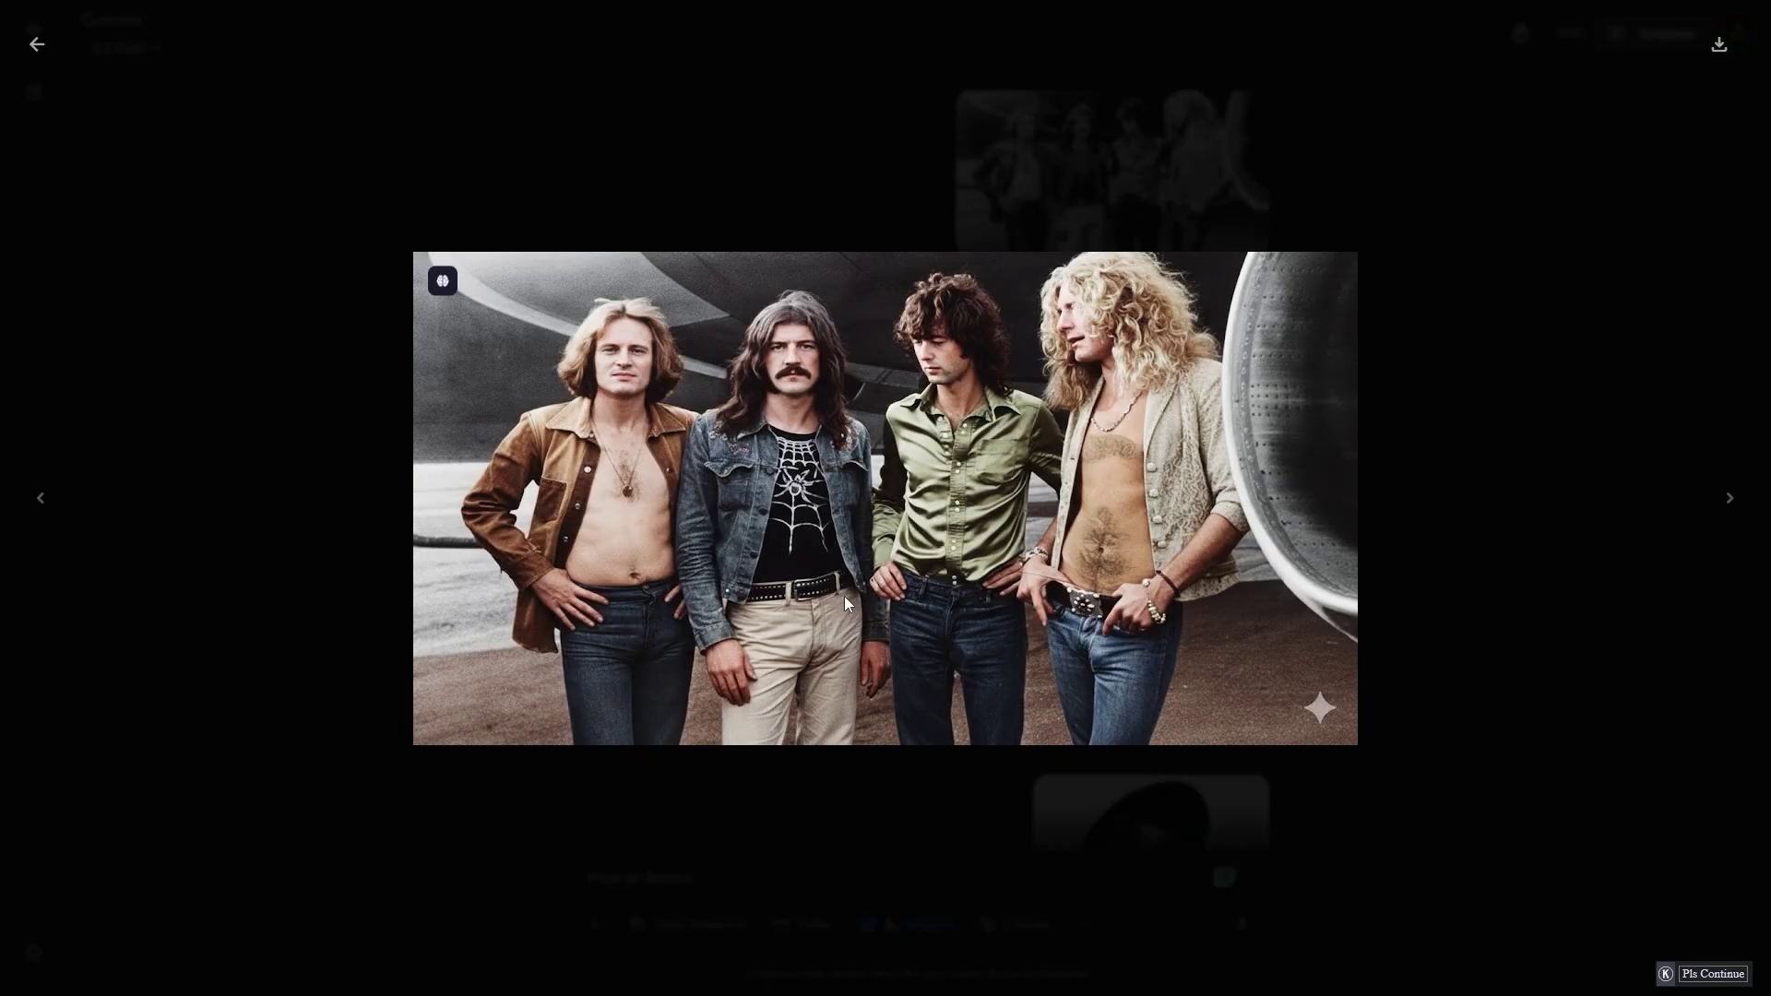
left_click(811, 499)
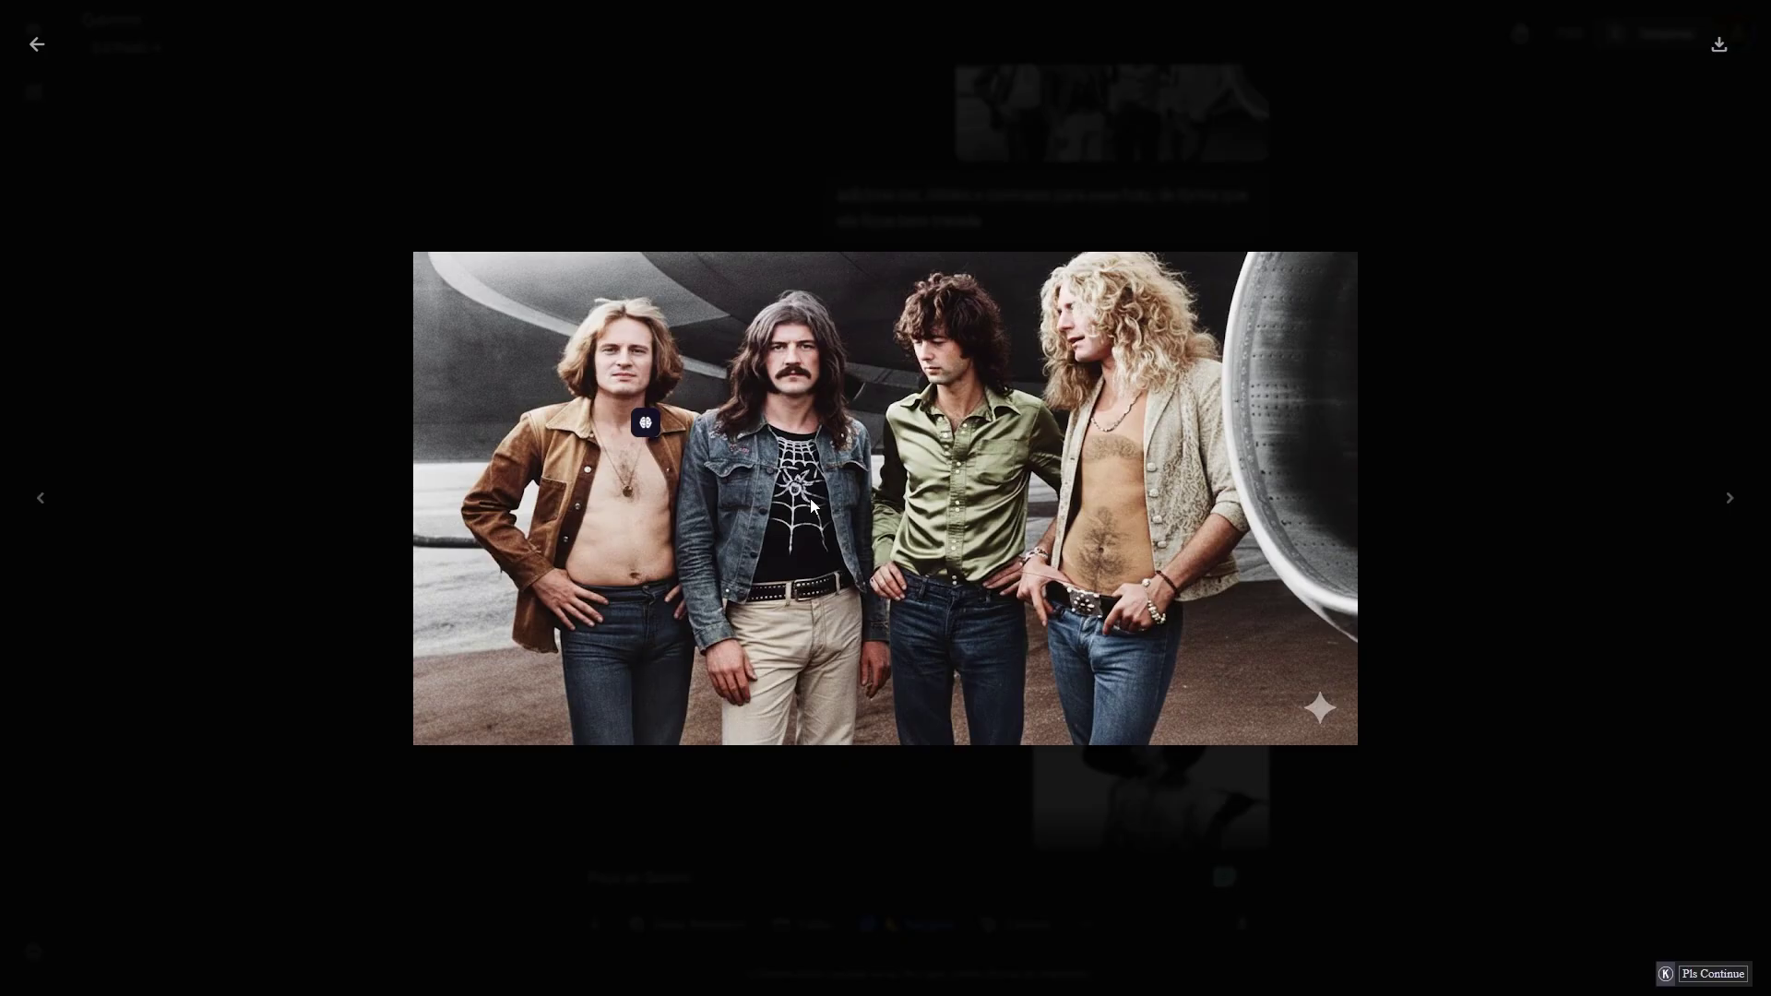
key("Escape")
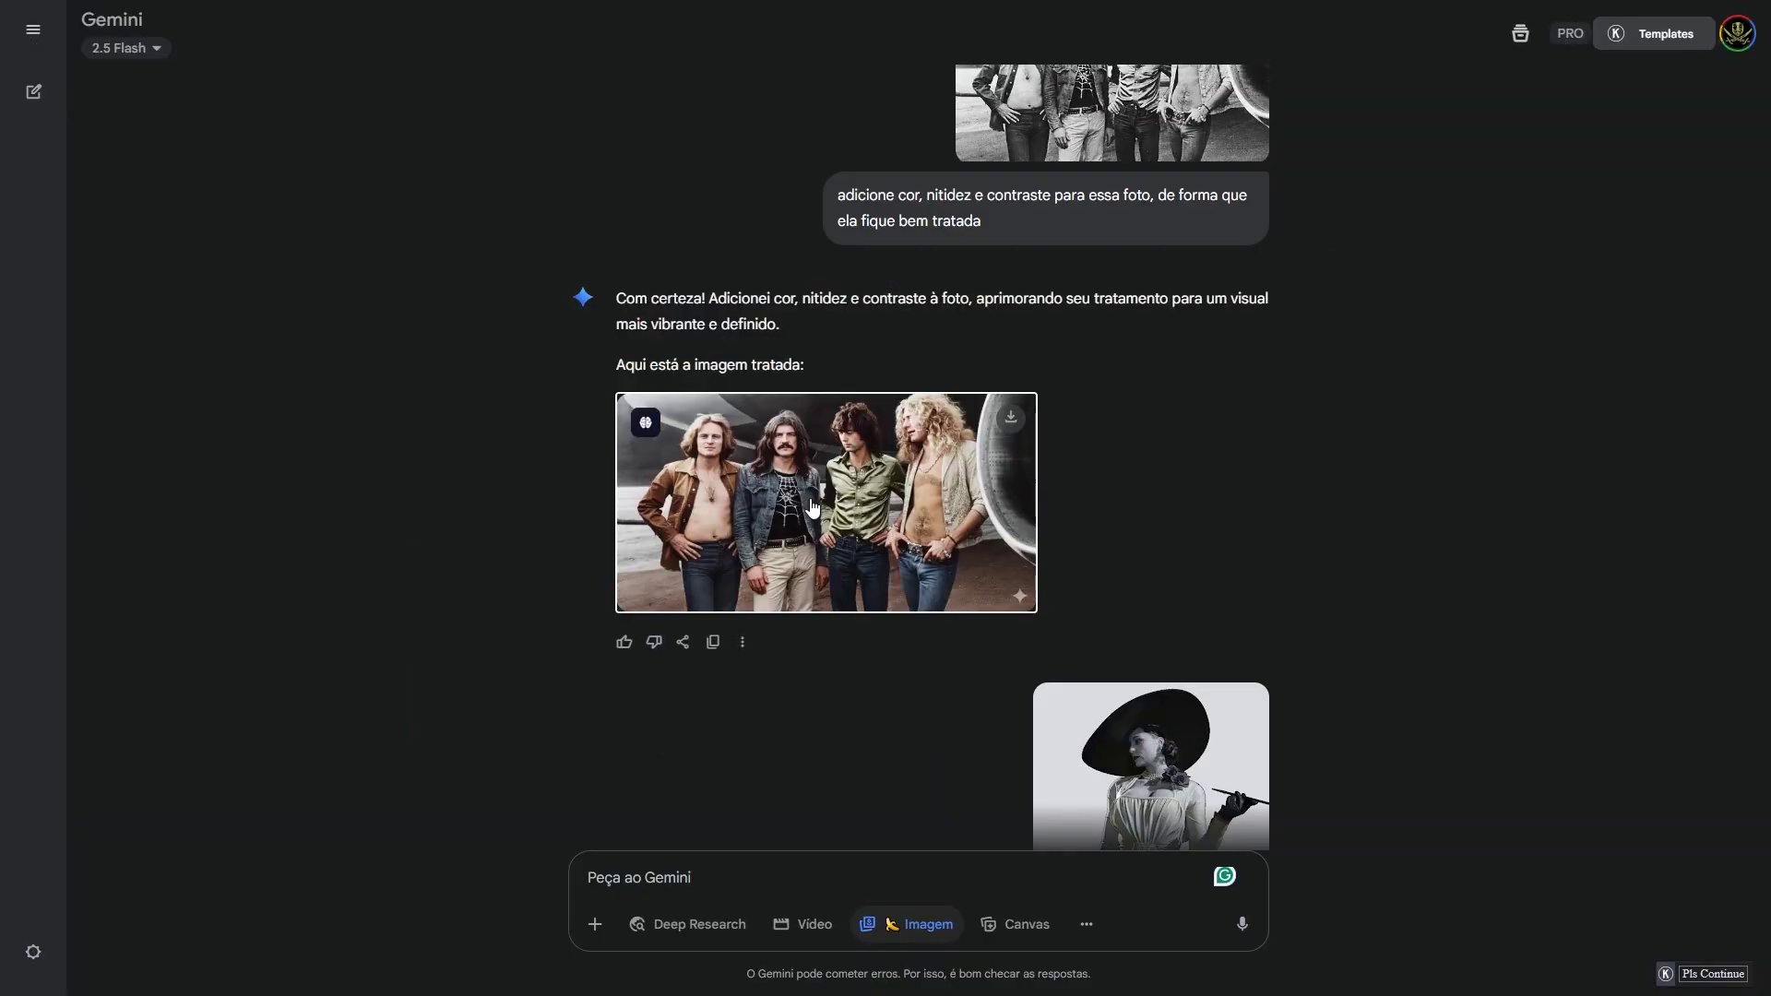
scroll(1133, 591, "up", 1)
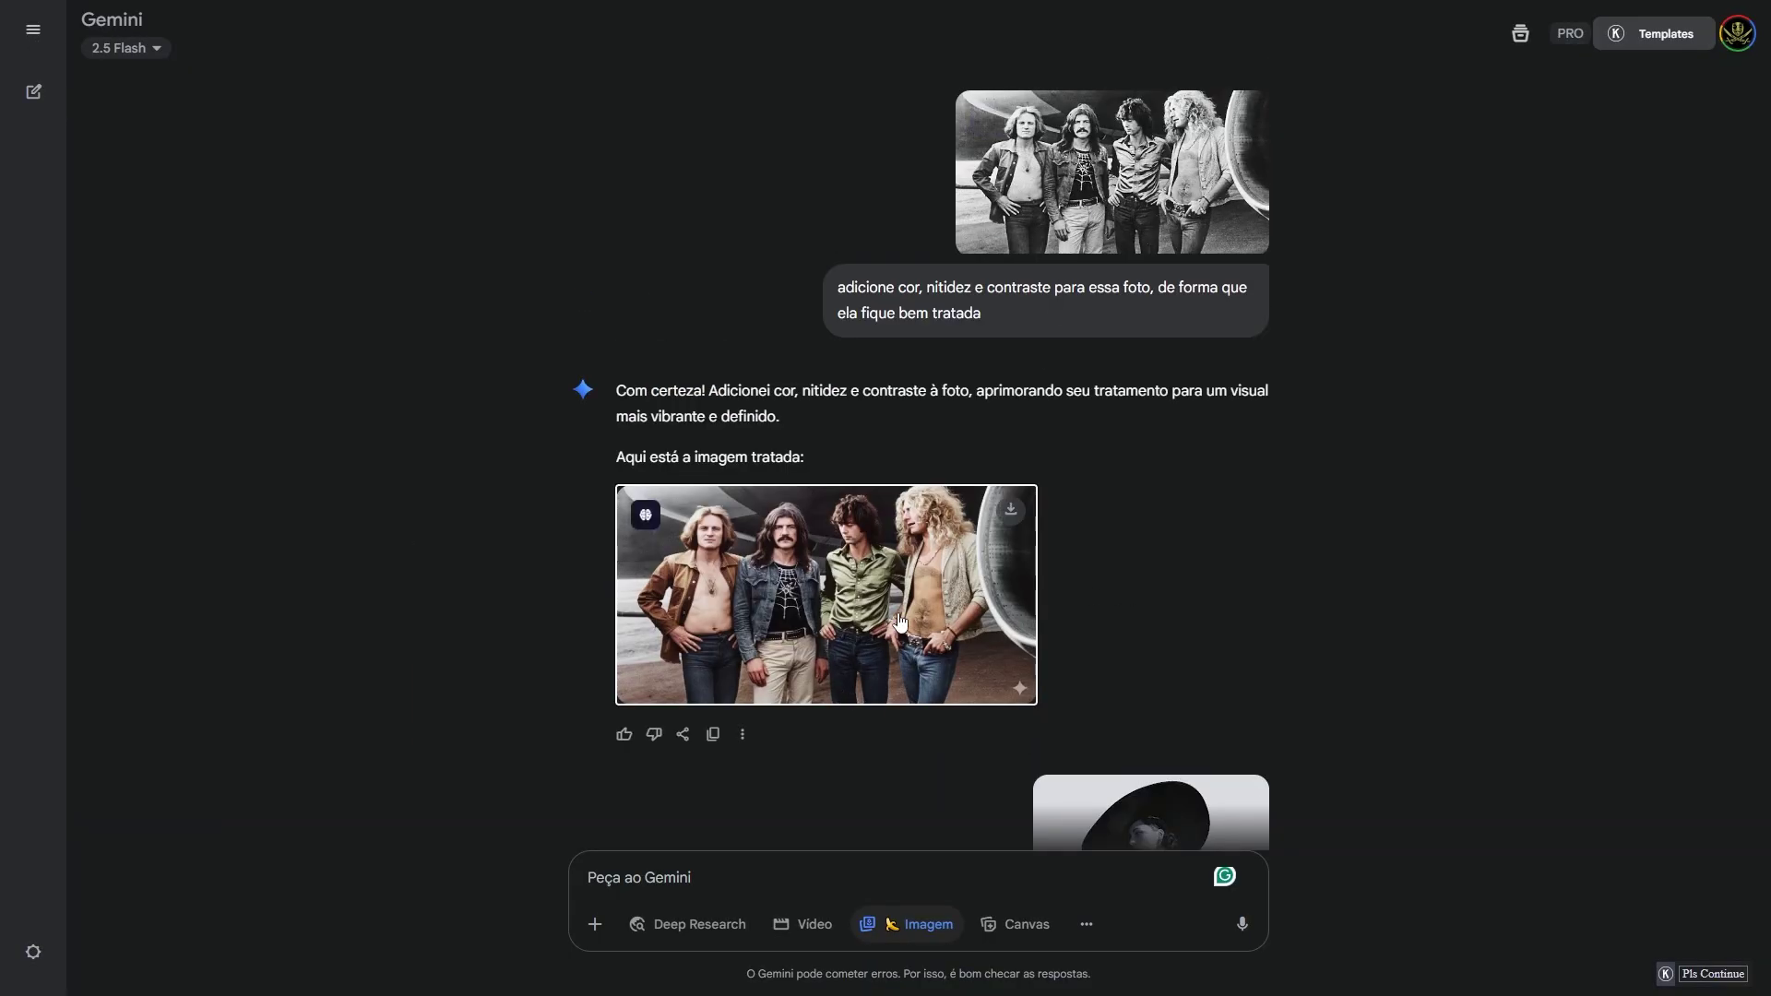
scroll(1046, 595, "down", 1)
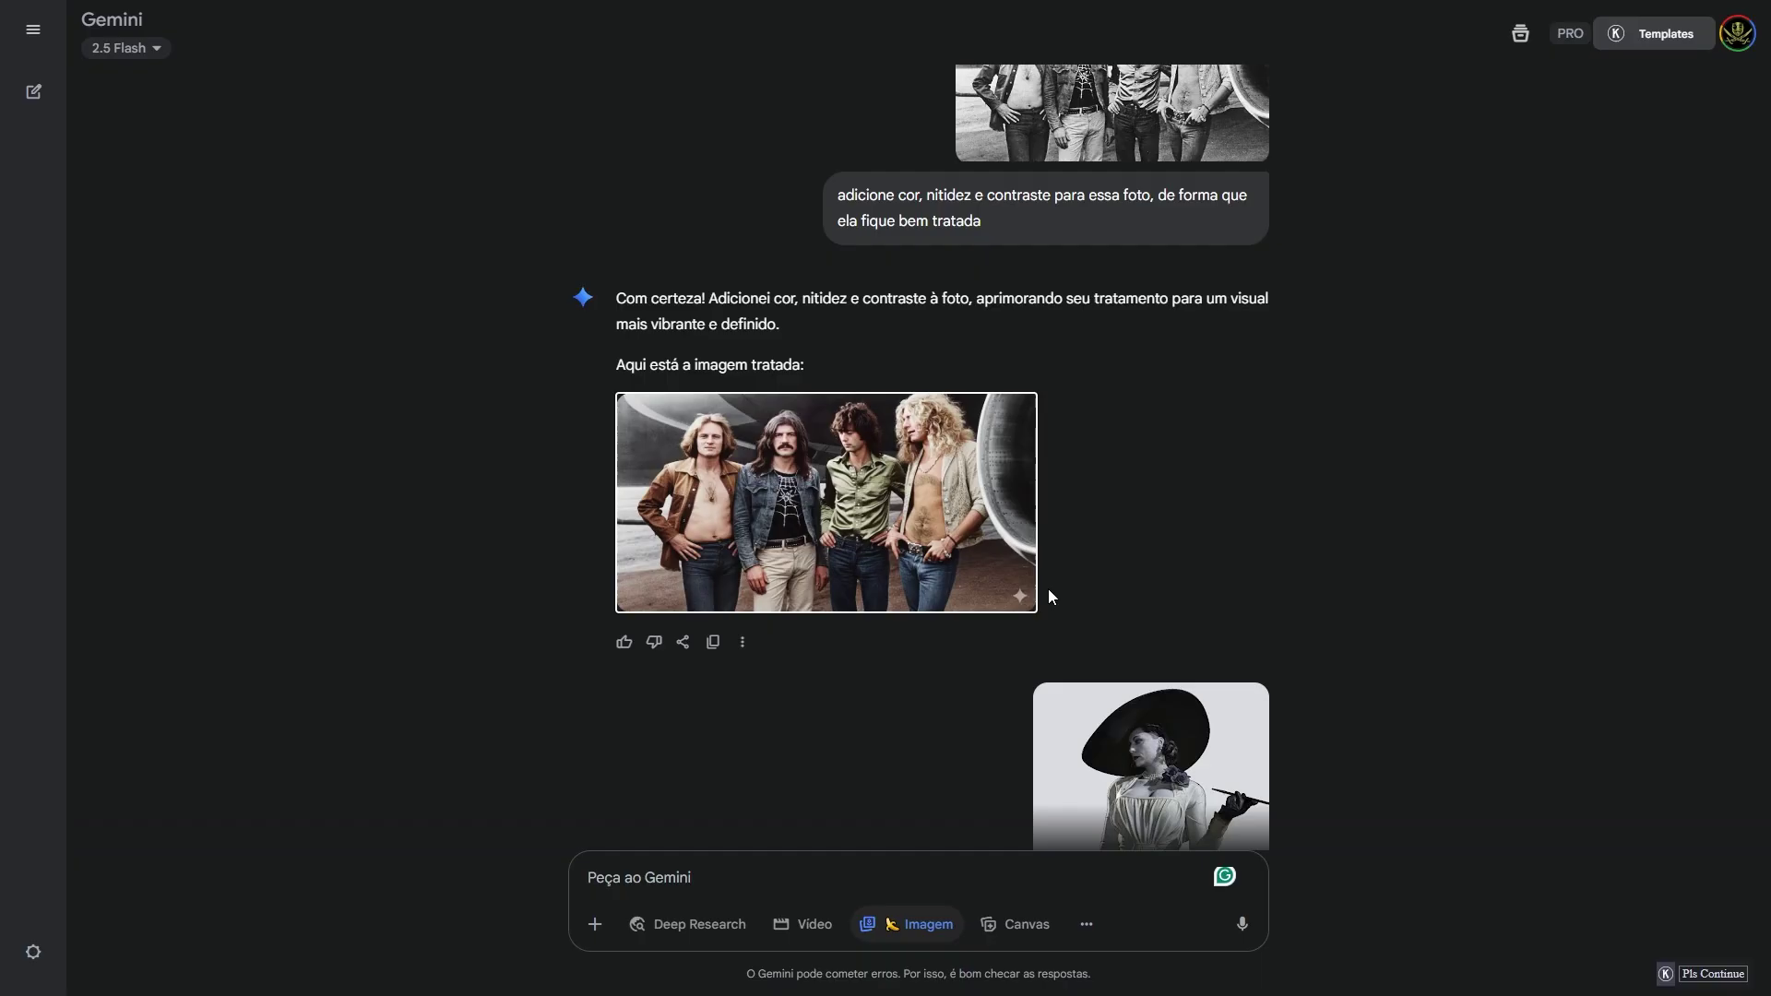
scroll(1051, 595, "up", 1)
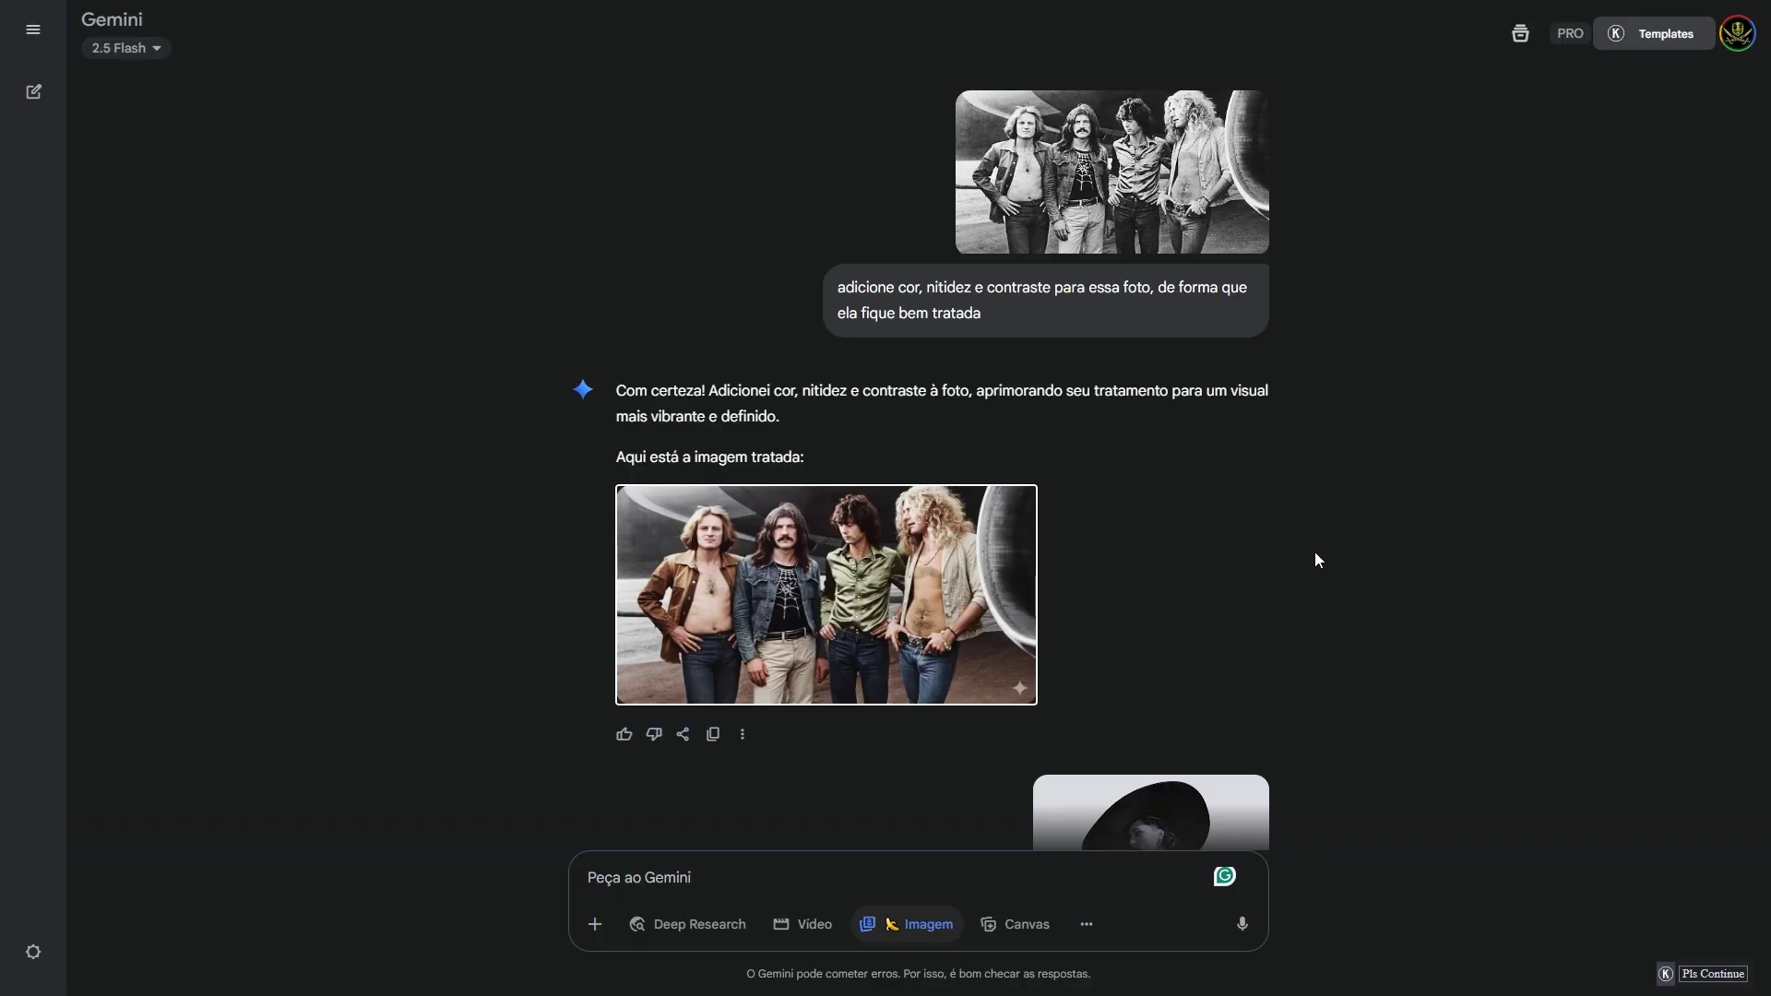
Step: View the photo of the woman in the wide hat, read its 1/7 scale figurine prompt, and view the resulting figurine at full size
scroll(1374, 507, "down", 4)
left_click(1171, 539)
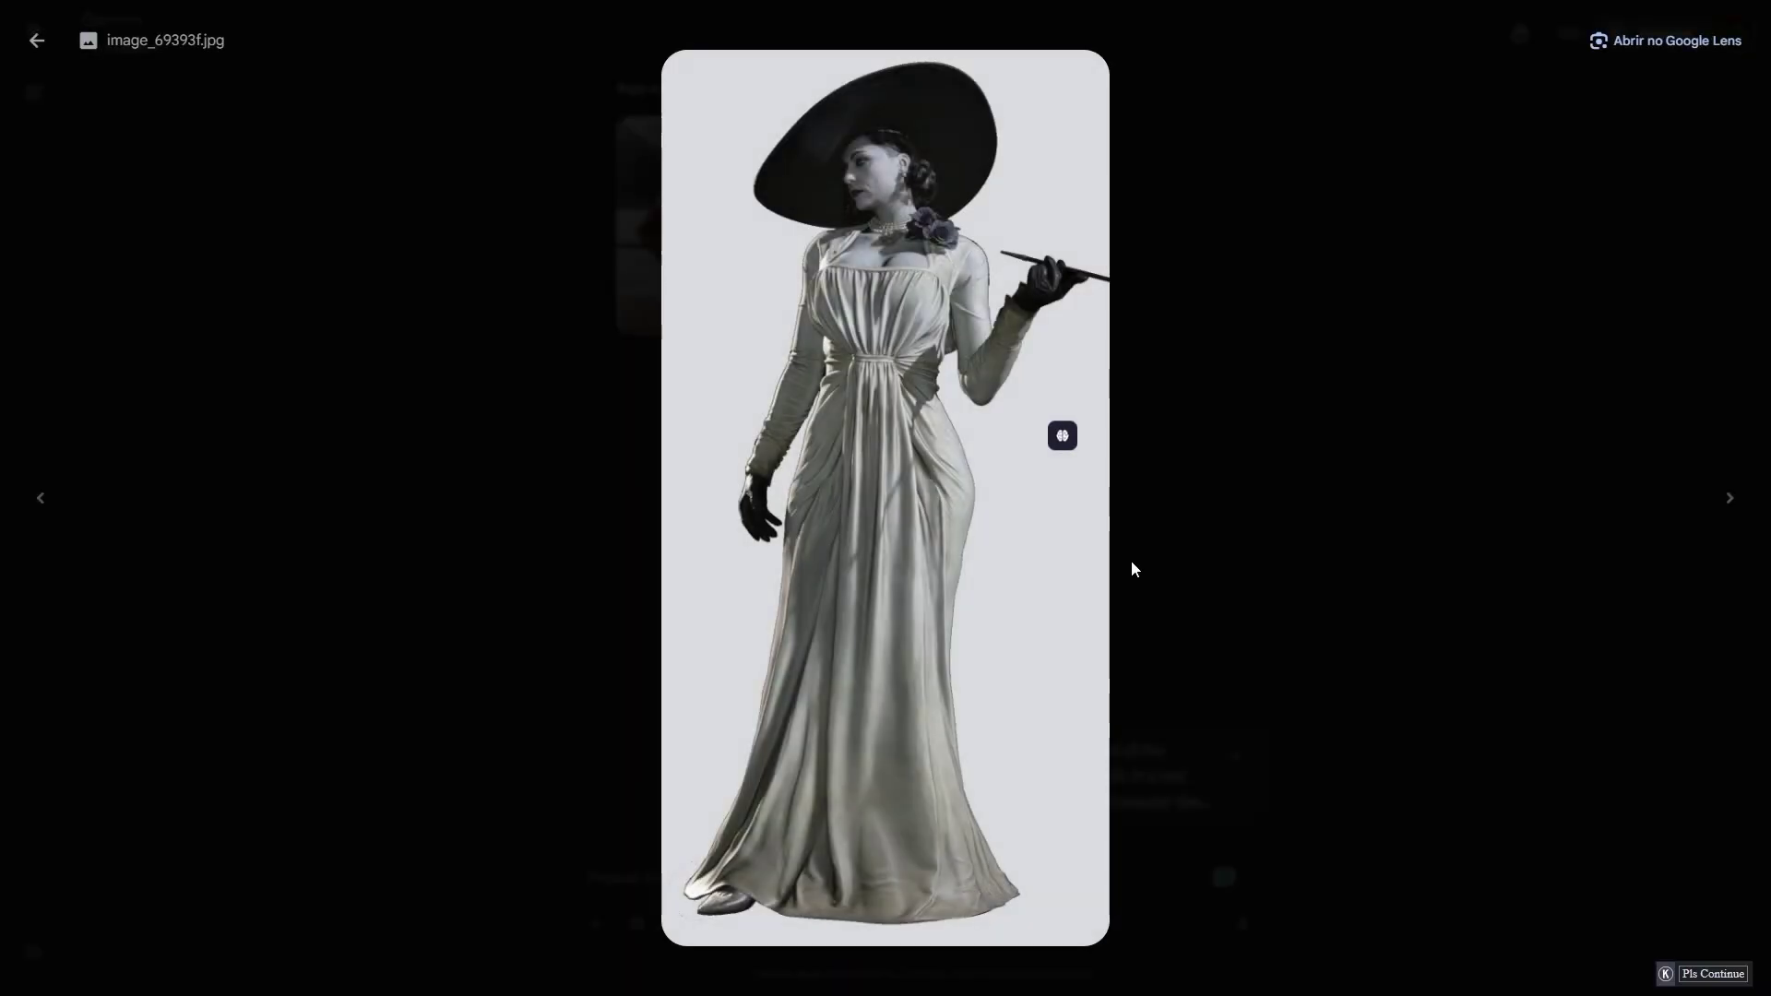
left_click(1172, 559)
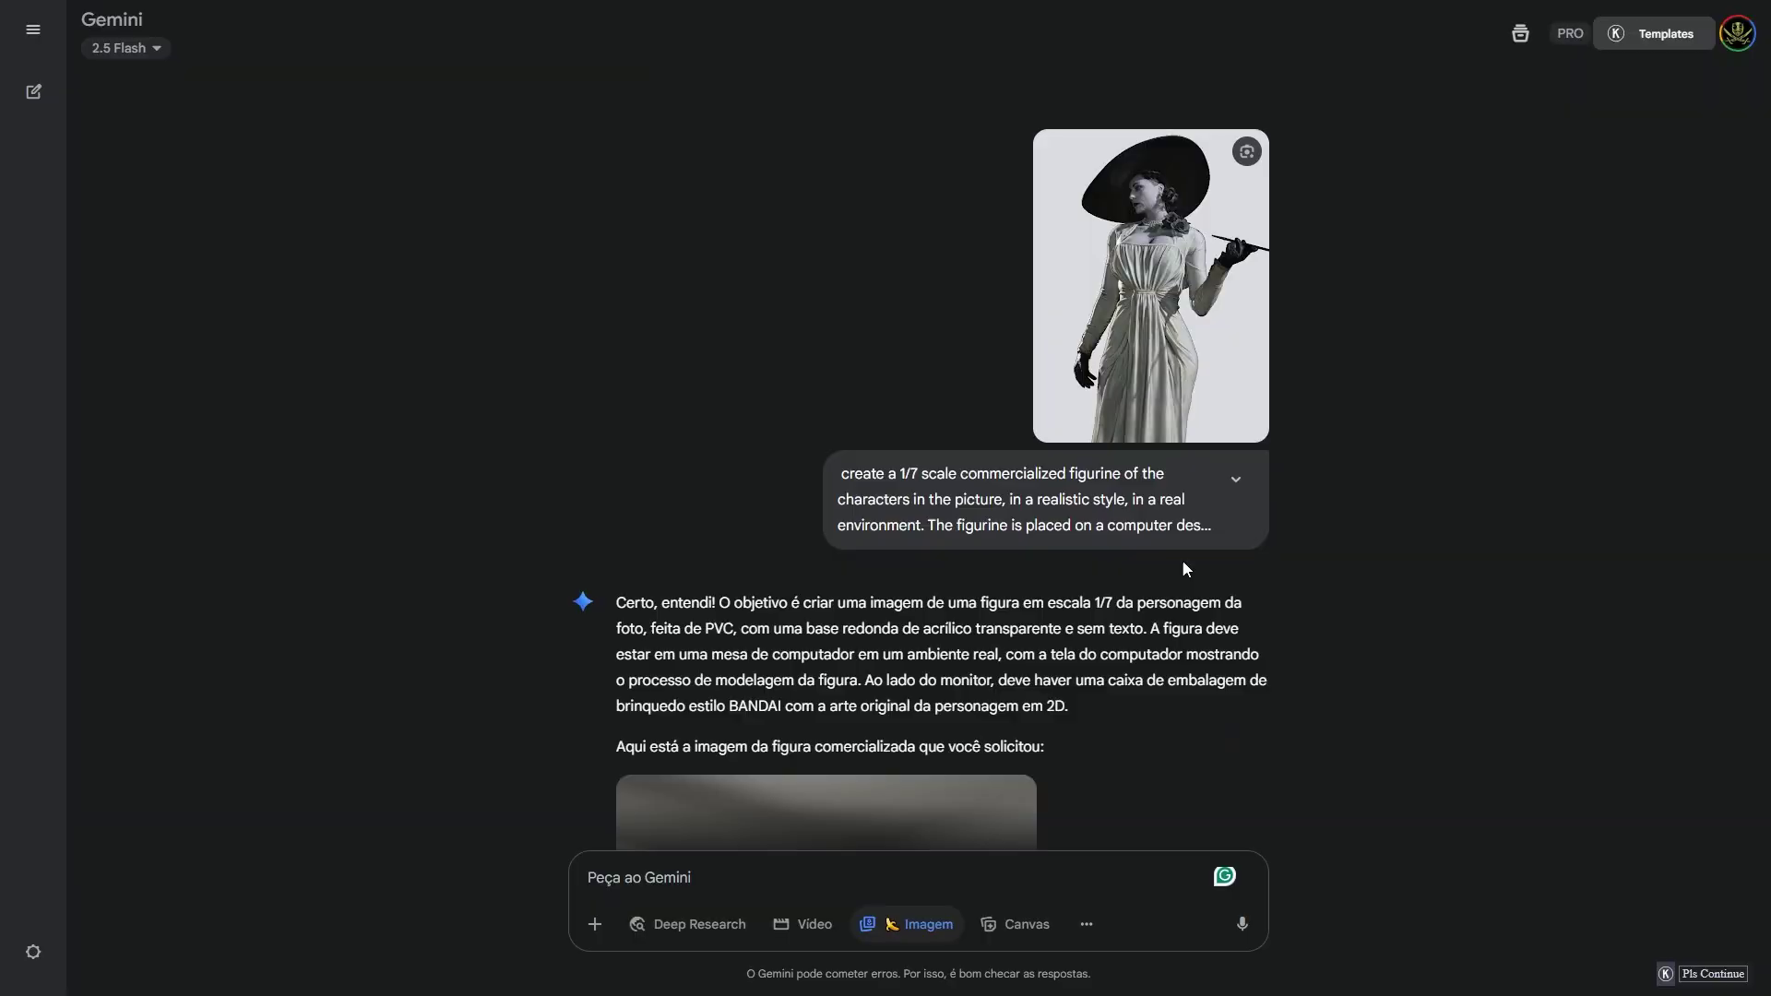
scroll(1183, 567, "down", 5)
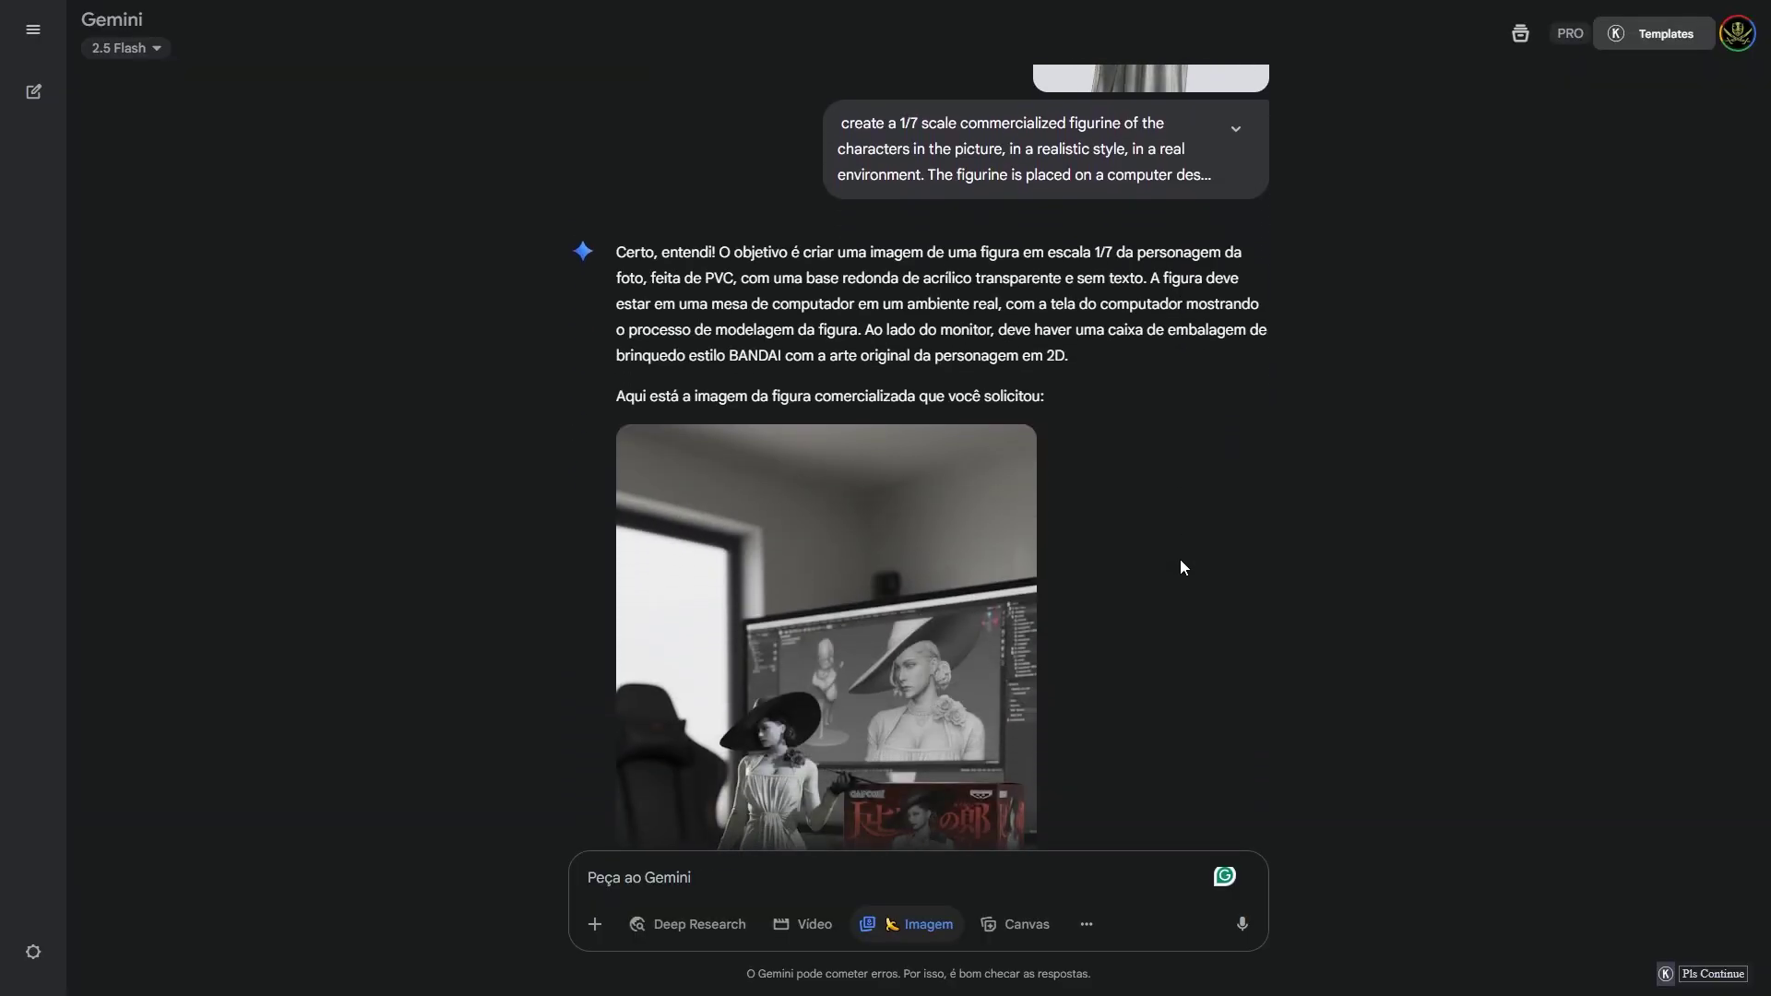
scroll(1142, 601, "down", 2)
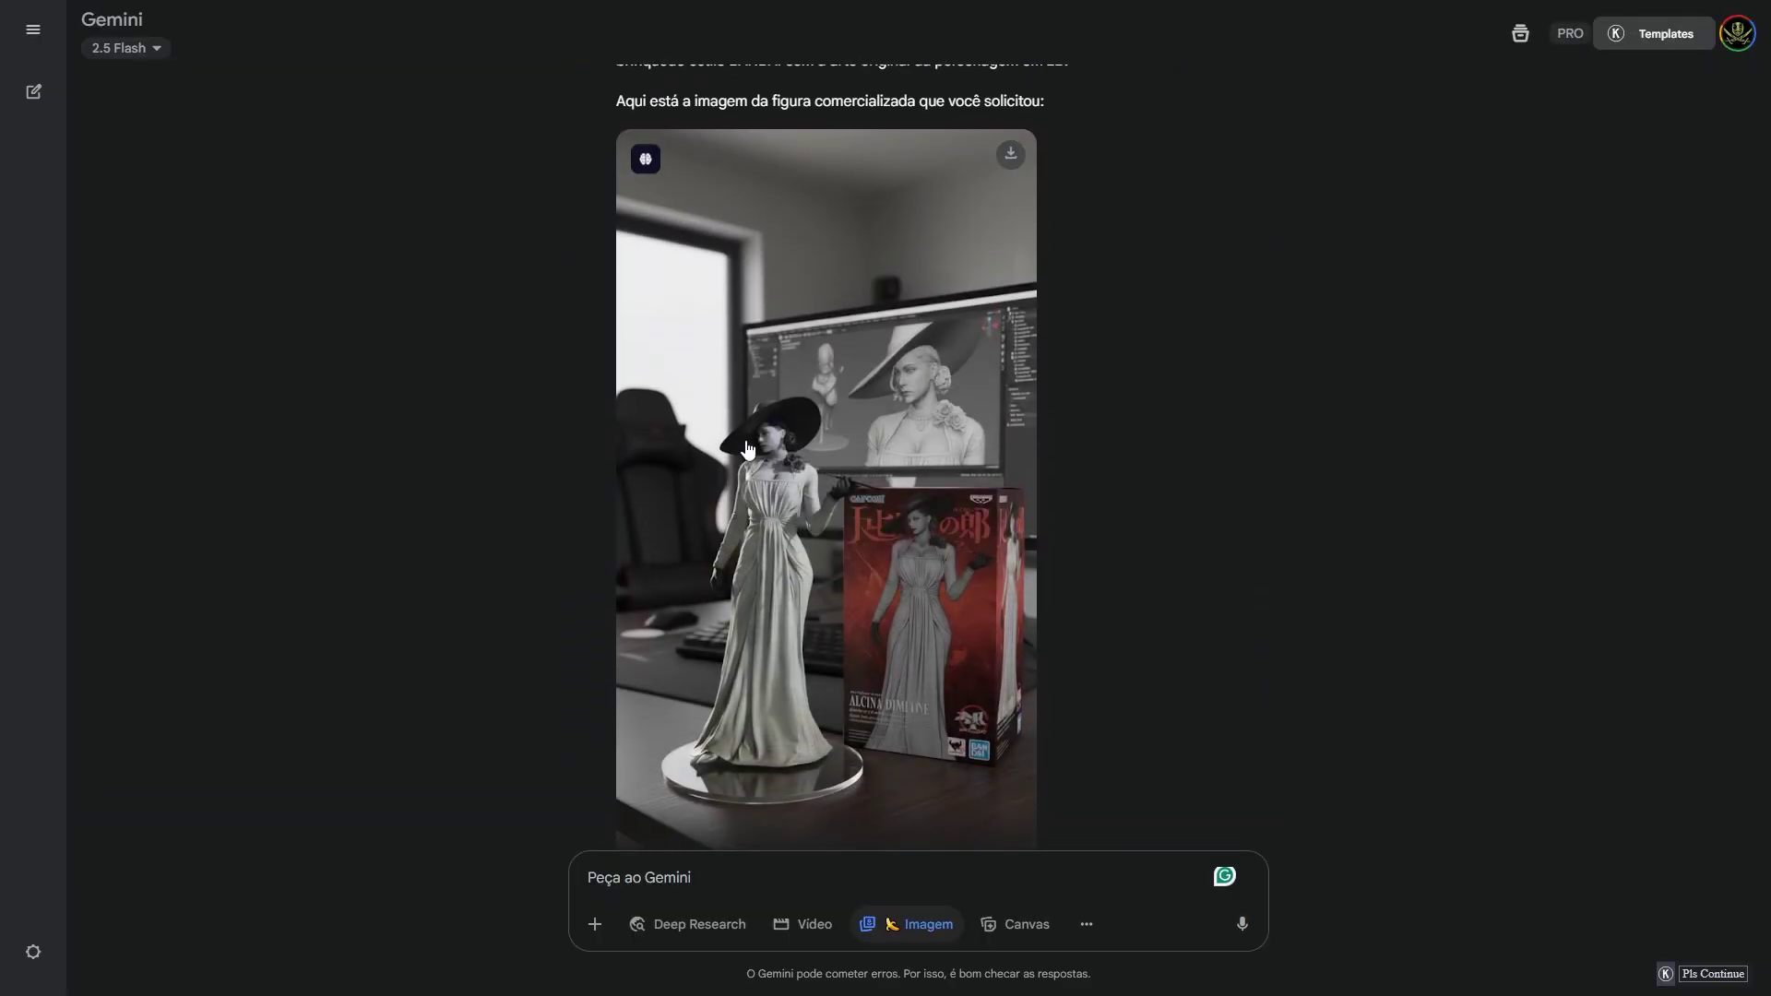
left_click(801, 527)
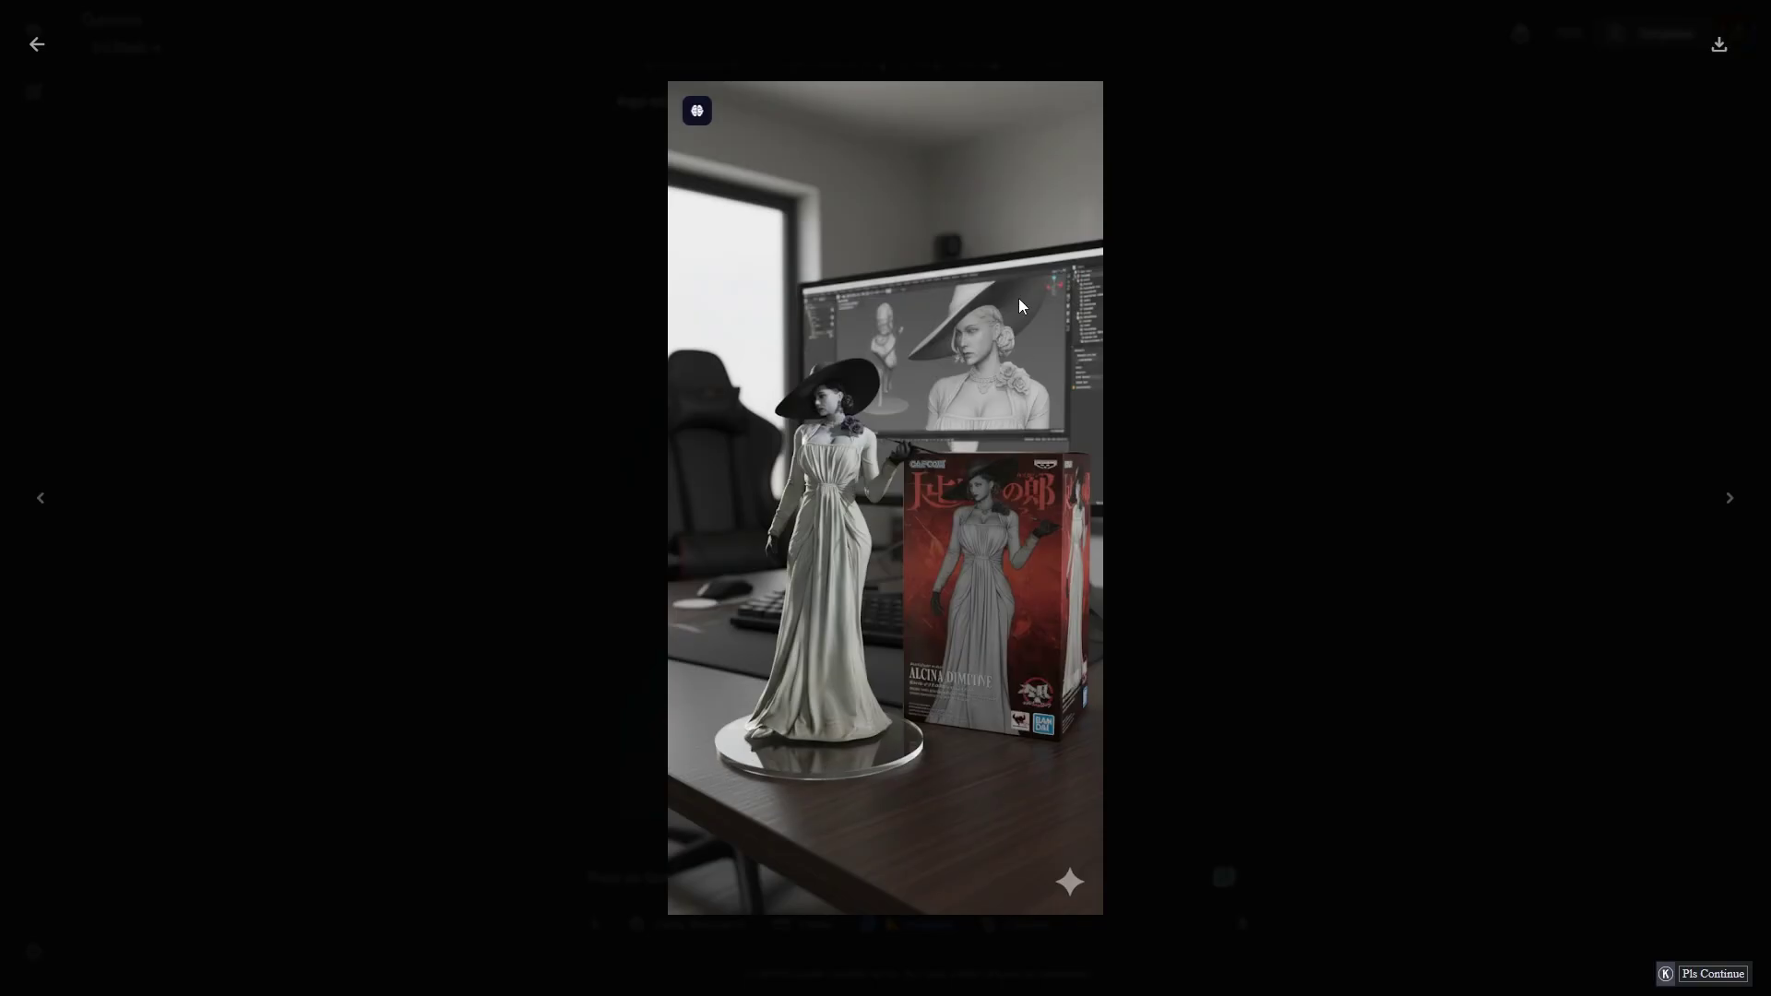
key("Escape")
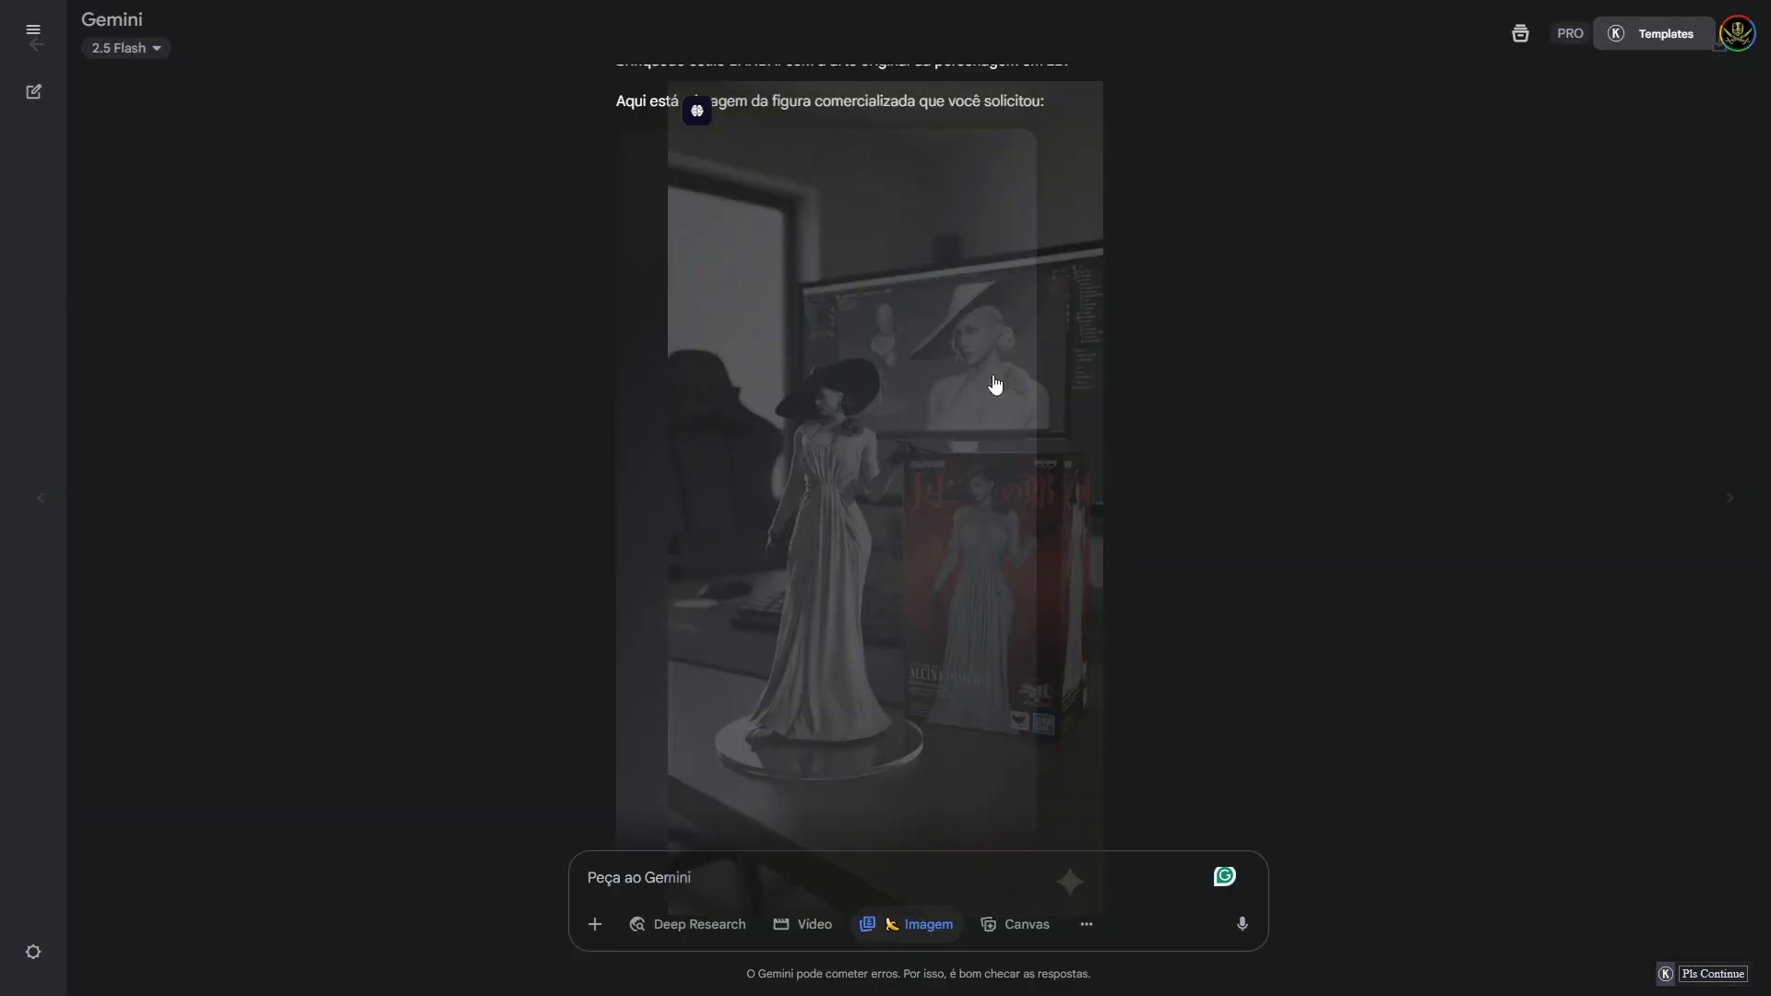
Step: Review the figurine generated from the photo of the man in the sleeveless black shirt and expand its prompt to read the full text
scroll(1003, 360, "down", 6)
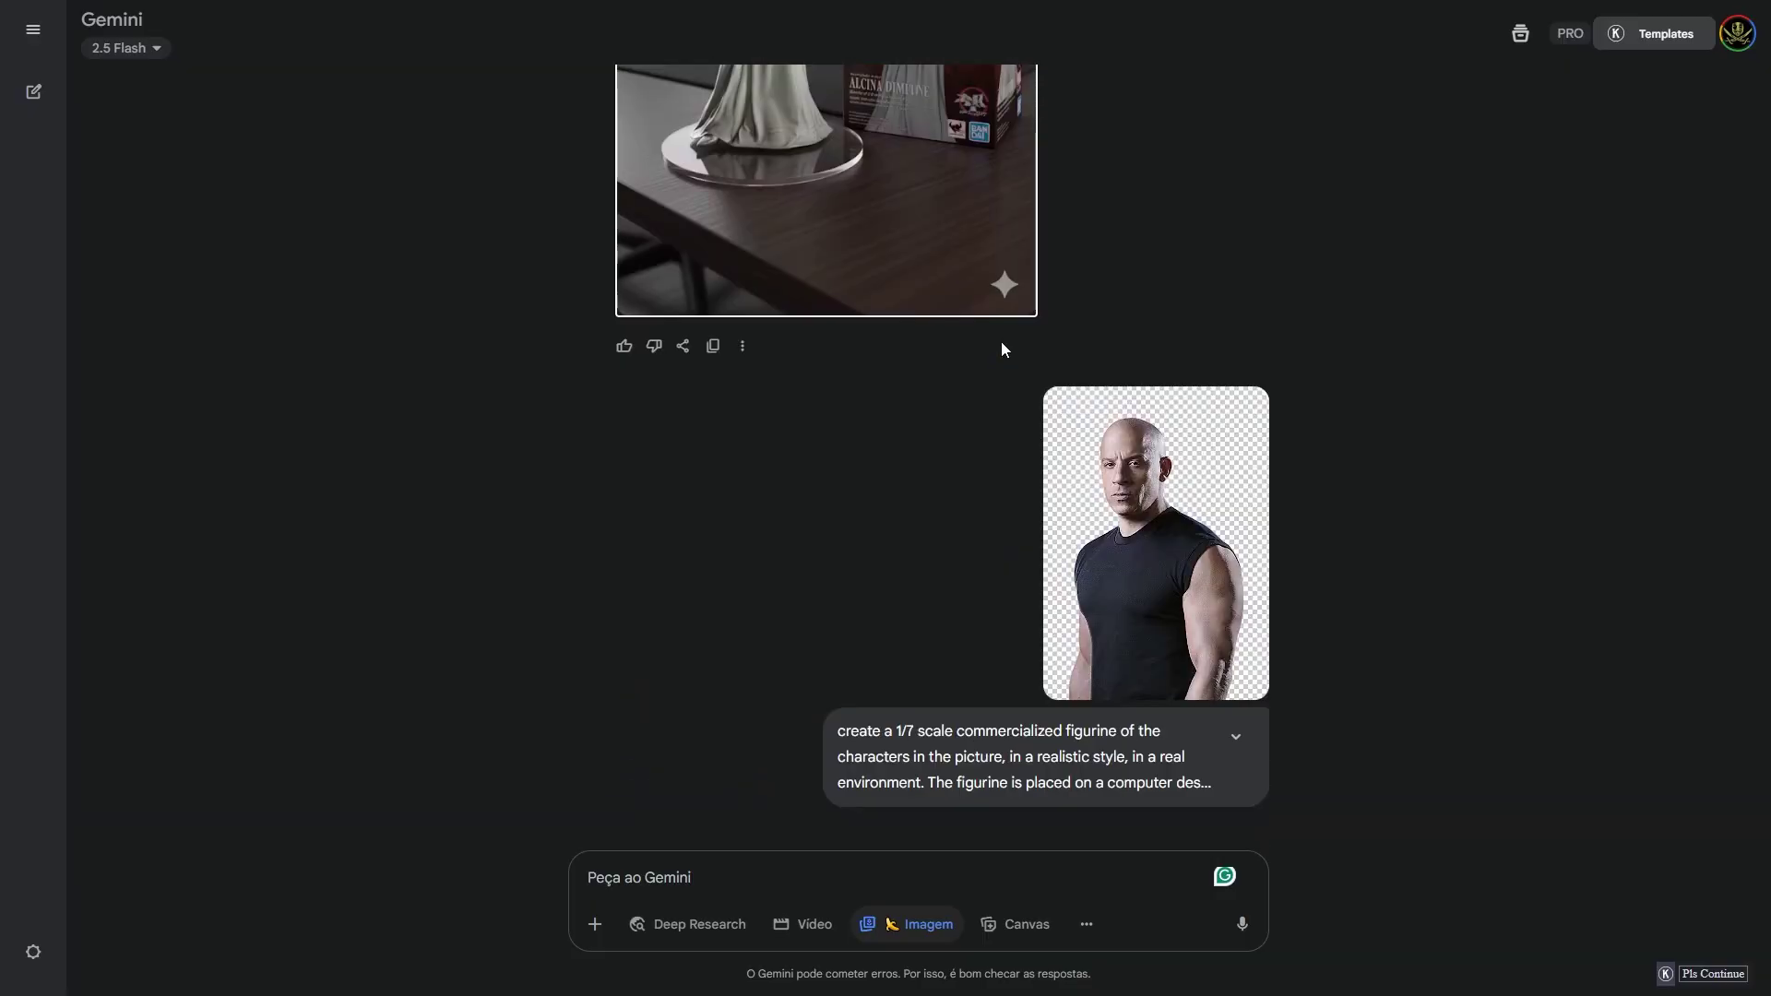
scroll(1003, 350, "down", 3)
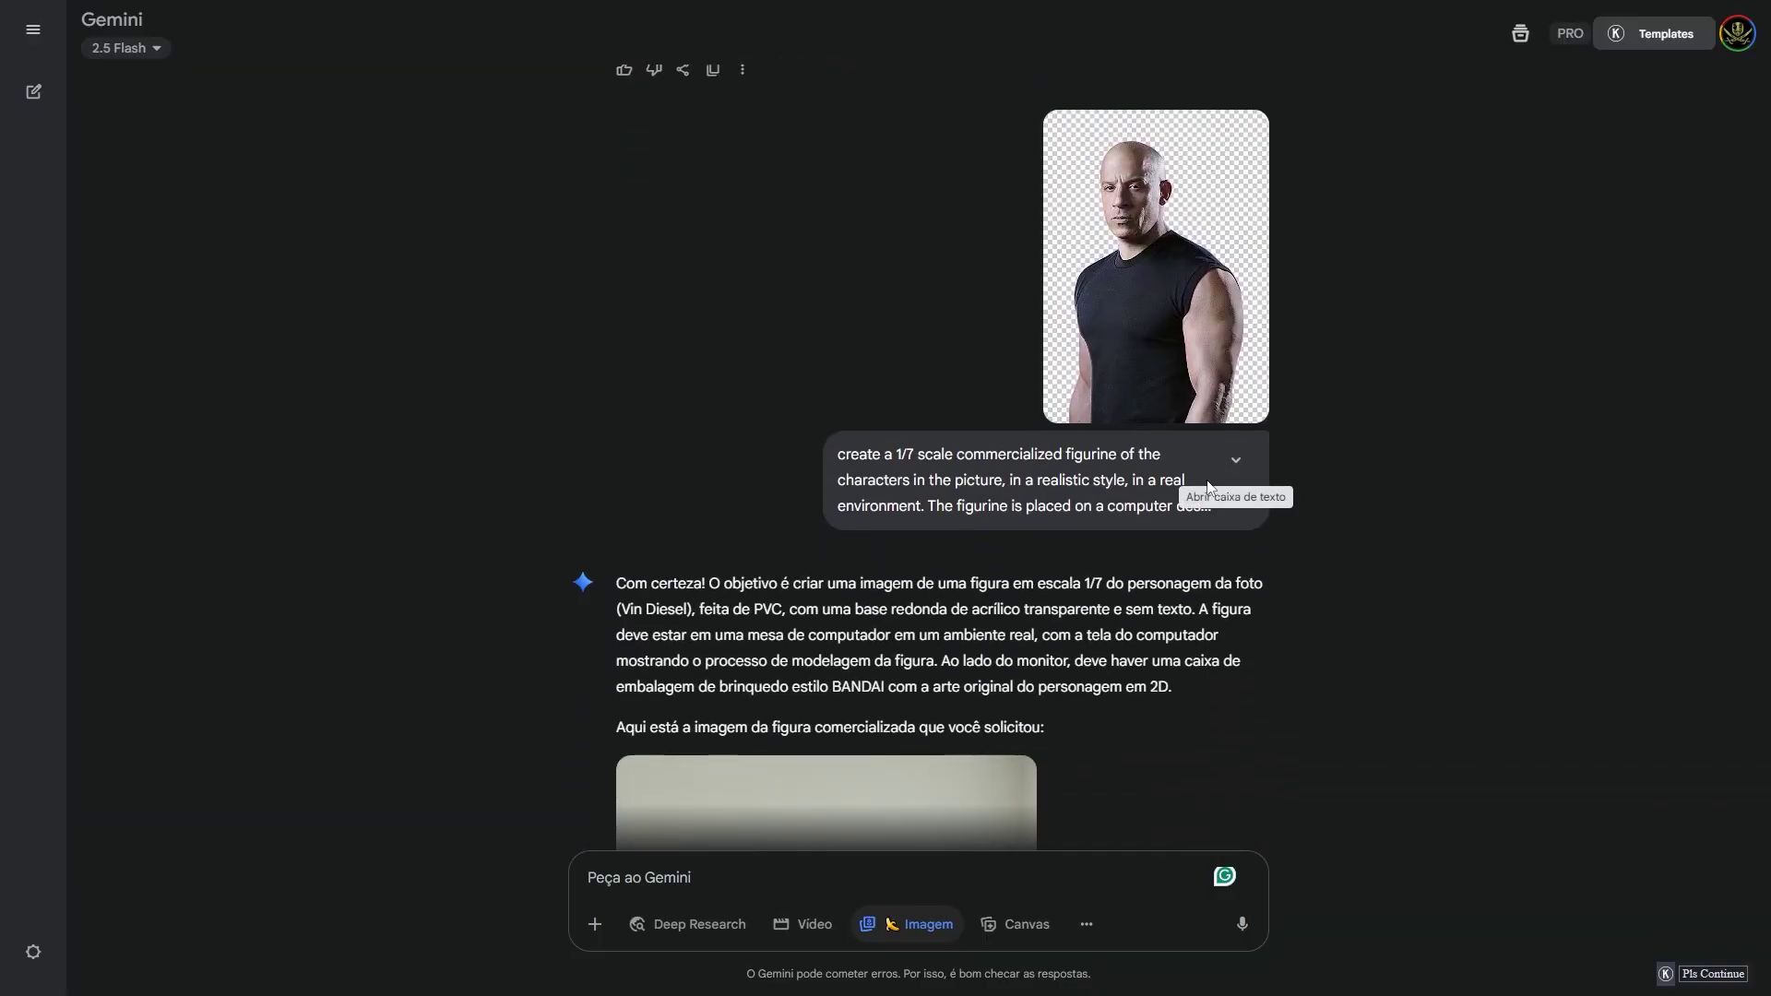
scroll(1220, 544, "down", 3)
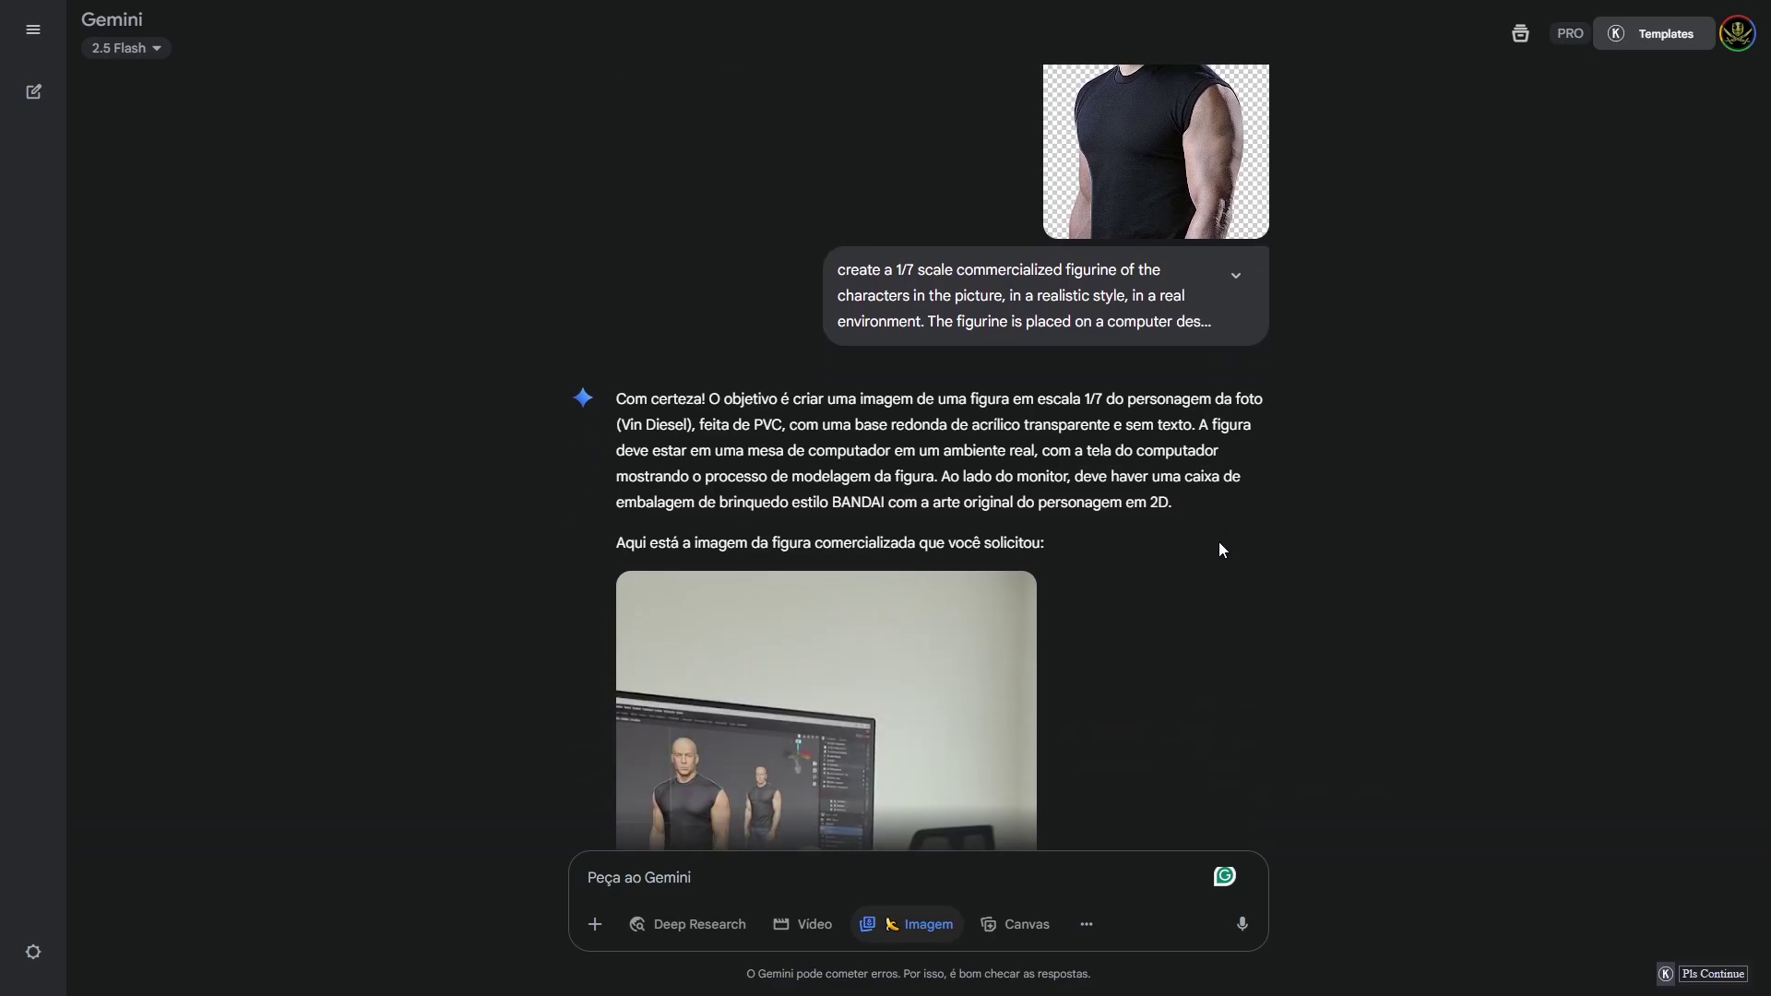
scroll(1219, 549, "down", 5)
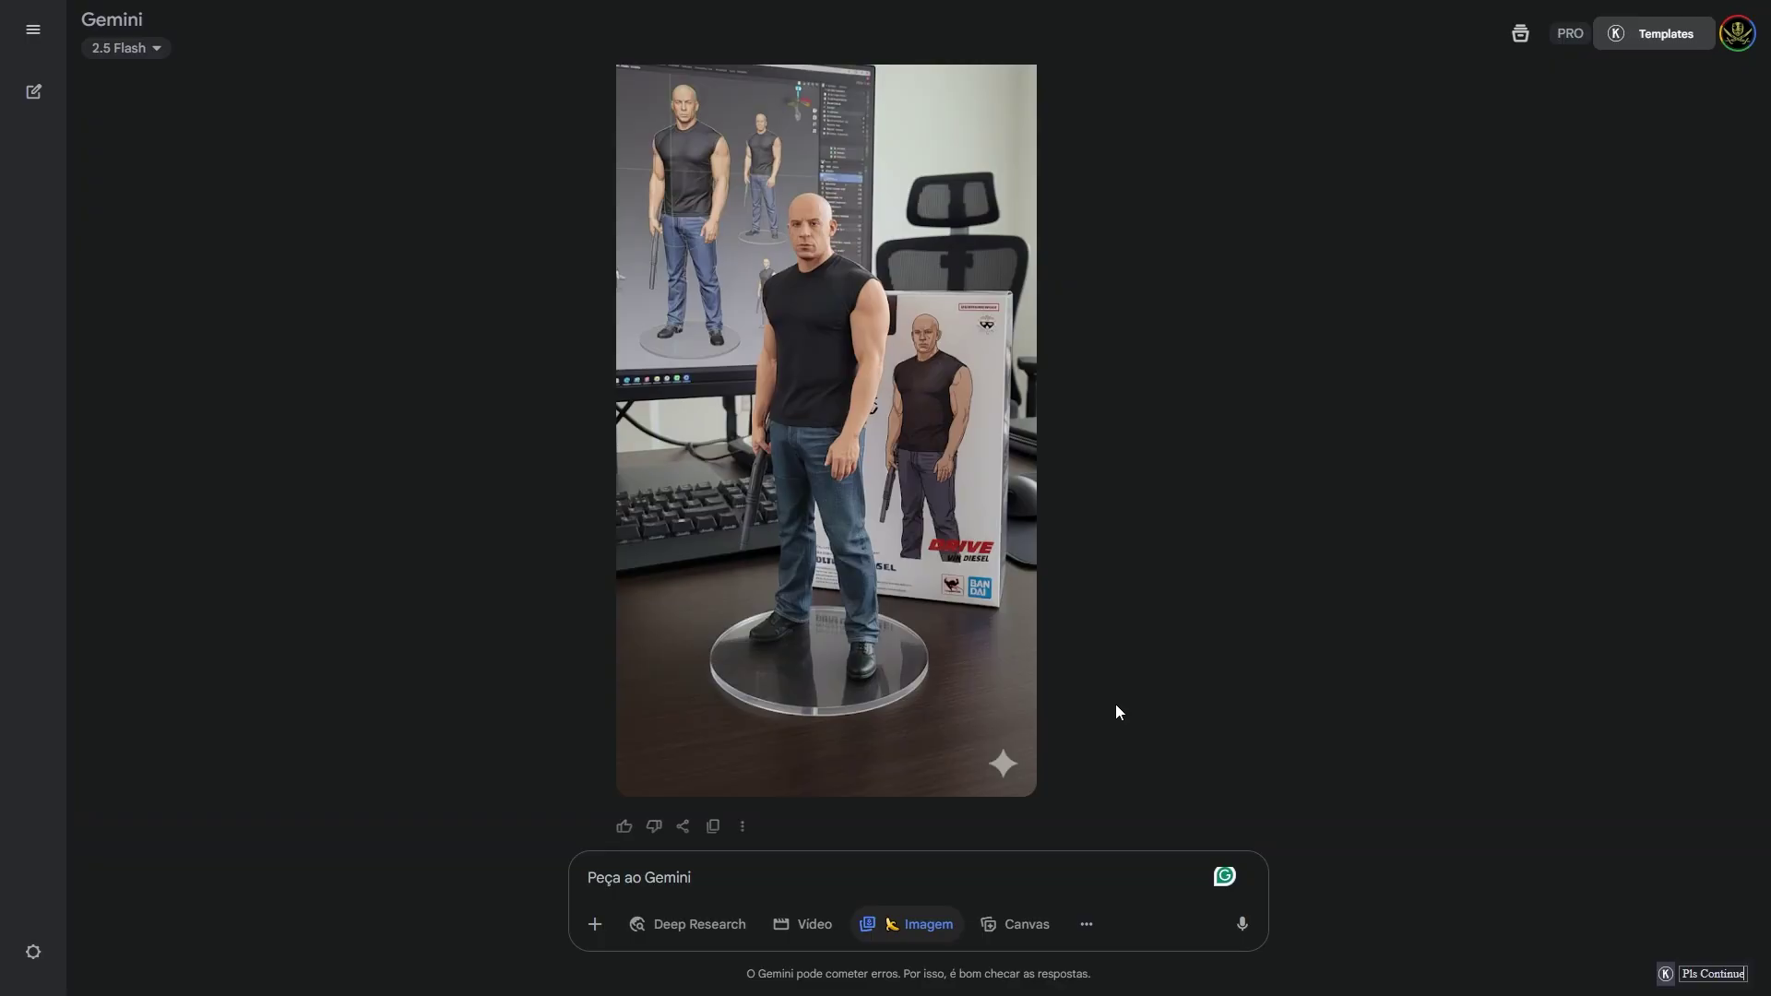
scroll(1115, 704, "up", 3)
scroll(925, 658, "up", 5)
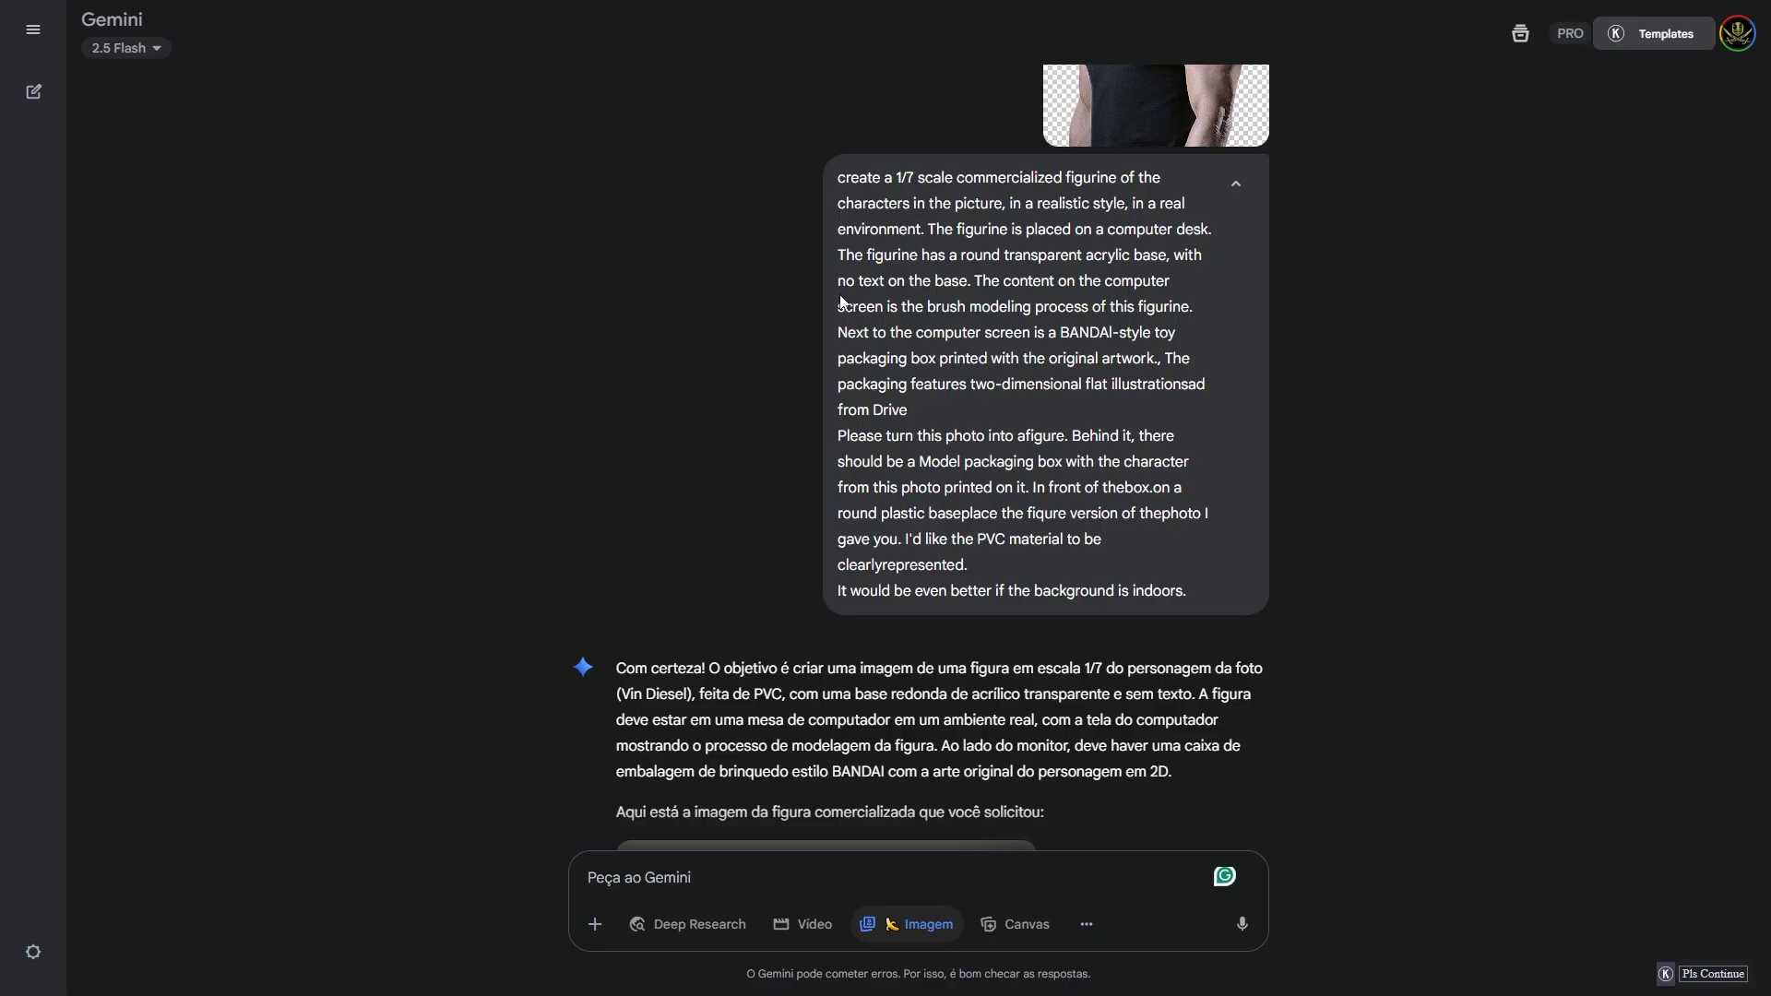
Step: Read the prompt "Junte todas esses 3 pessoas numa mesma foto em uma festa rave" and view the combined rave image at full size
scroll(651, 439, "down", 10)
scroll(650, 439, "down", 1)
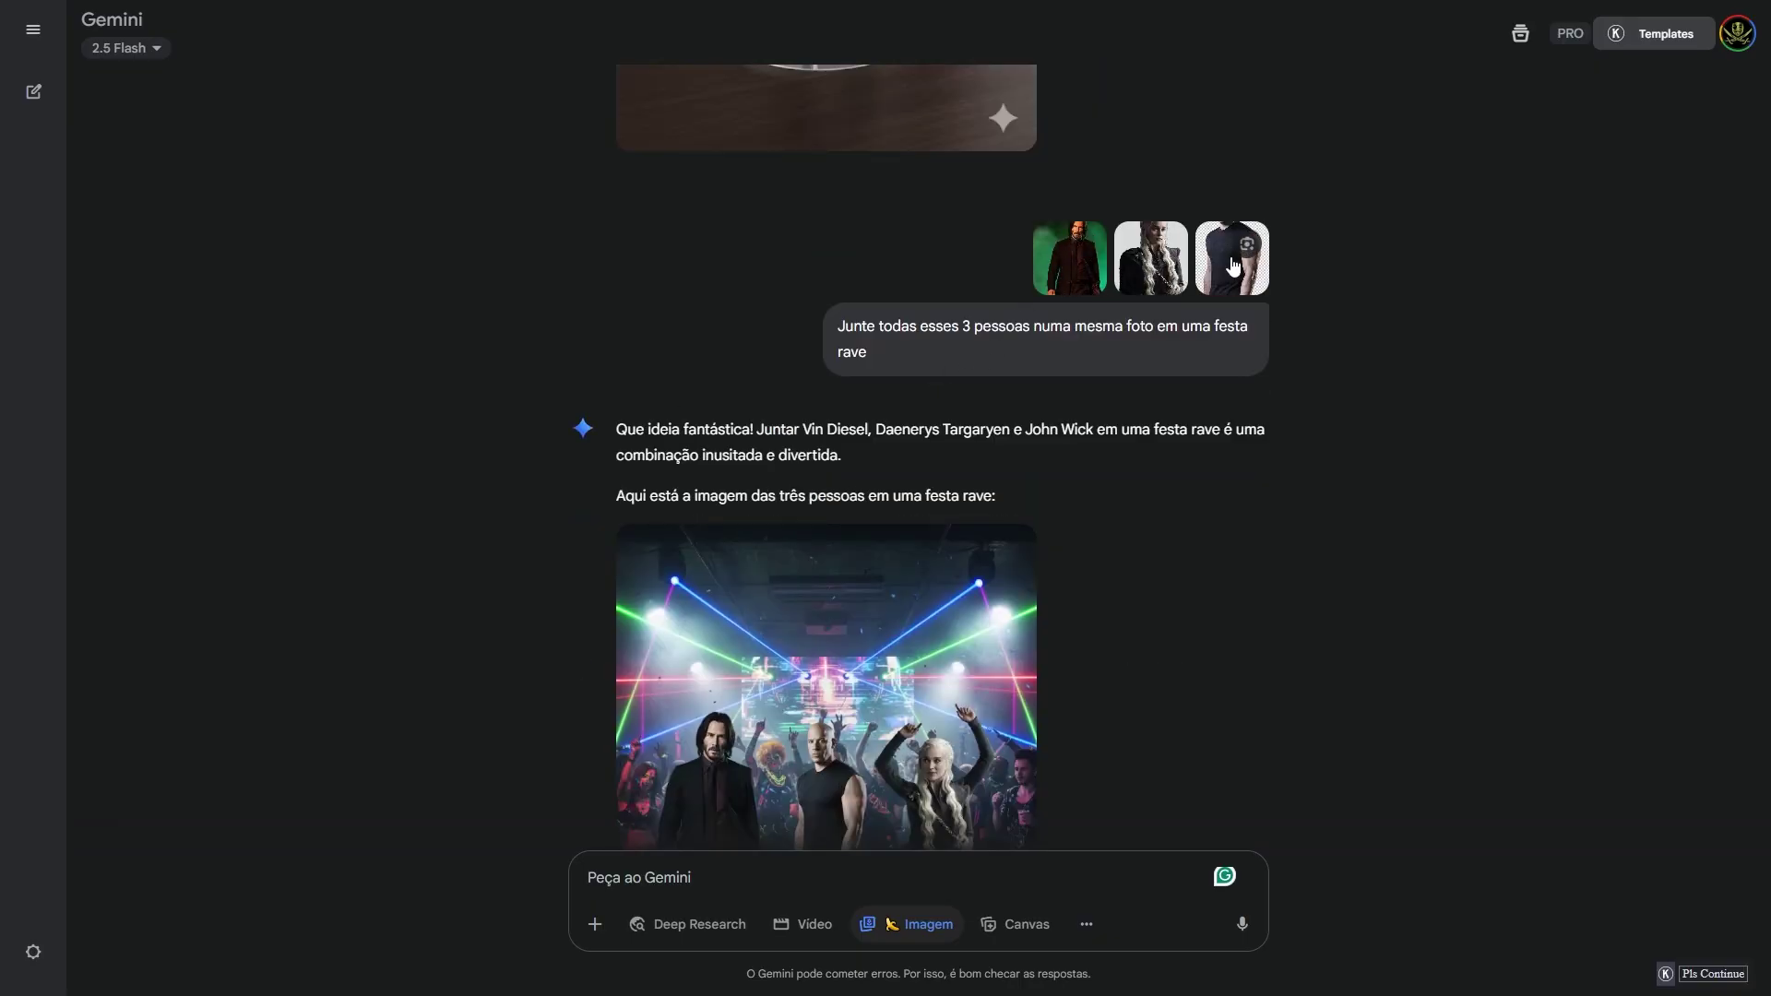
scroll(1214, 348, "down", 2)
scroll(1153, 406, "down", 1)
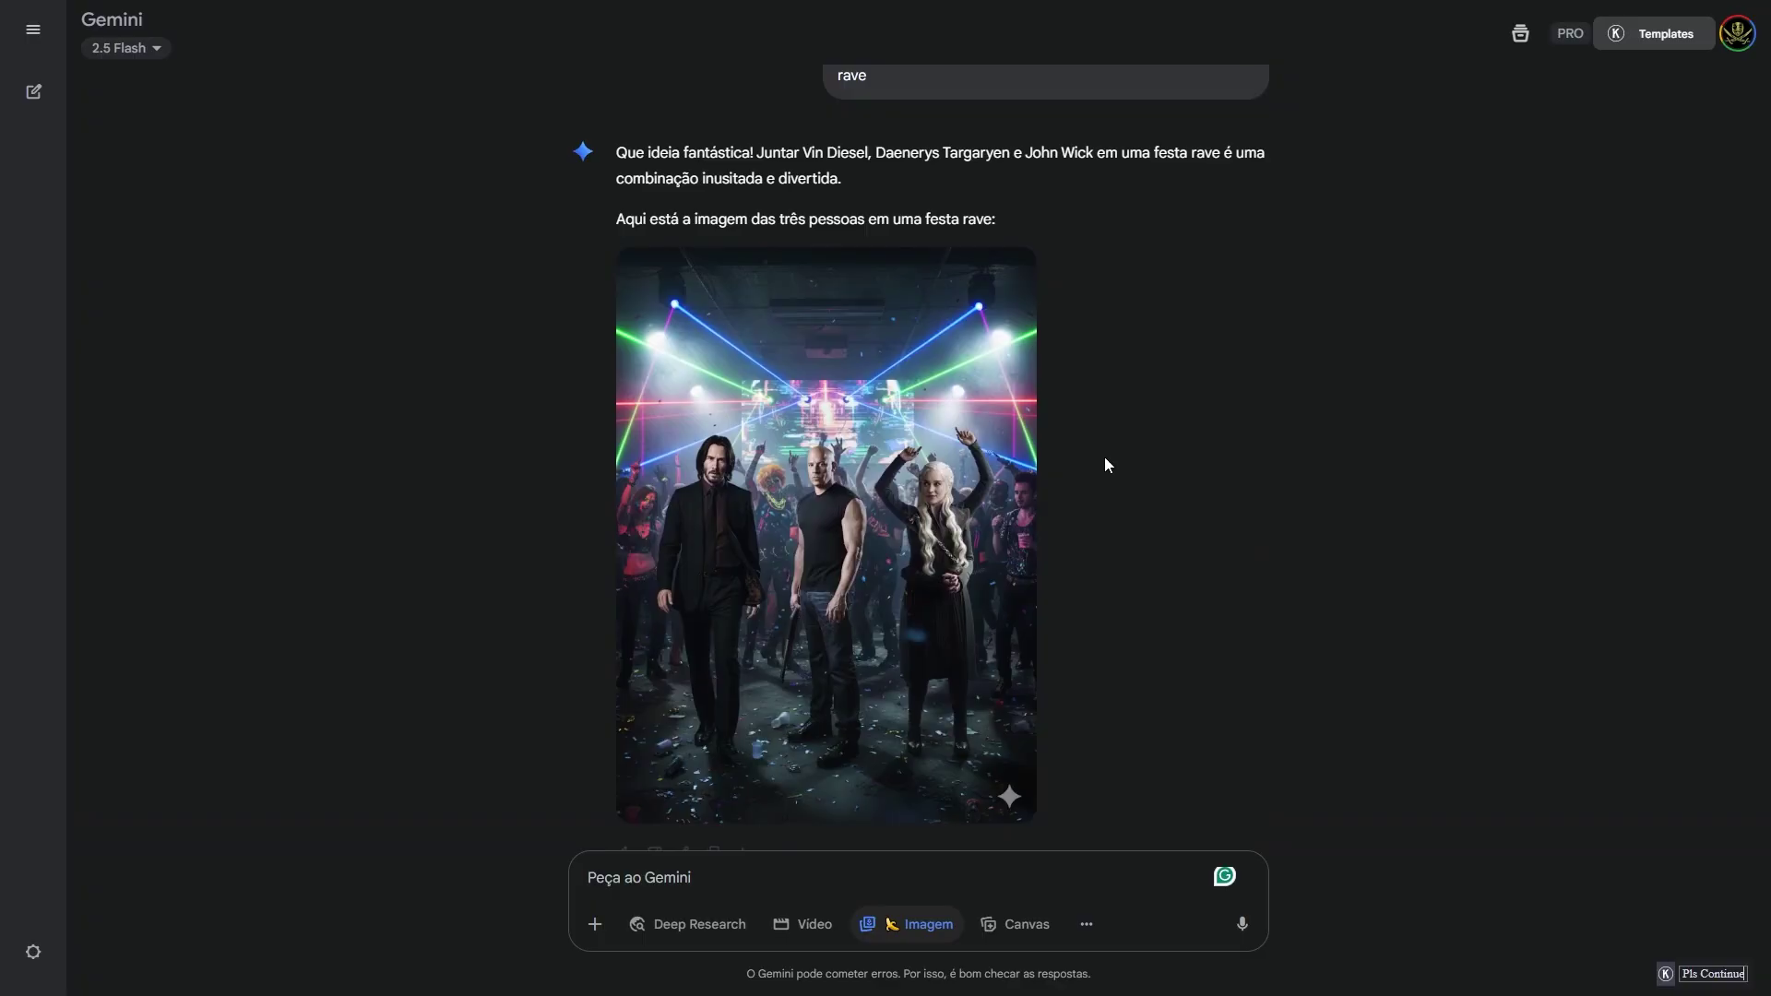
scroll(987, 595, "down", 1)
left_click(883, 570)
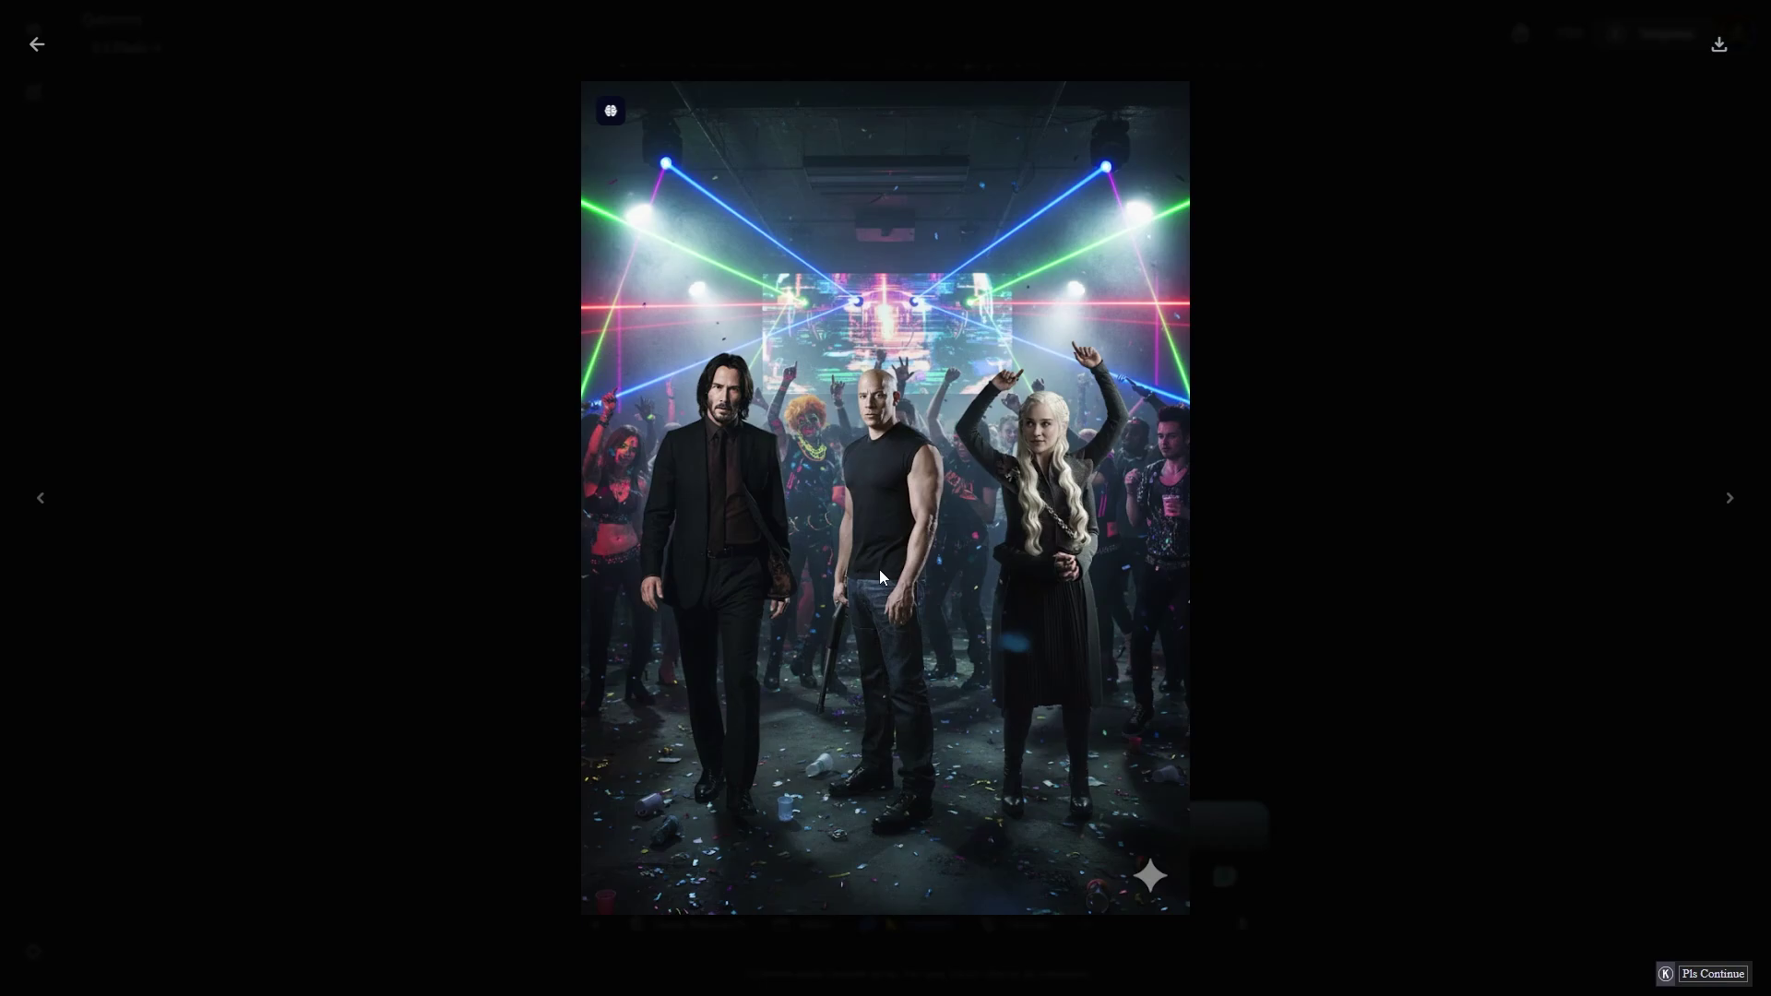
key("Escape")
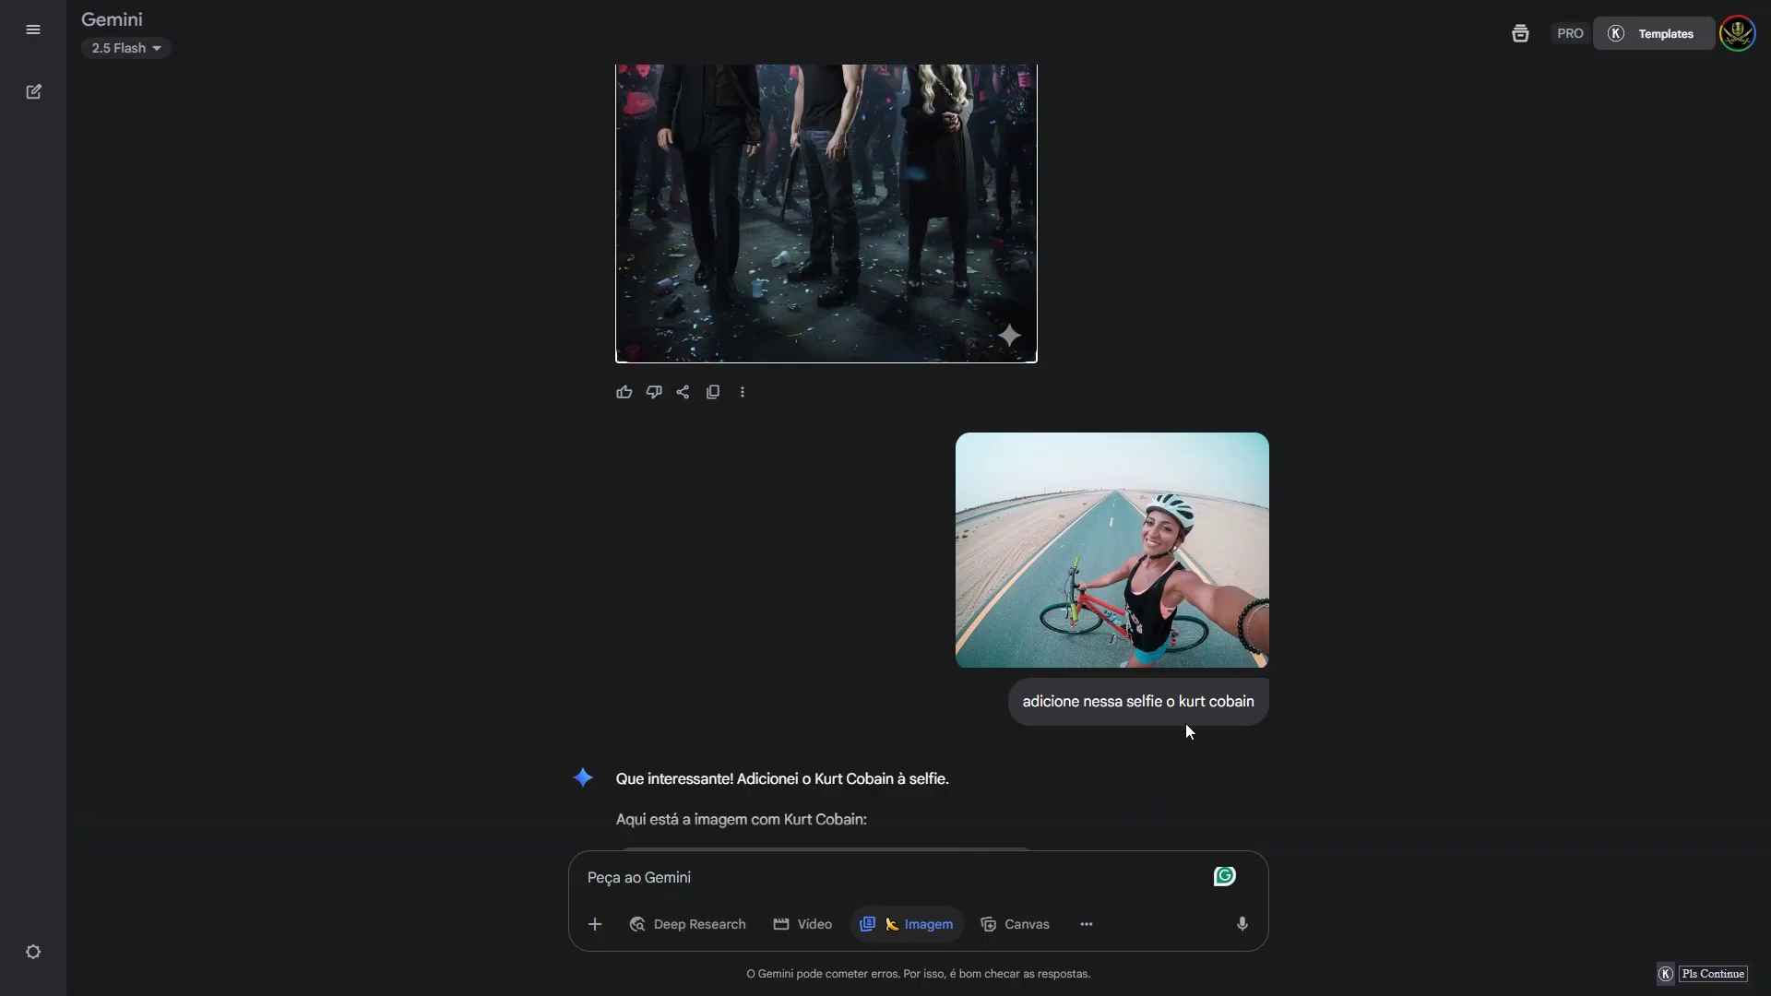
Step: Review the cyclist's selfie with the prompt "adicione nessa selfie o kurt cobain" and view the edited selfie at full size
scroll(1122, 694, "down", 3)
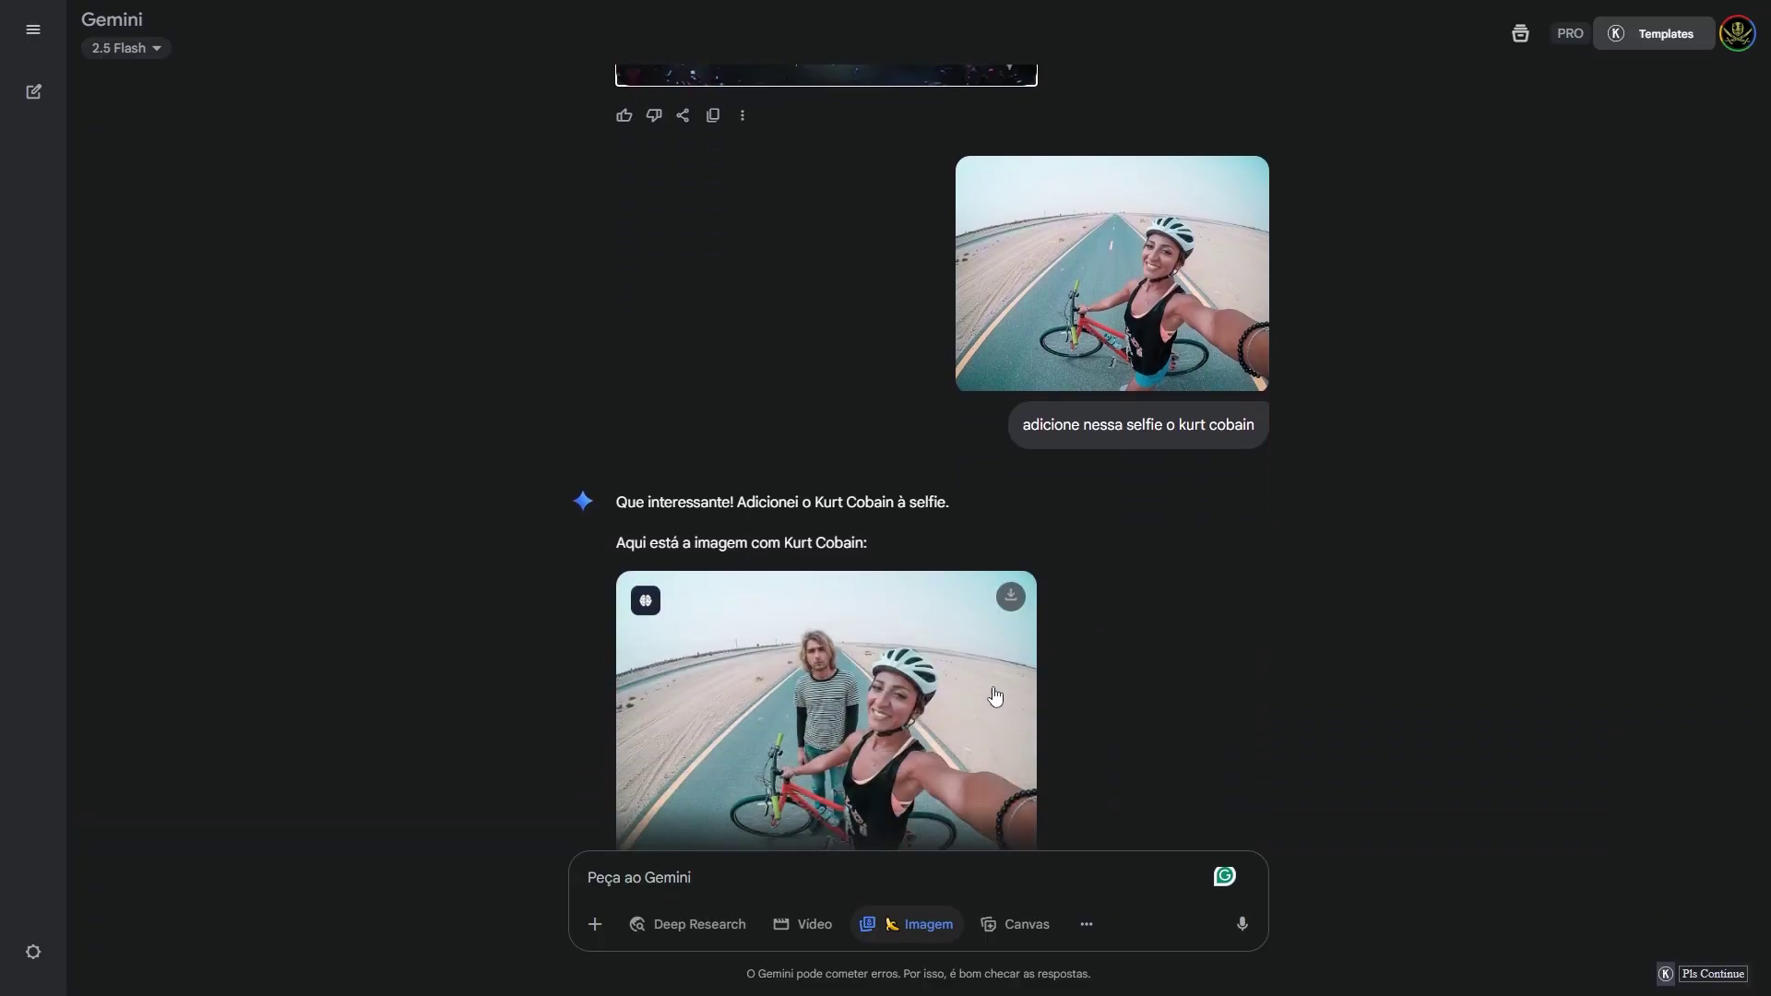
left_click(820, 693)
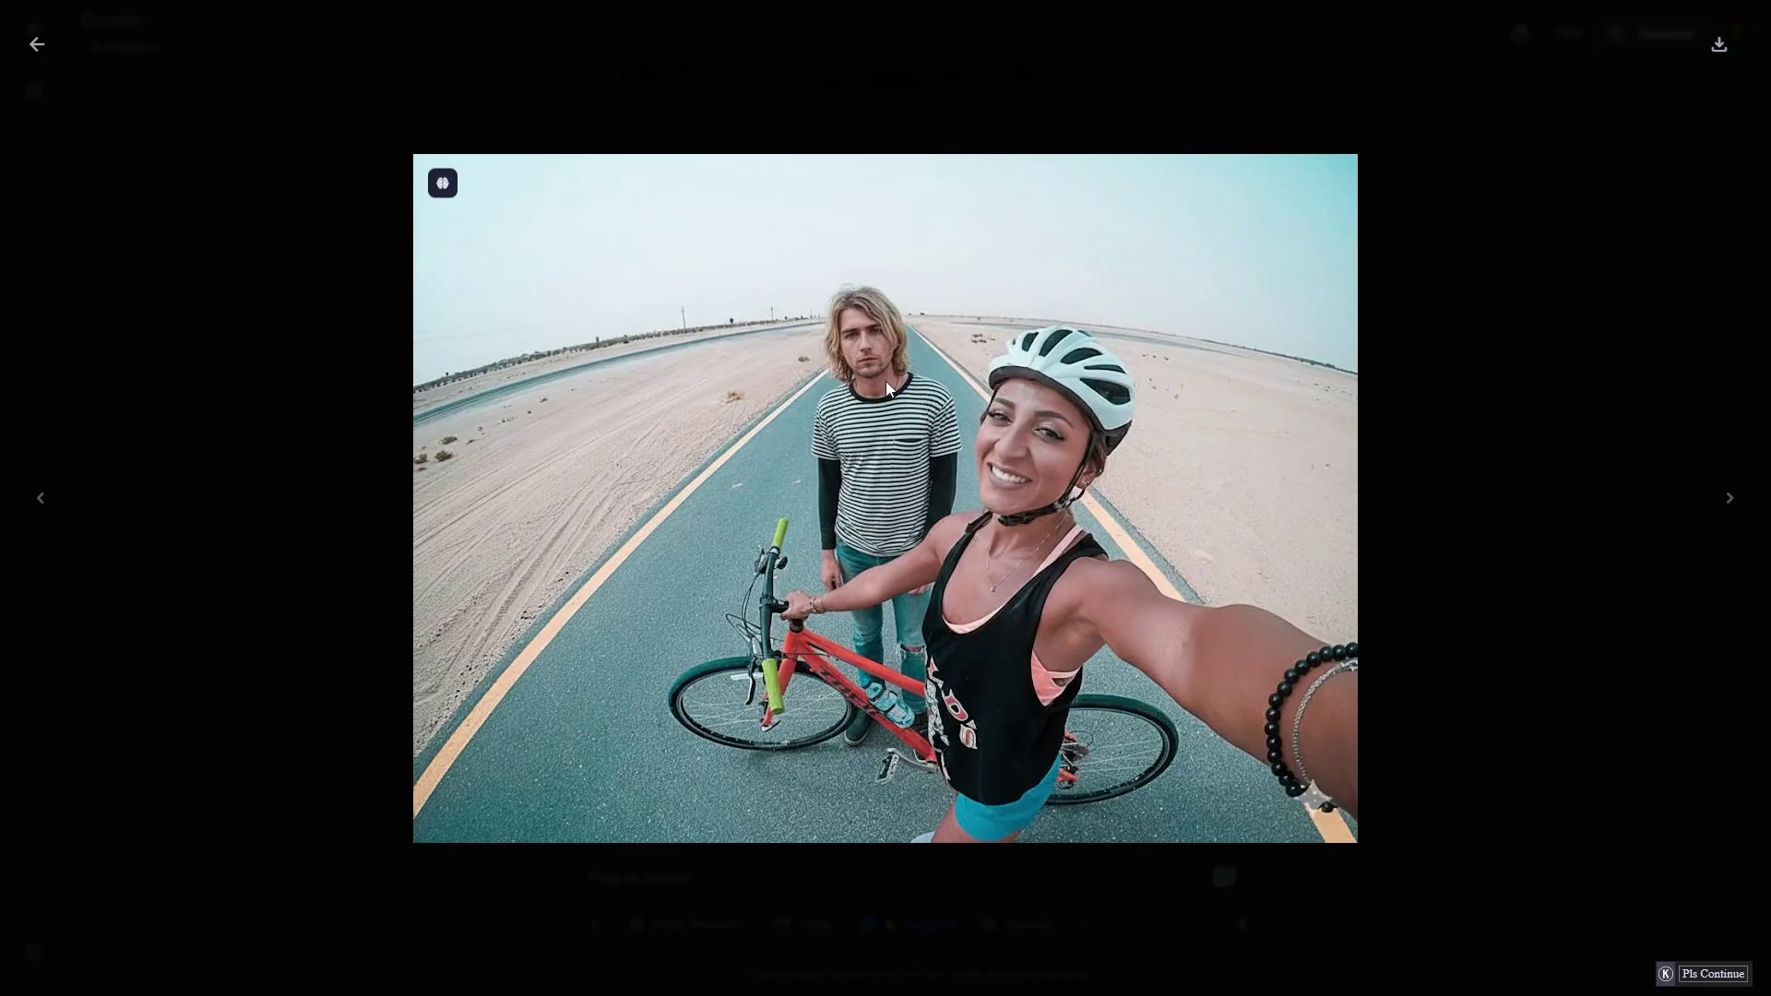
key("Escape")
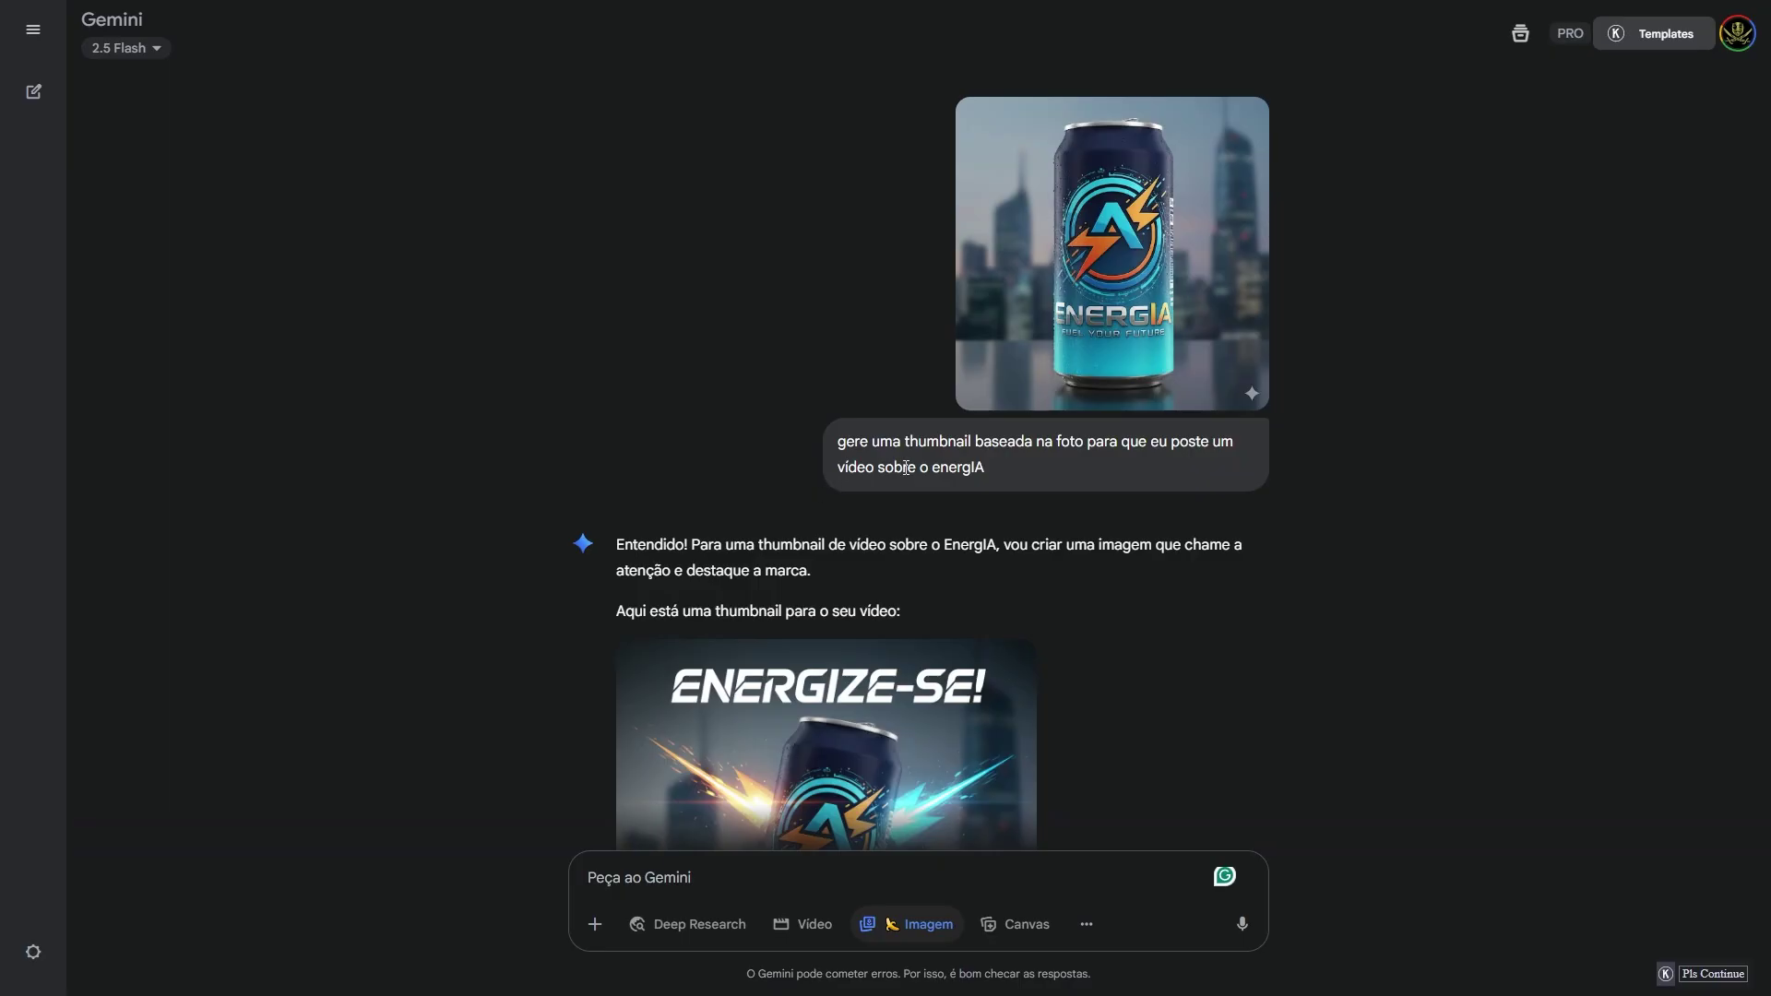
Step: Compare the EnergIA can photo and its video thumbnail prompt with the generated "ENERGIZE-SE!" thumbnail
scroll(1007, 509, "down", 3)
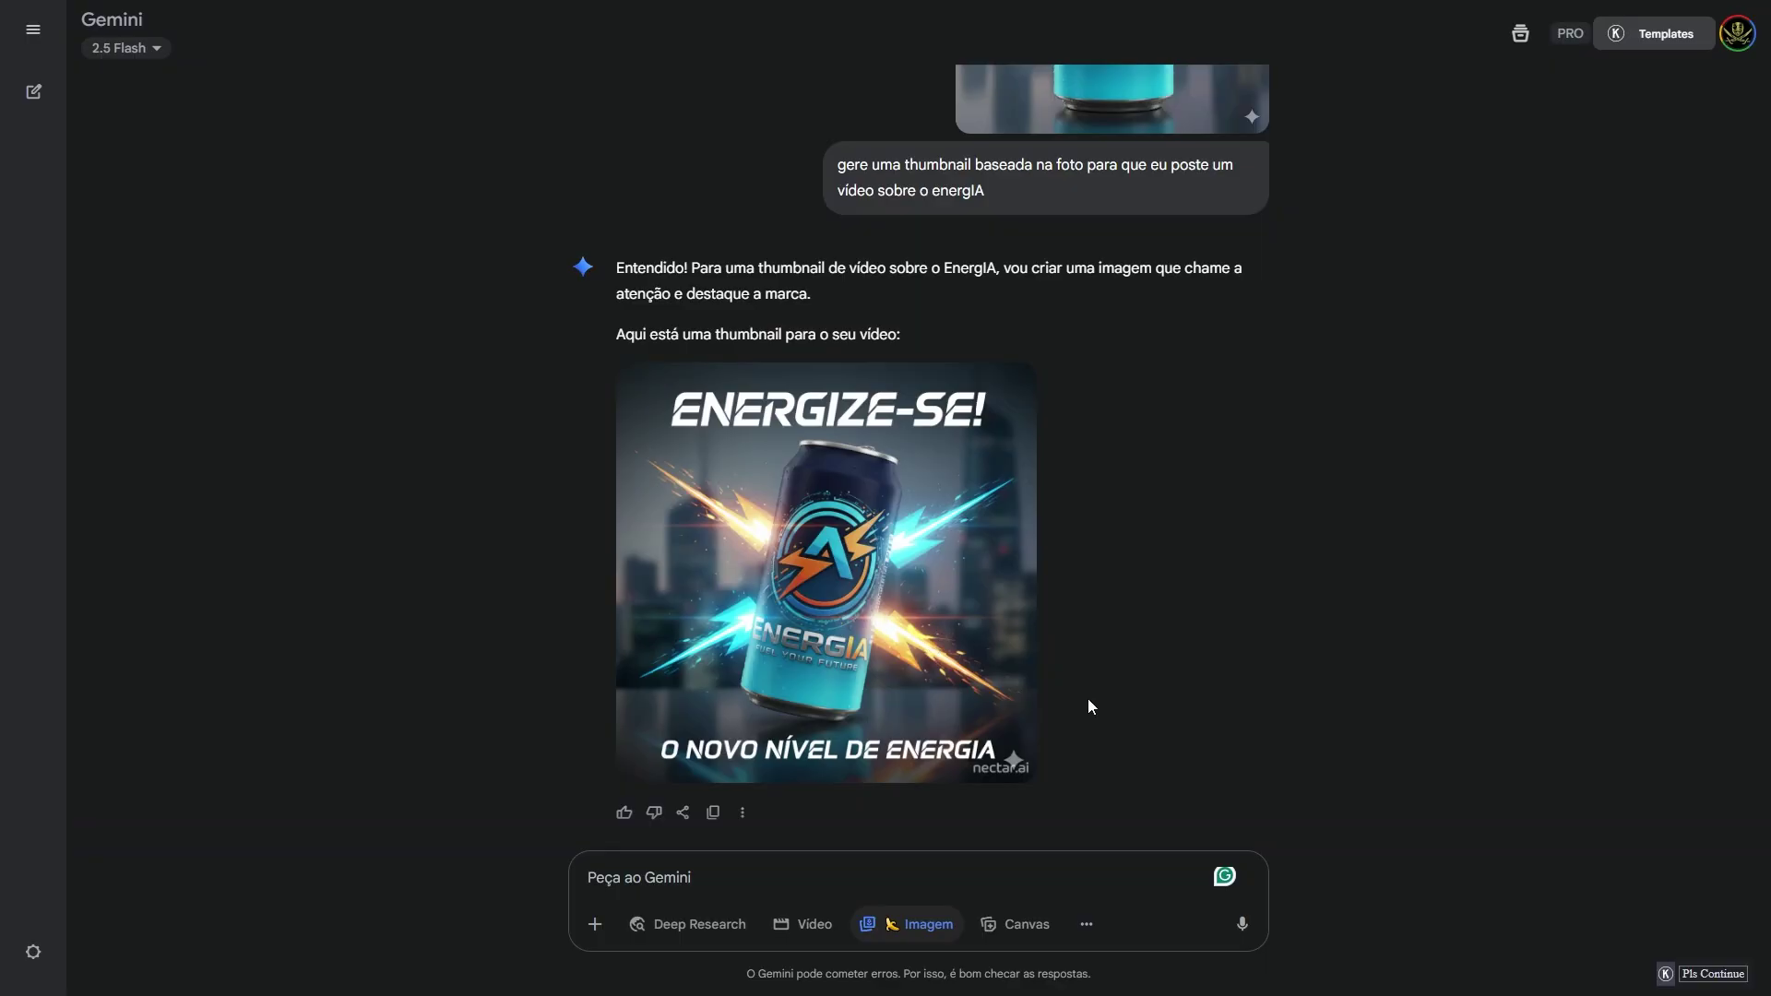
scroll(1088, 699, "up", 3)
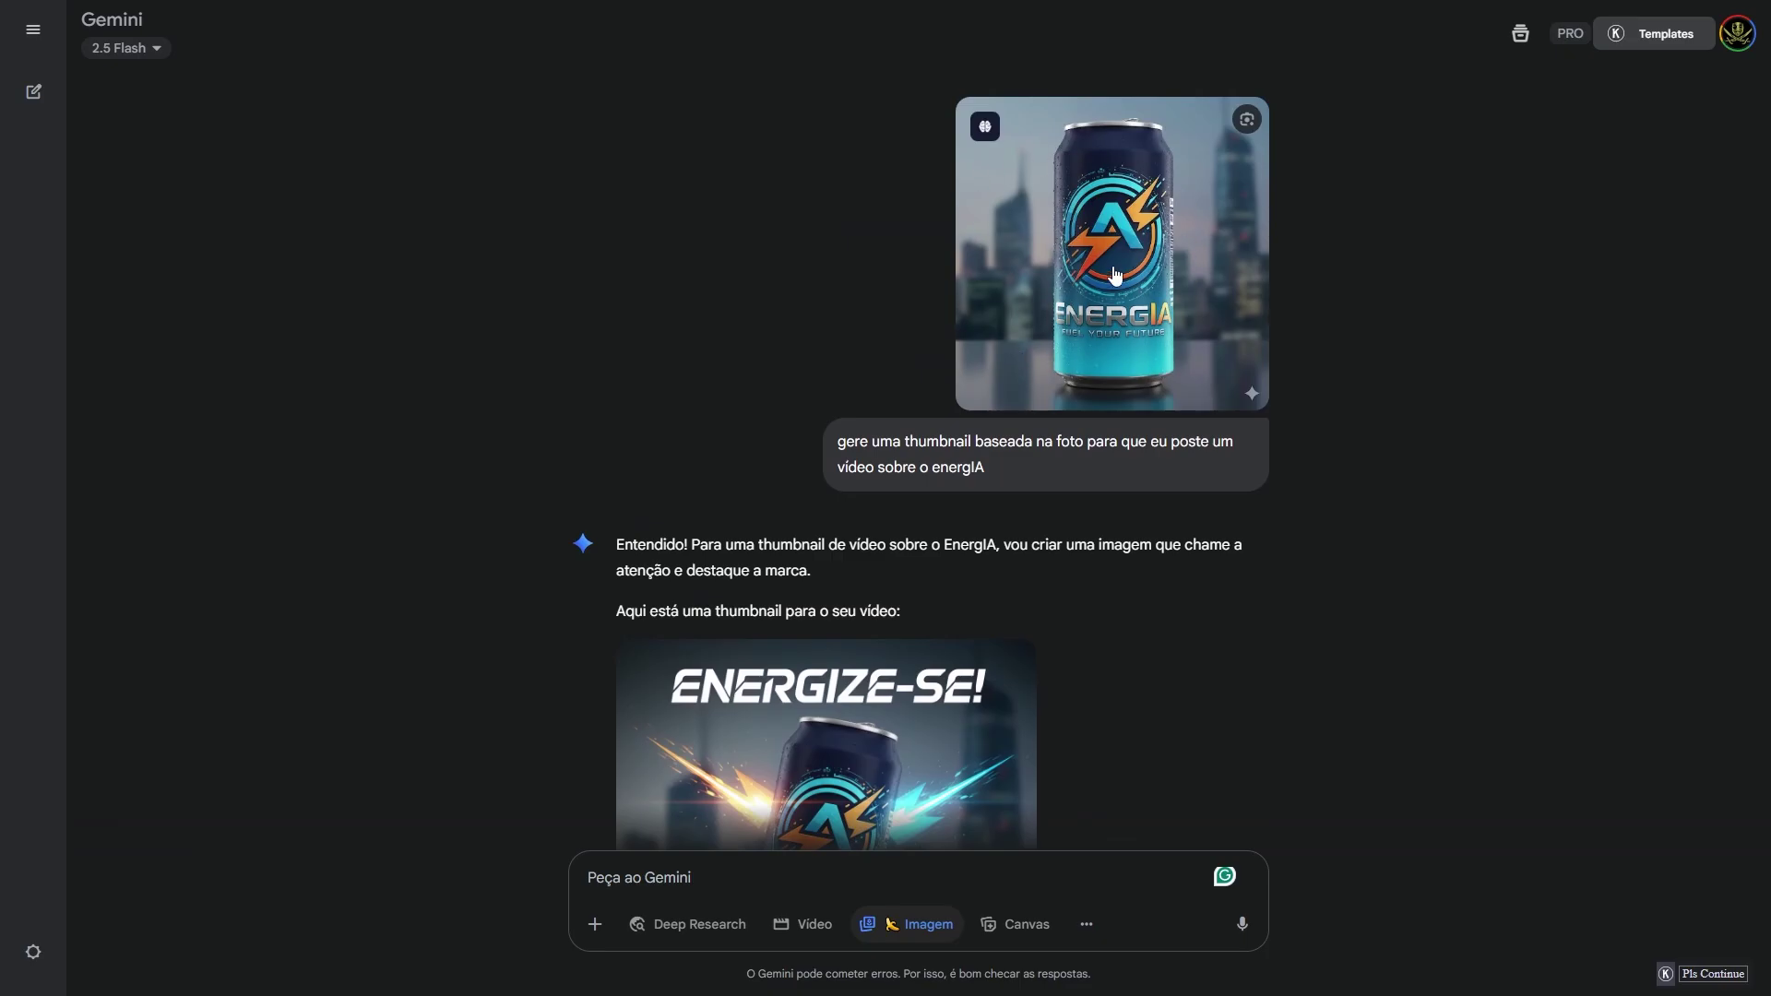
scroll(1114, 274, "down", 3)
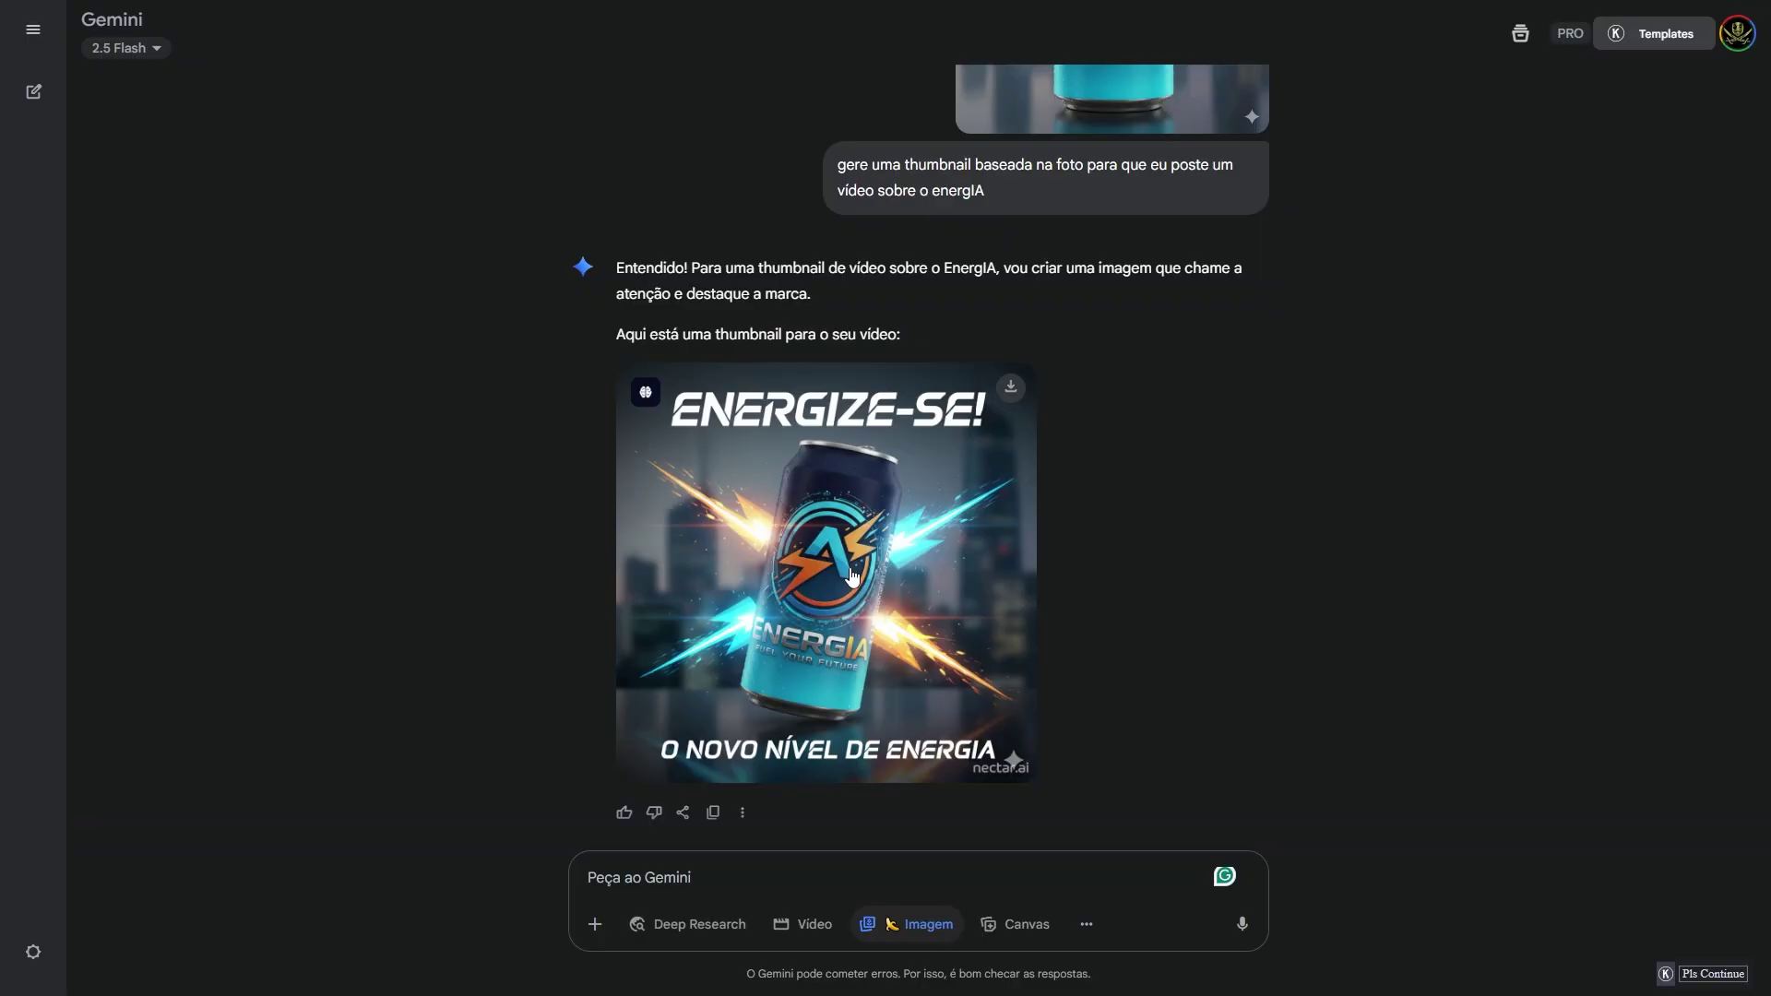
Step: Compare the green car photo with its coloring-page version, generated from "transforme essa foto em um desenho de colorir"
scroll(852, 577, "down", 7)
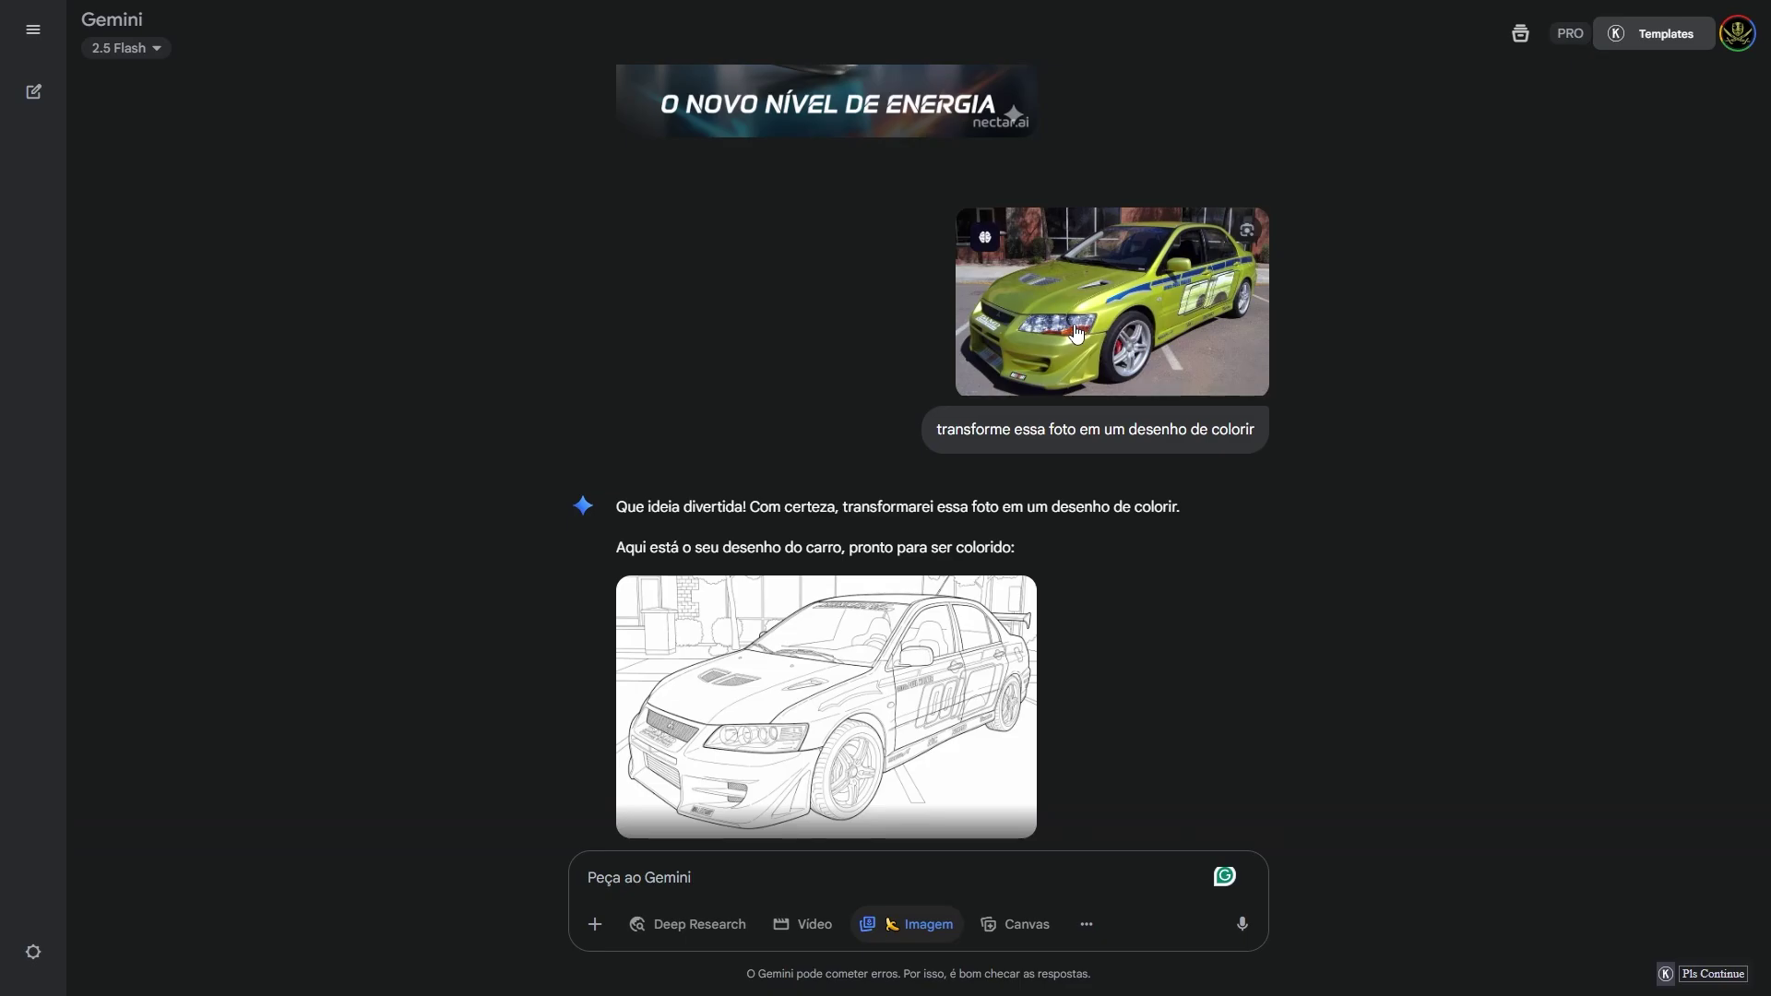
scroll(470, 734, "down", 1)
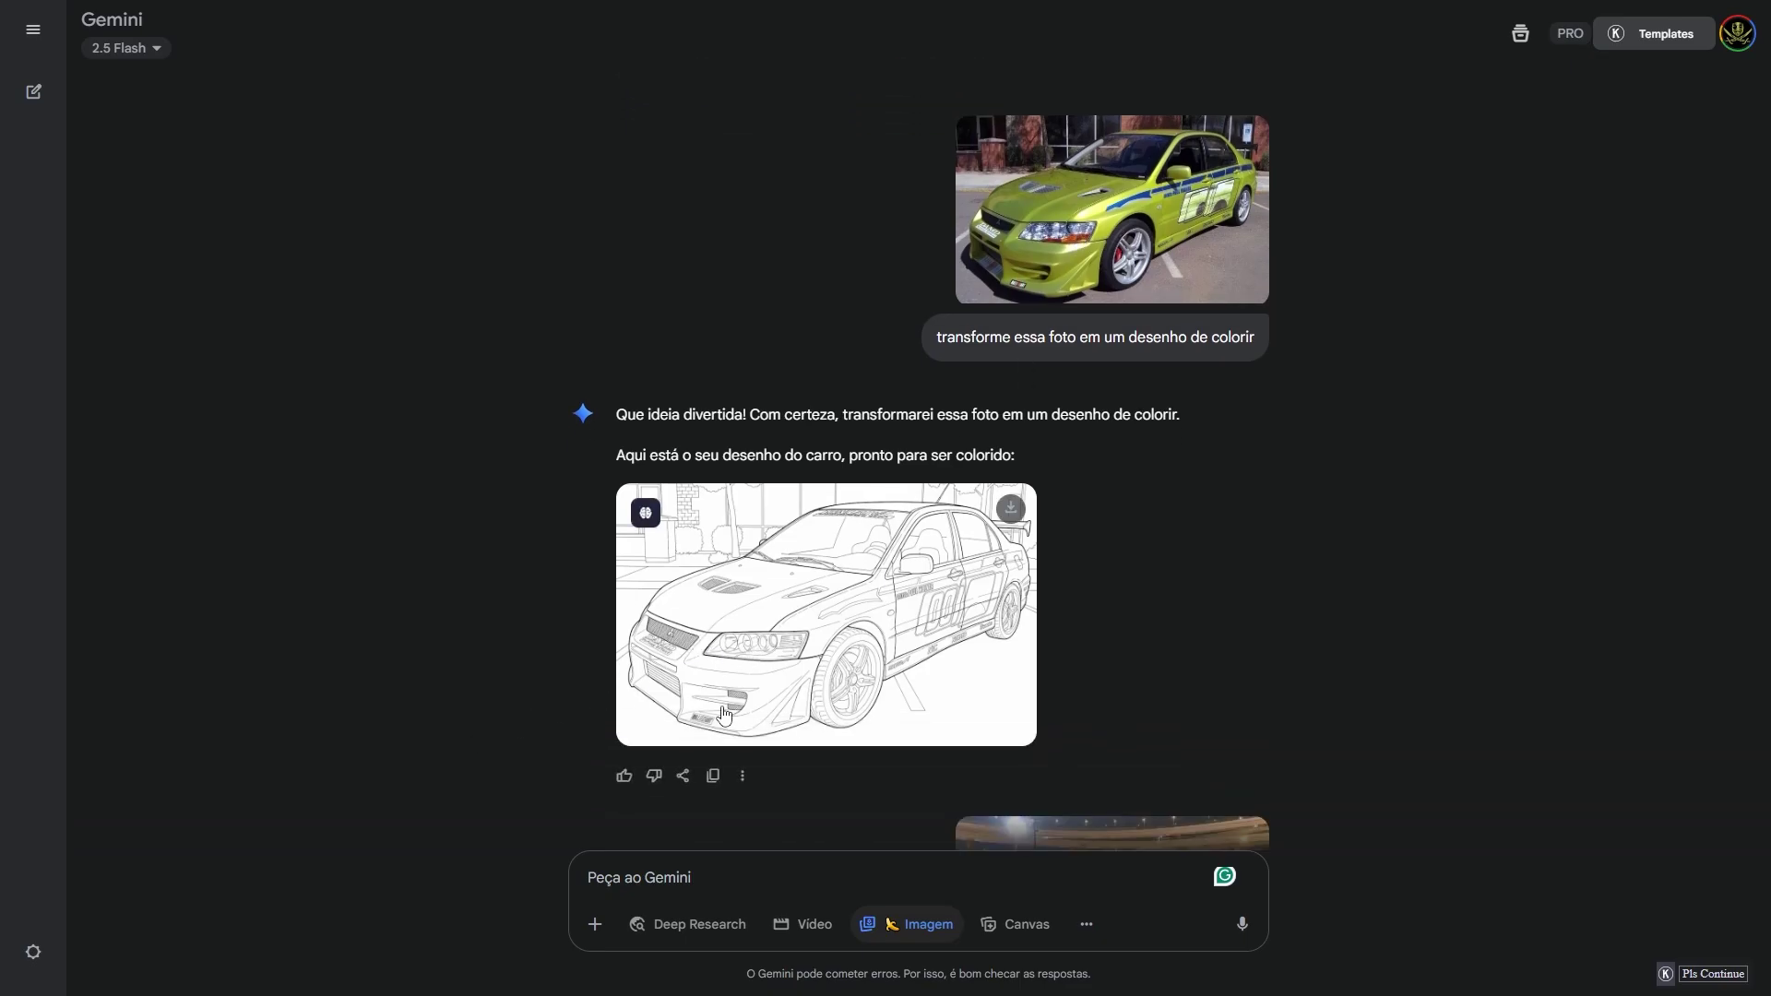
scroll(770, 710, "up", 1)
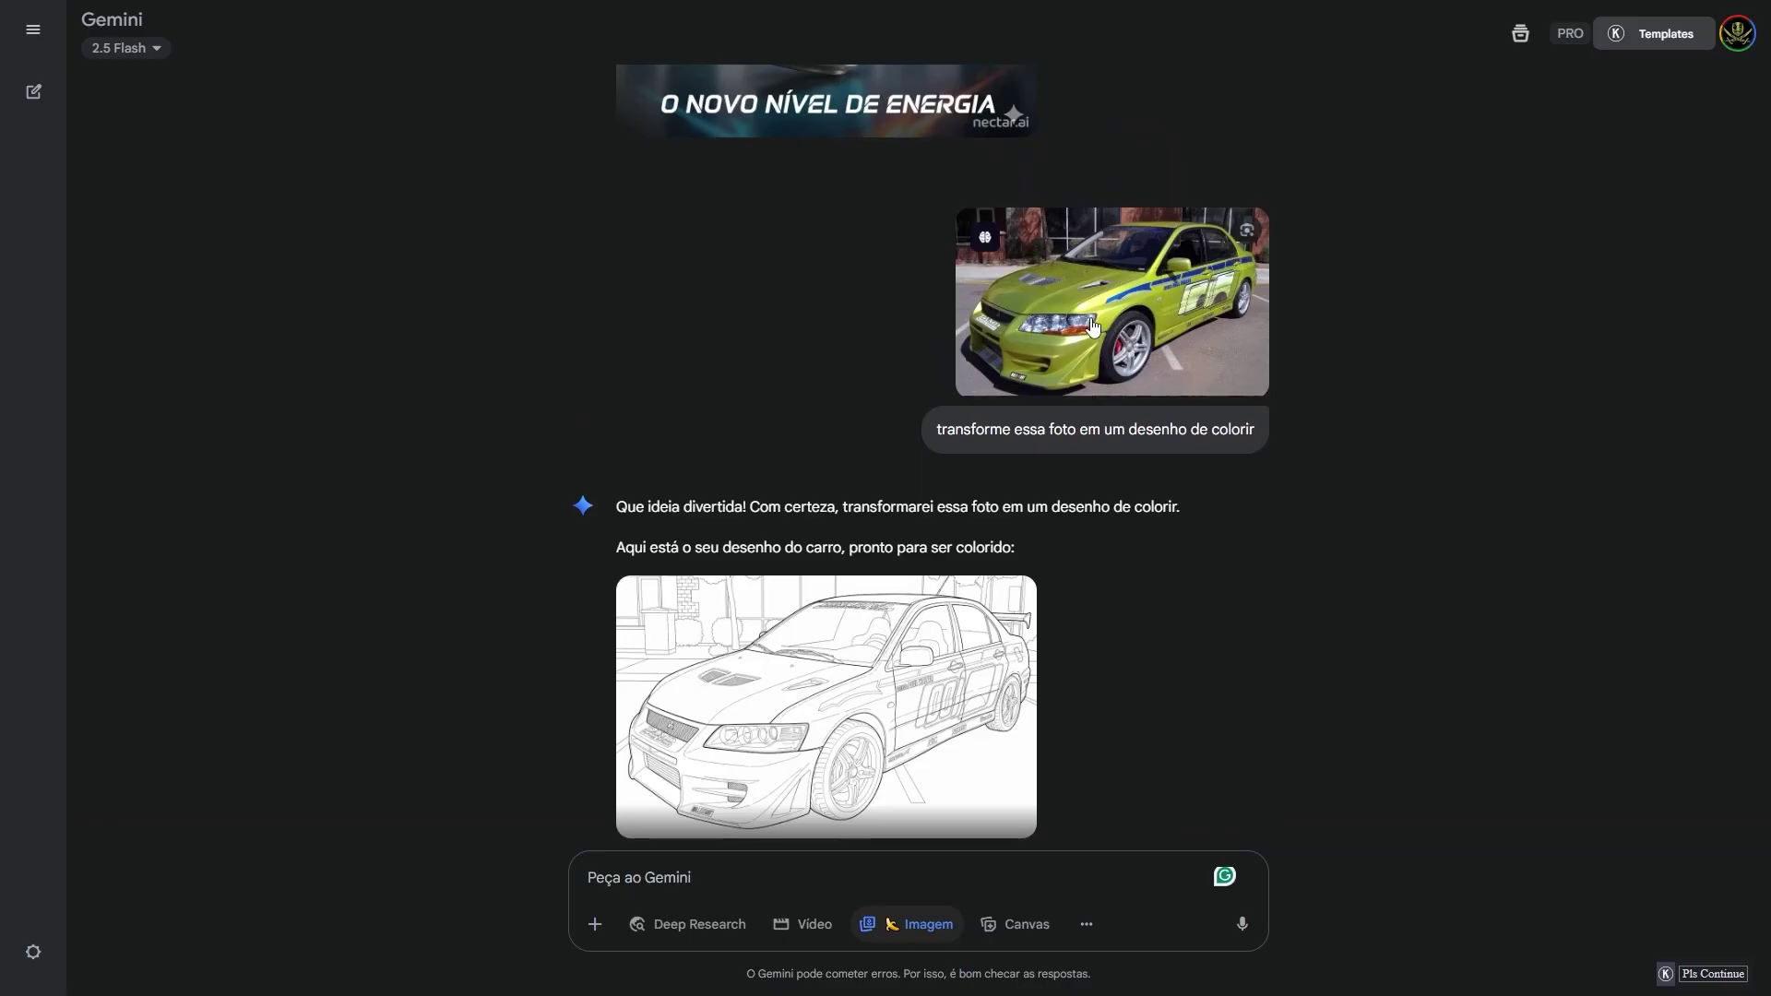
scroll(1092, 328, "down", 2)
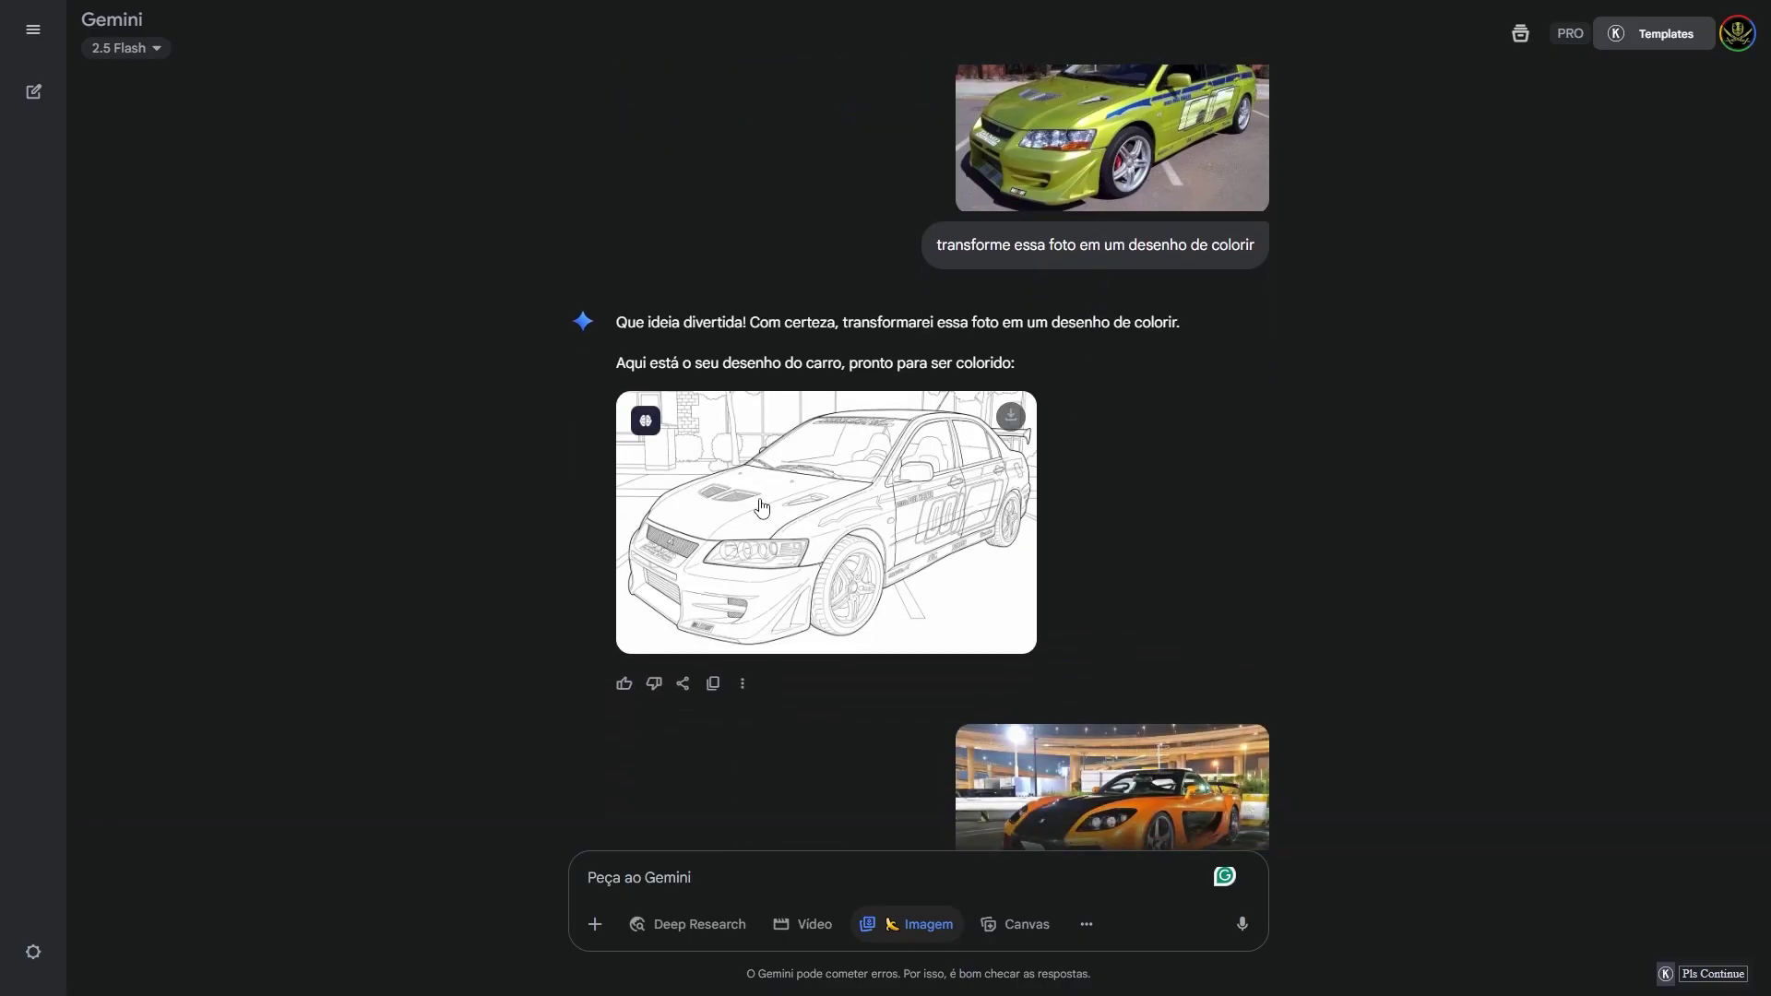
Step: Read the Hot Wheels toy car prompt for the orange and black sports car and view its source photo at full size
scroll(774, 504, "down", 6)
scroll(777, 503, "up", 1)
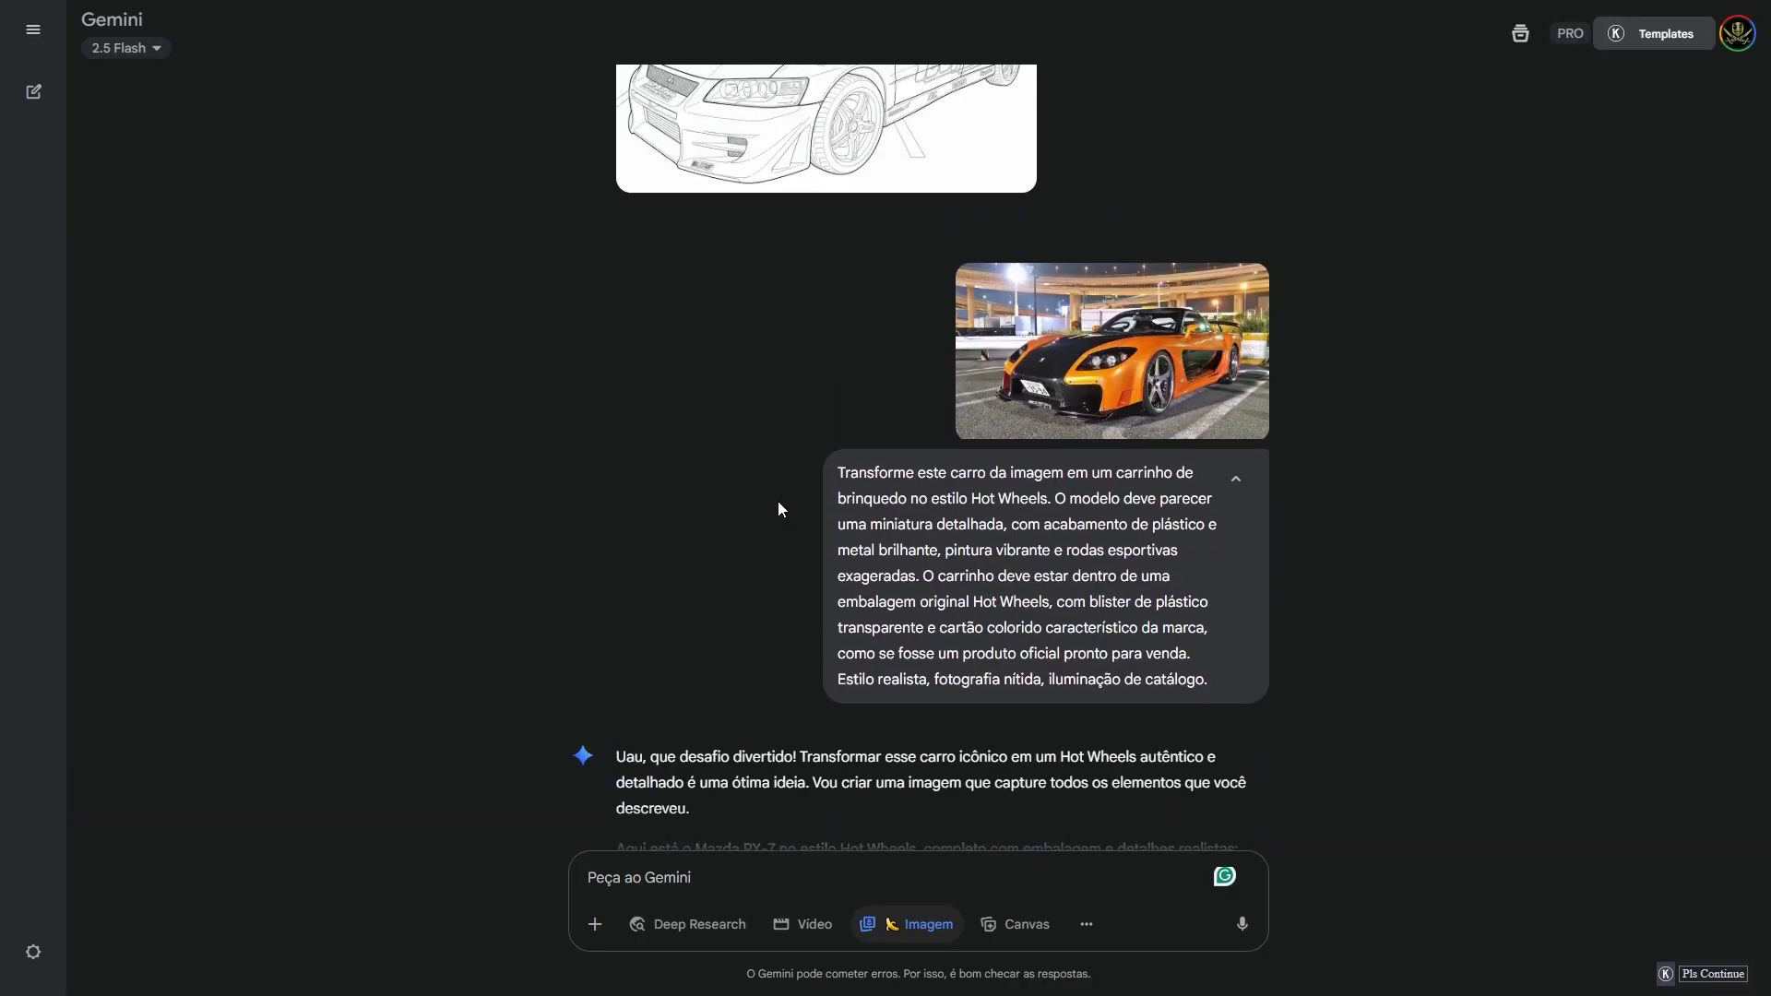
scroll(721, 558, "down", 1)
scroll(721, 558, "up", 1)
mouse_move(1068, 403)
left_click(1070, 399)
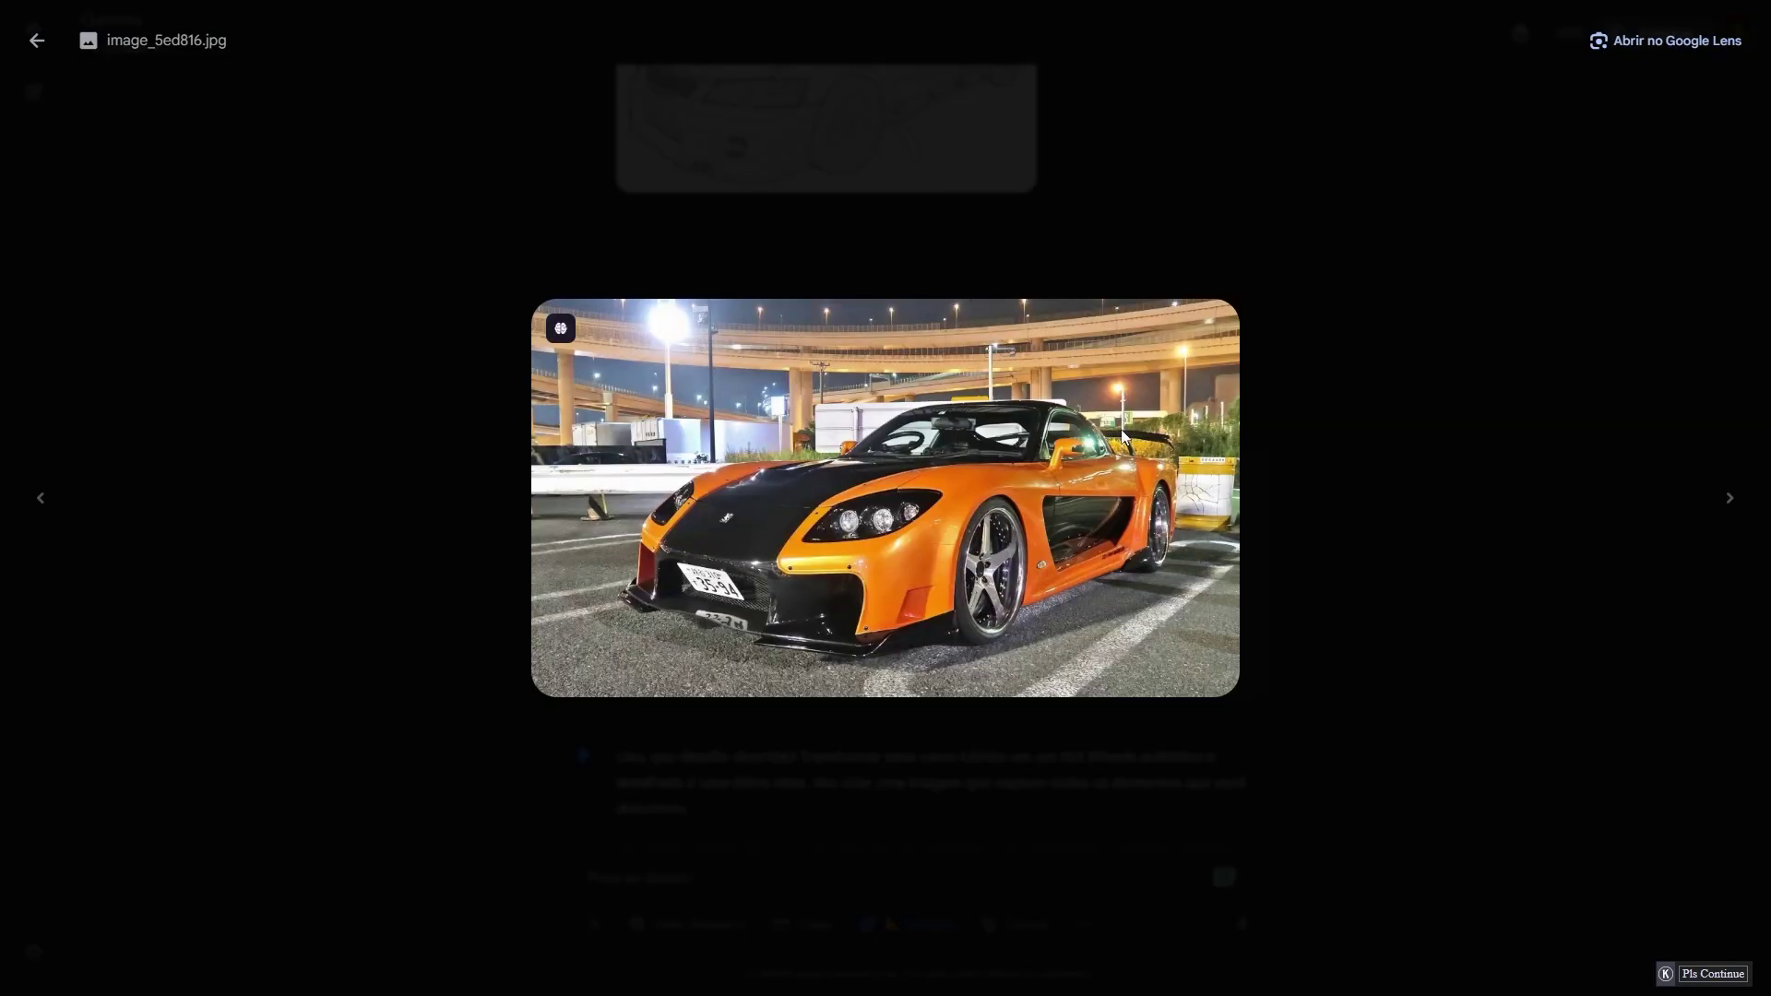
left_click(1396, 632)
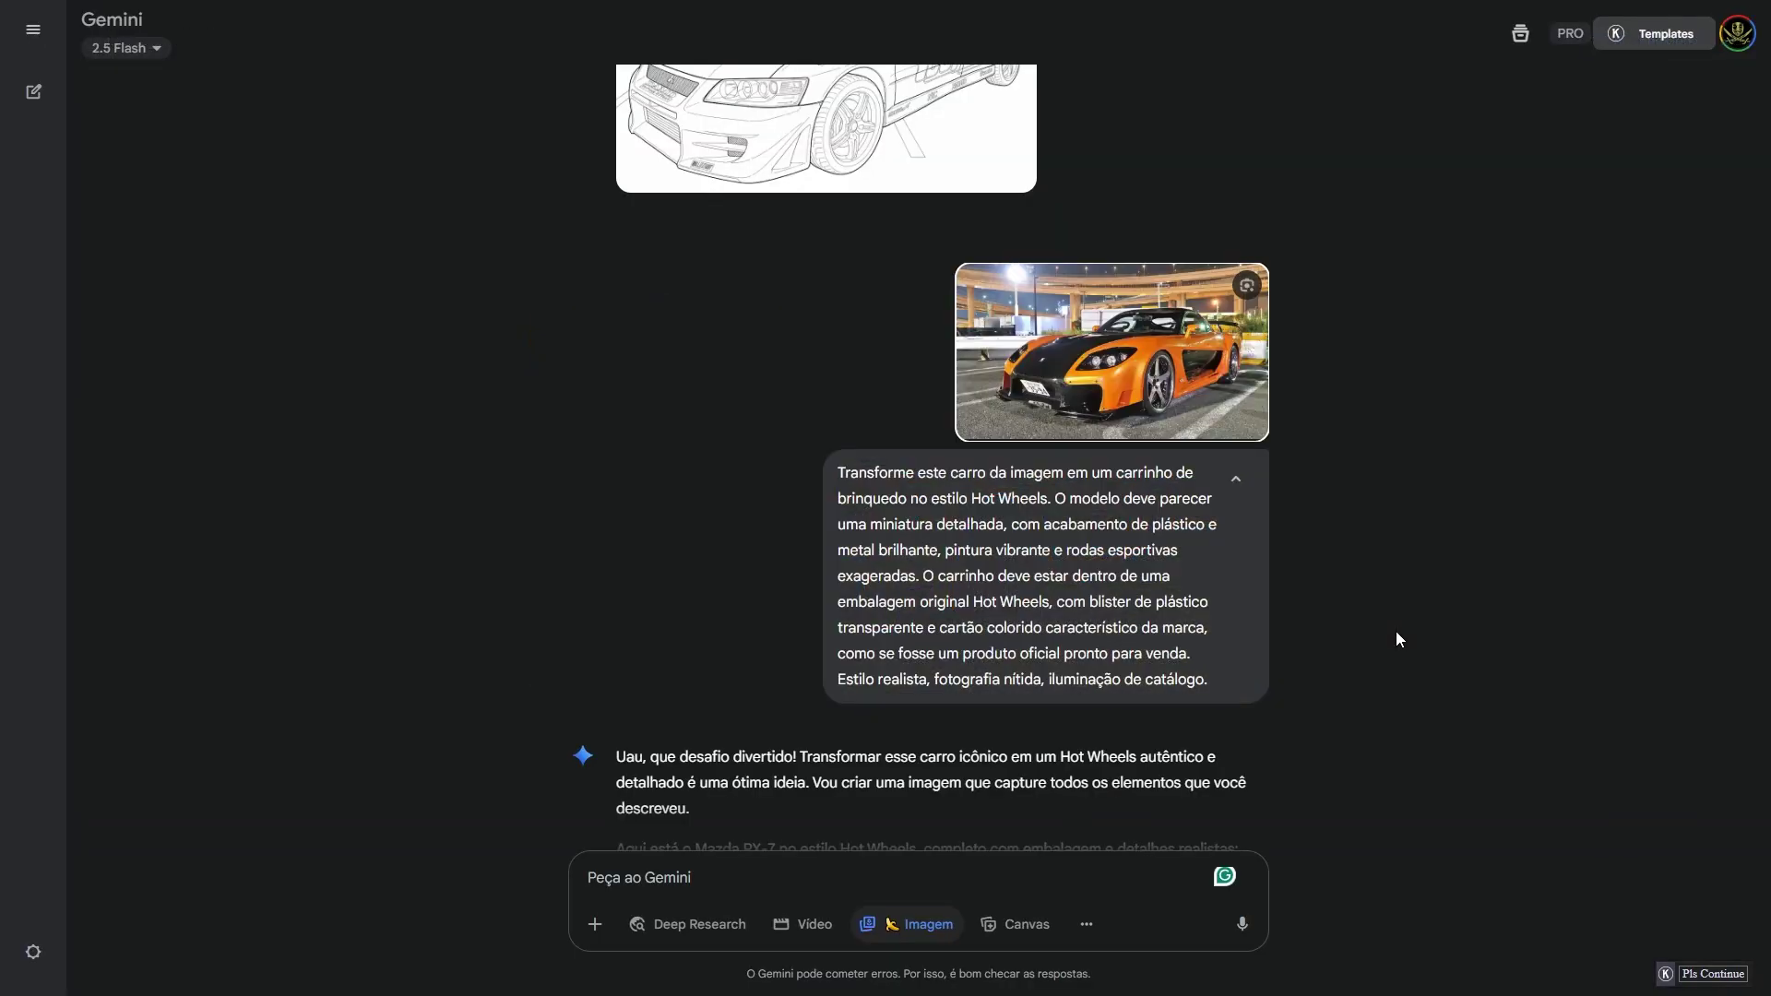
Step: View the generated Hot Wheels package of the orange Mazda RX-7 at full size and return to the conversation
scroll(1396, 632, "down", 5)
left_click(849, 584)
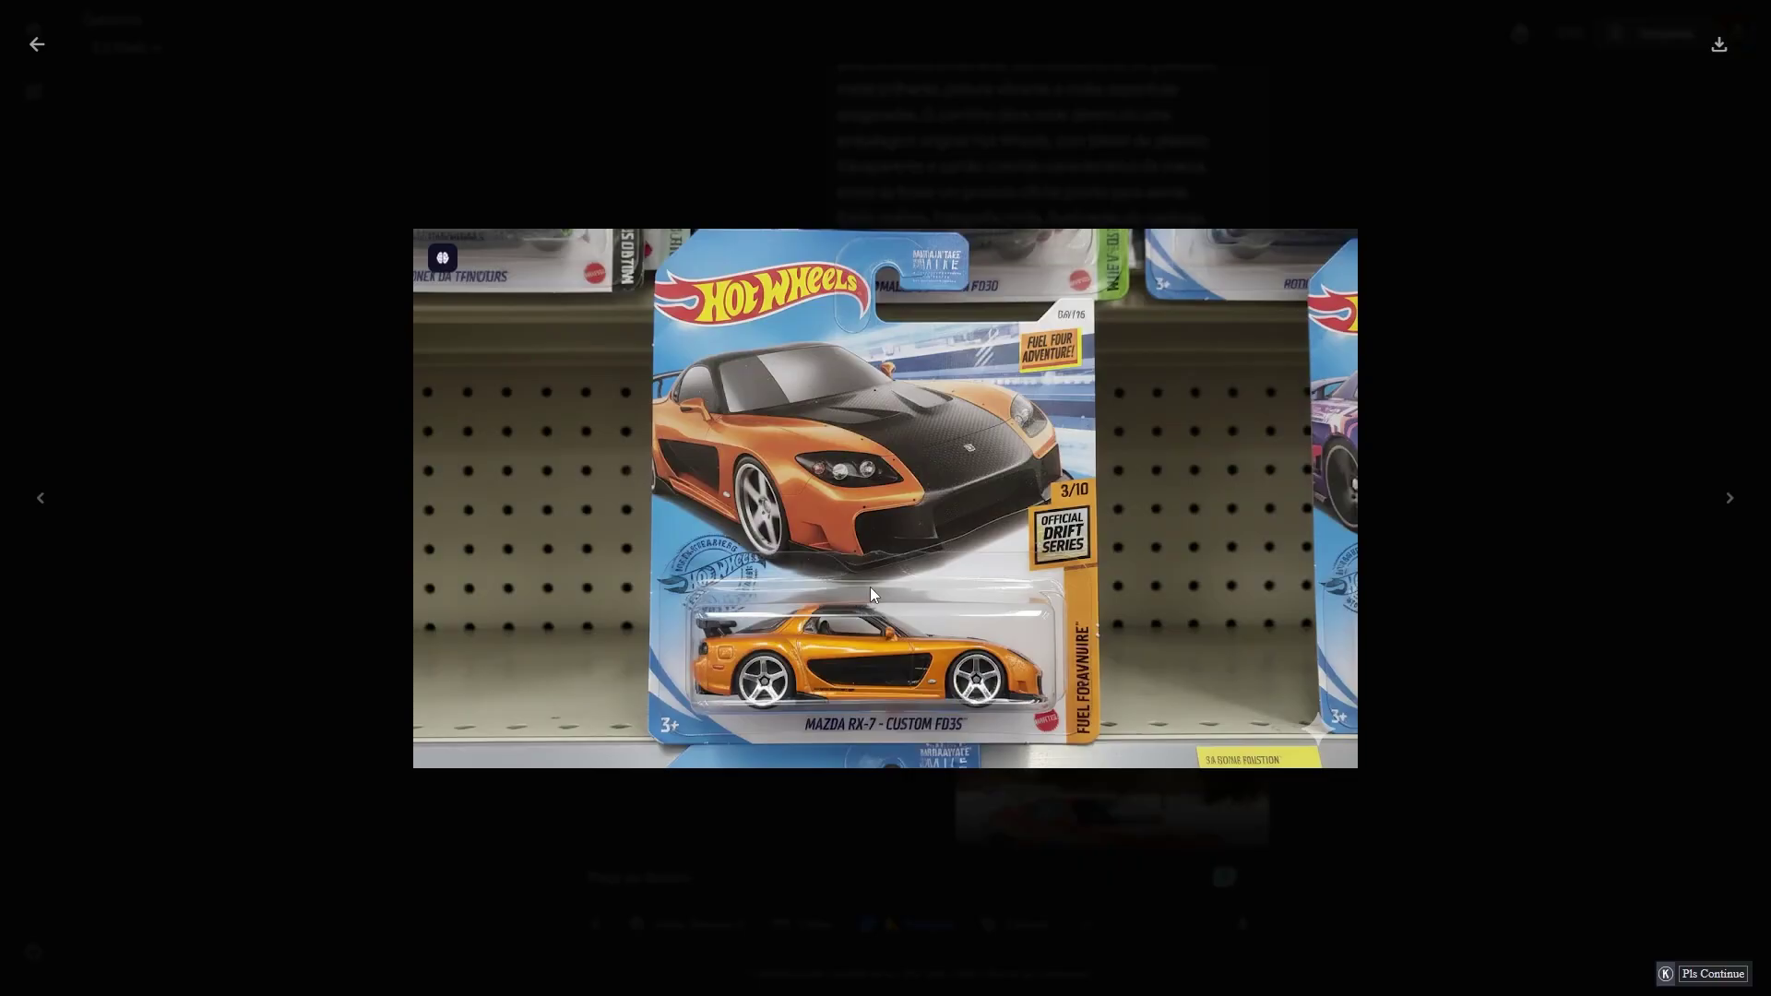
left_click(763, 627)
scroll(766, 627, "down", 1)
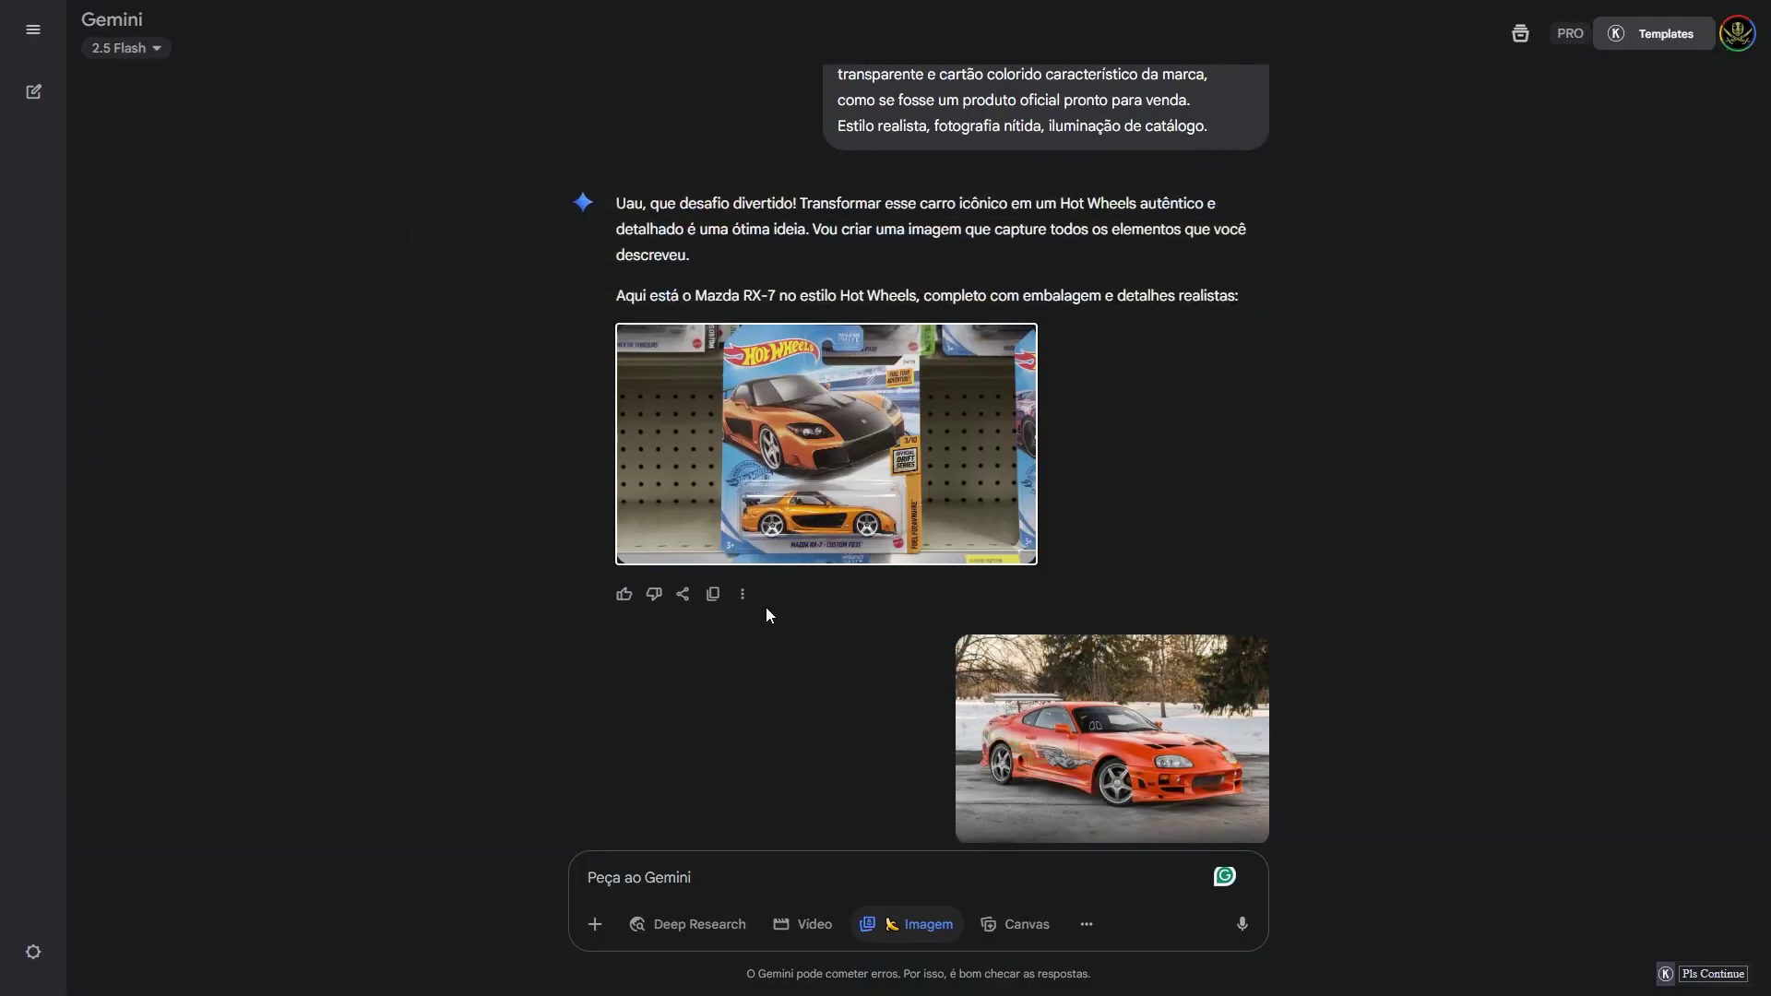
Step: Review the Hot Wheels versions of the orange-red sports car, the BMW M3 GTR and the green Nissan 350Z against their source images
scroll(767, 610, "down", 3)
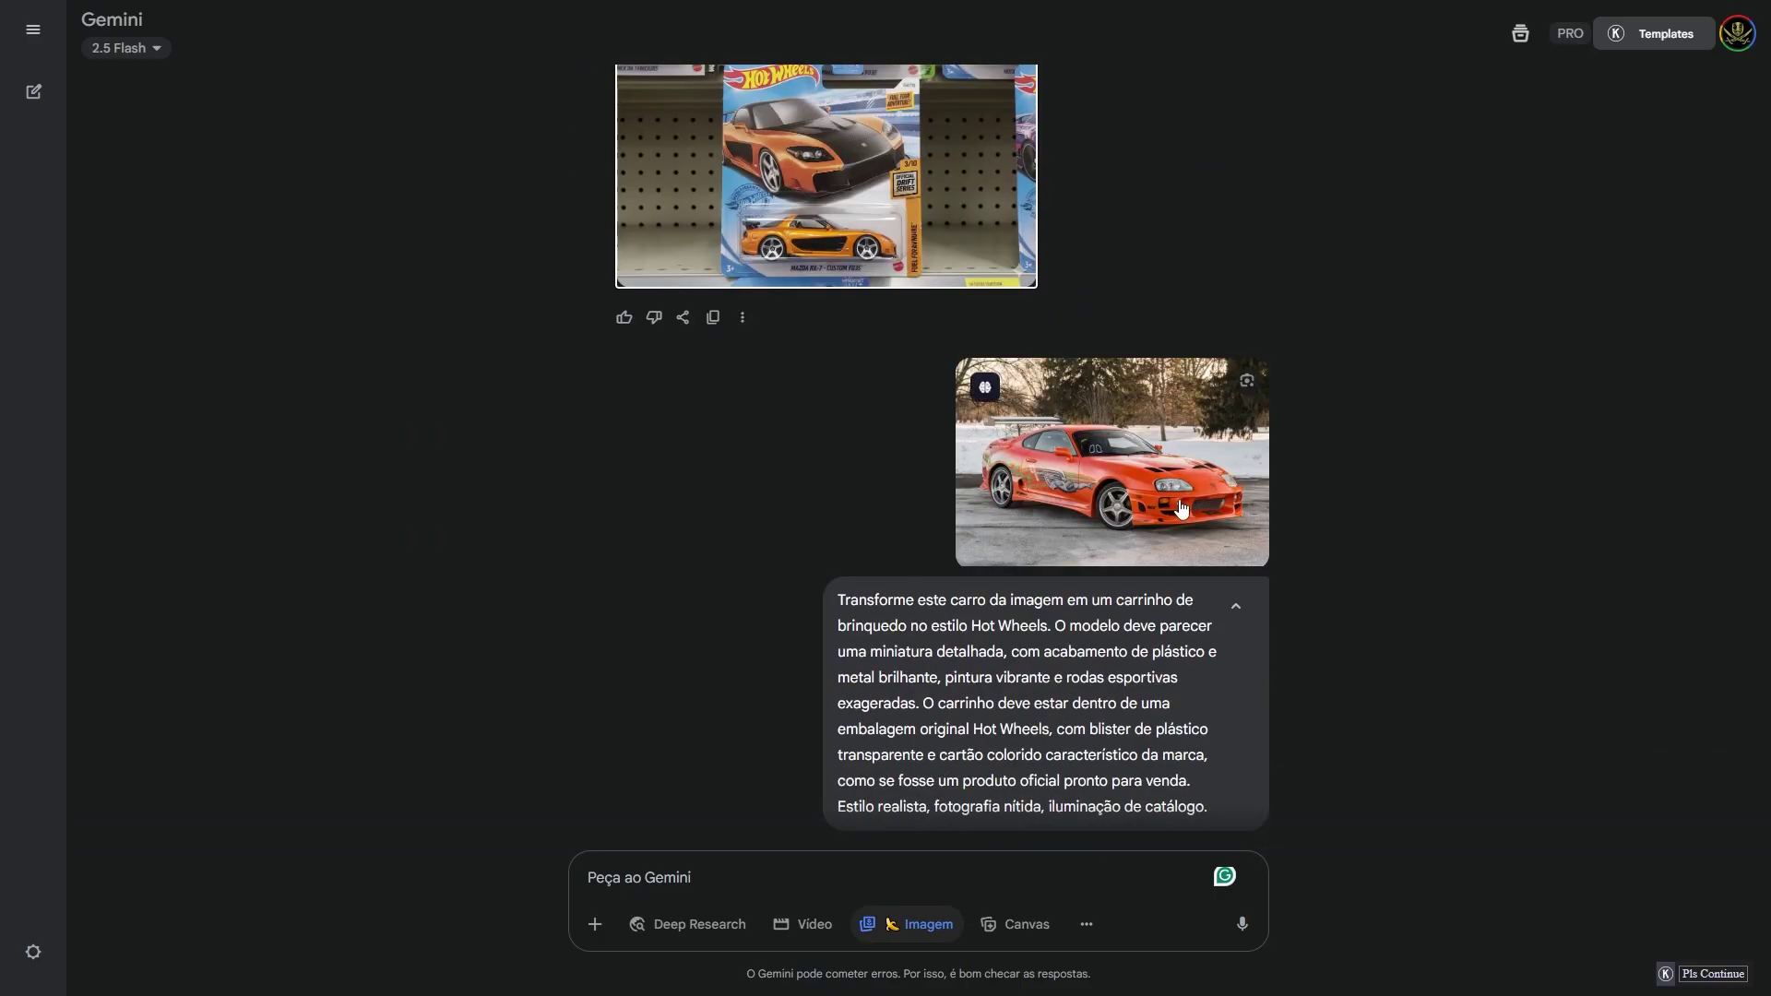
scroll(1075, 515, "down", 9)
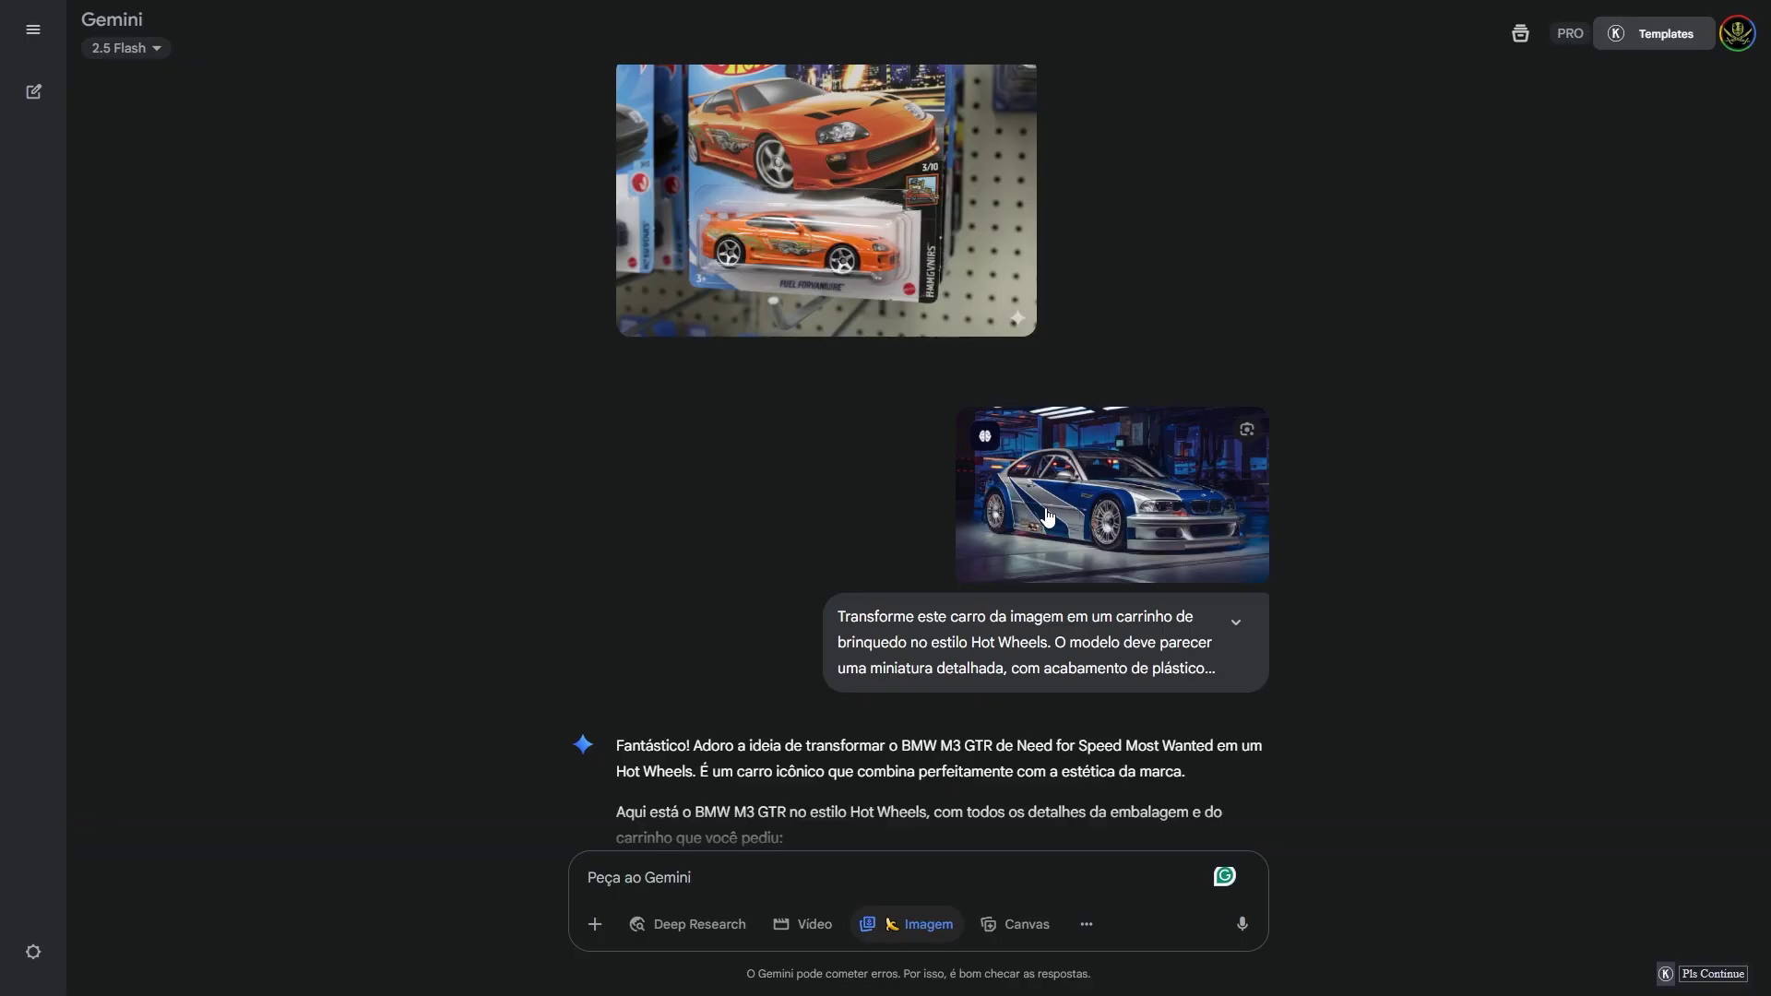
scroll(1047, 516, "down", 5)
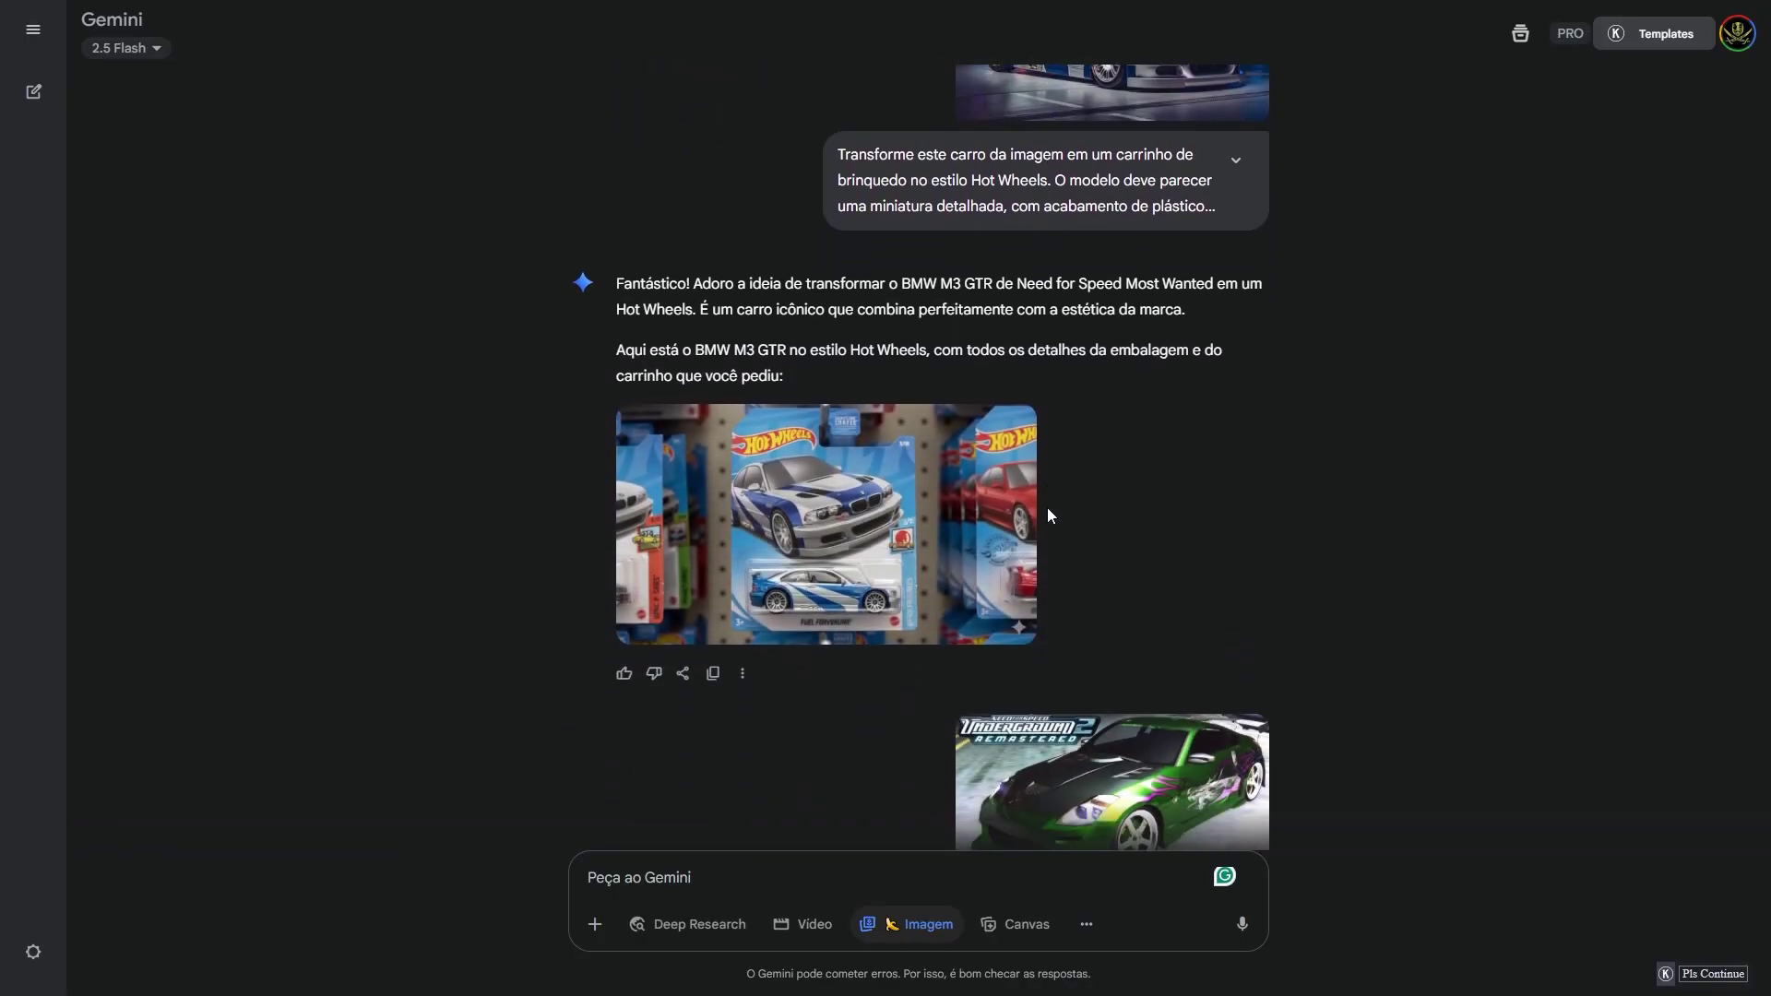
scroll(1048, 515, "down", 4)
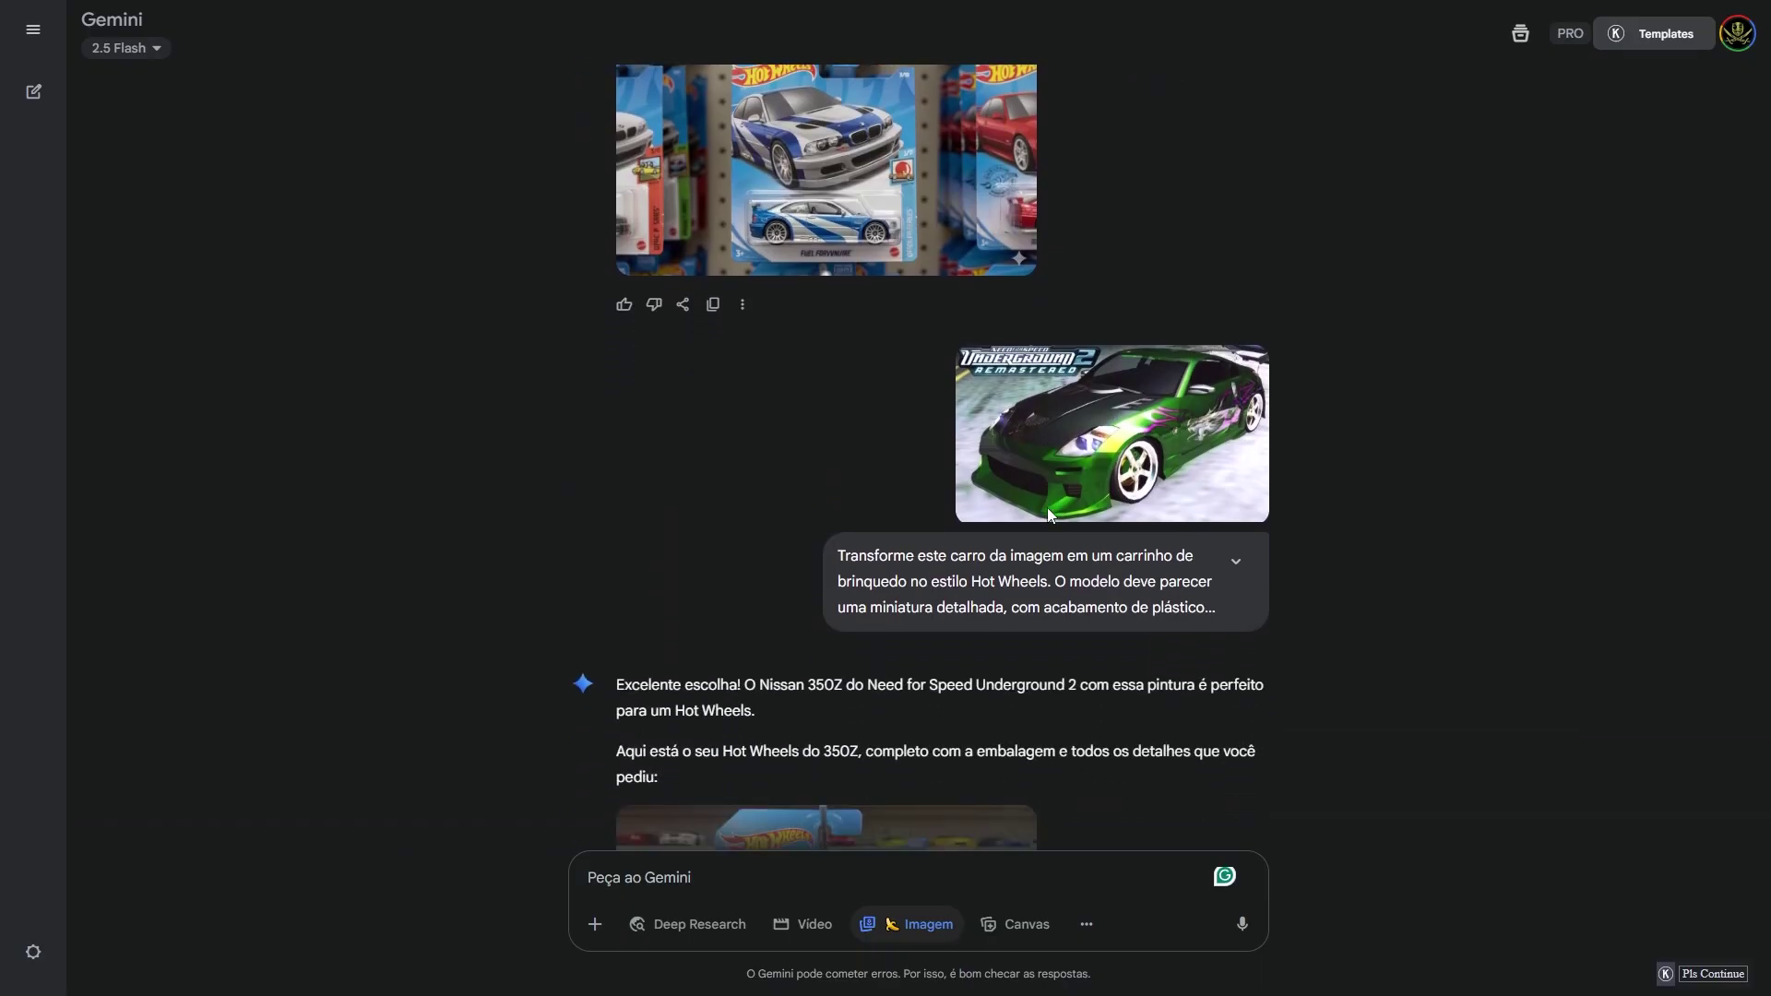
scroll(1047, 507, "down", 2)
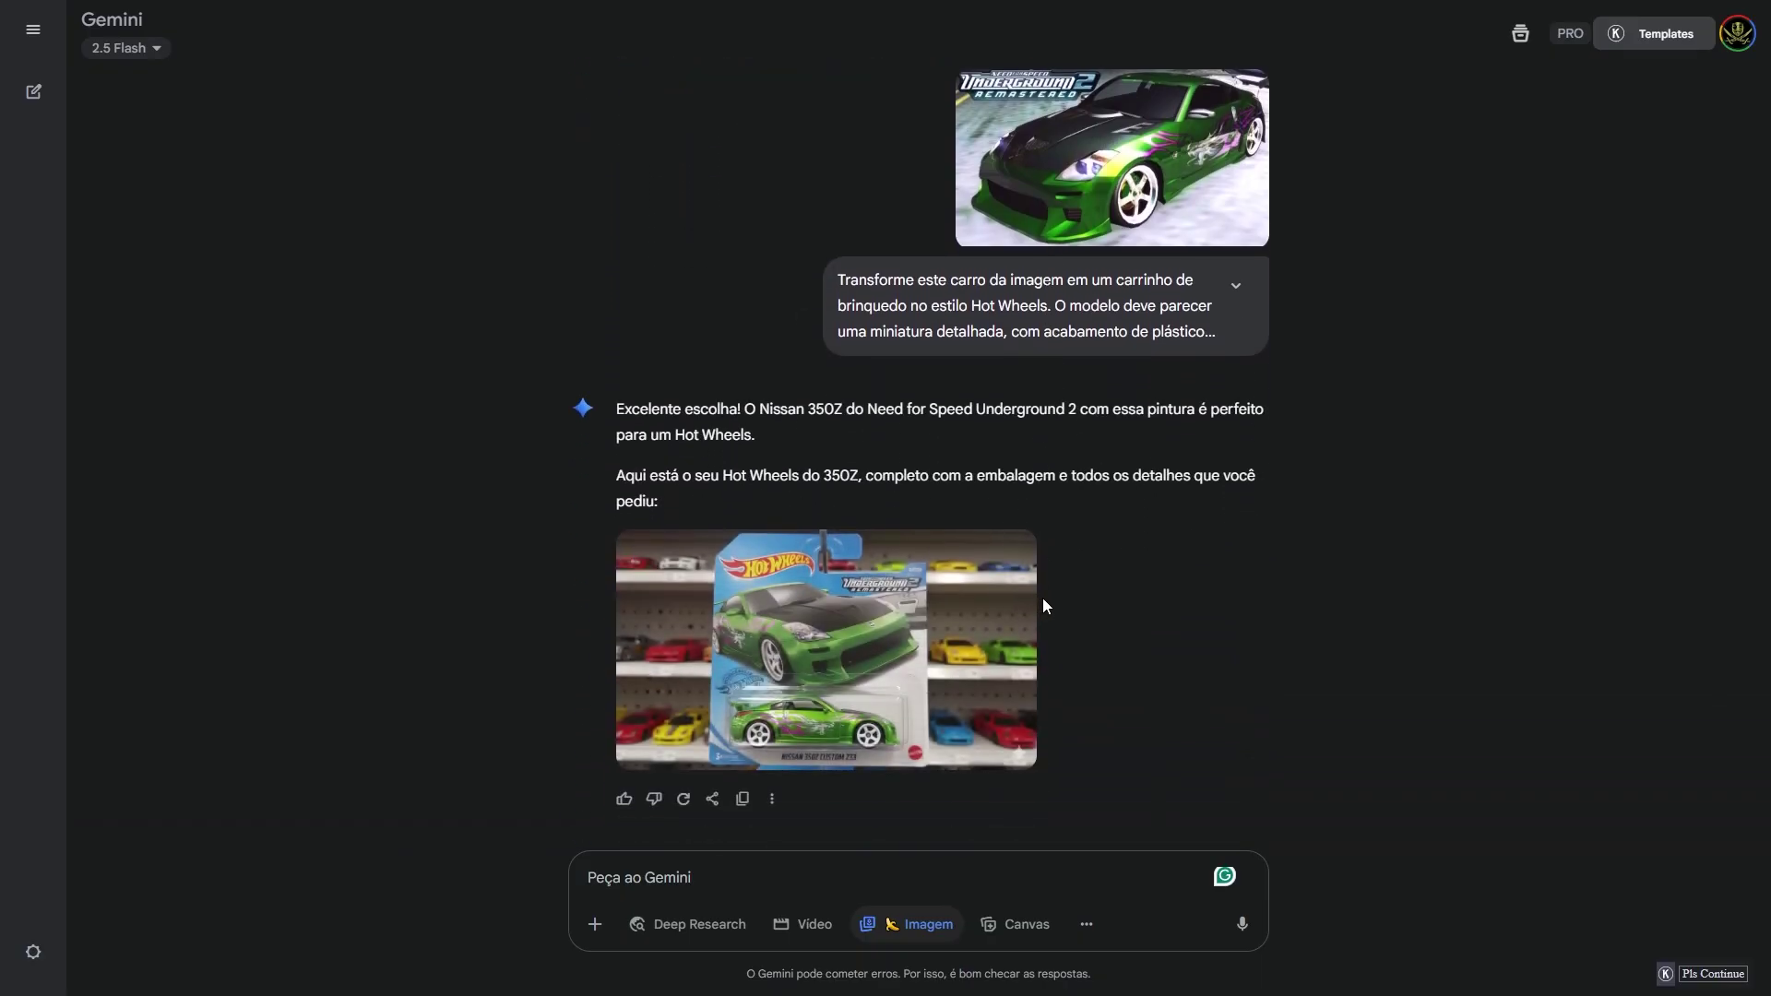
left_click(833, 671)
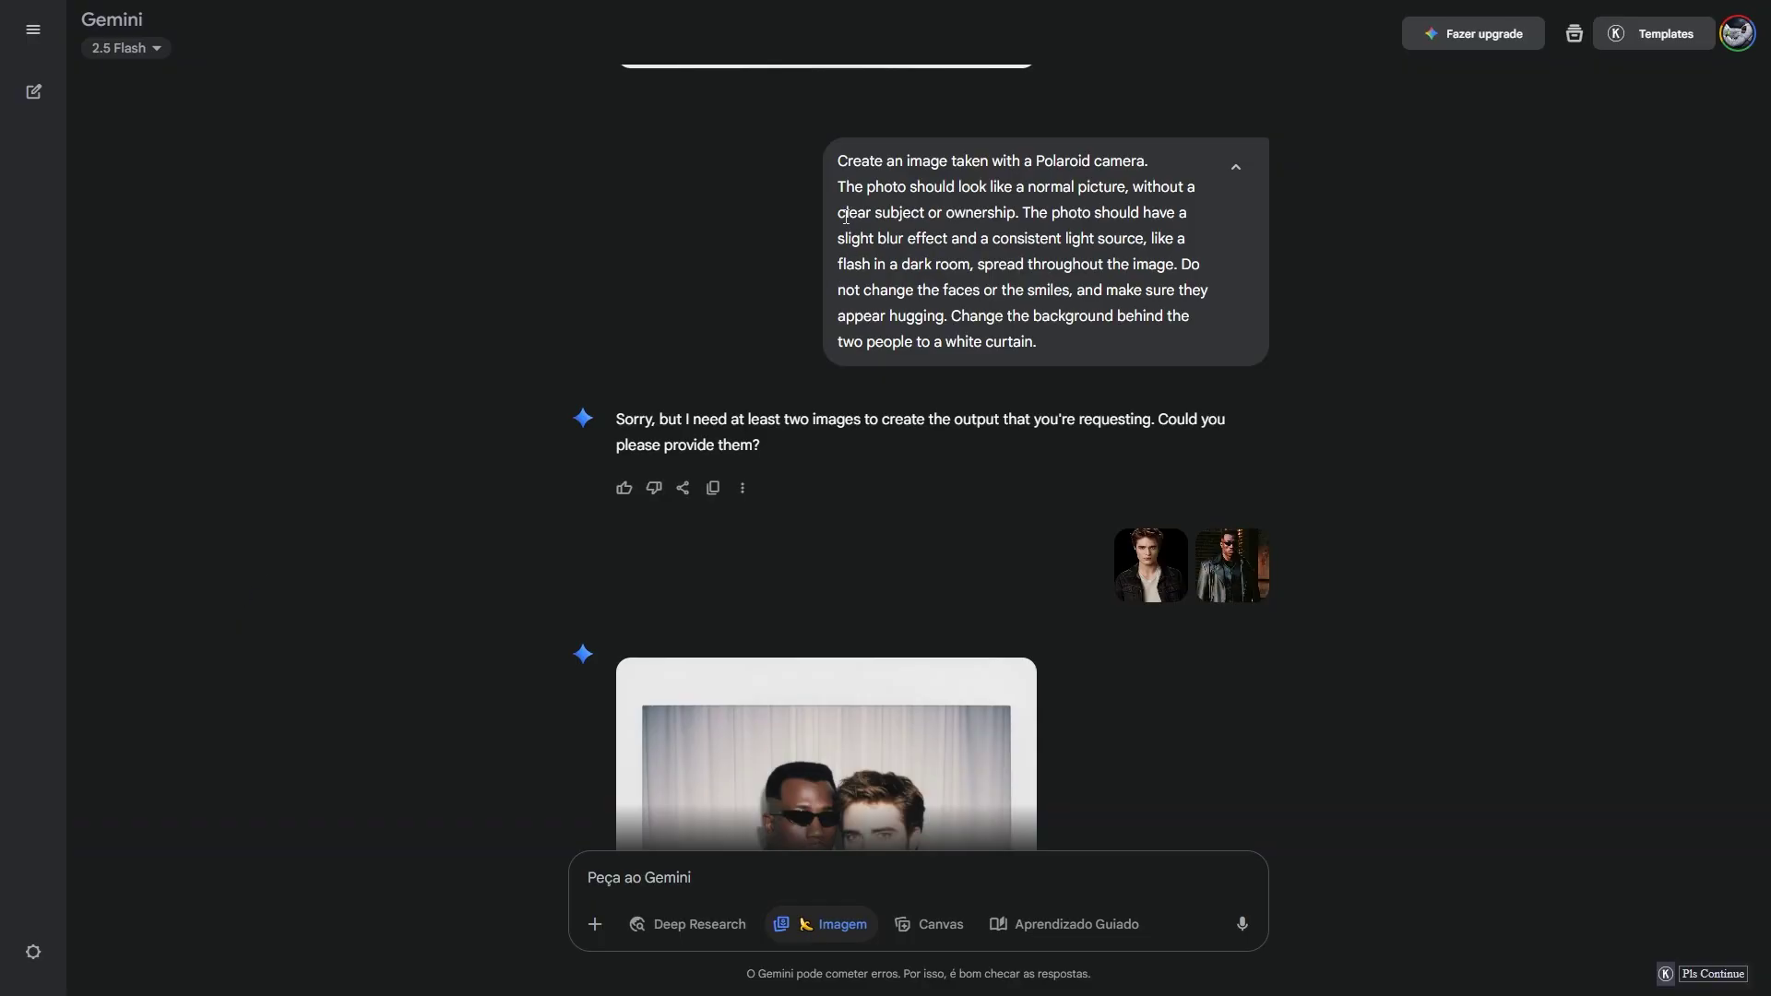
Step: Read the Polaroid camera prompt with the white curtain background and examine the image generated from the two men's photos
left_click_drag(838, 161, 1004, 295)
scroll(1106, 343, "down", 4)
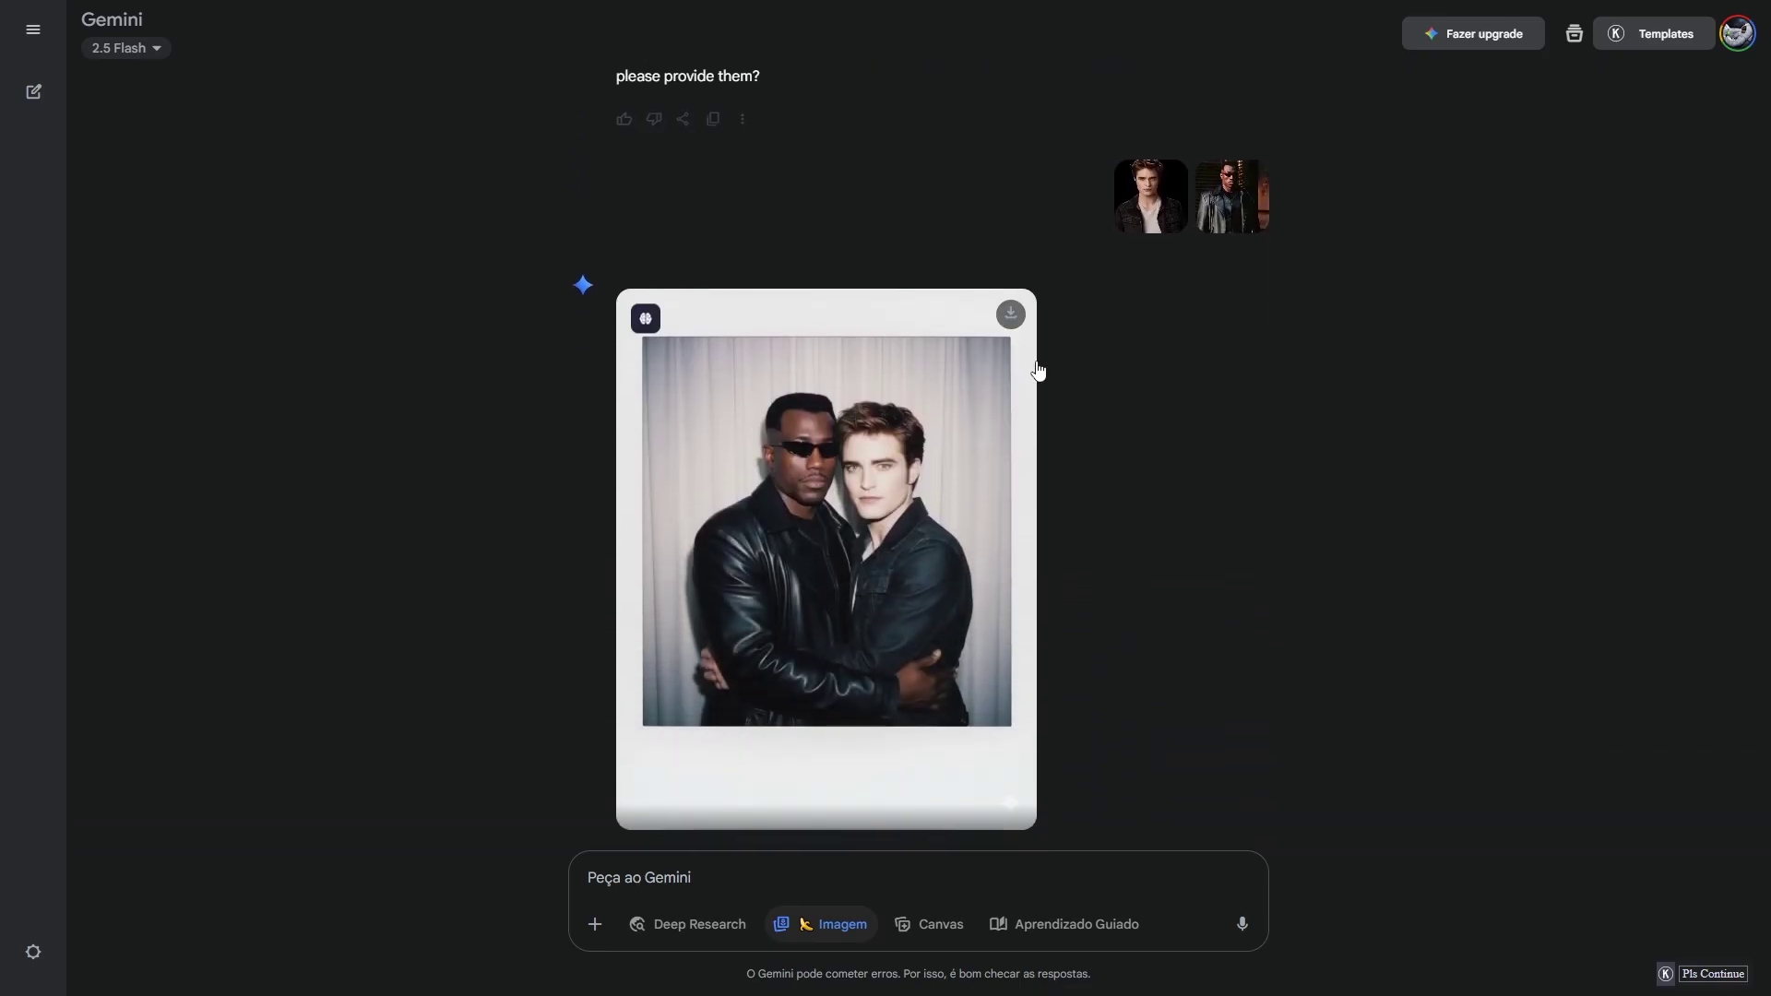